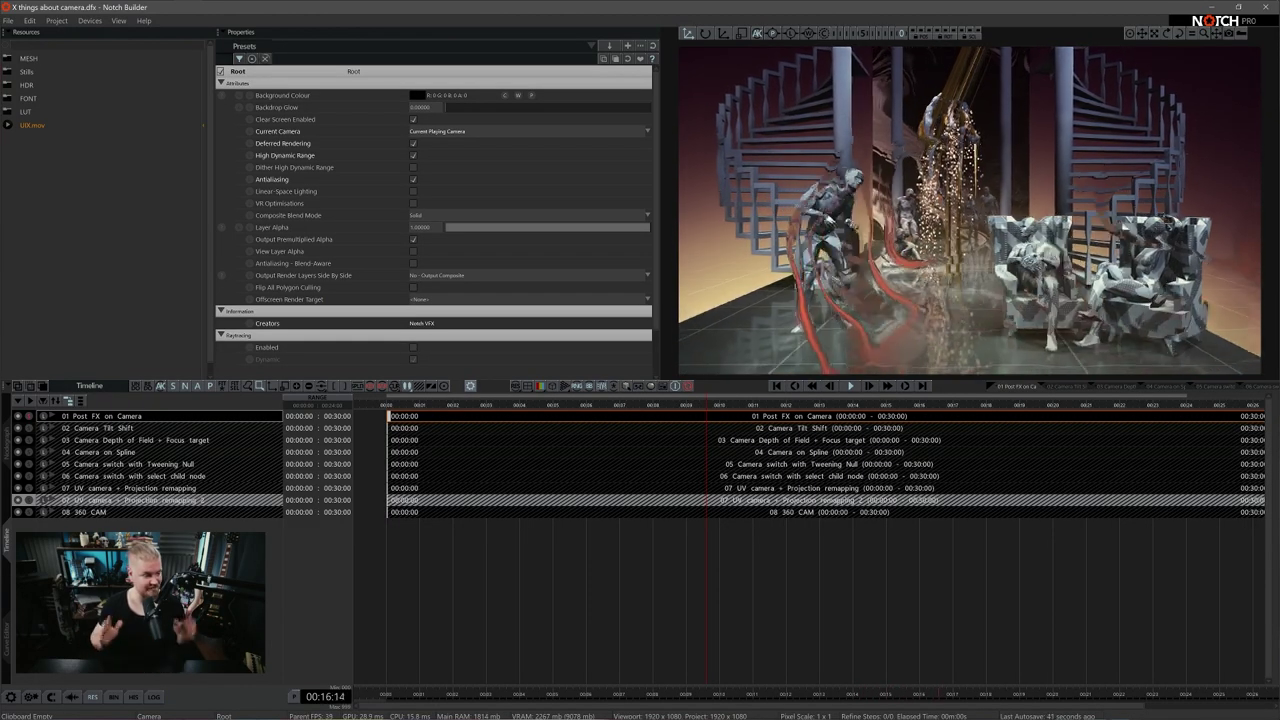
# Switch from the timeline to the node graph of 01 Post FX on Camera and look over the nodes around the Camera
pyautogui.click(7, 442)
pyautogui.scroll(-2, 509, 488)
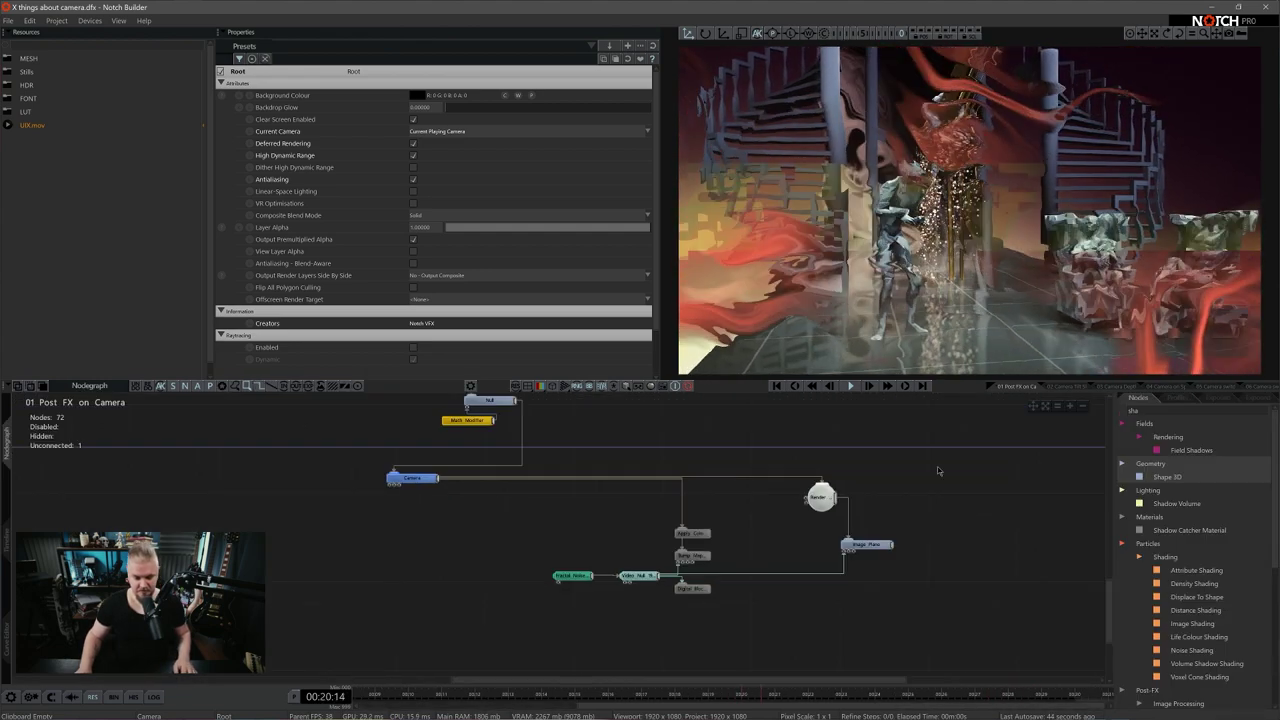
pyautogui.click(866, 544)
pyautogui.click(618, 542)
# Examine the scene's lighting nodes, including the Light and Sky Light nodes and the environment group beside them
pyautogui.scroll(-2, 576, 516)
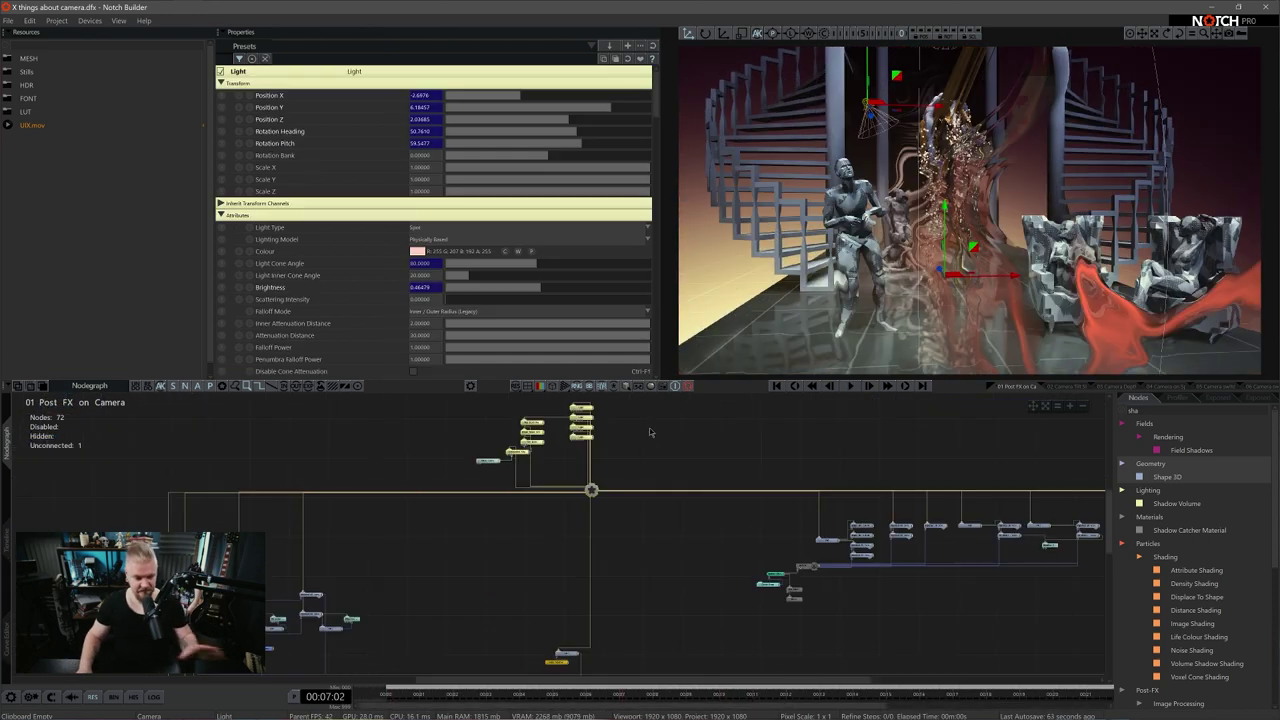
pyautogui.moveTo(633, 405); pyautogui.dragTo(520, 484)
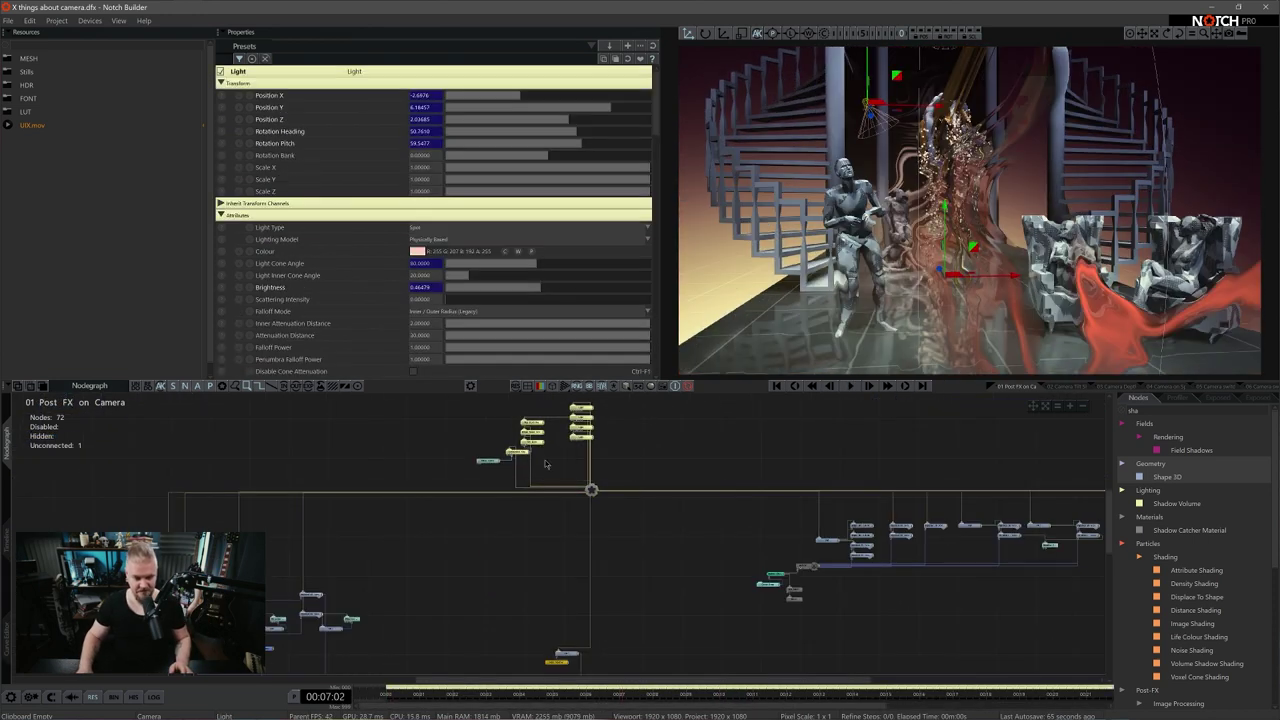
pyautogui.click(535, 440)
pyautogui.scroll(5, 540, 445)
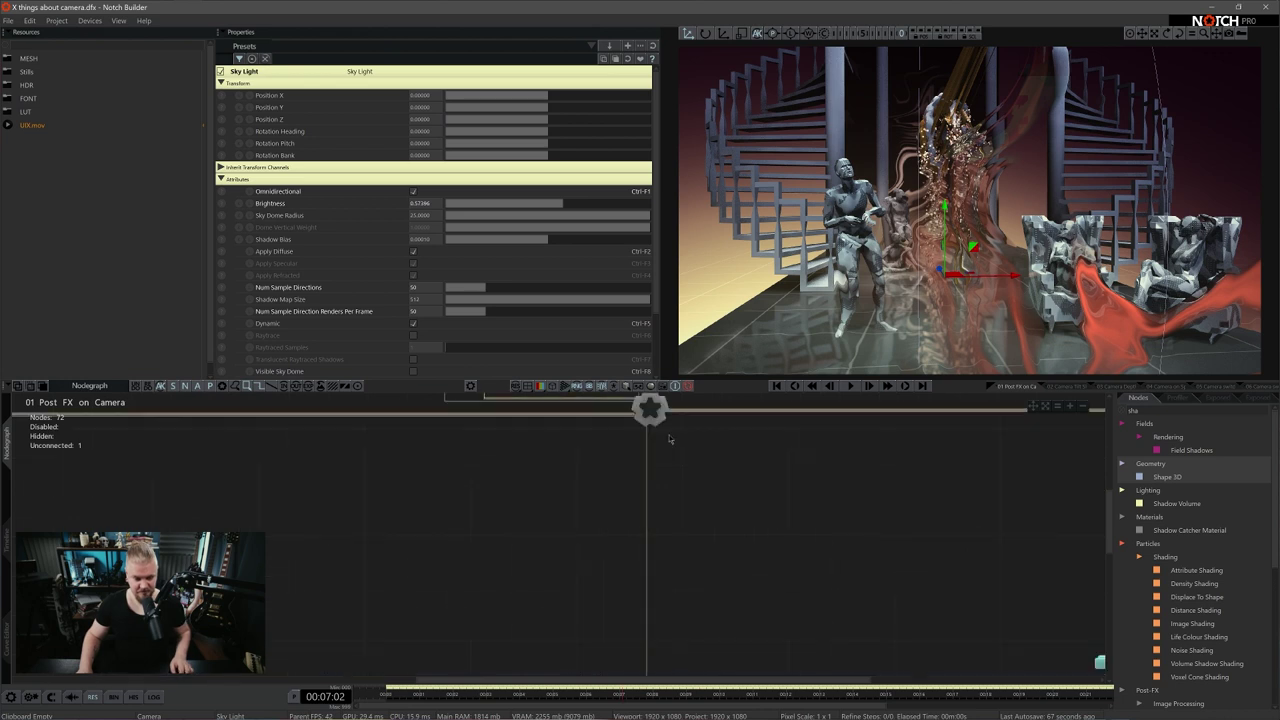
pyautogui.click(657, 399)
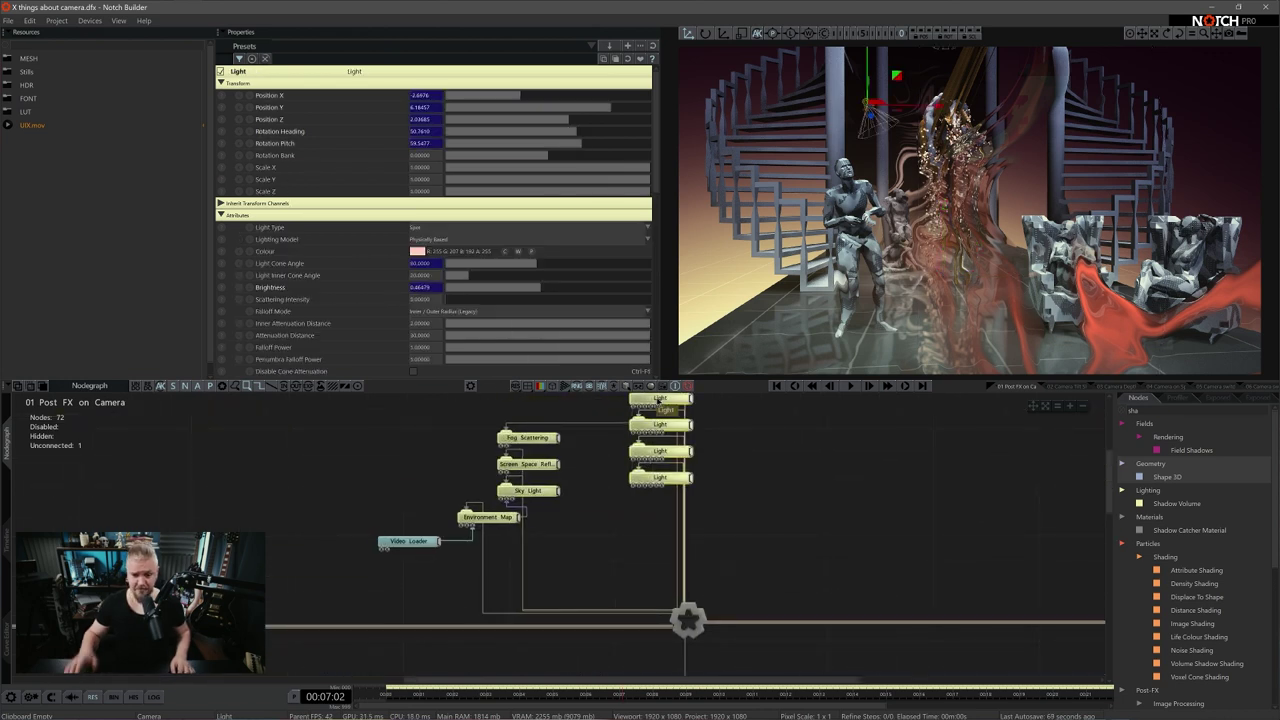
pyautogui.click(820, 491)
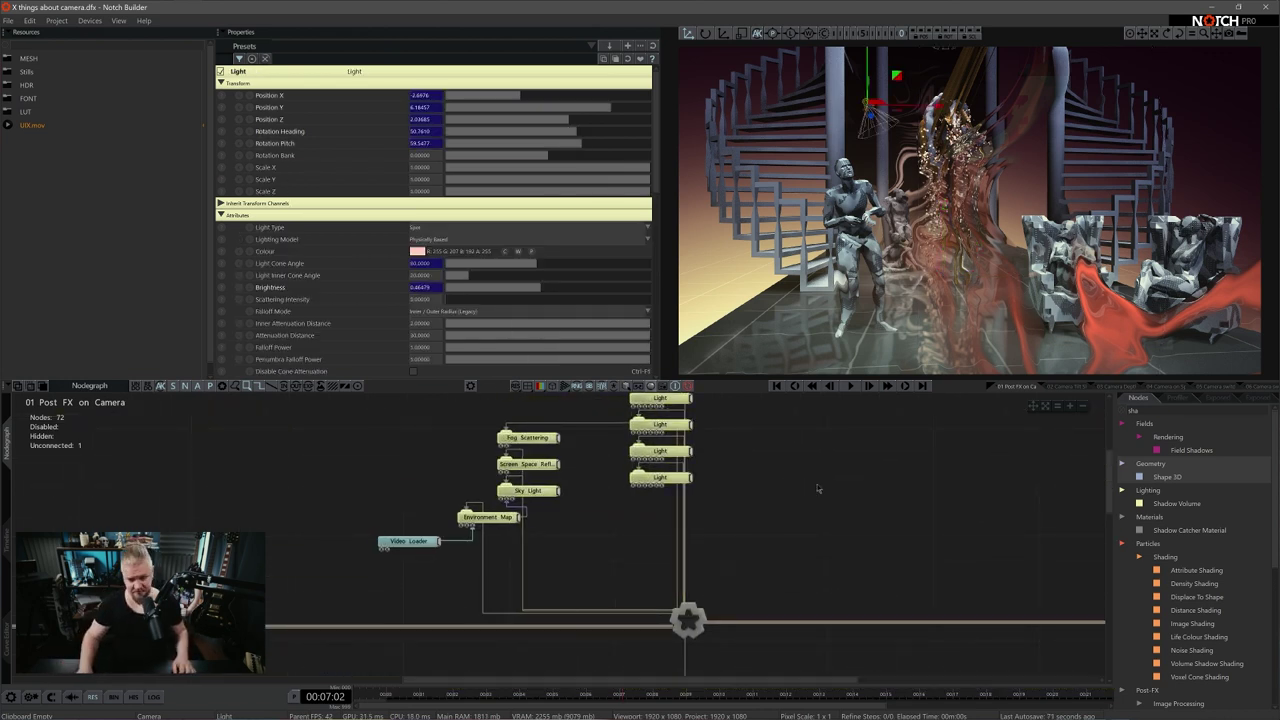
# Examine the geometry section of the node graph by selecting its imported scene and material nodes together, and clear the selection
pyautogui.scroll(-4, 820, 491)
pyautogui.moveTo(961, 475); pyautogui.dragTo(606, 451, button='middle')
pyautogui.moveTo(834, 551); pyautogui.dragTo(631, 457, button='middle')
pyautogui.moveTo(473, 468); pyautogui.dragTo(405, 448, button='middle')
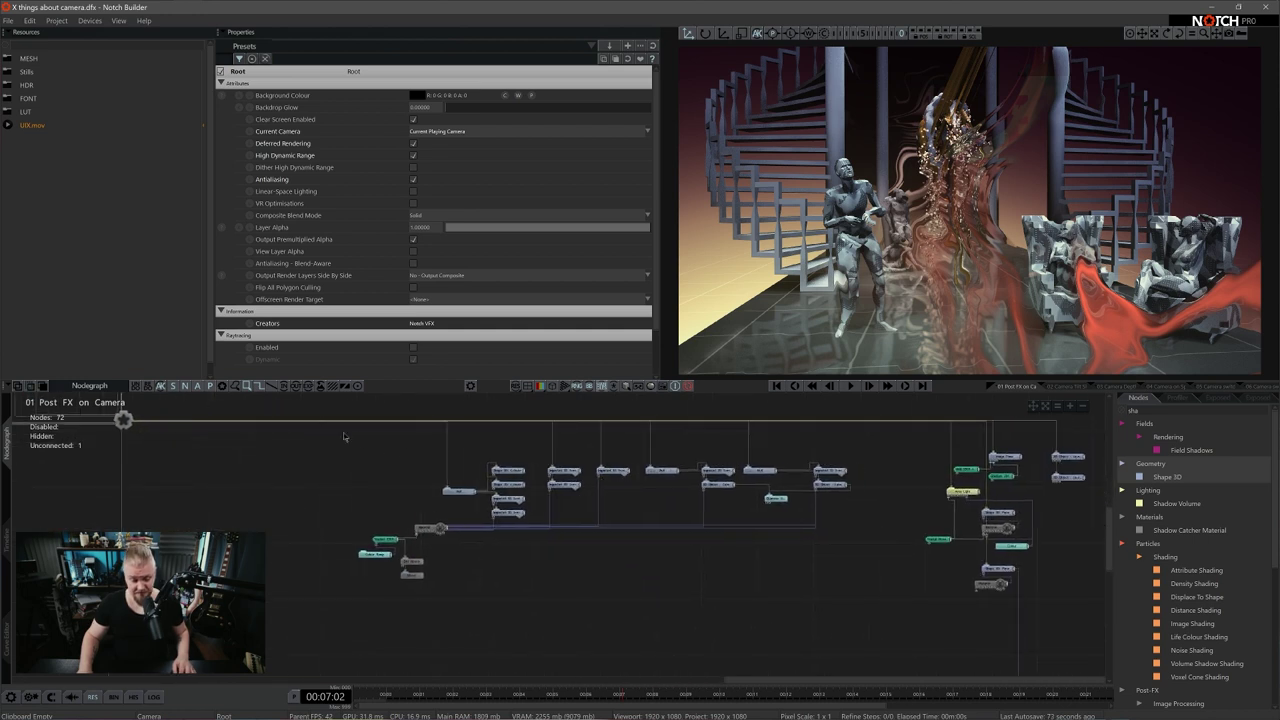
pyautogui.moveTo(343, 433); pyautogui.dragTo(846, 591)
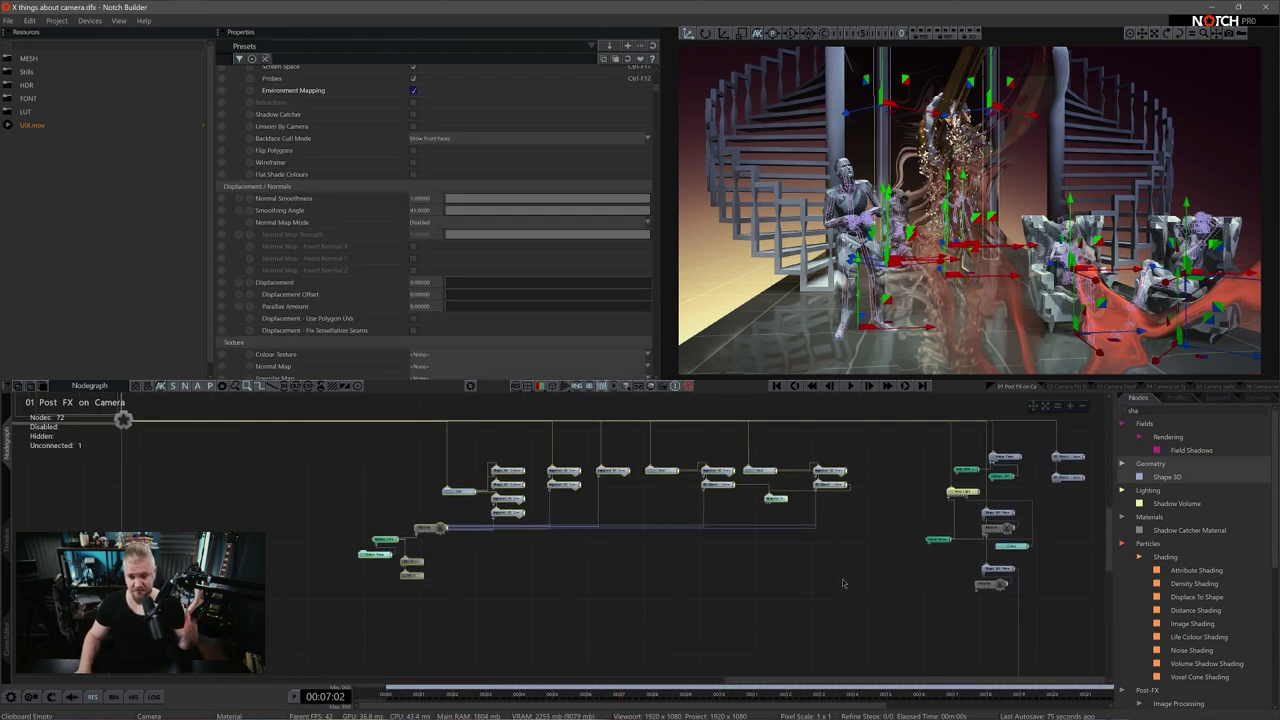
pyautogui.click(850, 572)
pyautogui.moveTo(925, 520); pyautogui.dragTo(845, 523, button='middle')
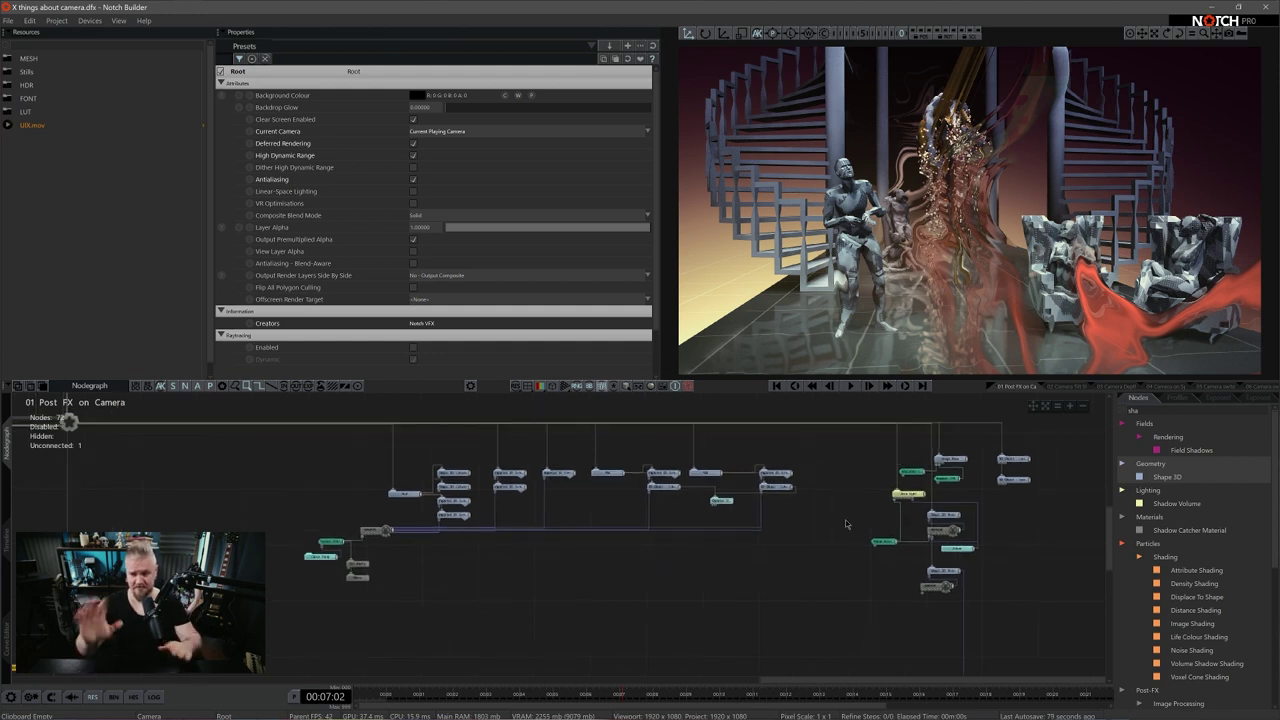
# Select the imported 3D scene and Distortion Deformer nodes above the particle system to see what they control
pyautogui.scroll(-3, 780, 576)
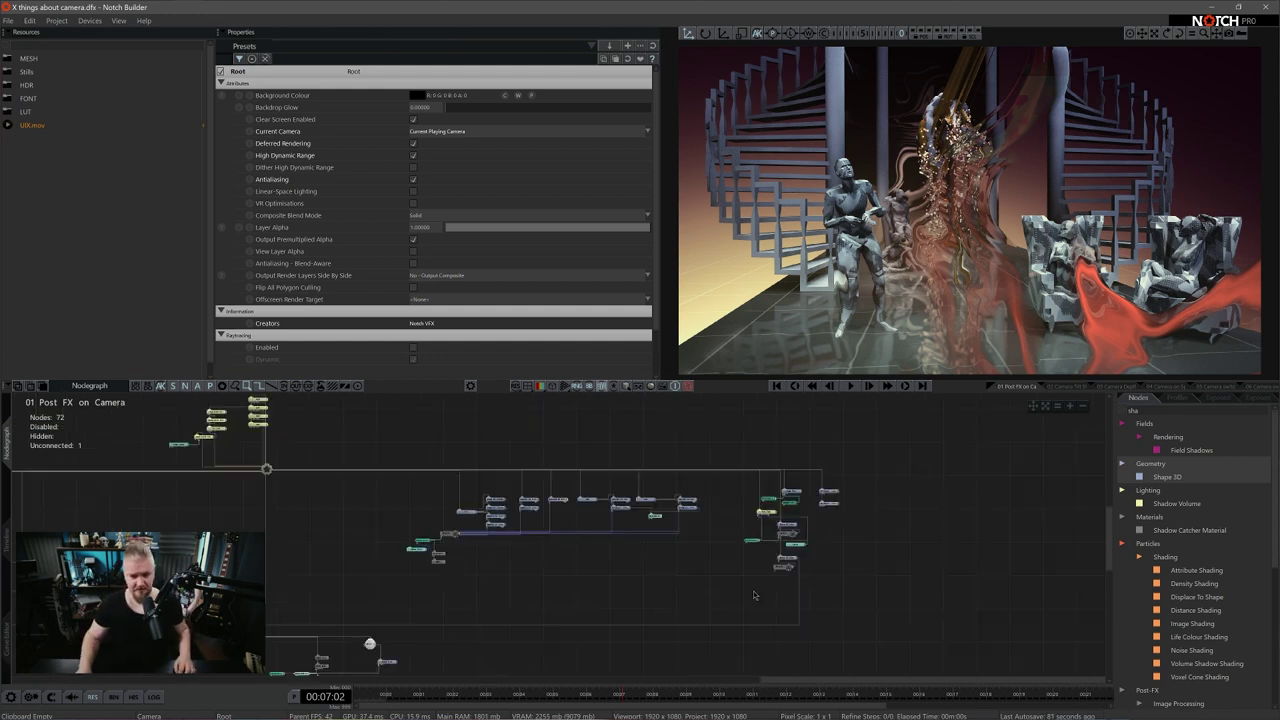
pyautogui.moveTo(437, 620); pyautogui.dragTo(953, 547, button='middle')
pyautogui.scroll(5, 772, 521)
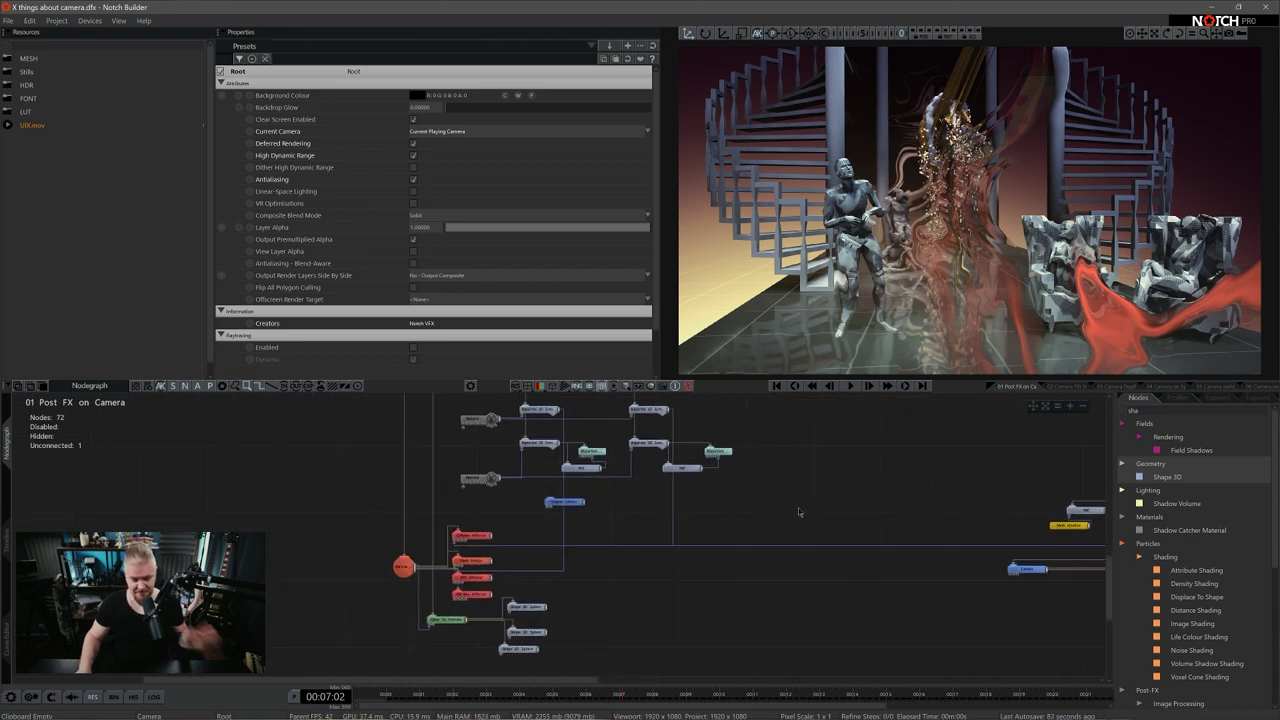
pyautogui.moveTo(739, 513); pyautogui.dragTo(506, 554)
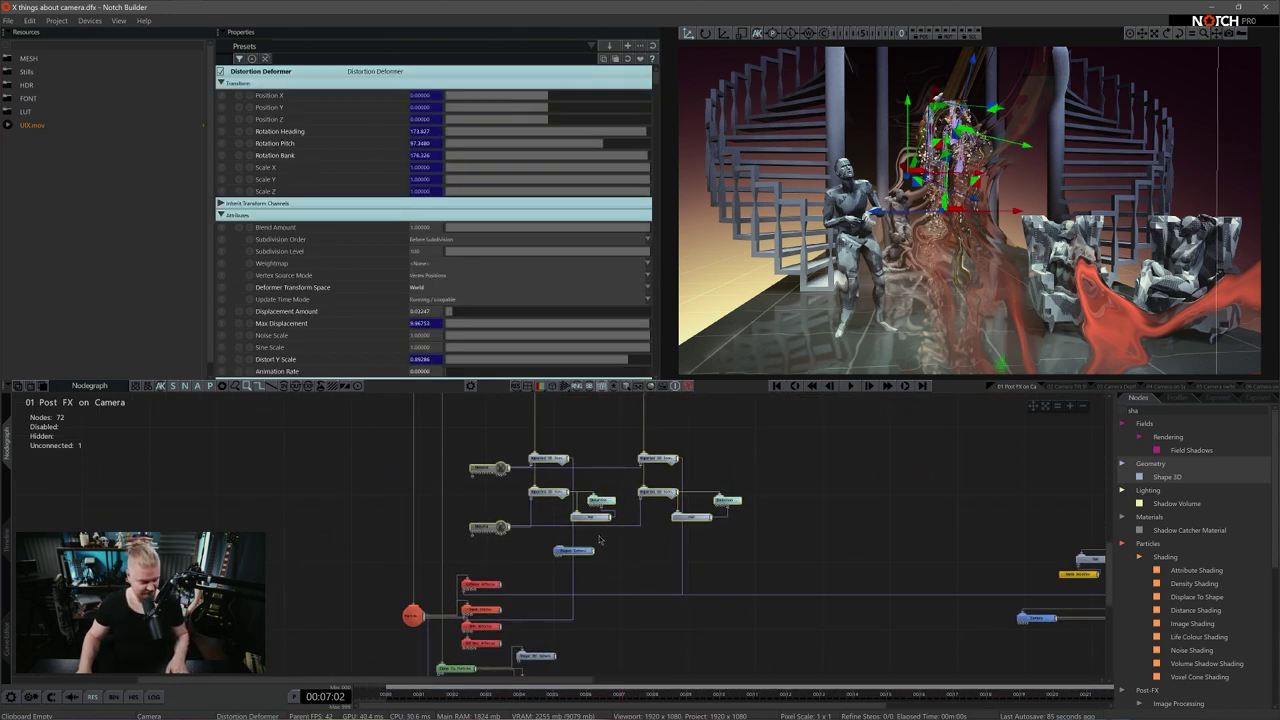
# Inspect the deformed figures and particles in the Orbit View, and clear the node selection
pyautogui.press('5')
pyautogui.moveTo(900, 215); pyautogui.dragTo(985, 200, button='middle')
pyautogui.scroll(3, 977, 218)
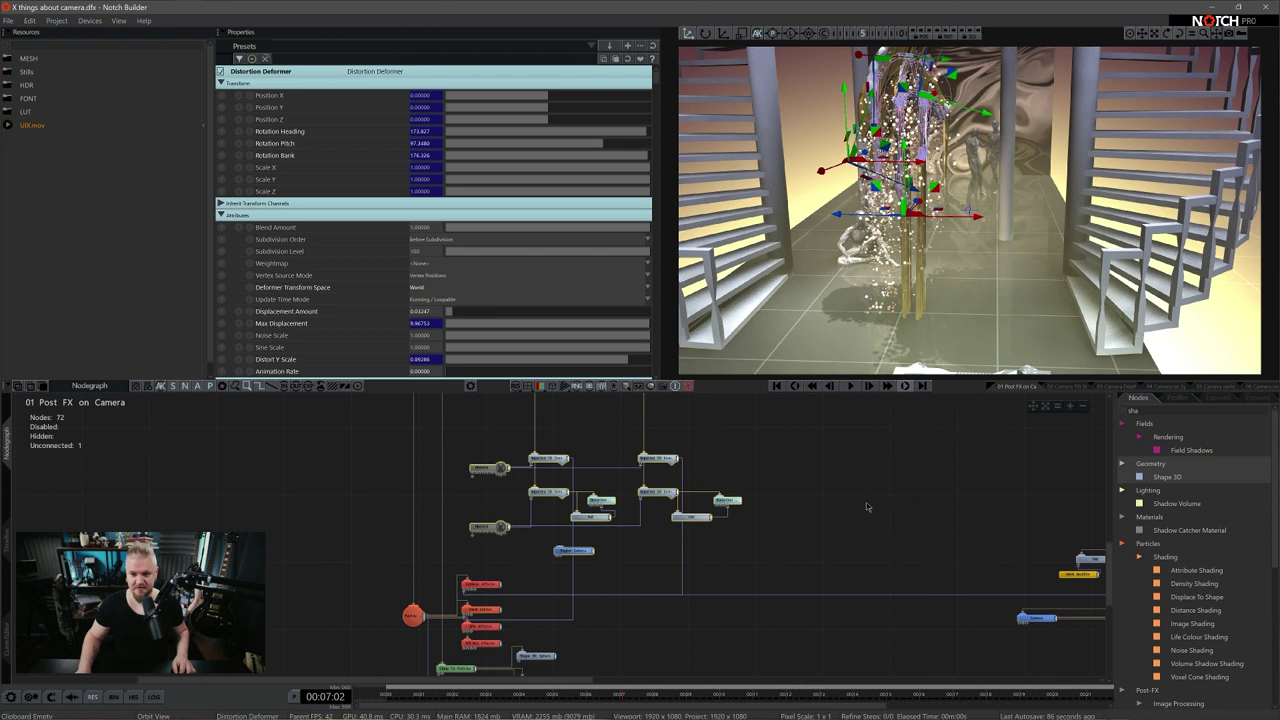
pyautogui.click(868, 505)
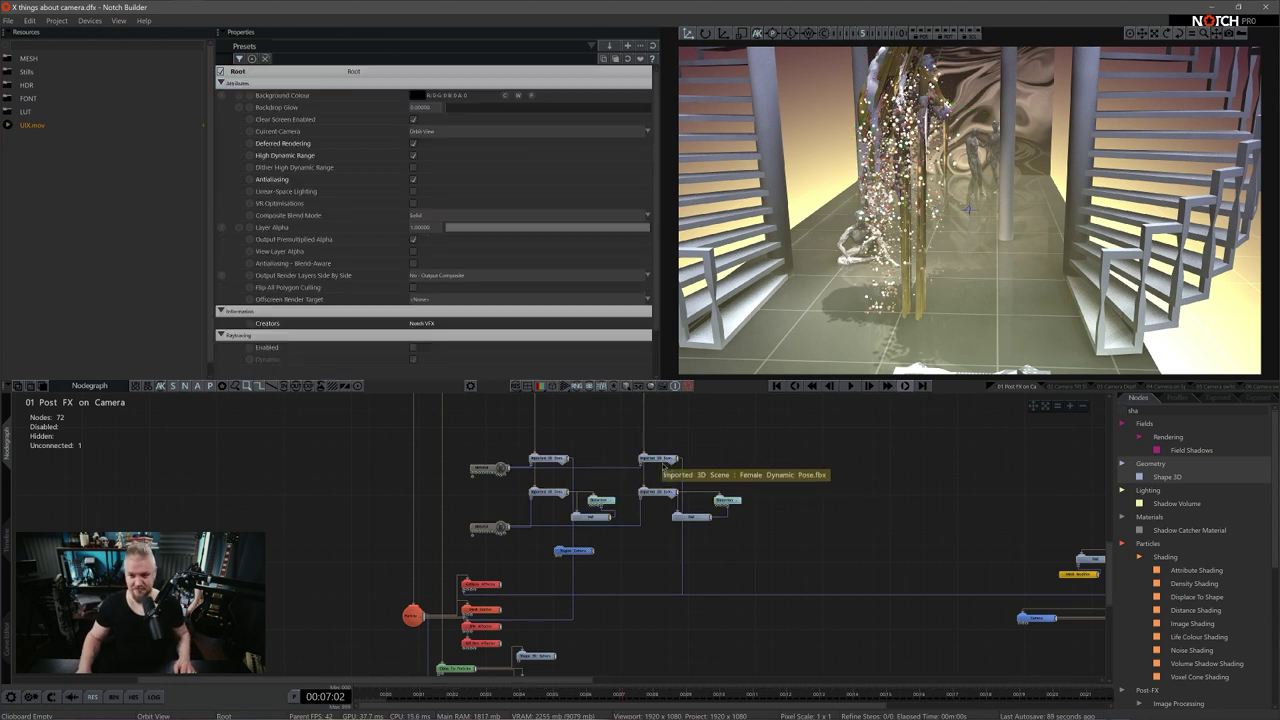
pyautogui.scroll(-2, 460, 556)
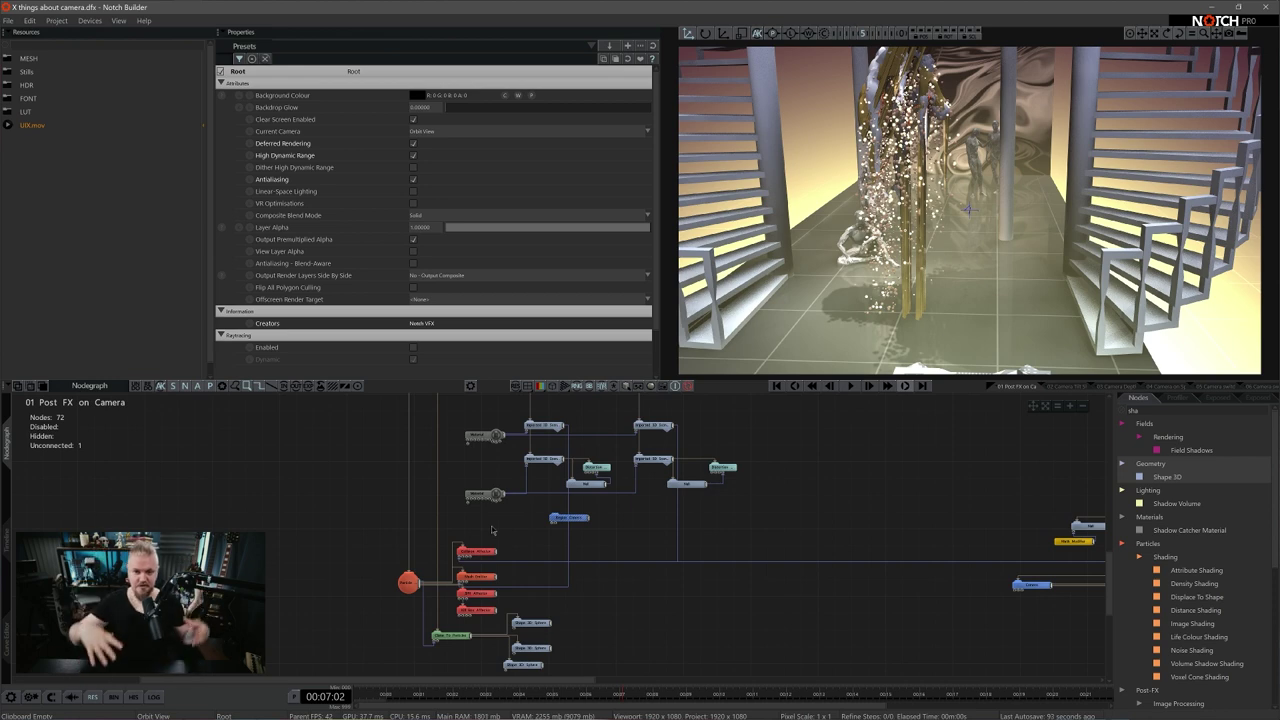
# Return the viewport to the scene camera with playback running and go to the Camera node's post-FX group
pyautogui.press('0')
pyautogui.press('space')
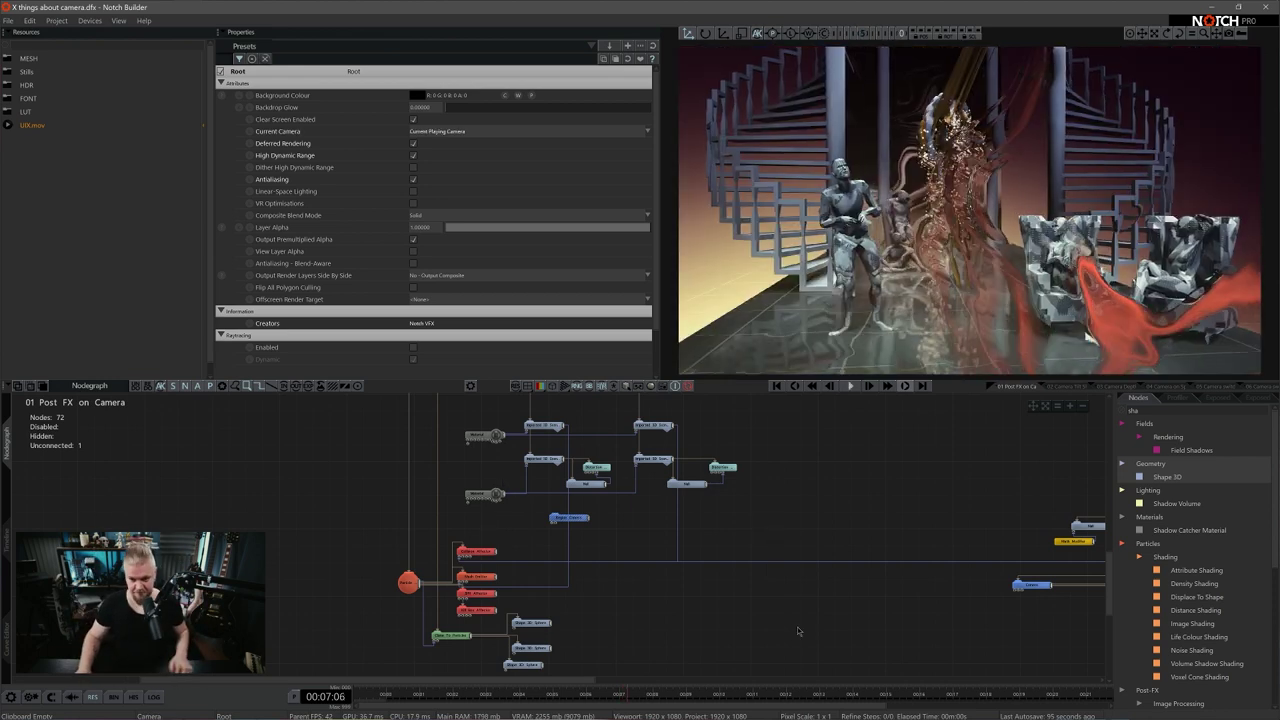
pyautogui.scroll(-3, 797, 631)
pyautogui.moveTo(891, 625); pyautogui.dragTo(572, 551, button='middle')
pyautogui.scroll(3, 572, 551)
pyautogui.moveTo(717, 550); pyautogui.dragTo(491, 574, button='middle')
pyautogui.scroll(1, 491, 574)
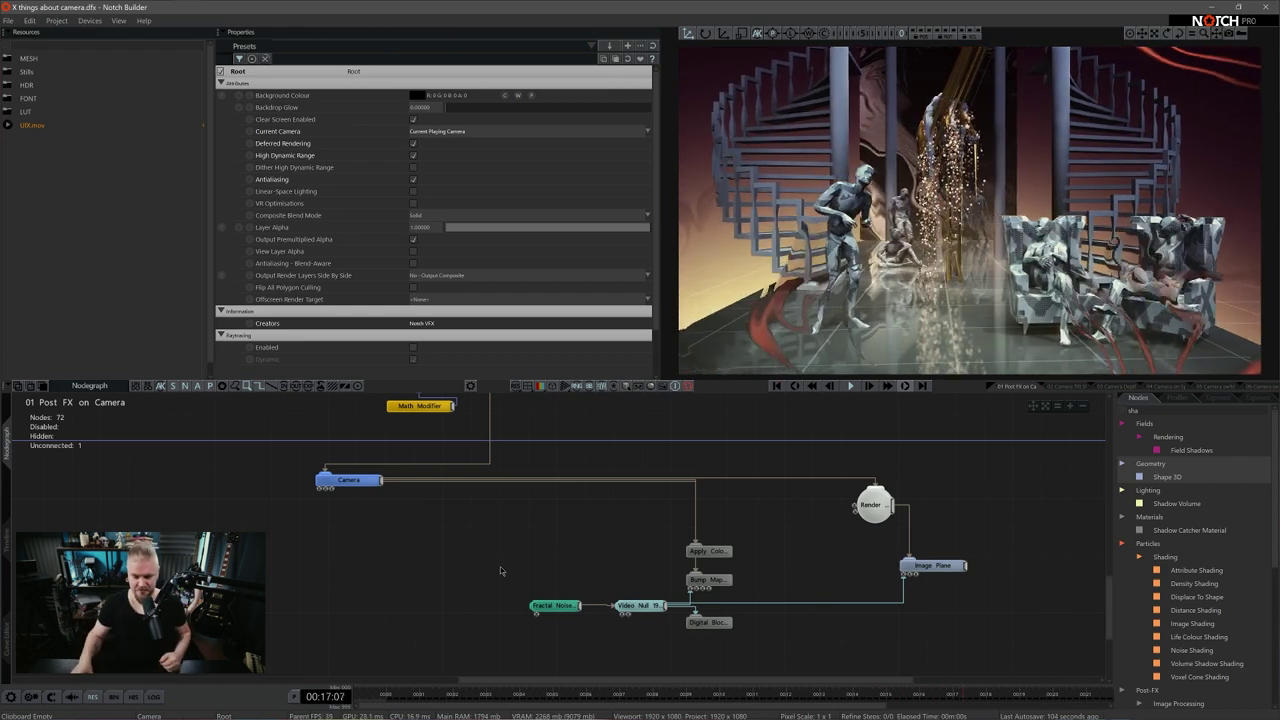
# Preview the Fractal Noise node's output in the viewport, and turn the preview off again
pyautogui.click(555, 605)
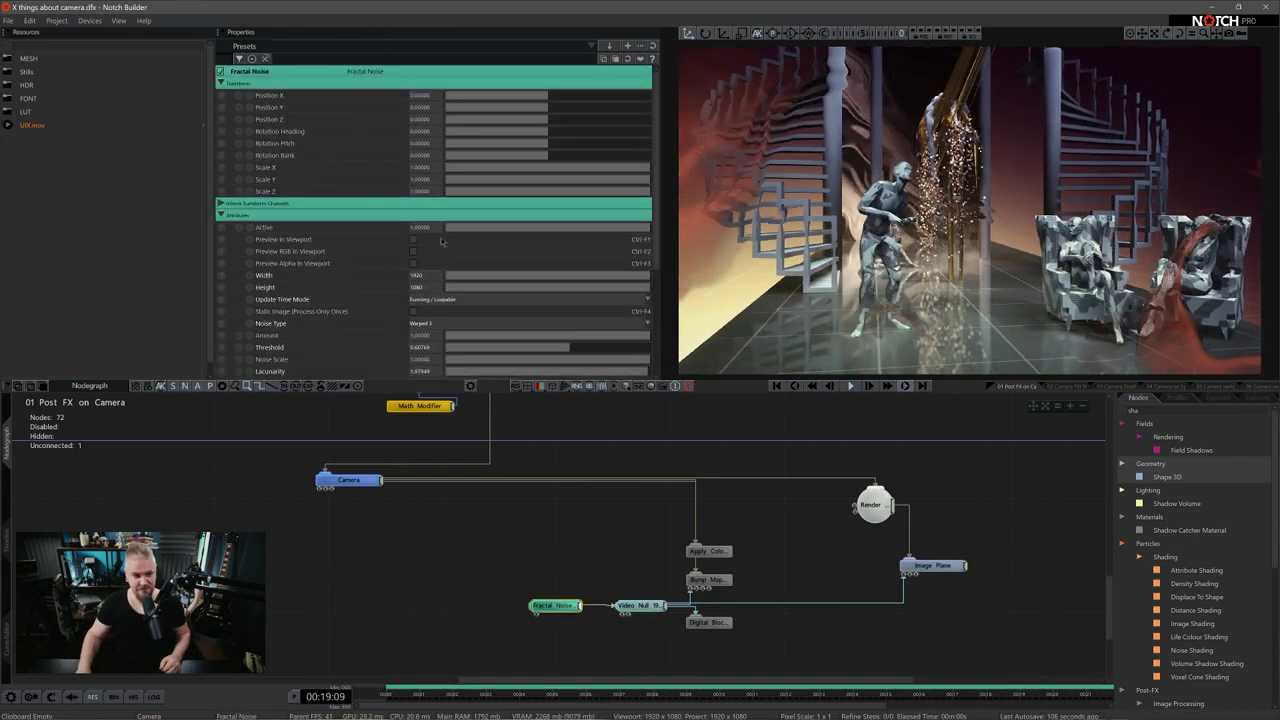
pyautogui.click(413, 240)
pyautogui.click(413, 240)
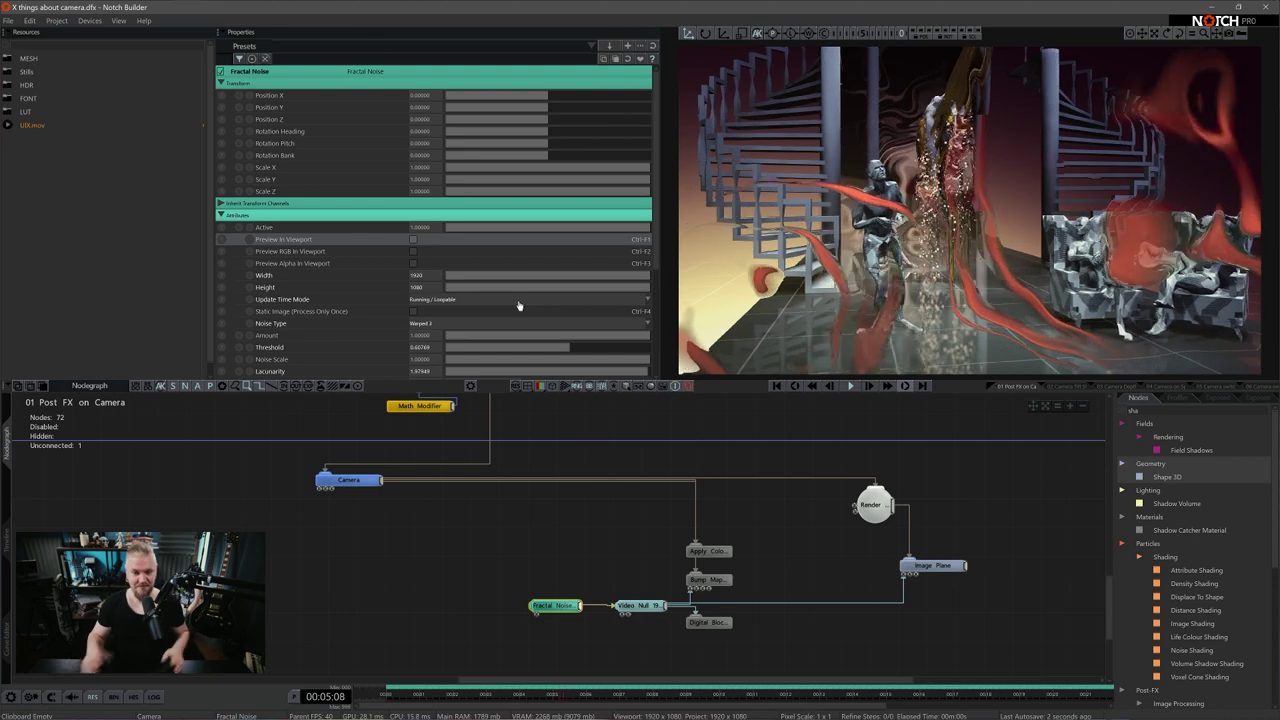
pyautogui.click(589, 513)
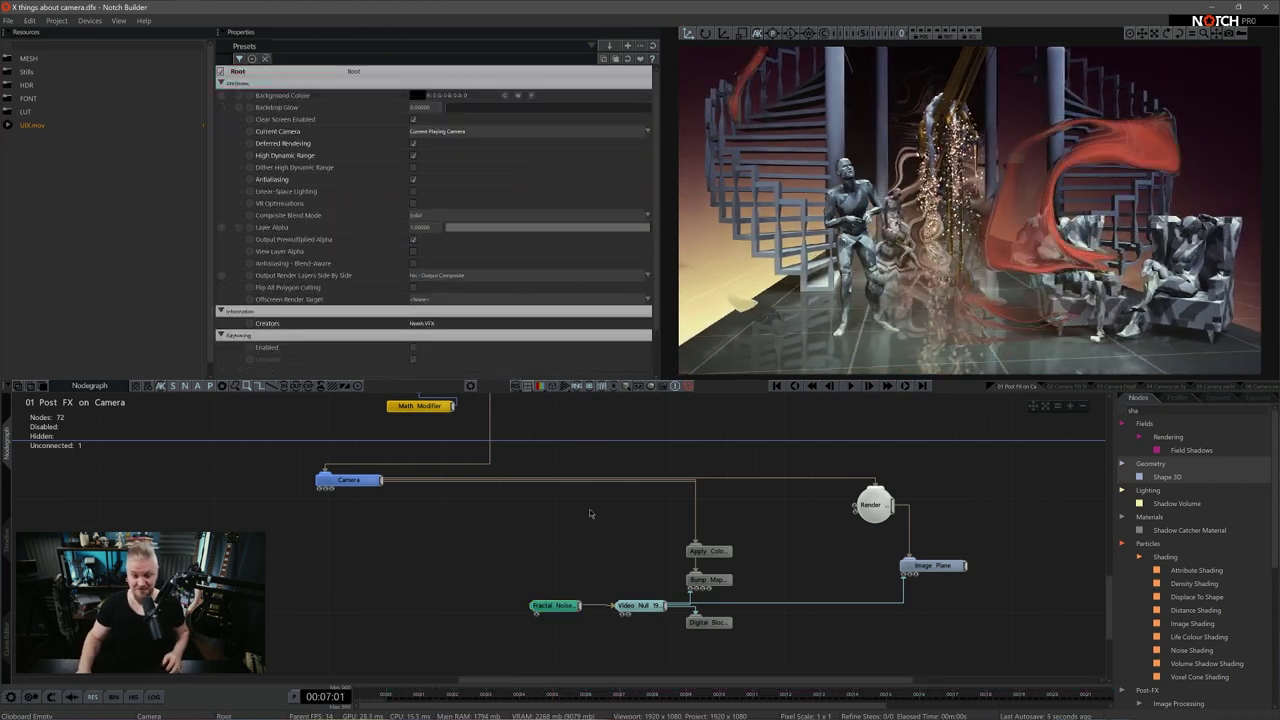
# Try connecting Apply Colour LUT and Bump Map Warp to the root instead of the Camera, and check the effect in Orbit View
pyautogui.press('5')
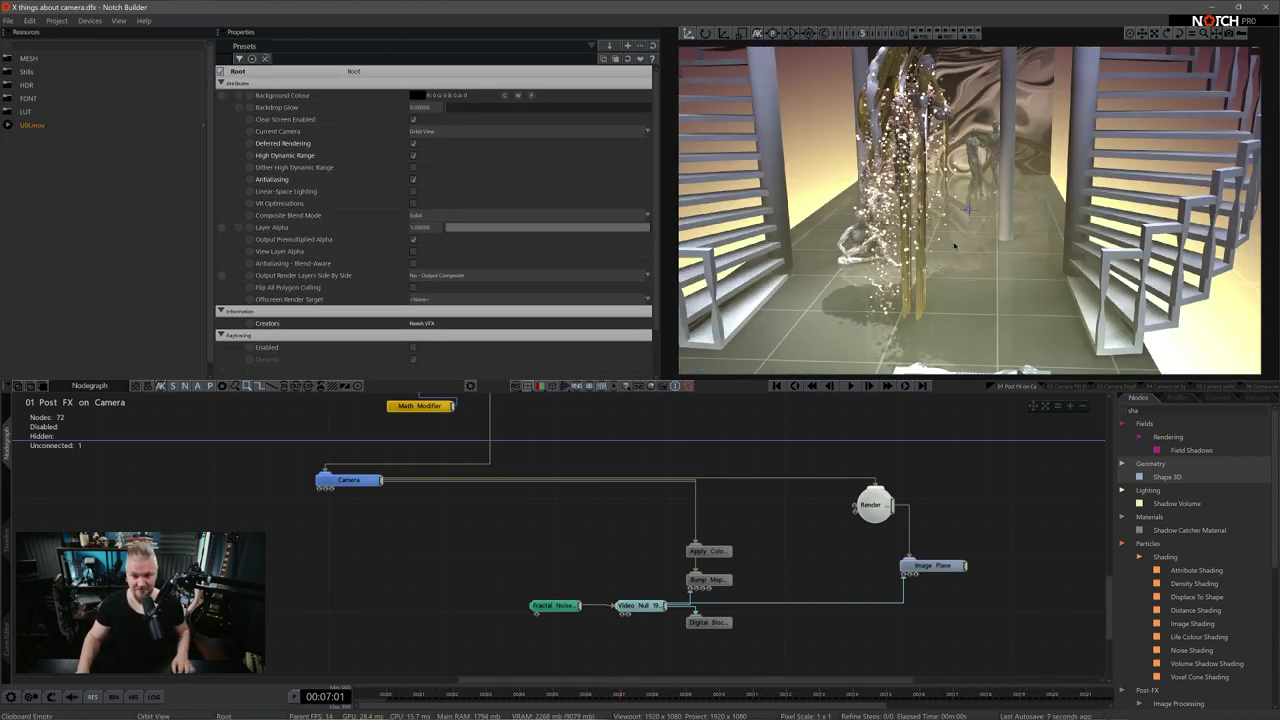
pyautogui.moveTo(980, 268); pyautogui.dragTo(900, 290, button='middle')
pyautogui.click(695, 513)
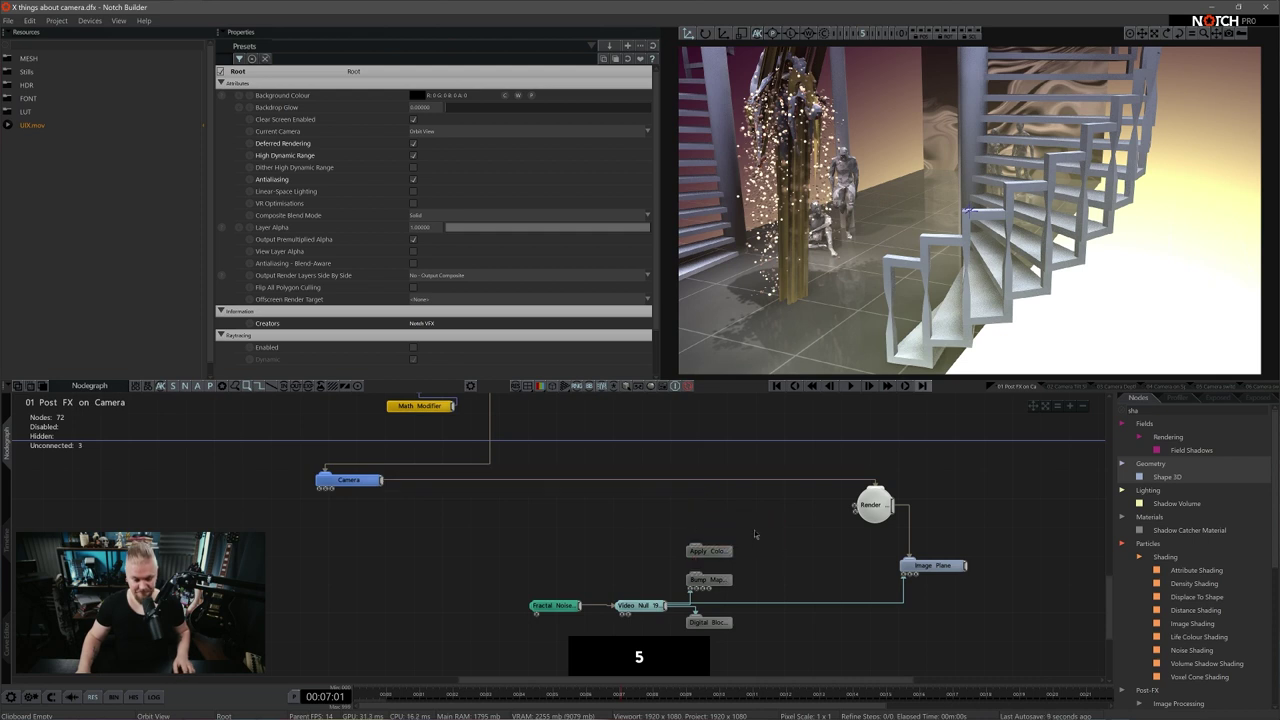
pyautogui.moveTo(754, 522); pyautogui.dragTo(727, 580)
pyautogui.hotkey('ctrl', 'r')
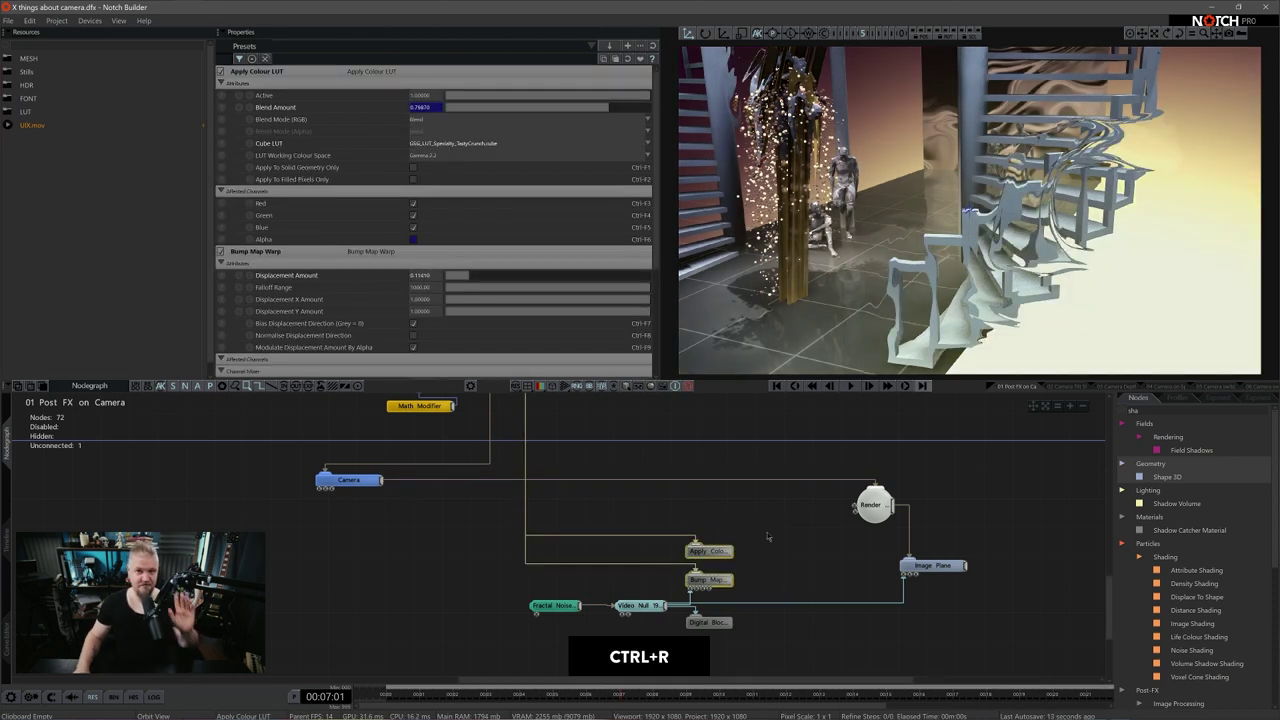
pyautogui.press('space')
pyautogui.moveTo(968, 300); pyautogui.dragTo(1053, 342, button='middle')
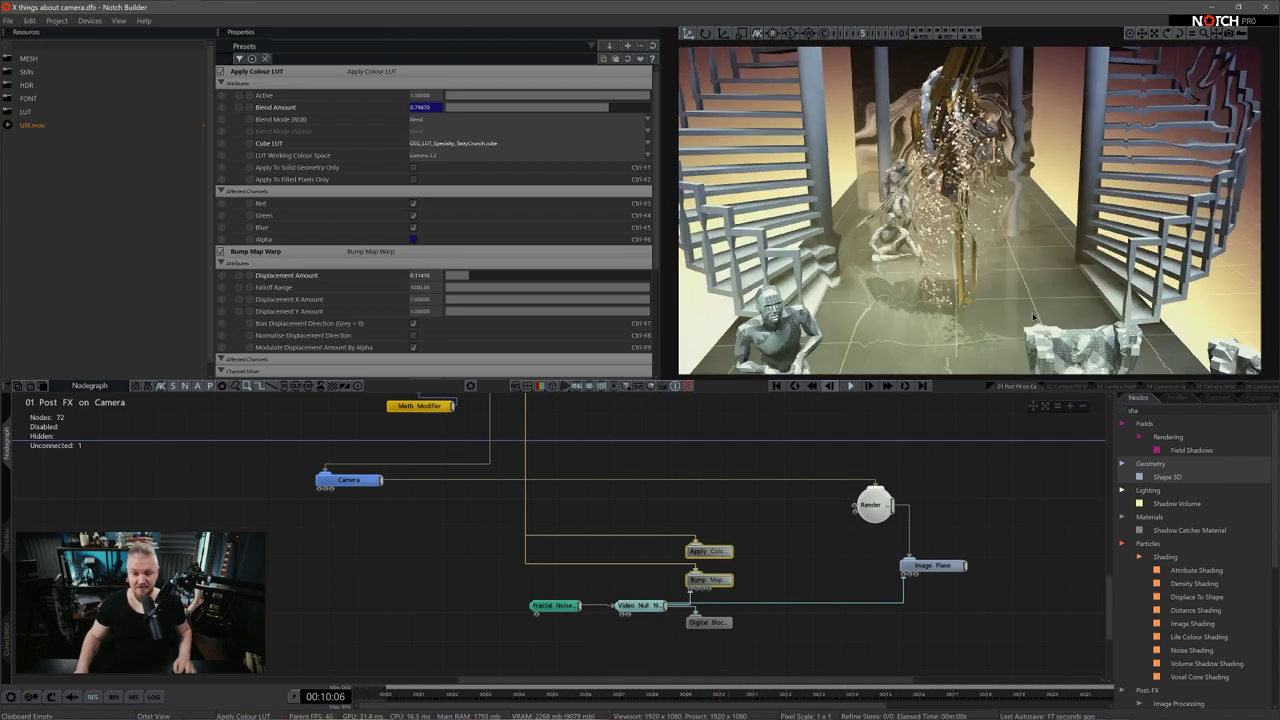
# Reconnect the Apply Colour LUT and Bump Map Warp nodes to the Camera node and return to the scene camera view
pyautogui.click(661, 535)
pyautogui.click(630, 563)
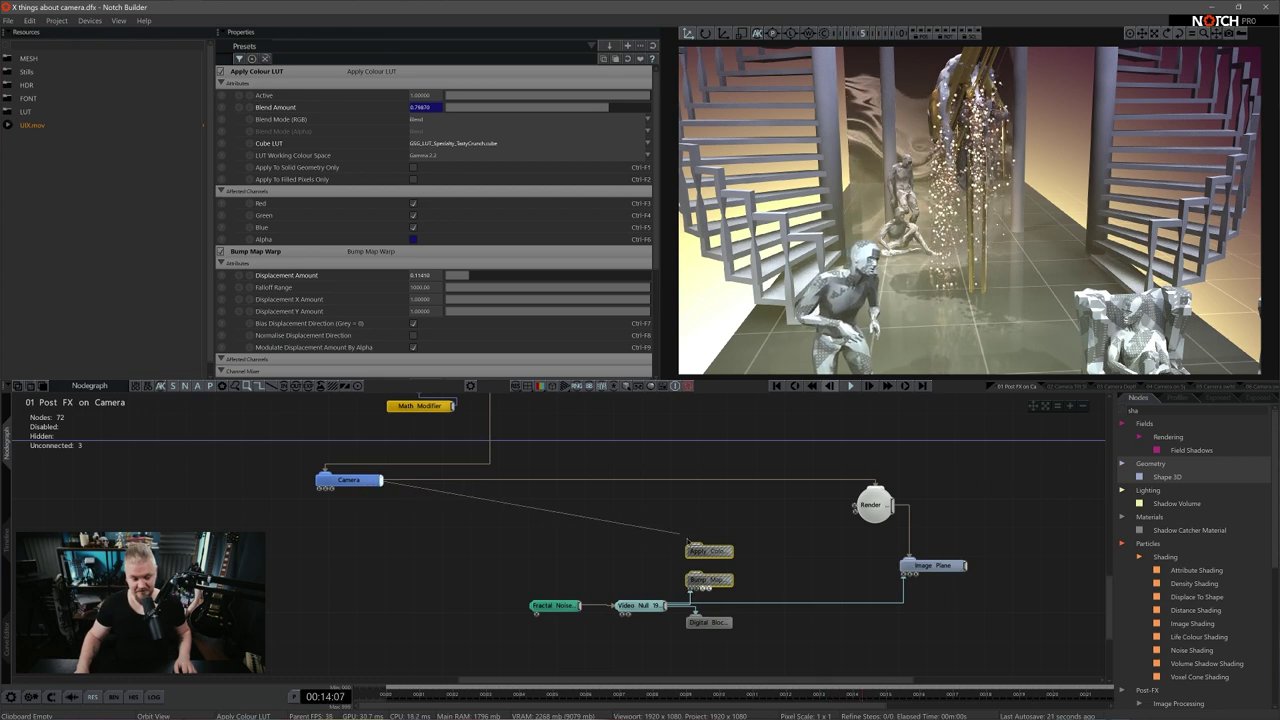
pyautogui.hotkey('ctrl', 'y')
pyautogui.click(782, 548)
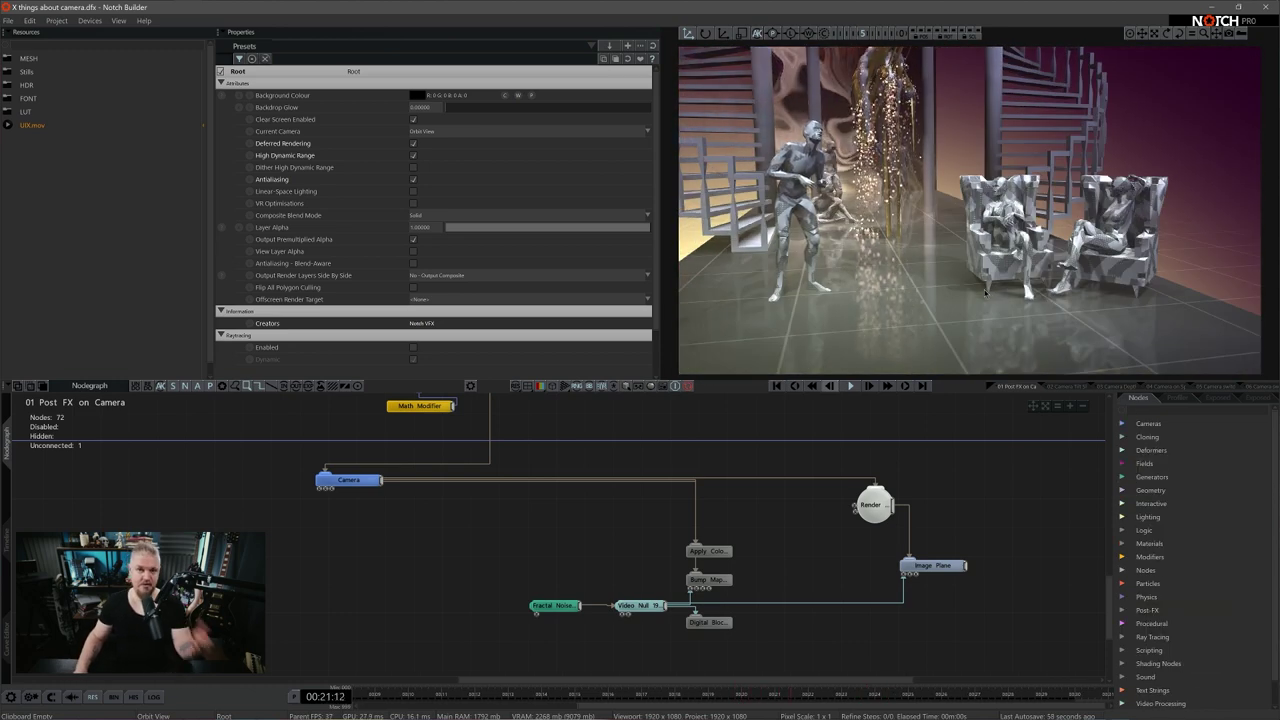
pyautogui.press('0')
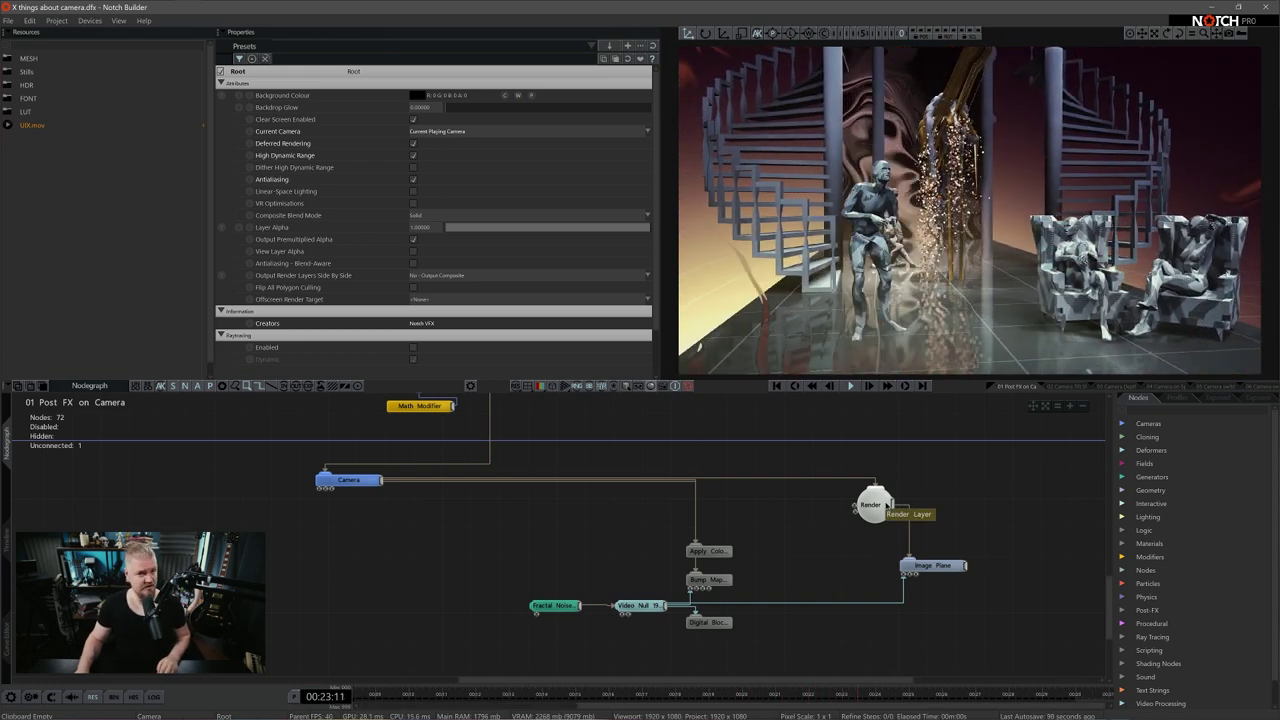
# Rearrange the graph by moving the Render Layer node closer to the Camera and the Image Plane node slightly higher
pyautogui.click(933, 566)
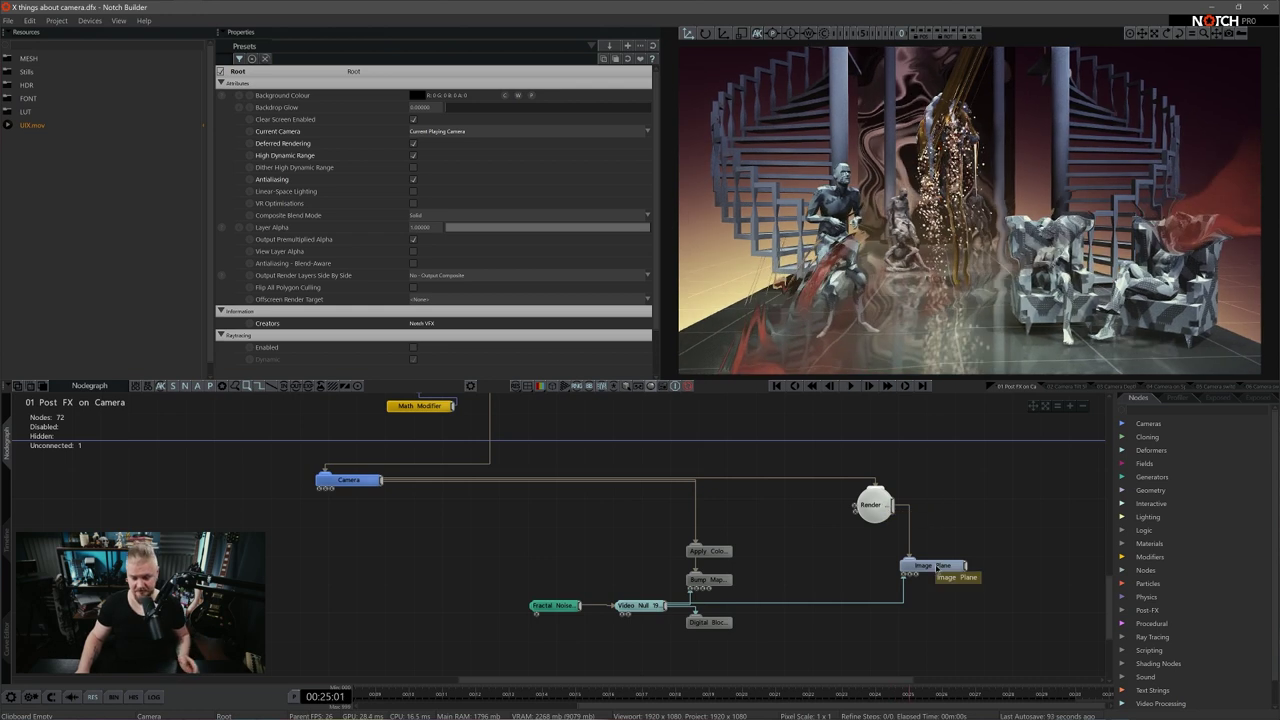
pyautogui.moveTo(884, 505); pyautogui.dragTo(812, 505)
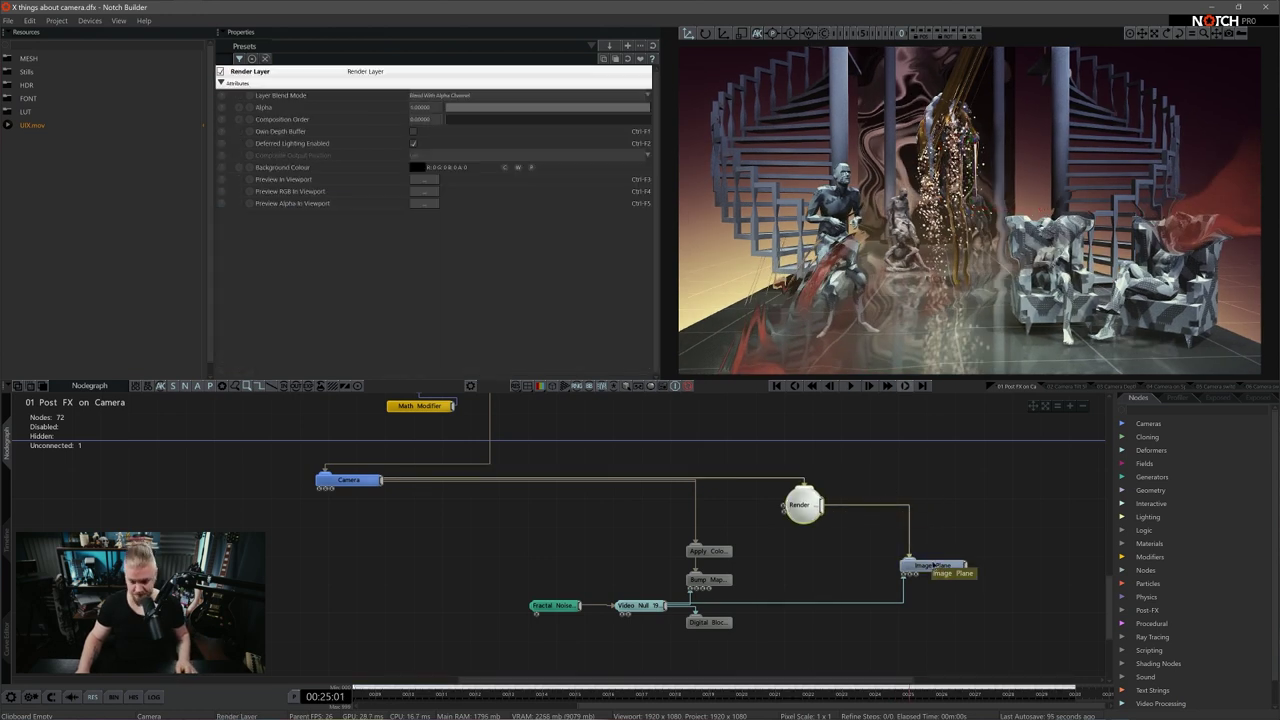
pyautogui.moveTo(926, 565); pyautogui.dragTo(926, 536)
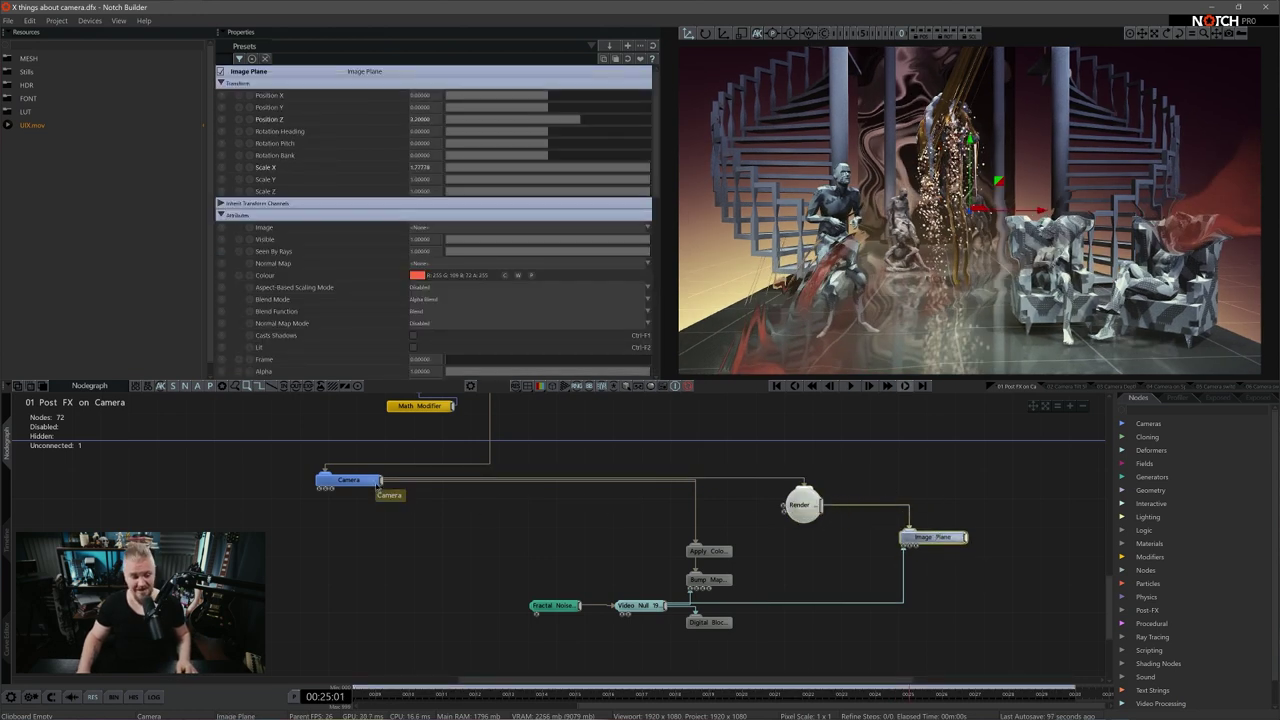
# Inspect the properties of the Camera, Render Layer and Image Plane nodes along their connection chain
pyautogui.click(350, 480)
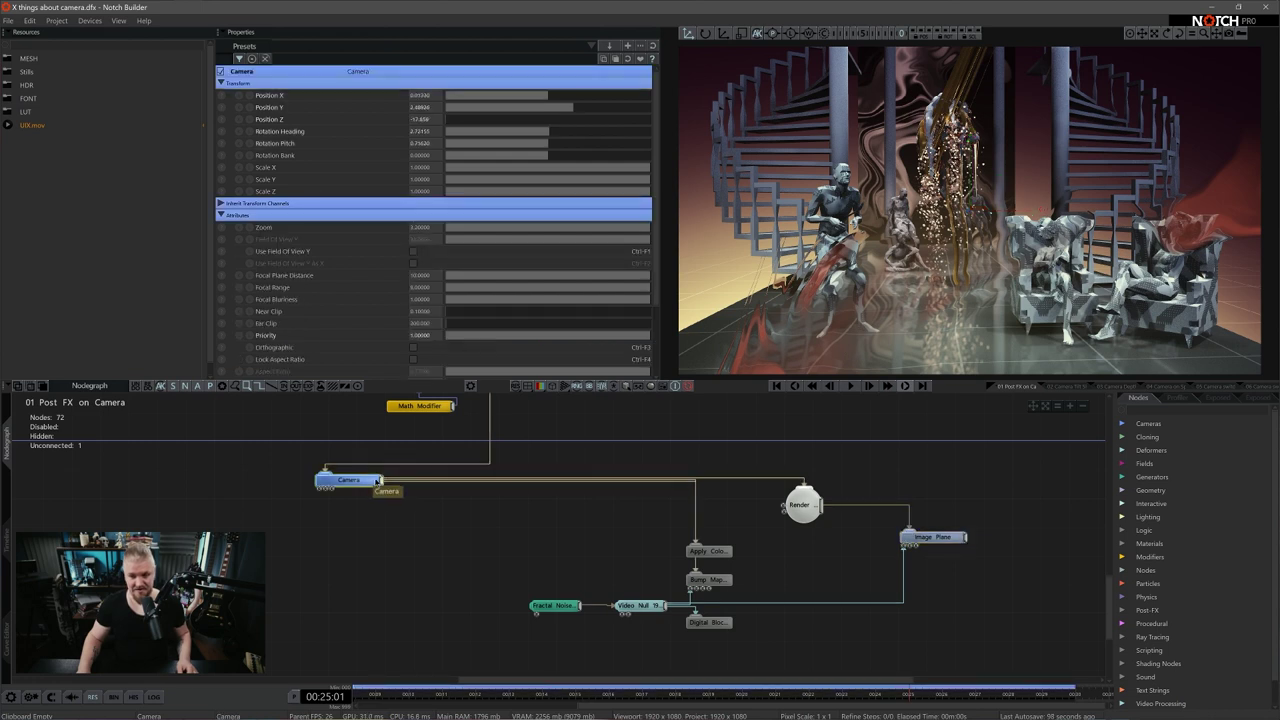
pyautogui.click(802, 505)
pyautogui.click(925, 538)
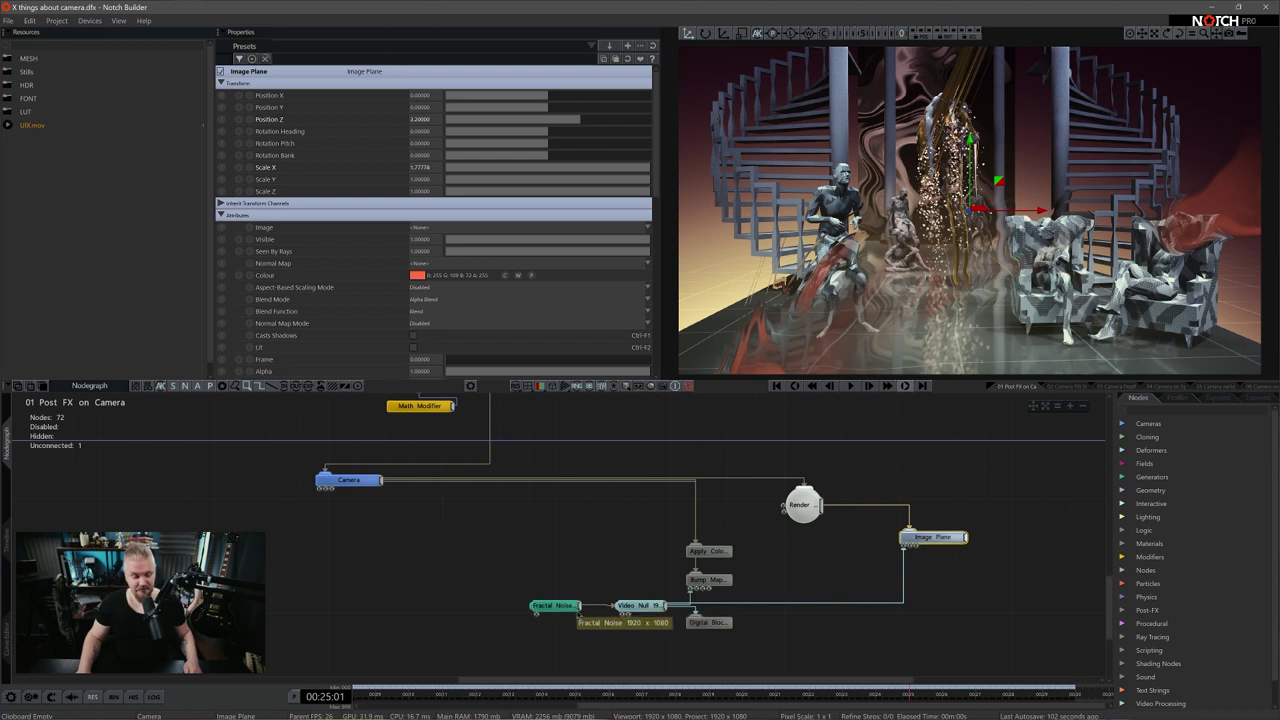
# Preview the Fractal Noise output briefly in the viewport, and inspect the Bump Map Warp and Image Plane nodes it feeds
pyautogui.click(555, 605)
pyautogui.click(412, 241)
pyautogui.click(412, 241)
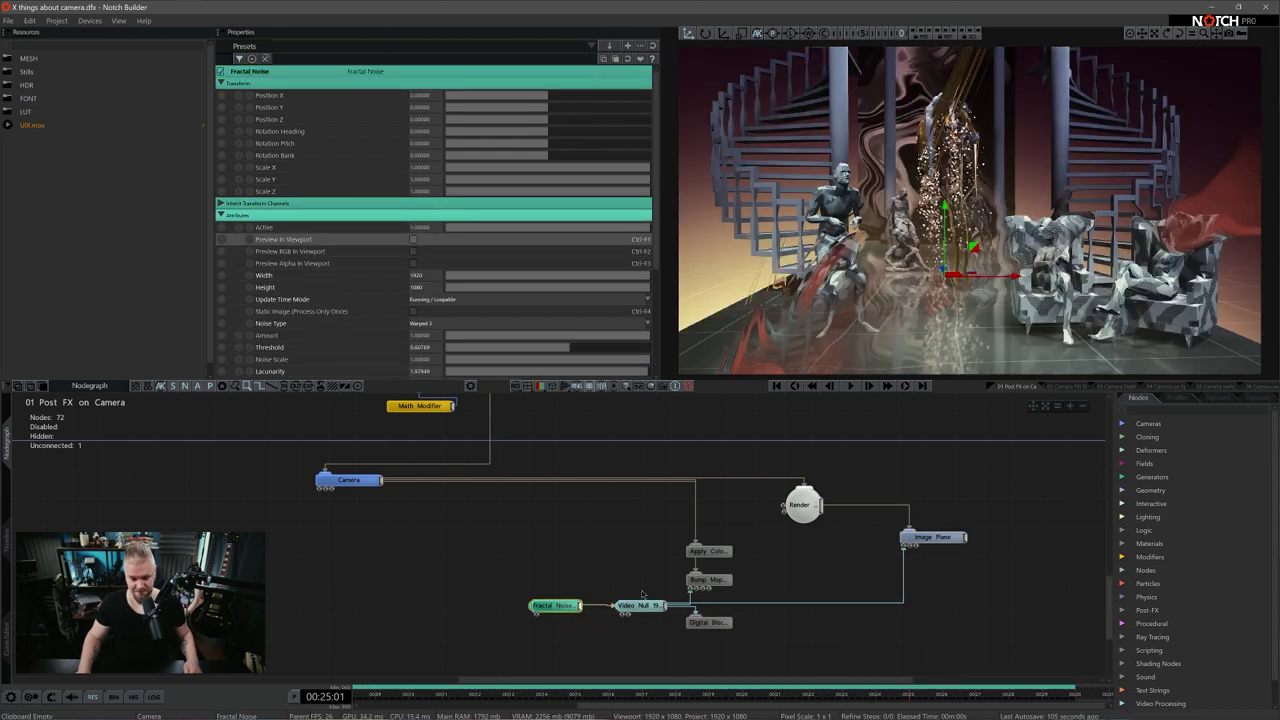
pyautogui.click(706, 580)
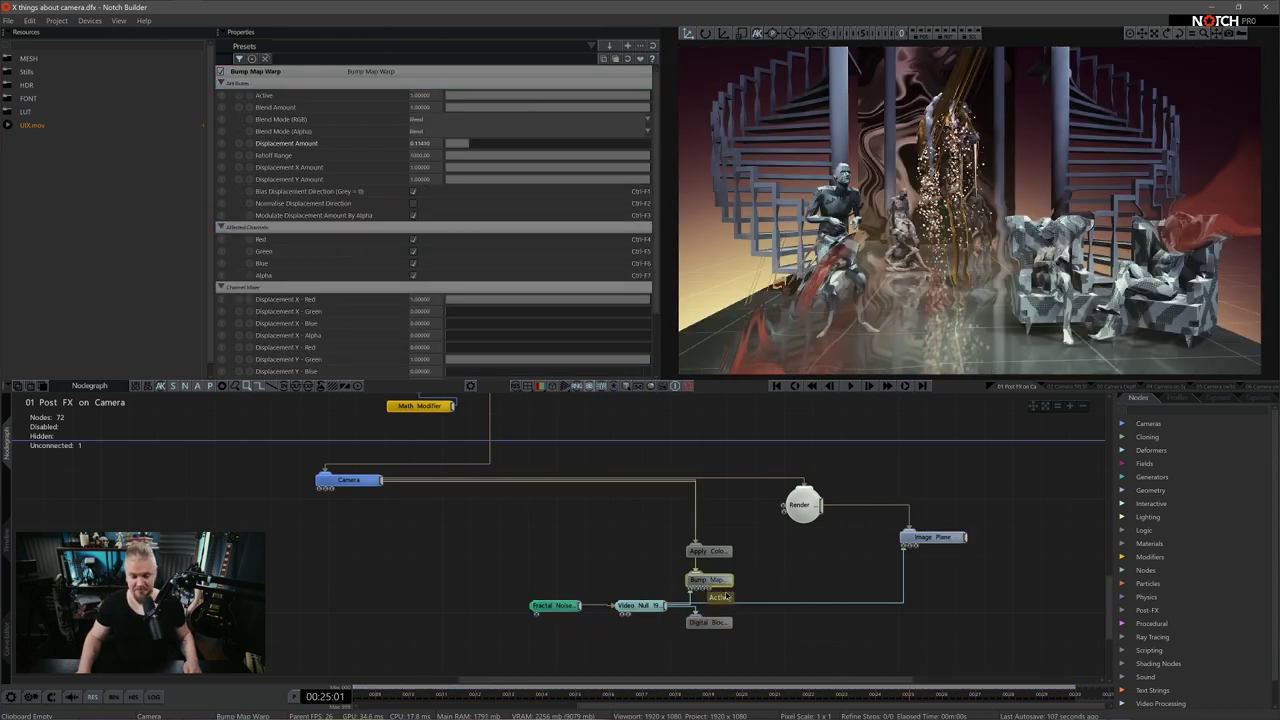
pyautogui.click(946, 542)
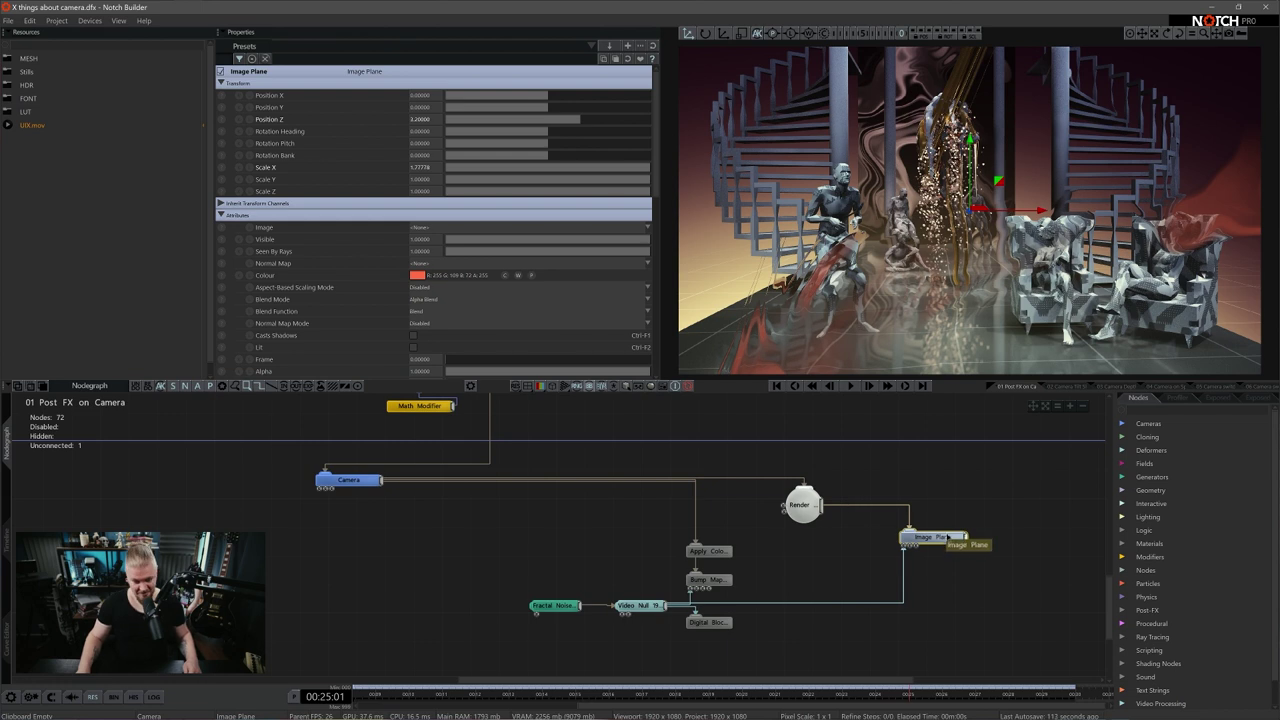
# Move the Image Plane node up level with the Render Layer, inspect the Render Layer and Camera properties, and play the scene
pyautogui.moveTo(933, 537); pyautogui.dragTo(933, 508)
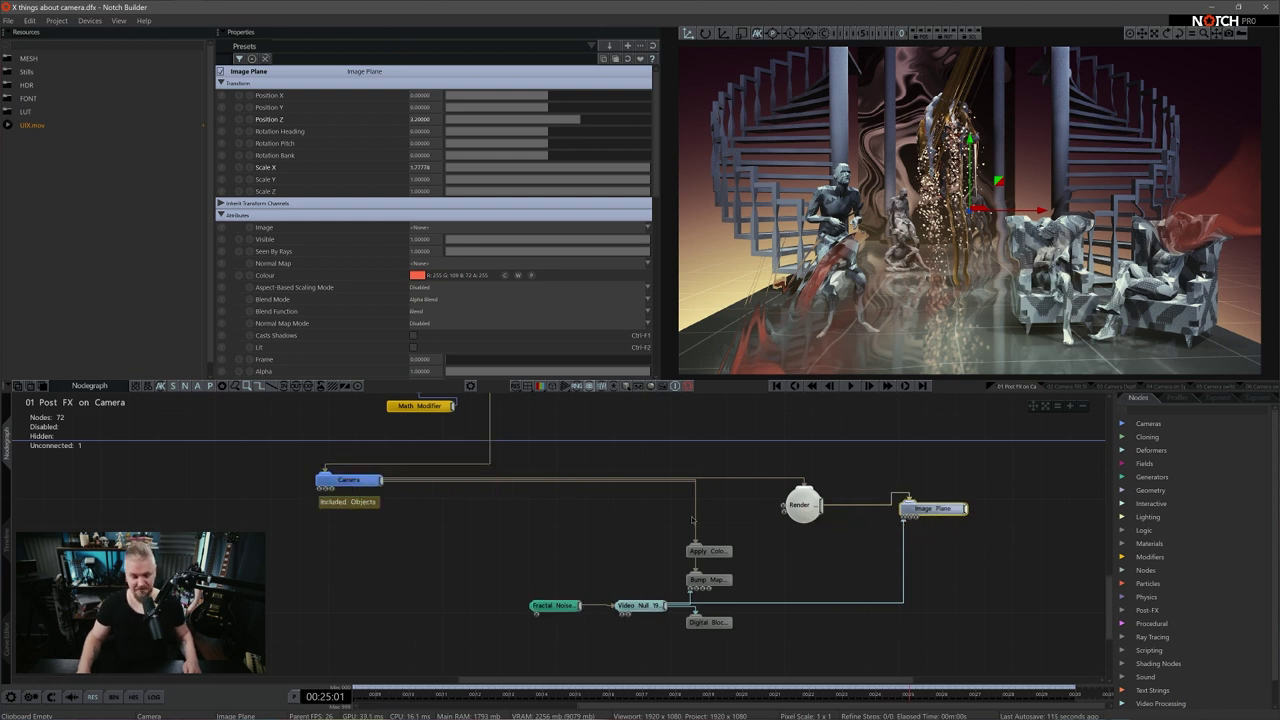
pyautogui.click(813, 506)
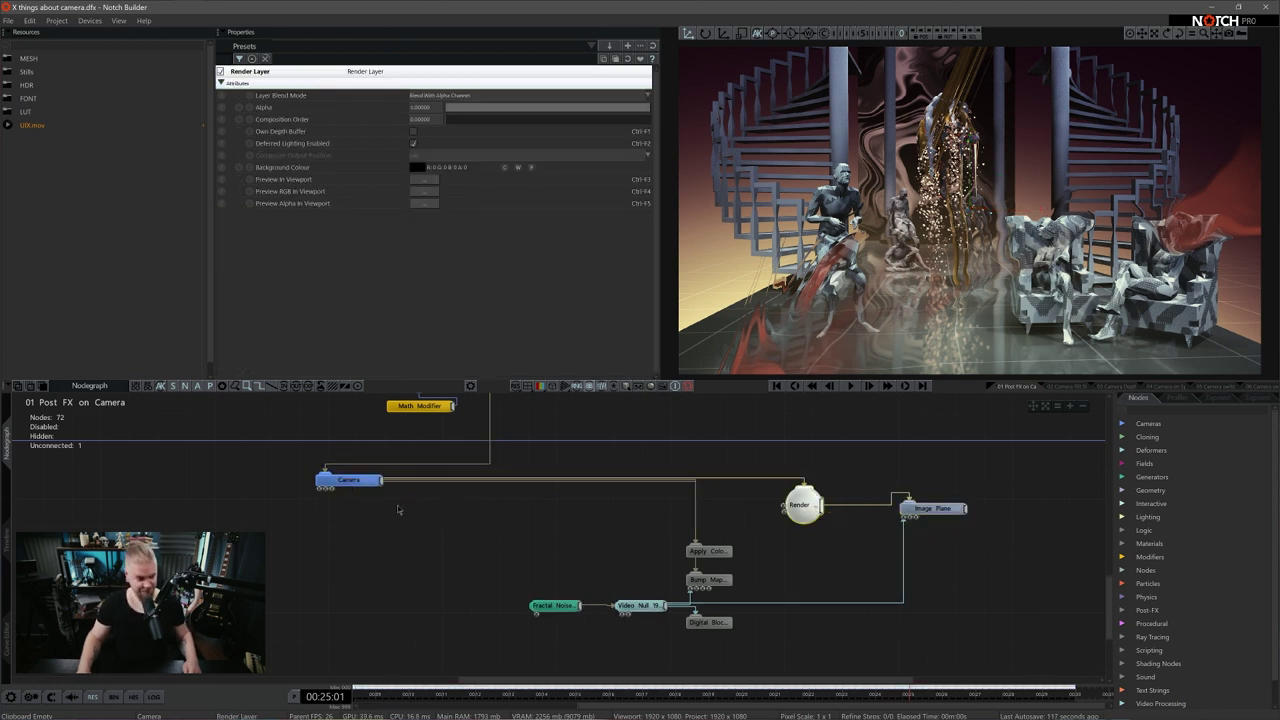
pyautogui.click(370, 481)
pyautogui.press('space')
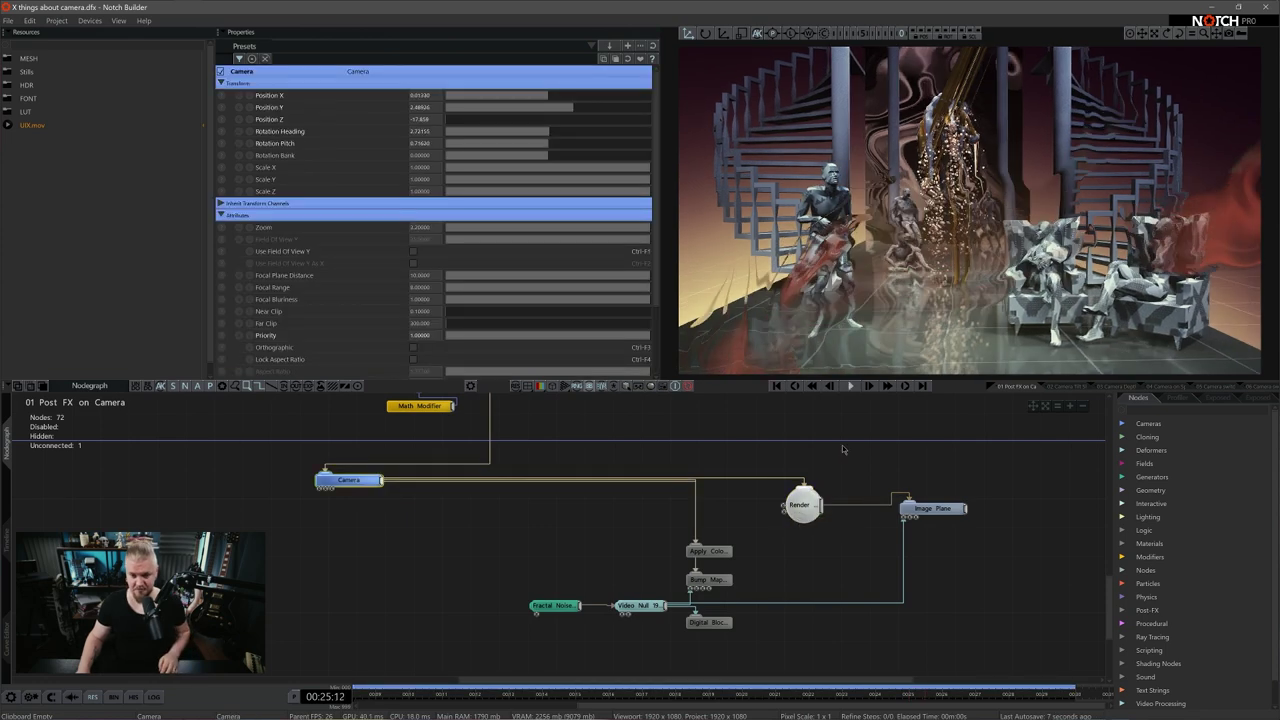
# Examine the camera and Image Plane placement from the orbit view, and return to the scene camera view
pyautogui.press('5')
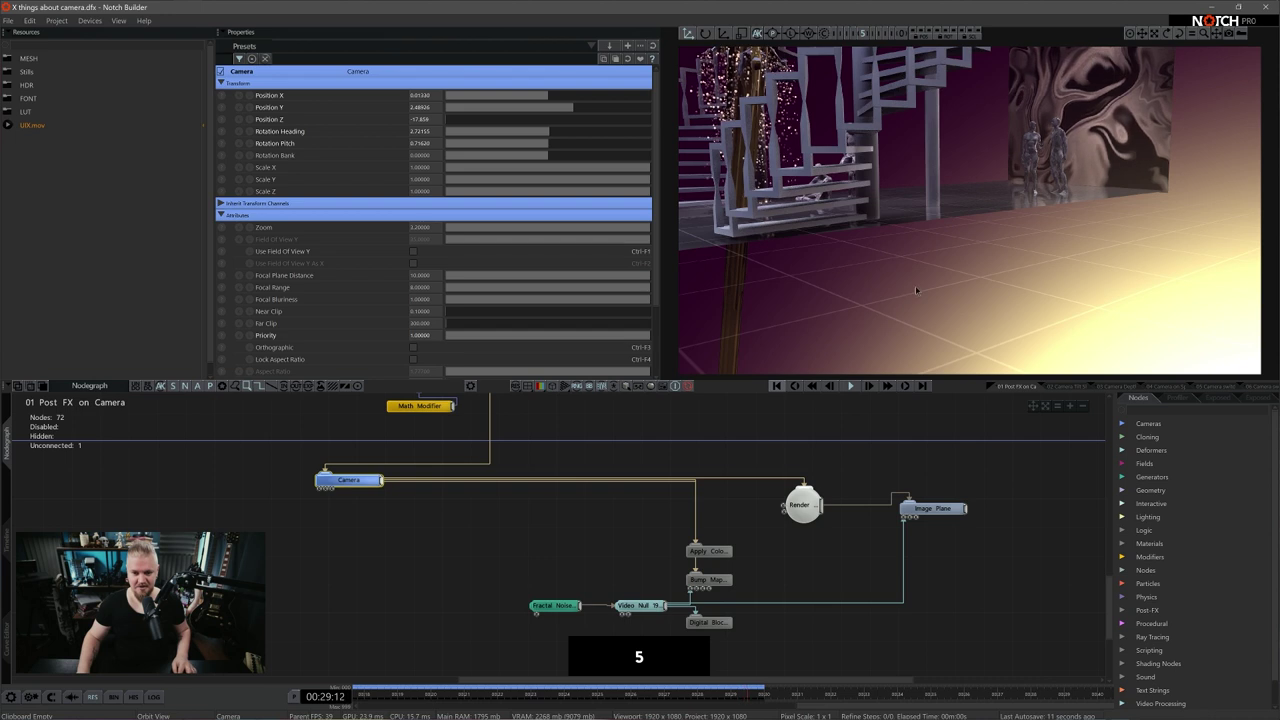
pyautogui.moveTo(976, 260); pyautogui.dragTo(903, 309, button='middle')
pyautogui.scroll(-3, 903, 309)
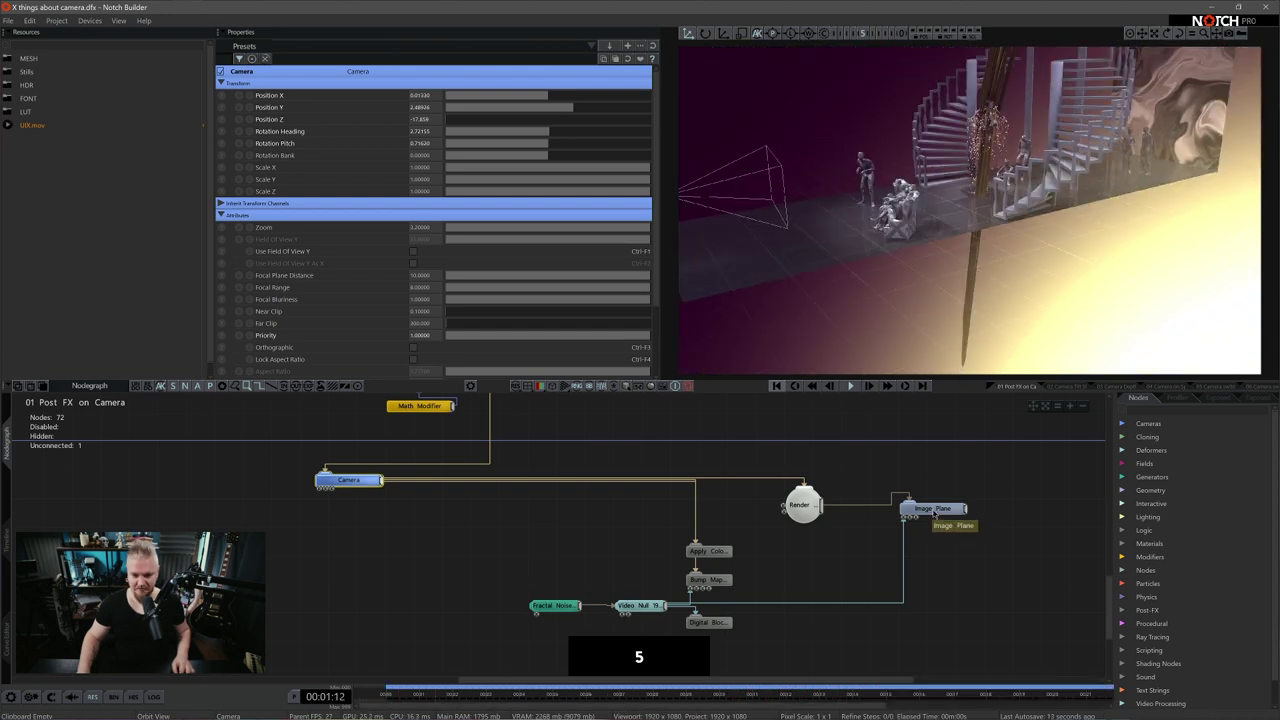
pyautogui.click(923, 508)
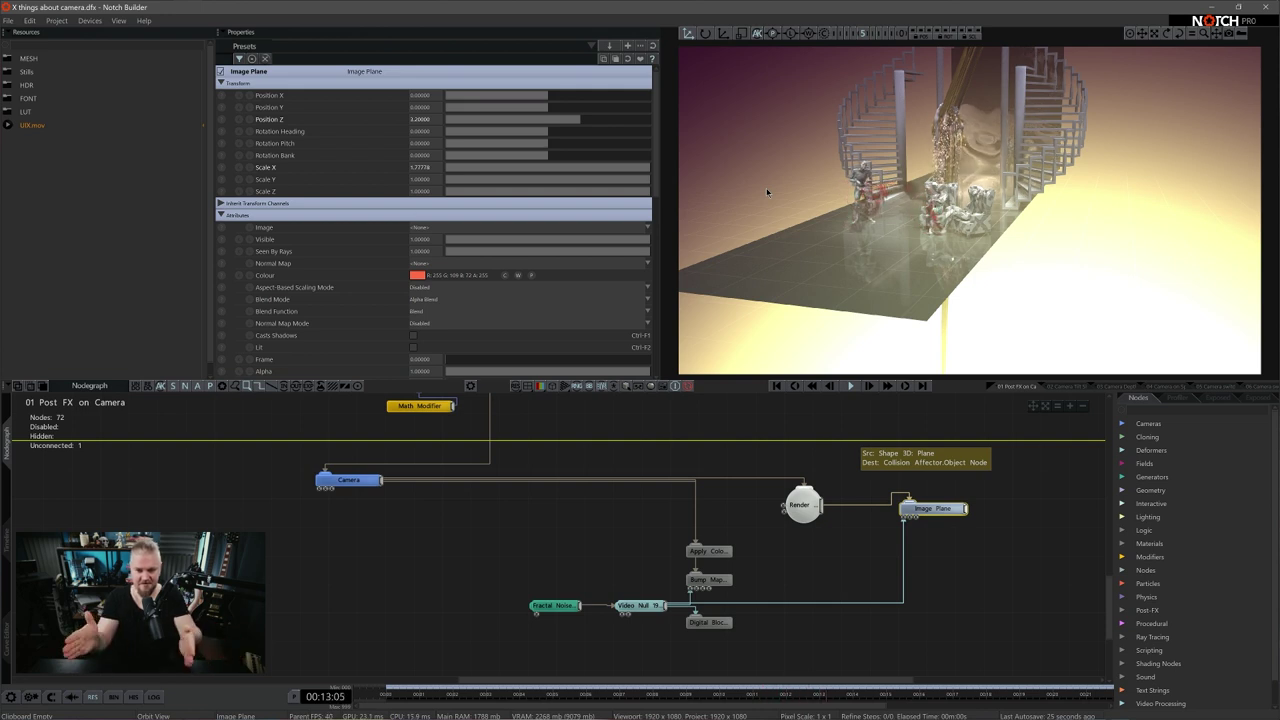
pyautogui.press('0')
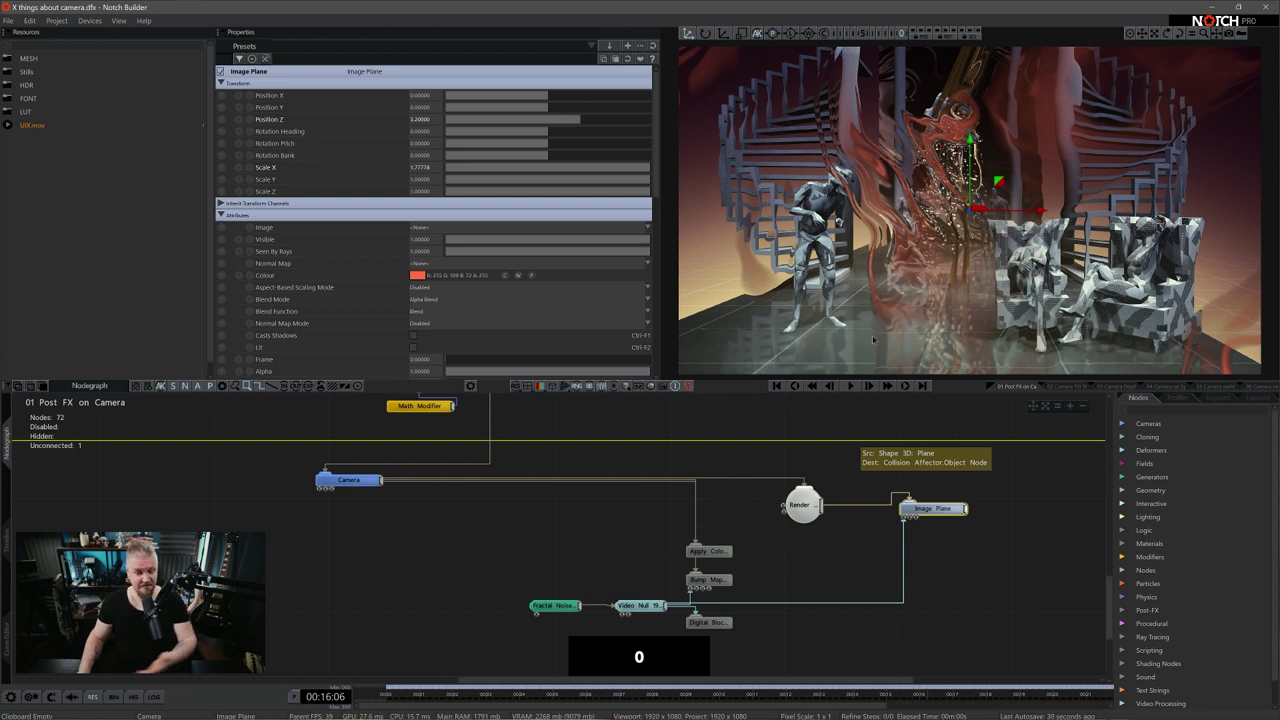
# Add a Shape 3D node connected under the Camera node and set its Position Z to about 3.05
pyautogui.click(903, 481)
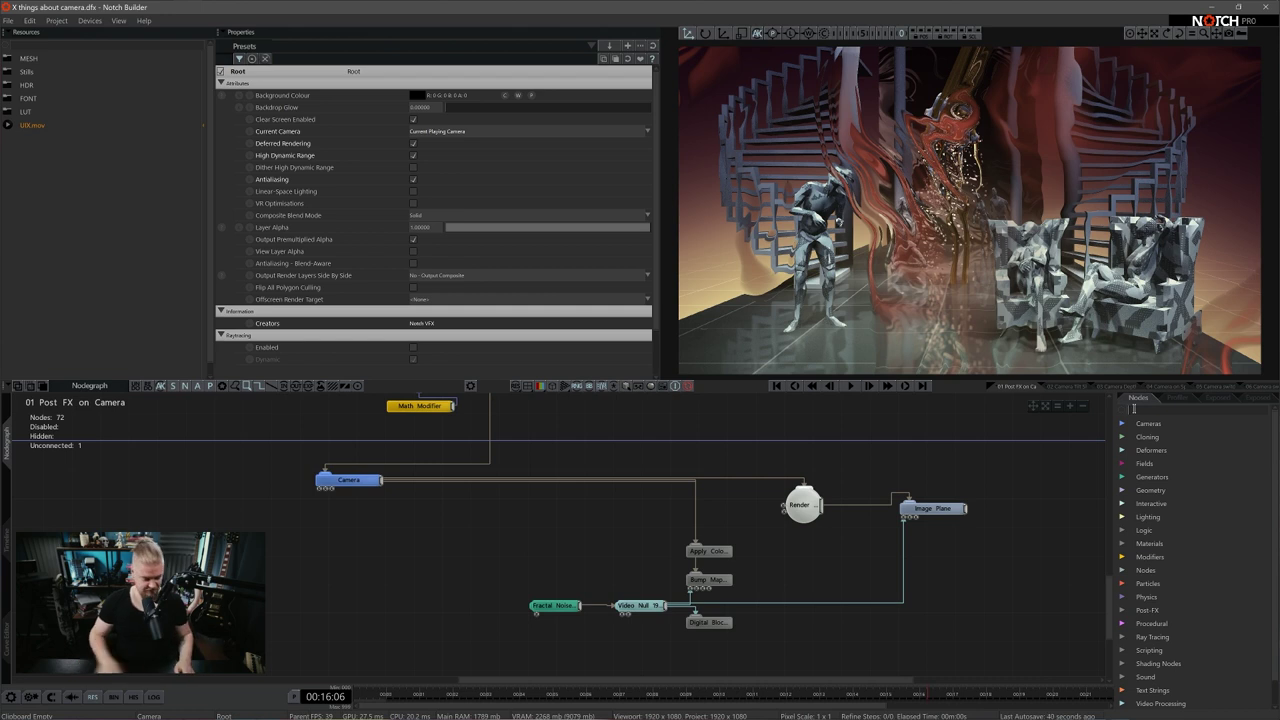
pyautogui.write('shape')
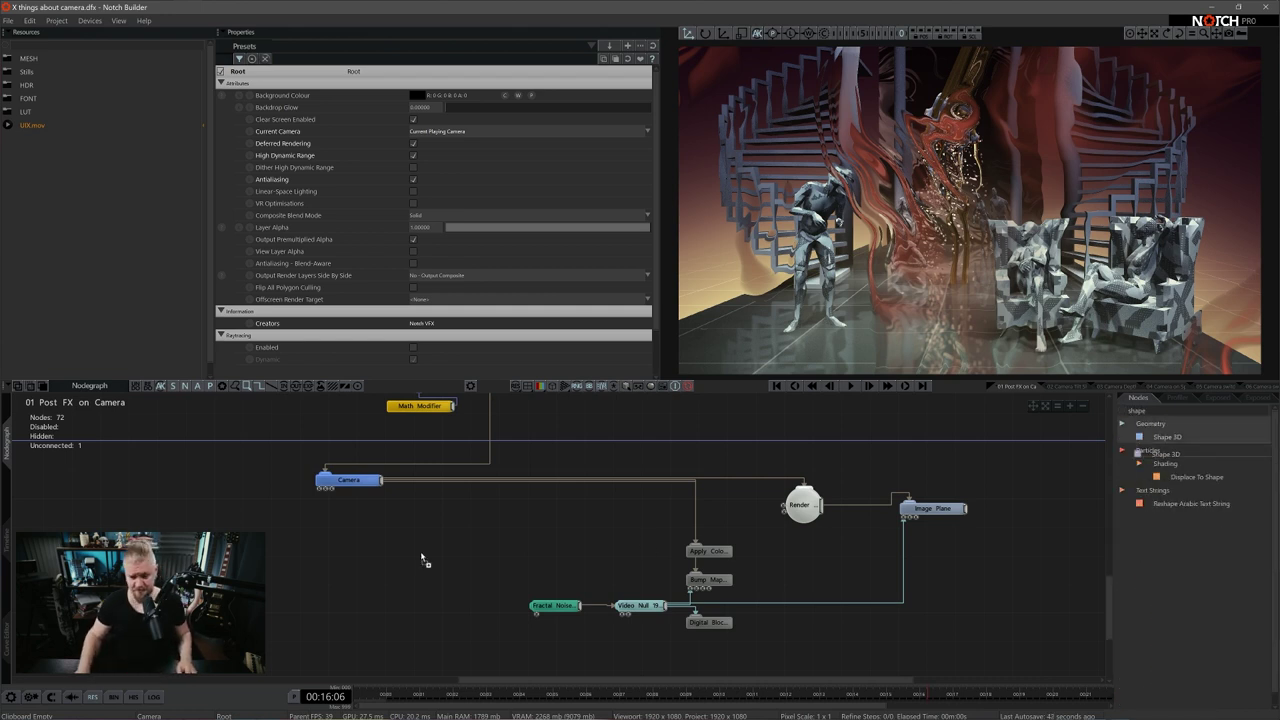
pyautogui.moveTo(1160, 437); pyautogui.dragTo(435, 523)
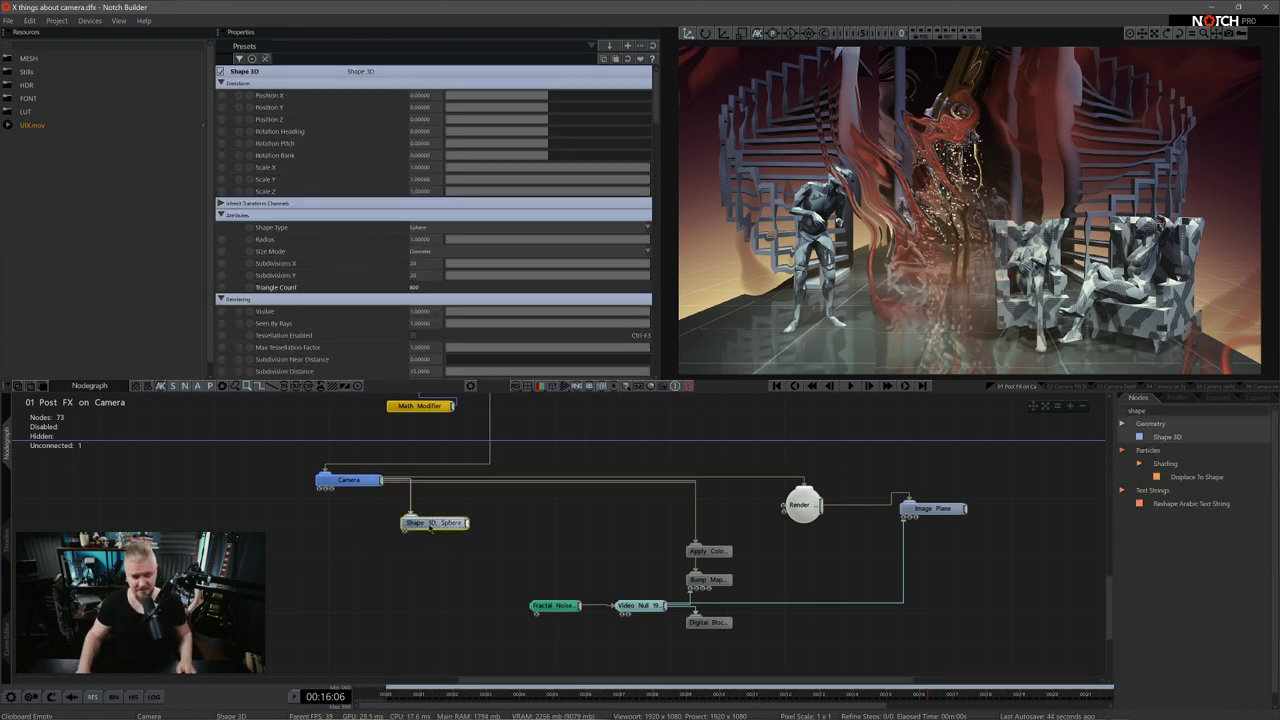
pyautogui.moveTo(561, 121); pyautogui.dragTo(580, 120)
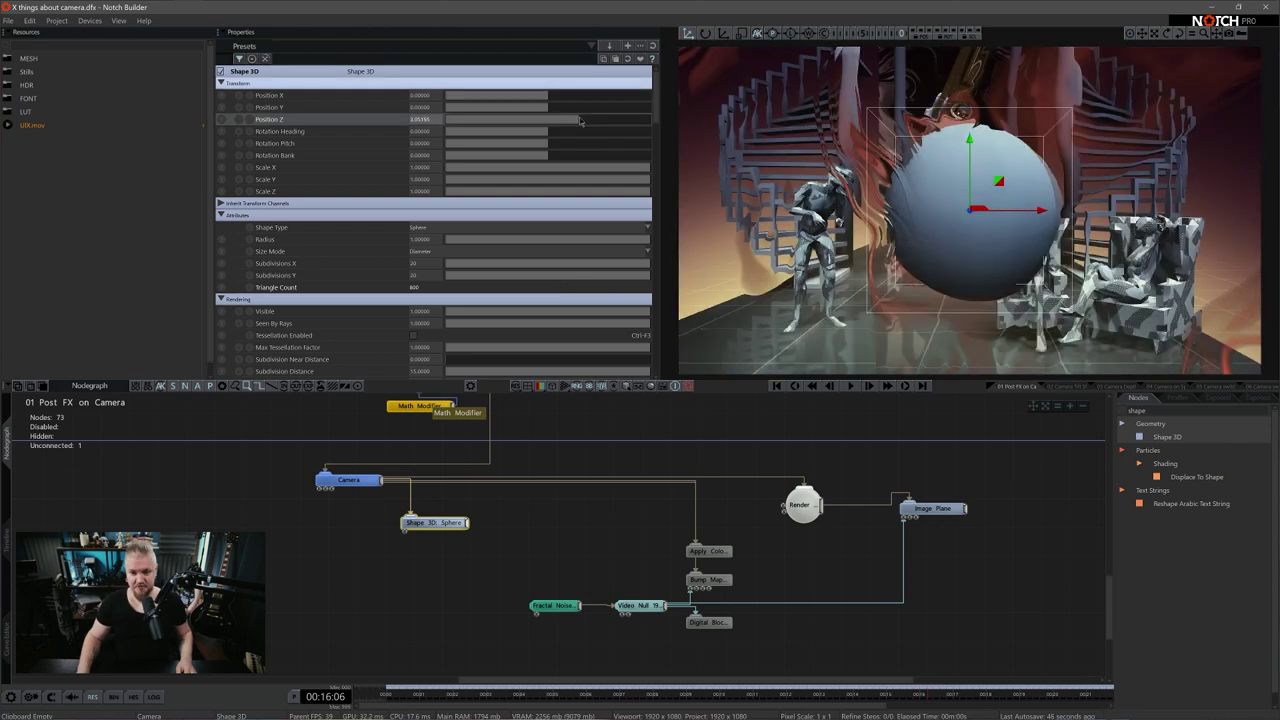
# Change the Shape 3D's shape type to Ring and set its Rotation Pitch to -90
pyautogui.click(440, 228)
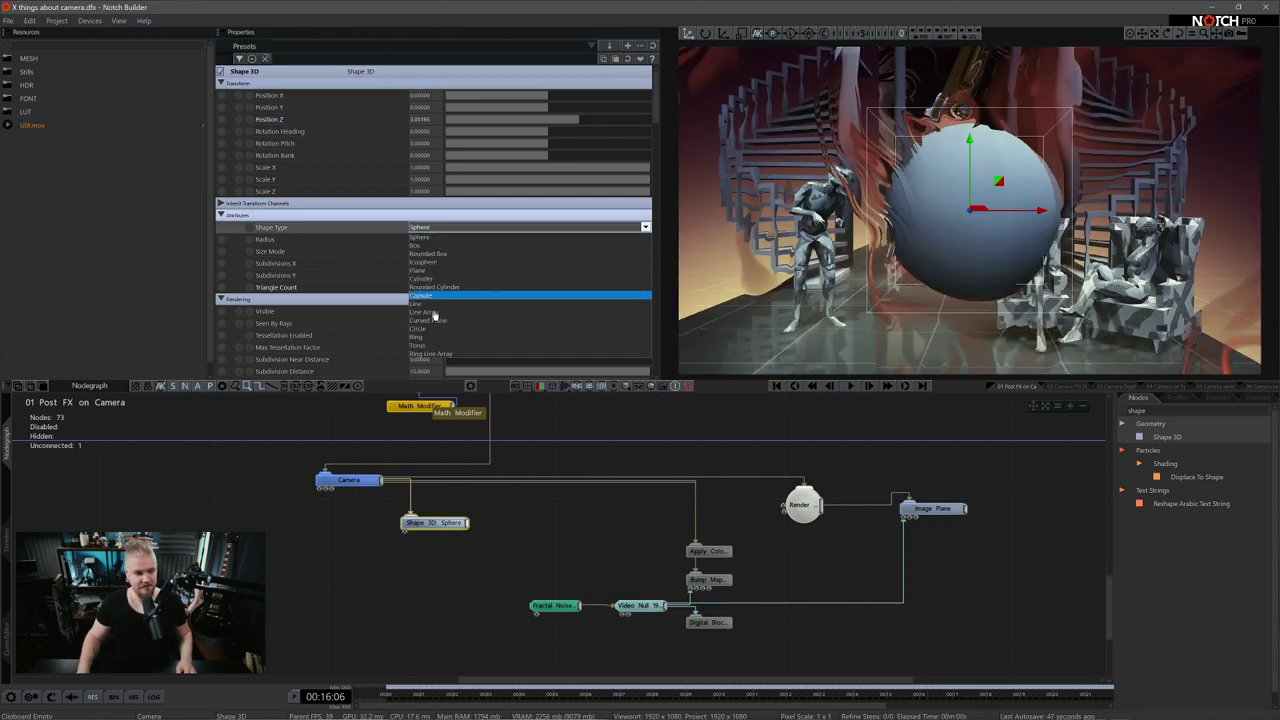
pyautogui.click(440, 340)
pyautogui.press('e')
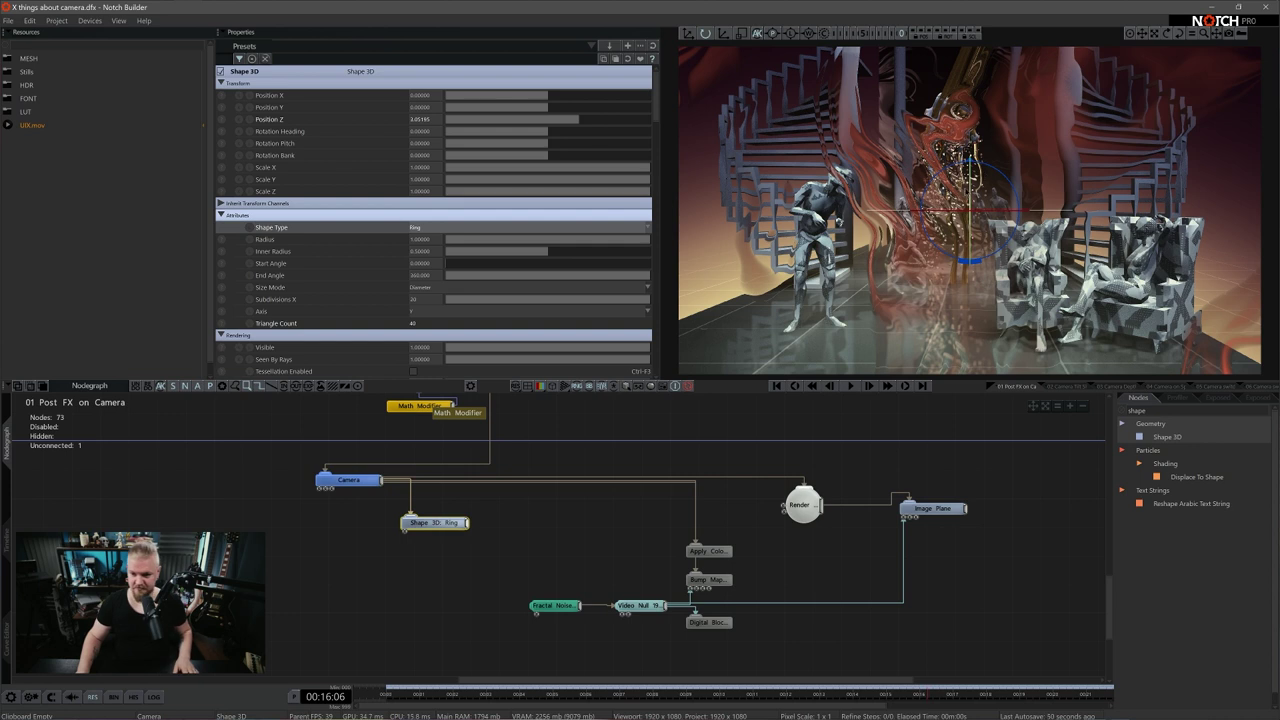
pyautogui.moveTo(969, 219); pyautogui.dragTo(967, 249)
pyautogui.moveTo(488, 143); pyautogui.dragTo(496, 143)
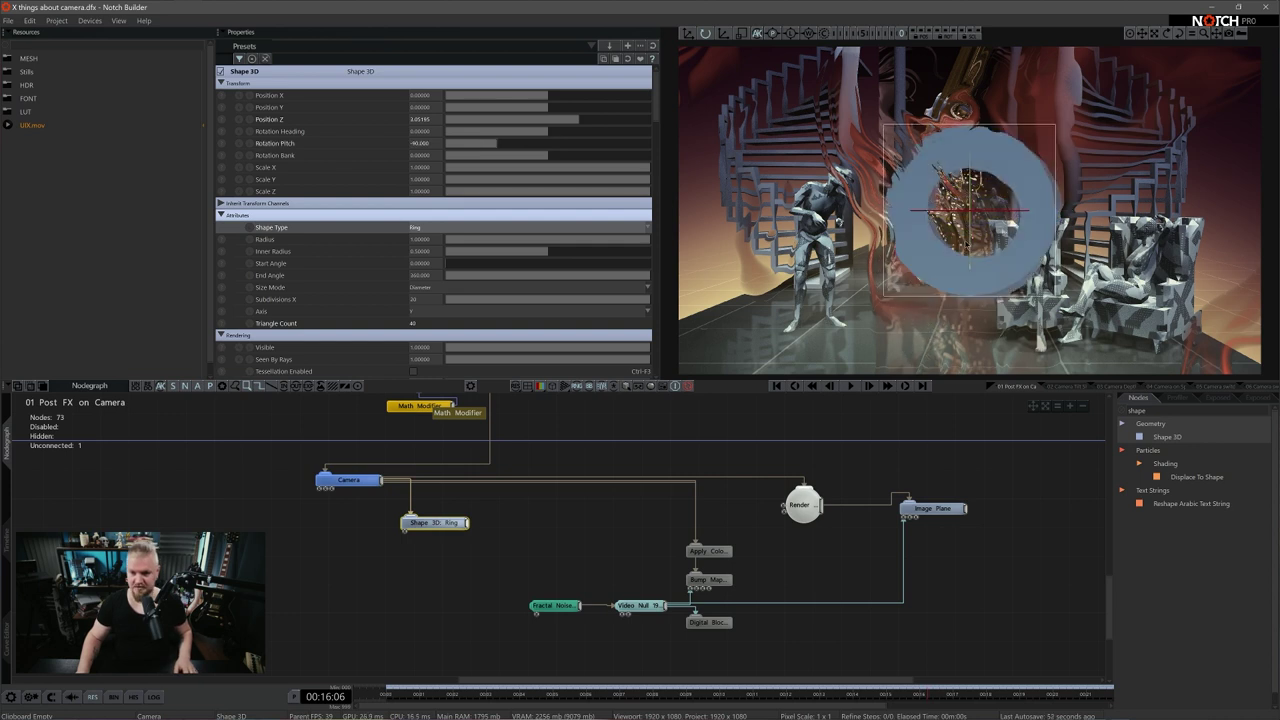
# Scale the ring uniformly to about 1.83, set its Inner Radius to about 0.956, and play the scene
pyautogui.moveTo(1031, 212); pyautogui.dragTo(1064, 214)
pyautogui.moveTo(568, 252); pyautogui.dragTo(642, 254)
pyautogui.press('space')
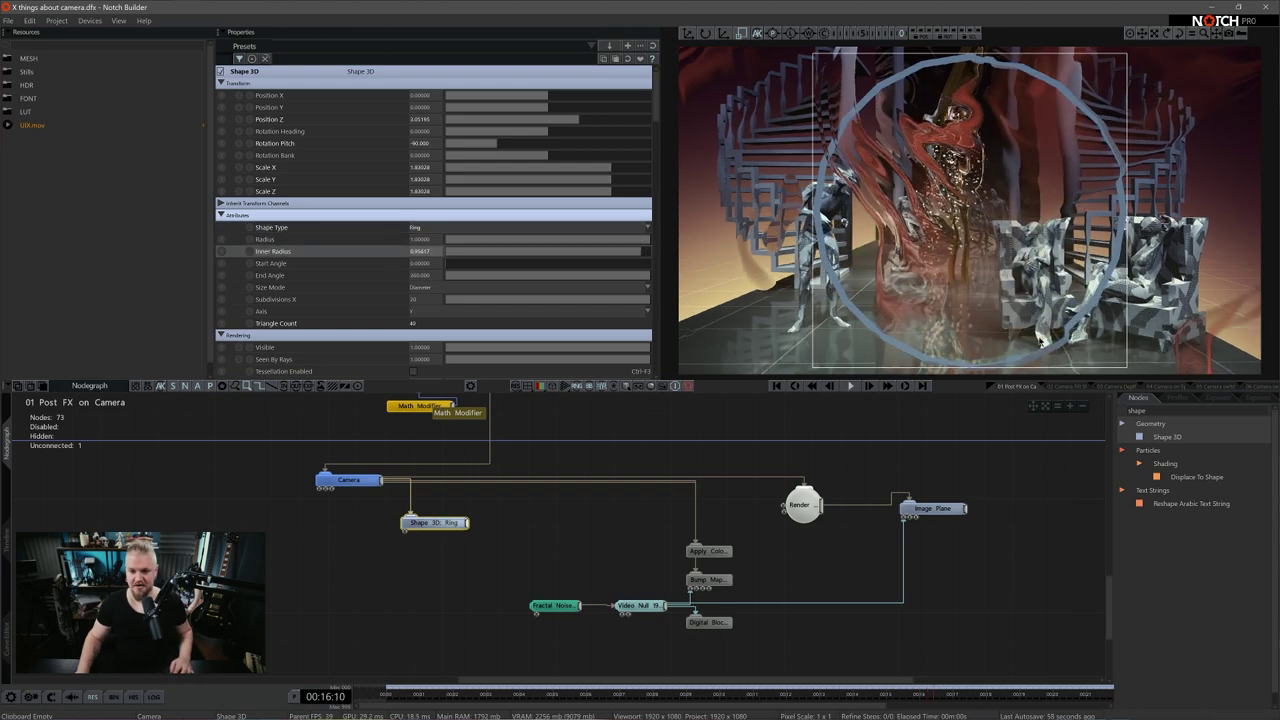
pyautogui.click(961, 578)
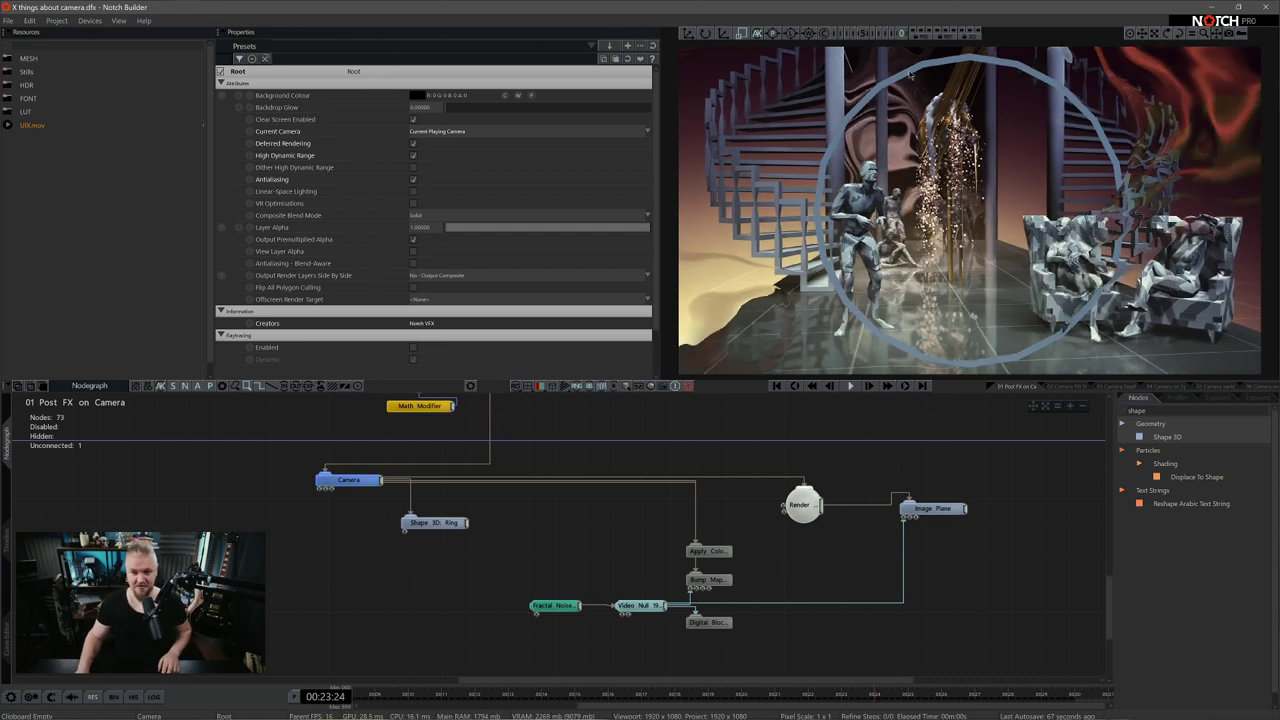
pyautogui.click(886, 258)
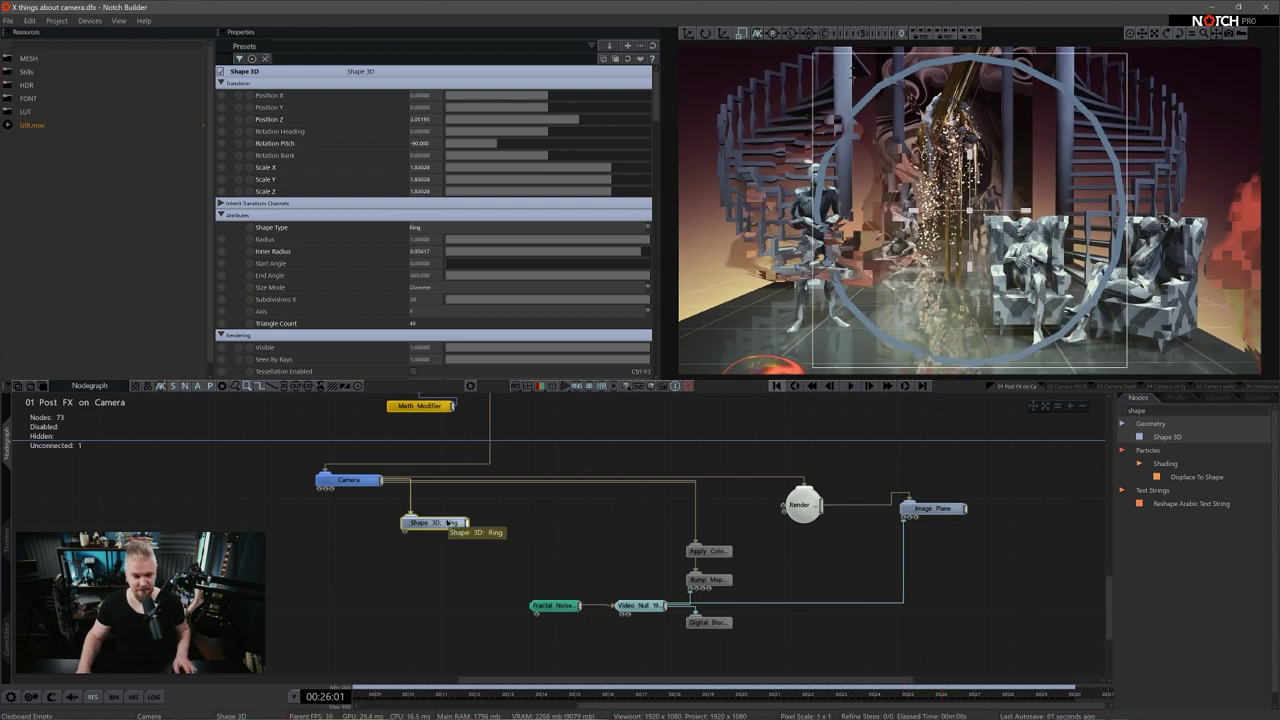
# Detach the Ring node from the Camera, connect it under the Render Layer, and set its Subdivisions X to 80
pyautogui.moveTo(438, 523); pyautogui.dragTo(826, 560)
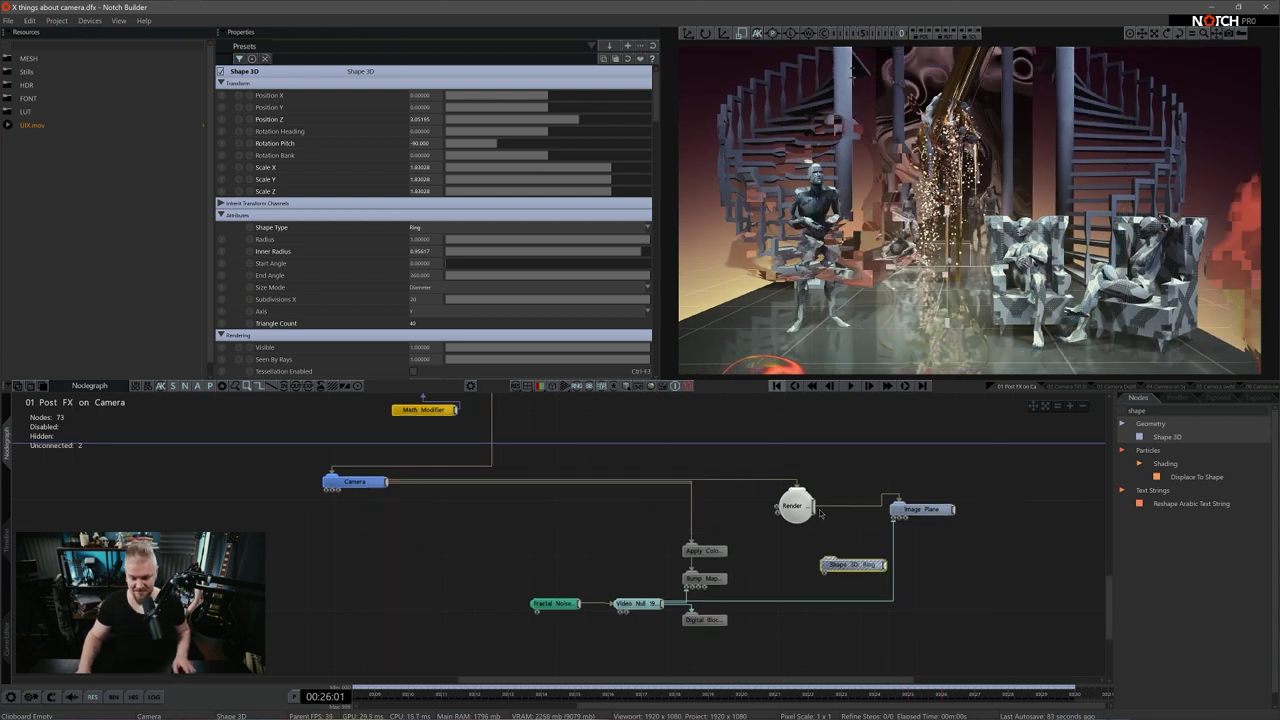
pyautogui.moveTo(814, 507); pyautogui.dragTo(834, 548)
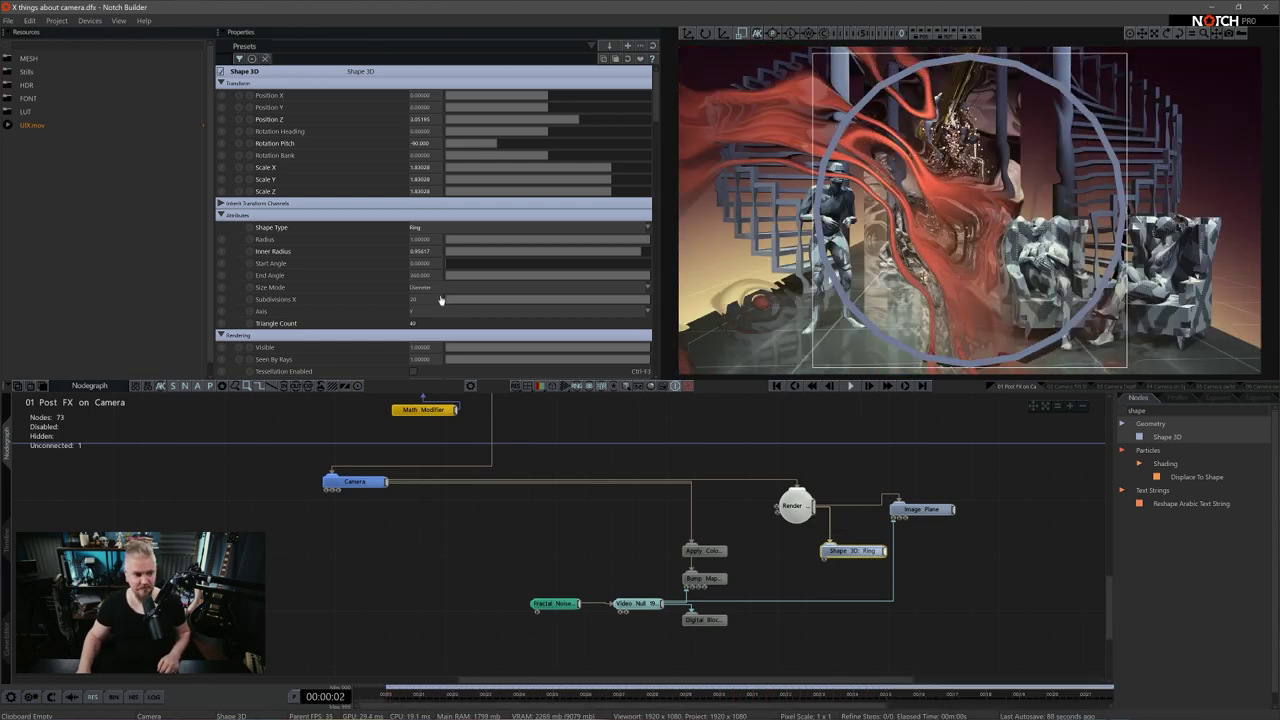
pyautogui.click(416, 299)
pyautogui.write('80')
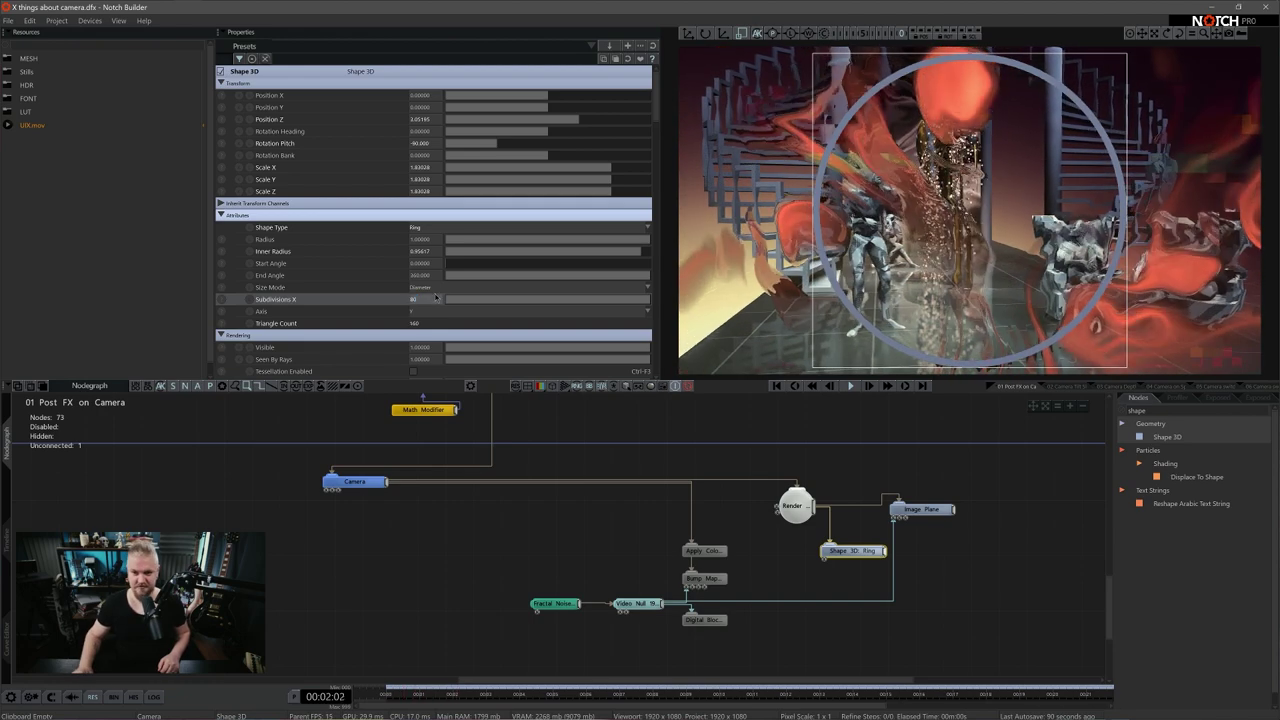
pyautogui.click(951, 600)
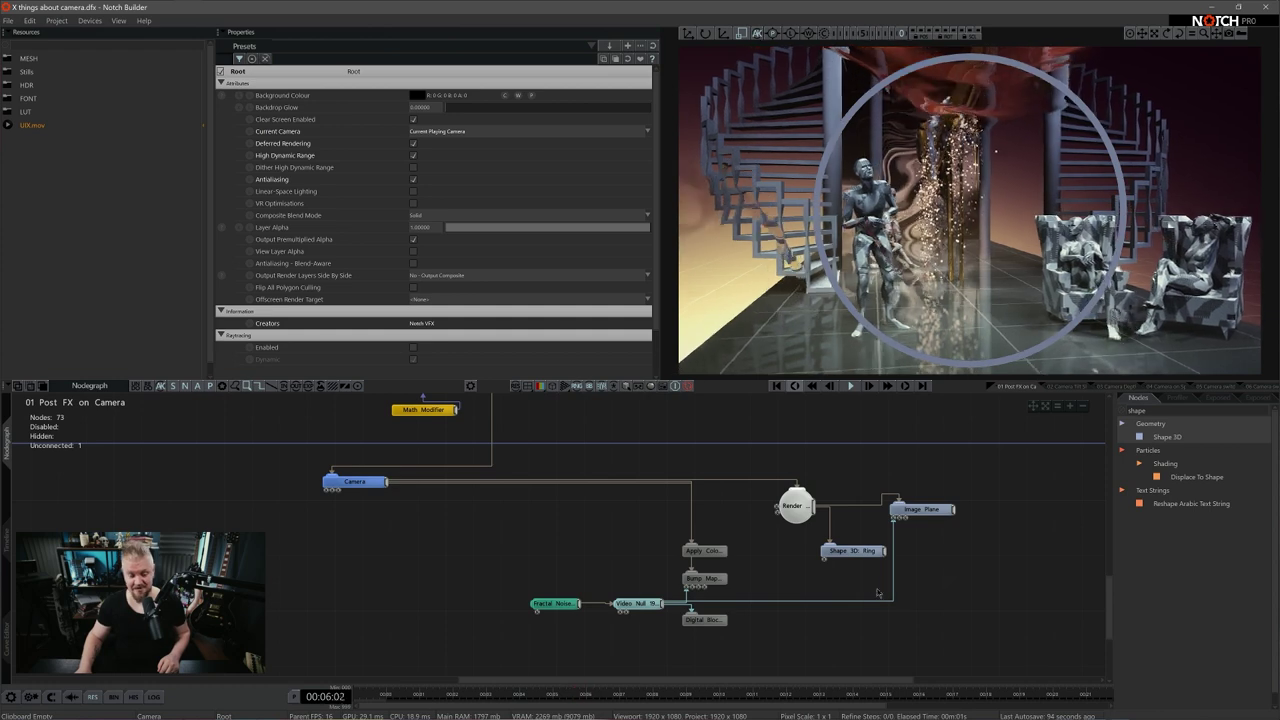
# Disable the Shape 3D Ring node under the Render Layer
pyautogui.click(853, 551)
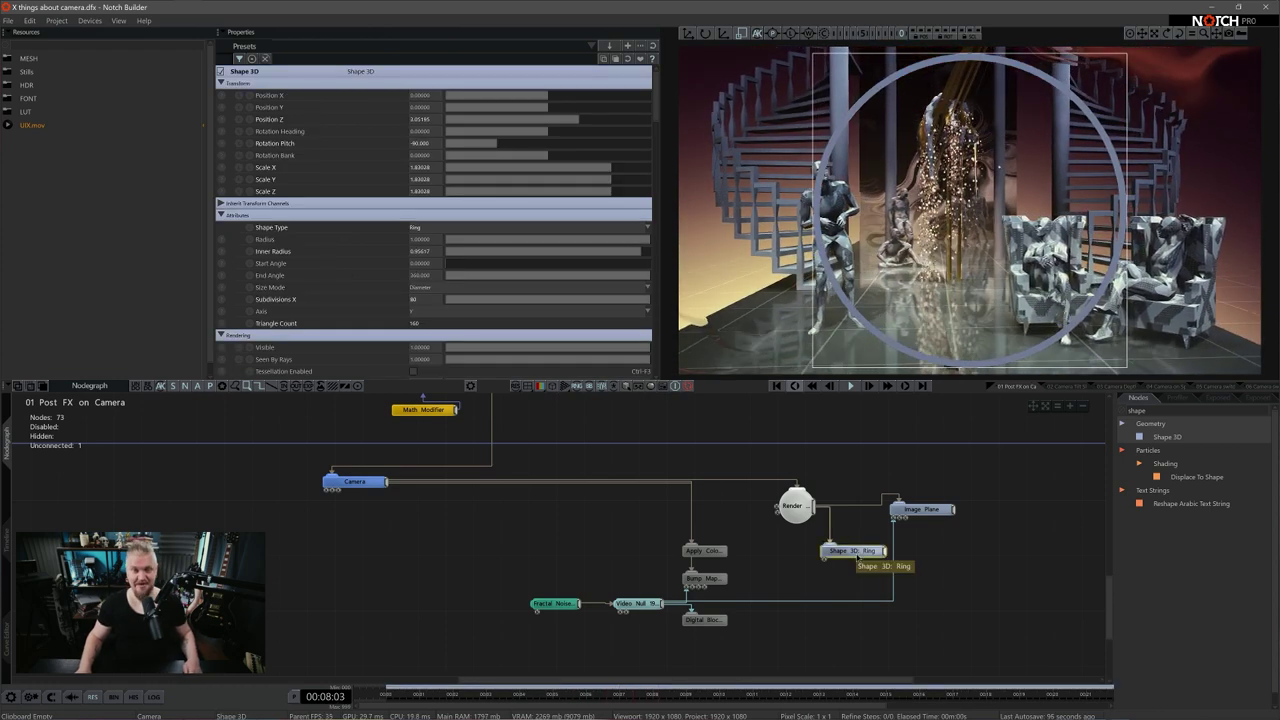
pyautogui.hotkey('ctrl', '1')
pyautogui.click(950, 576)
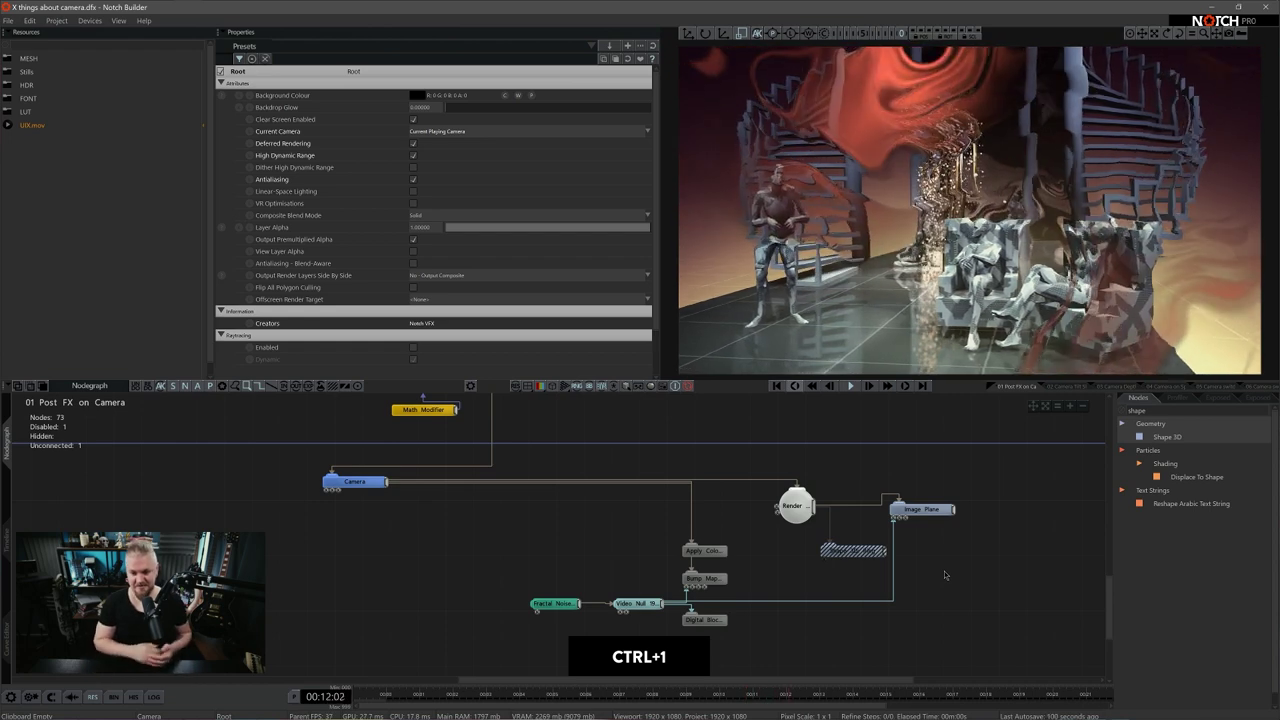
# Orbit around the scene in the orbit view to examine it from outside, and return to the playing camera
pyautogui.press('5')
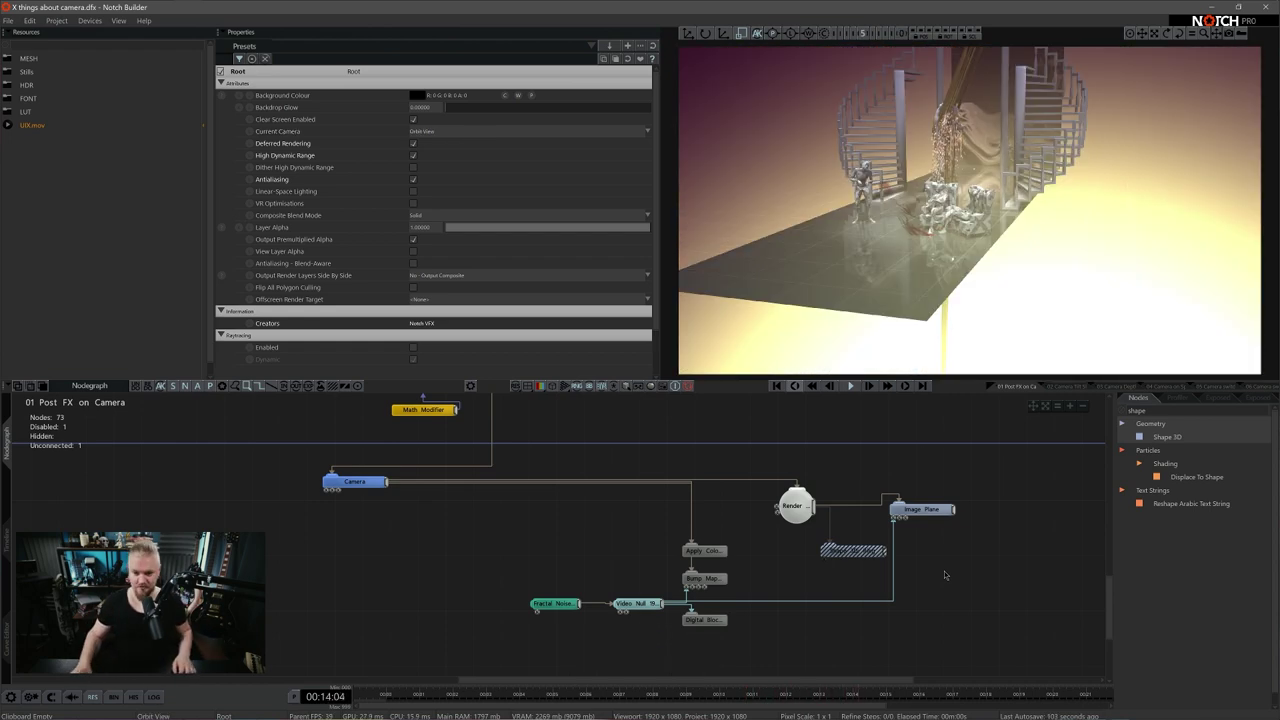
pyautogui.moveTo(971, 294); pyautogui.dragTo(1149, 286, button='middle')
pyautogui.press('o')
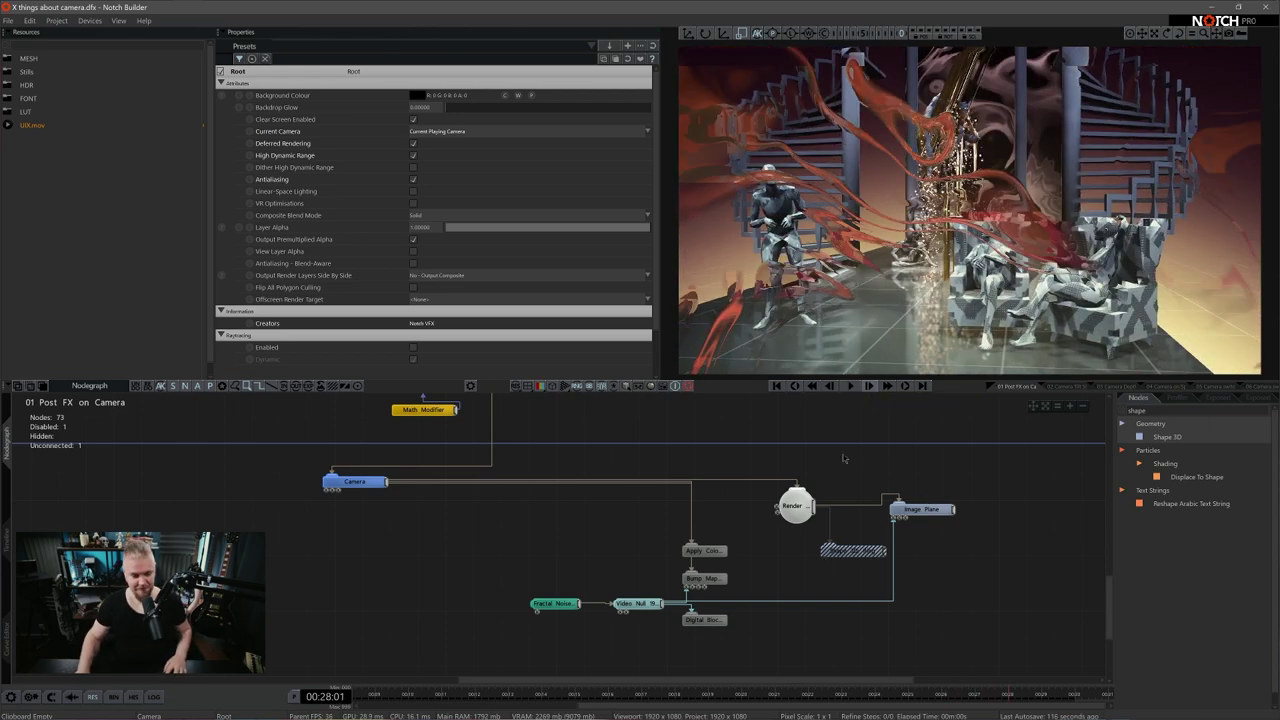
# Make the 02 Camera Tilt Shift layer active in the timeline and show its node graph
pyautogui.click(8, 543)
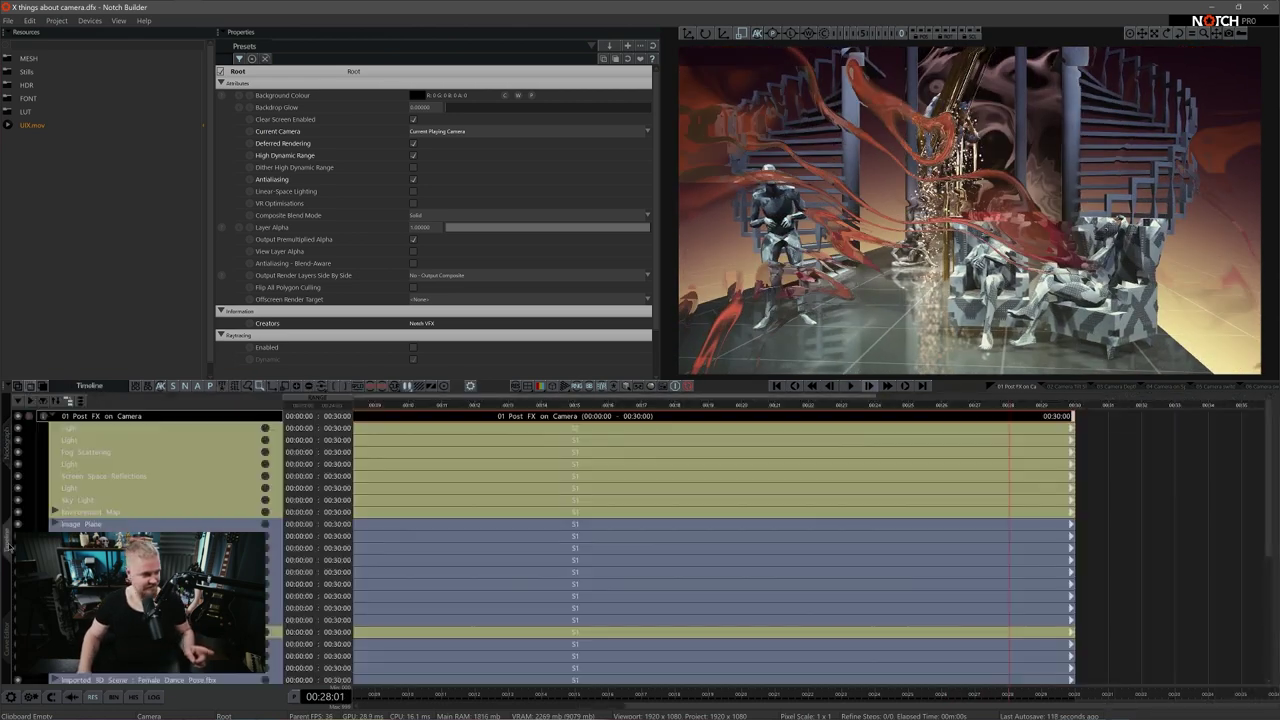
pyautogui.click(40, 428)
pyautogui.click(29, 428)
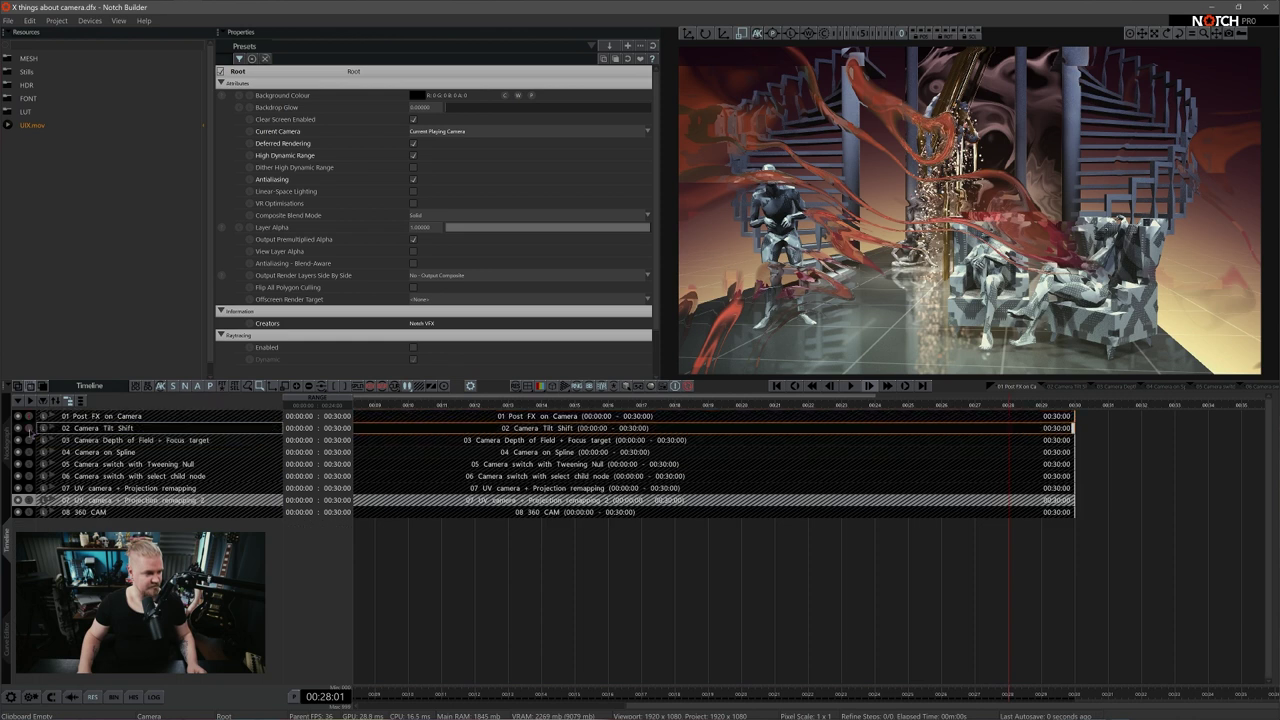
pyautogui.click(6, 444)
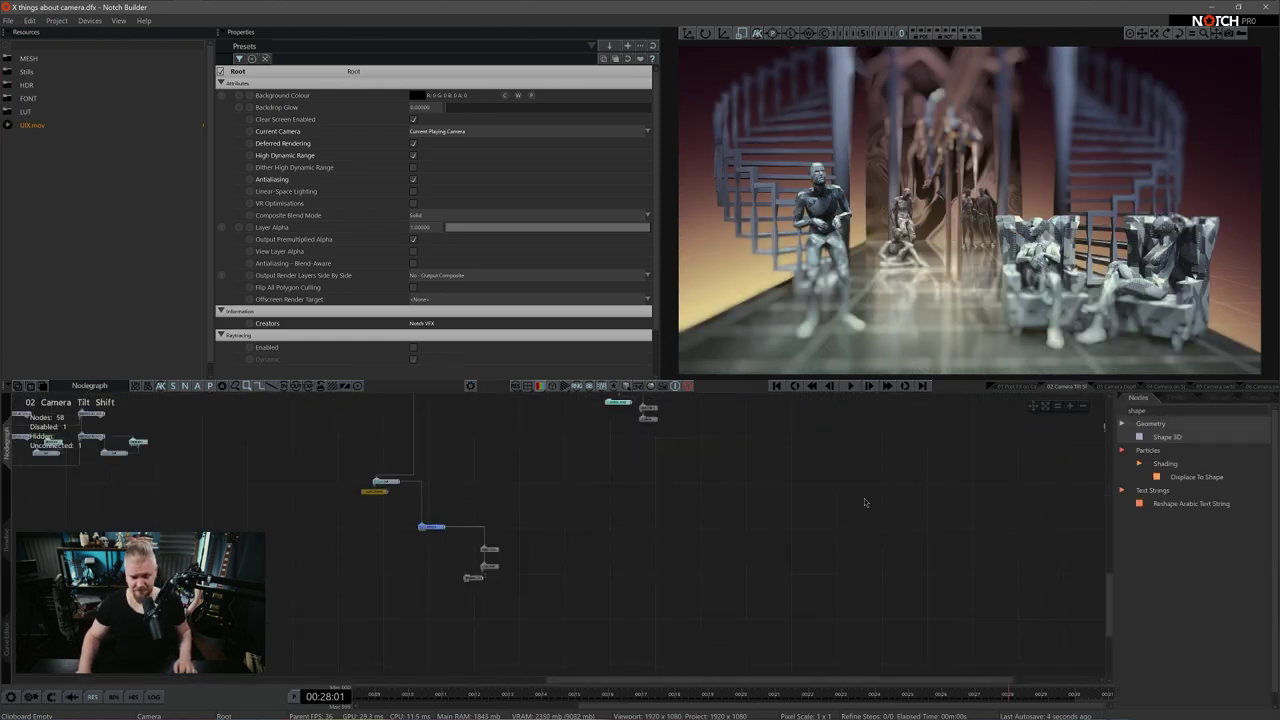
# Arrange the Apply Colour LUT node near the Camera with Tilt Shift directly below it, detached from the Gradient 2D node
pyautogui.moveTo(567, 597); pyautogui.dragTo(679, 545, button='middle')
pyautogui.moveTo(668, 517); pyautogui.dragTo(698, 472)
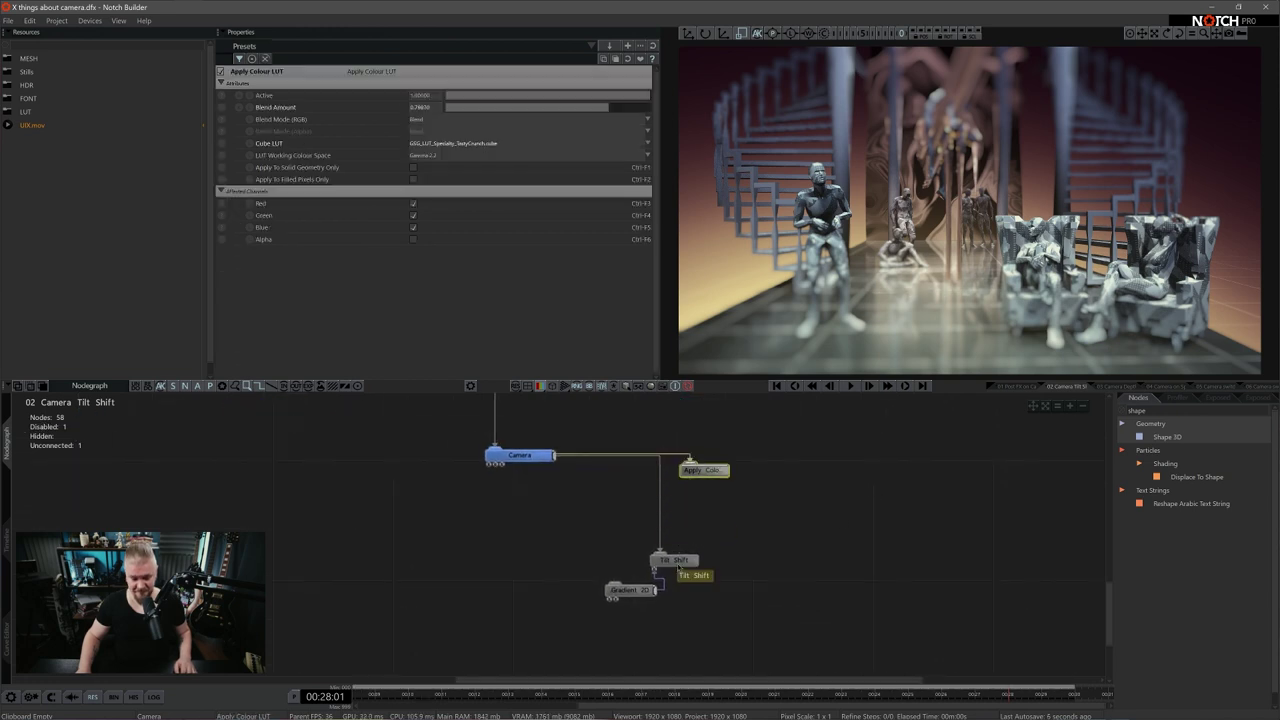
pyautogui.moveTo(678, 562); pyautogui.dragTo(706, 554)
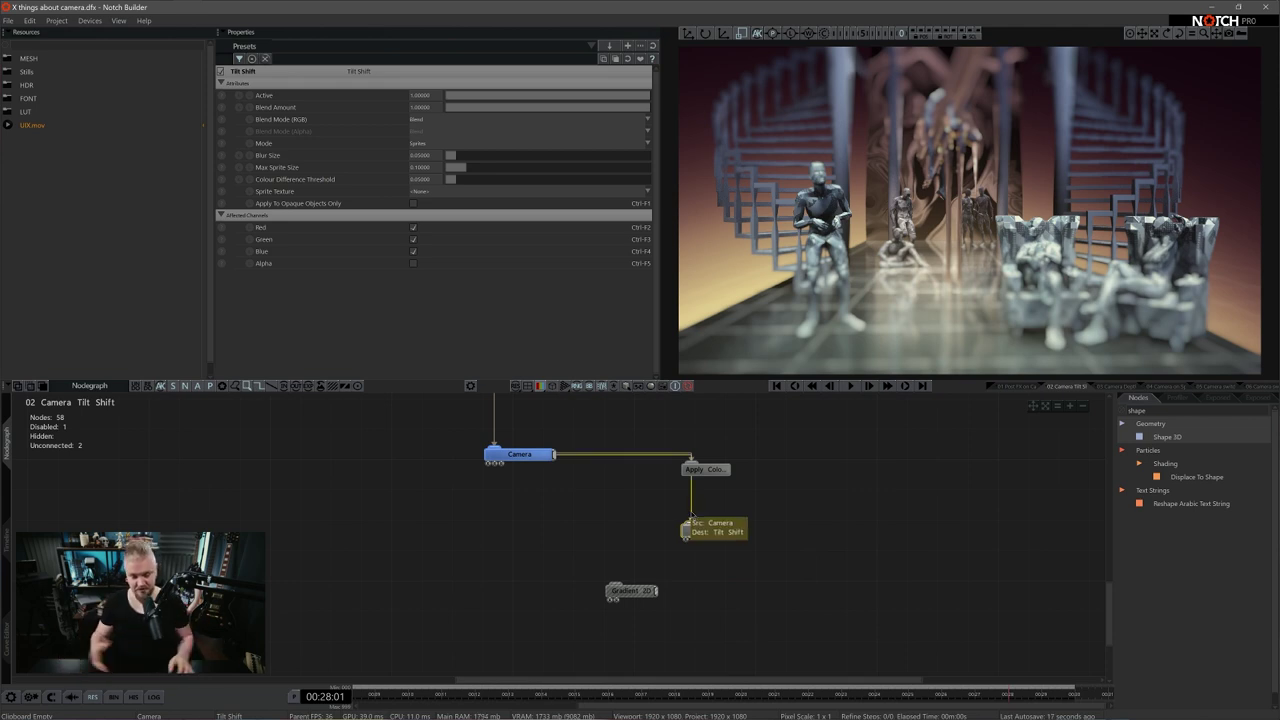
pyautogui.click(768, 519)
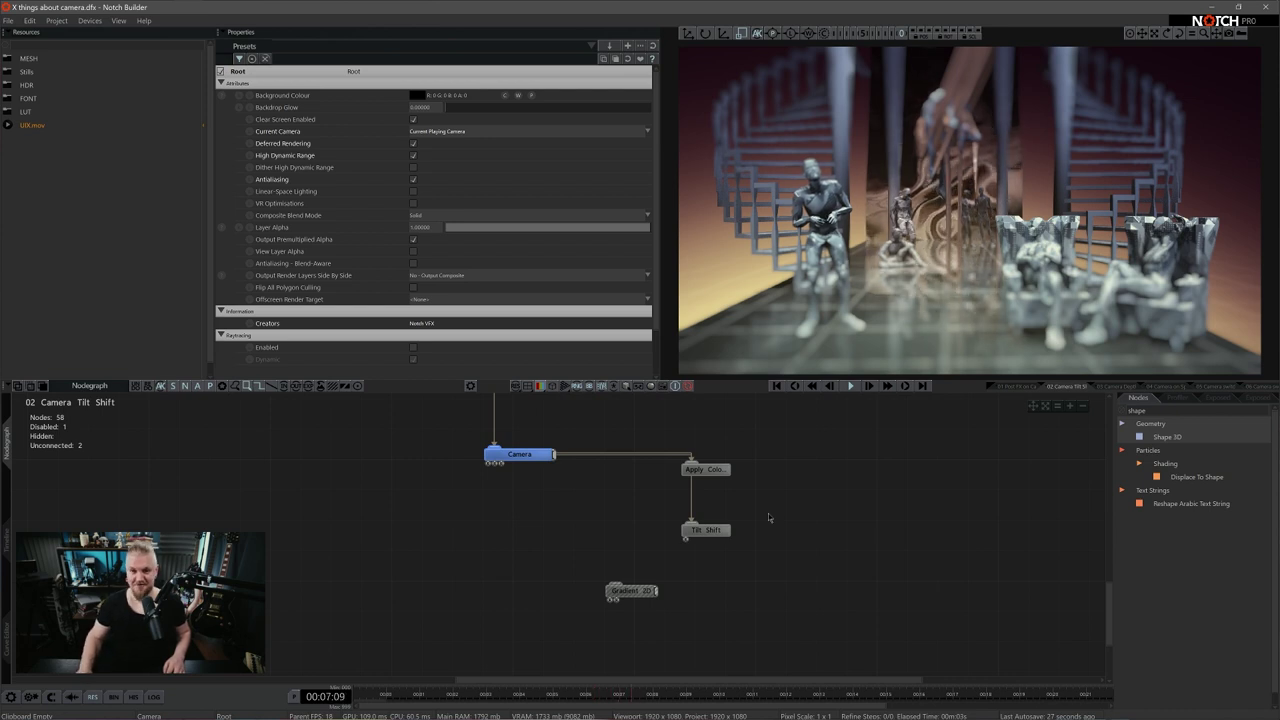
# Inspect the Tilt Shift properties and move the Gradient 2D node up closer to the Tilt Shift node
pyautogui.click(709, 536)
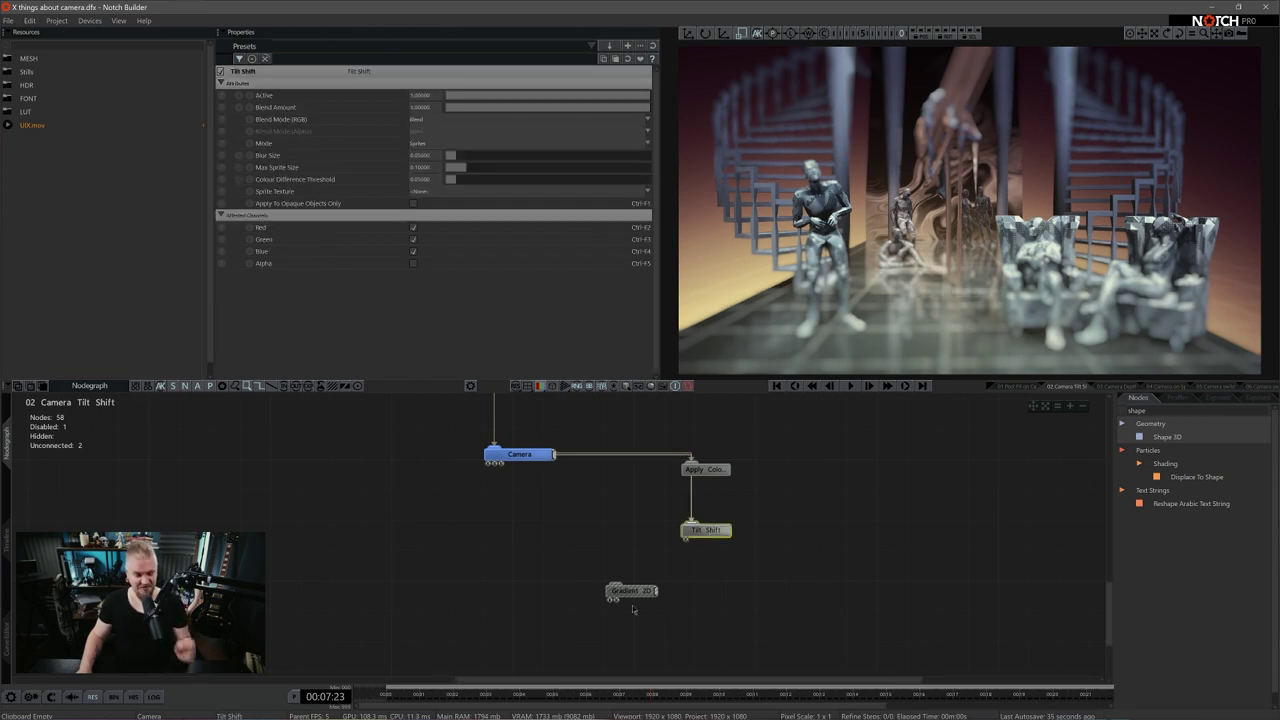
pyautogui.moveTo(636, 598); pyautogui.dragTo(655, 566)
pyautogui.scroll(3, 700, 570)
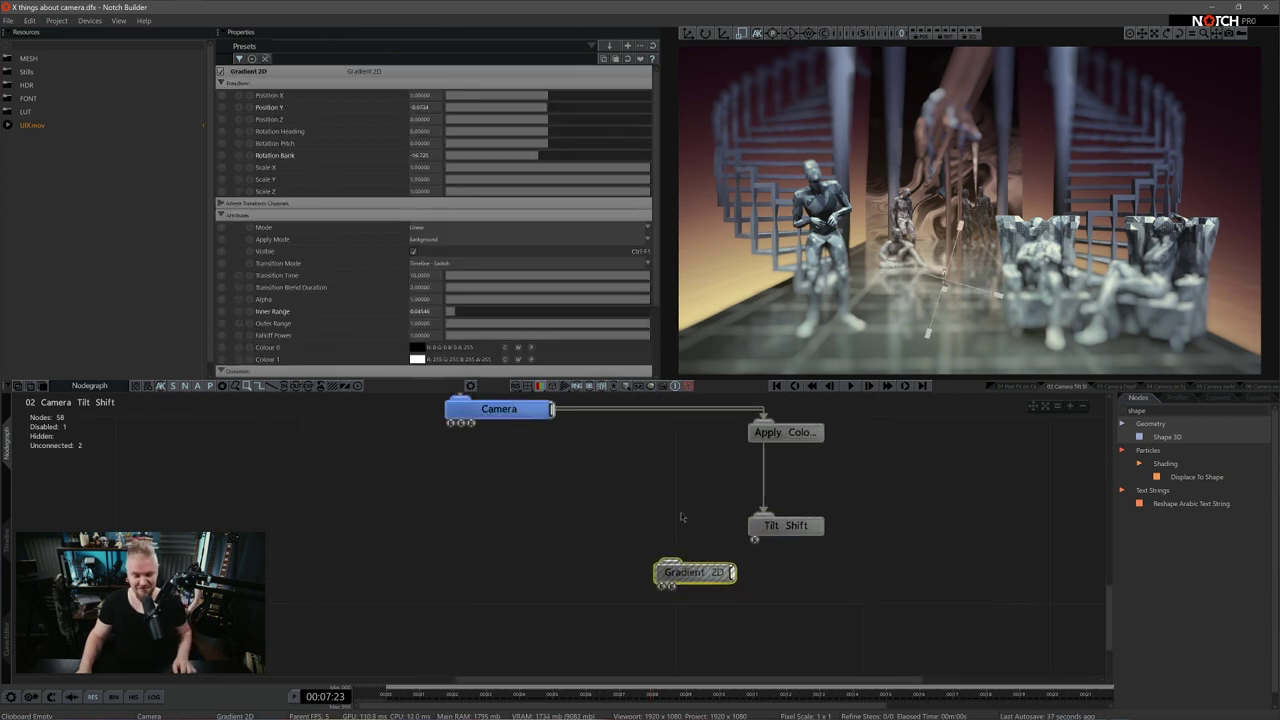
pyautogui.moveTo(681, 517); pyautogui.dragTo(676, 543, button='middle')
# Try the Tilt Shift's Blur mode, return it to Sprites, and set its Blur Size to about 0.078
pyautogui.click(788, 556)
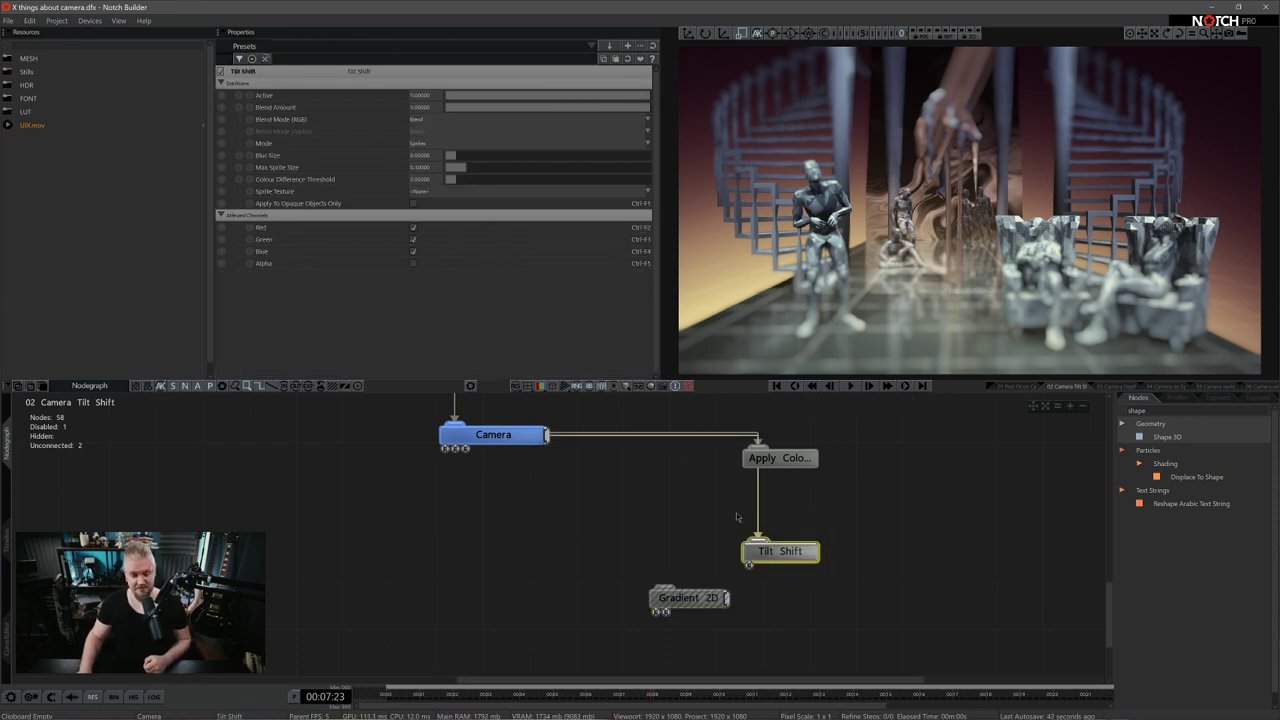
pyautogui.click(430, 144)
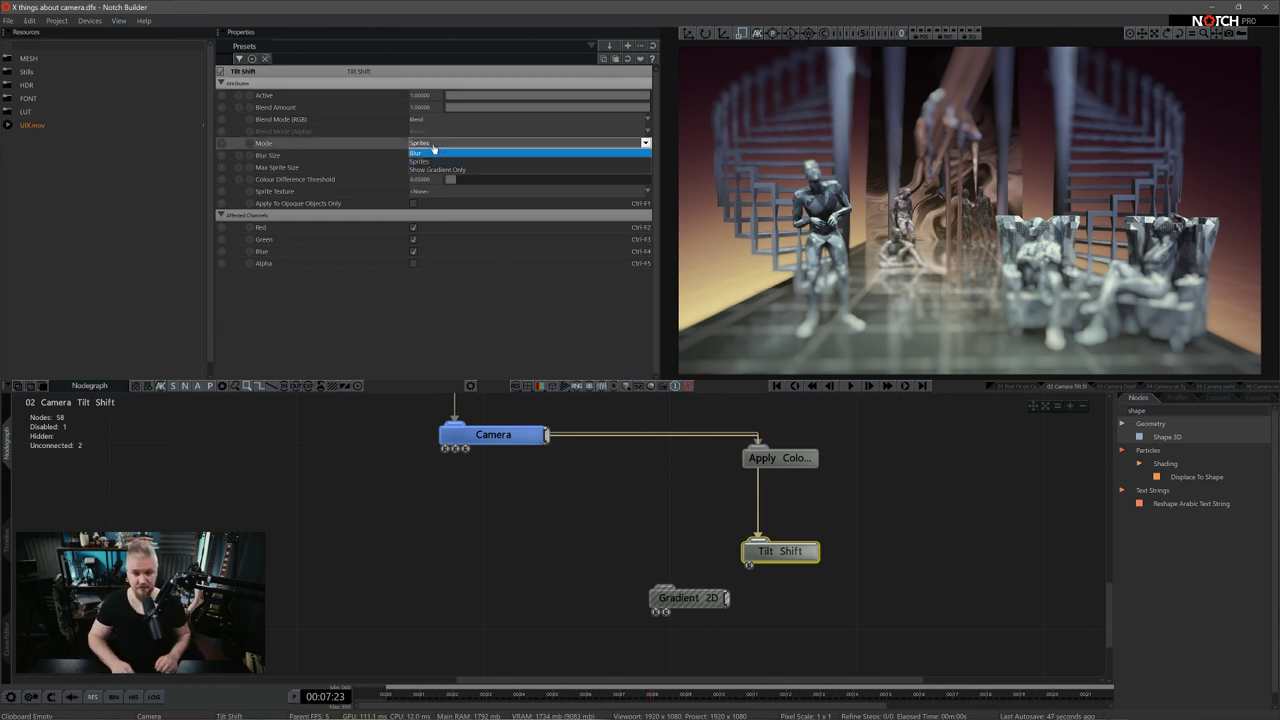
pyautogui.click(433, 152)
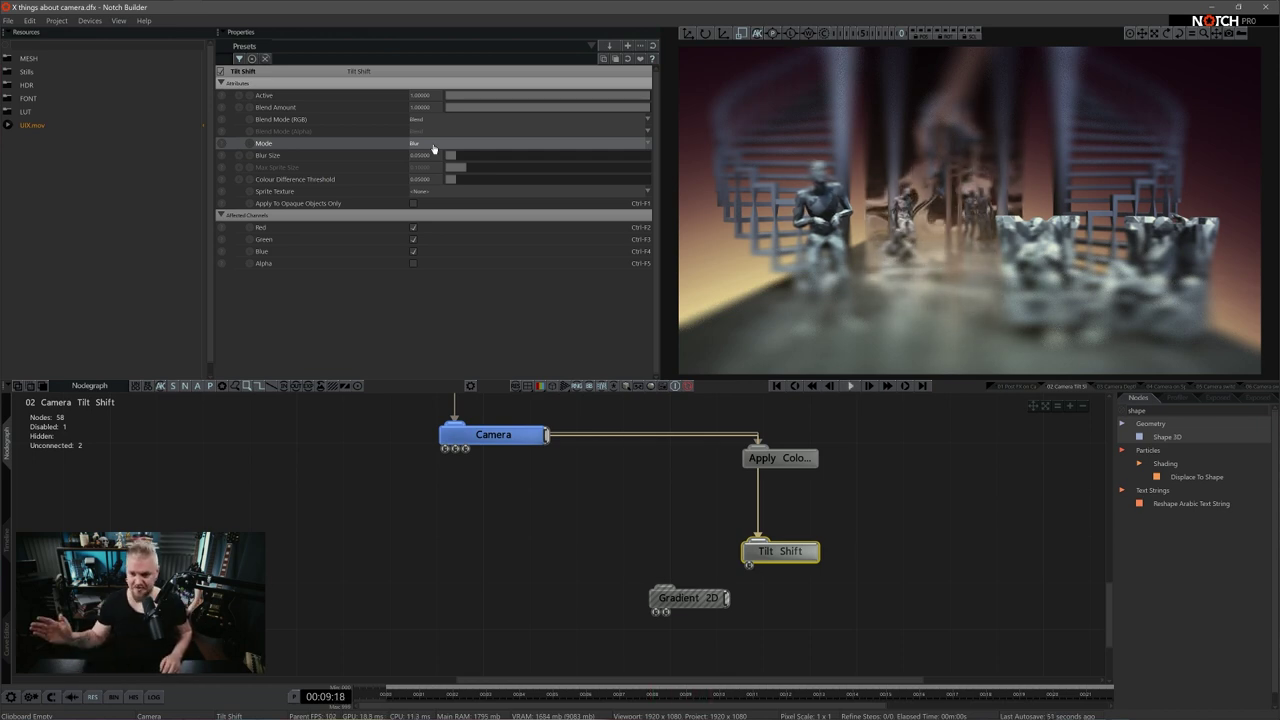
pyautogui.click(433, 145)
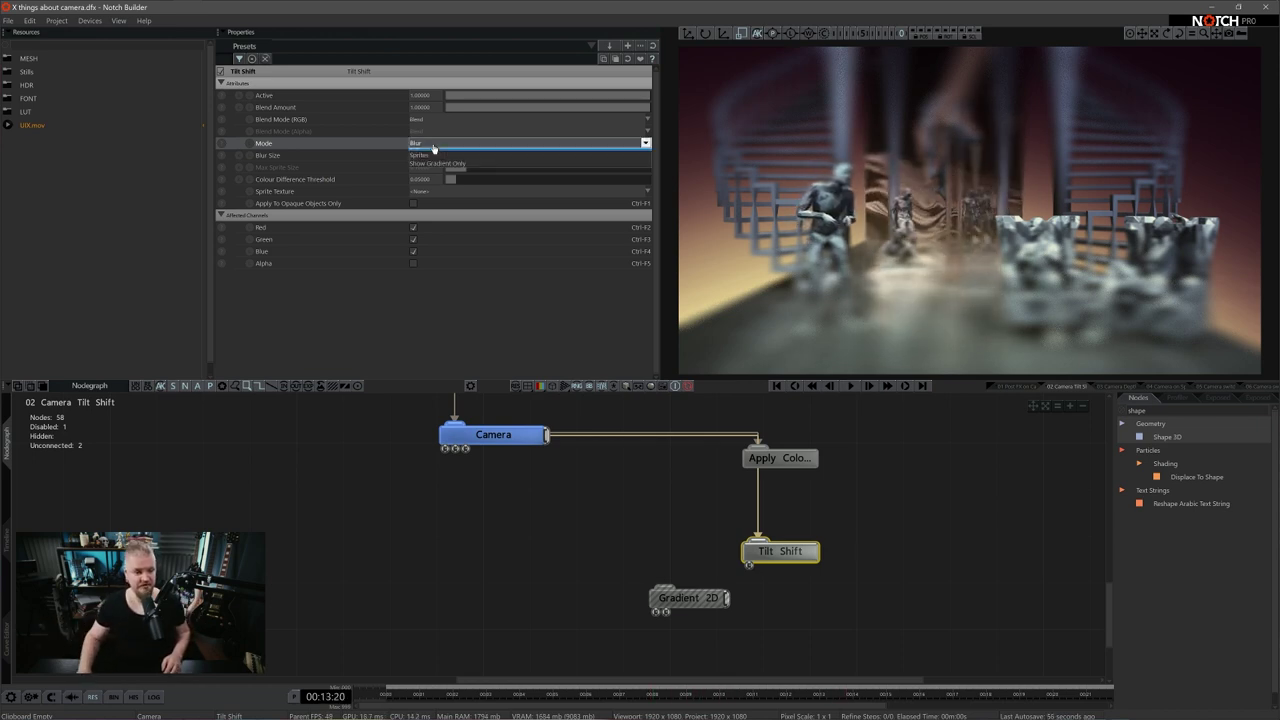
pyautogui.click(443, 155)
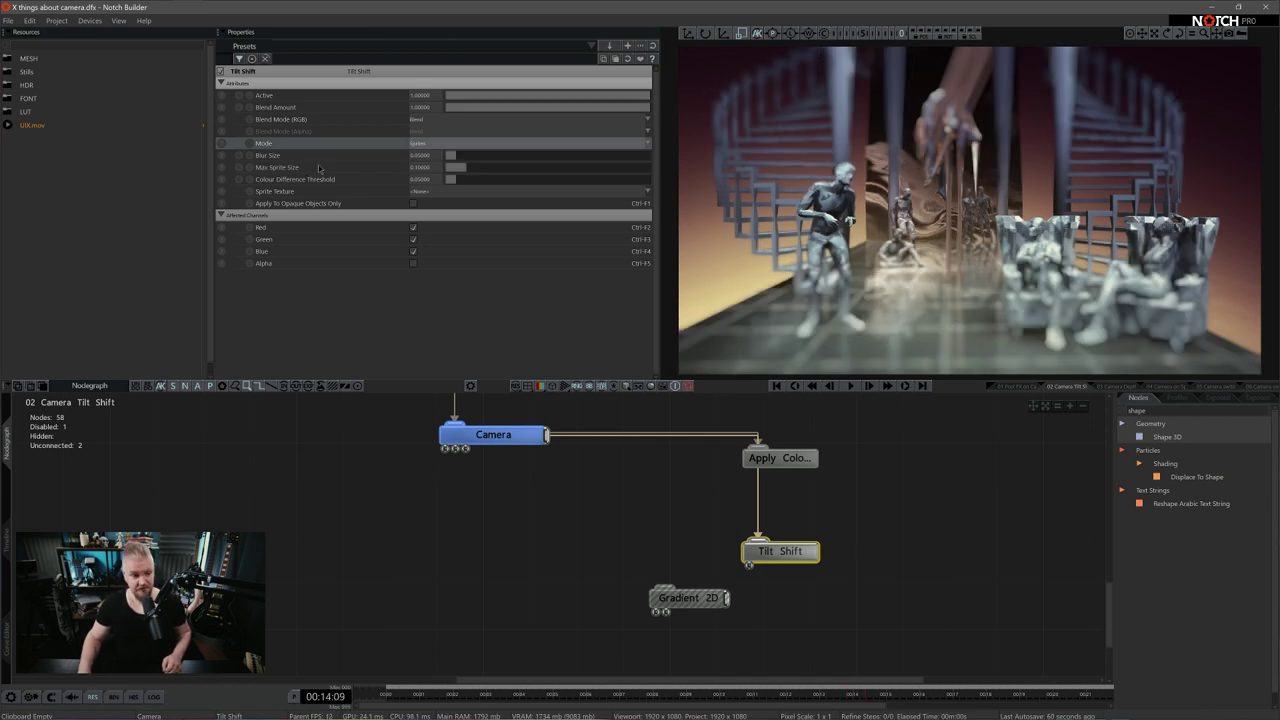
pyautogui.moveTo(452, 156); pyautogui.dragTo(462, 157)
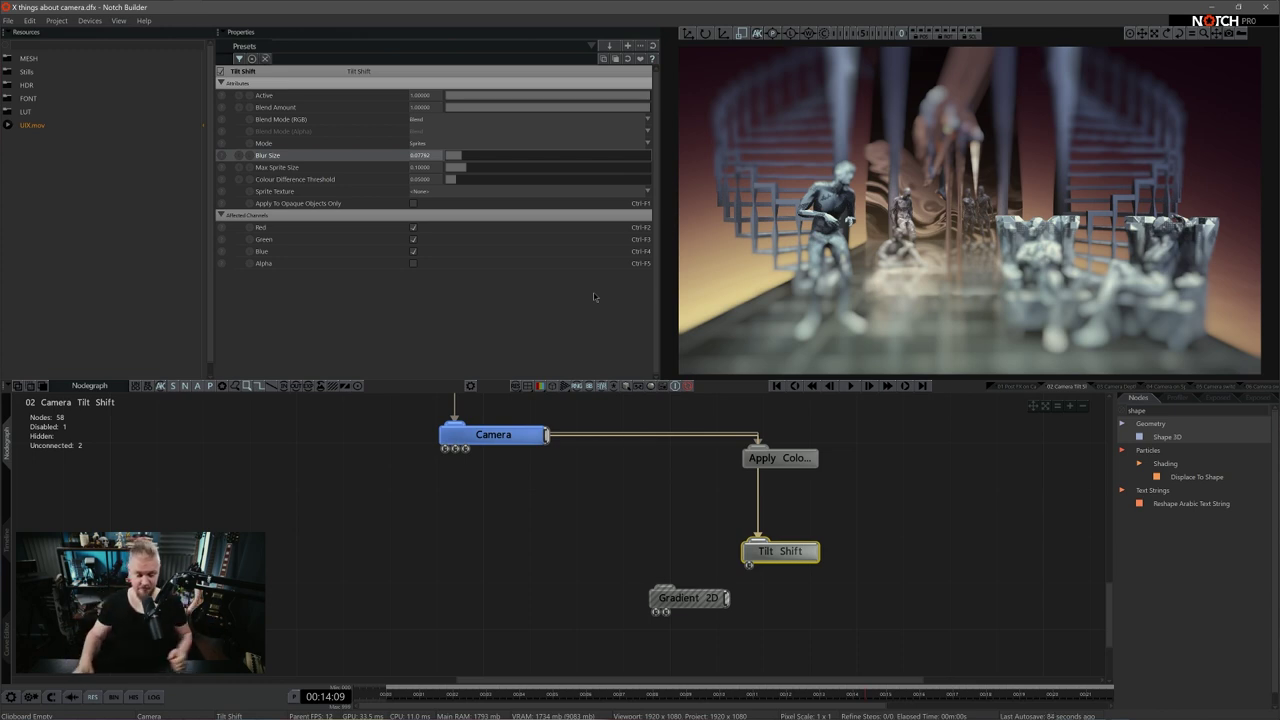
# Replace the old Gradient 2D node with a new one and connect it to the Tilt Shift's gradient input
pyautogui.moveTo(671, 538); pyautogui.dragTo(690, 648)
pyautogui.press('Delete')
pyautogui.write('gra')
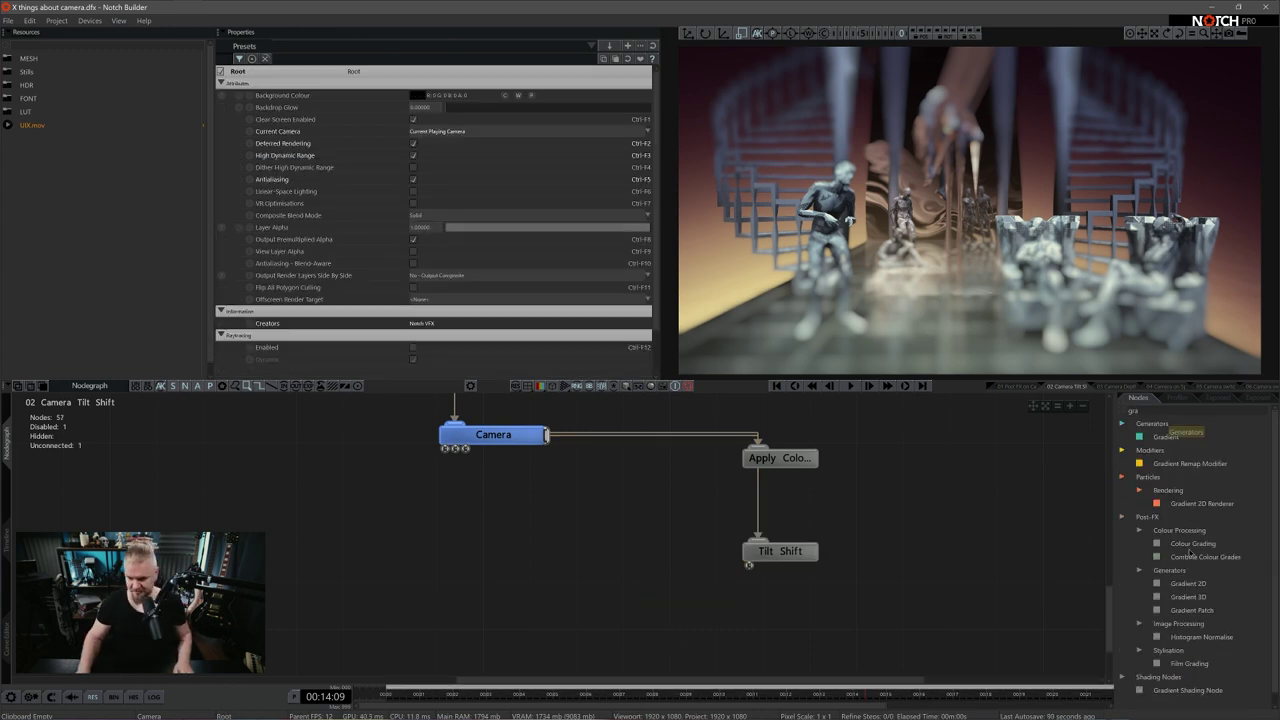
pyautogui.scroll(-1, 1190, 553)
pyautogui.moveTo(1188, 571); pyautogui.dragTo(660, 597)
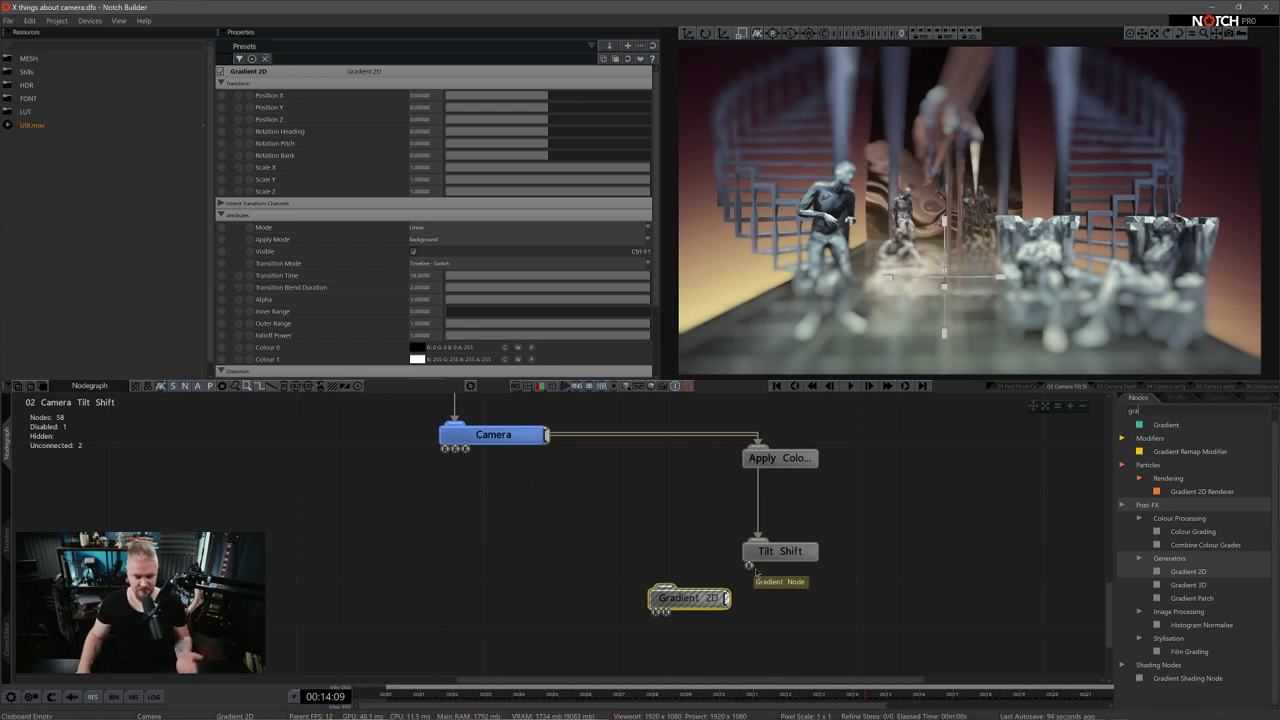
pyautogui.moveTo(727, 598); pyautogui.dragTo(748, 567)
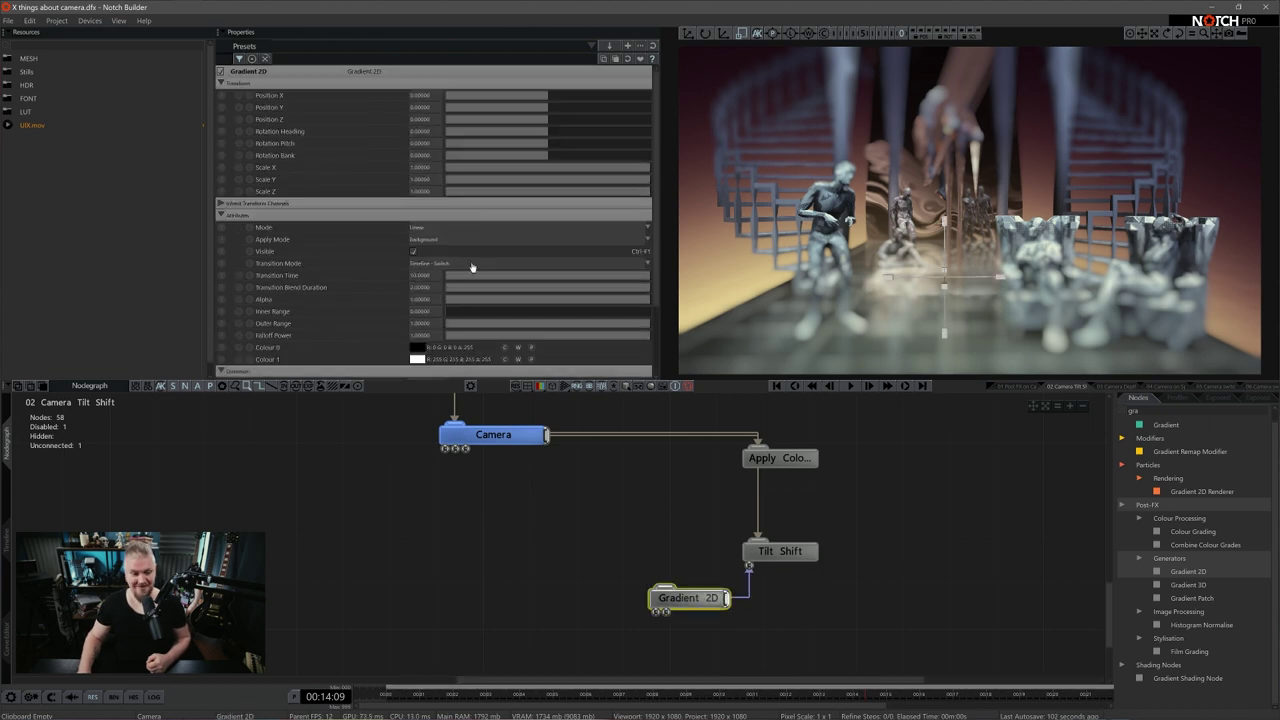
# Set the Gradient 2D's Inner Range to about 0.28 and rotate its bank to about 48 degrees
pyautogui.scroll(-2, 472, 267)
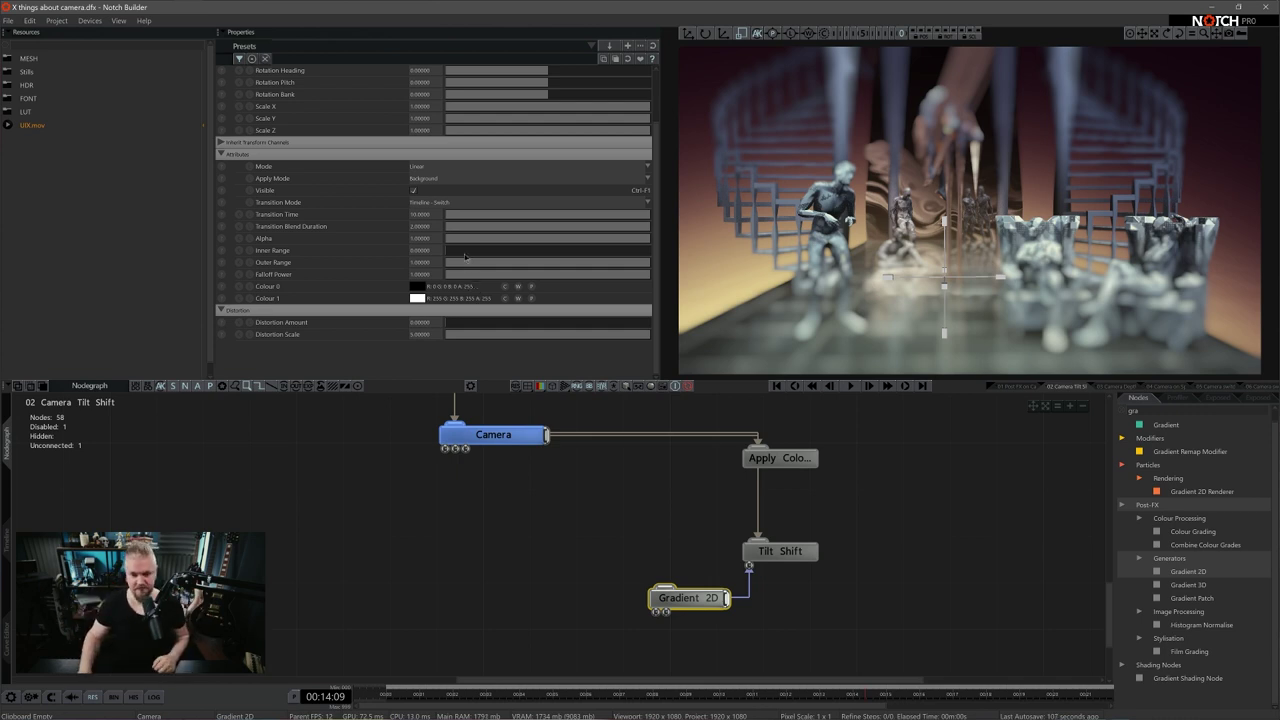
pyautogui.moveTo(465, 255); pyautogui.dragTo(505, 256)
pyautogui.scroll(2, 550, 177)
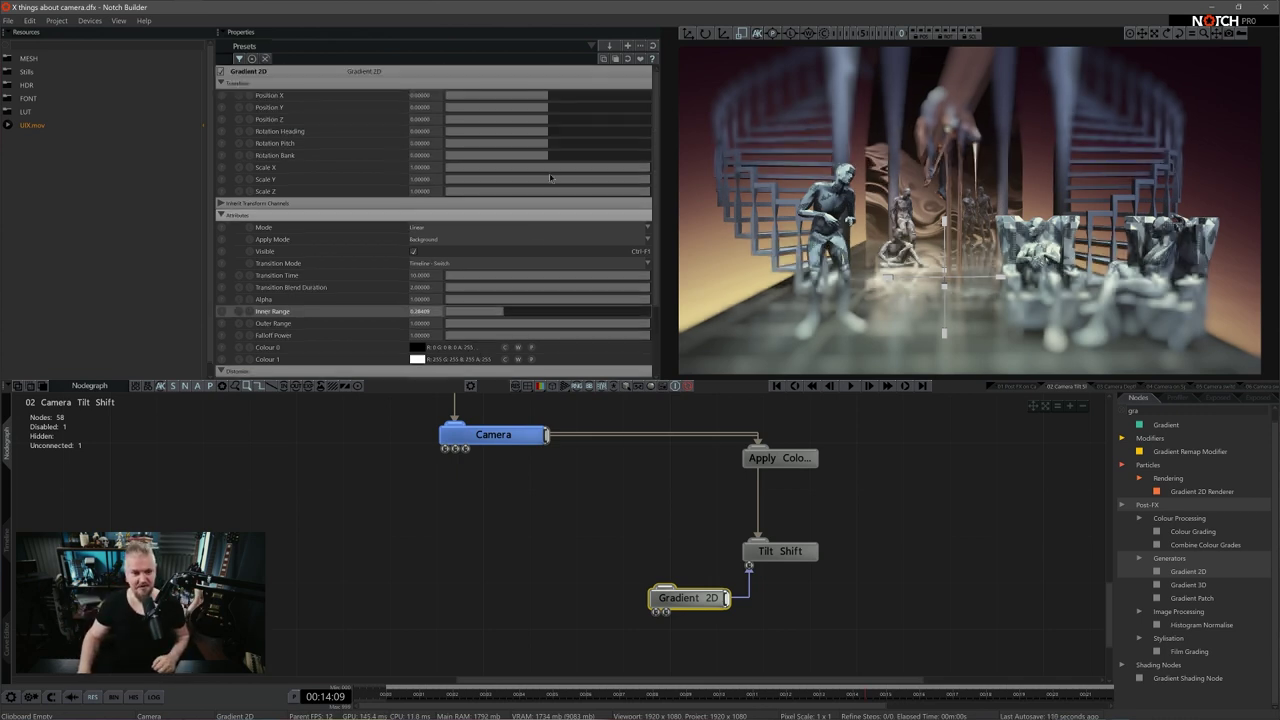
pyautogui.press('e')
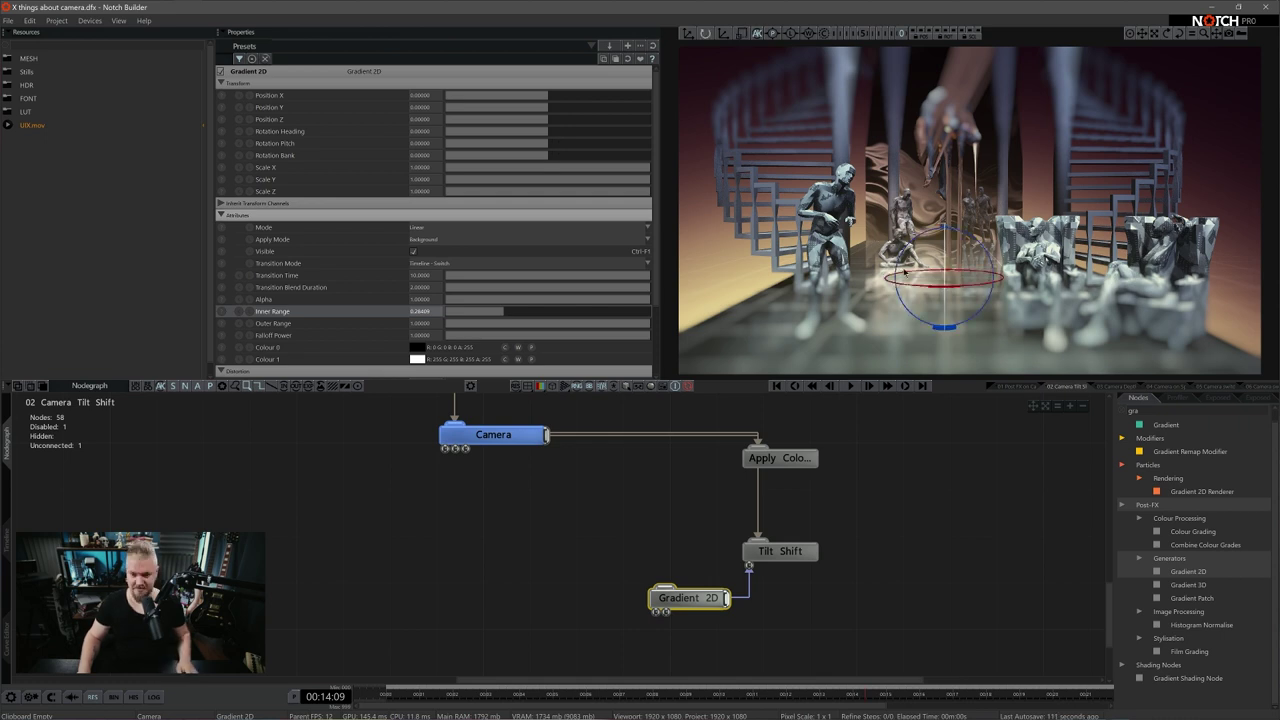
pyautogui.moveTo(889, 265); pyautogui.dragTo(886, 271)
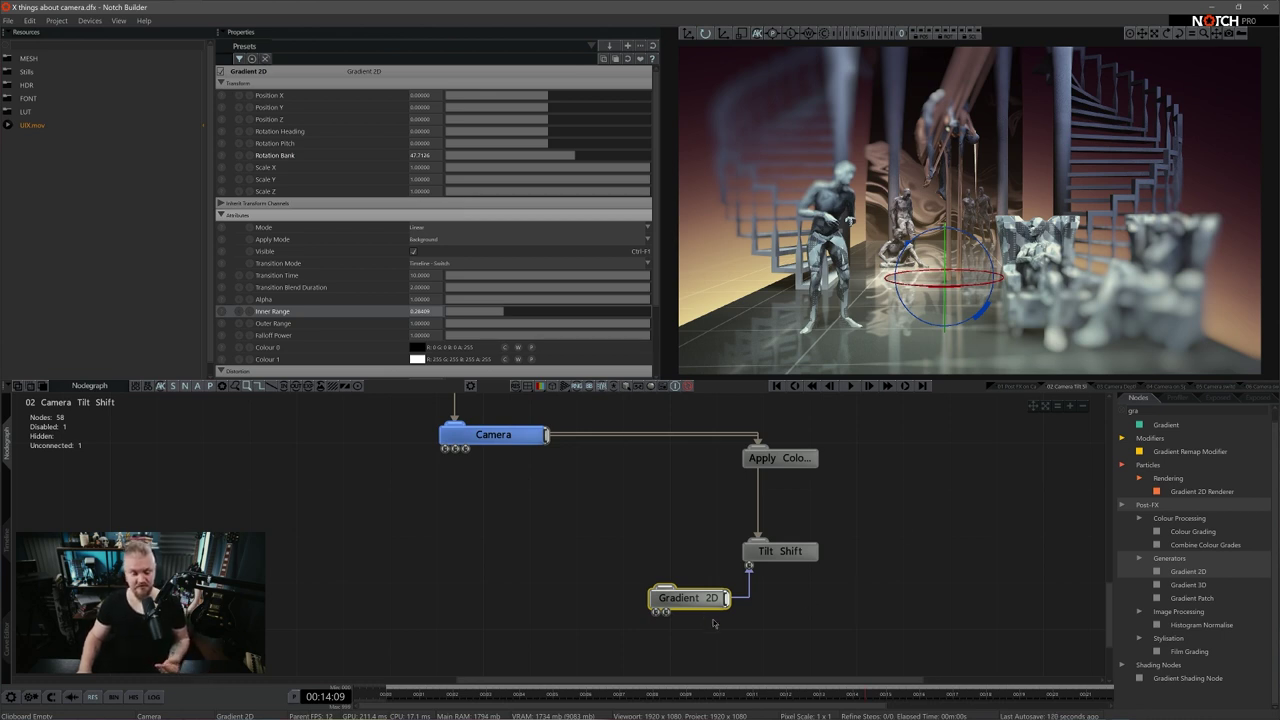
# Set the Tilt Shift mode to Show Gradient Only to preview its gradient mask
pyautogui.click(808, 622)
pyautogui.click(800, 553)
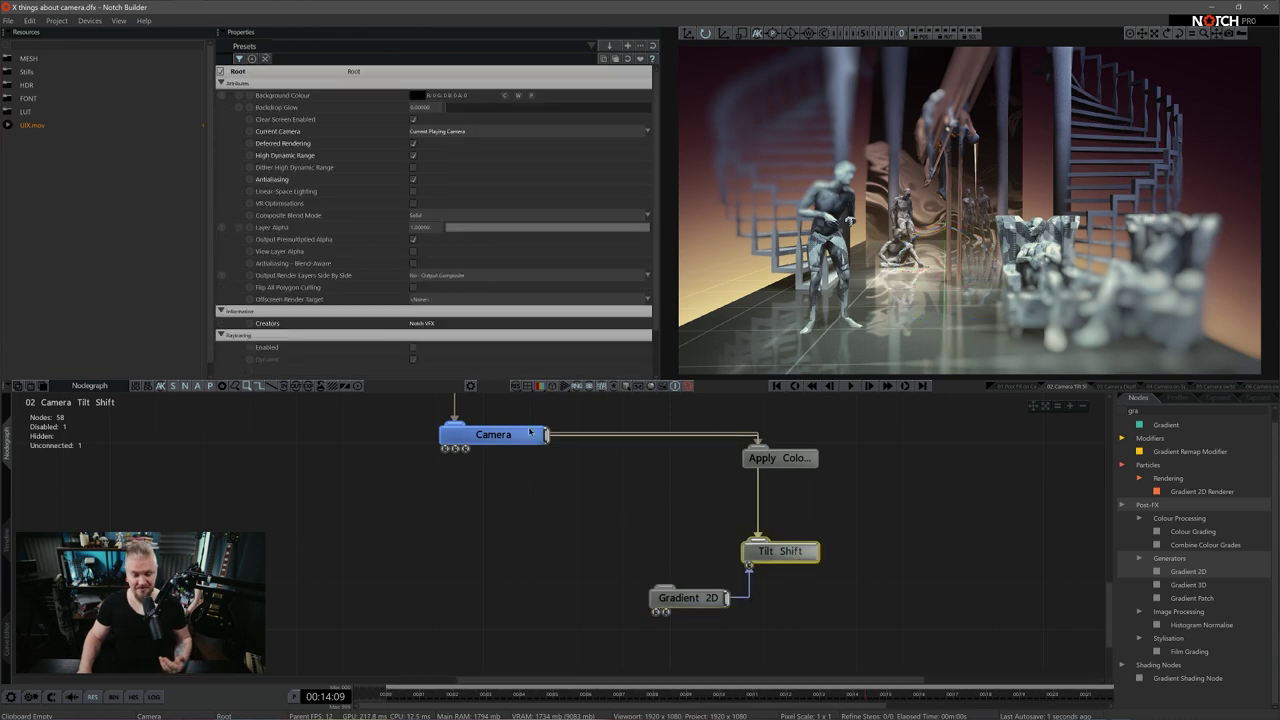
pyautogui.click(429, 145)
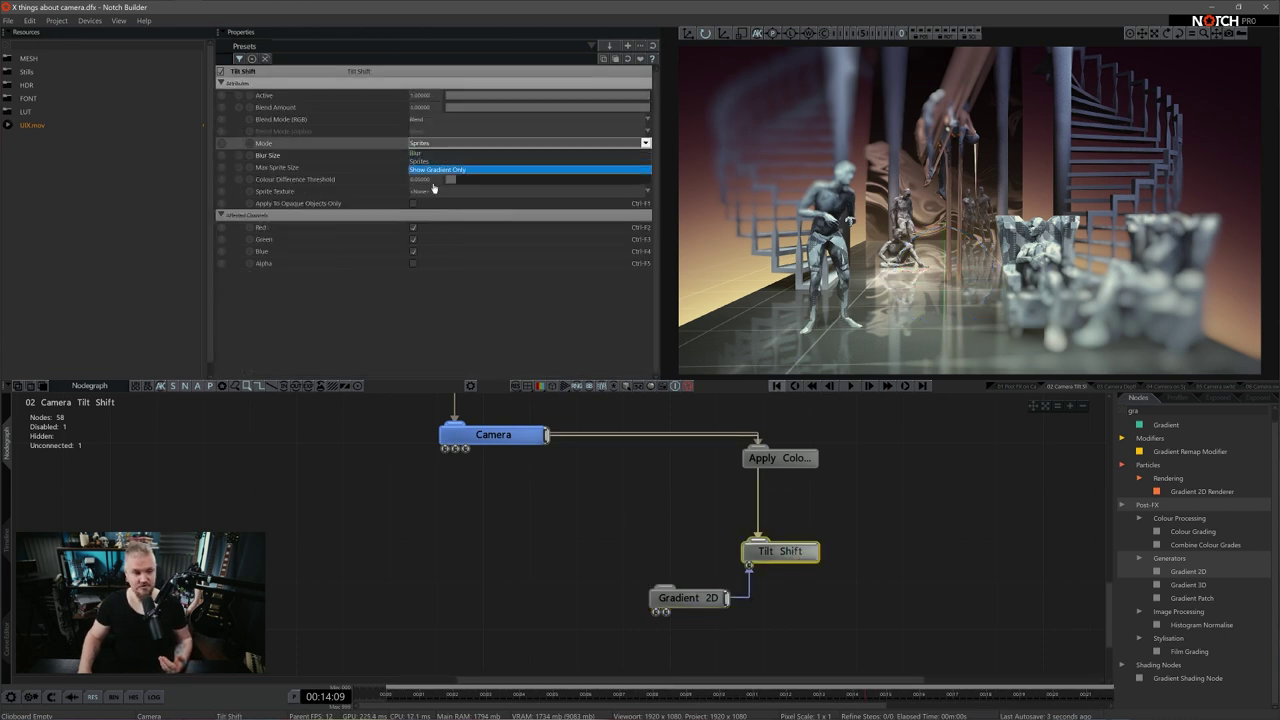
pyautogui.click(447, 170)
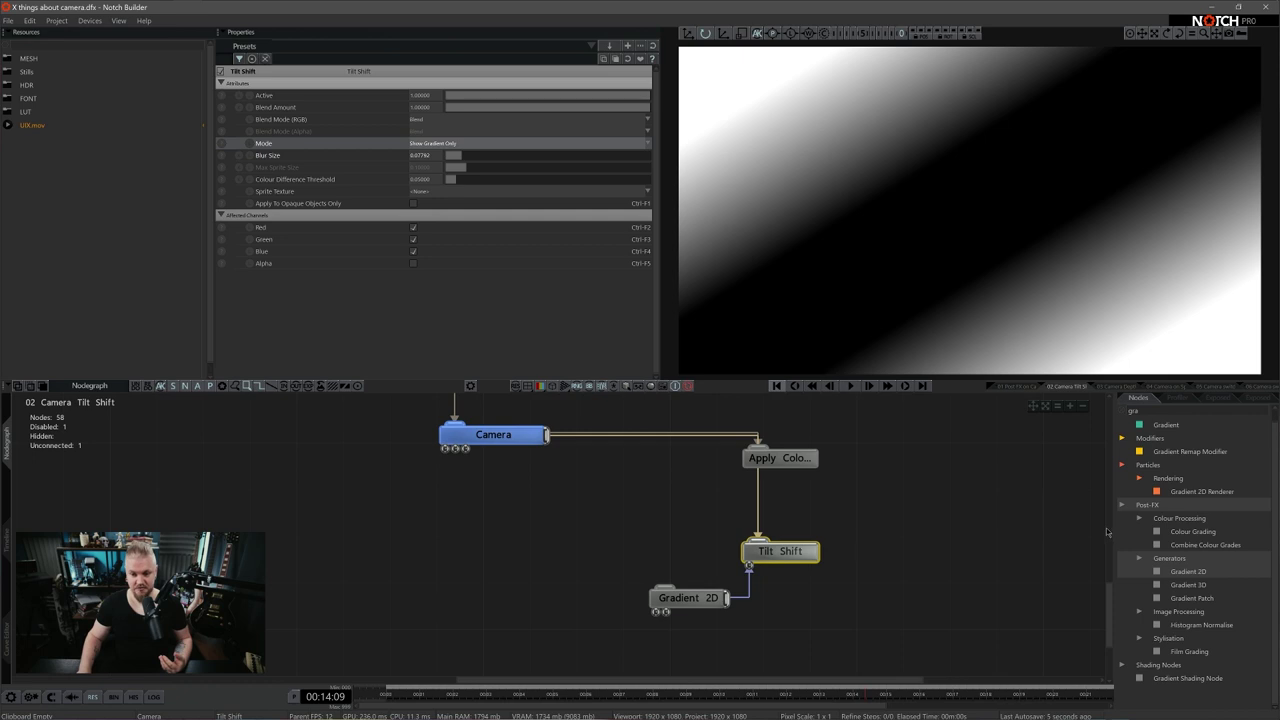
# Rotate the Gradient 2D's bank to about 3 degrees and set its Inner Range to about 0.52 and Outer Range to about 0.82
pyautogui.click(712, 596)
pyautogui.moveTo(897, 264); pyautogui.dragTo(911, 243)
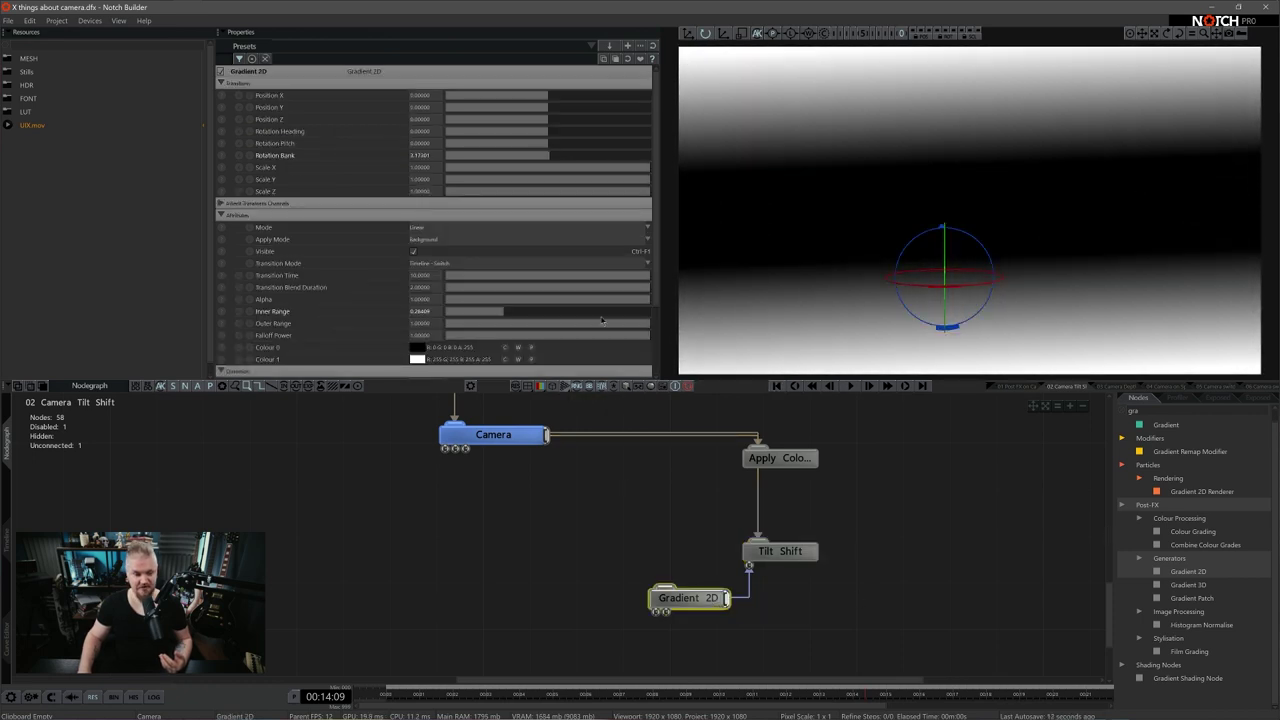
pyautogui.moveTo(502, 317); pyautogui.dragTo(600, 336)
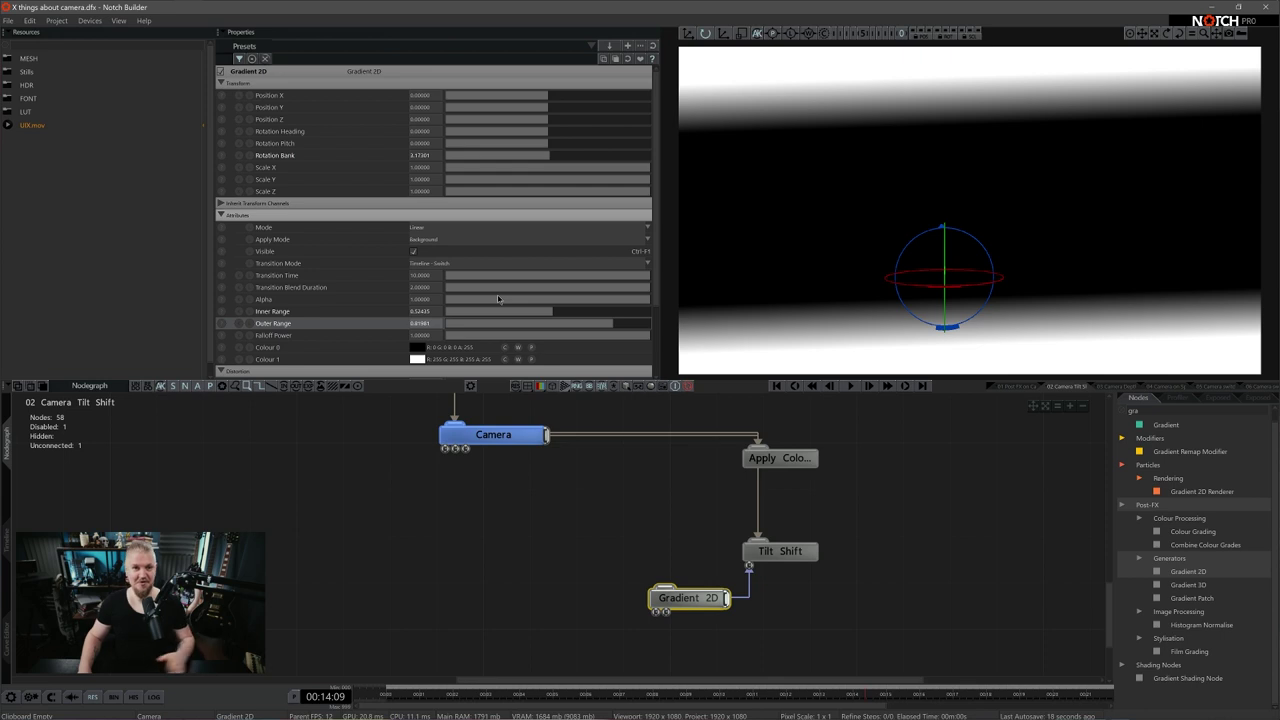
# Set the Tilt Shift mode back to Sprites and deselect the node
pyautogui.click(779, 553)
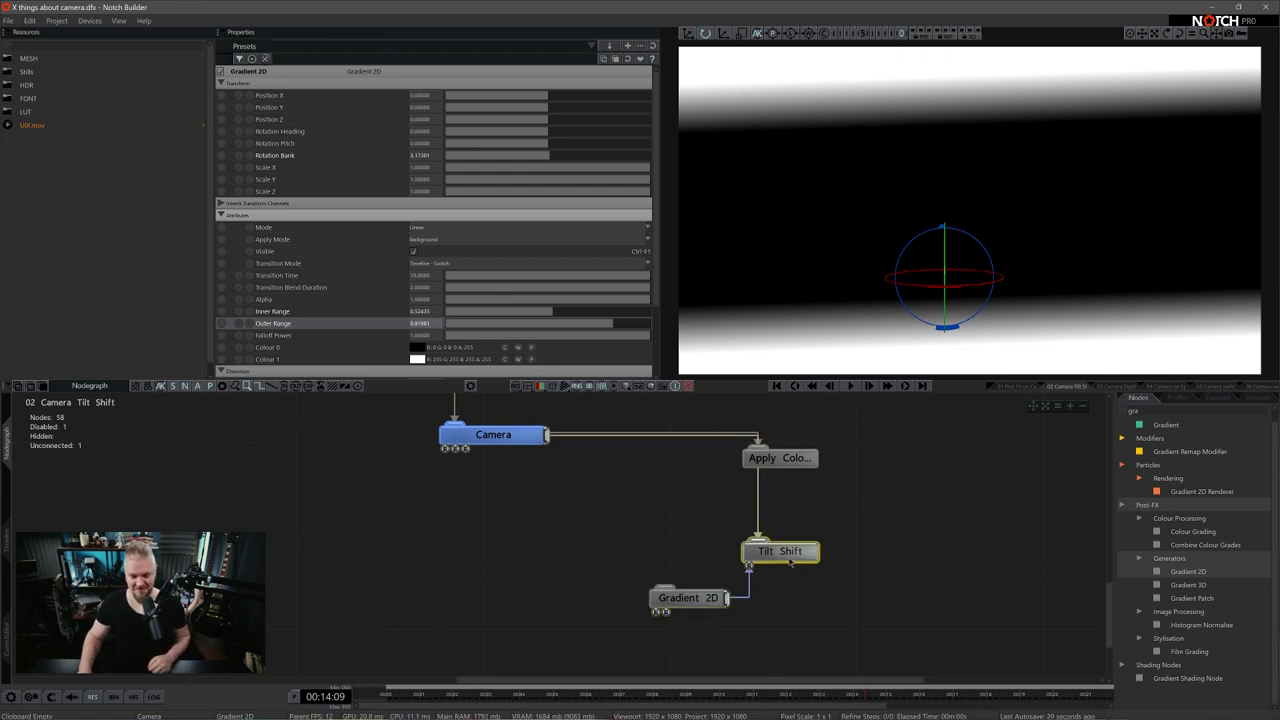
pyautogui.click(449, 143)
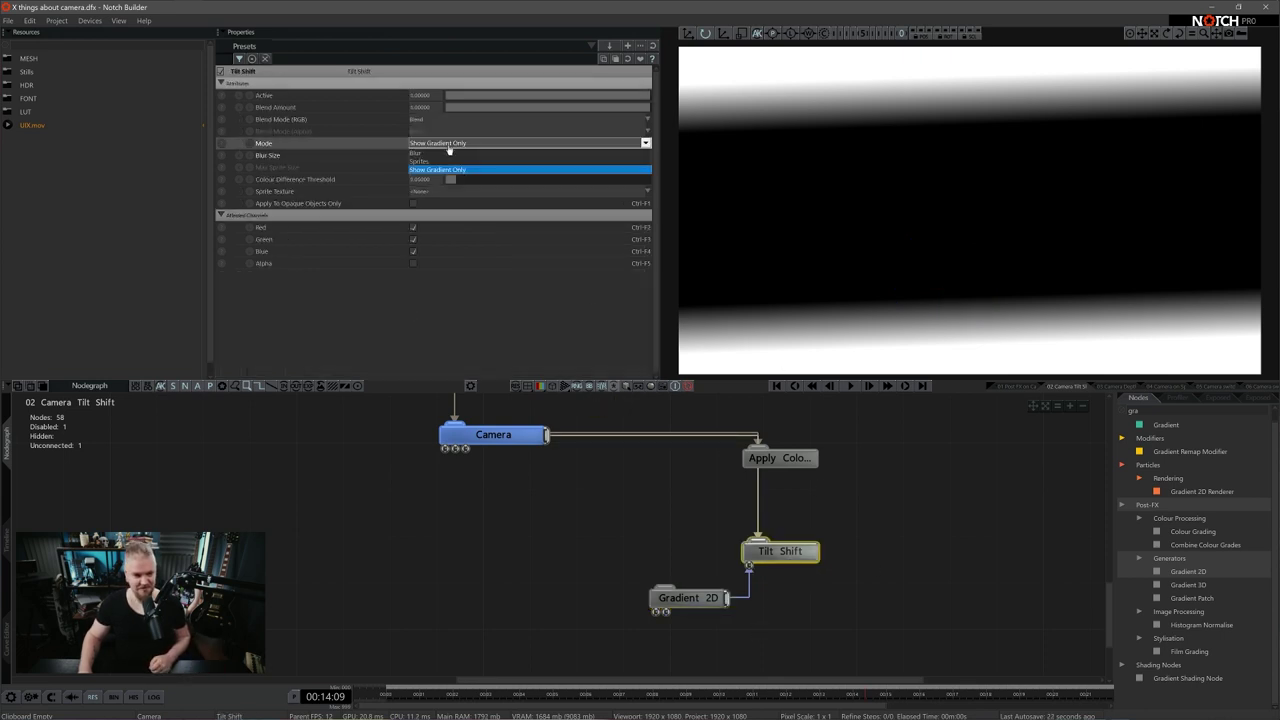
pyautogui.click(449, 155)
pyautogui.click(994, 593)
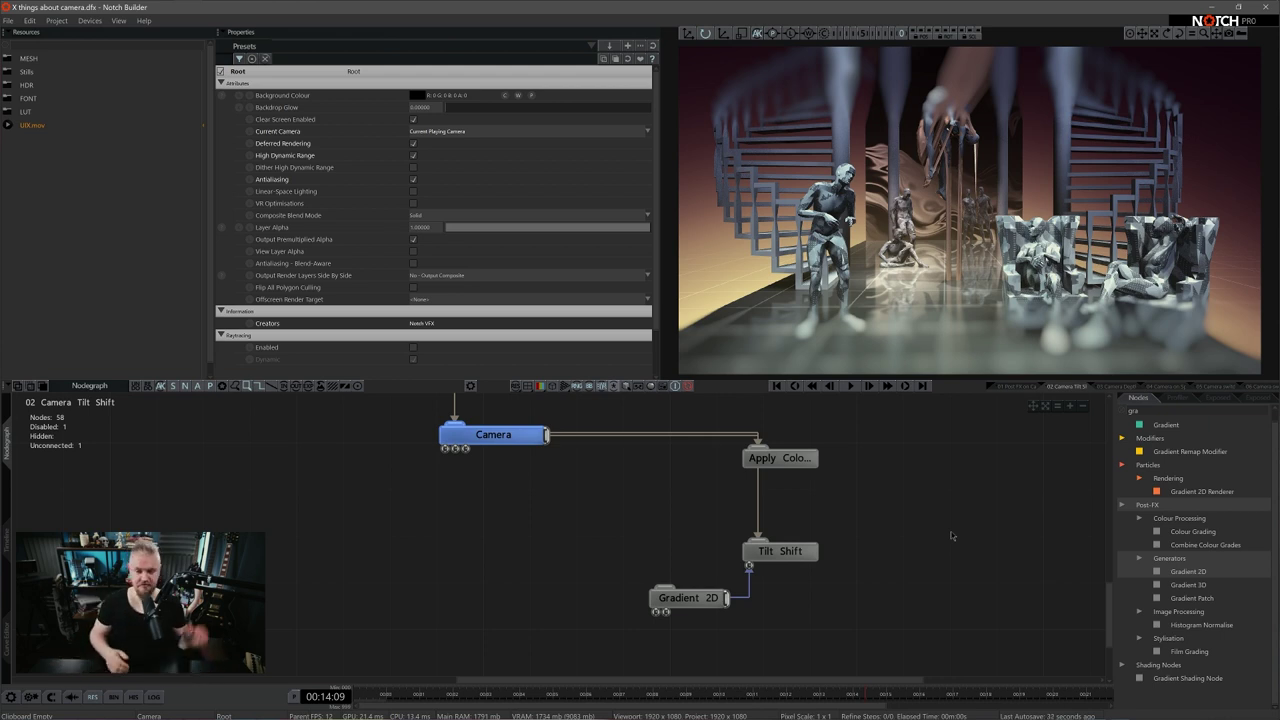
# Change the mode of the Tilt Shift node to Blur
pyautogui.click(7, 548)
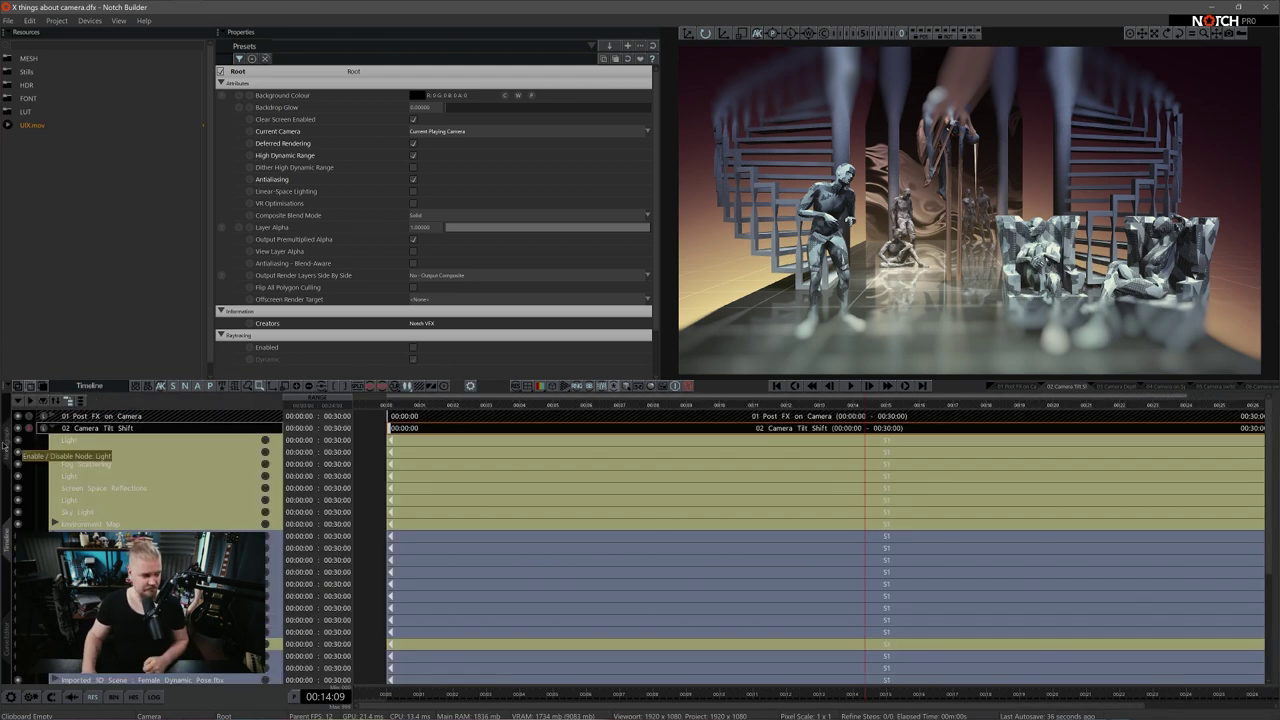
pyautogui.click(6, 445)
pyautogui.click(817, 553)
pyautogui.click(817, 553)
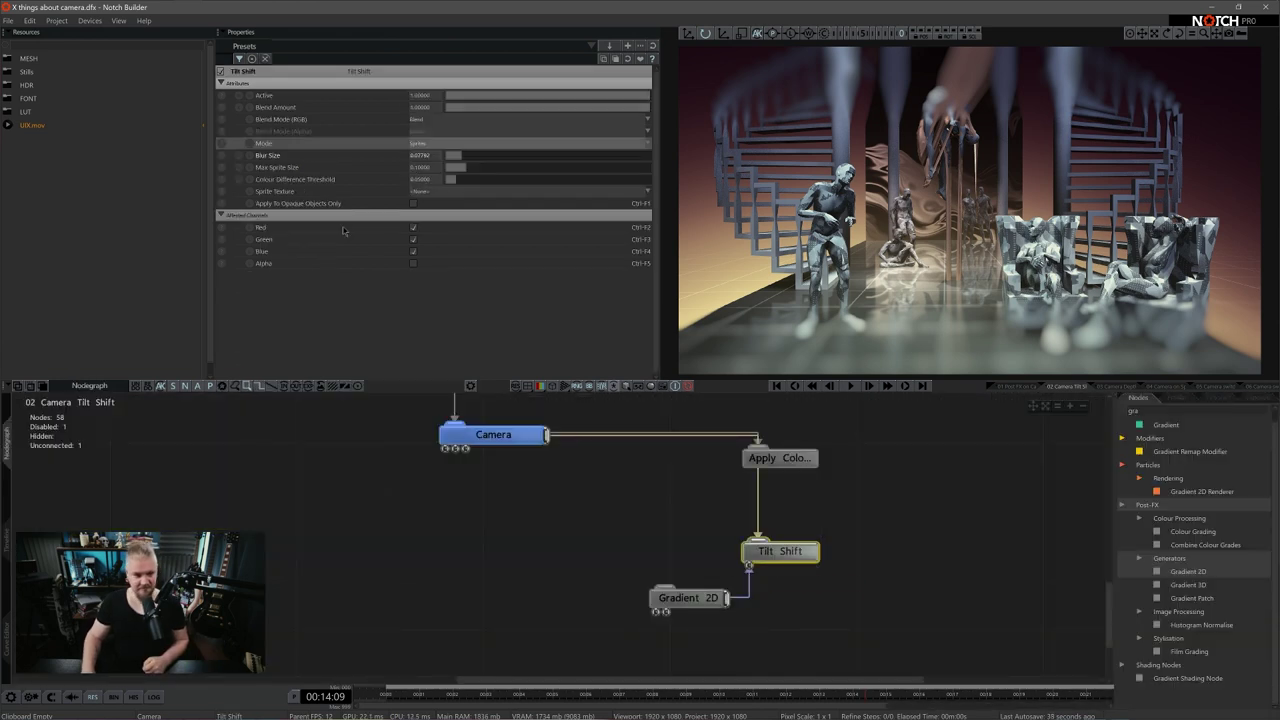
pyautogui.click(444, 144)
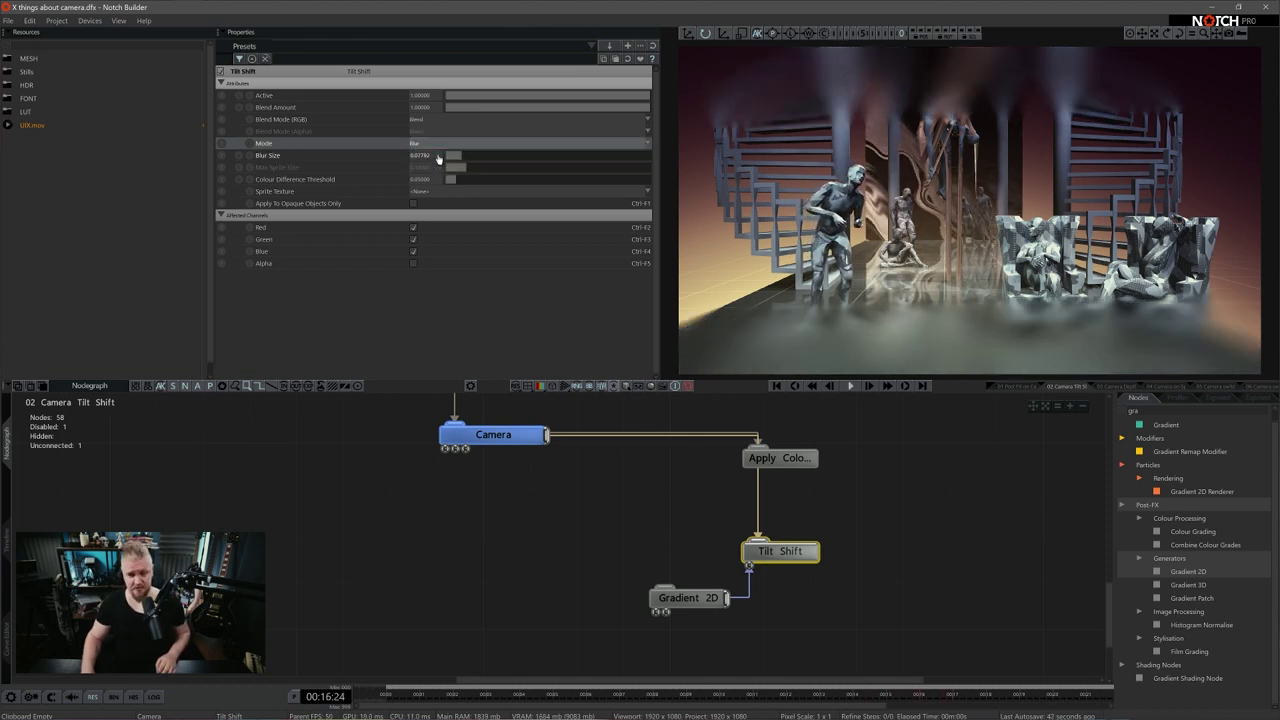
# Collapse the 02 Camera Tilt Shift layer, make 03 Camera Depth of Field + Focus target active and open its node graph
pyautogui.click(7, 543)
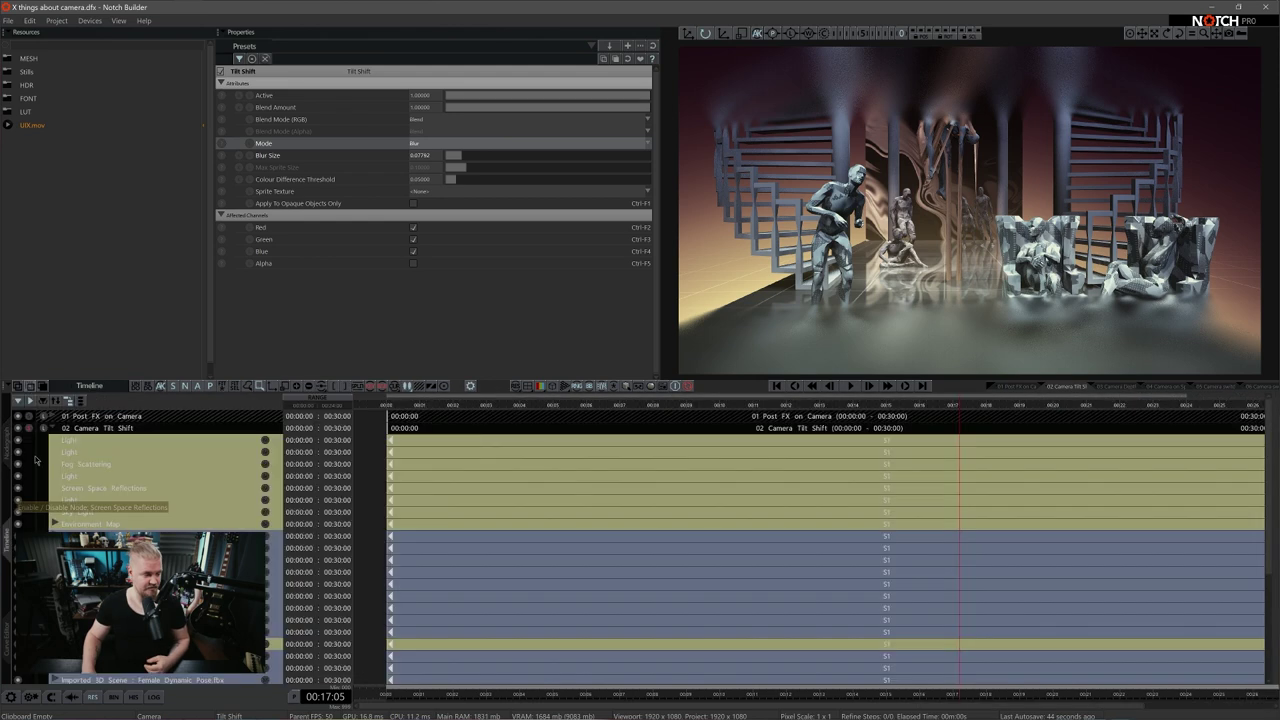
pyautogui.click(49, 428)
pyautogui.click(49, 428)
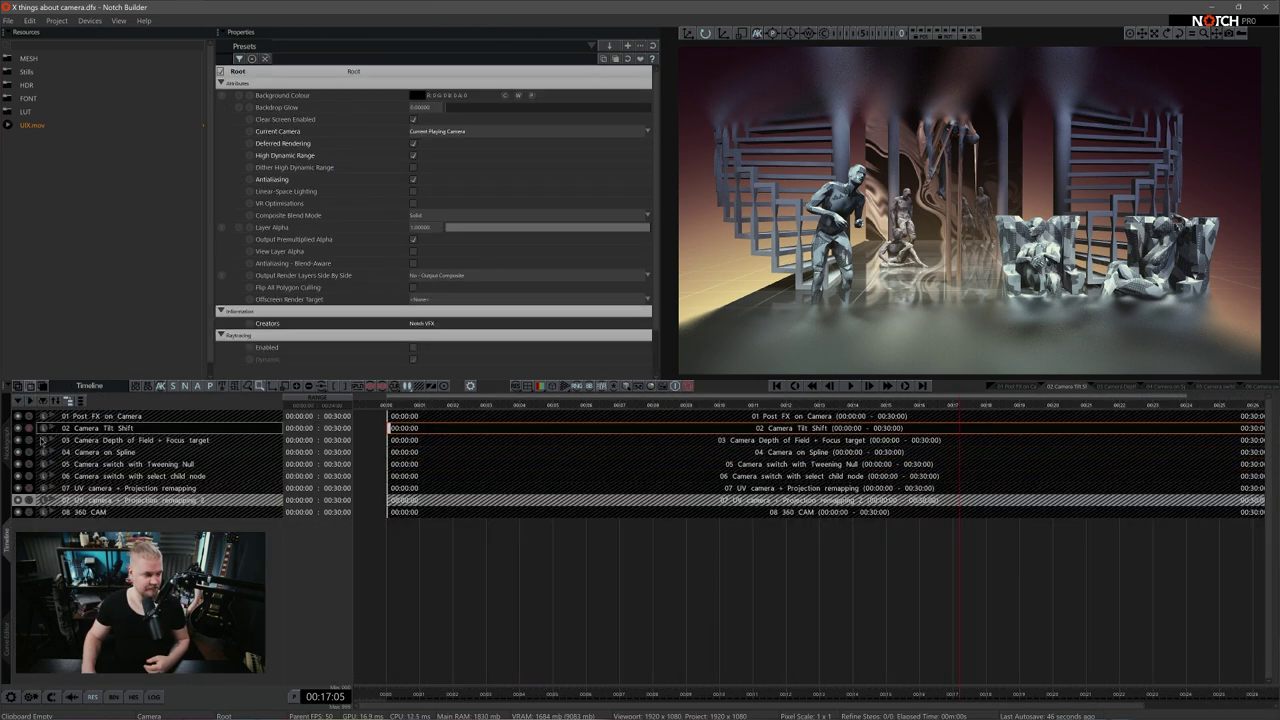
pyautogui.click(34, 442)
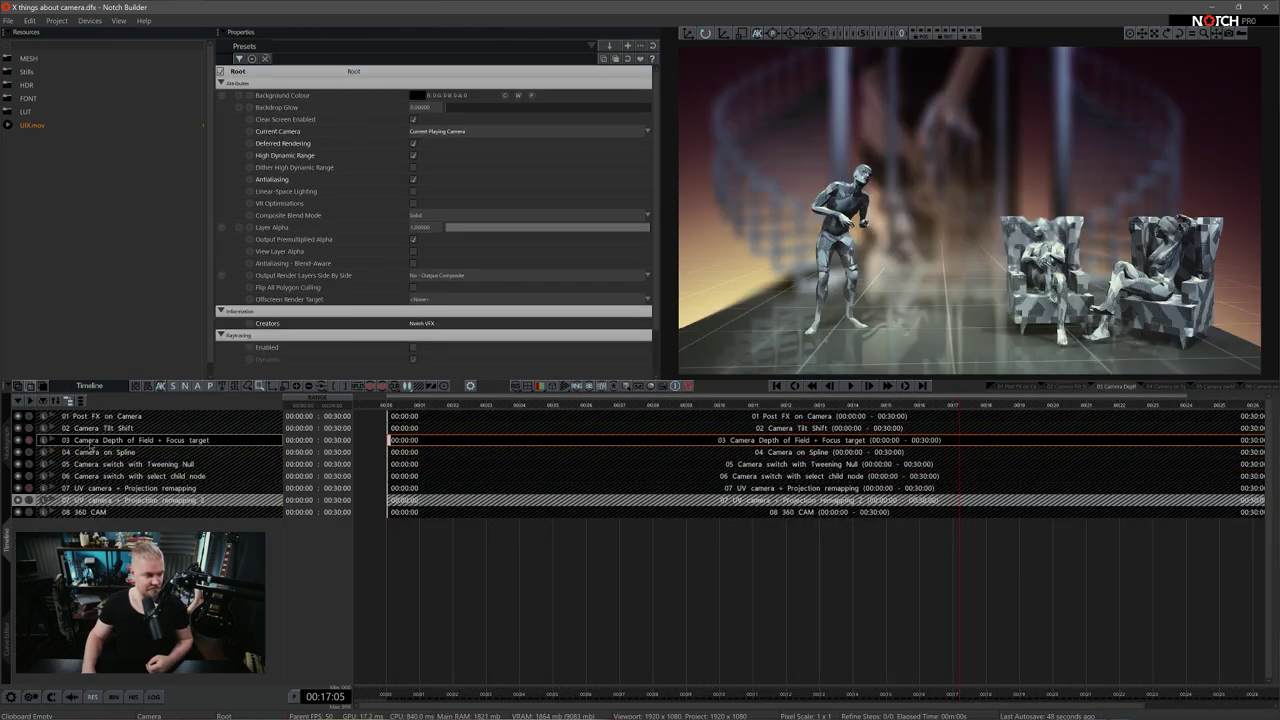
pyautogui.doubleClick(46, 441)
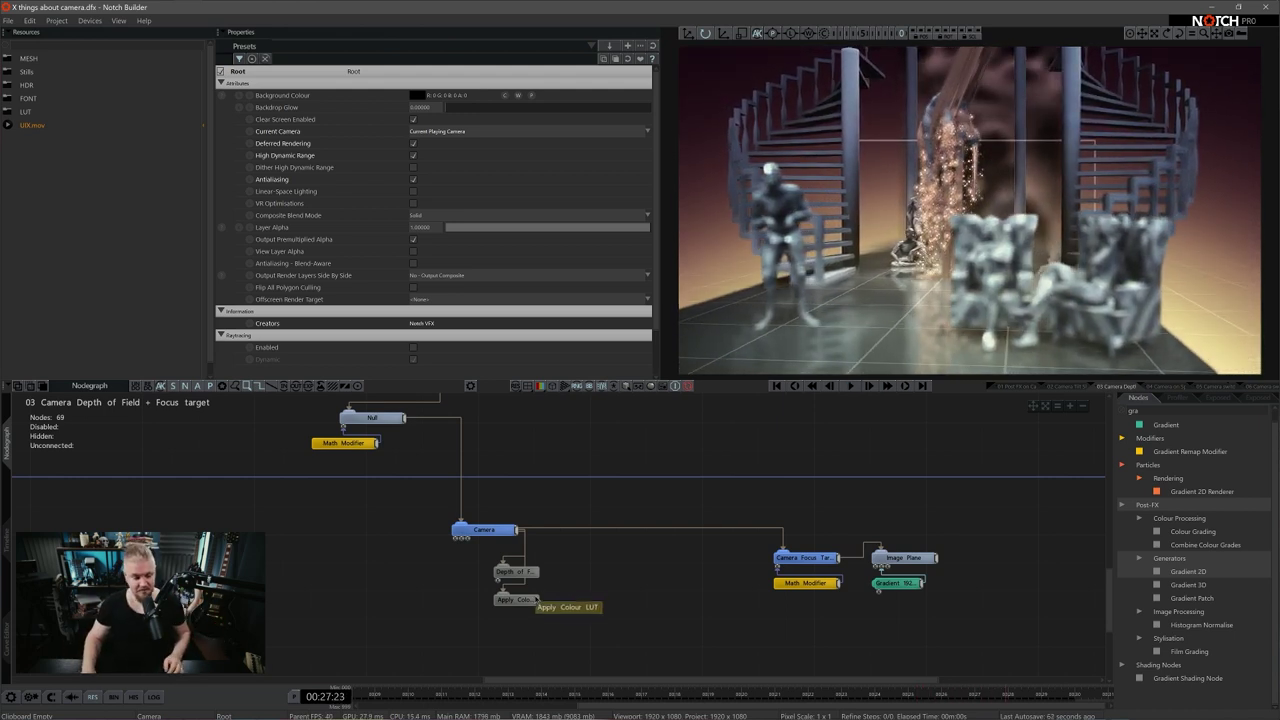
# Move the Depth of Field node away from Apply Colour LUT and inspect the Camera's focal plane, range and blurriness properties
pyautogui.scroll(3, 550, 595)
pyautogui.moveTo(515, 596); pyautogui.dragTo(588, 597)
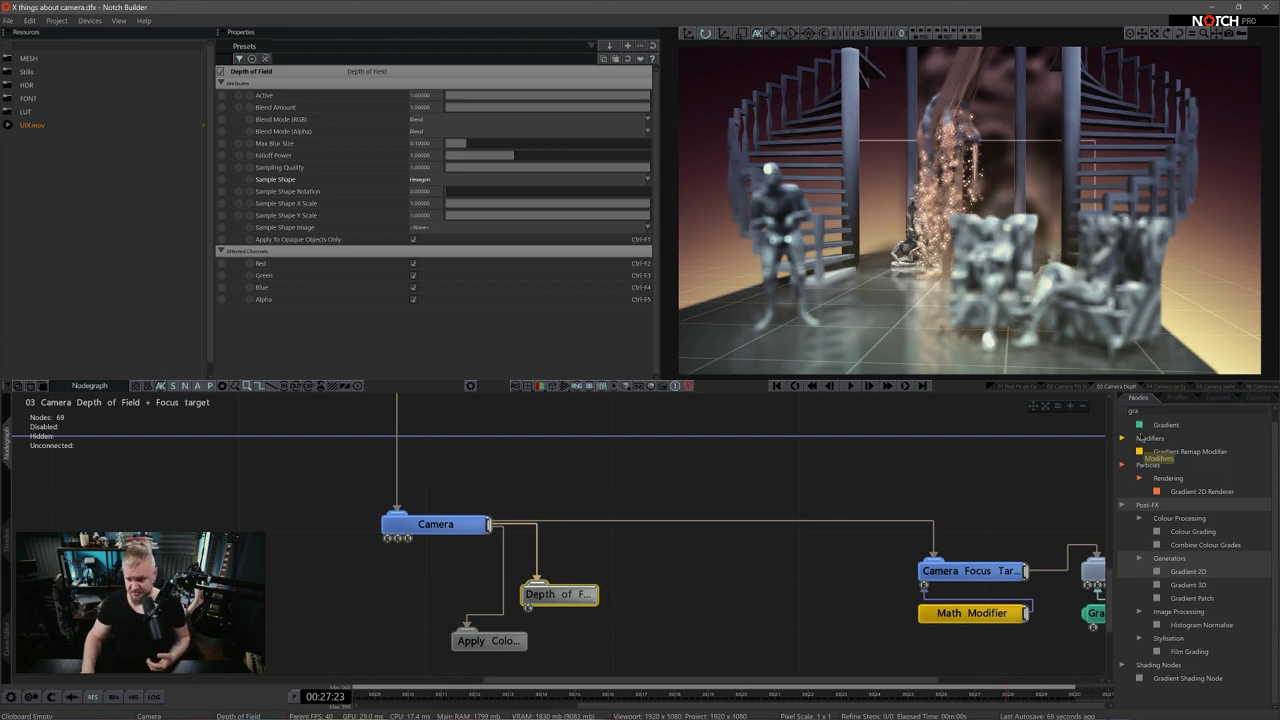
pyautogui.click(455, 525)
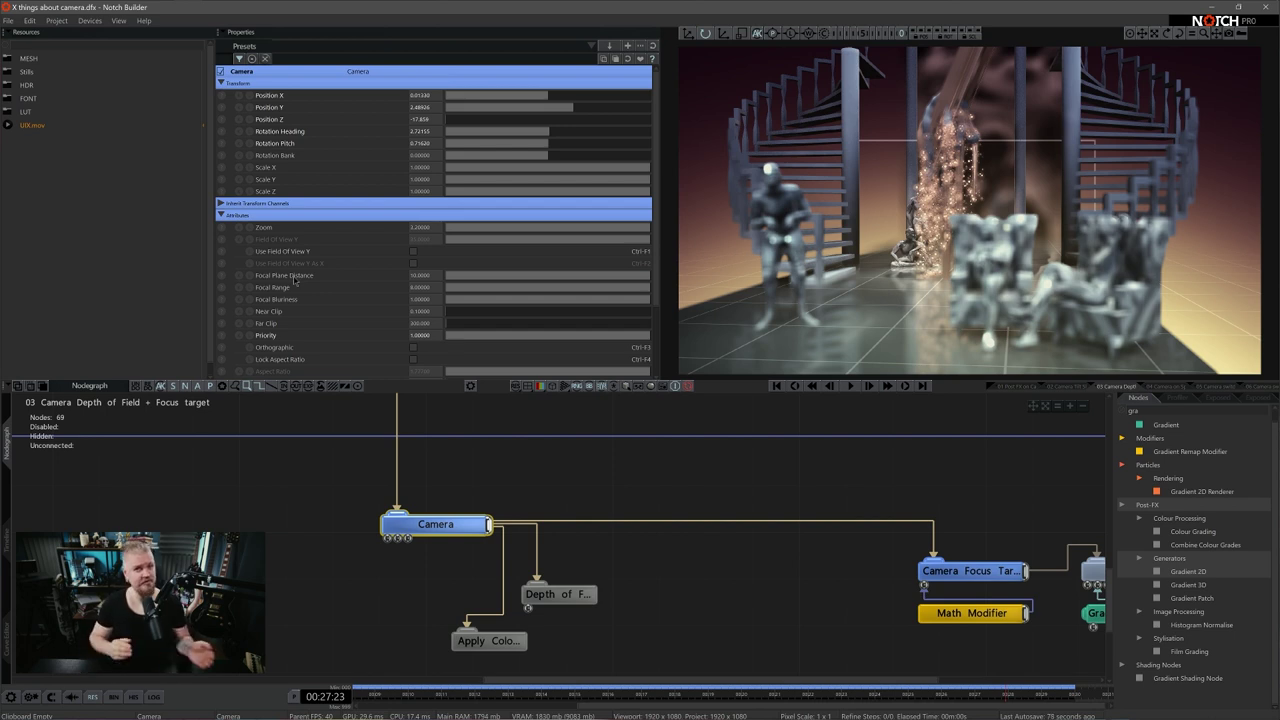
# Compare the Camera Focus Target's Focus Range and DOF Amount properties with the Camera's own focal properties
pyautogui.moveTo(645, 488); pyautogui.dragTo(400, 451, button='middle')
pyautogui.click(740, 533)
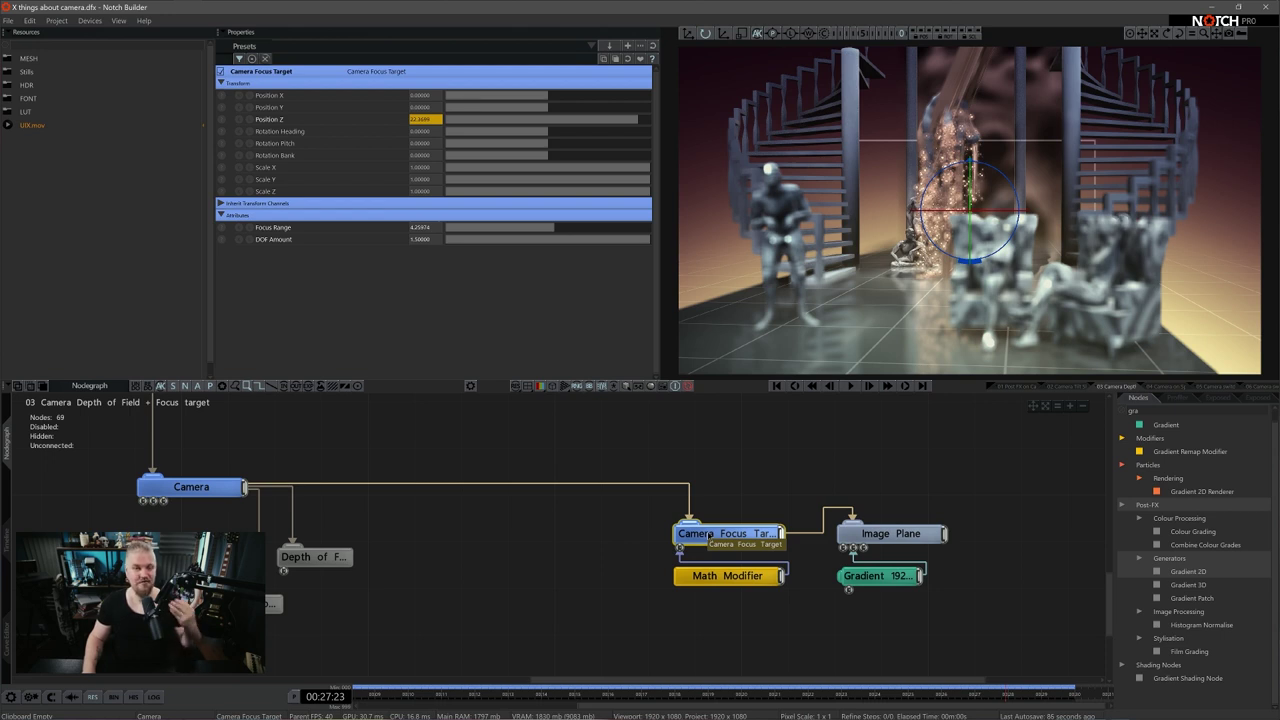
pyautogui.click(222, 490)
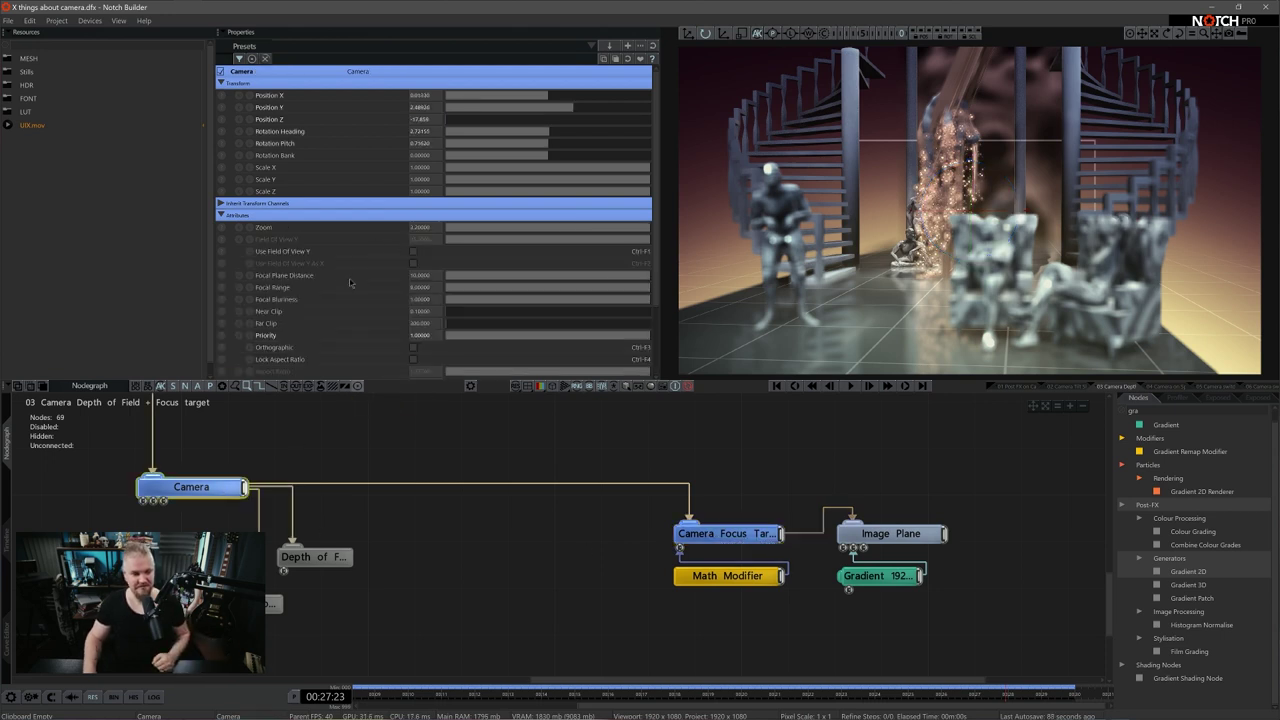
pyautogui.click(743, 536)
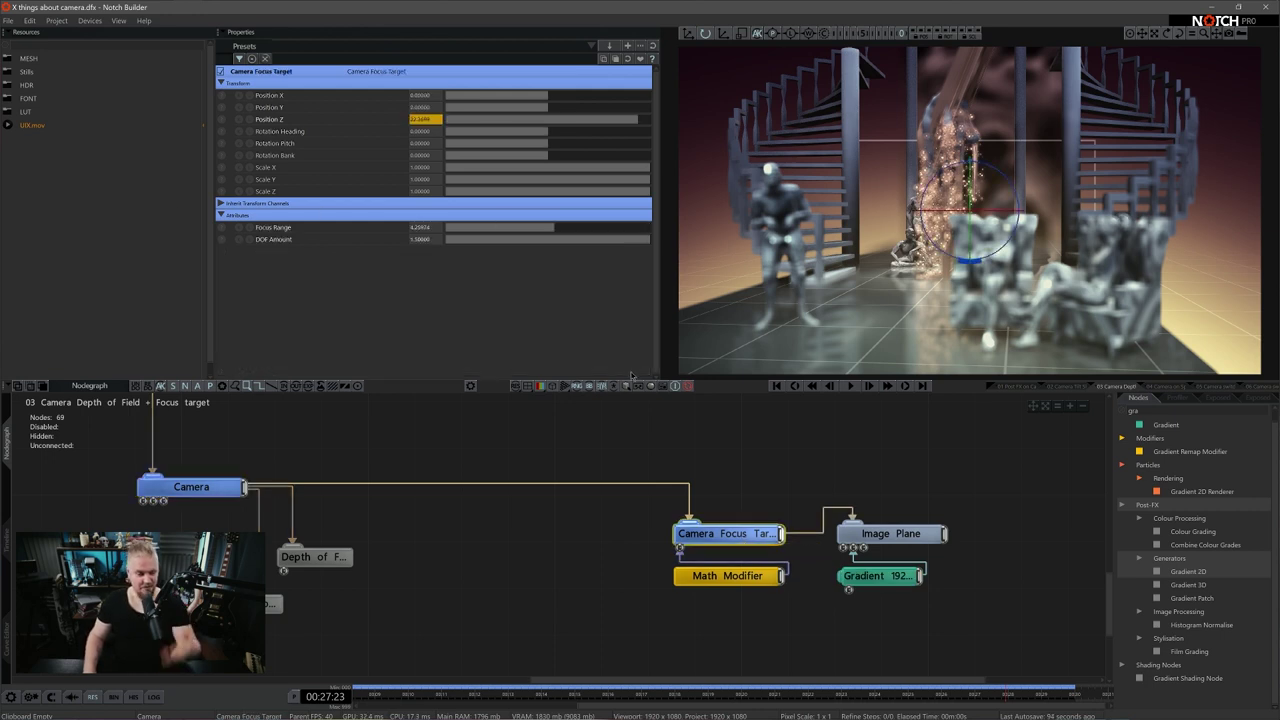
# Play the timeline and inspect the Math Modifier and the Camera Focus Target inputs it can drive
pyautogui.press('space')
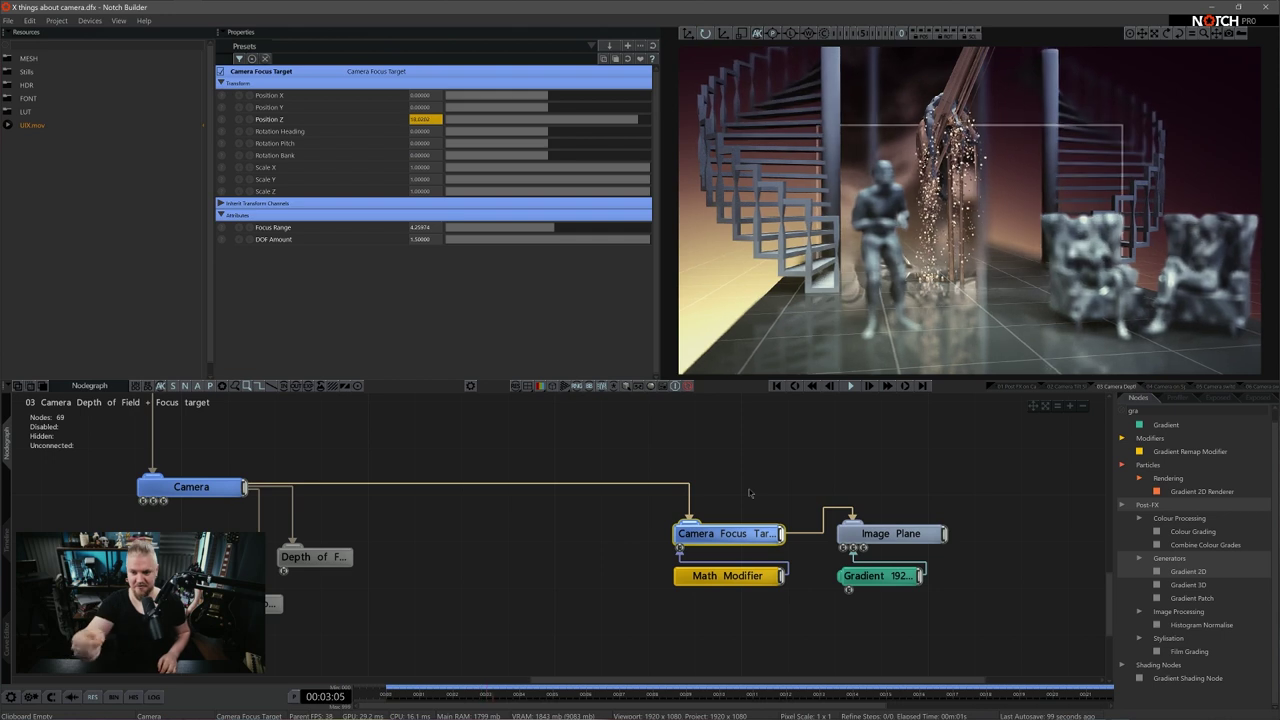
pyautogui.click(727, 577)
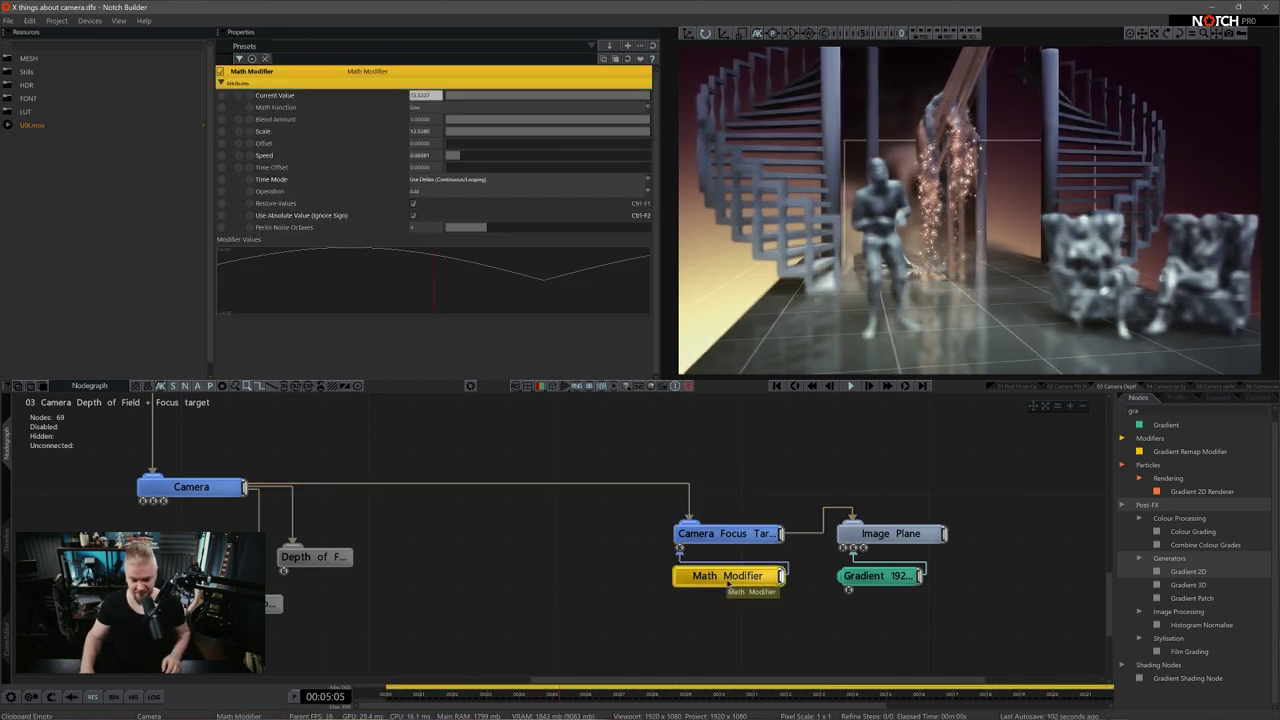
pyautogui.click(890, 533)
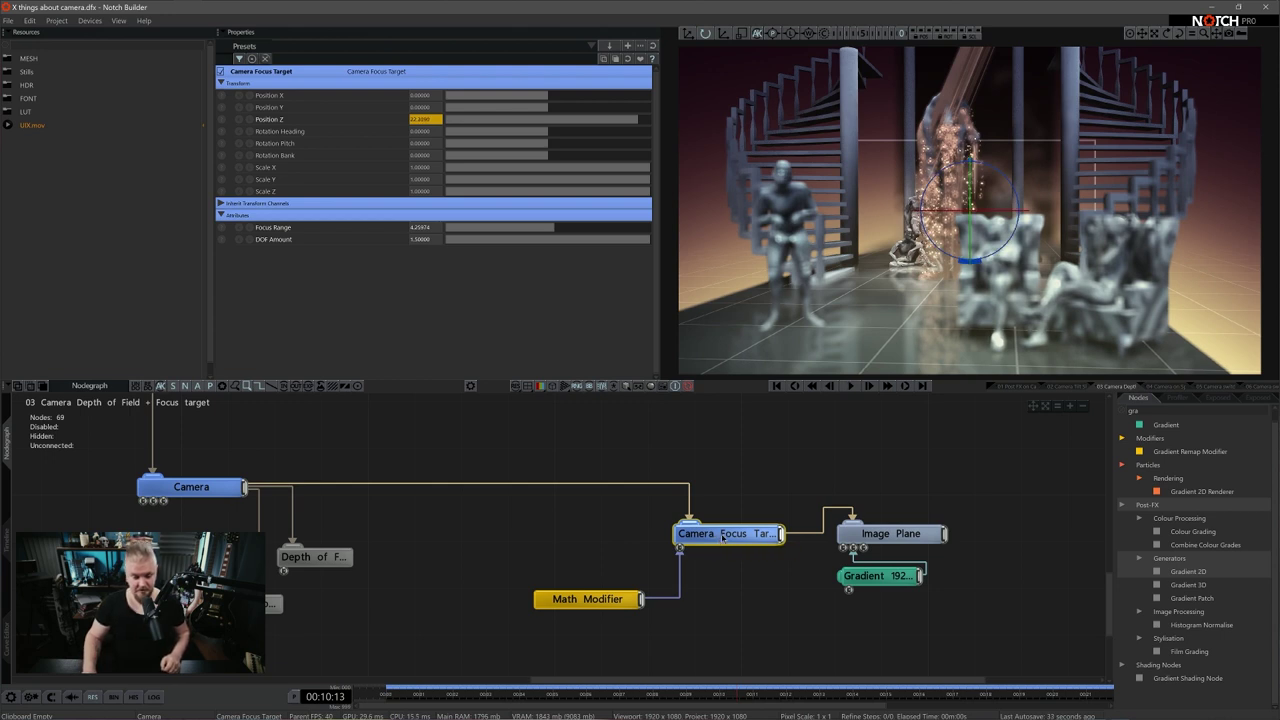
pyautogui.click(680, 549)
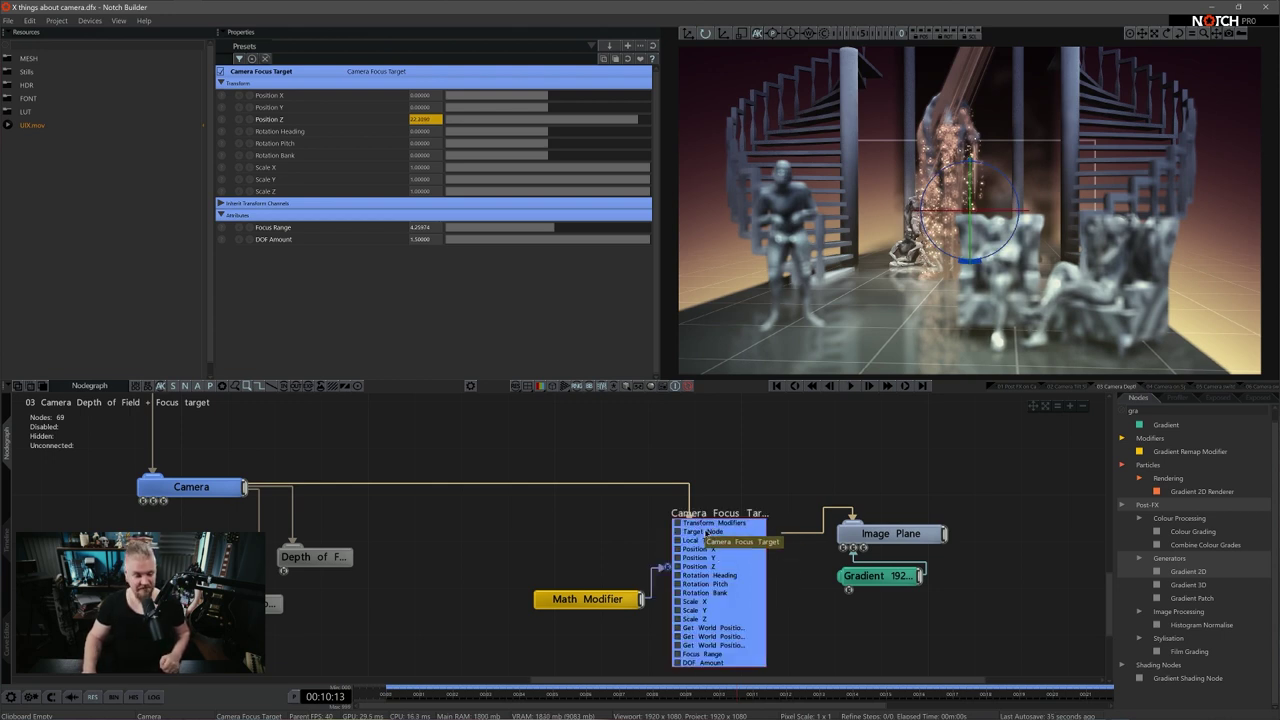
pyautogui.click(737, 525)
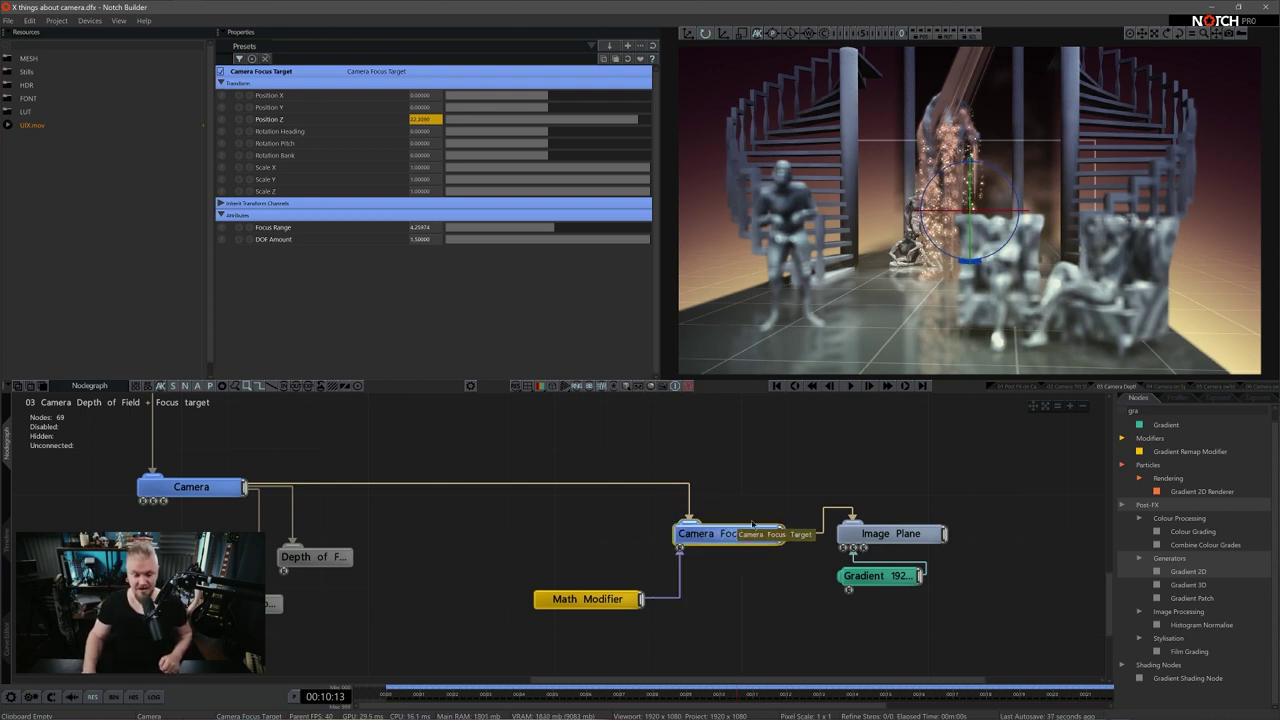
# Disconnect the Math Modifier from the Camera Focus Target and link a new Null to the focus target instead
pyautogui.click(680, 588)
pyautogui.press('Delete')
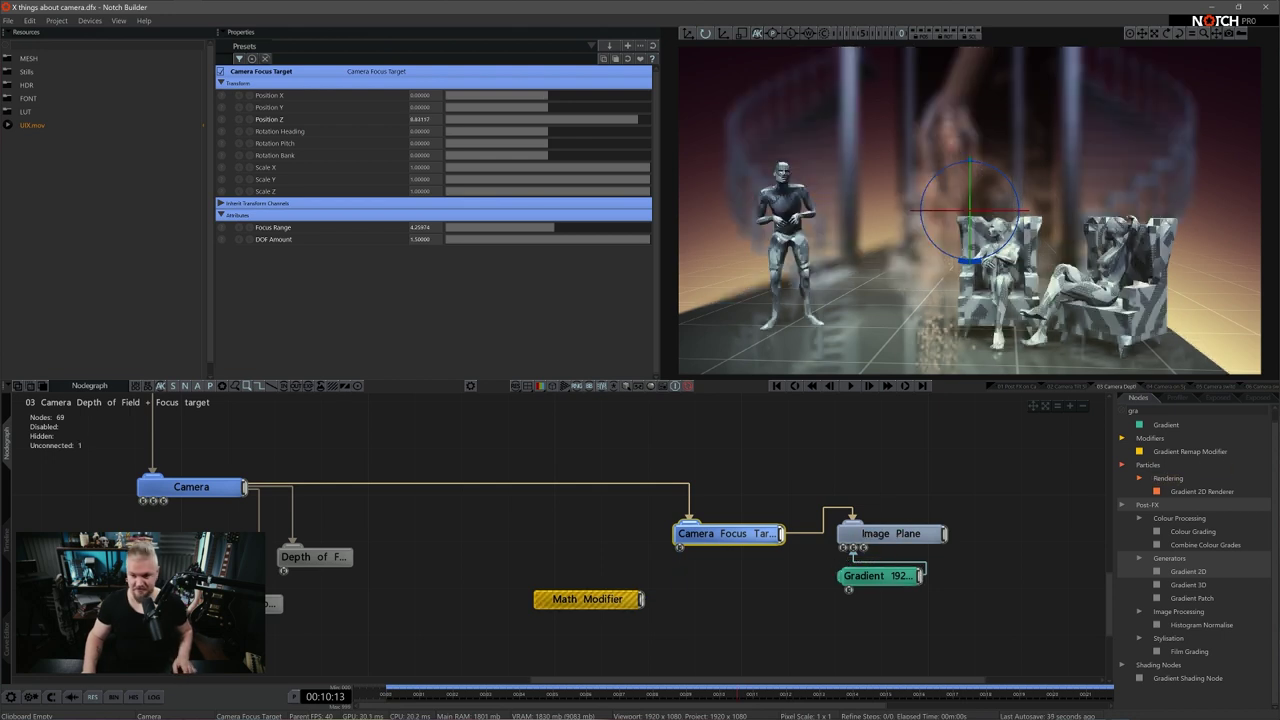
pyautogui.write('null')
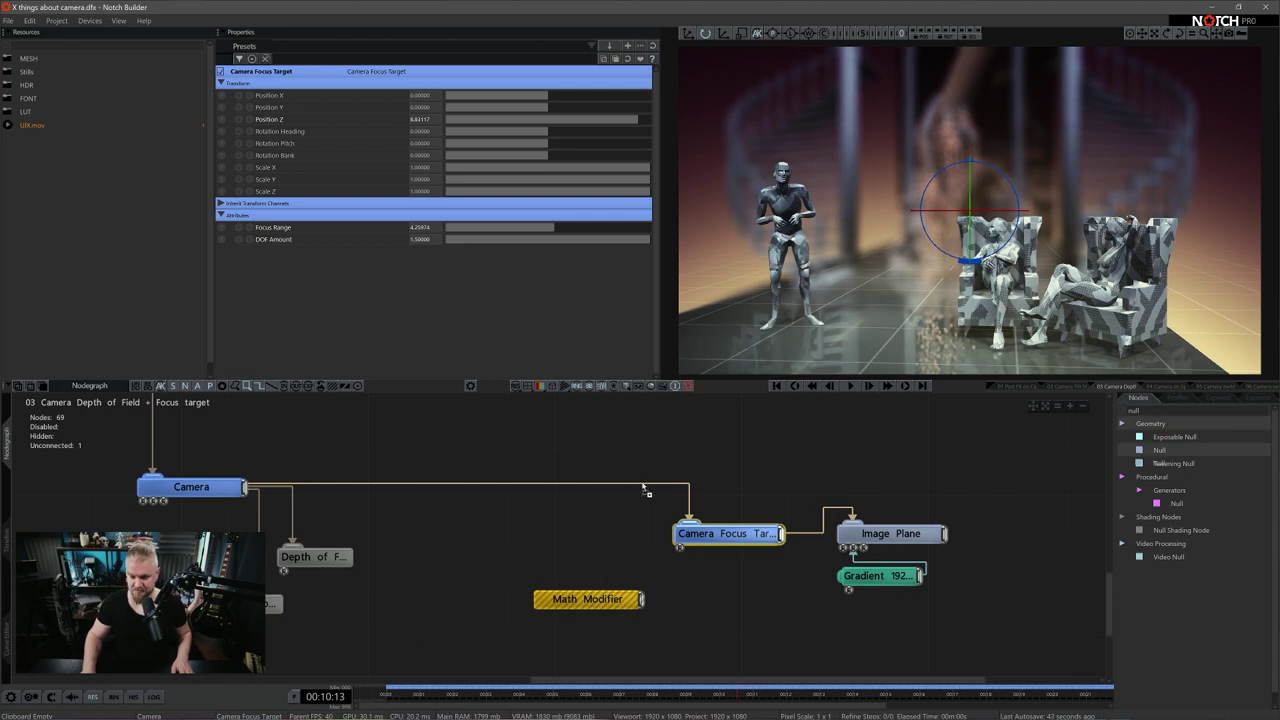
pyautogui.moveTo(1159, 450); pyautogui.dragTo(700, 531)
pyautogui.click(734, 543)
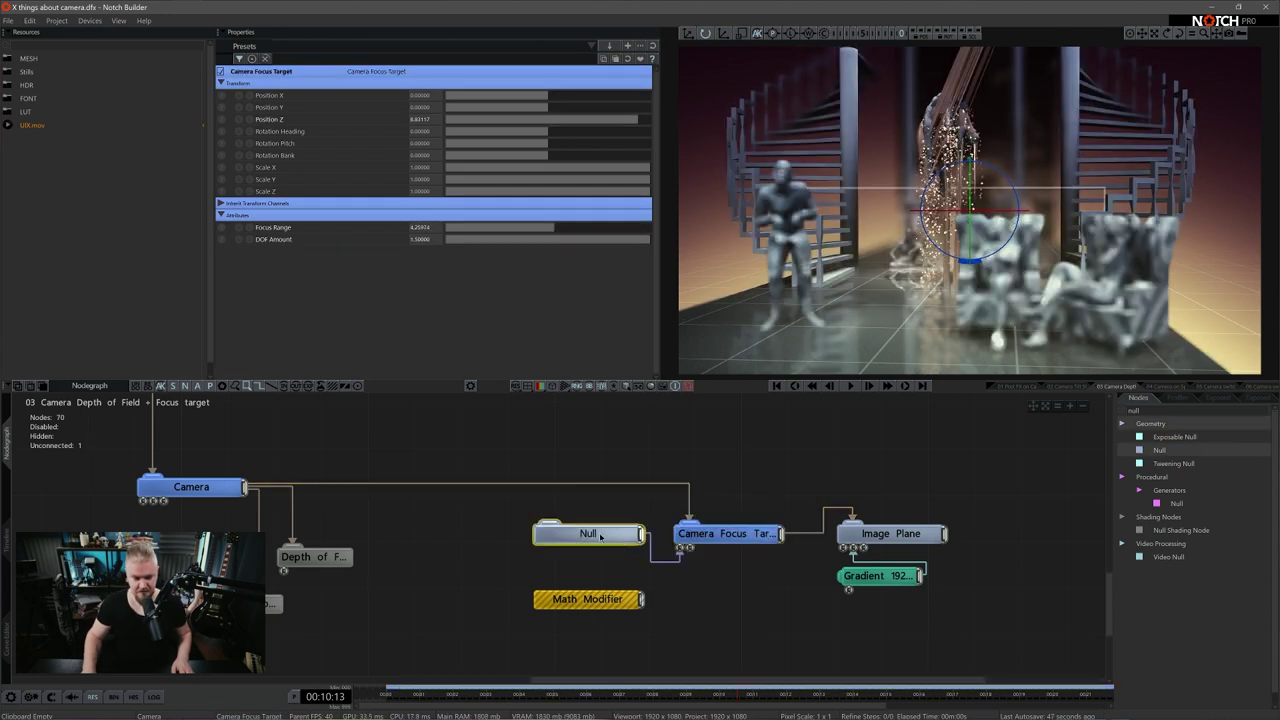
# Shift the Null along Z to bring the front figures into focus, and test moving the Camera along Z
pyautogui.moveTo(549, 122); pyautogui.dragTo(550, 178)
pyautogui.hotkey('ctrl', 'z')
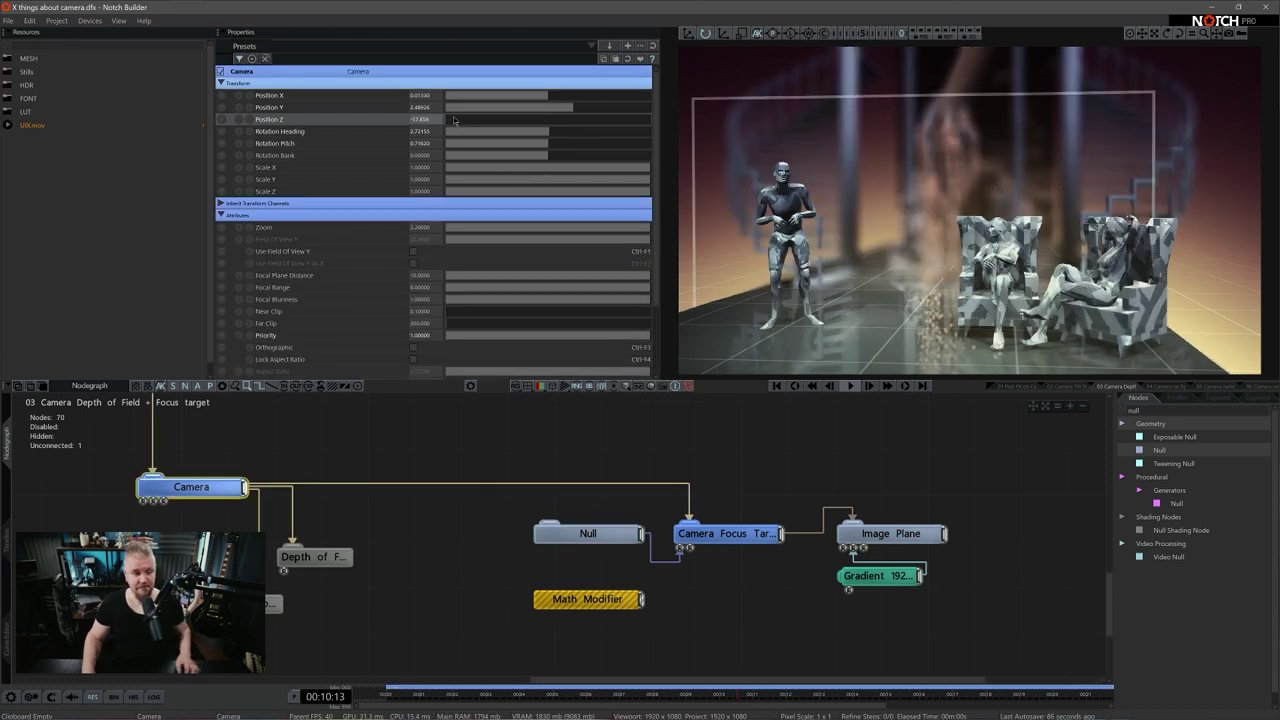
pyautogui.moveTo(457, 123)
pyautogui.mouseDown()
pyautogui.moveTo(495, 133)
pyautogui.moveTo(426, 143)
pyautogui.moveTo(450, 144)
pyautogui.mouseUp()
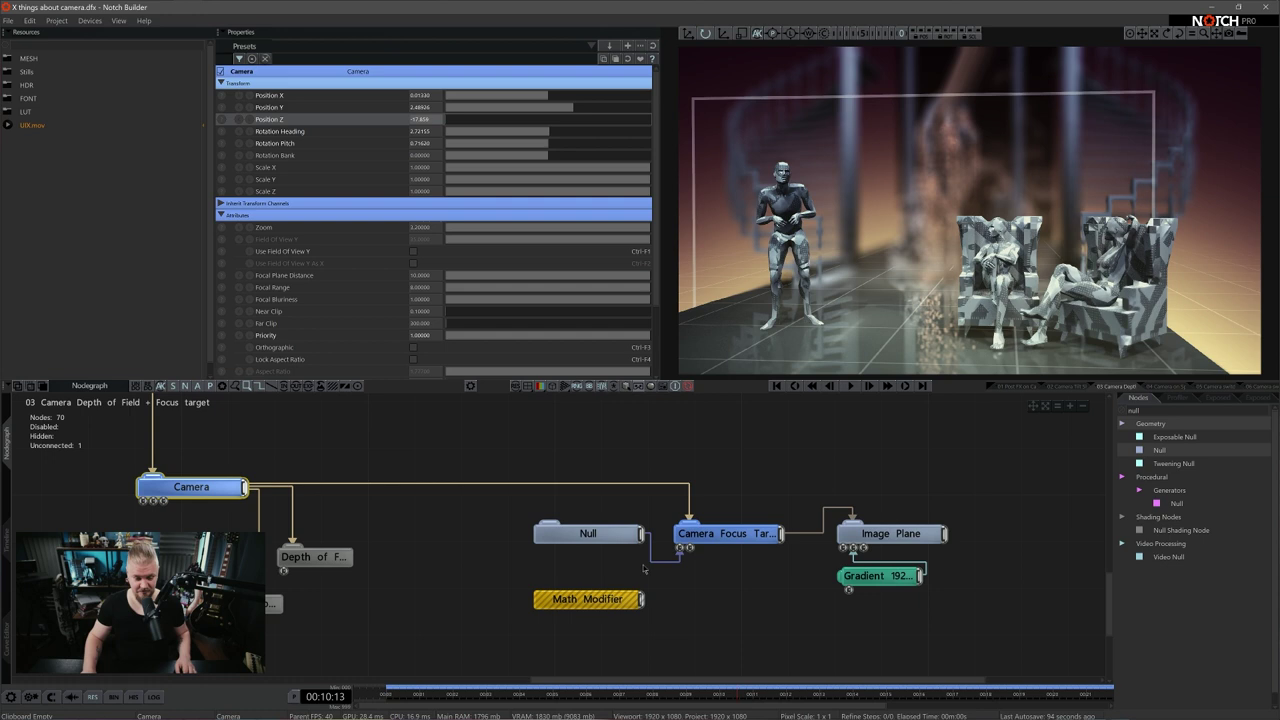
pyautogui.click(794, 432)
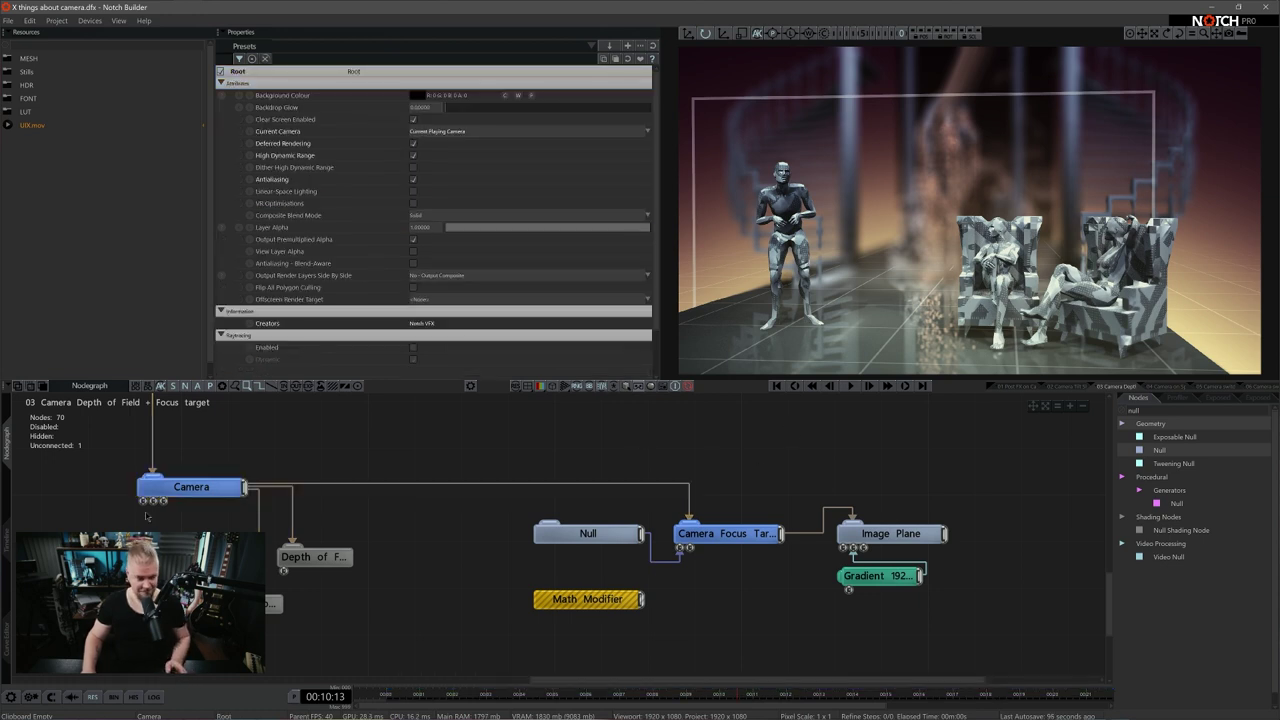
# Solo the 04 Camera on Spline layer instead of 03 and open its node graph at the spline and camera nodes
pyautogui.click(8, 542)
pyautogui.click(54, 441)
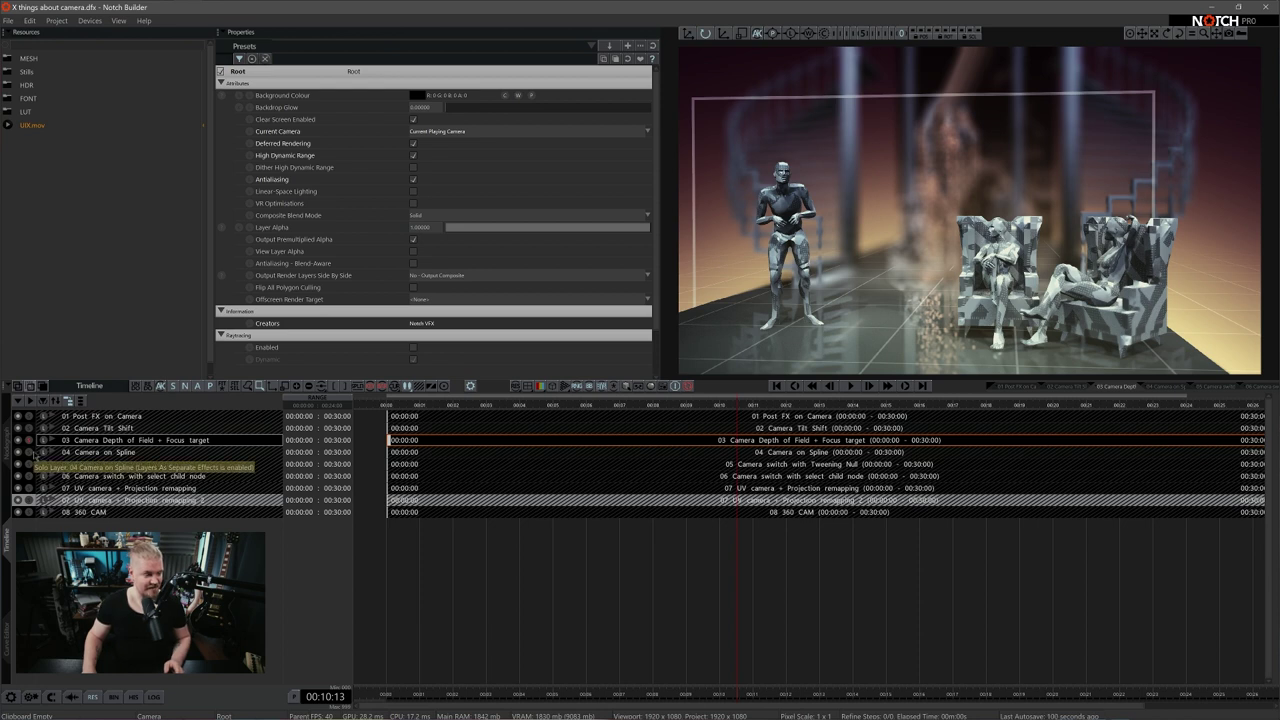
pyautogui.click(31, 452)
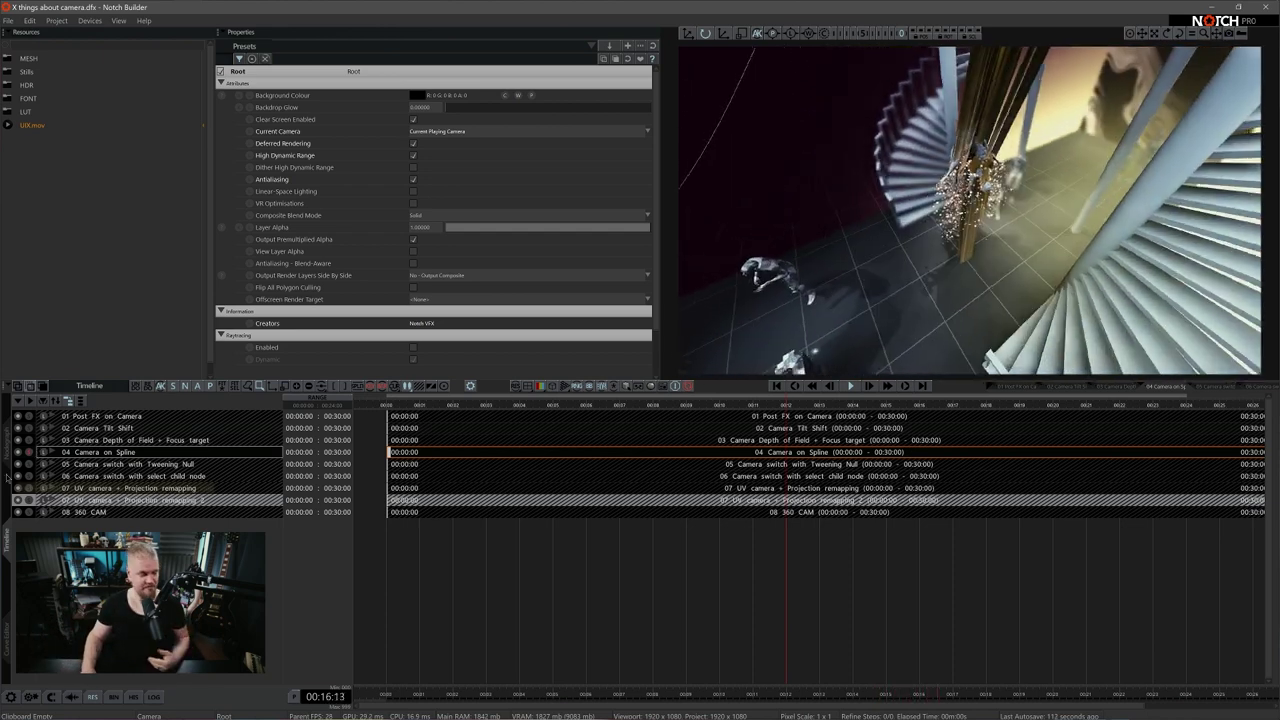
pyautogui.click(6, 452)
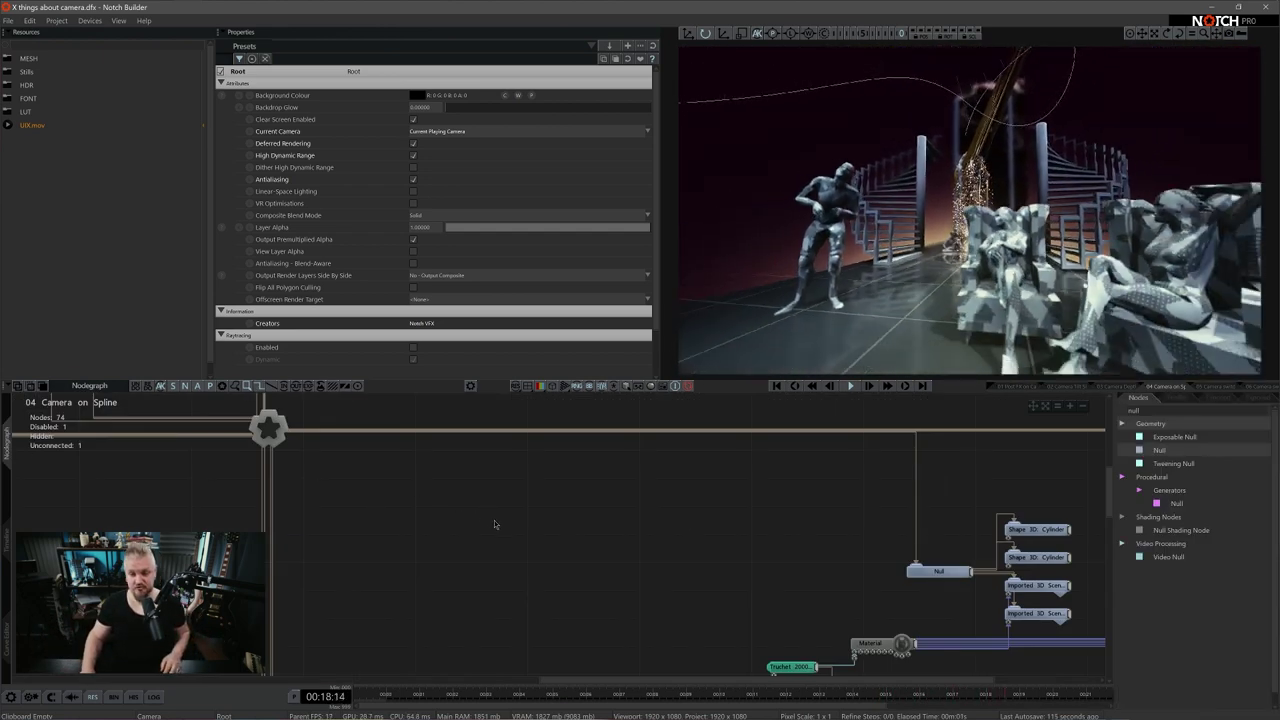
pyautogui.scroll(-2, 700, 584)
pyautogui.moveTo(703, 586); pyautogui.dragTo(490, 410, button='middle')
pyautogui.moveTo(555, 660); pyautogui.dragTo(840, 425, button='middle')
pyautogui.moveTo(752, 589); pyautogui.dragTo(955, 435, button='middle')
pyautogui.moveTo(639, 583); pyautogui.dragTo(741, 590, button='middle')
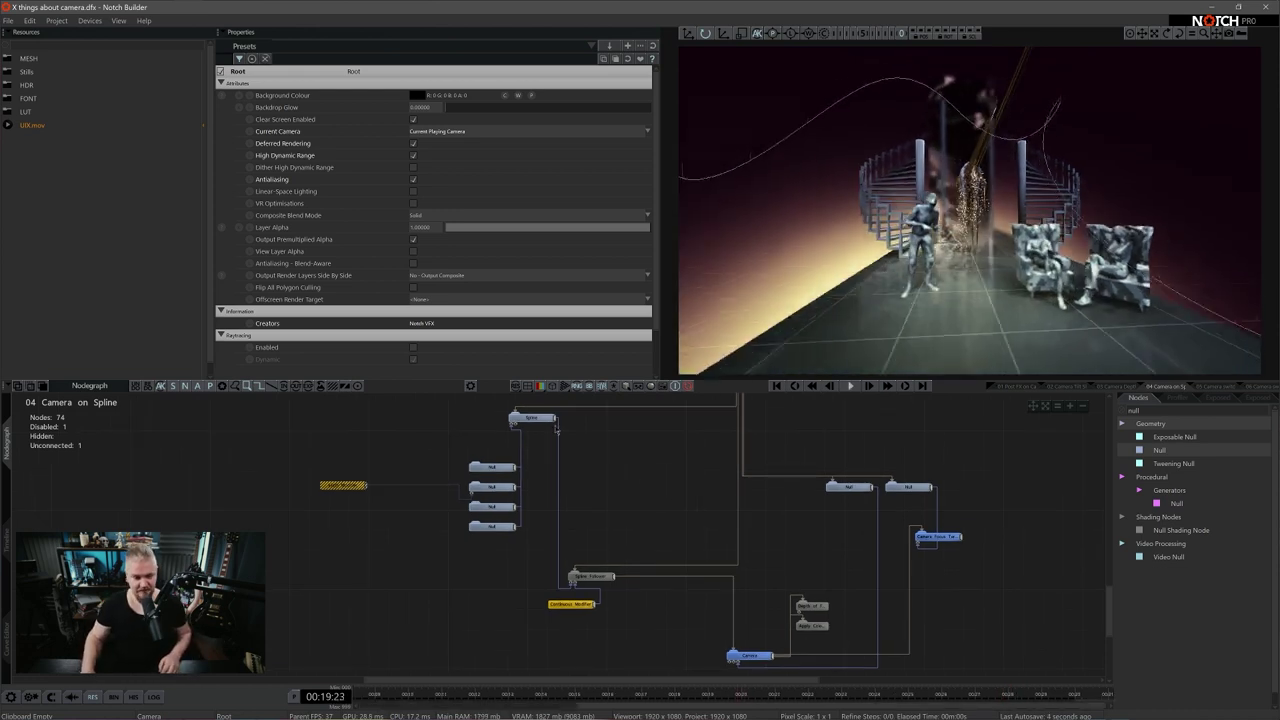
# Inspect the Spline Follower and Camera nodes in Orbit View, and move the Camera's linked Null clear of its neighbour
pyautogui.press('5')
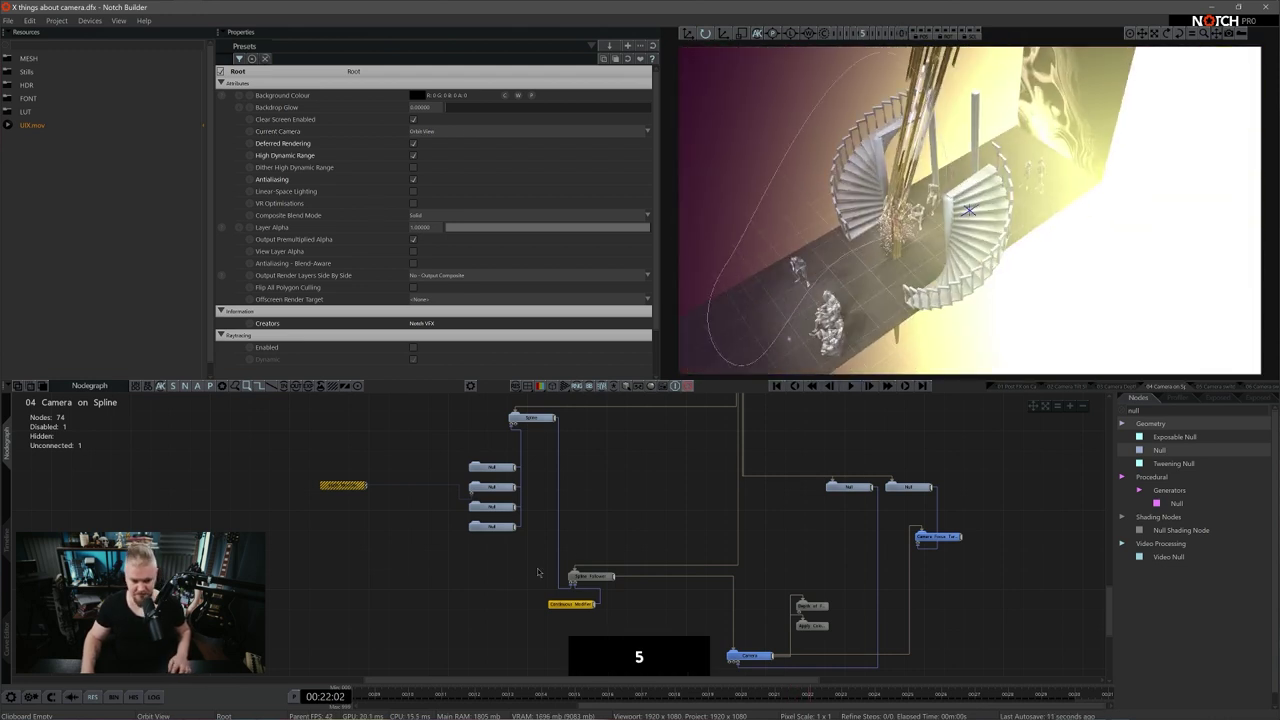
pyautogui.click(591, 577)
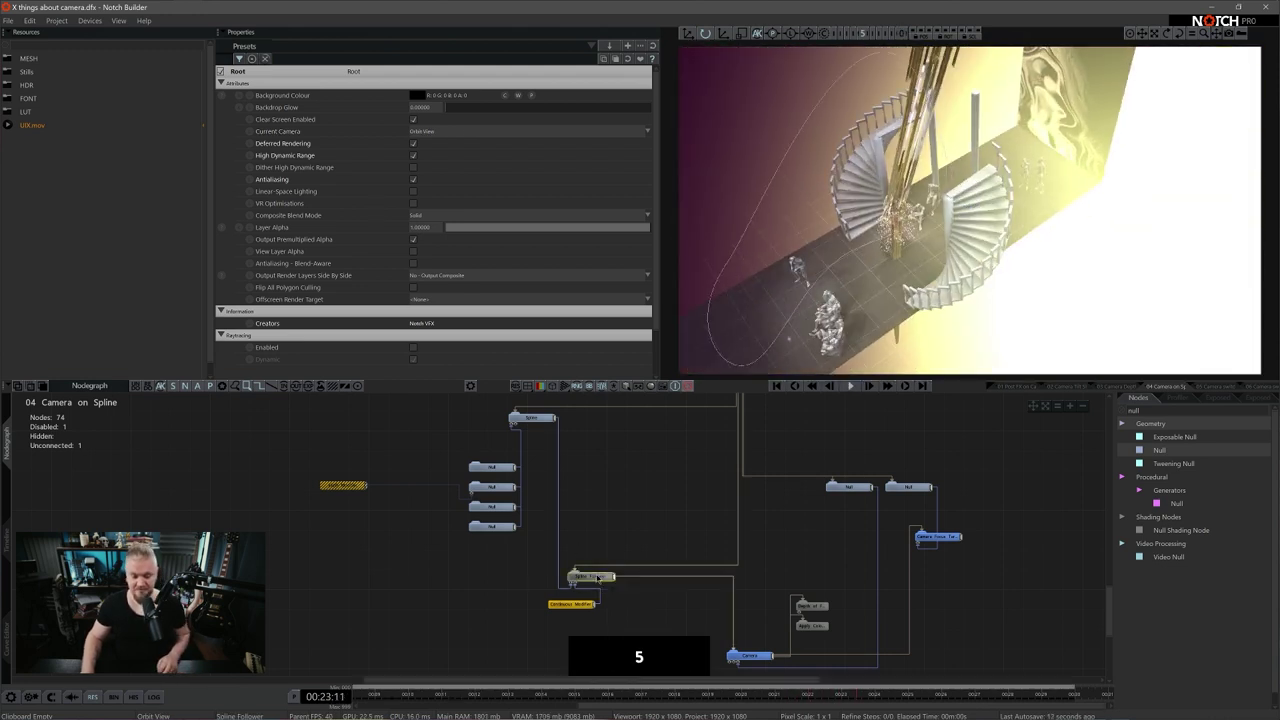
pyautogui.click(738, 658)
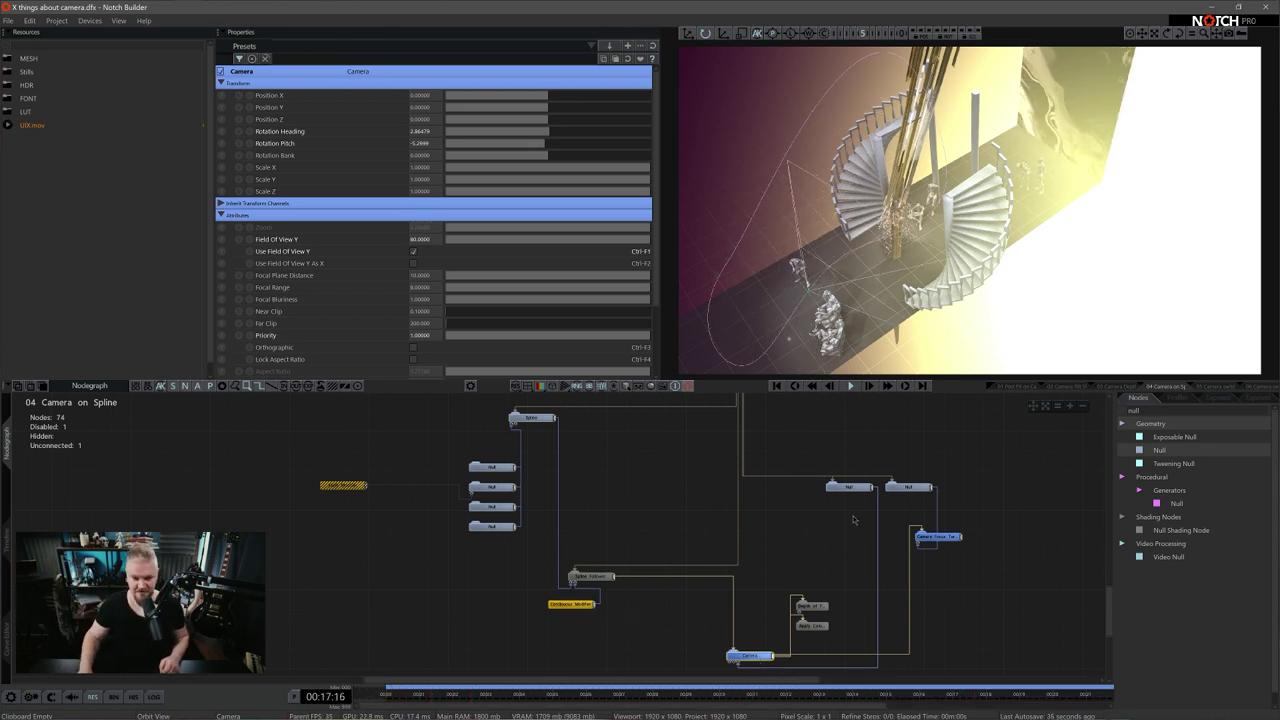
pyautogui.moveTo(849, 487); pyautogui.dragTo(840, 507)
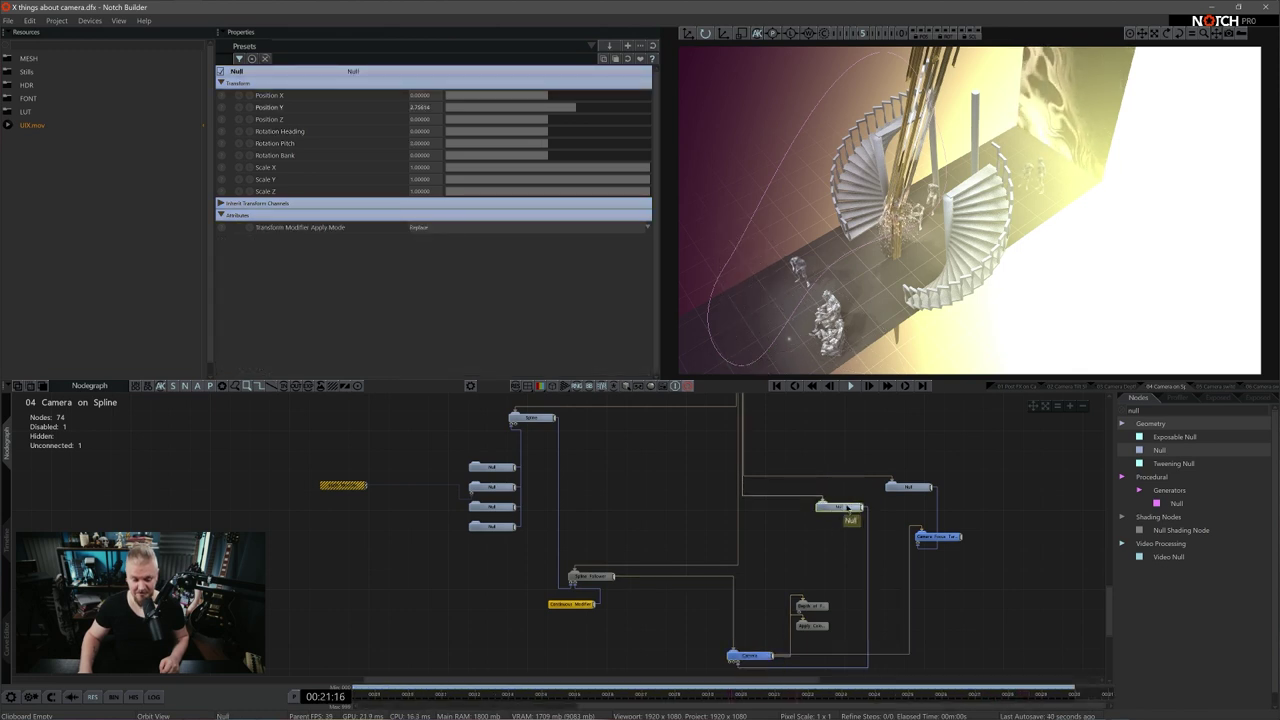
# Compare the Camera Focus Target's properties with the Camera's, and return the viewport to the playing camera
pyautogui.click(938, 536)
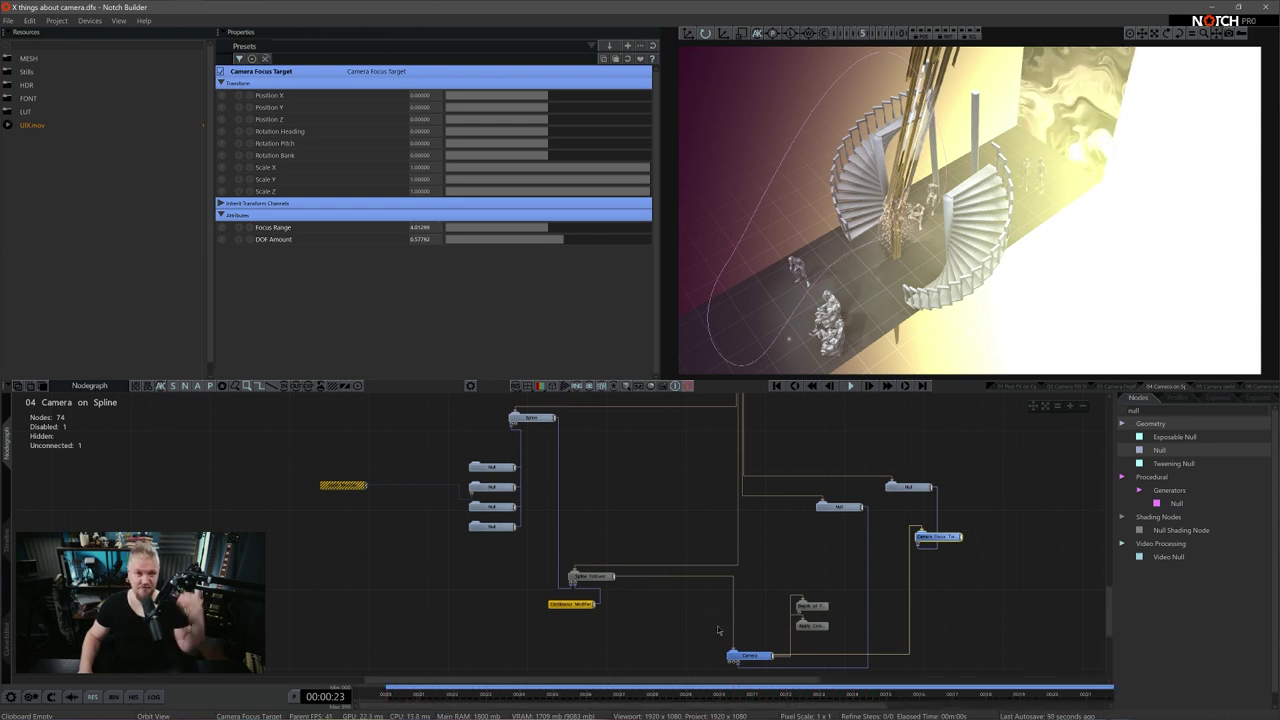
pyautogui.moveTo(698, 638); pyautogui.dragTo(740, 664)
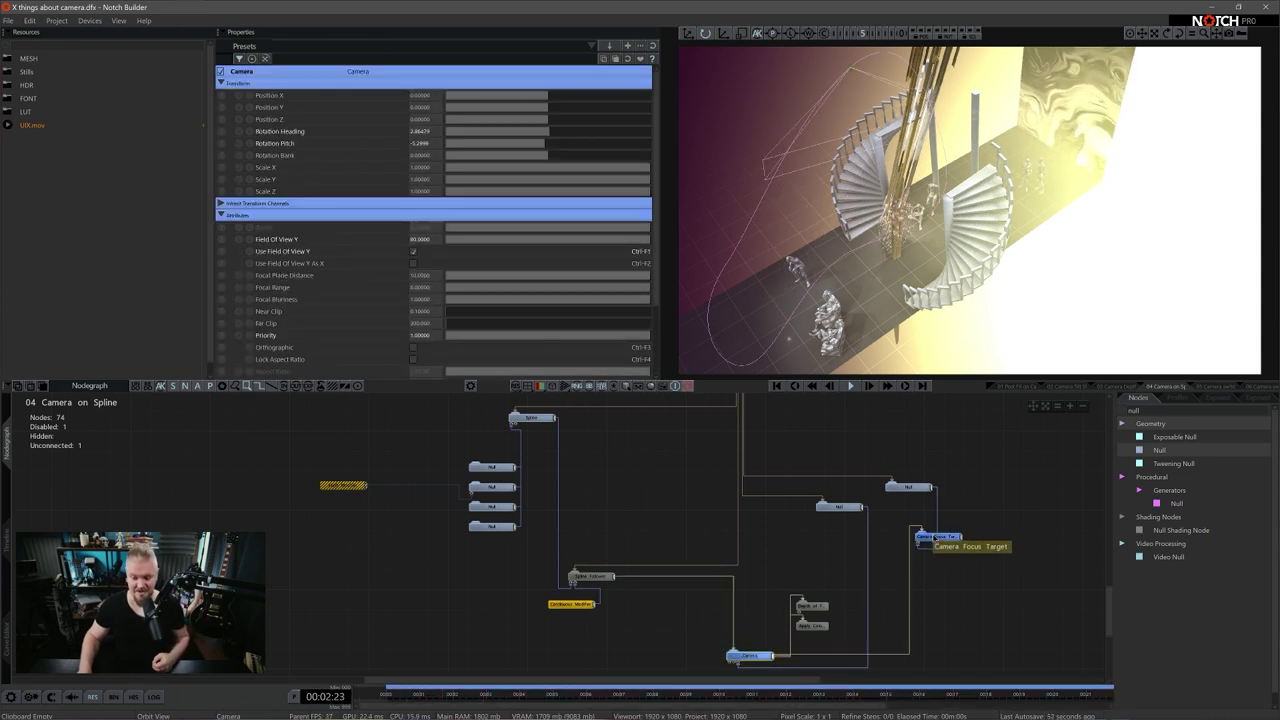
pyautogui.click(930, 535)
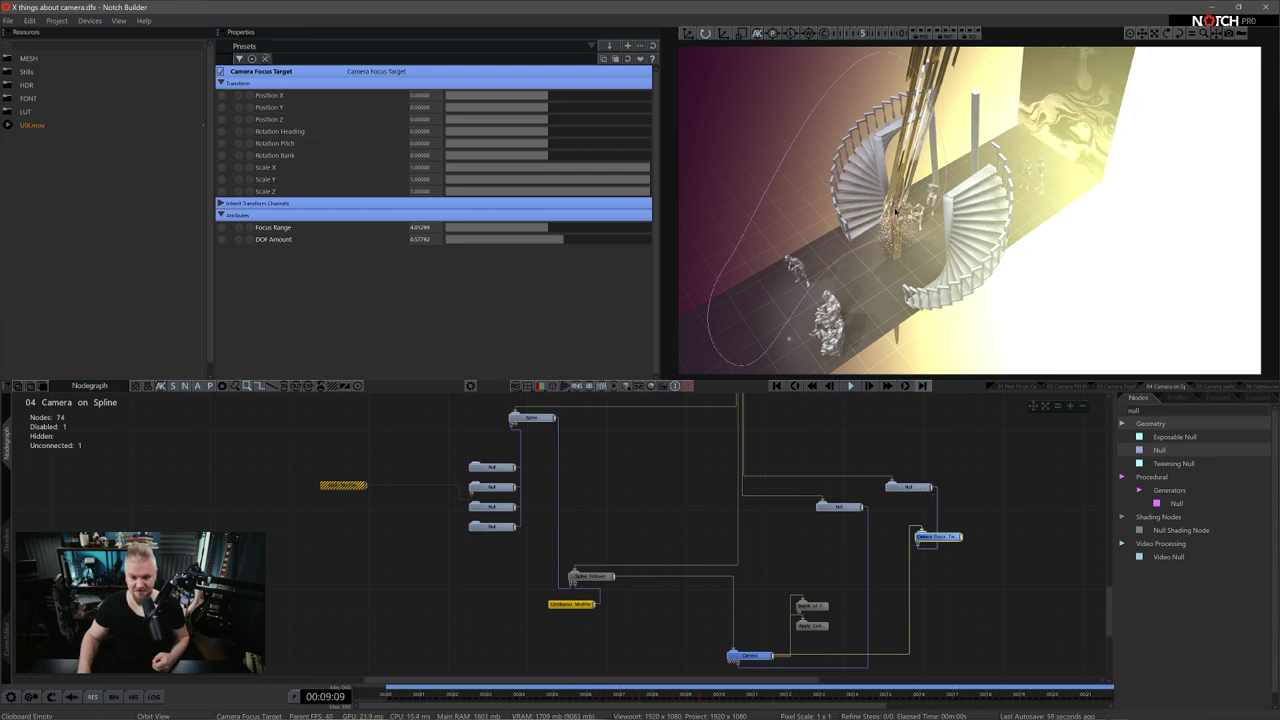
pyautogui.press('0')
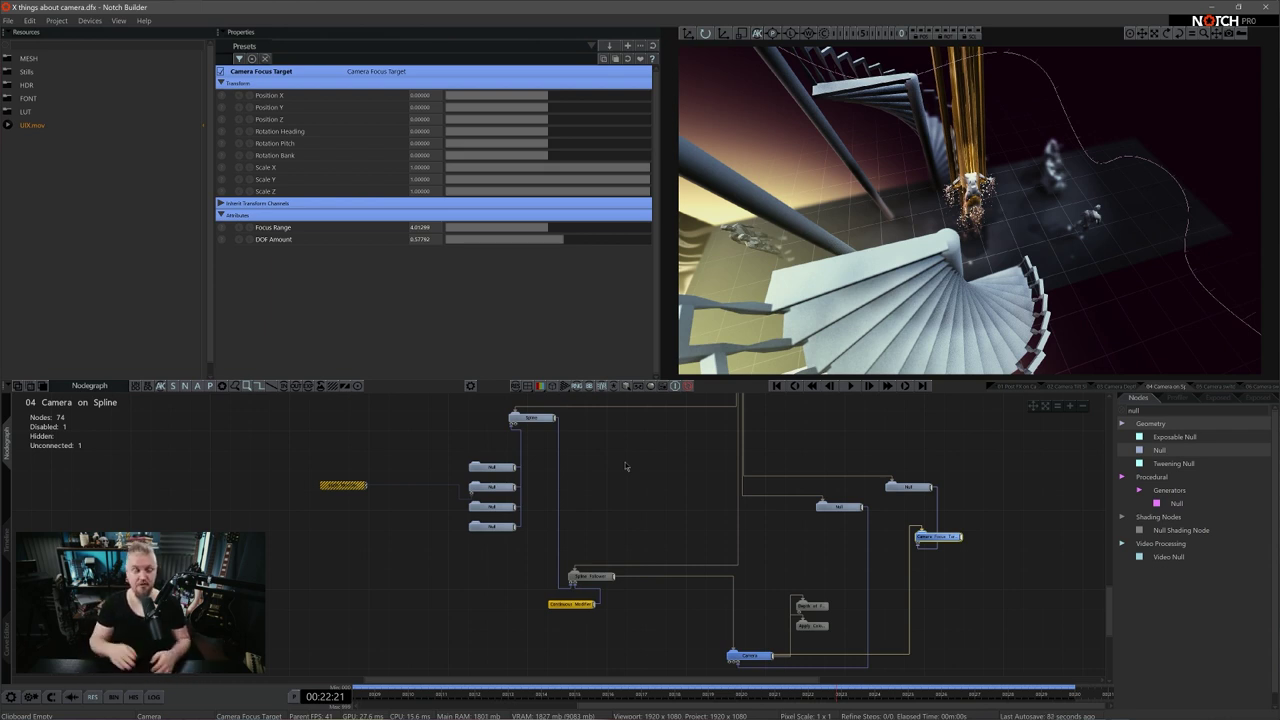
# Insert a new layer named "spline camera" and open its empty node graph
pyautogui.click(6, 541)
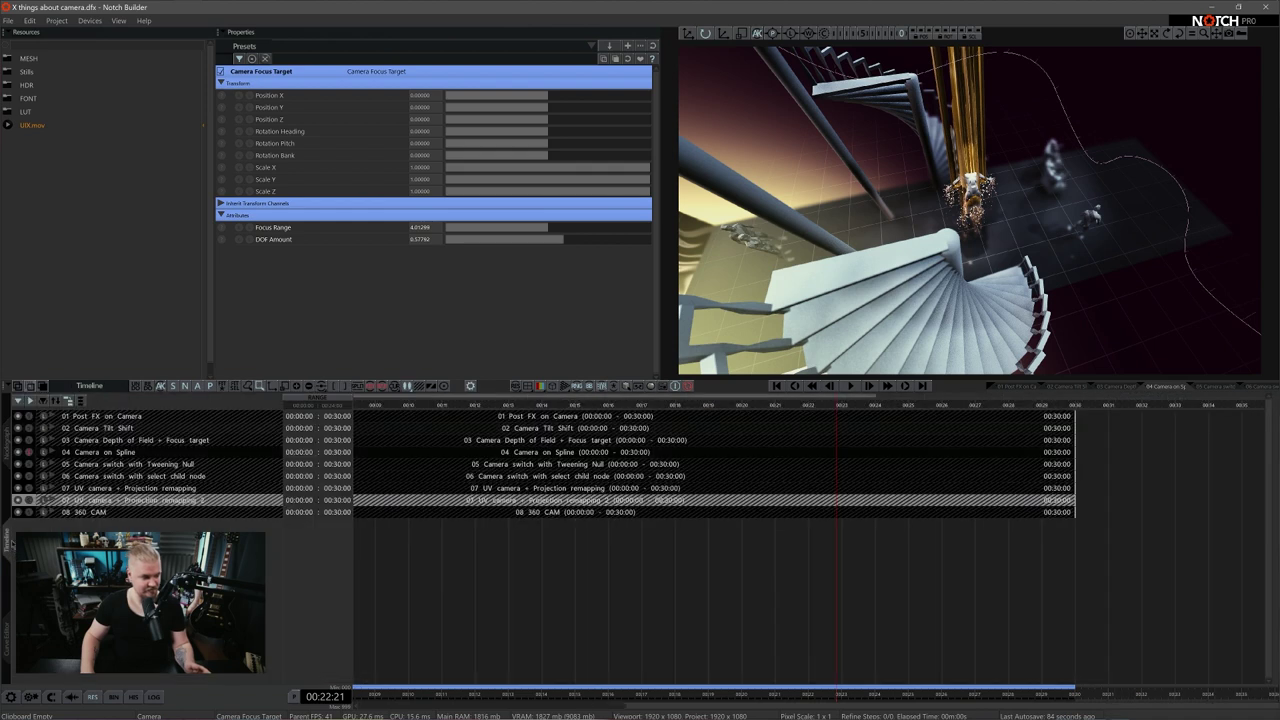
pyautogui.rightClick(84, 530)
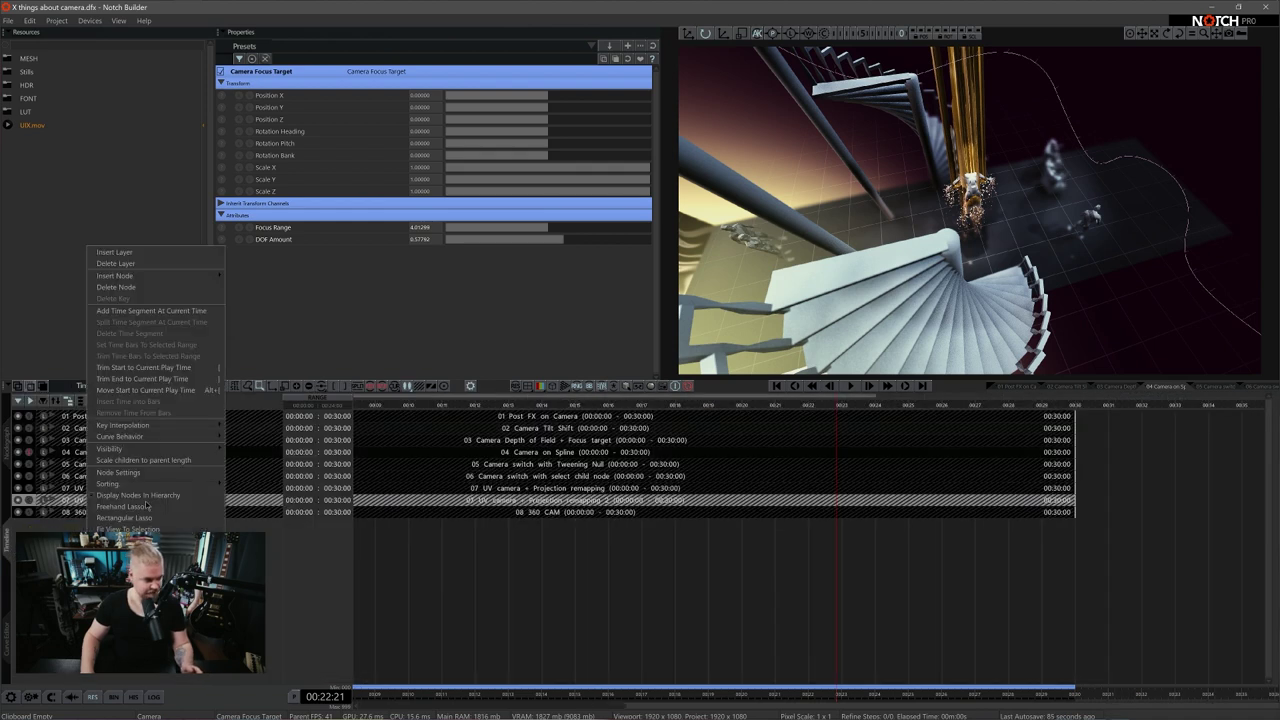
pyautogui.click(114, 252)
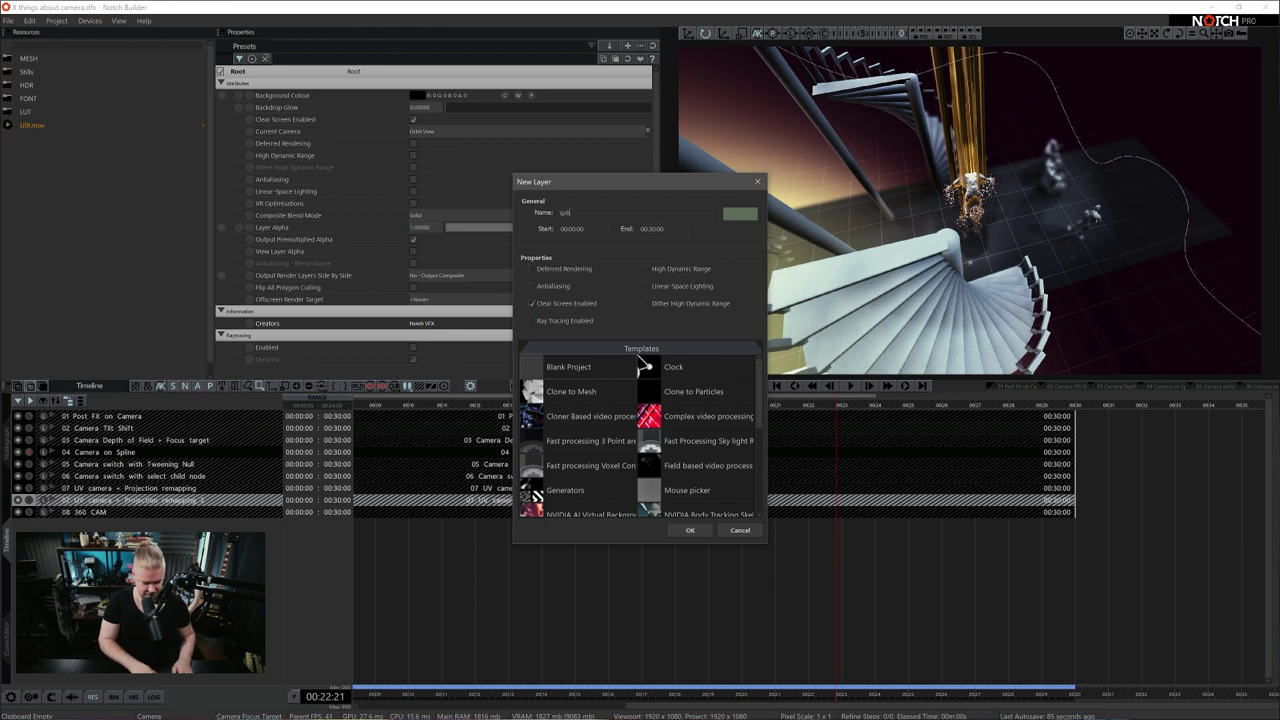
pyautogui.write('spline ca')
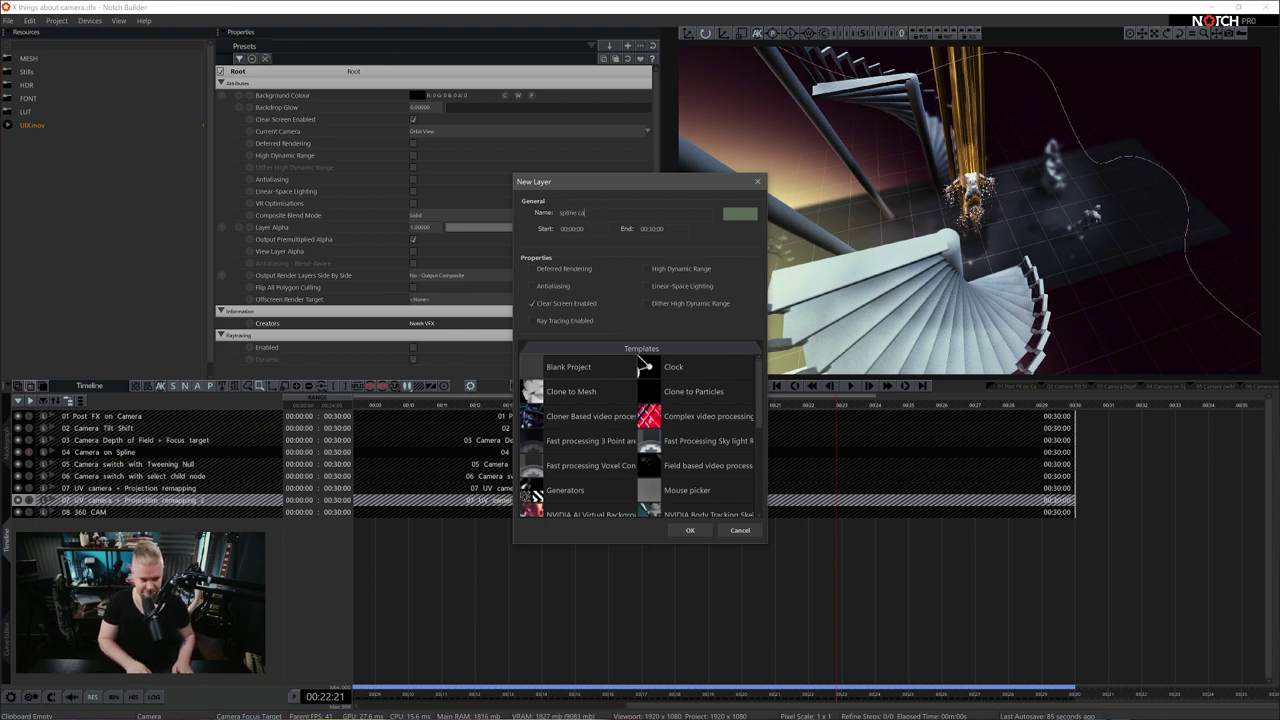
pyautogui.write('mera')
pyautogui.press('Return')
pyautogui.doubleClick(758, 524)
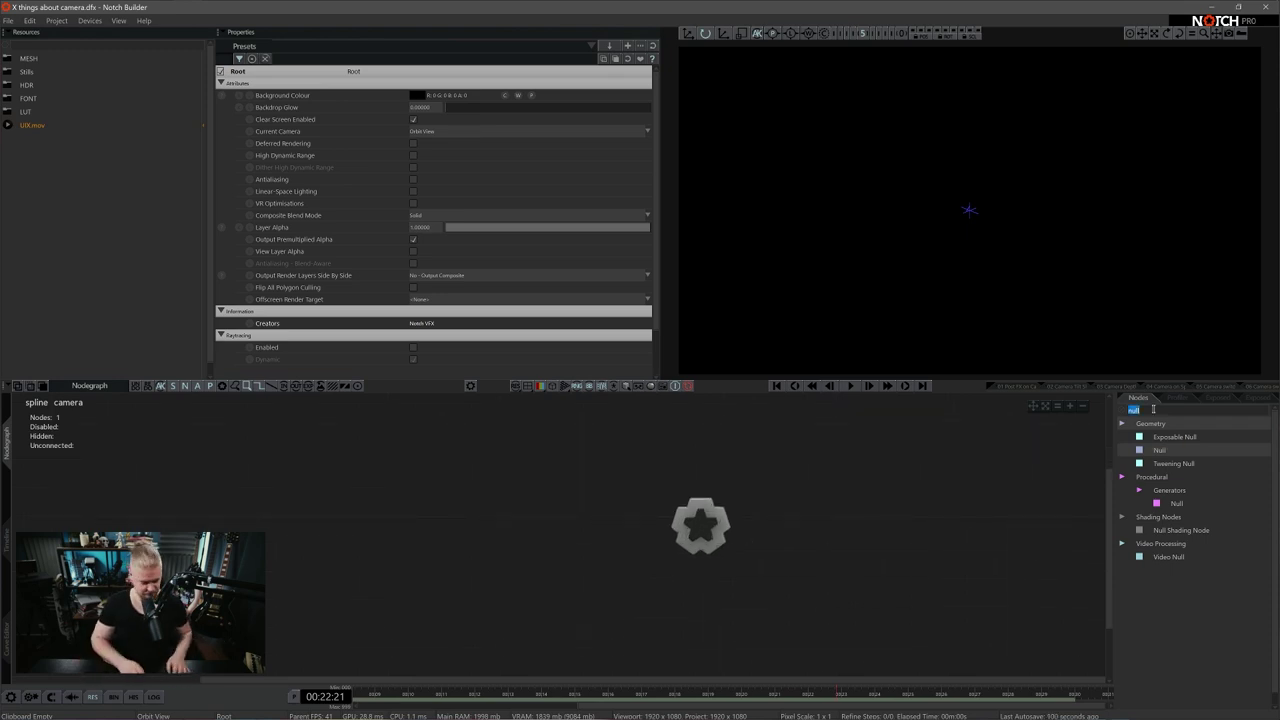
# Show the viewport grid and add a Shape 3D sphere node connected to the root
pyautogui.hotkey('alt', 'g')
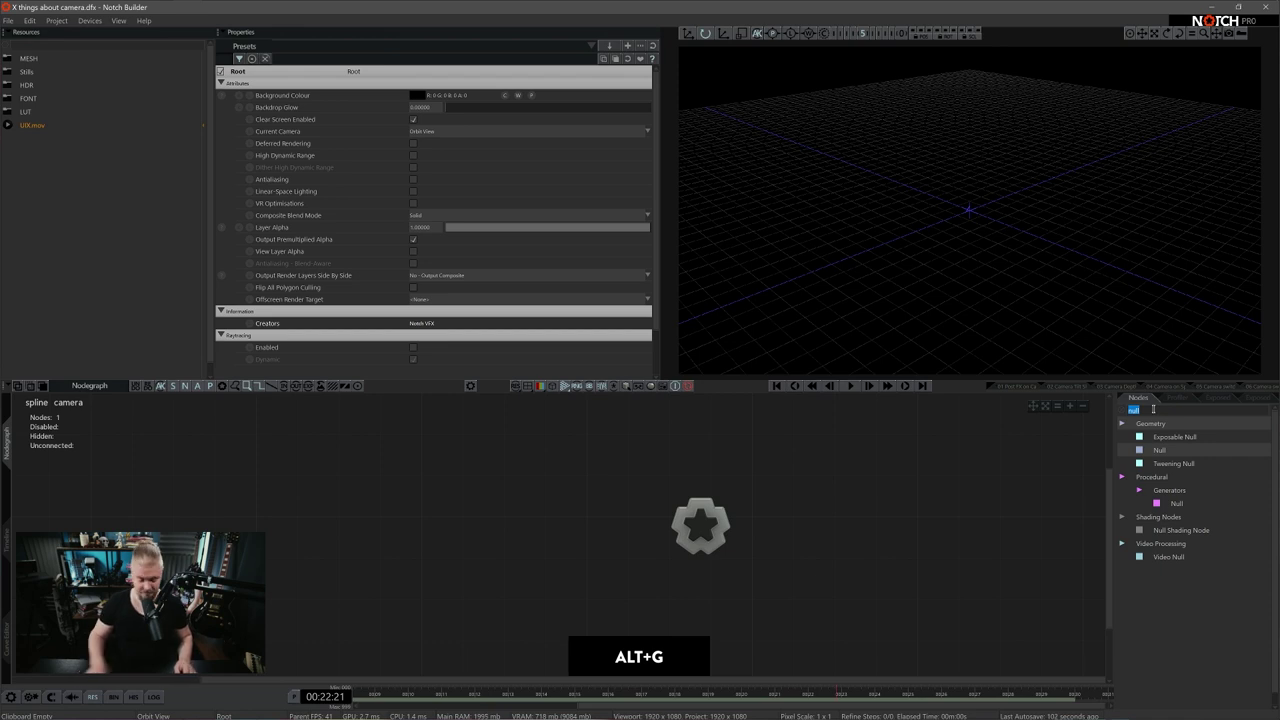
pyautogui.write('spl')
pyautogui.write('ha')
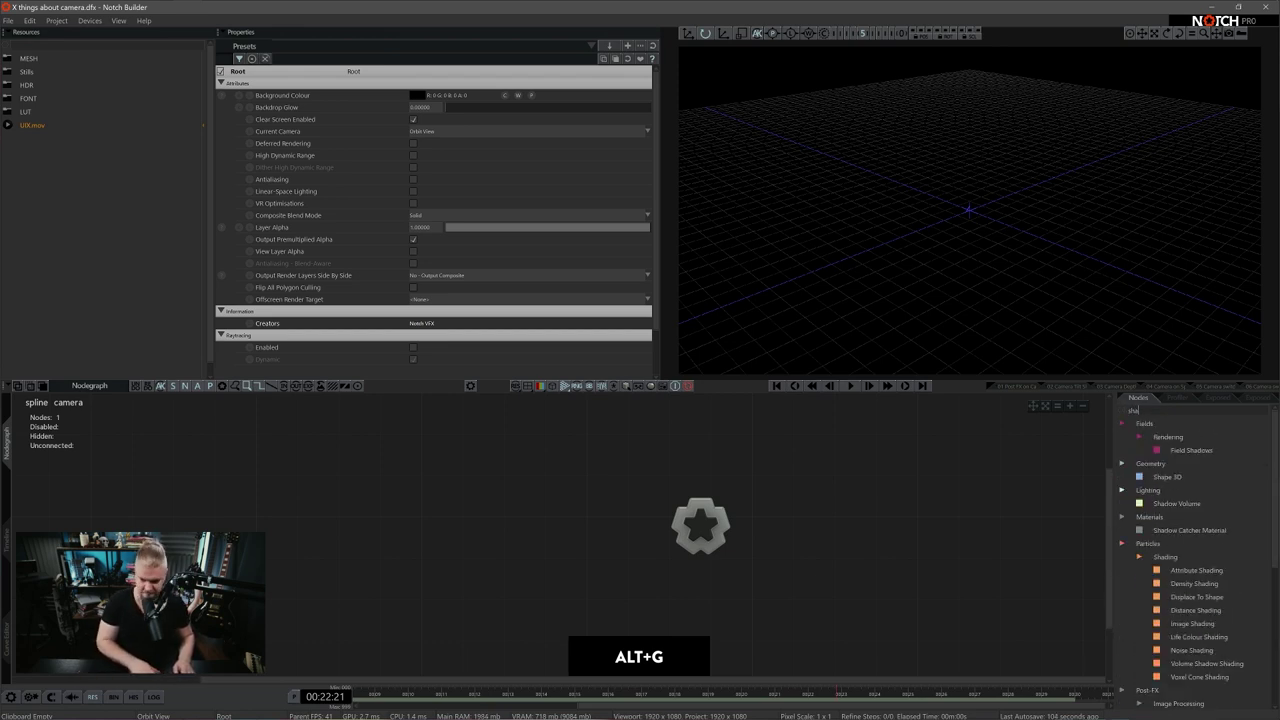
pyautogui.moveTo(1167, 478); pyautogui.dragTo(796, 546)
pyautogui.hotkey('ctrl', 'r')
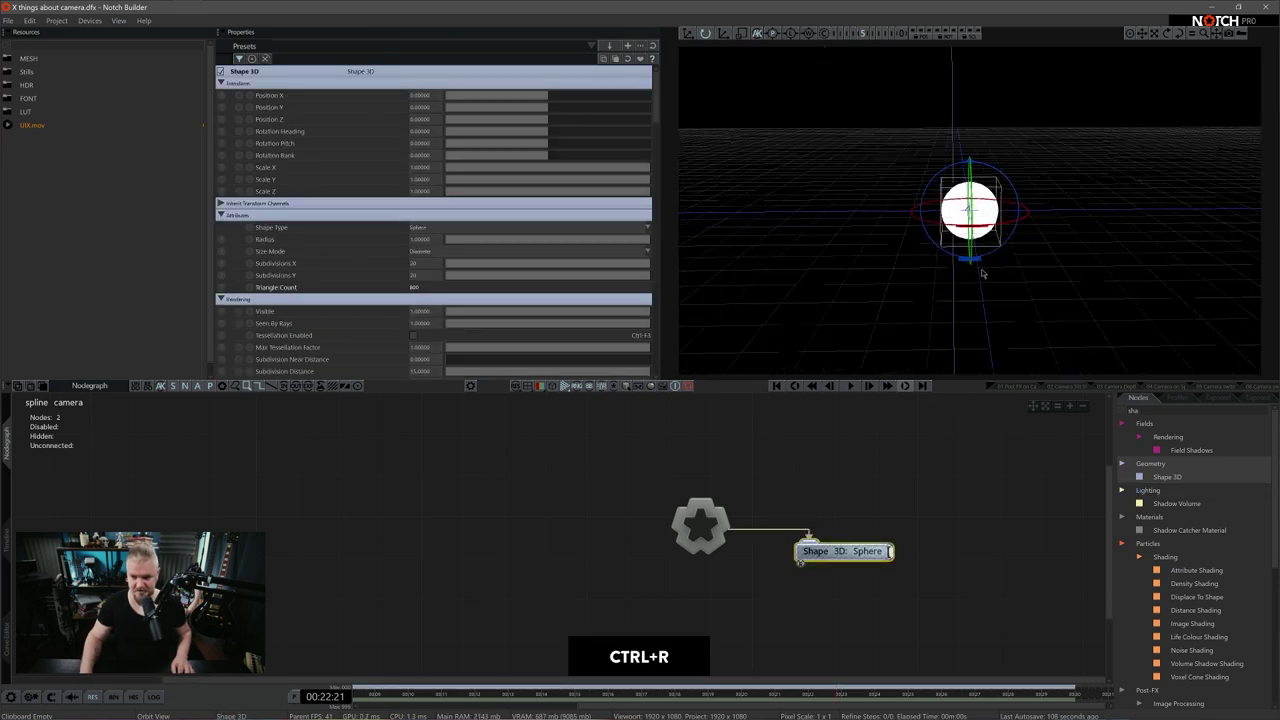
# Find the Spline geometry node and add it to the graph, connected to the root
pyautogui.press('BackSpace')
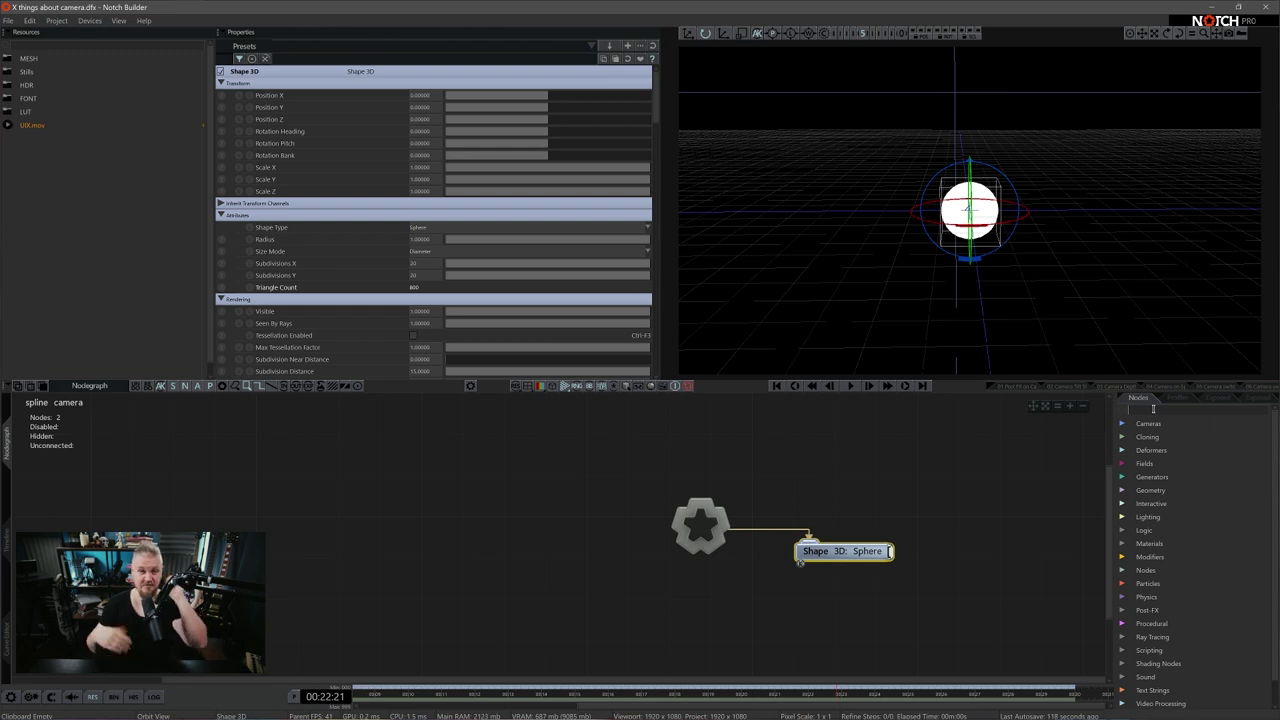
pyautogui.write('spline')
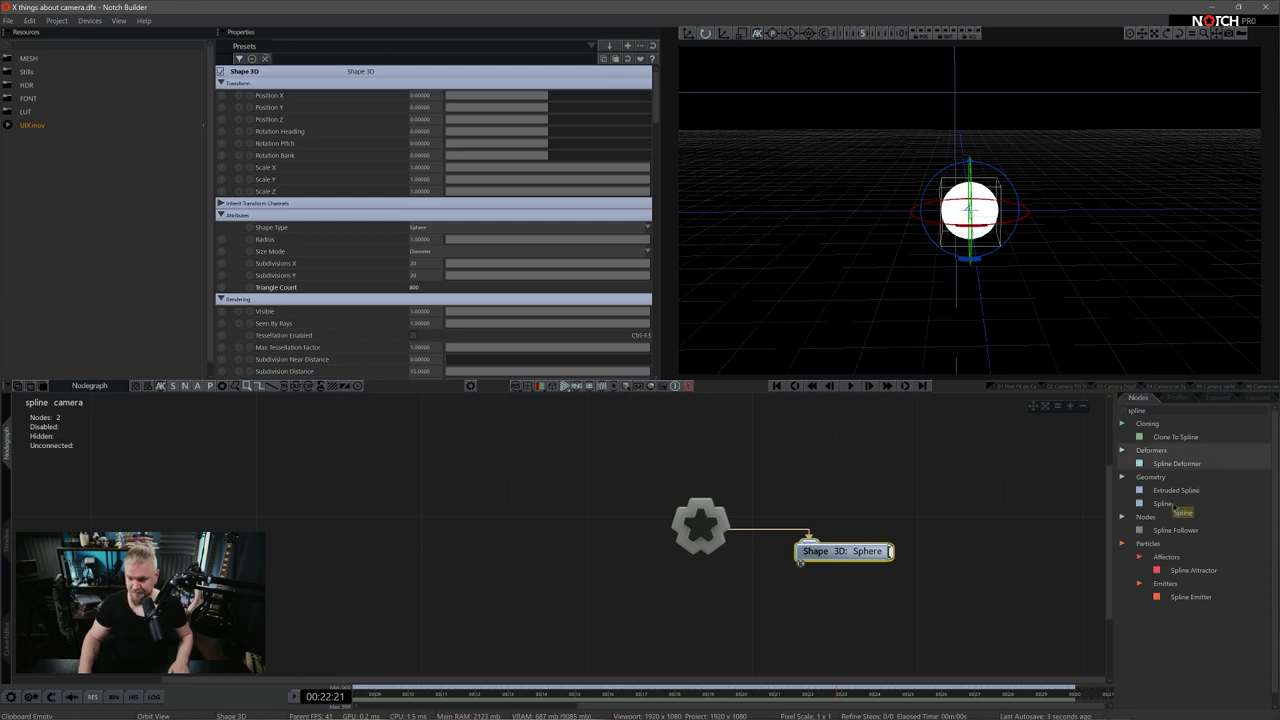
pyautogui.moveTo(1162, 503); pyautogui.dragTo(768, 622)
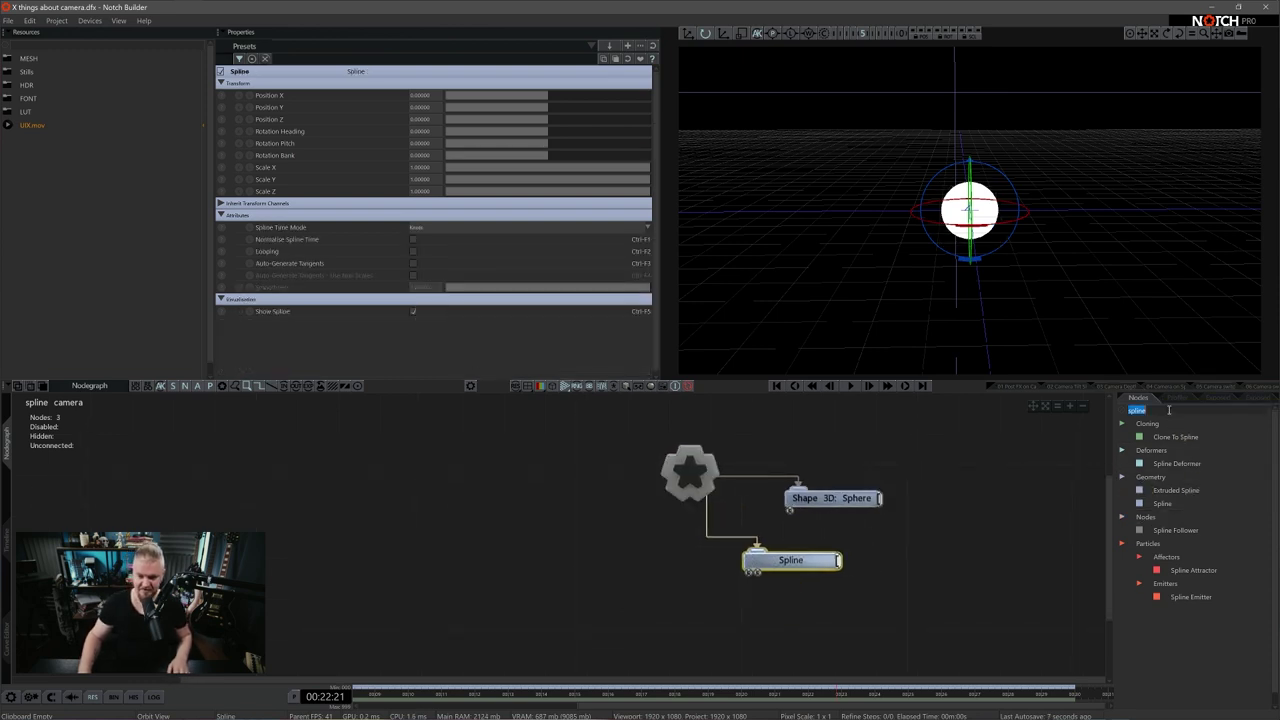
# Add a Null node, connect it to the Spline's node input, and move it along X to about -3.18
pyautogui.write('null')
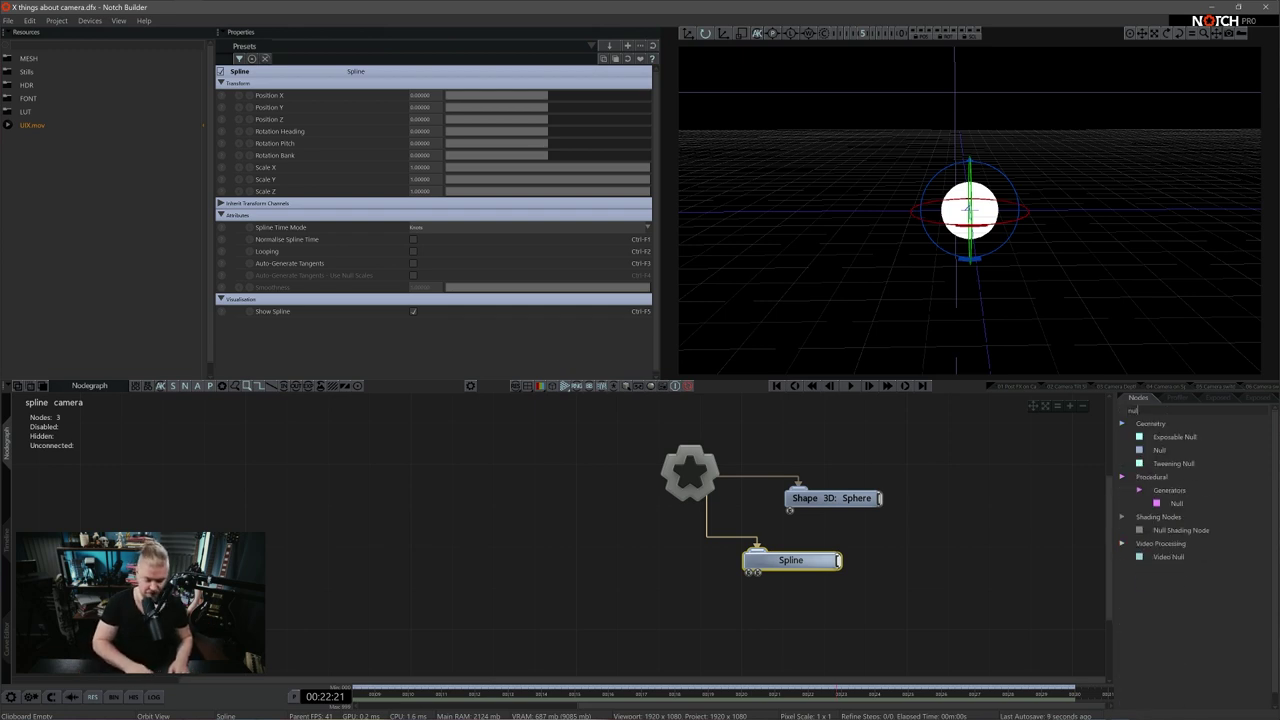
pyautogui.moveTo(1160, 450); pyautogui.dragTo(650, 603)
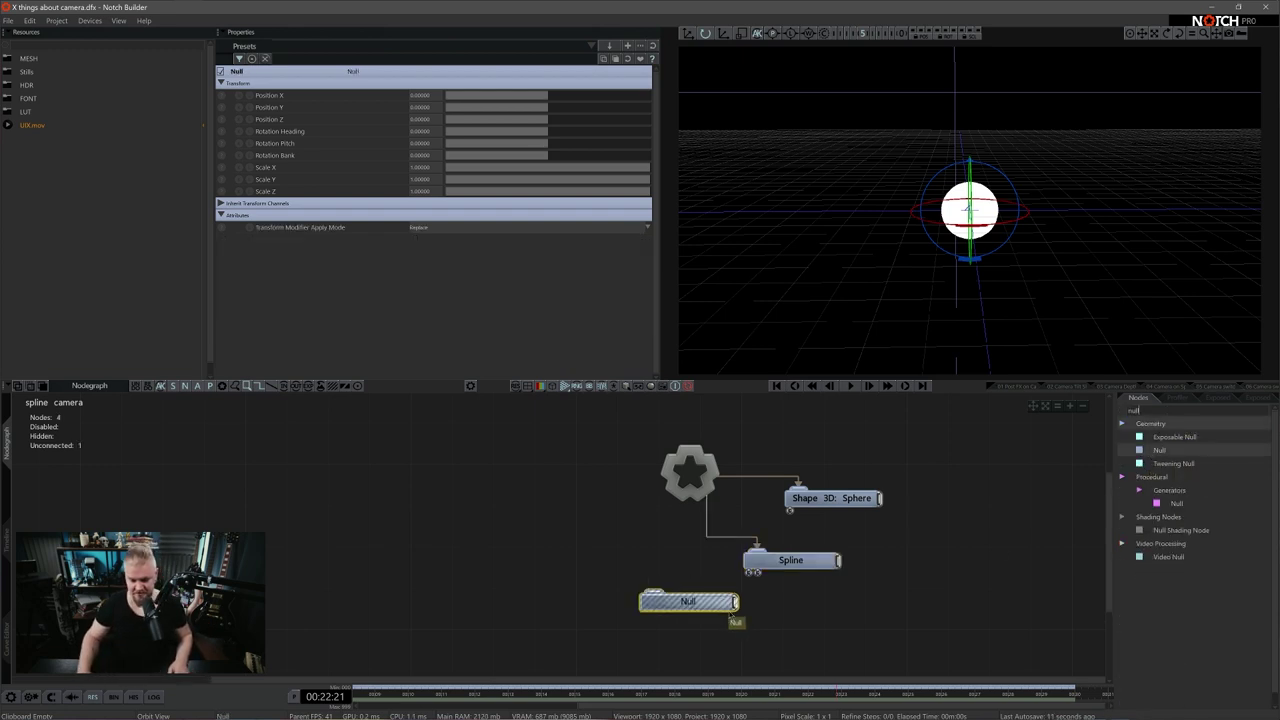
pyautogui.moveTo(741, 594); pyautogui.dragTo(750, 573)
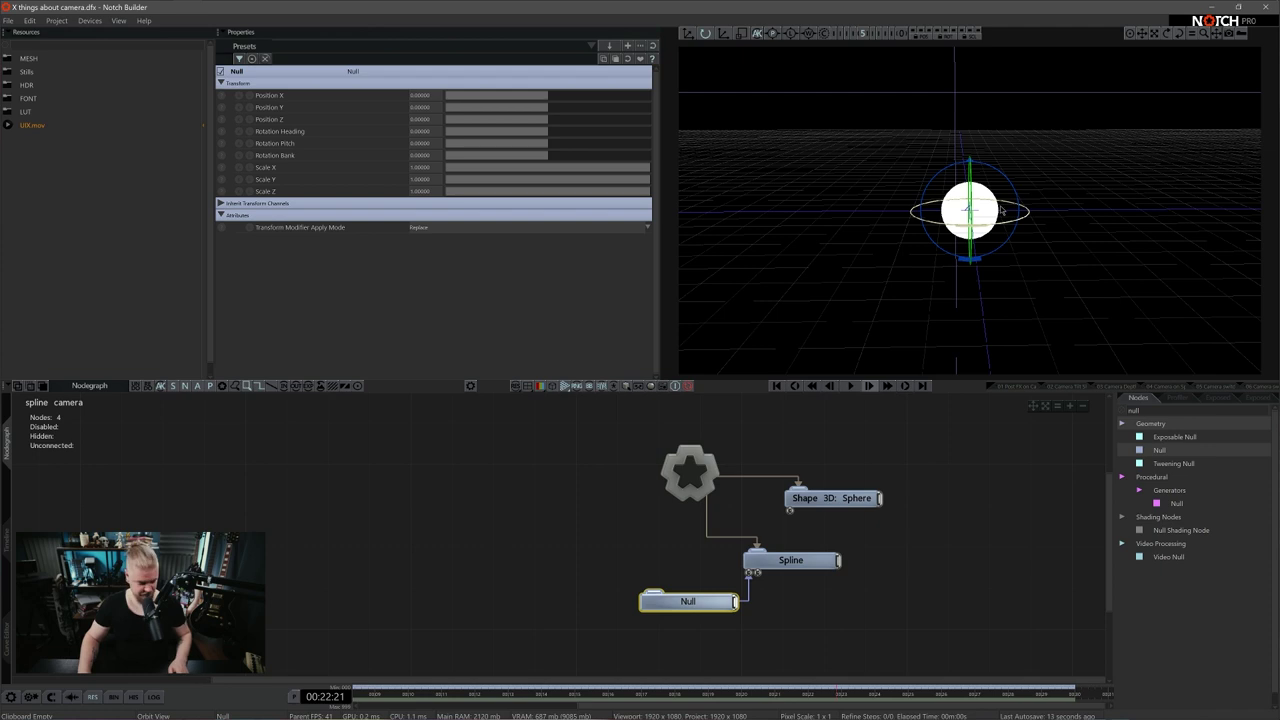
pyautogui.moveTo(1034, 208); pyautogui.dragTo(842, 208)
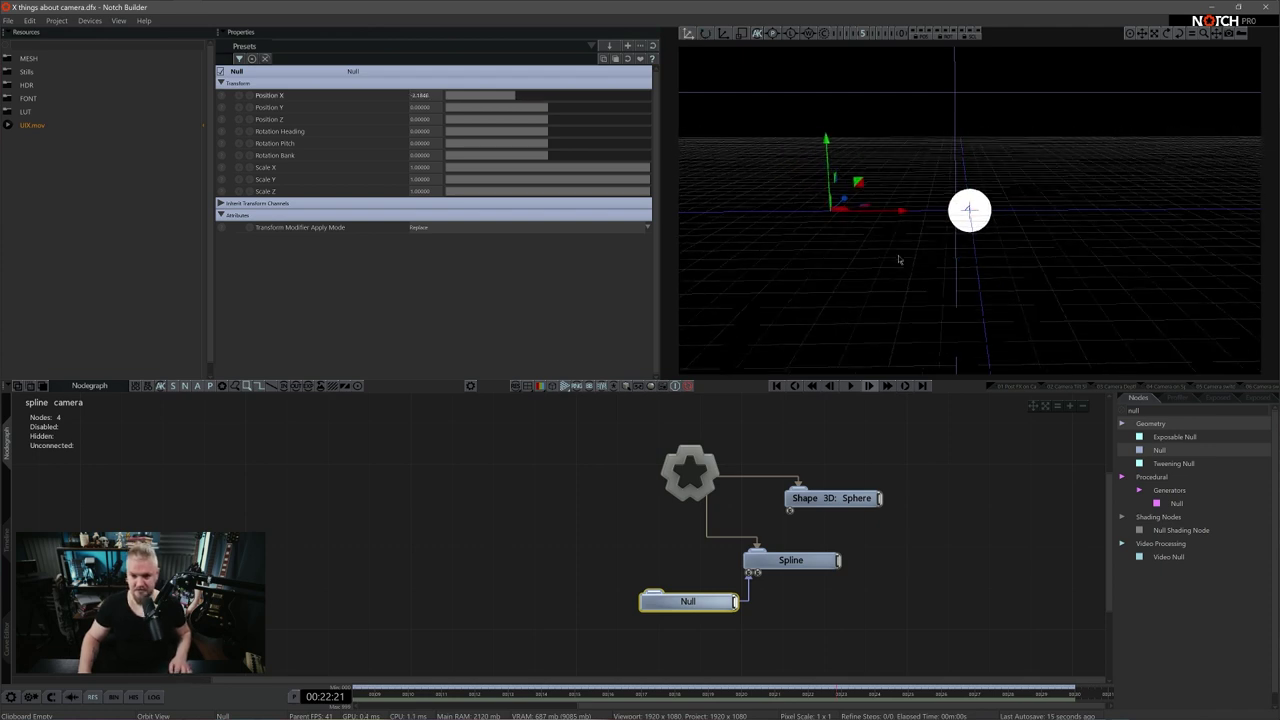
# Duplicate the Null, connect the copy to the Spline, and move it behind the sphere to Z about 2.29
pyautogui.moveTo(753, 630); pyautogui.dragTo(731, 547, button='middle')
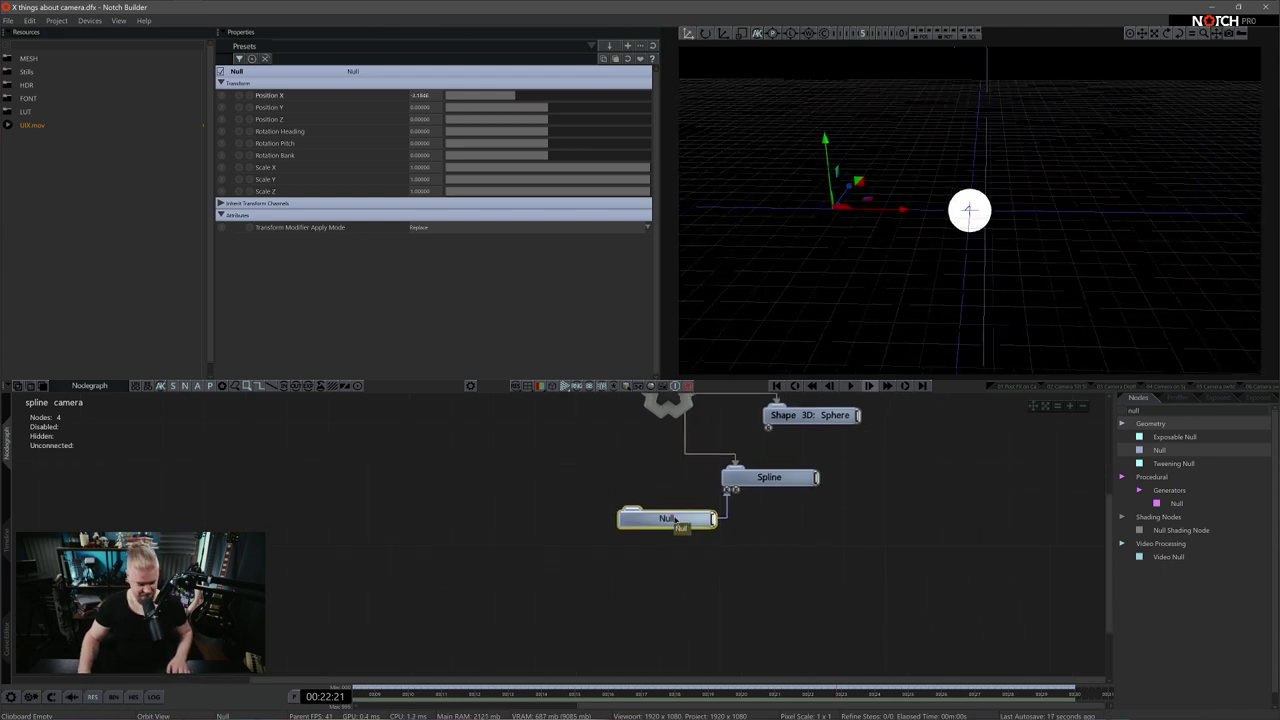
pyautogui.hotkey('ctrl', 'c')
pyautogui.hotkey('ctrl', 'v')
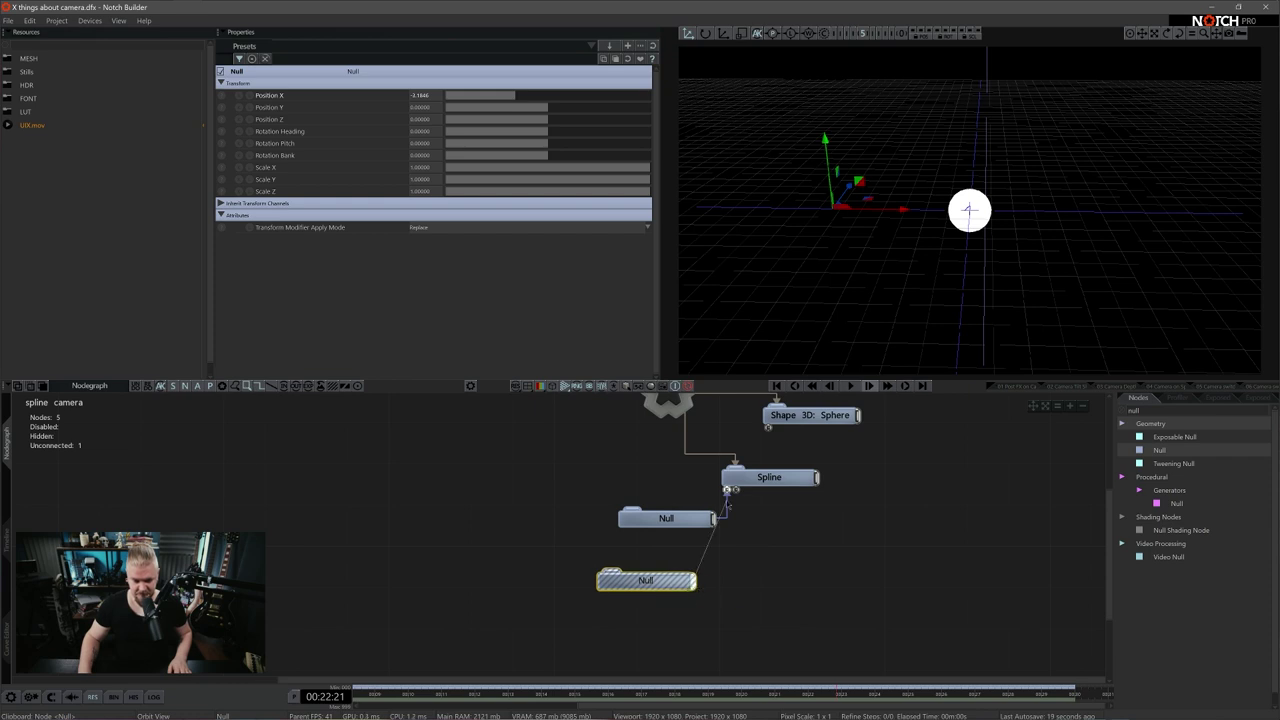
pyautogui.moveTo(728, 504); pyautogui.dragTo(730, 490)
pyautogui.moveTo(878, 287); pyautogui.dragTo(875, 318)
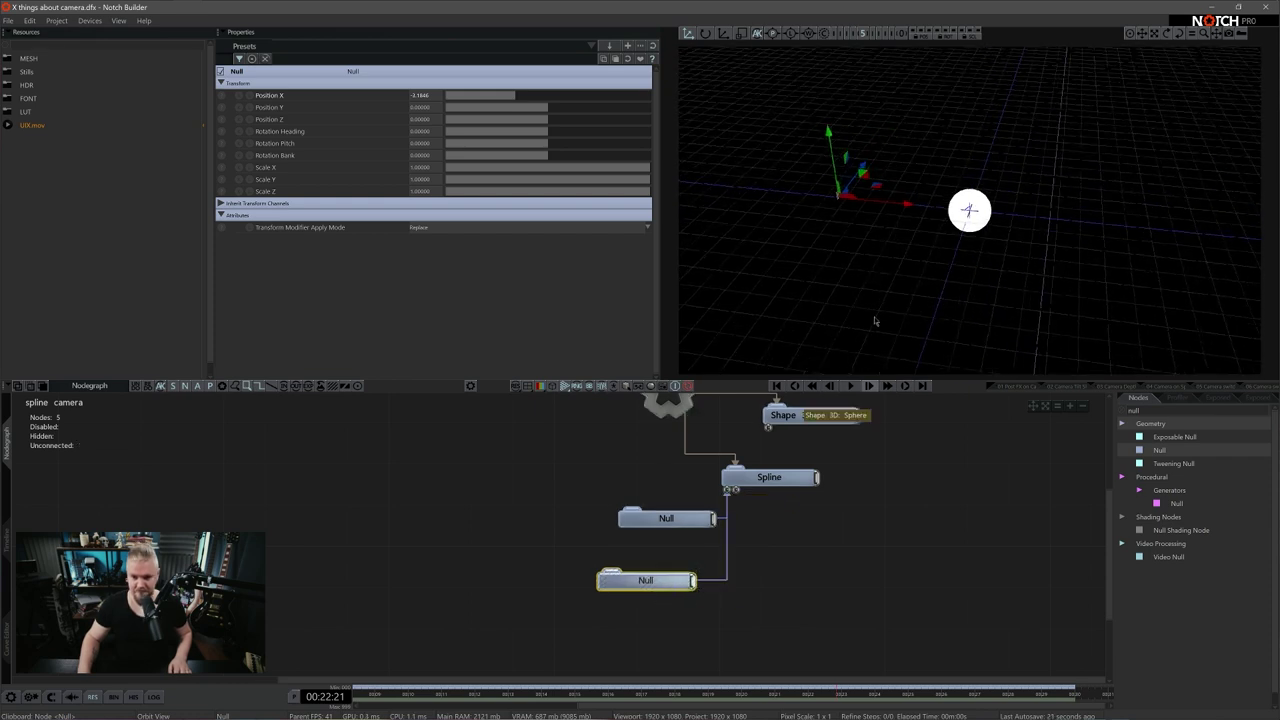
pyautogui.moveTo(878, 185); pyautogui.dragTo(1065, 125)
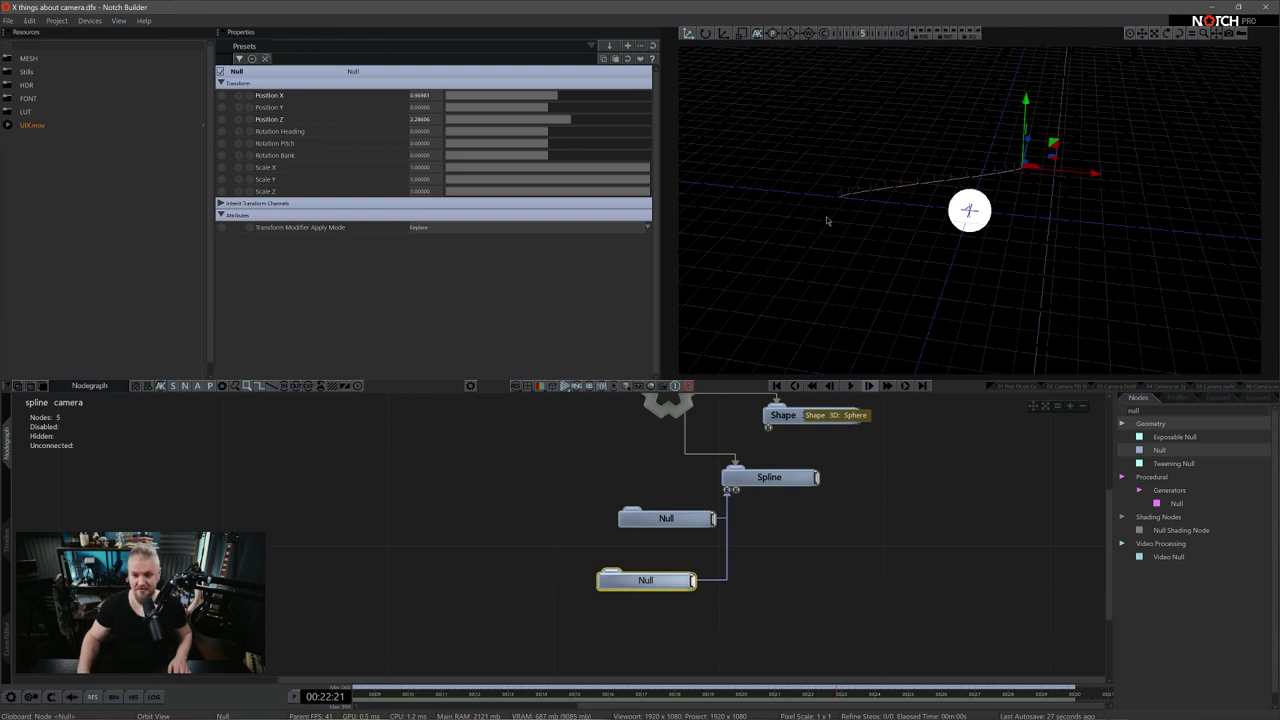
# Rotate the second Null's heading to about 158 degrees to bend the spline around the sphere
pyautogui.scroll(3, 1022, 198)
pyautogui.moveTo(1080, 191); pyautogui.dragTo(1060, 226, button='middle')
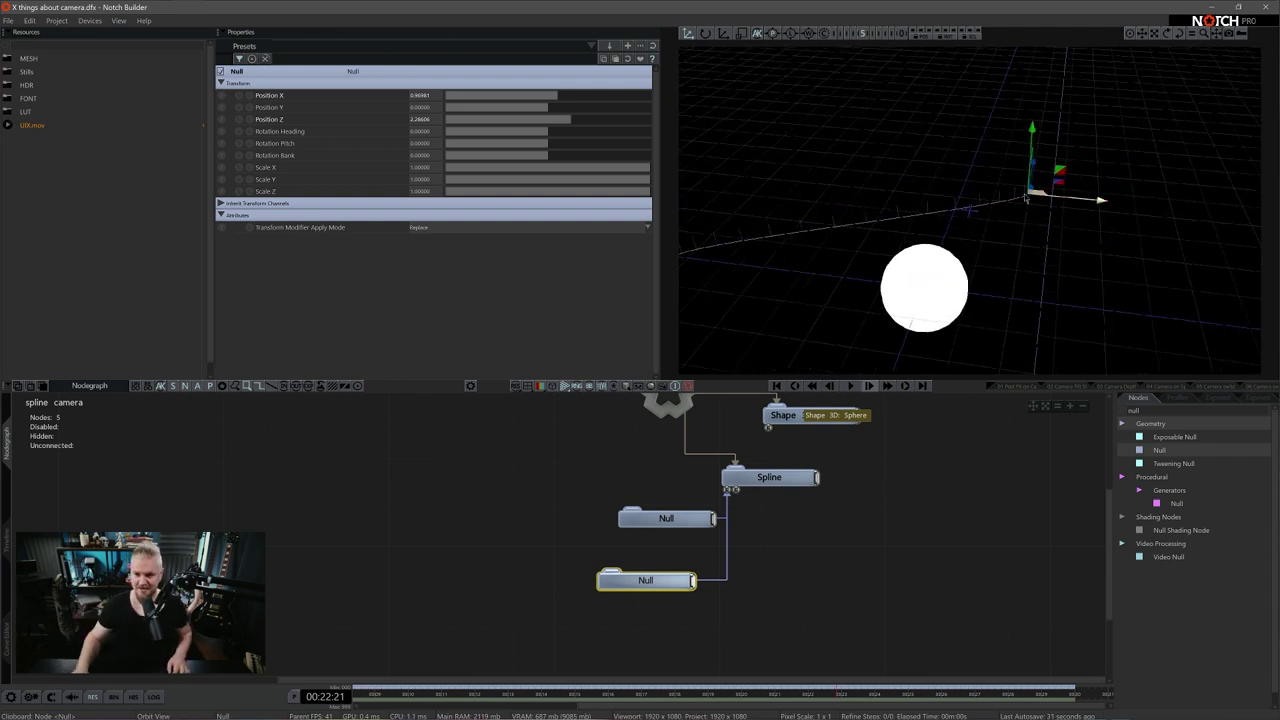
pyautogui.press('r')
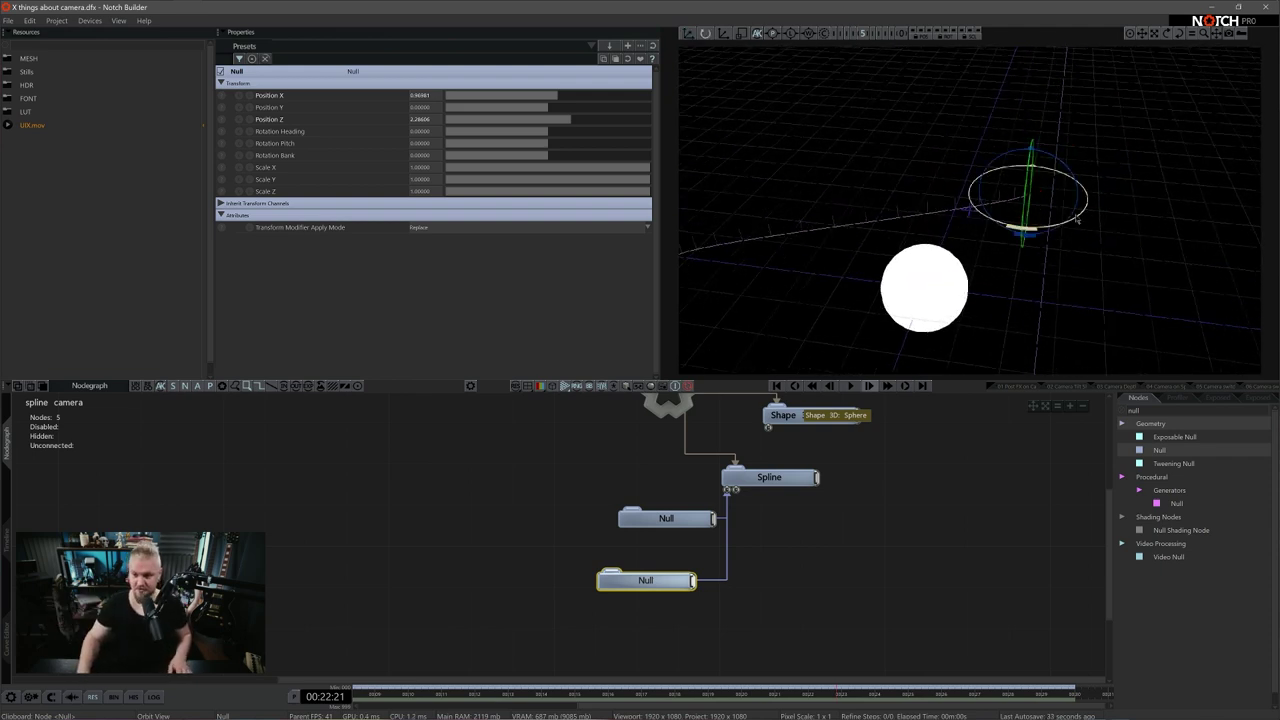
pyautogui.moveTo(921, 243); pyautogui.dragTo(935, 251)
pyautogui.moveTo(972, 305); pyautogui.dragTo(980, 240, button='middle')
pyautogui.scroll(-2, 980, 240)
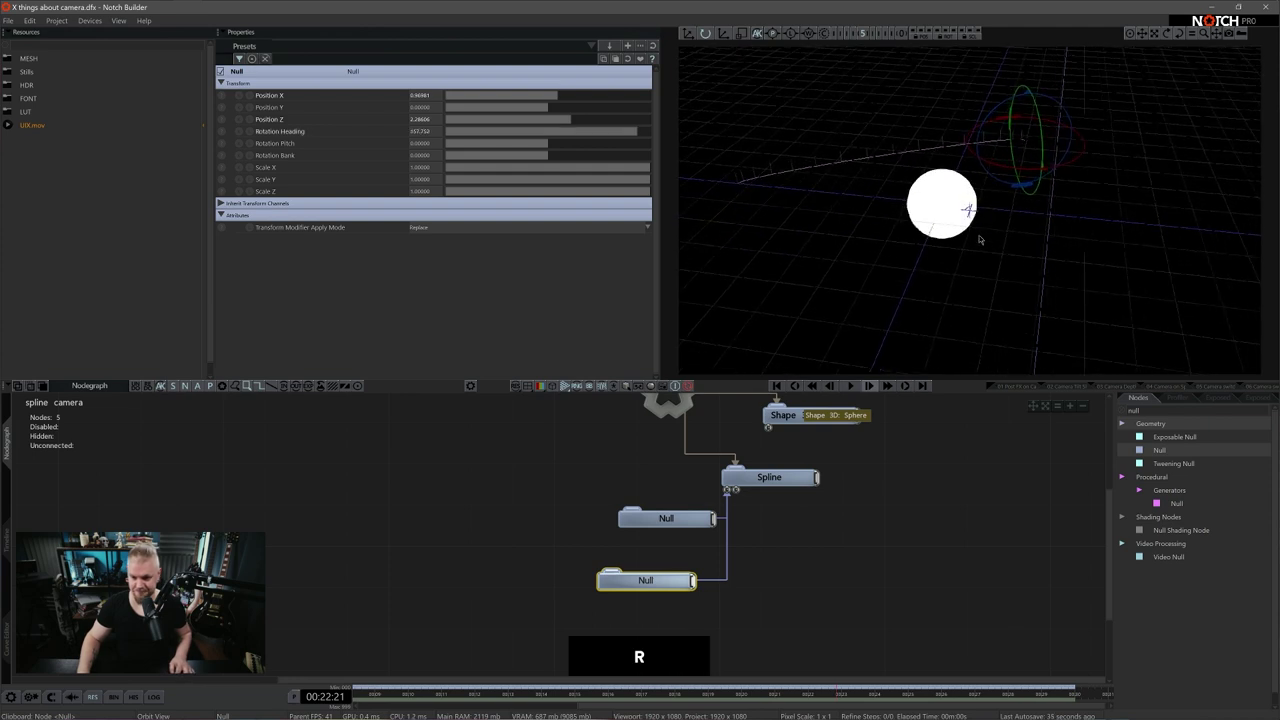
# Align the second Null node beneath the first and paste a third Null connected to the Spline
pyautogui.click(751, 611)
pyautogui.moveTo(665, 582)
pyautogui.mouseDown()
pyautogui.moveTo(686, 582)
pyautogui.moveTo(676, 568)
pyautogui.mouseUp()
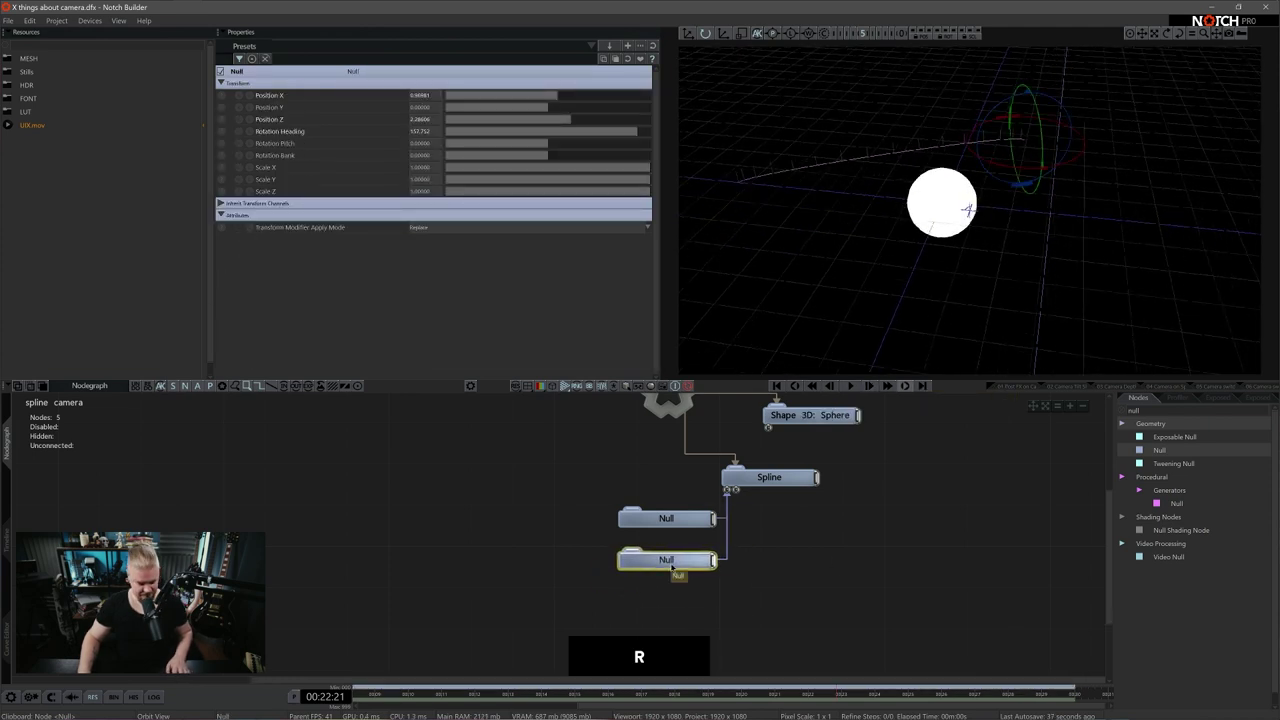
pyautogui.hotkey('ctrl', 'v')
pyautogui.moveTo(783, 589); pyautogui.dragTo(731, 490)
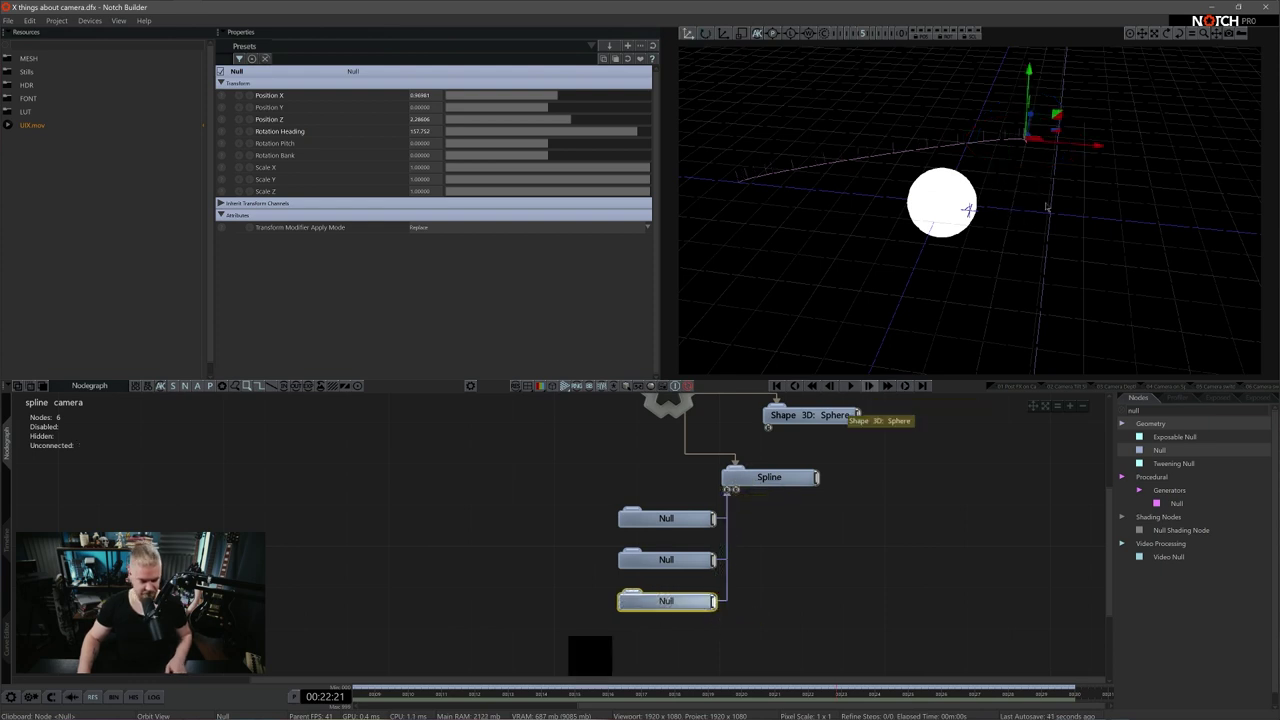
# Move the third Null to about X 1.79, Z -1.89 and rotate its heading to about 266 degrees
pyautogui.moveTo(1037, 112); pyautogui.dragTo(1091, 326)
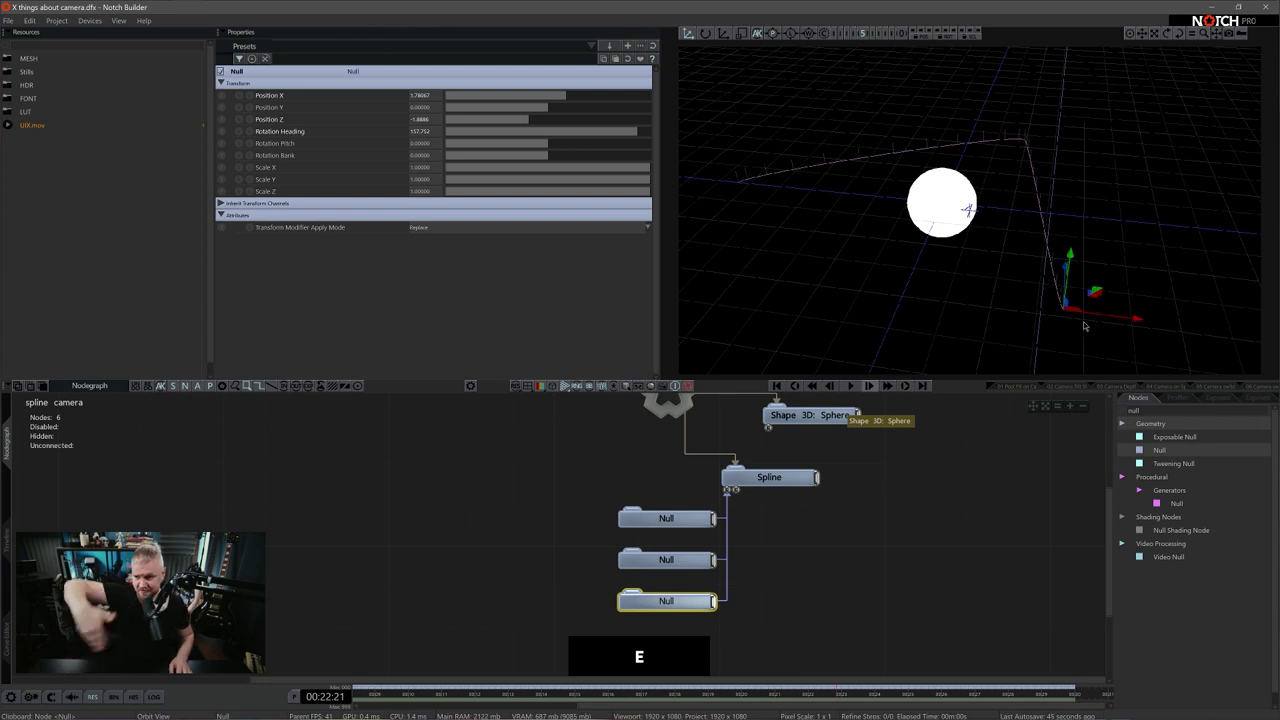
pyautogui.press('e')
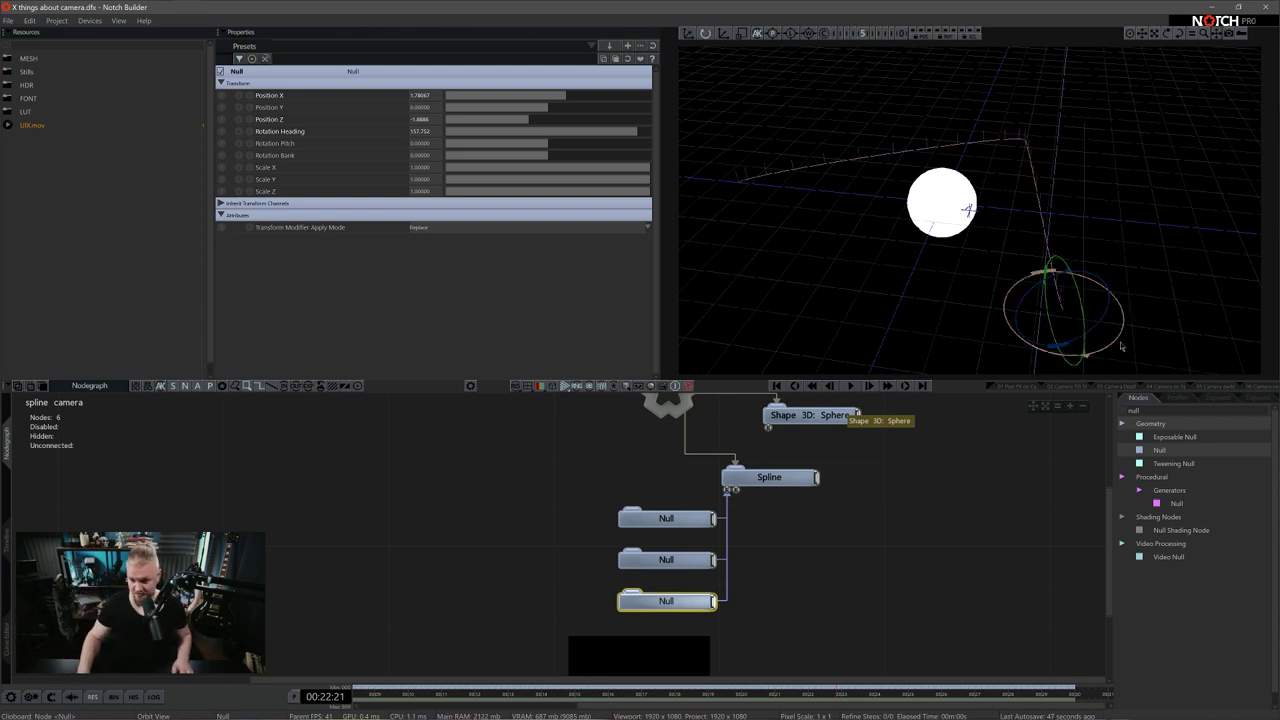
pyautogui.moveTo(1119, 341); pyautogui.dragTo(1010, 373)
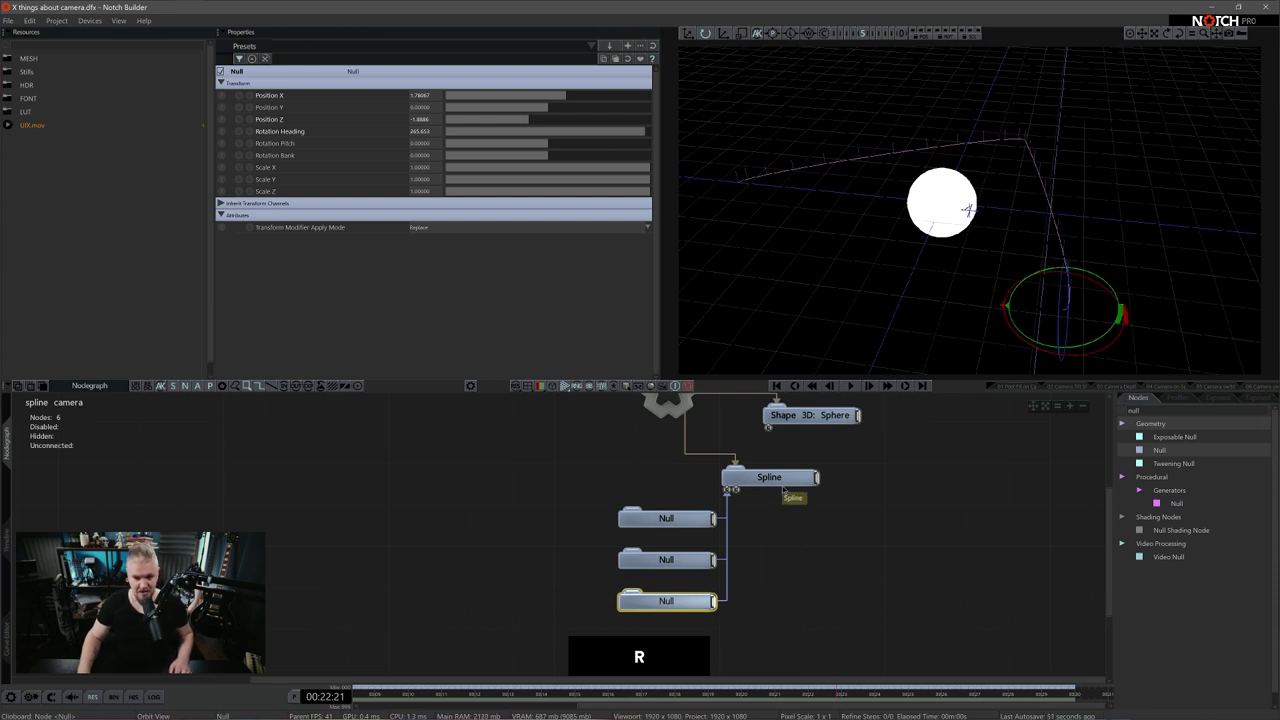
# Enable Looping on the Spline node to close the path around the sphere, and view it from above
pyautogui.click(772, 484)
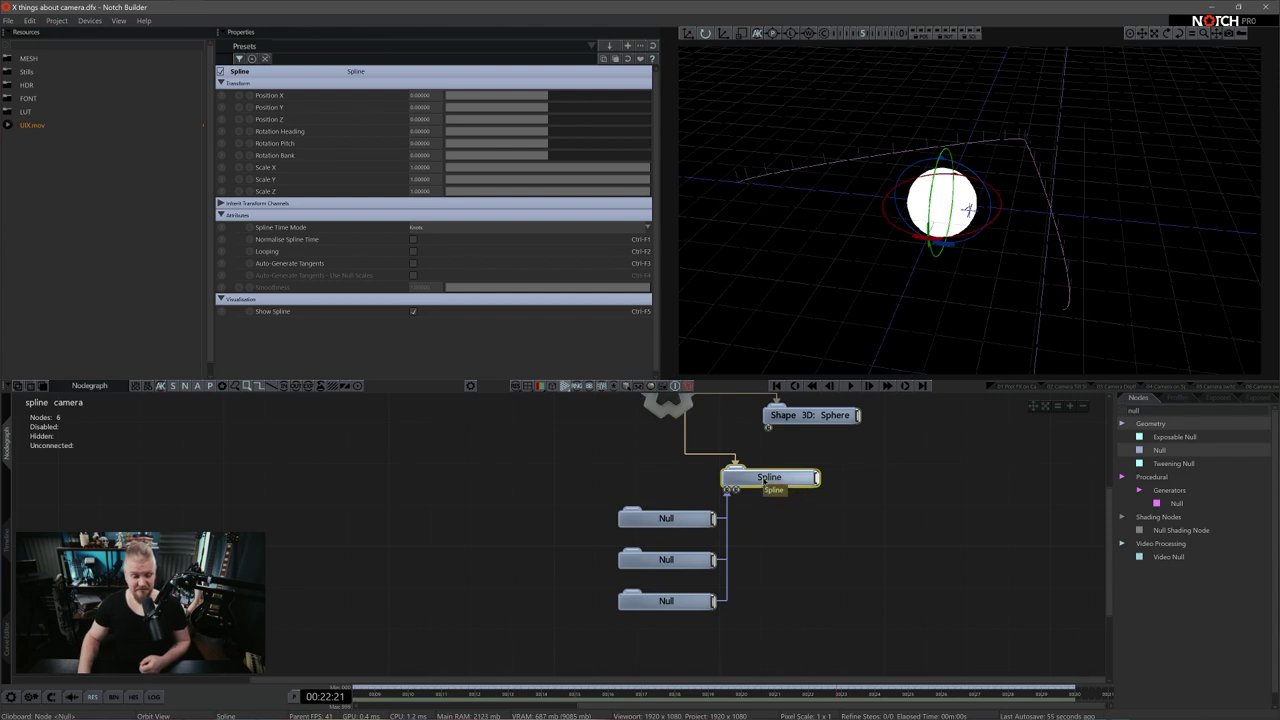
pyautogui.click(413, 251)
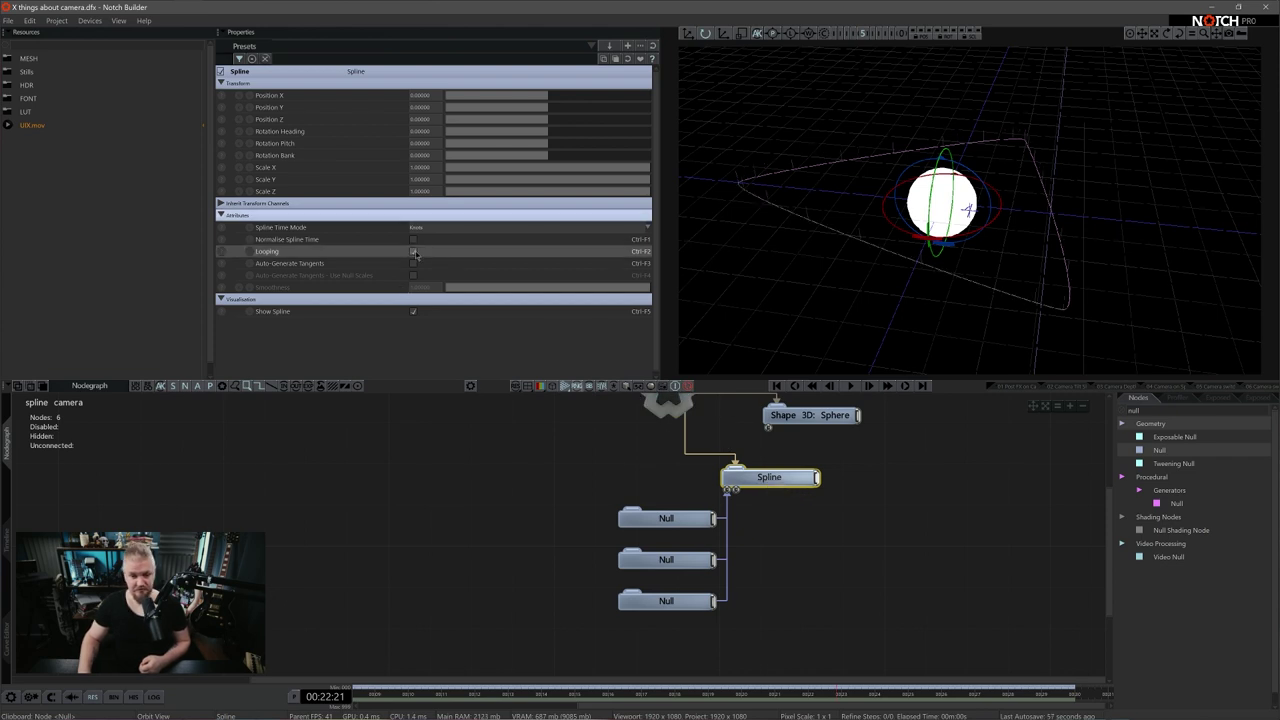
pyautogui.moveTo(1022, 291); pyautogui.dragTo(998, 310)
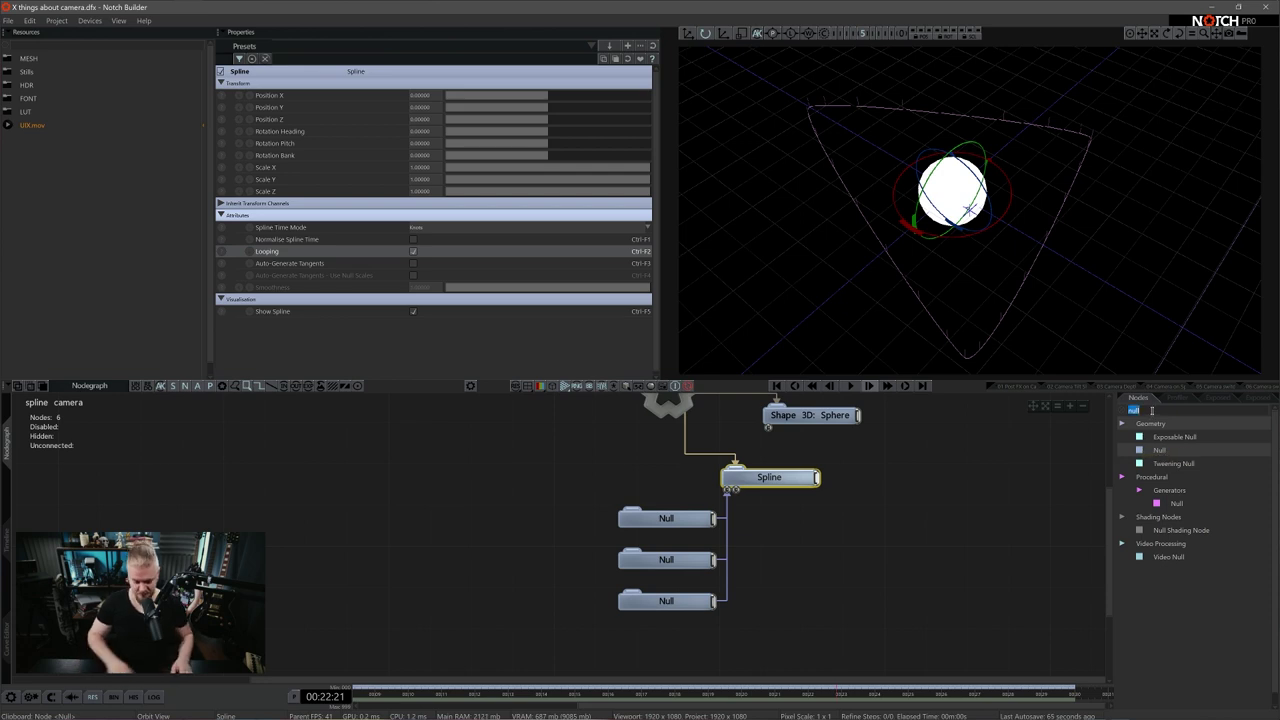
# Find the Spline Follower node and add it to the graph, connected to the root
pyautogui.write('spli')
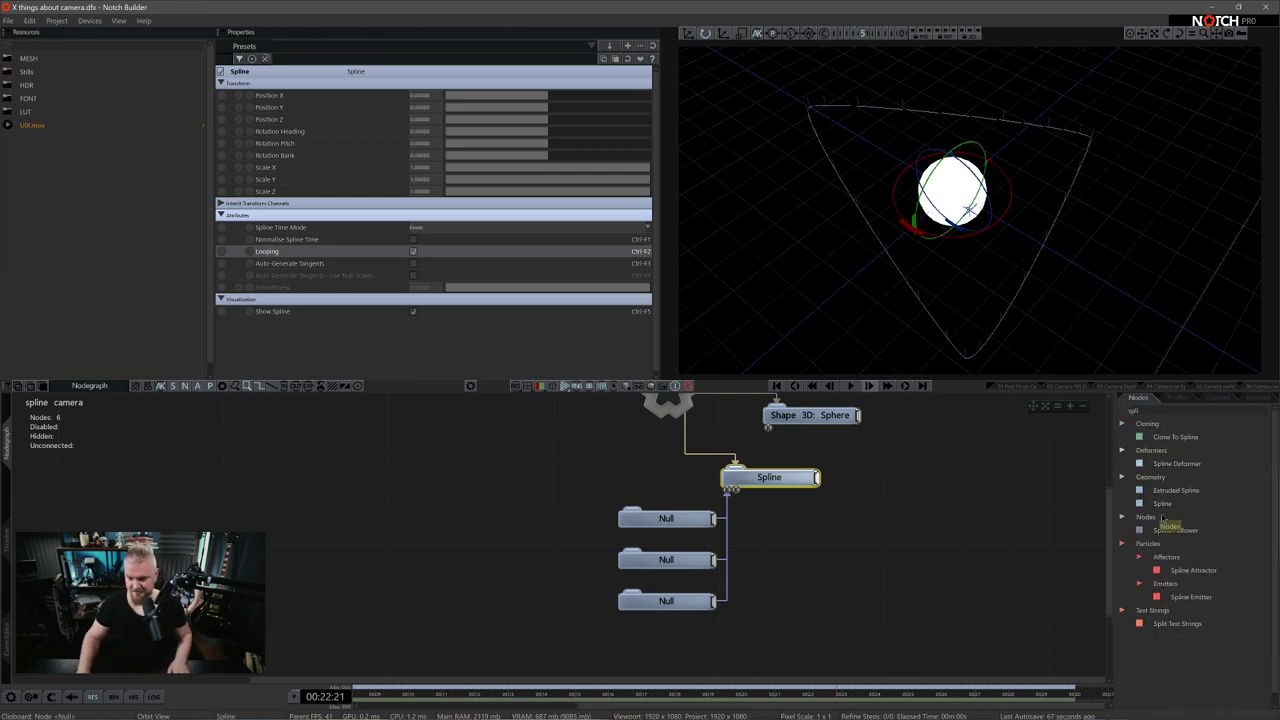
pyautogui.moveTo(1163, 517); pyautogui.dragTo(935, 478)
pyautogui.hotkey('ctrl', 'r')
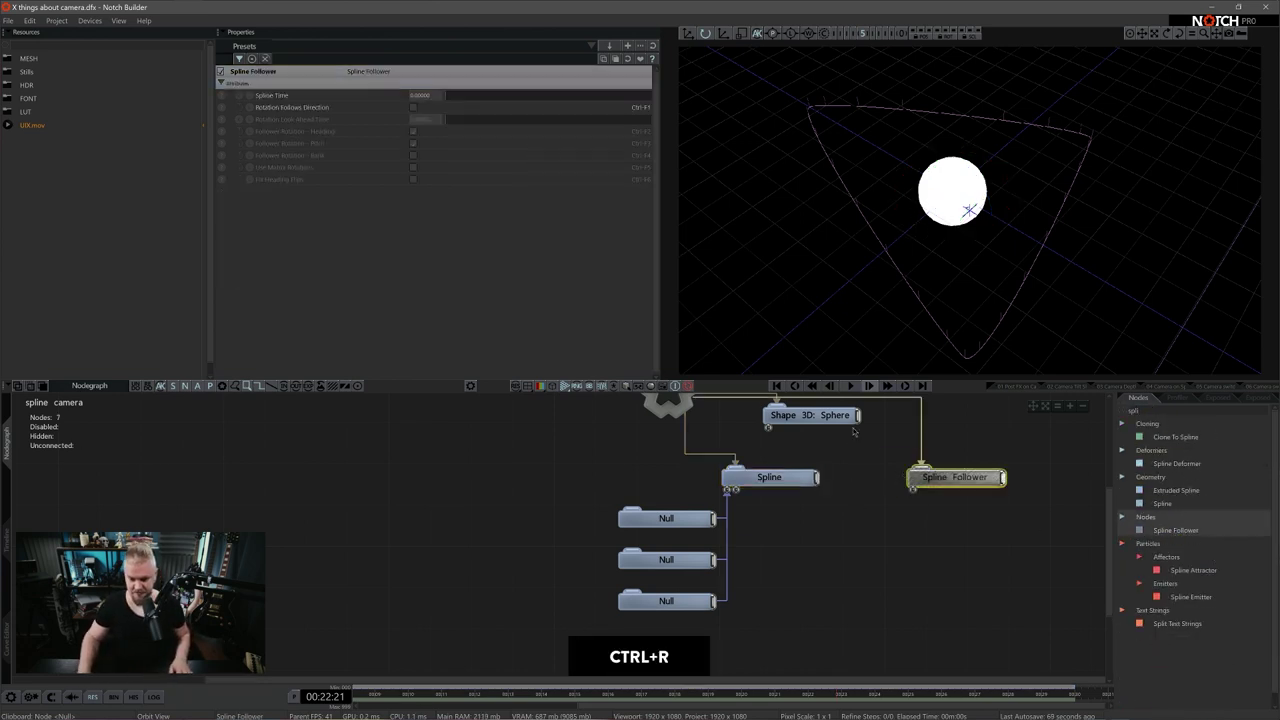
# Rearrange the Shape 3D, Spline and Spline Follower nodes, and connect the Spline to the follower's Spline Node input
pyautogui.moveTo(830, 418); pyautogui.dragTo(1098, 418)
pyautogui.moveTo(786, 482); pyautogui.dragTo(800, 506)
pyautogui.moveTo(944, 480); pyautogui.dragTo(882, 459)
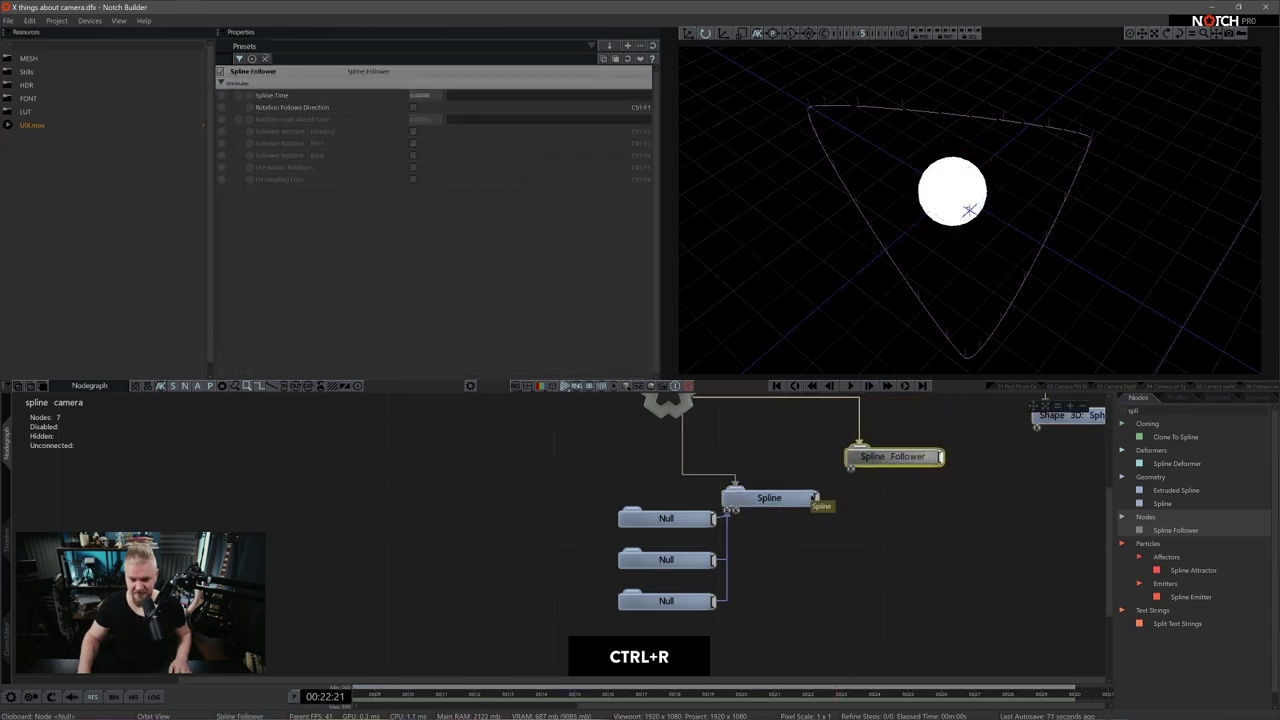
pyautogui.moveTo(815, 498); pyautogui.dragTo(850, 469)
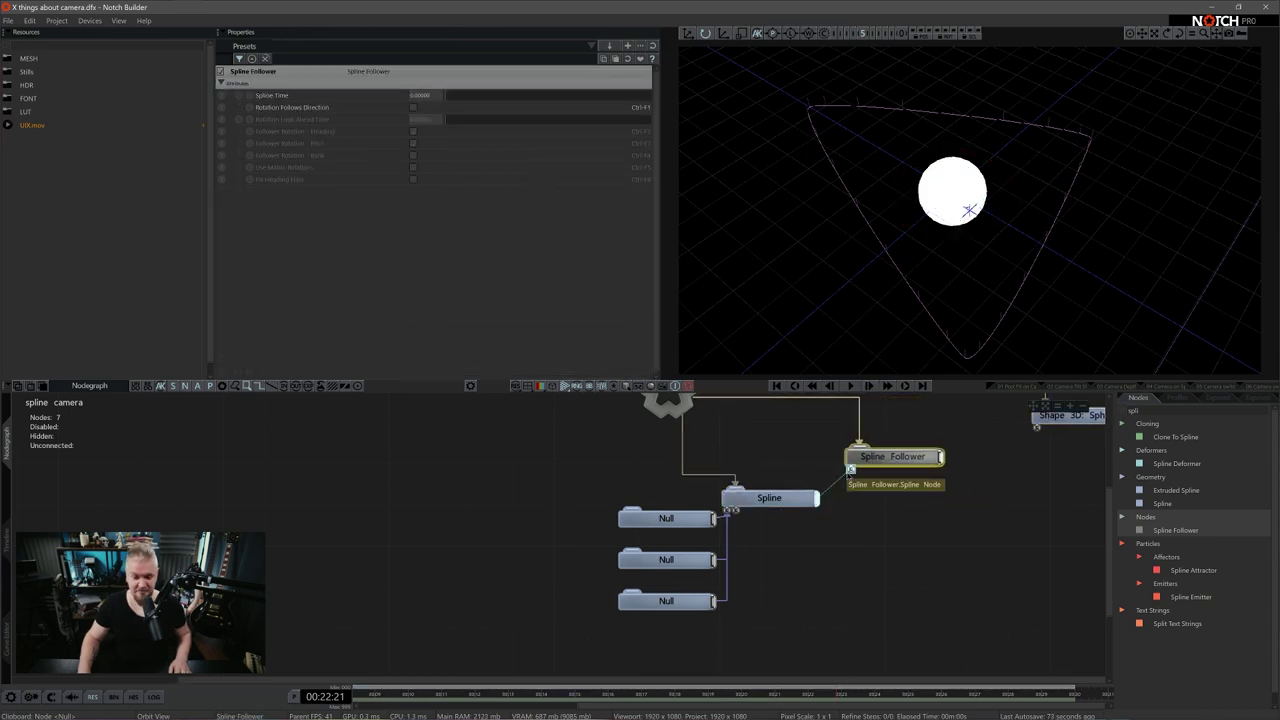
pyautogui.moveTo(850, 469); pyautogui.dragTo(850, 470)
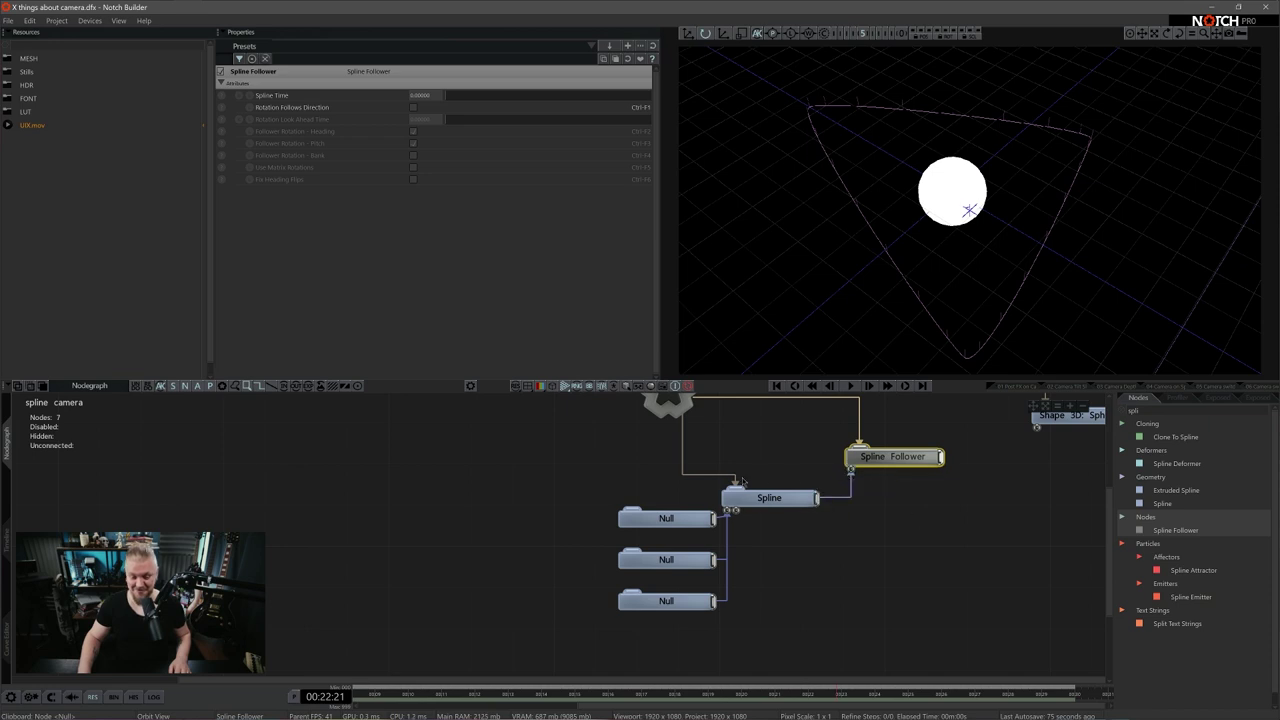
pyautogui.moveTo(917, 508); pyautogui.dragTo(806, 508, button='middle')
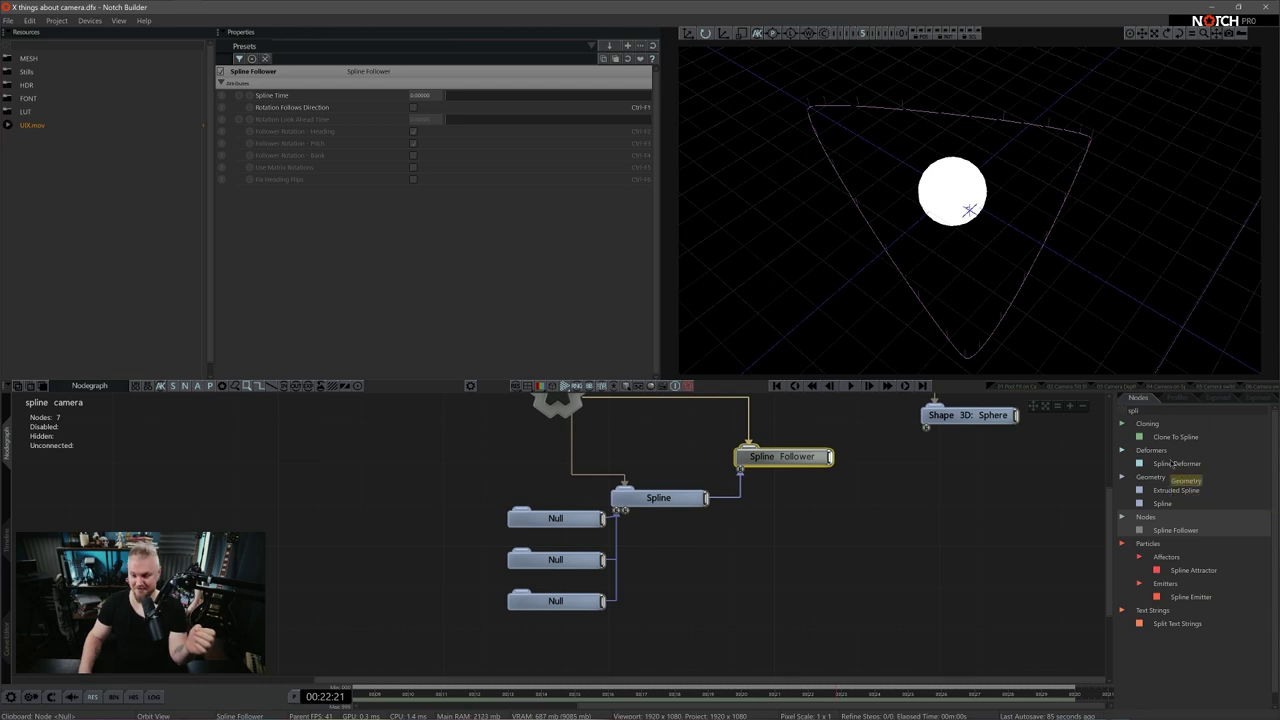
# Attach a Shape 3D sphere to the Spline Follower, try moving it with Spline Time, and undo the time change
pyautogui.write('shape')
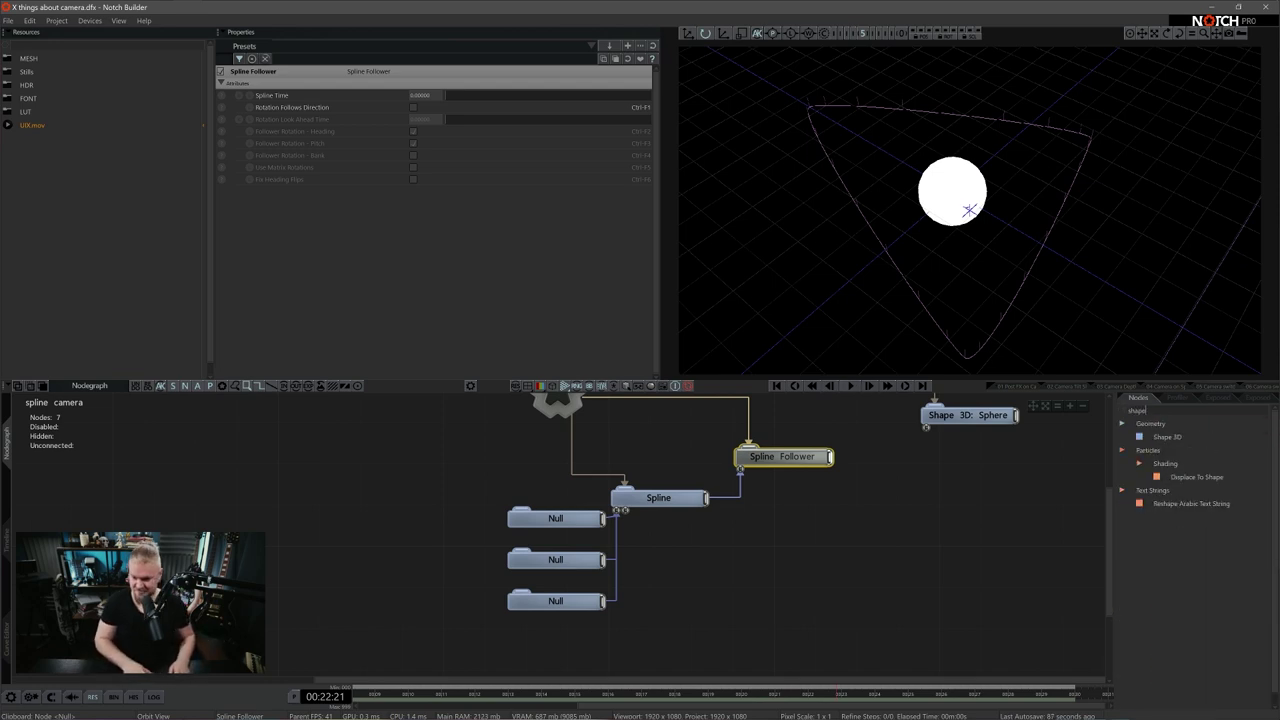
pyautogui.moveTo(856, 477); pyautogui.dragTo(907, 478)
pyautogui.click(806, 459)
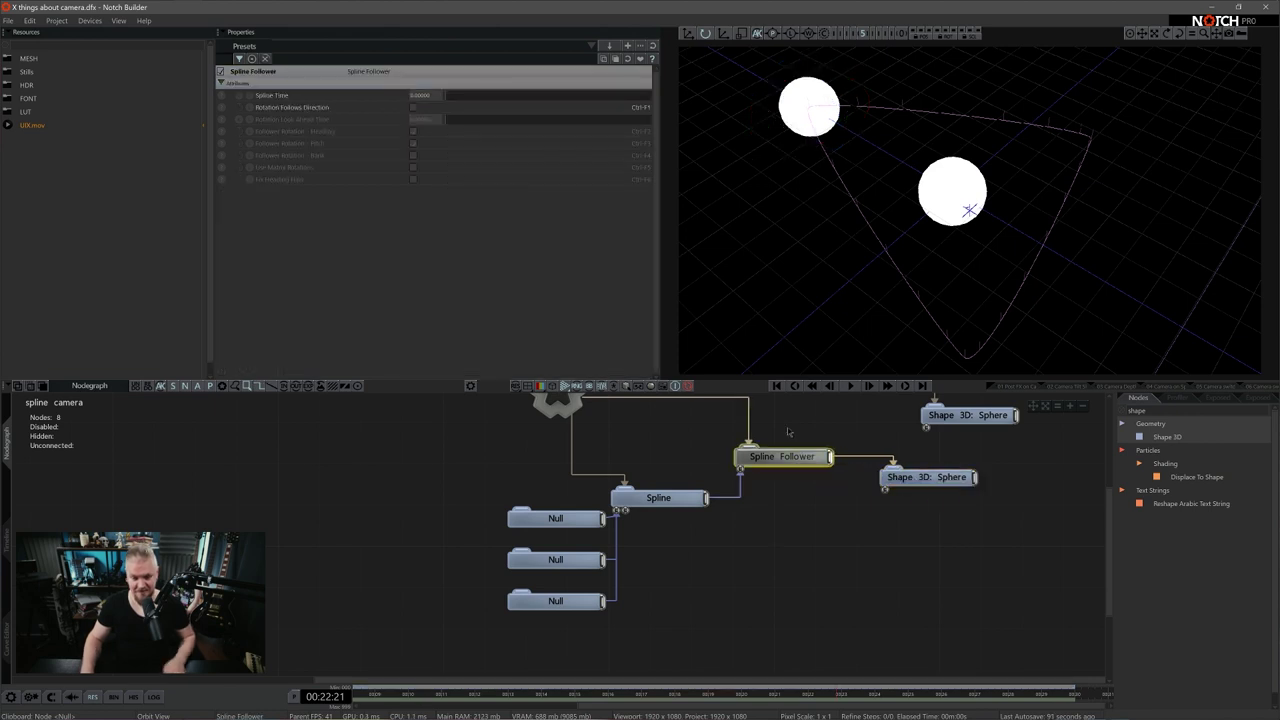
pyautogui.moveTo(456, 96); pyautogui.dragTo(549, 153)
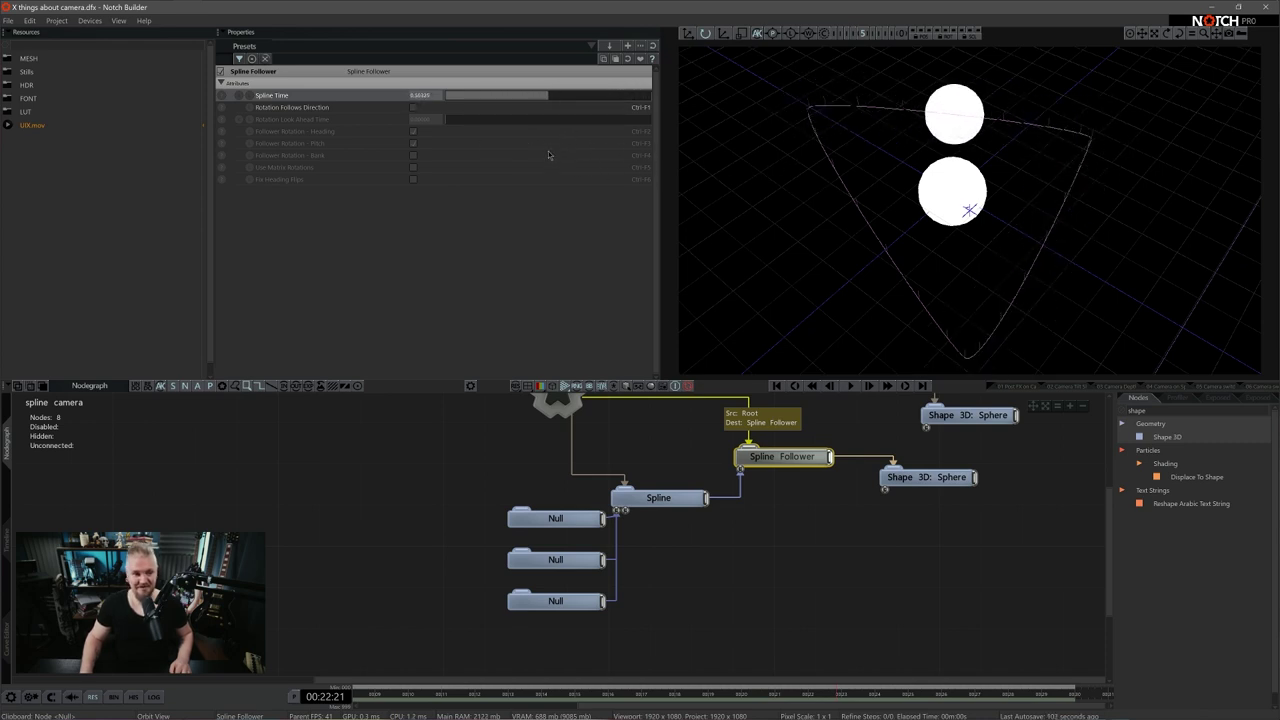
pyautogui.hotkey('ctrl', 'z')
# Replace the Shape 3D sphere under the Spline Follower with a Camera node
pyautogui.click(940, 477)
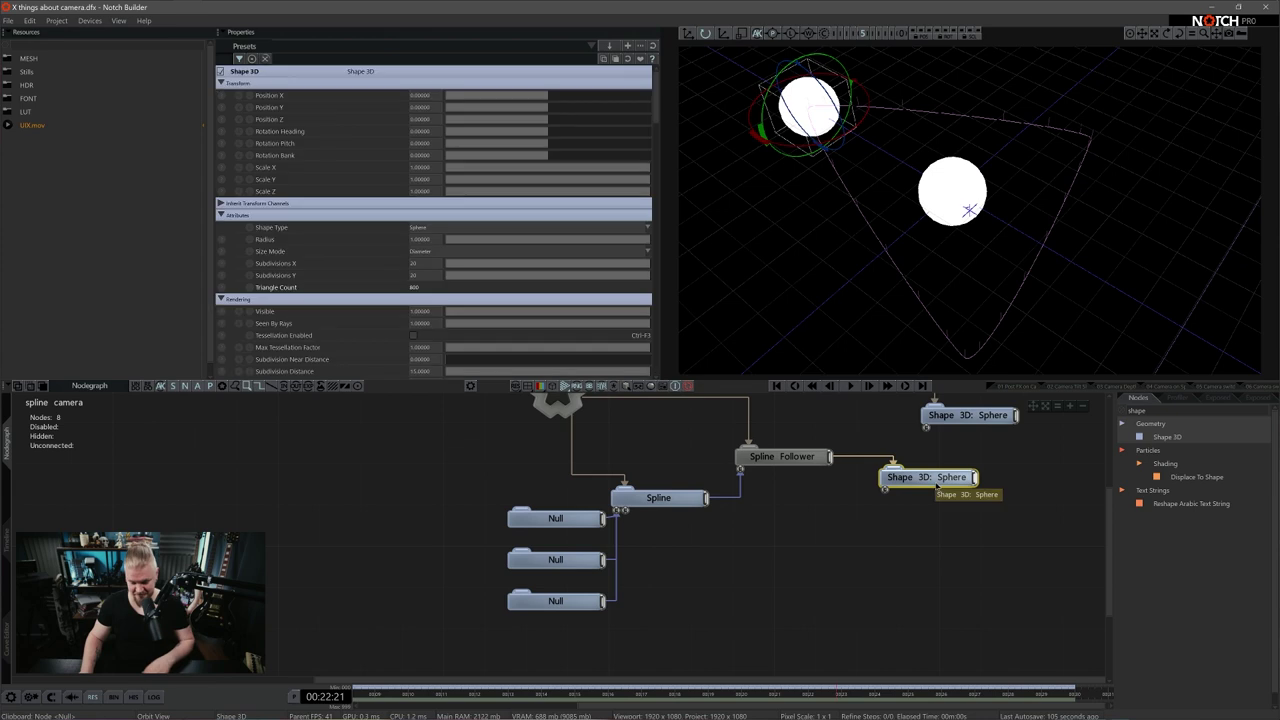
pyautogui.press('Delete')
pyautogui.write('camera')
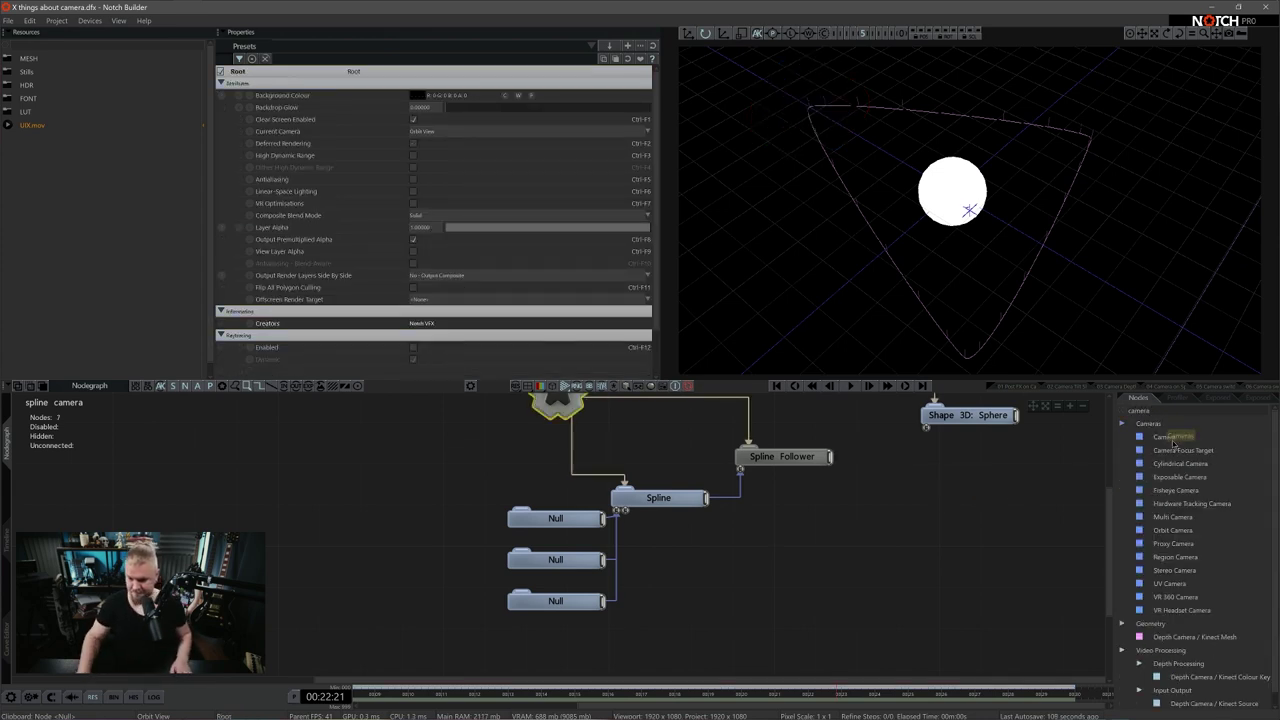
pyautogui.moveTo(1164, 437); pyautogui.dragTo(880, 480)
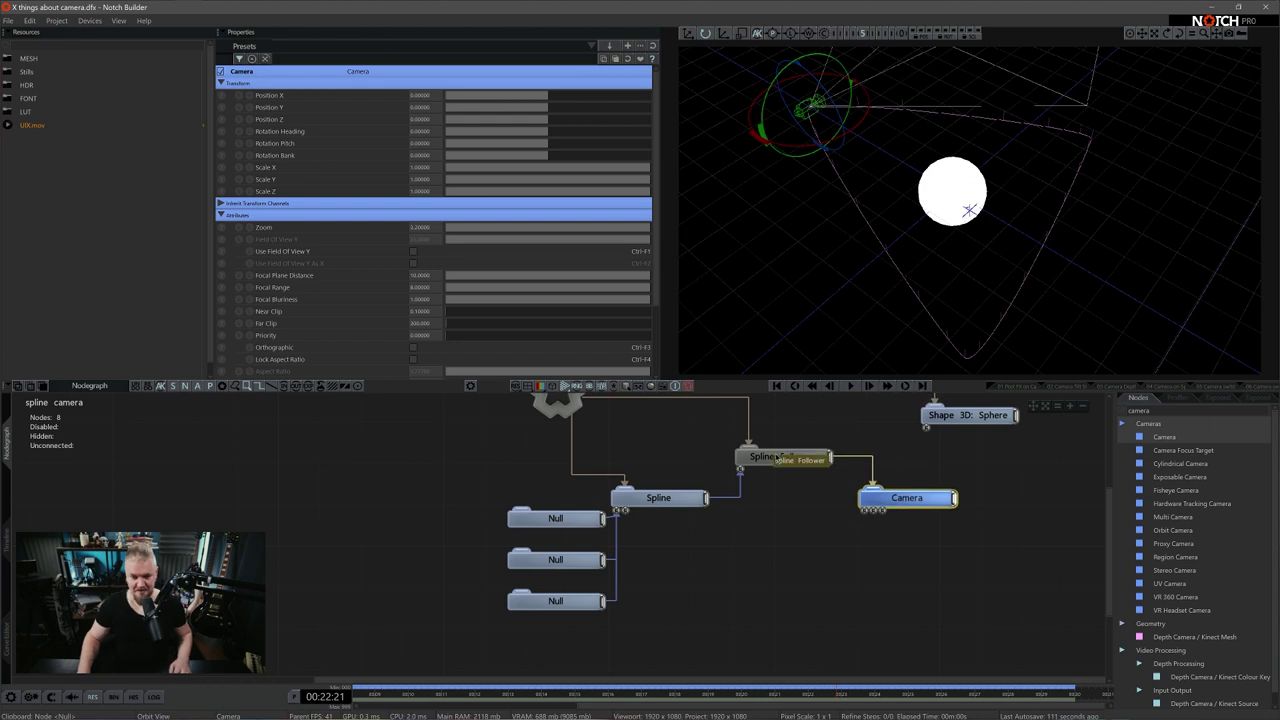
# Select the Spline Follower and Camera together and vary Spline Time to test the camera's travel along the spline
pyautogui.moveTo(780, 432); pyautogui.dragTo(910, 536)
pyautogui.moveTo(459, 97); pyautogui.dragTo(772, 143)
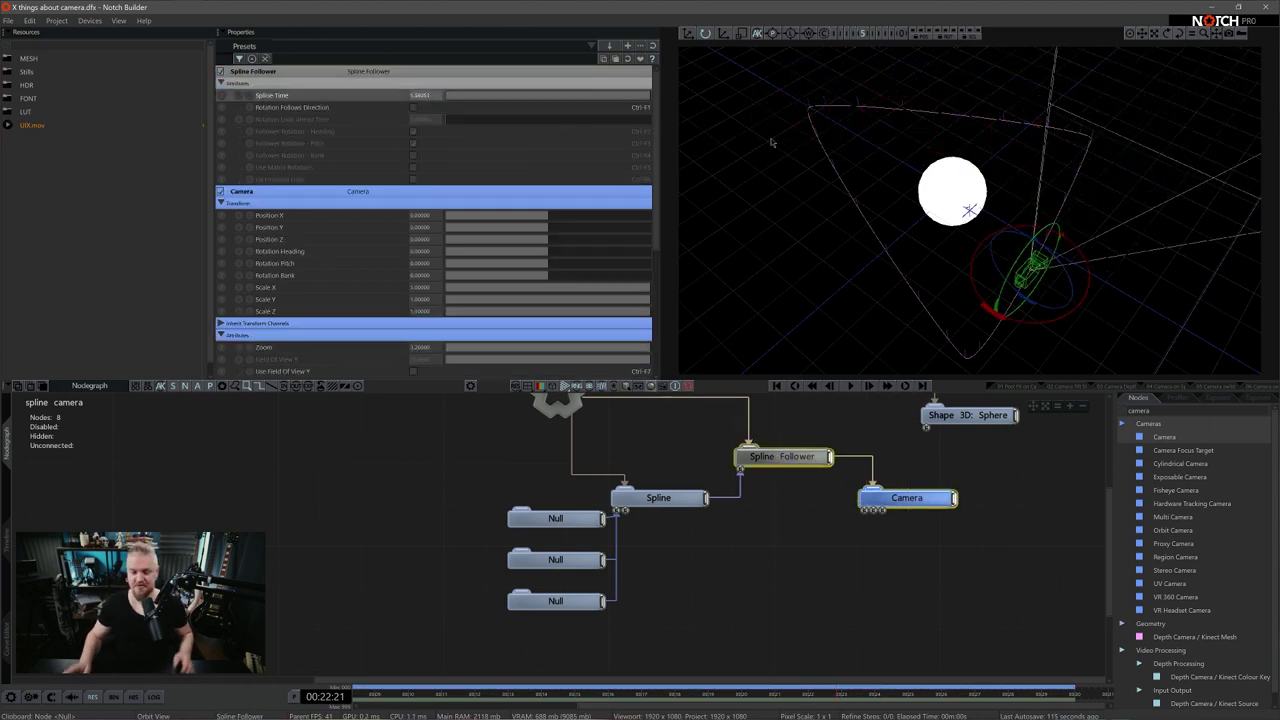
pyautogui.moveTo(650, 98); pyautogui.dragTo(466, 102)
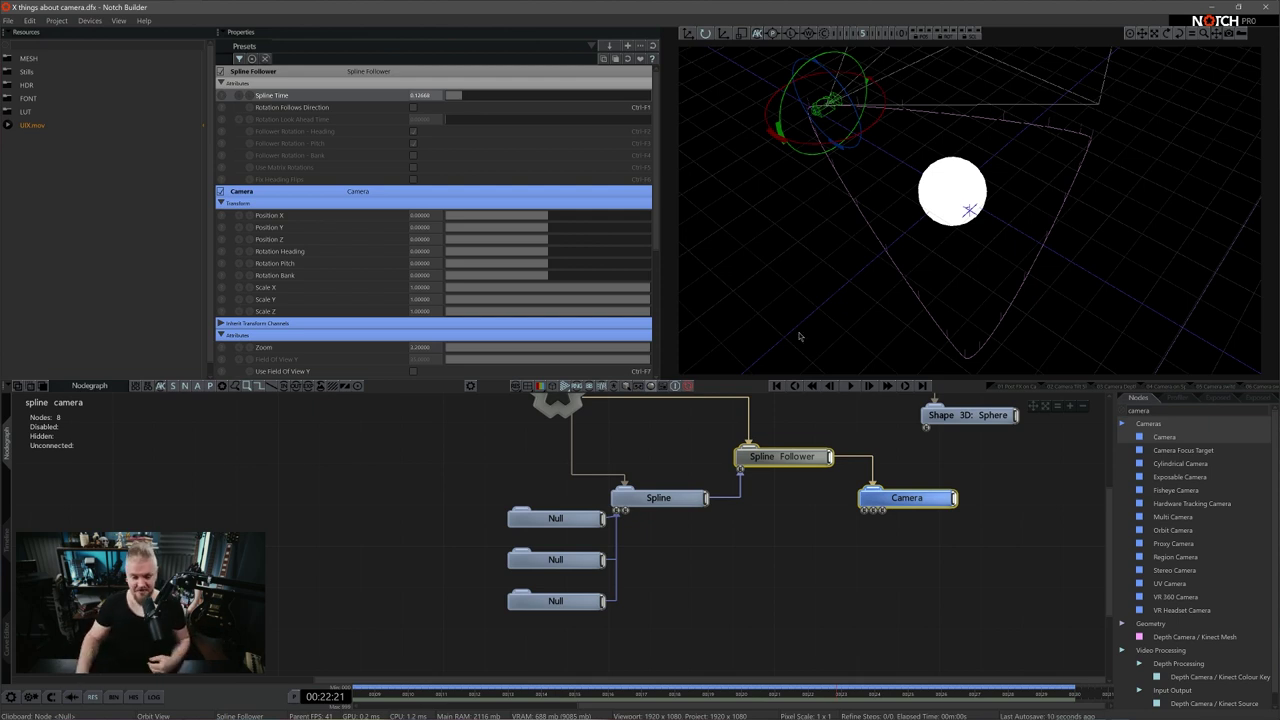
# Enable Rotation Follows Direction on the Spline Follower, and test it by adjusting Spline Time and Rotation Look Ahead Time to about 0.62
pyautogui.click(790, 457)
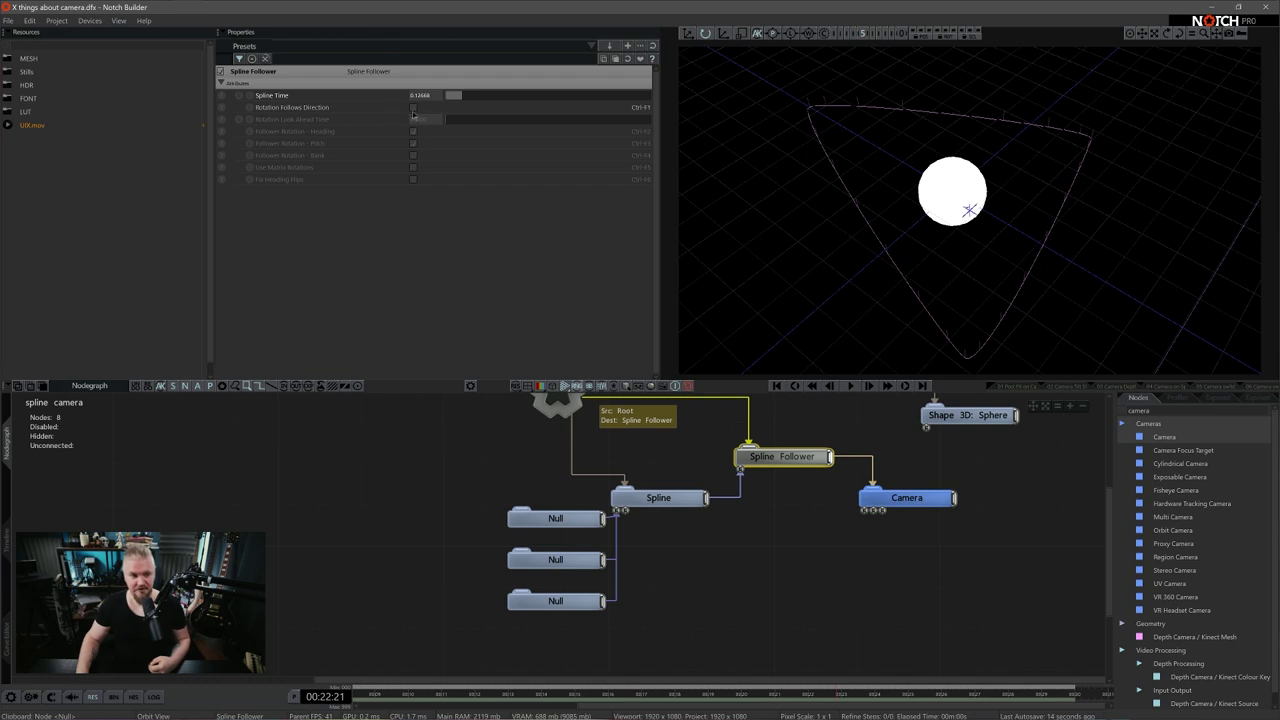
pyautogui.click(413, 108)
pyautogui.moveTo(795, 425); pyautogui.dragTo(928, 523)
pyautogui.moveTo(454, 95); pyautogui.dragTo(803, 535)
pyautogui.click(804, 452)
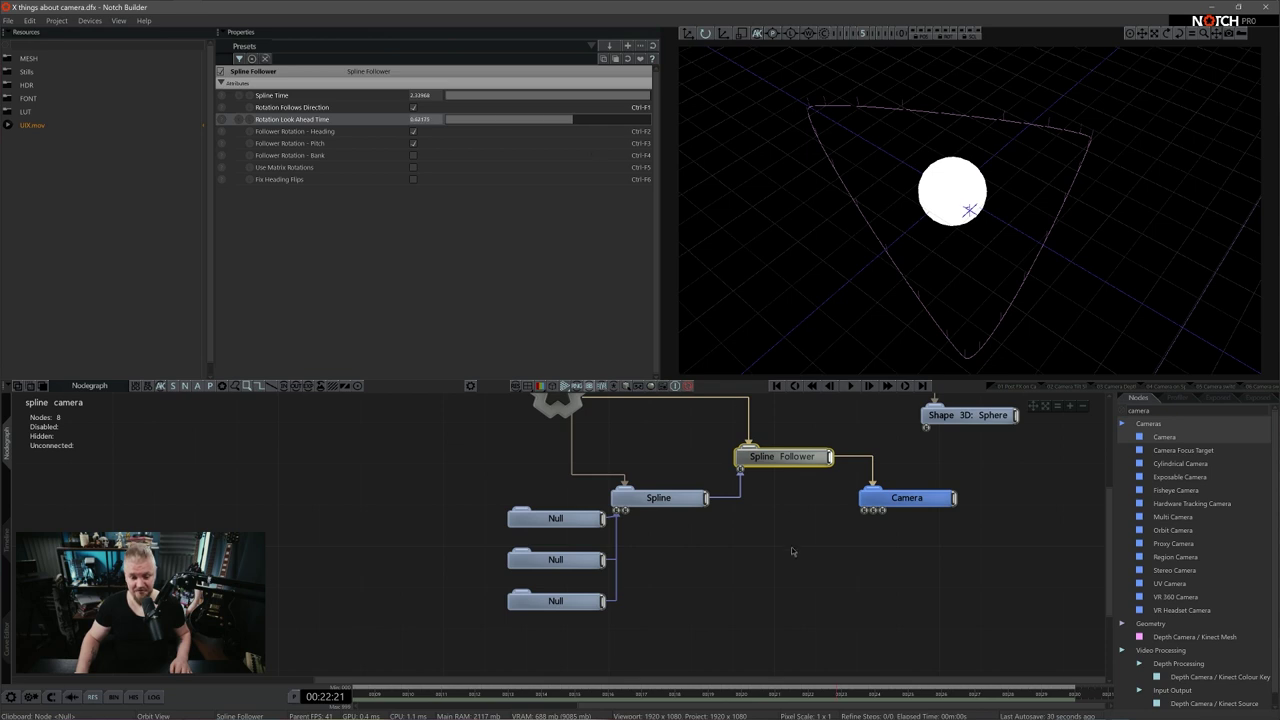
# Vary Spline Time with the Spline Follower and Camera selected, and preview the motion through the scene camera
pyautogui.moveTo(803, 551); pyautogui.dragTo(890, 463)
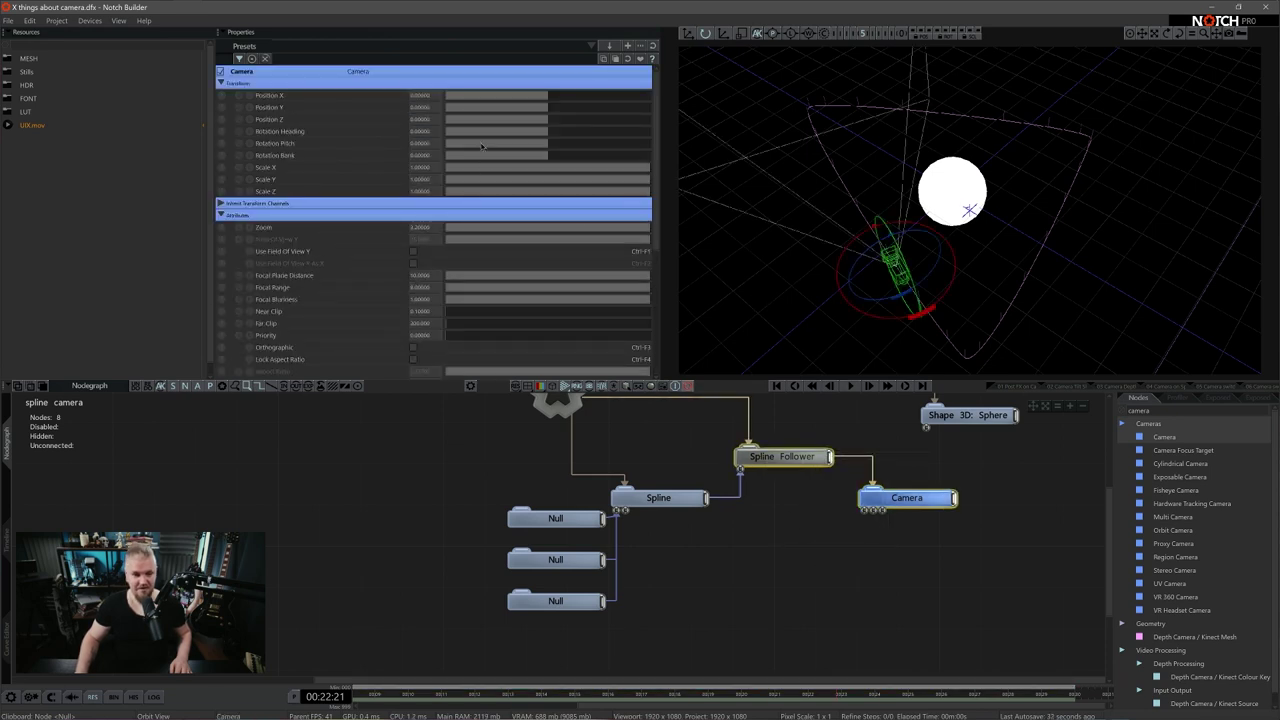
pyautogui.moveTo(806, 507); pyautogui.dragTo(883, 426)
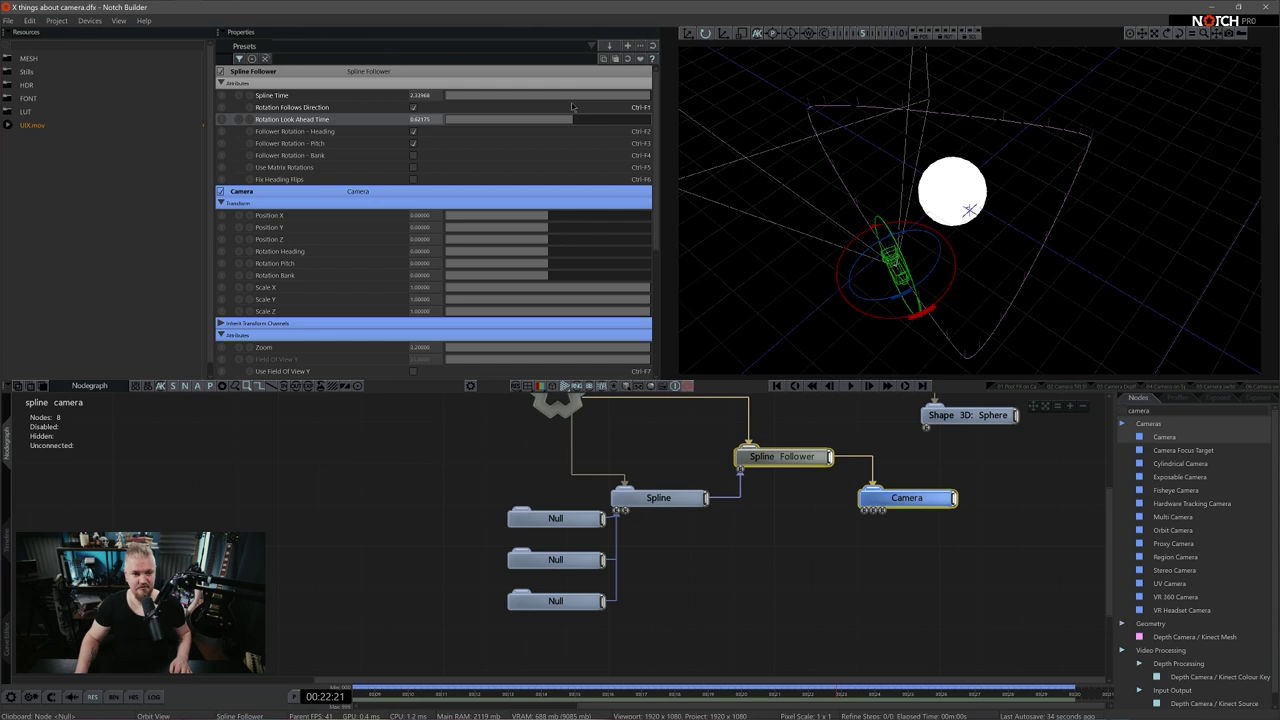
pyautogui.moveTo(612, 96); pyautogui.dragTo(706, 123)
pyautogui.press('0')
pyautogui.press('space')
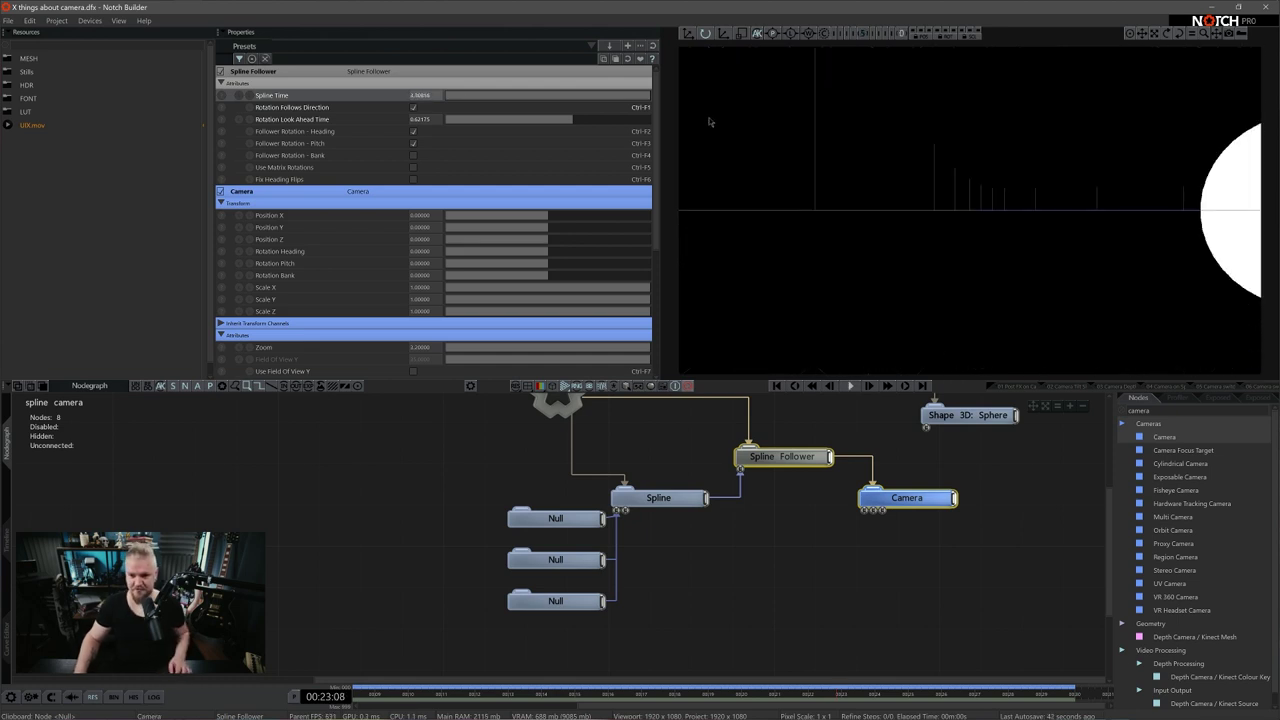
# Add a Continuous Modifier driving the Spline Follower's Spline Time and place it below the follower in the nodegraph
pyautogui.click(907, 600)
pyautogui.click(782, 456)
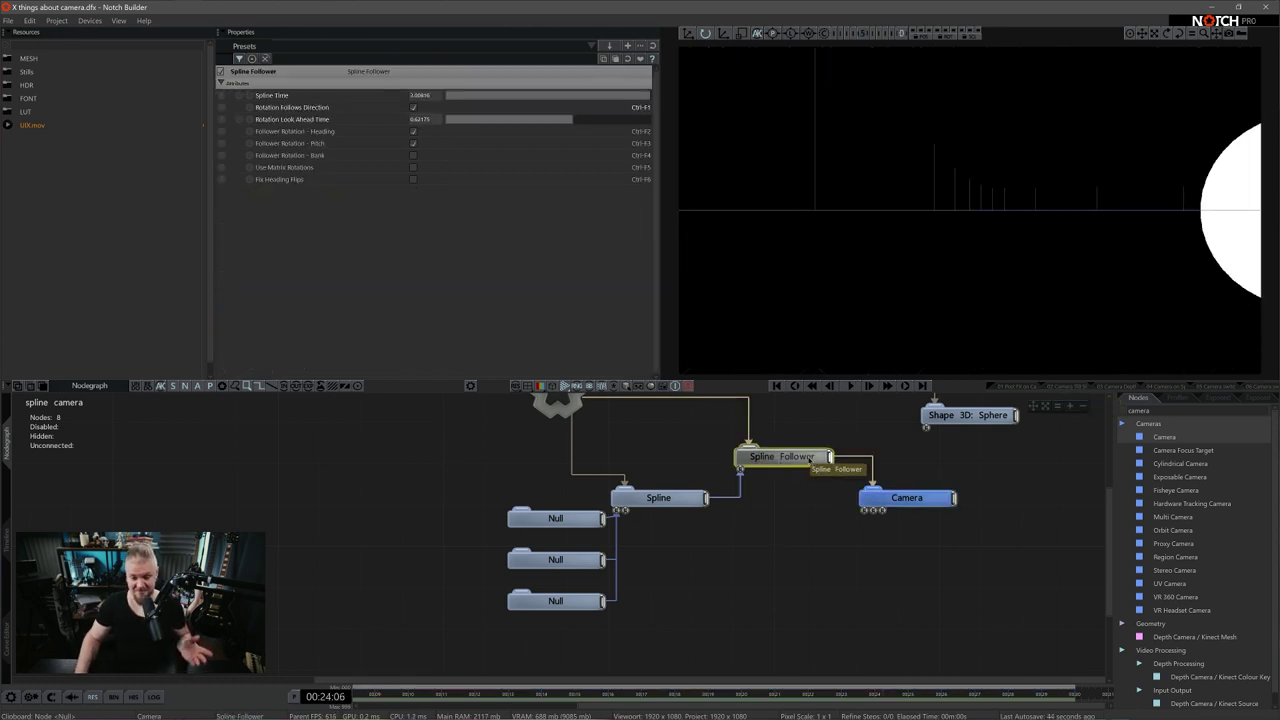
pyautogui.press('BackSpace')
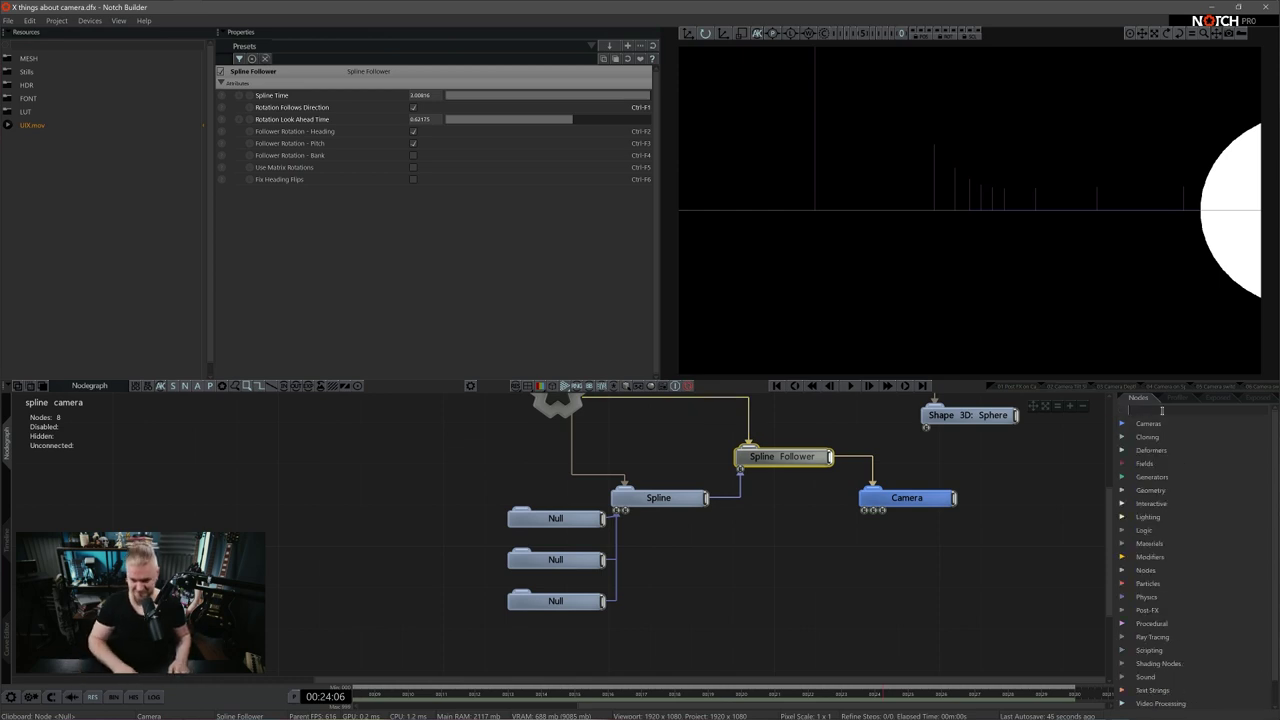
pyautogui.write('con')
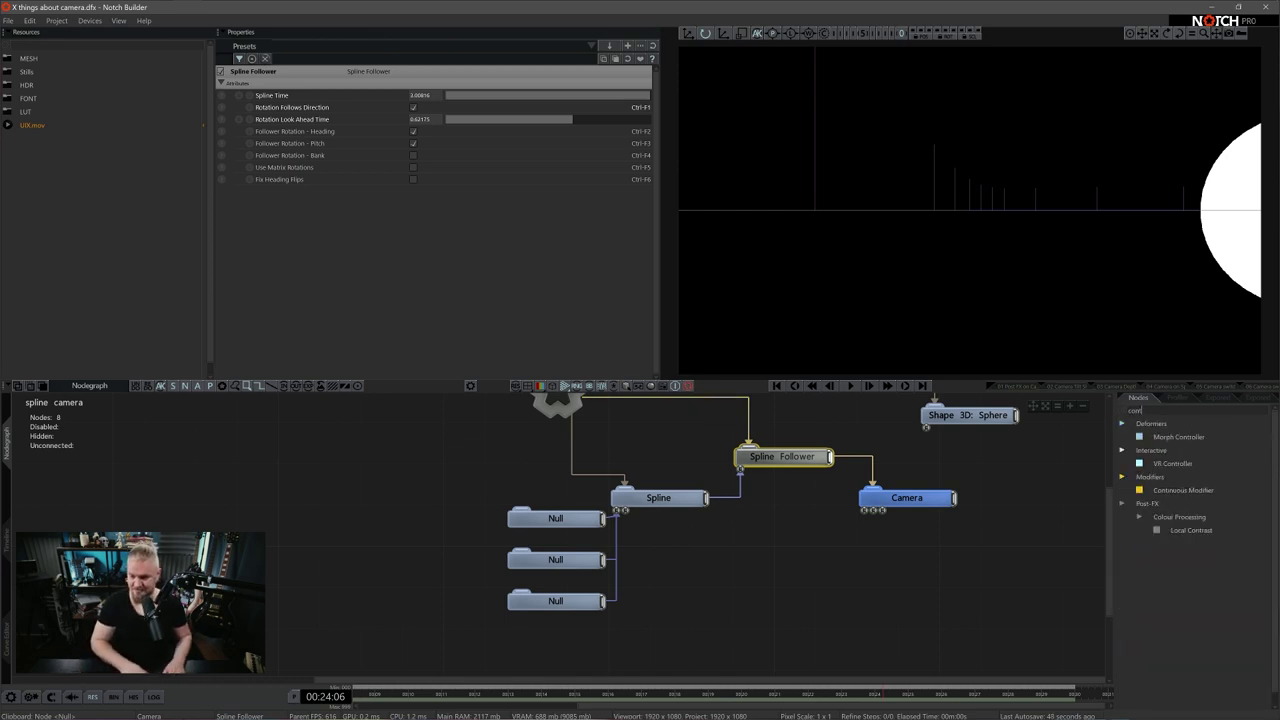
pyautogui.write('t')
pyautogui.moveTo(1183, 490); pyautogui.dragTo(431, 100)
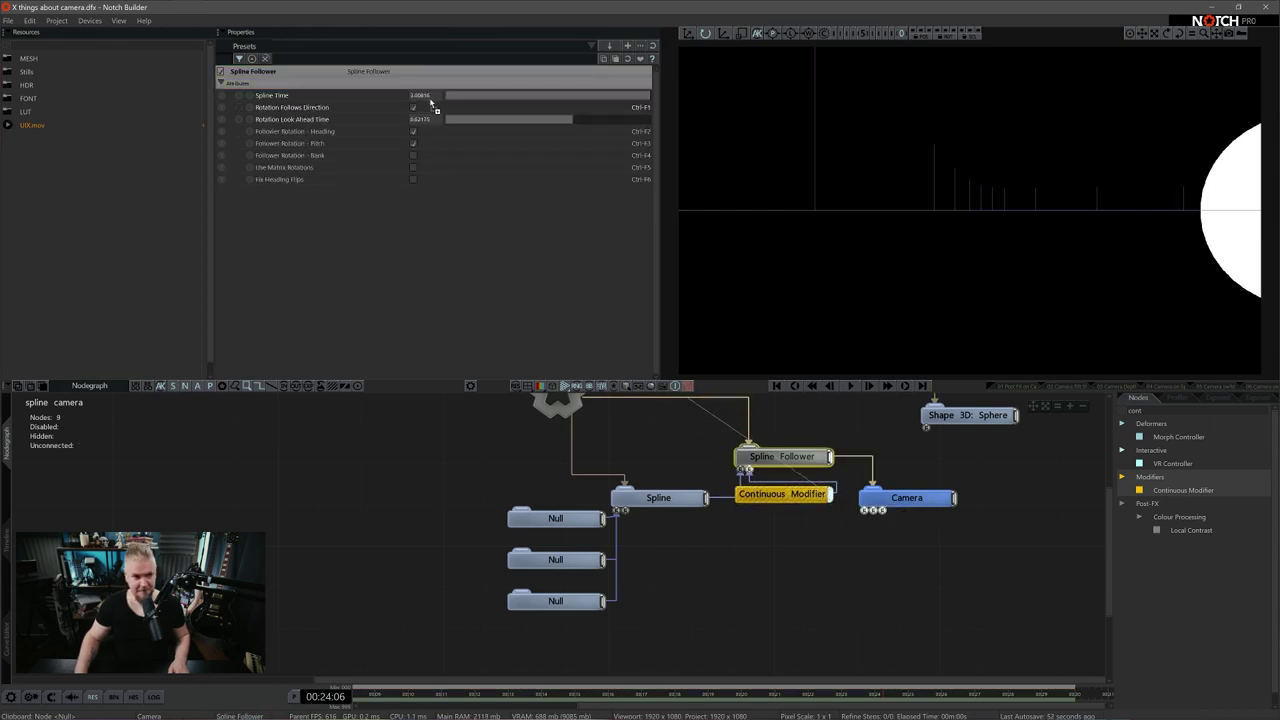
pyautogui.moveTo(780, 494); pyautogui.dragTo(760, 577)
# Test the Continuous Modifier with Speed 10 during playback and return Speed to 1
pyautogui.click(424, 108)
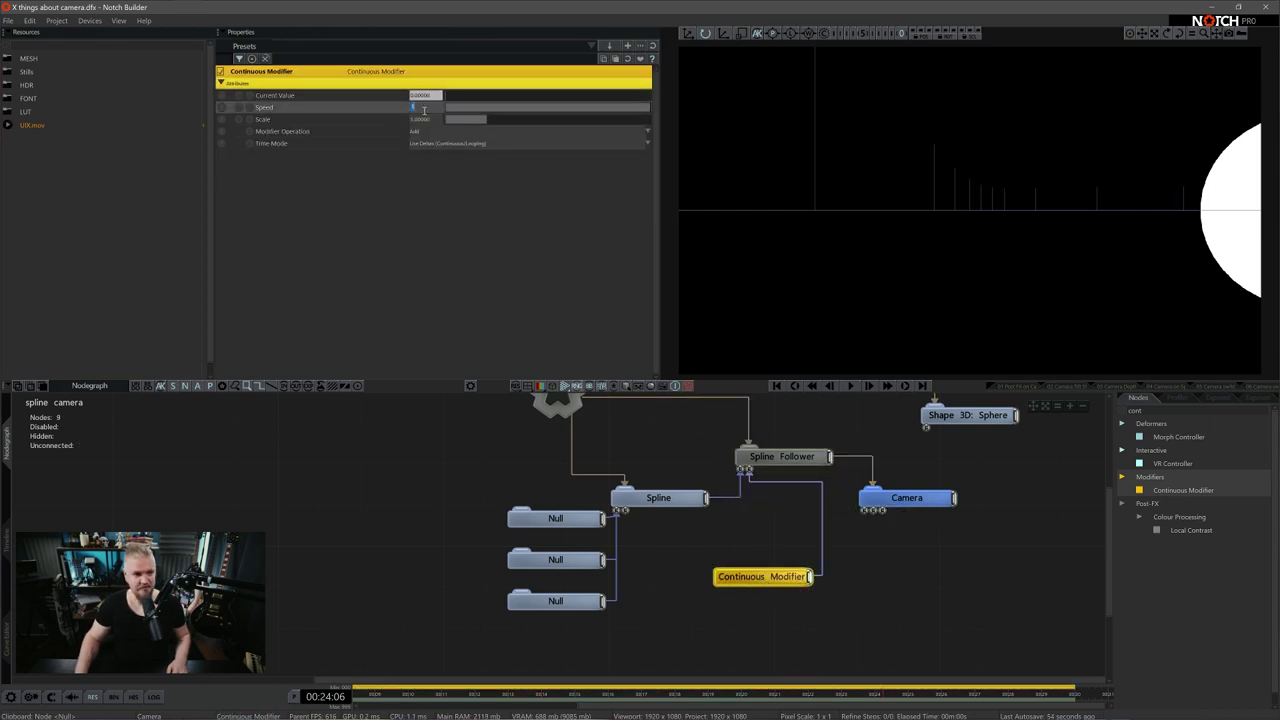
pyautogui.write('10')
pyautogui.press('Return')
pyautogui.press('space')
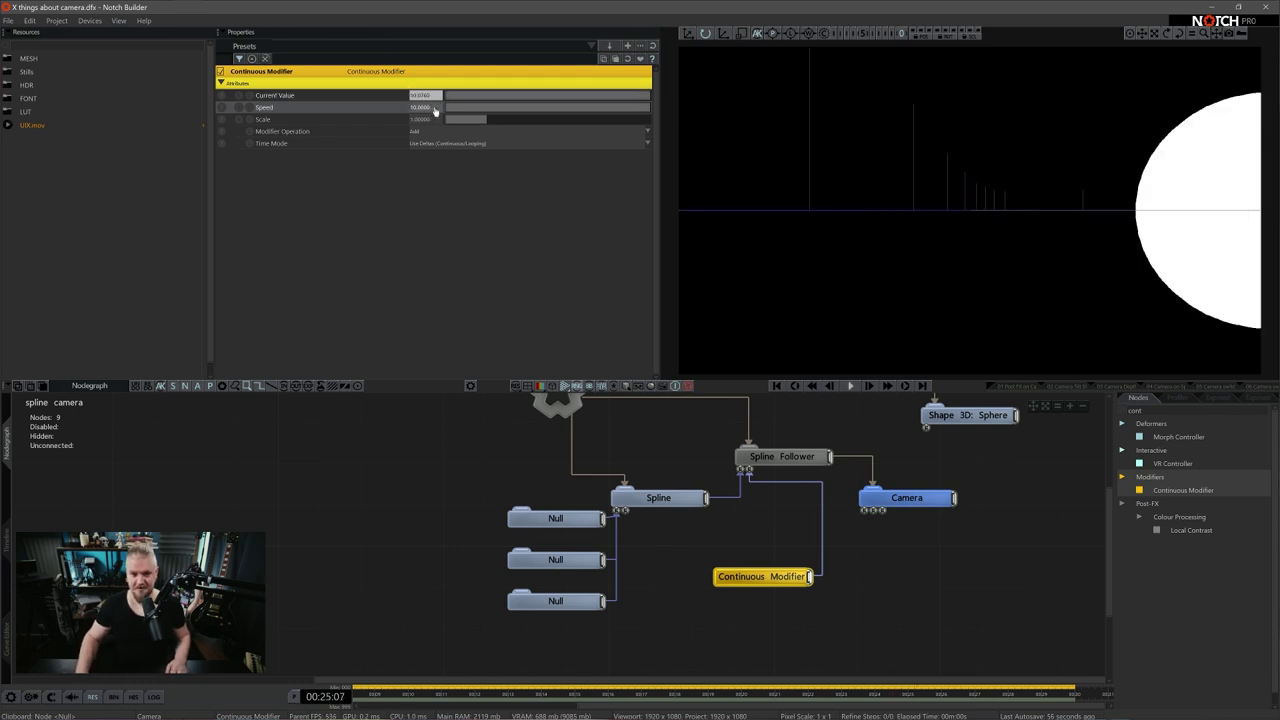
pyautogui.click(425, 109)
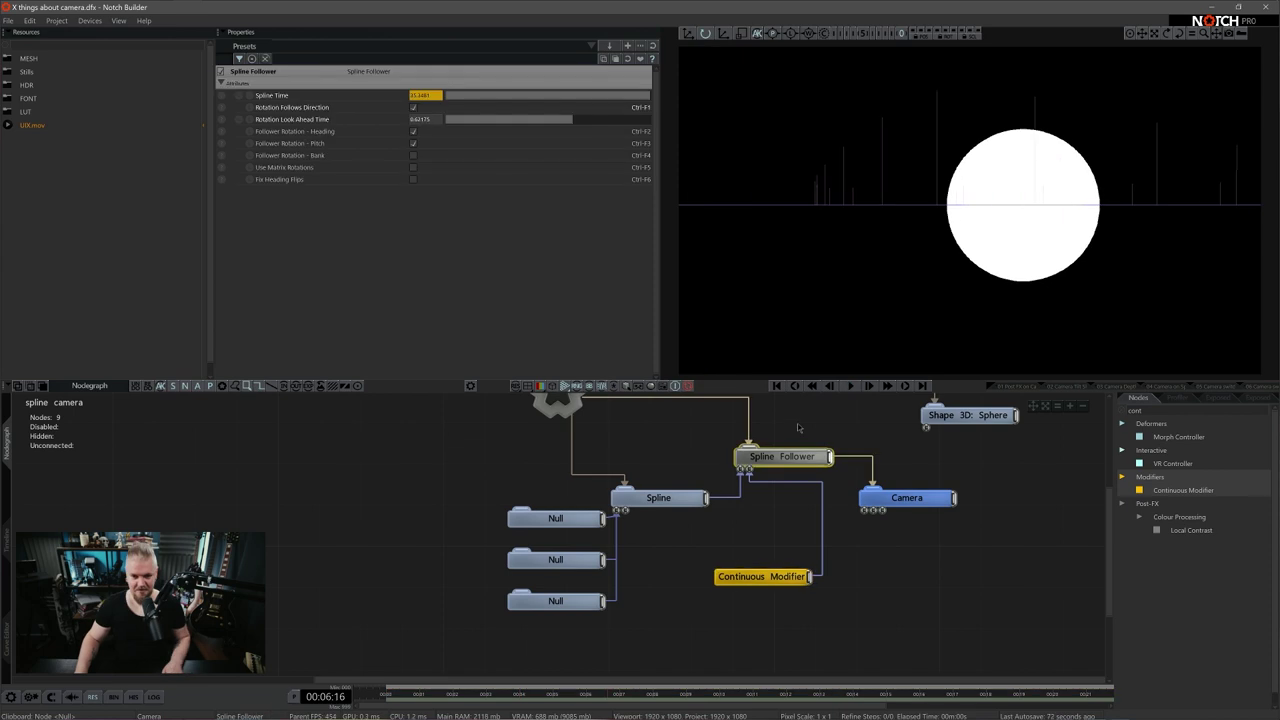
# Watch the Camera travel along the spline in the orbit view during playback
pyautogui.press('5')
pyautogui.press('space')
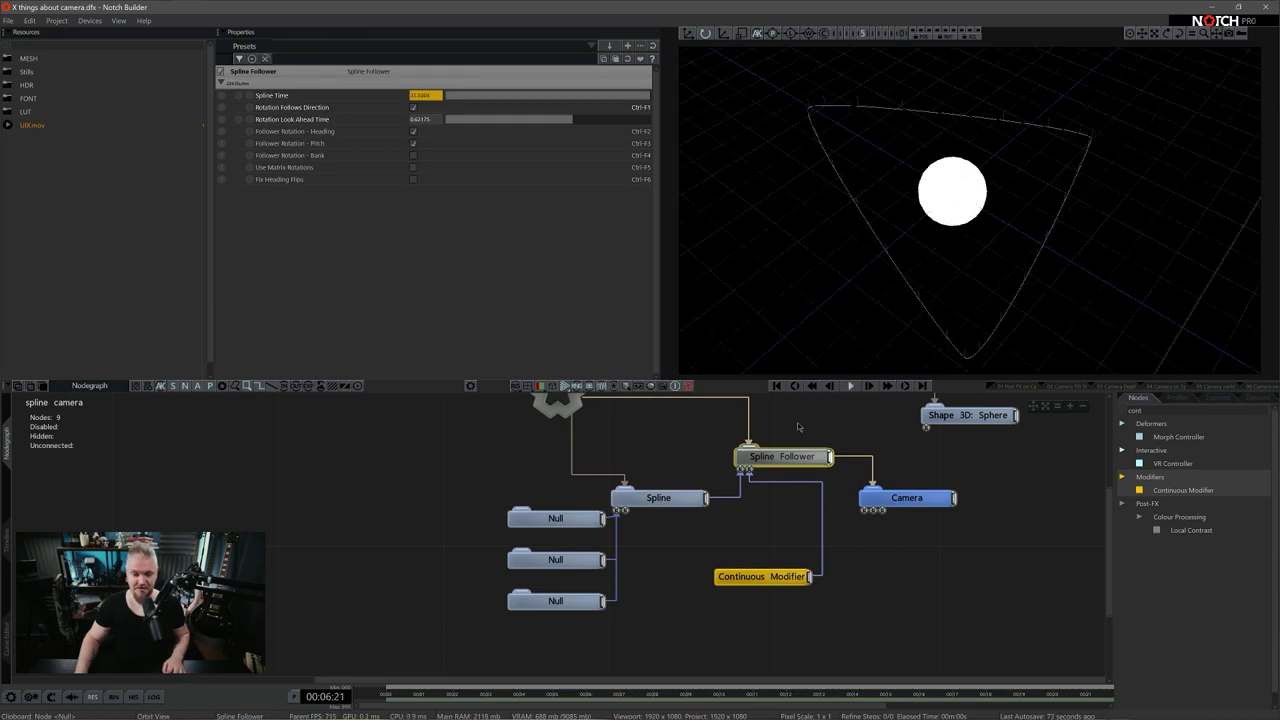
pyautogui.moveTo(797, 423); pyautogui.dragTo(929, 523)
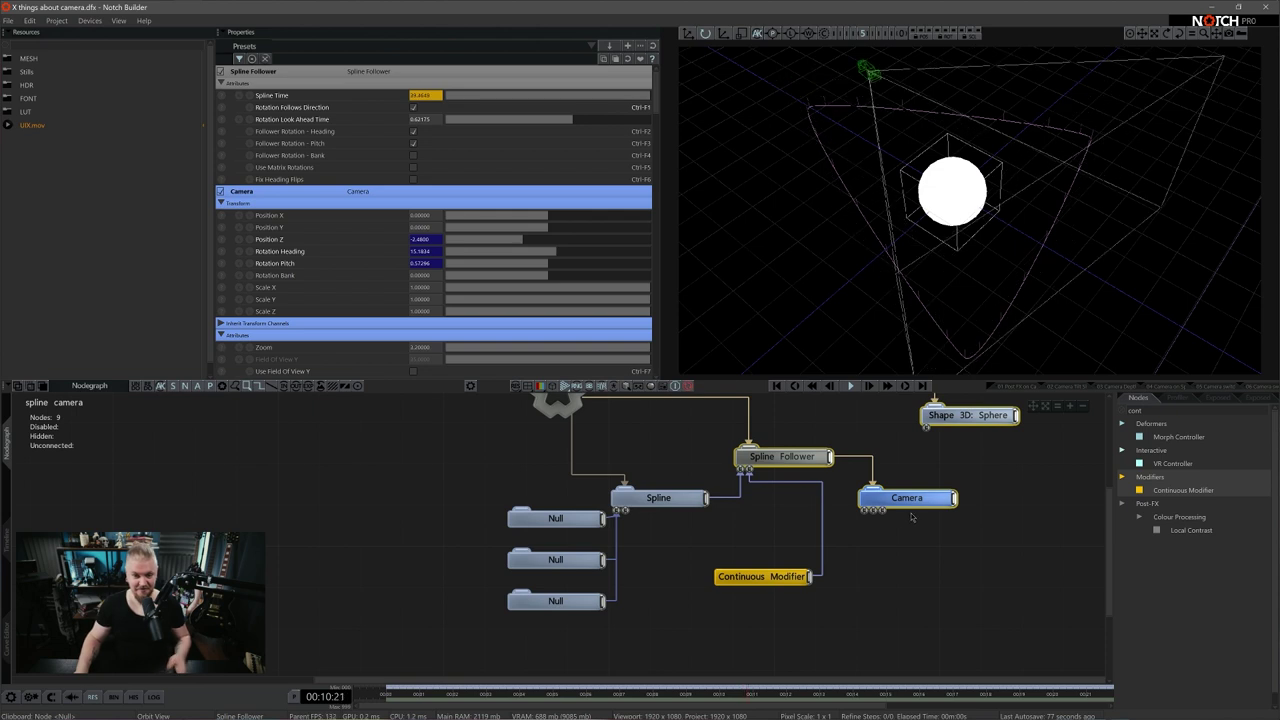
pyautogui.moveTo(892, 496); pyautogui.dragTo(760, 150)
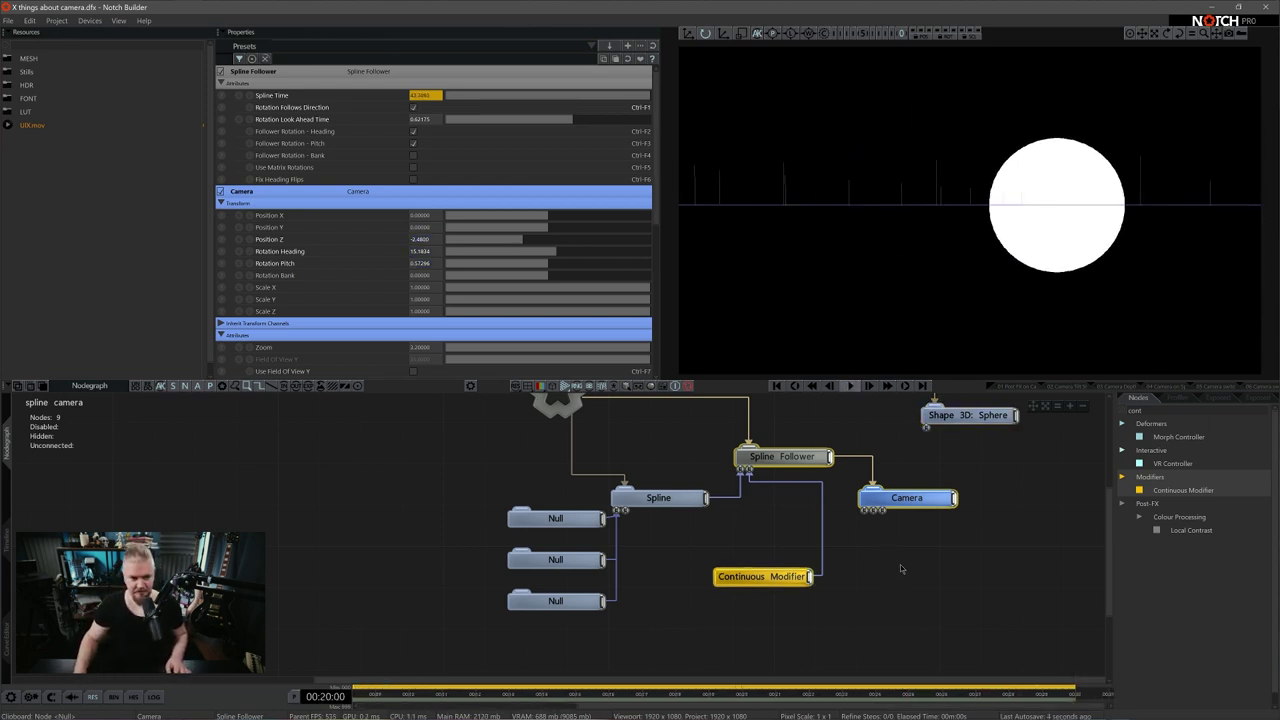
# Connect the Shape 3D sphere to the Camera as its target, and check the playback from the orbit view
pyautogui.click(905, 498)
pyautogui.moveTo(905, 498); pyautogui.dragTo(925, 498)
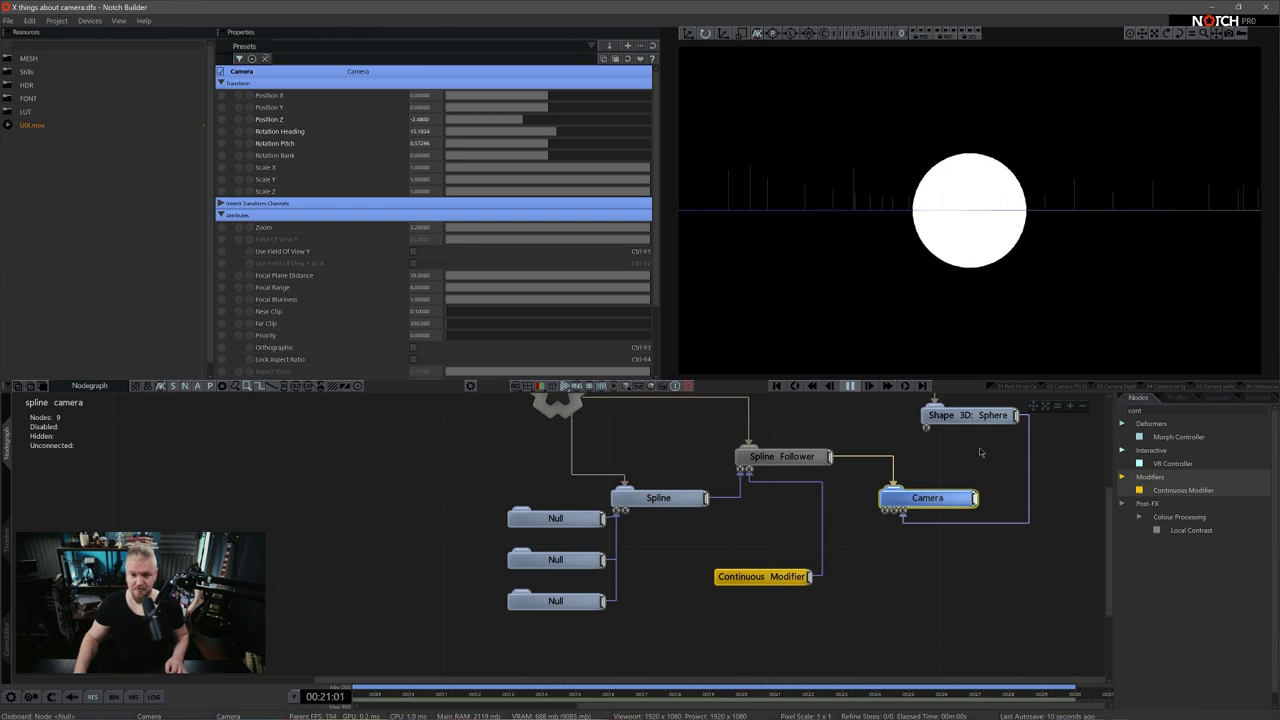
pyautogui.press('5')
pyautogui.press('space')
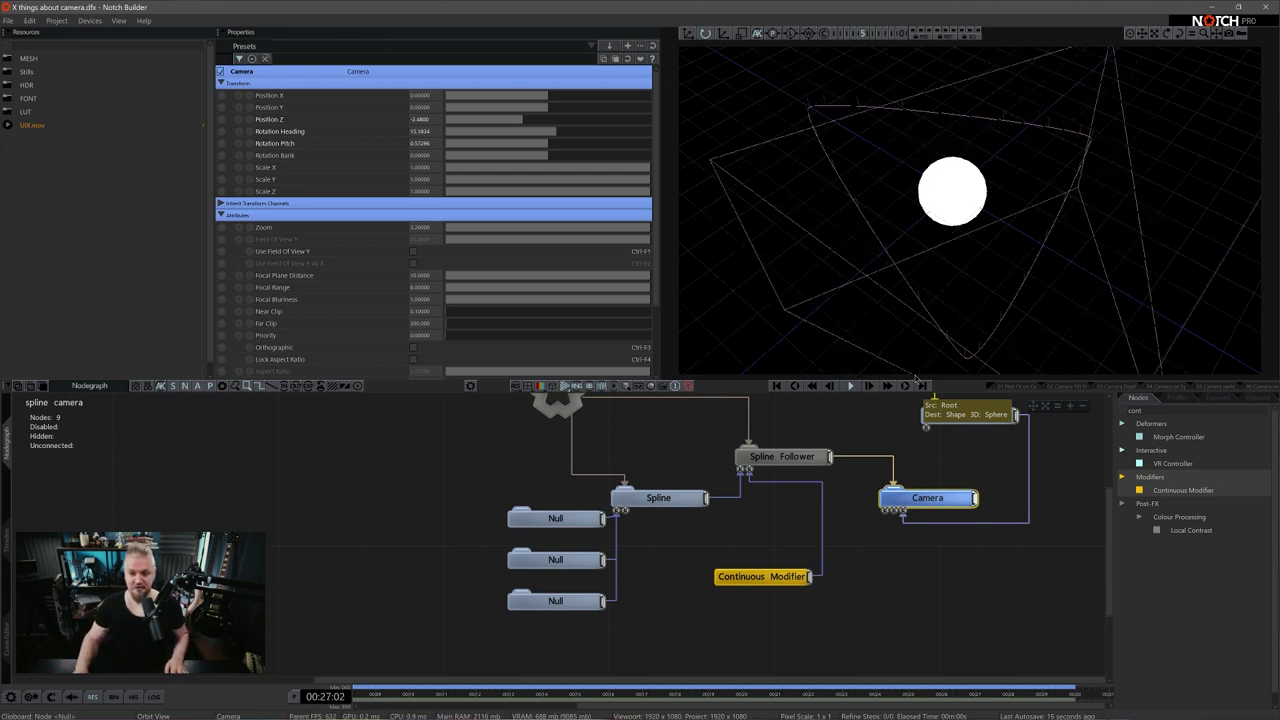
# Reset the Camera's Position Z, Rotation Heading and Rotation Pitch to 0 and replay the motion
pyautogui.doubleClick(420, 119)
pyautogui.write('0')
pyautogui.press('Tab')
pyautogui.write('0')
pyautogui.press('Tab')
pyautogui.write('0')
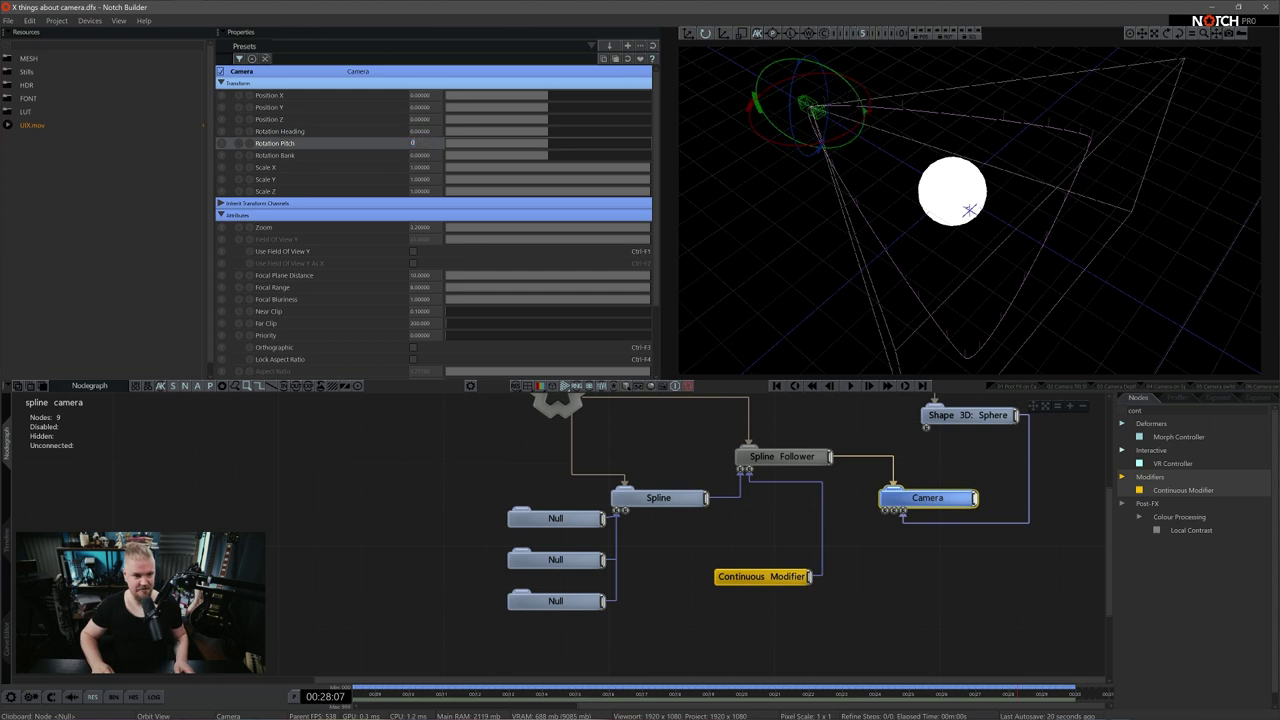
pyautogui.press('Return')
pyautogui.press('space')
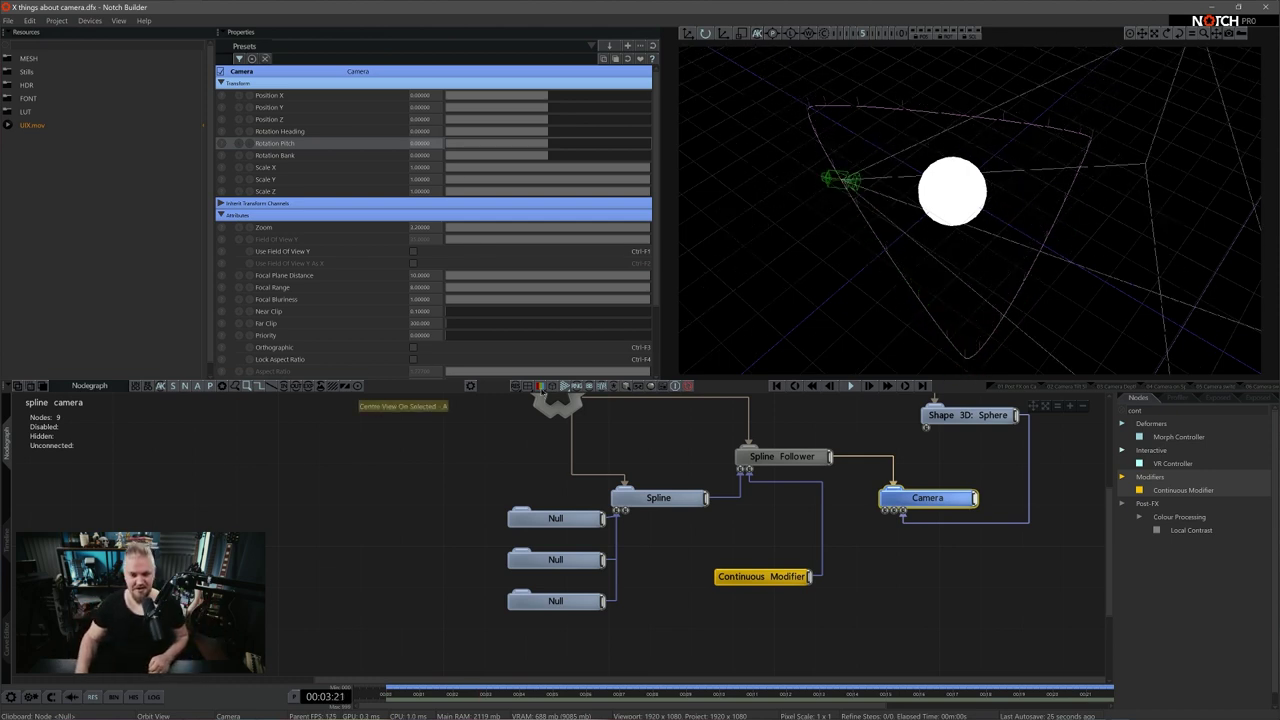
# Set the Spline's Spline Time Mode to Length and check the Camera's movement along the path
pyautogui.click(660, 500)
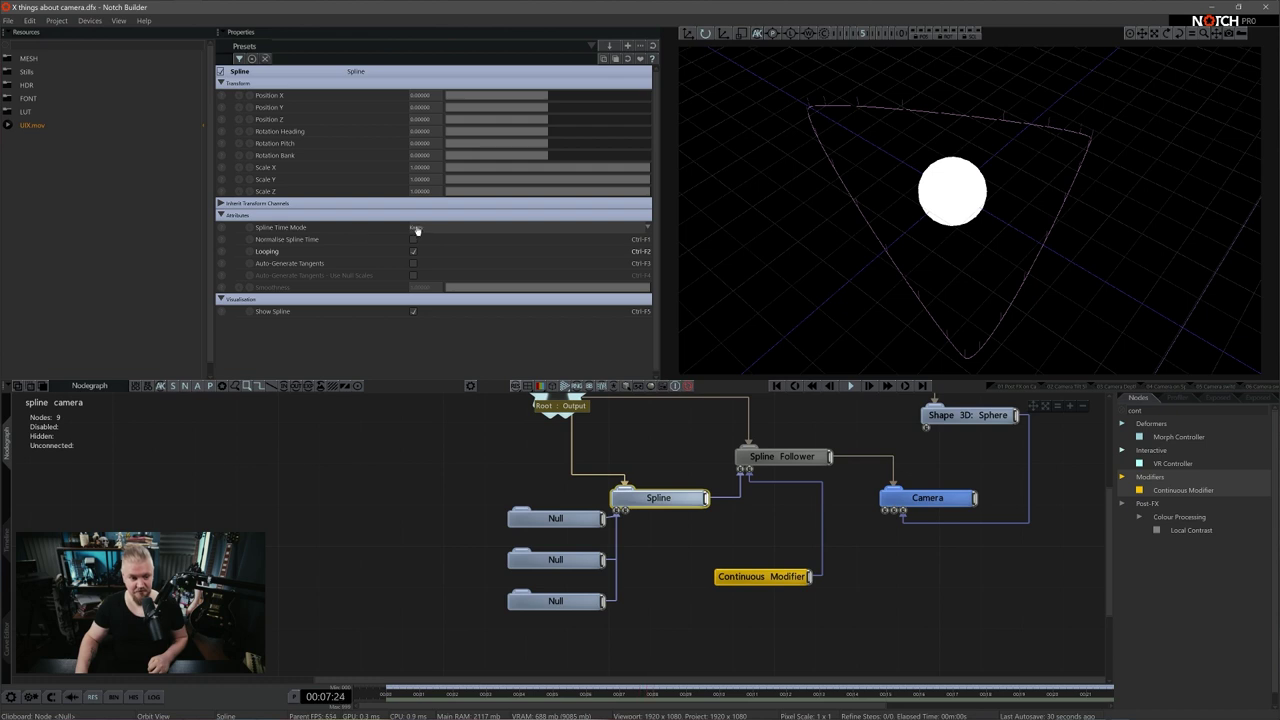
pyautogui.click(466, 231)
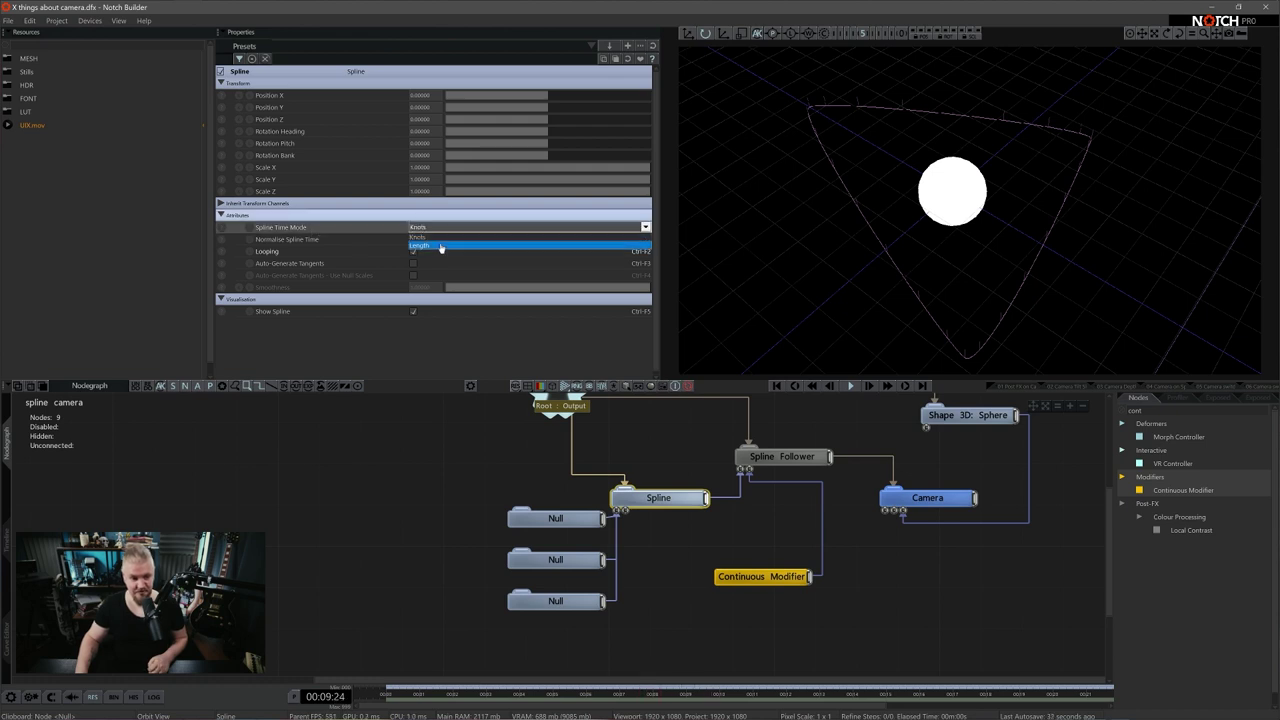
pyautogui.click(440, 246)
pyautogui.moveTo(921, 589); pyautogui.dragTo(760, 418)
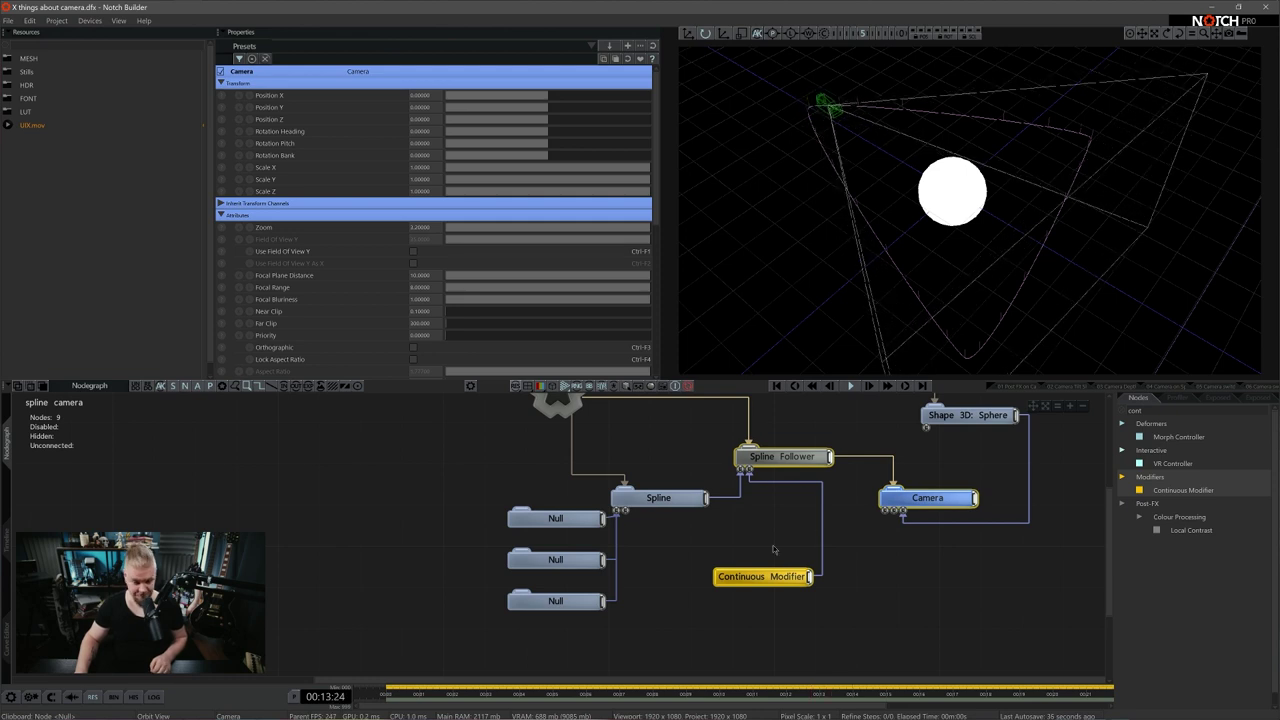
# Enable Normalise Spline Time on the Spline and check how fast the Camera travels
pyautogui.click(658, 497)
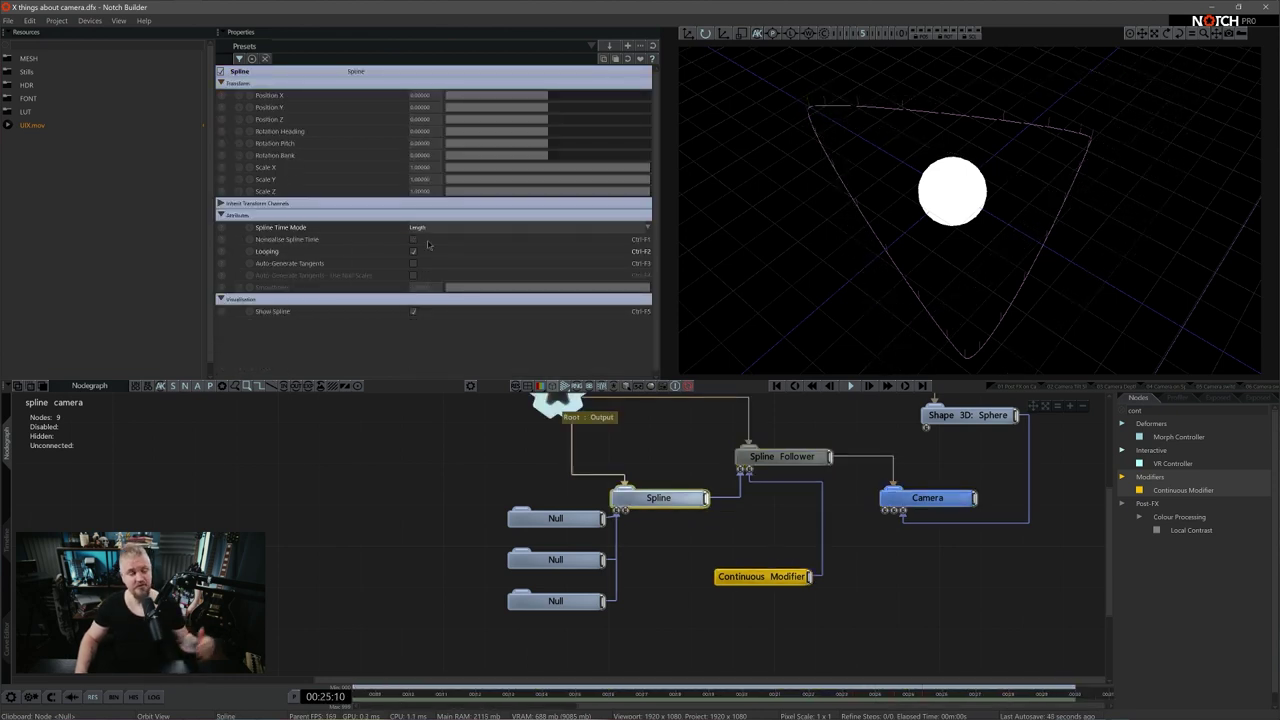
pyautogui.click(413, 240)
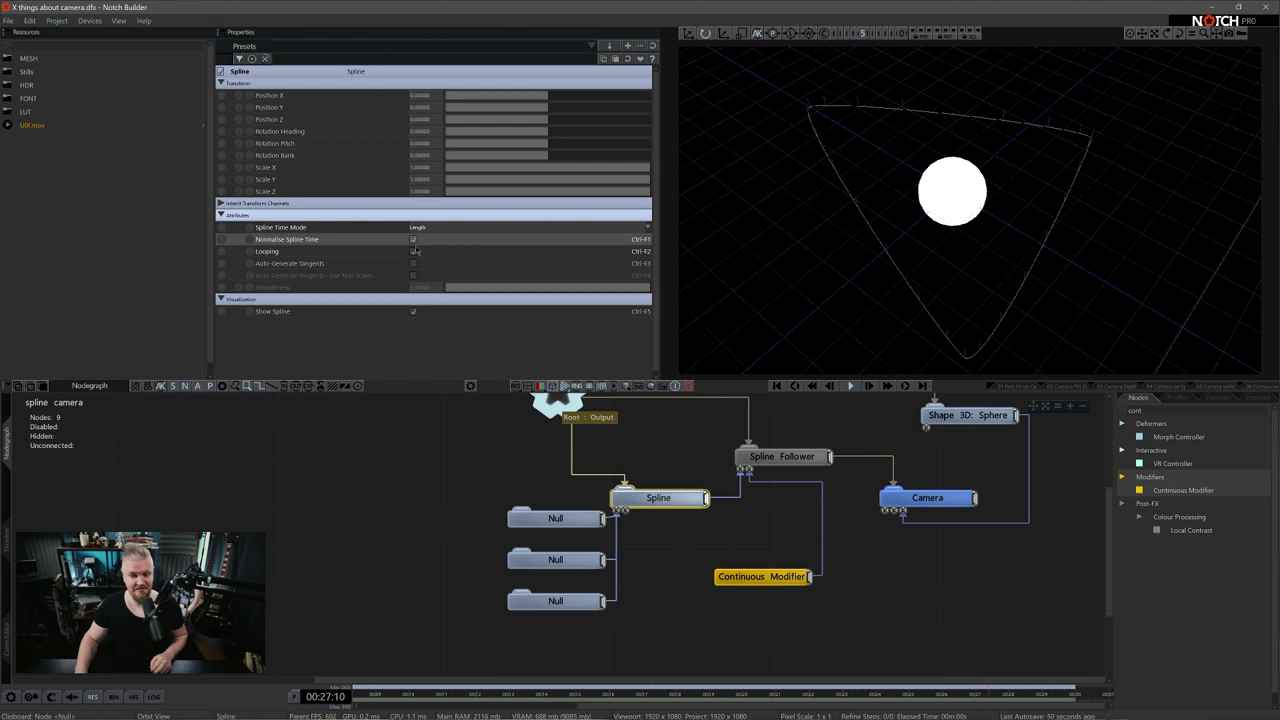
pyautogui.moveTo(880, 556); pyautogui.dragTo(806, 424)
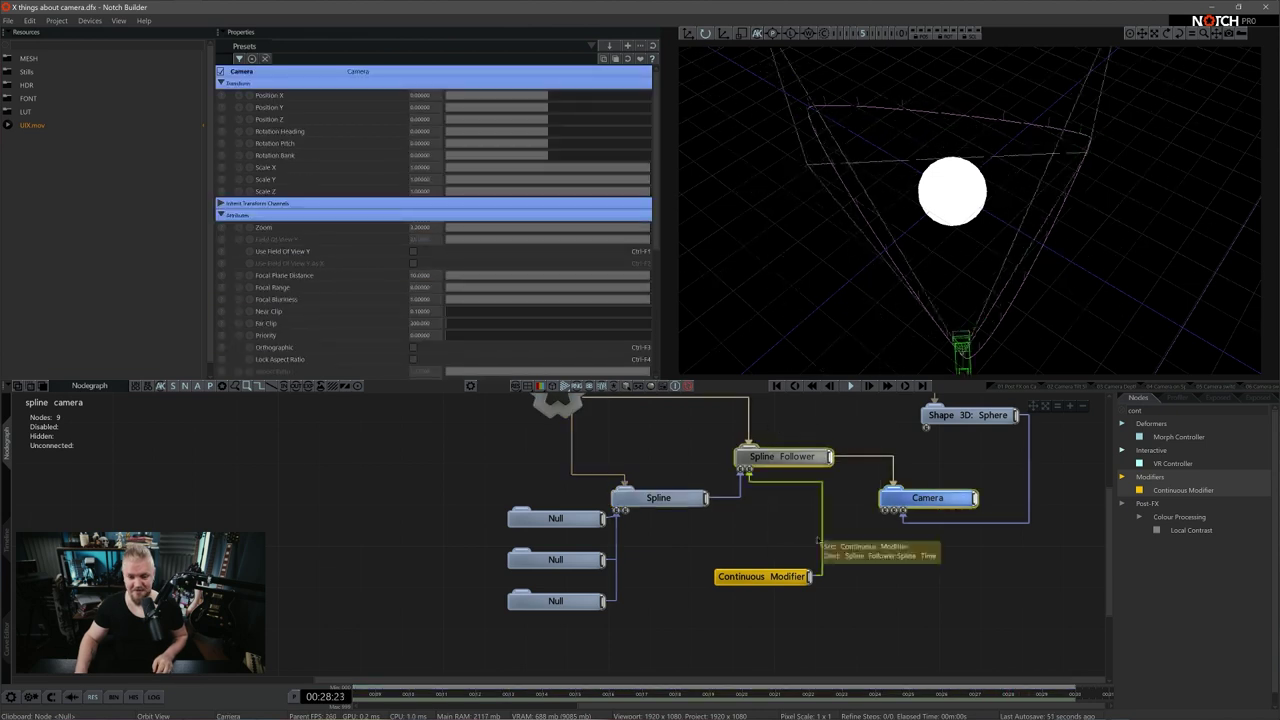
# Slow the Continuous Modifier to a Speed of about 0.21 and check the Camera's travel around the sphere
pyautogui.click(766, 580)
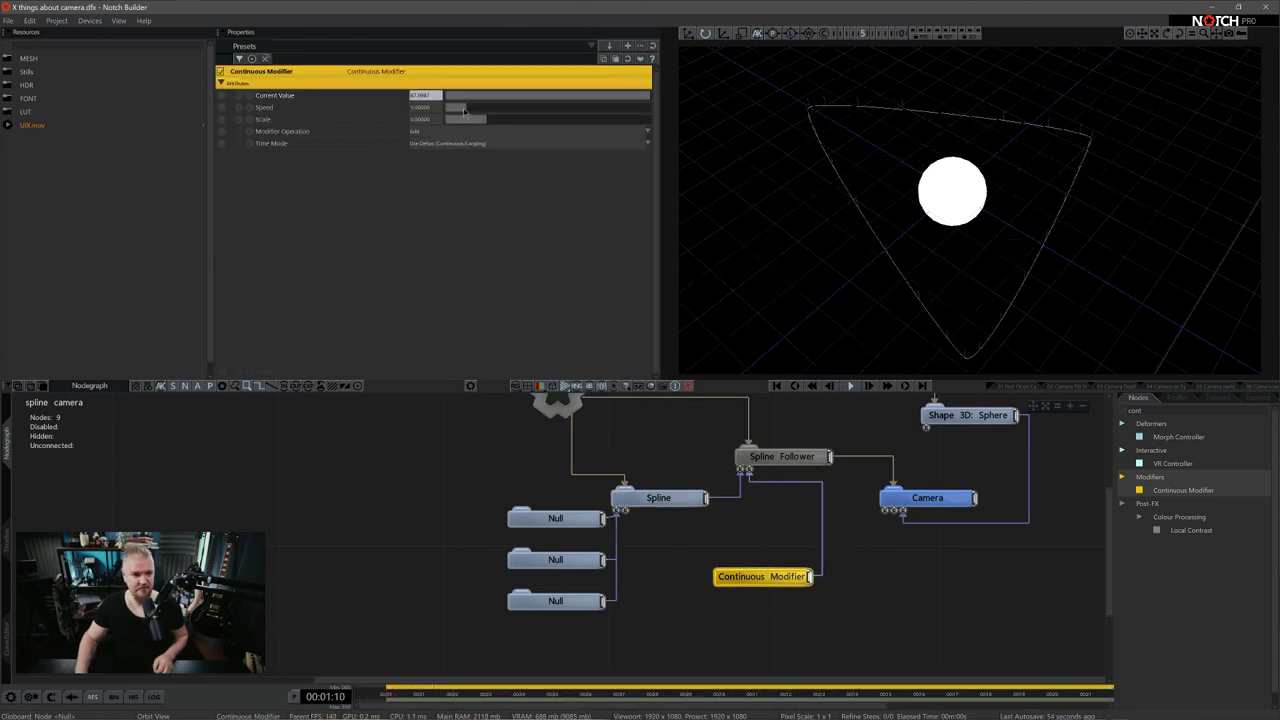
pyautogui.moveTo(464, 112); pyautogui.dragTo(454, 111)
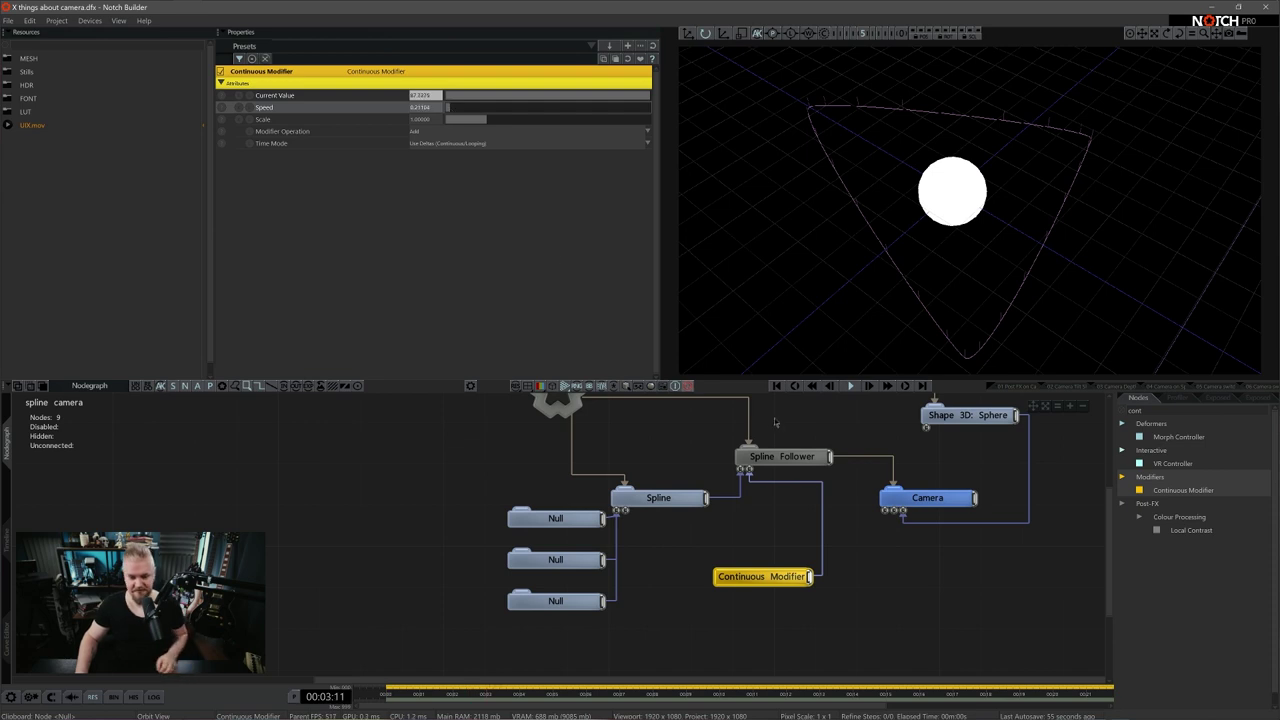
pyautogui.moveTo(774, 422); pyautogui.dragTo(934, 540)
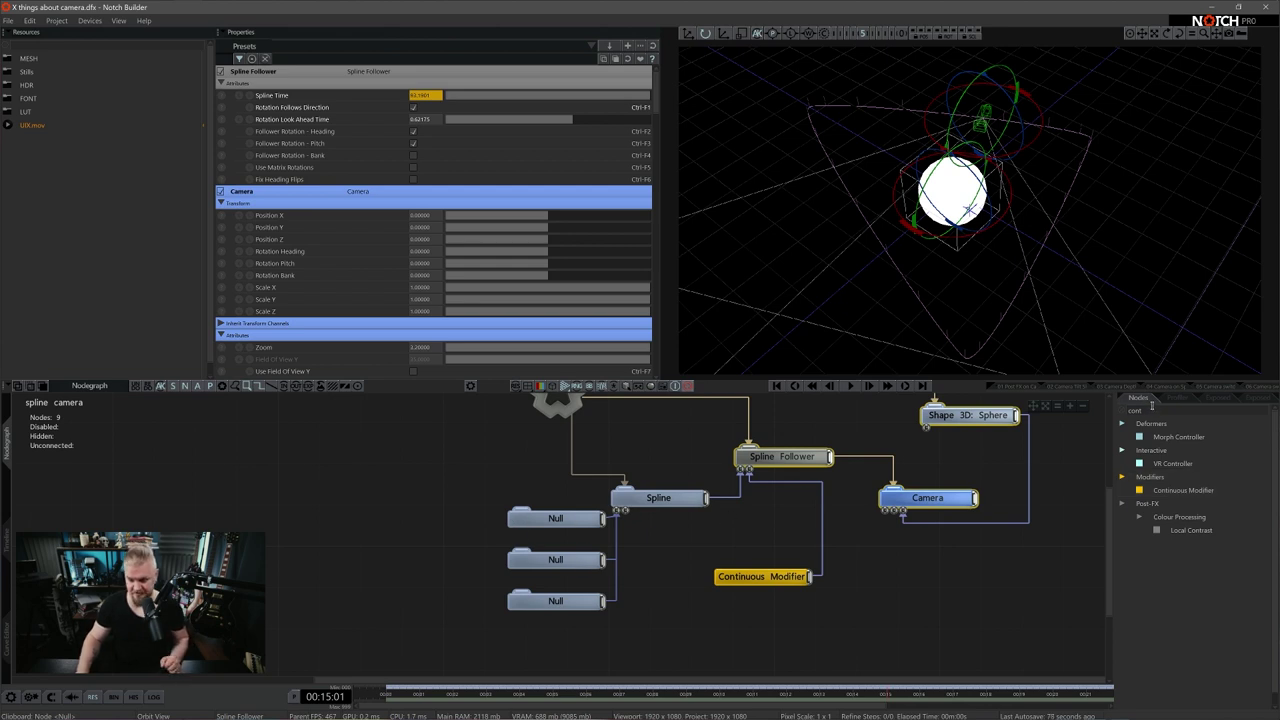
# Add a Math Modifier driving the upper Null's Position Y, and check the Camera's motion on the moving spline
pyautogui.moveTo(506, 462); pyautogui.dragTo(566, 612)
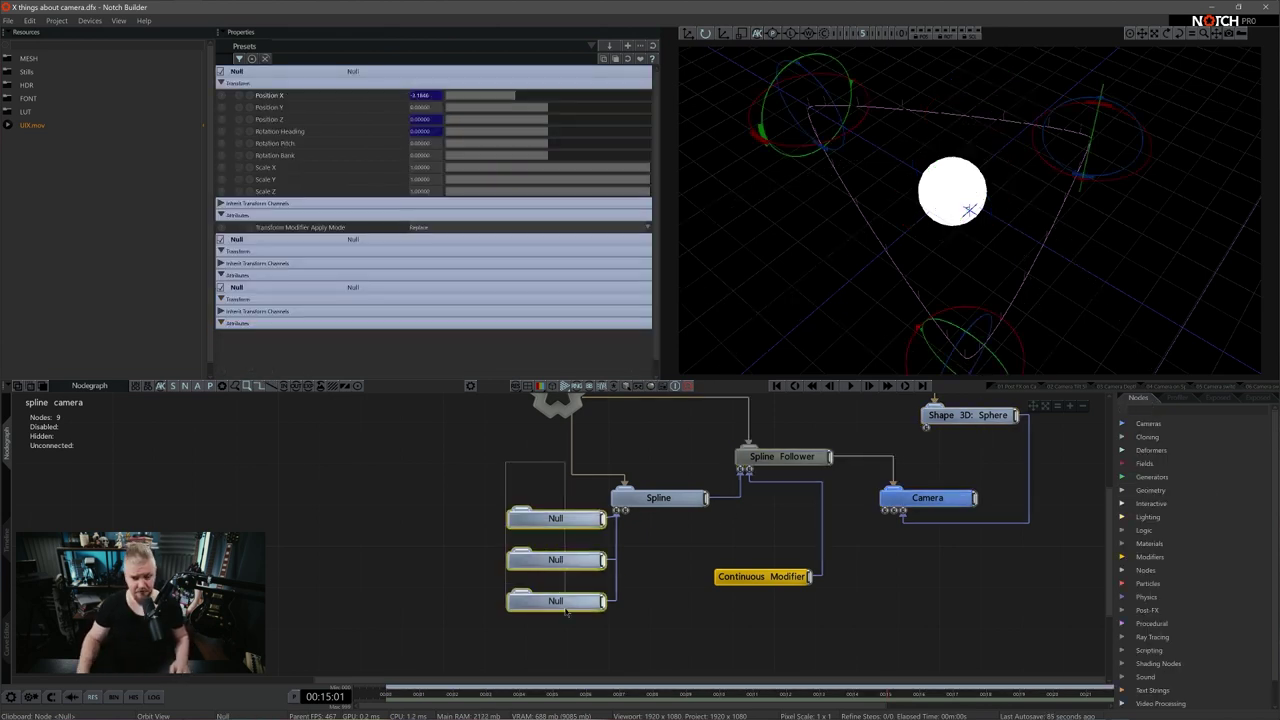
pyautogui.click(1172, 409)
pyautogui.write('math')
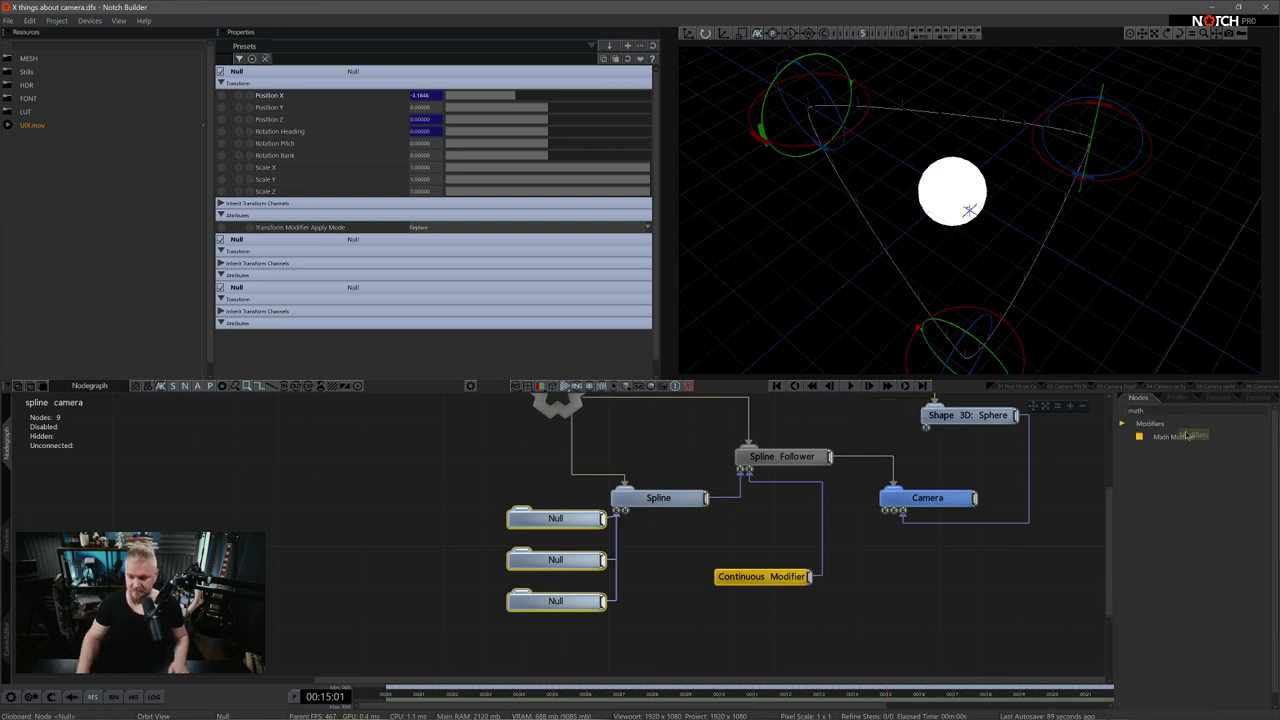
pyautogui.moveTo(503, 505); pyautogui.dragTo(470, 514)
pyautogui.click(557, 134)
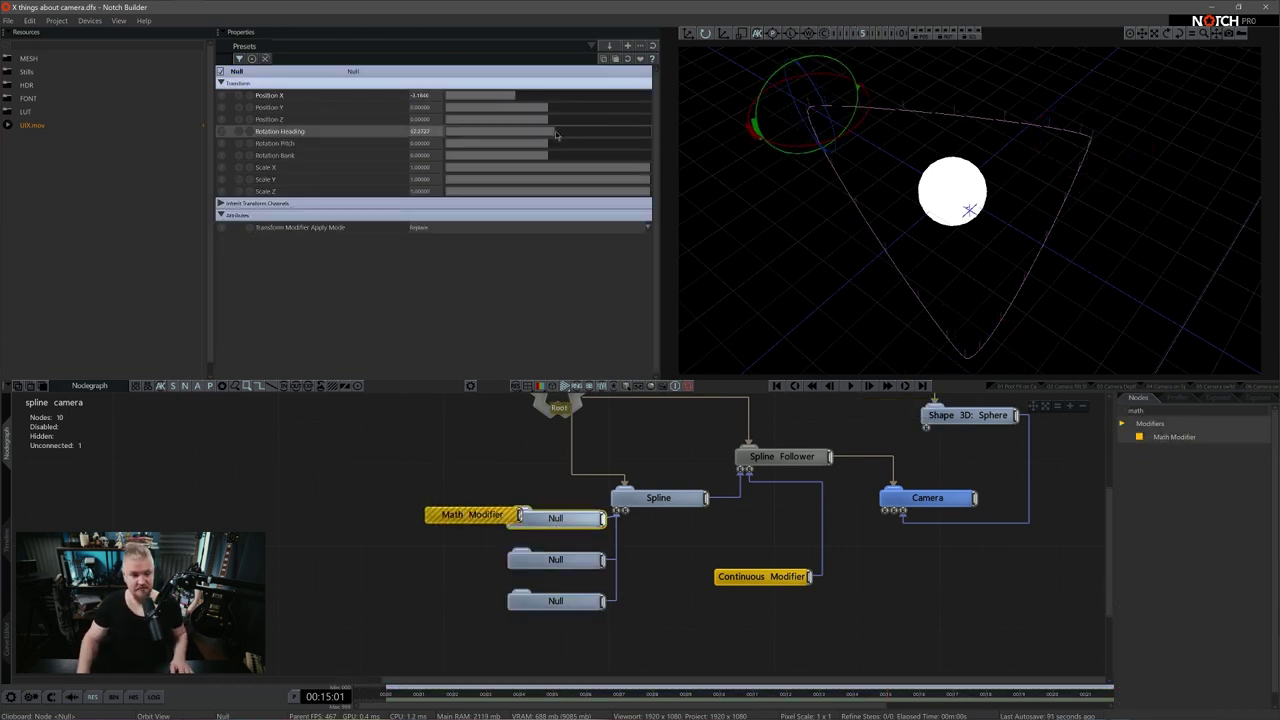
pyautogui.moveTo(555, 109); pyautogui.dragTo(561, 112)
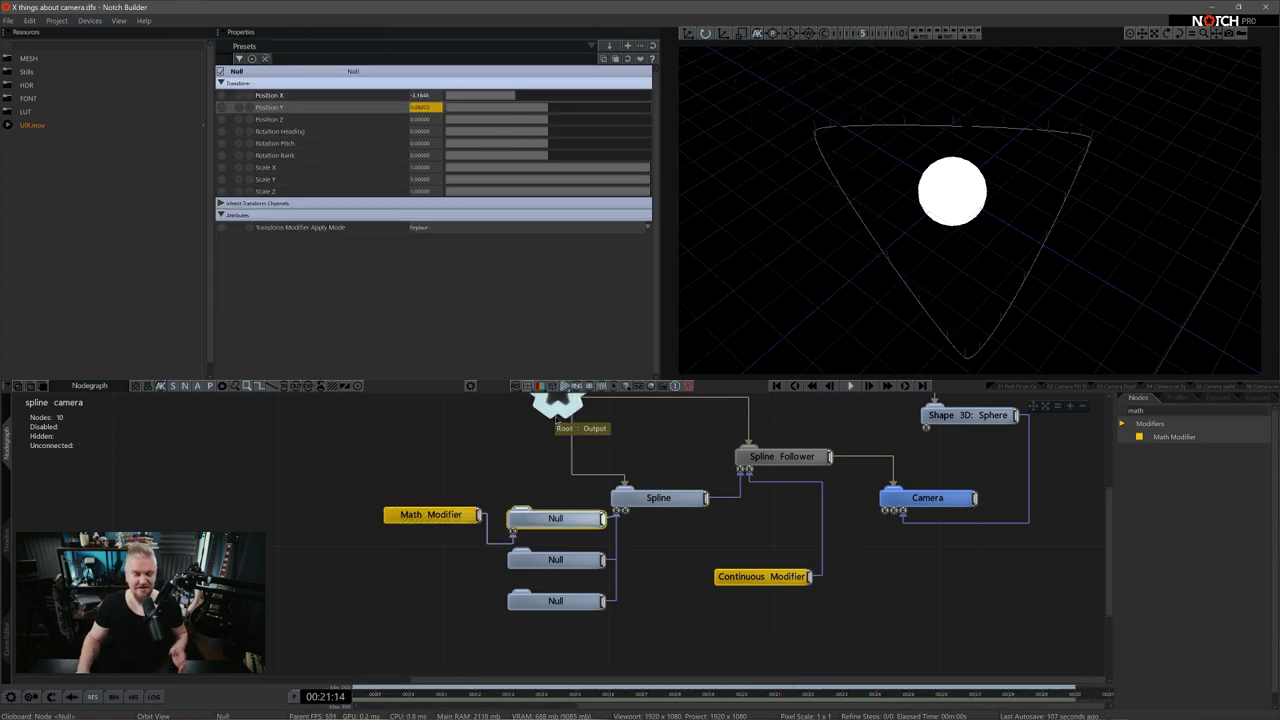
pyautogui.doubleClick(823, 455)
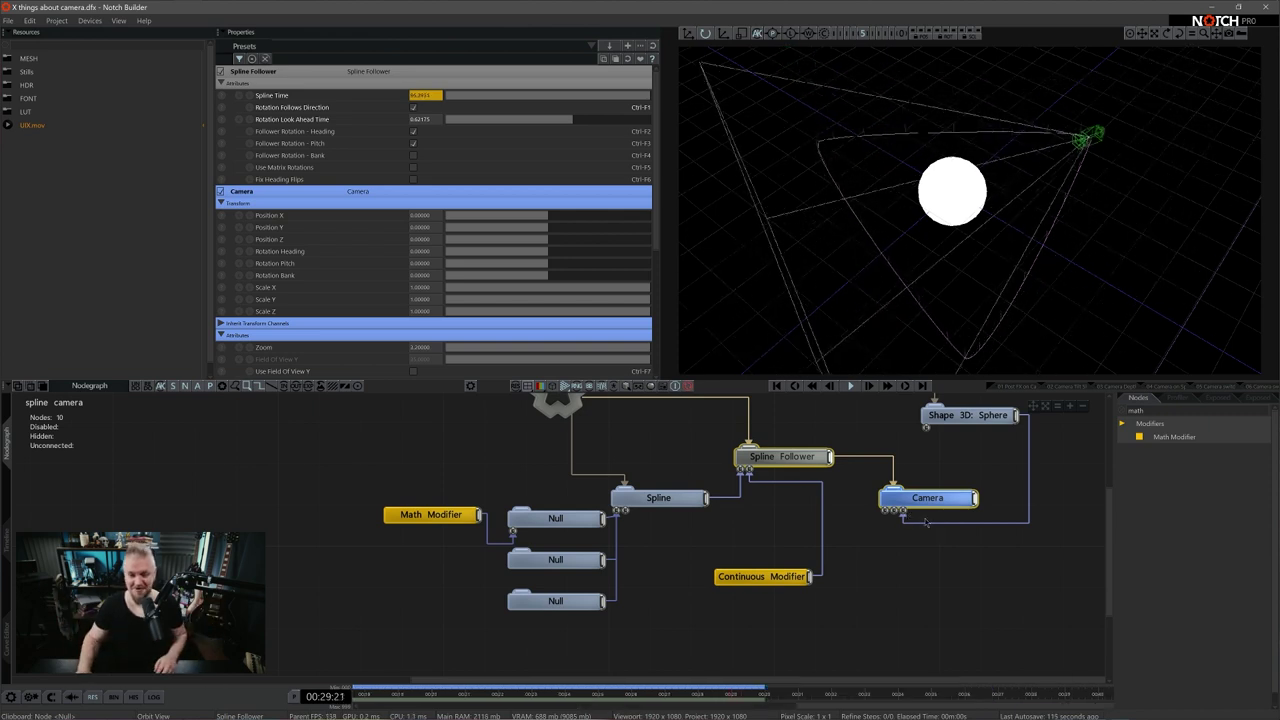
# Round the spline's corners by setting Scale Z to about 2.27, 3.54 and 4.75 on the middle, upper and lower Nulls
pyautogui.click(592, 565)
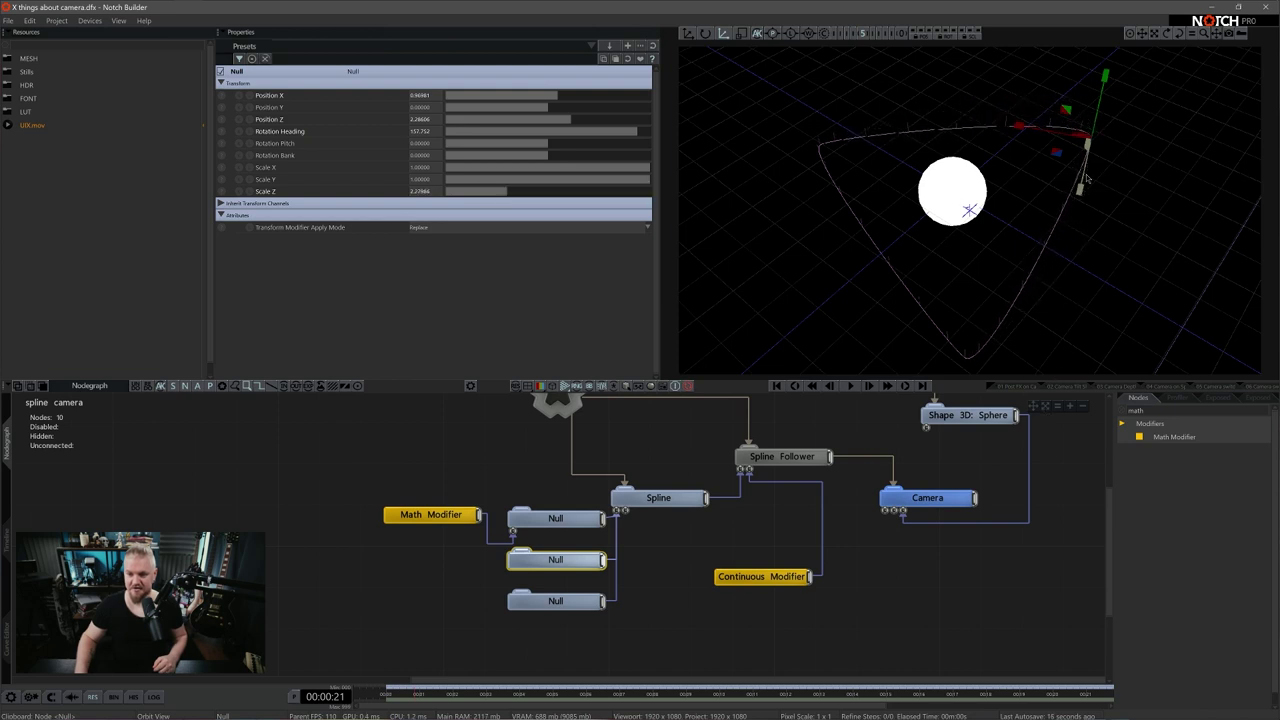
pyautogui.click(556, 519)
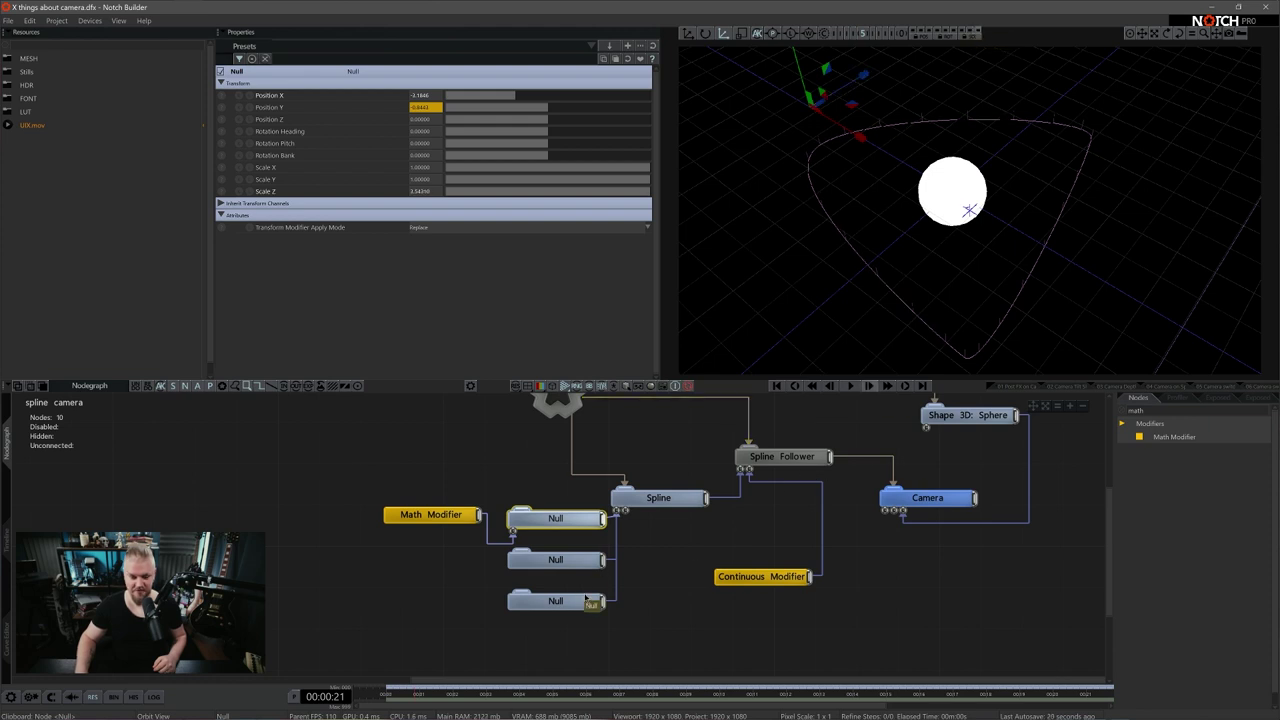
pyautogui.click(587, 599)
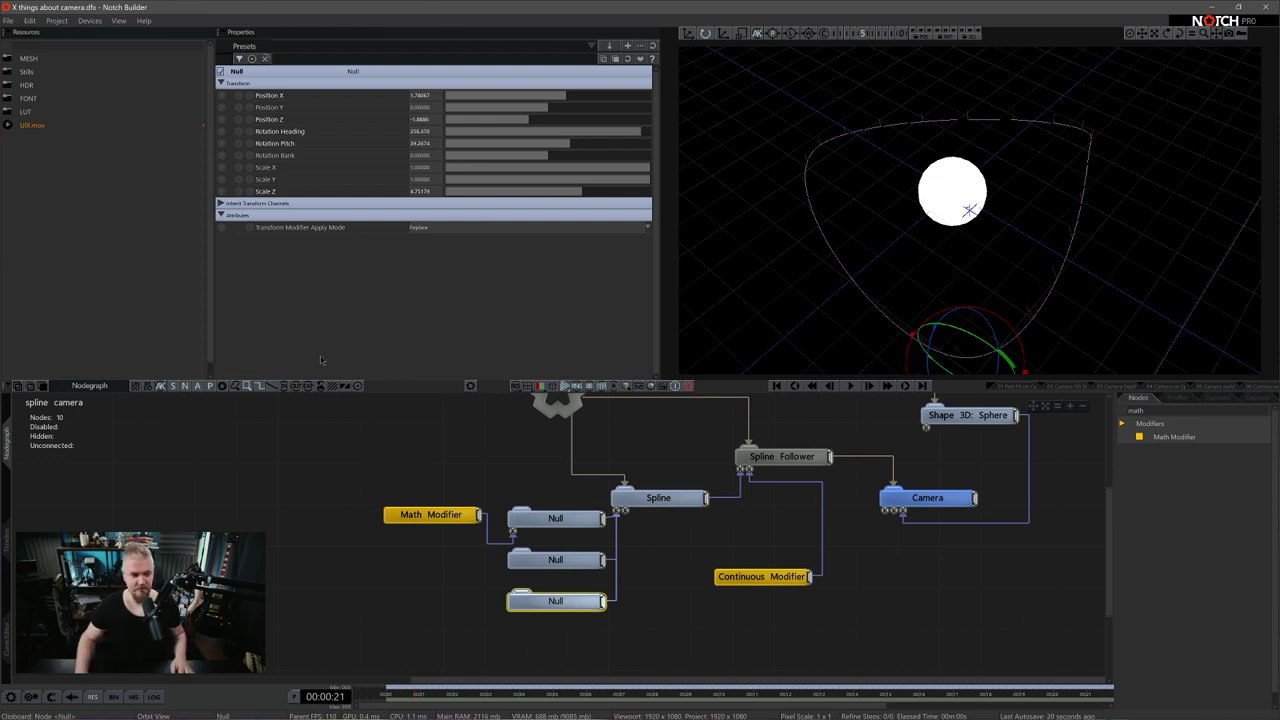
# Return to the timeline and solo the 02 Camera Tilt Shift layer
pyautogui.click(173, 518)
pyautogui.click(5, 540)
pyautogui.click(30, 428)
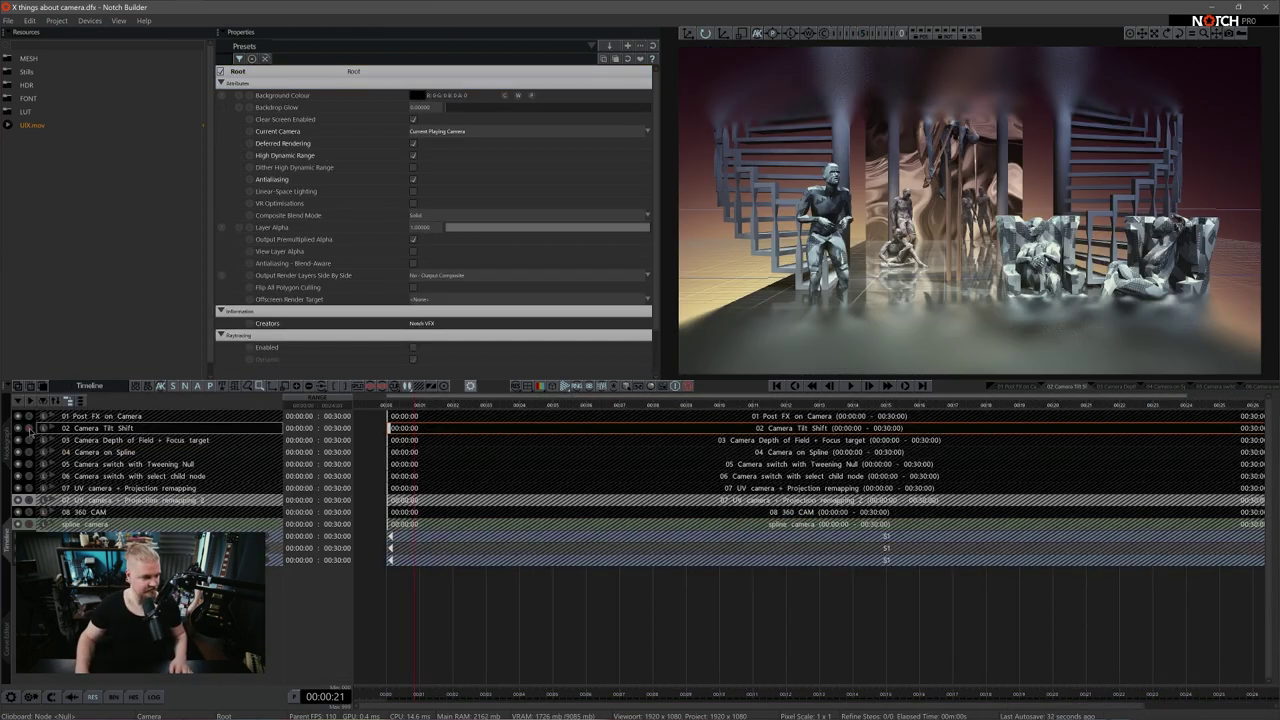
# Solo the 04 Camera on Spline layer and open its node graph
pyautogui.click(37, 441)
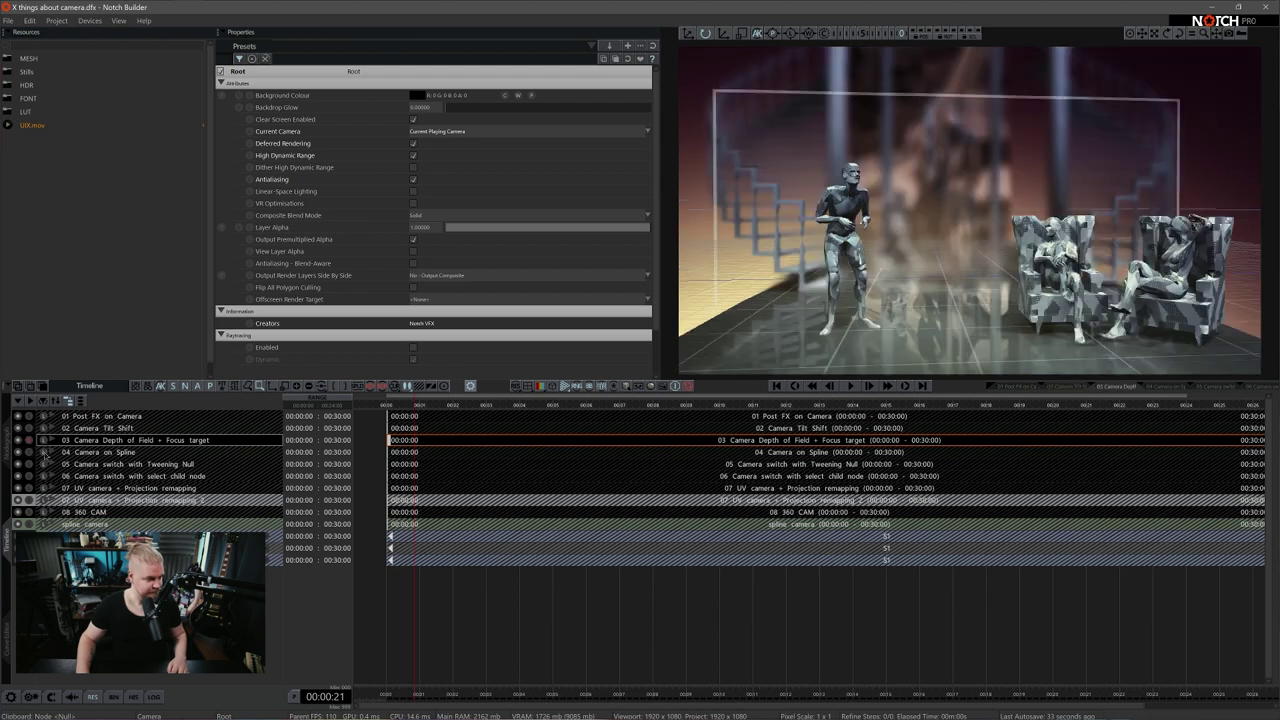
pyautogui.click(44, 452)
pyautogui.click(4, 441)
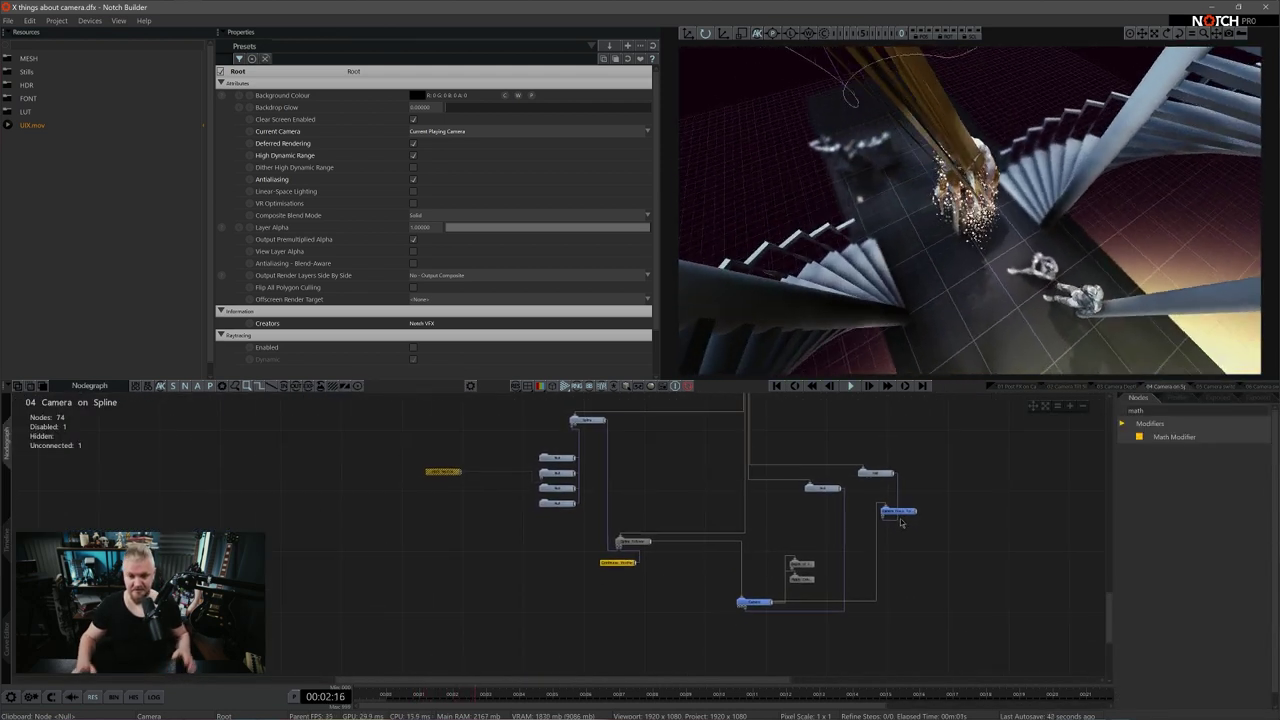
# Review the Spline and Continuous Modifier settings driving the Camera, and turn off Show Spline on the Spline node
pyautogui.click(588, 419)
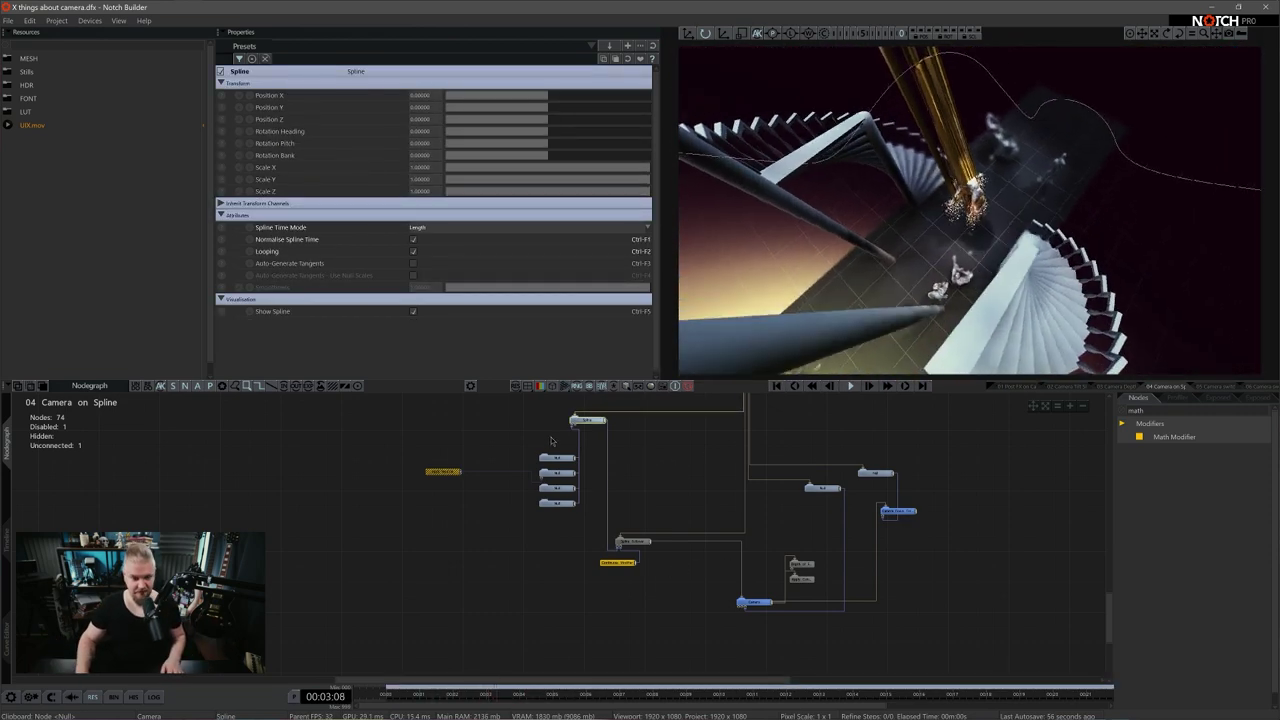
pyautogui.scroll(3, 670, 570)
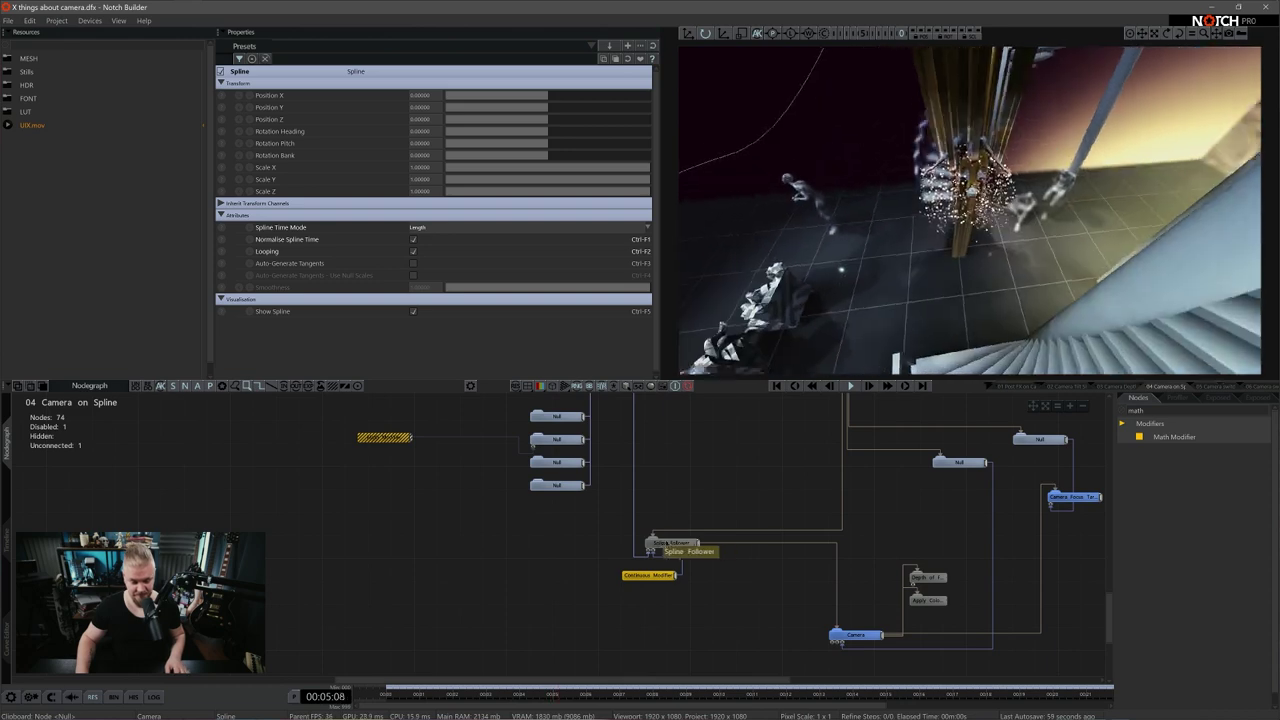
pyautogui.click(654, 578)
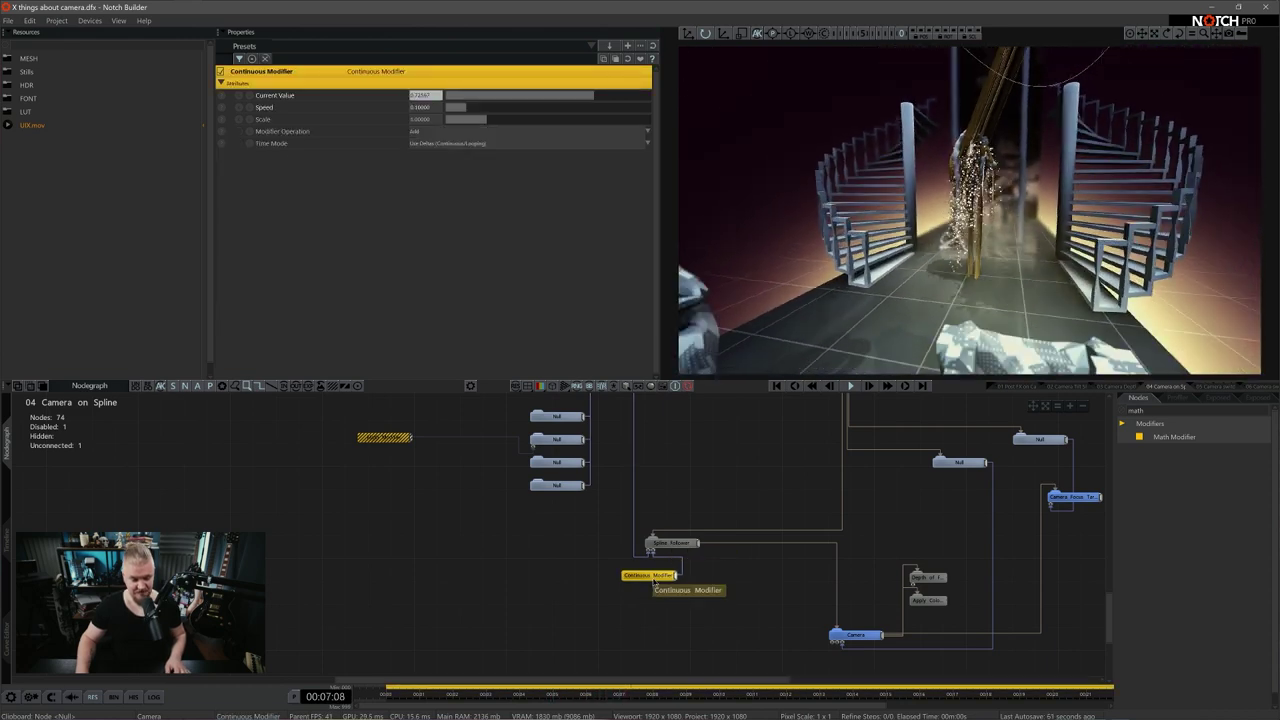
pyautogui.moveTo(729, 631); pyautogui.dragTo(570, 580, button='middle')
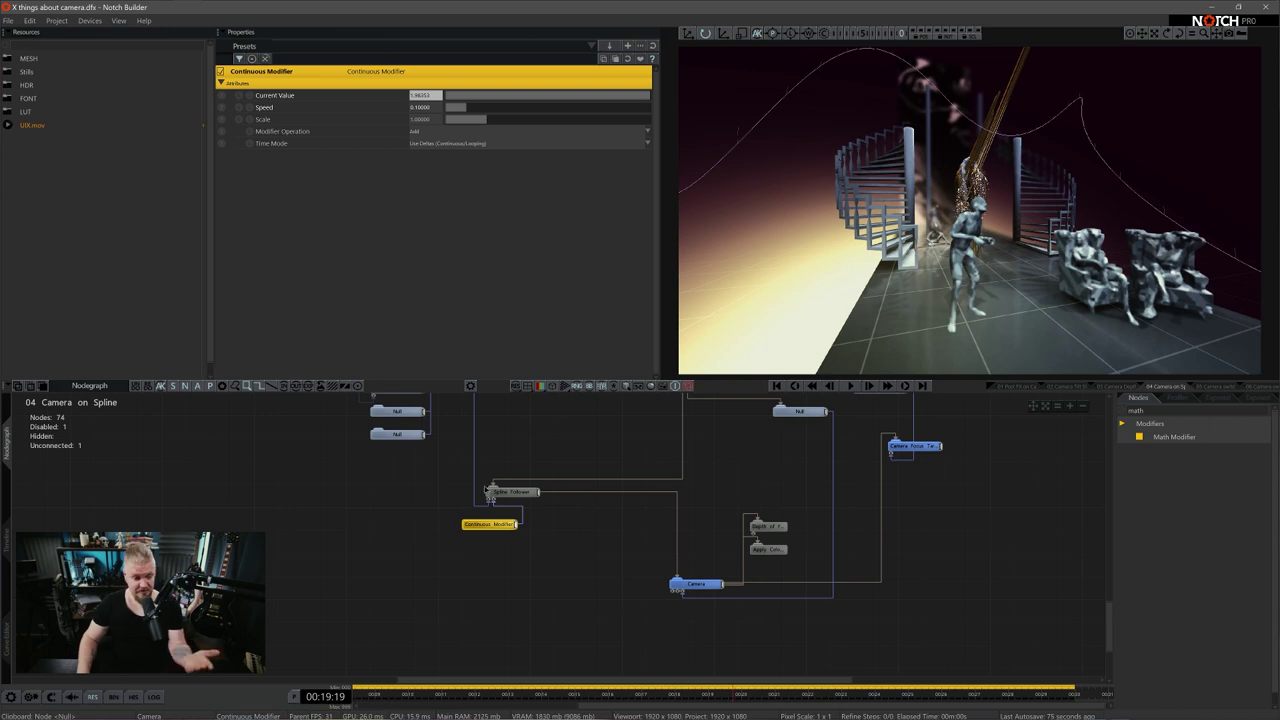
pyautogui.moveTo(682, 471); pyautogui.dragTo(689, 597, button='middle')
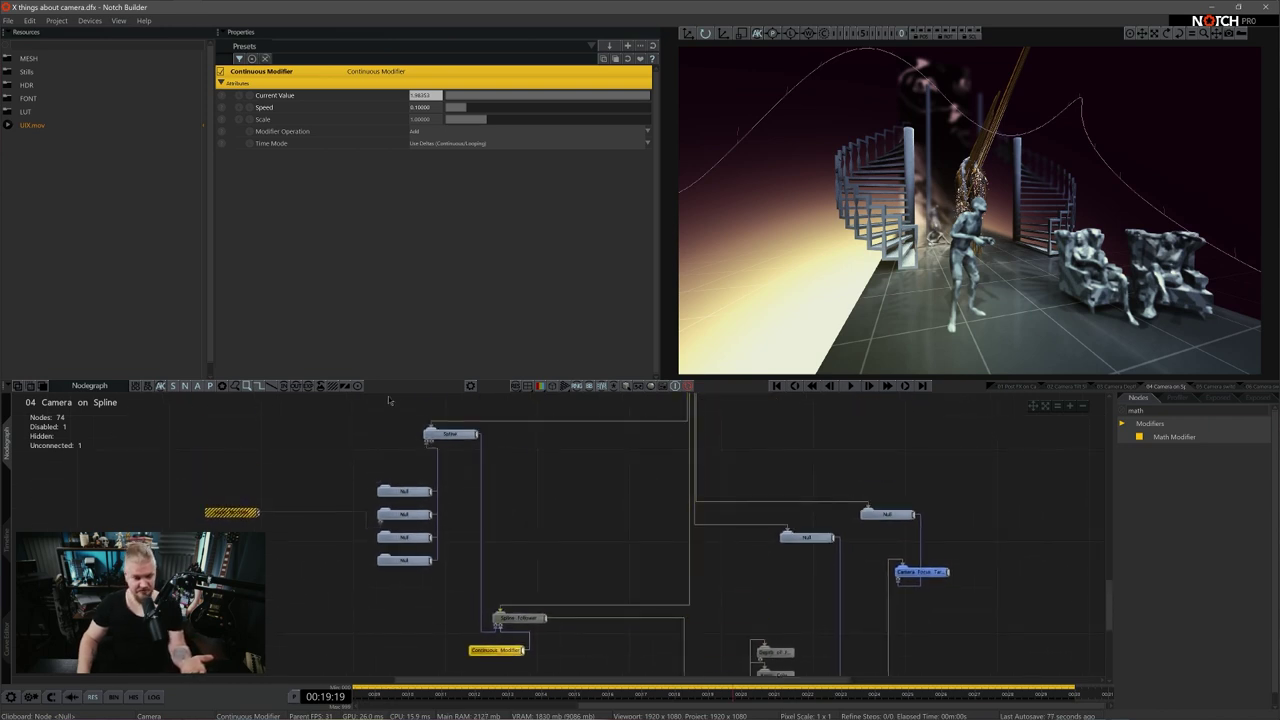
pyautogui.click(450, 434)
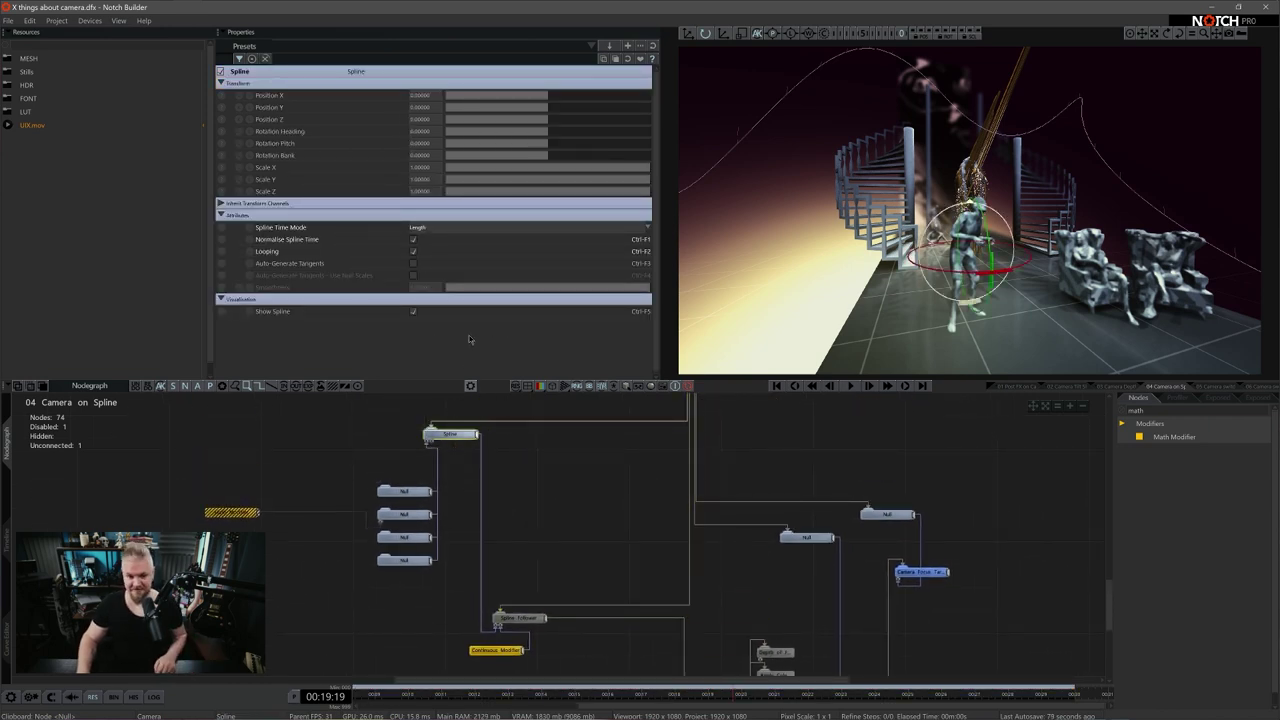
pyautogui.click(412, 312)
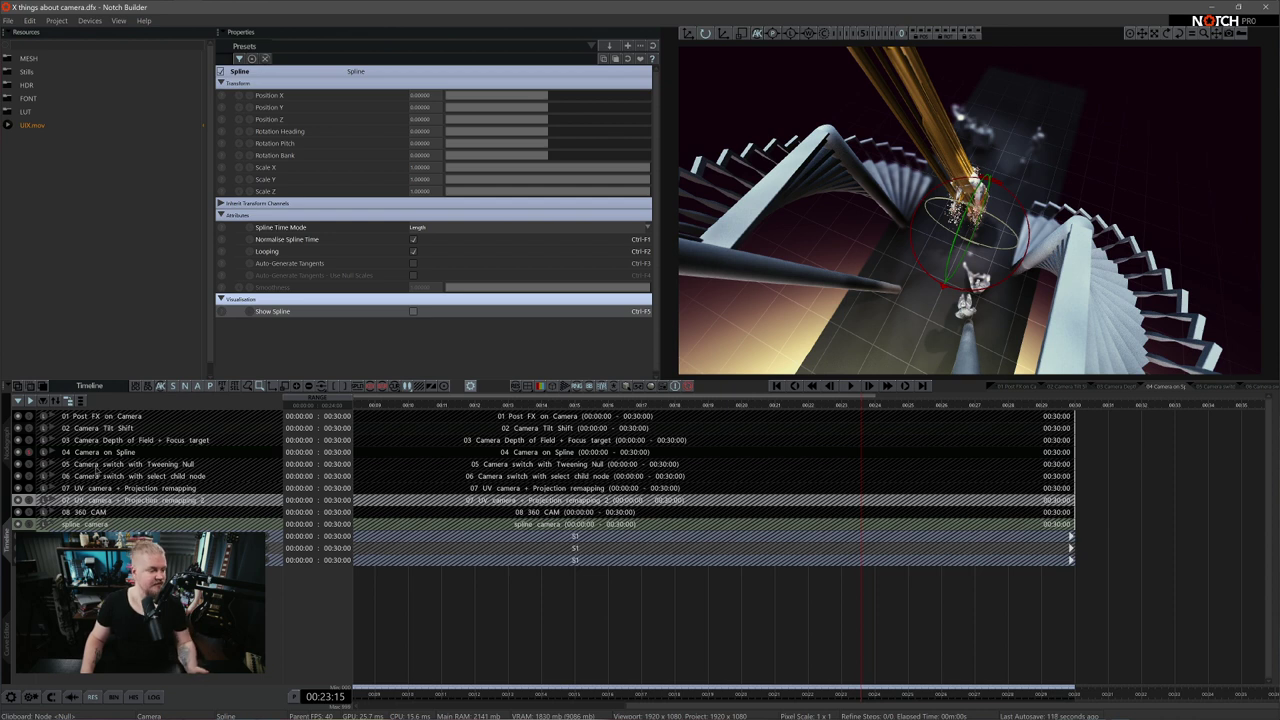
# Solo the 05 Camera switch with Tweening Null layer, play it, and examine the Tweening Null setup in its node graph
pyautogui.click(29, 464)
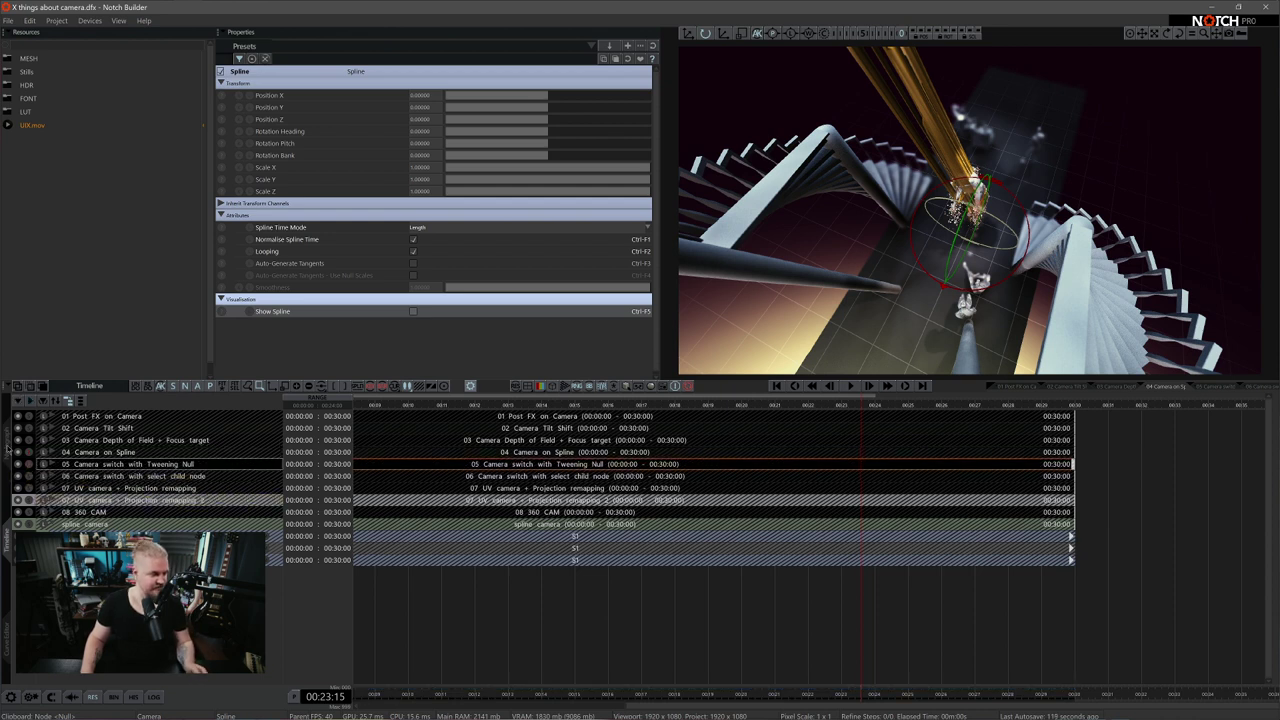
pyautogui.click(7, 449)
pyautogui.click(726, 531)
pyautogui.press('space')
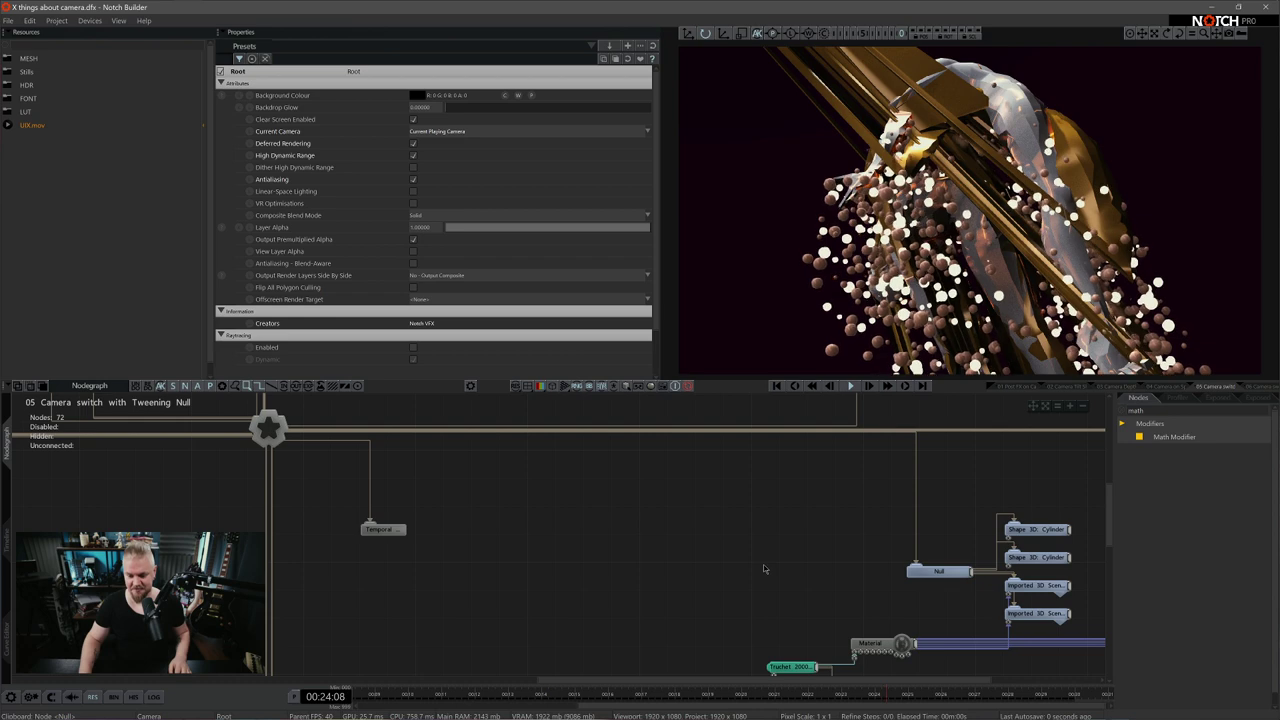
pyautogui.scroll(-2, 764, 569)
pyautogui.moveTo(749, 542); pyautogui.dragTo(600, 430, button='middle')
pyautogui.scroll(-4, 749, 569)
pyautogui.moveTo(769, 575); pyautogui.dragTo(777, 477, button='middle')
pyautogui.moveTo(694, 611); pyautogui.dragTo(854, 524, button='middle')
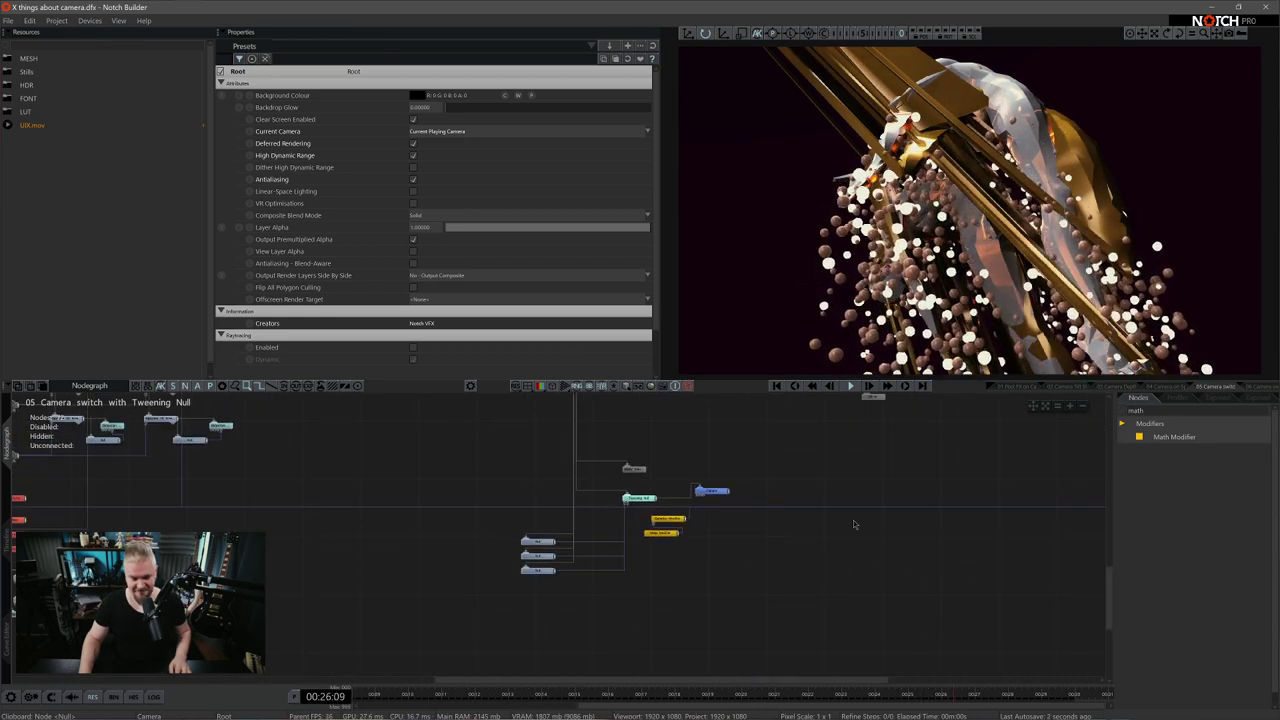
pyautogui.scroll(3, 854, 524)
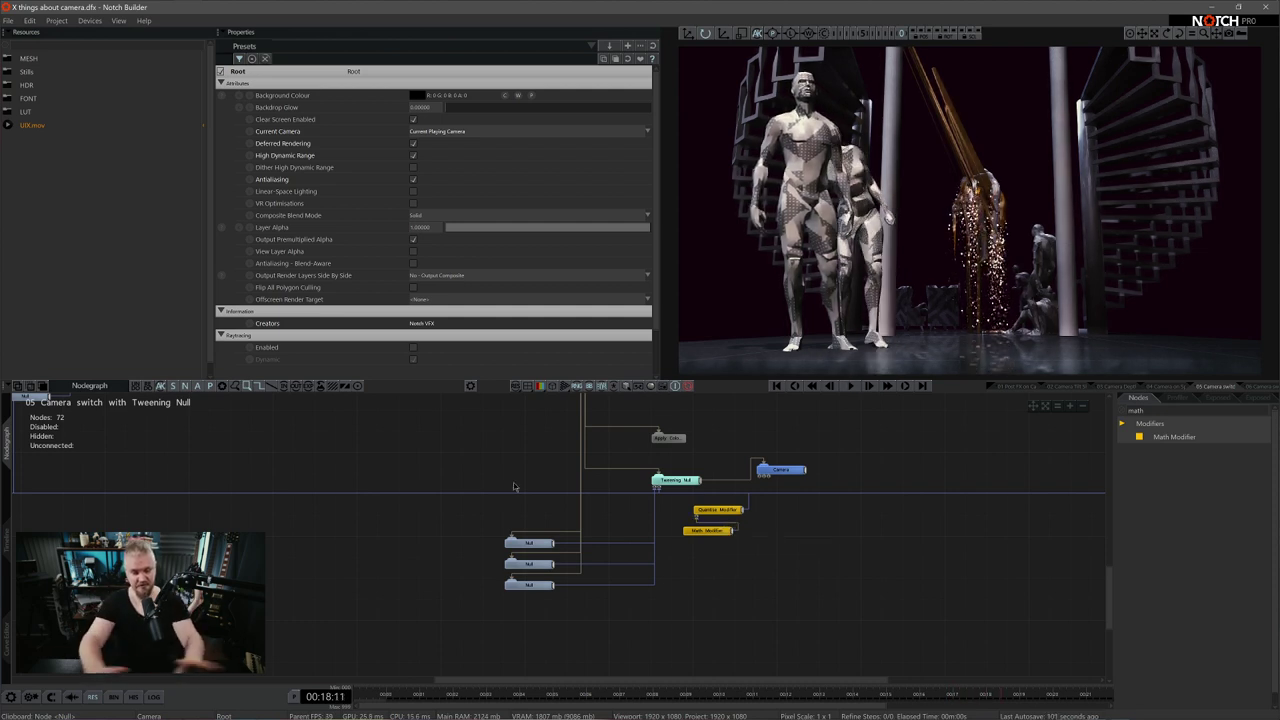
# Create a new layer named Tweening null and open its node graph
pyautogui.click(10, 547)
pyautogui.rightClick(84, 532)
pyautogui.click(183, 273)
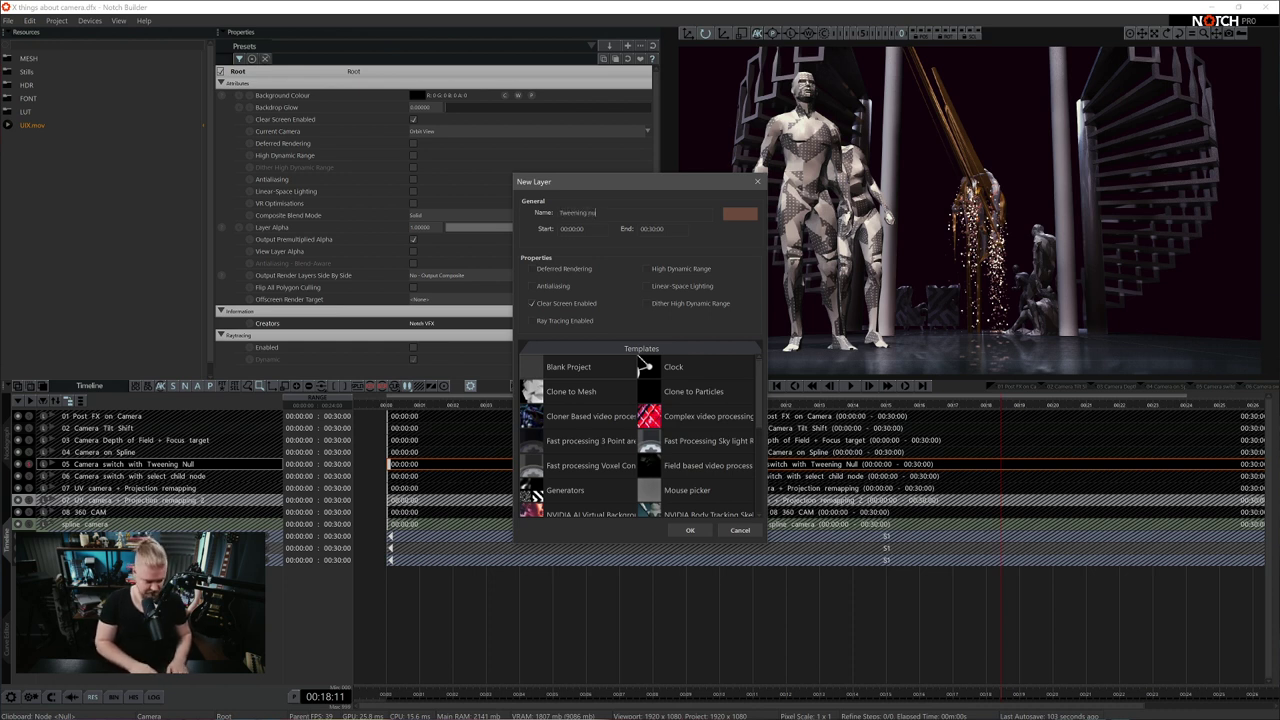
pyautogui.write('Tweening null')
pyautogui.press('Return')
pyautogui.click(6, 448)
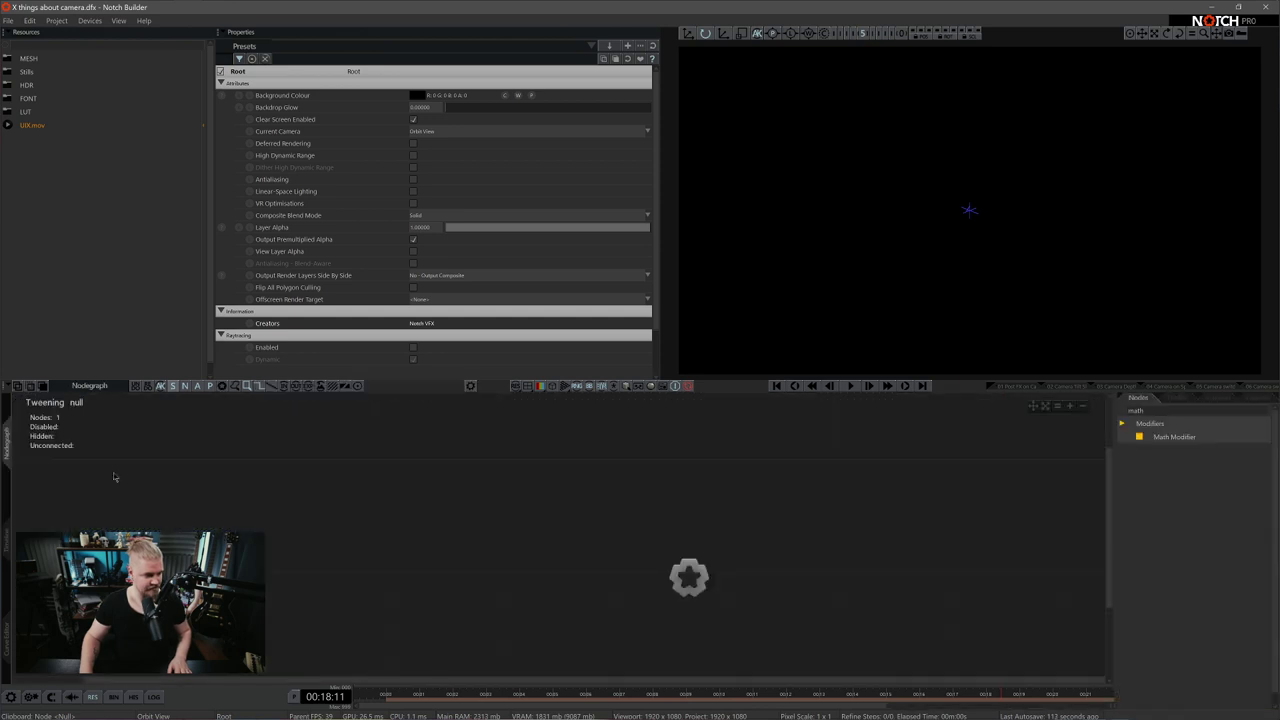
# Add the Look Around (2).fbx mesh resource to the node graph under the Root
pyautogui.click(1124, 411)
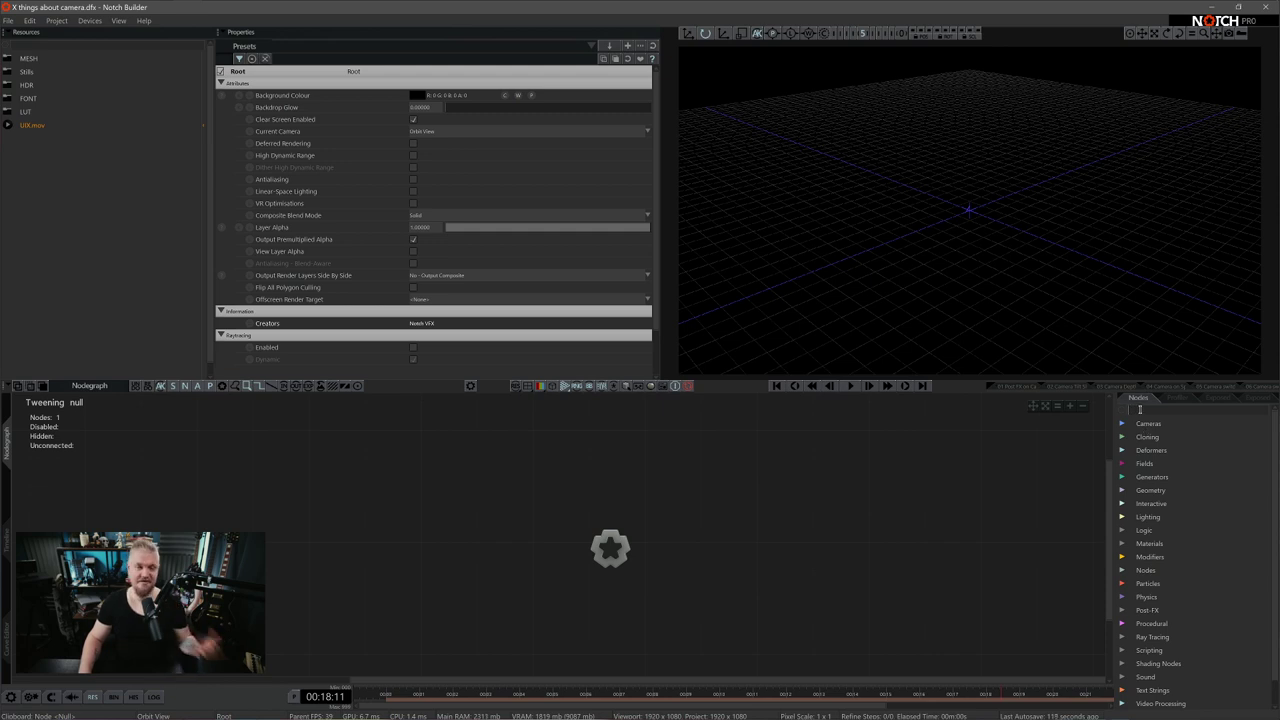
pyautogui.click(28, 58)
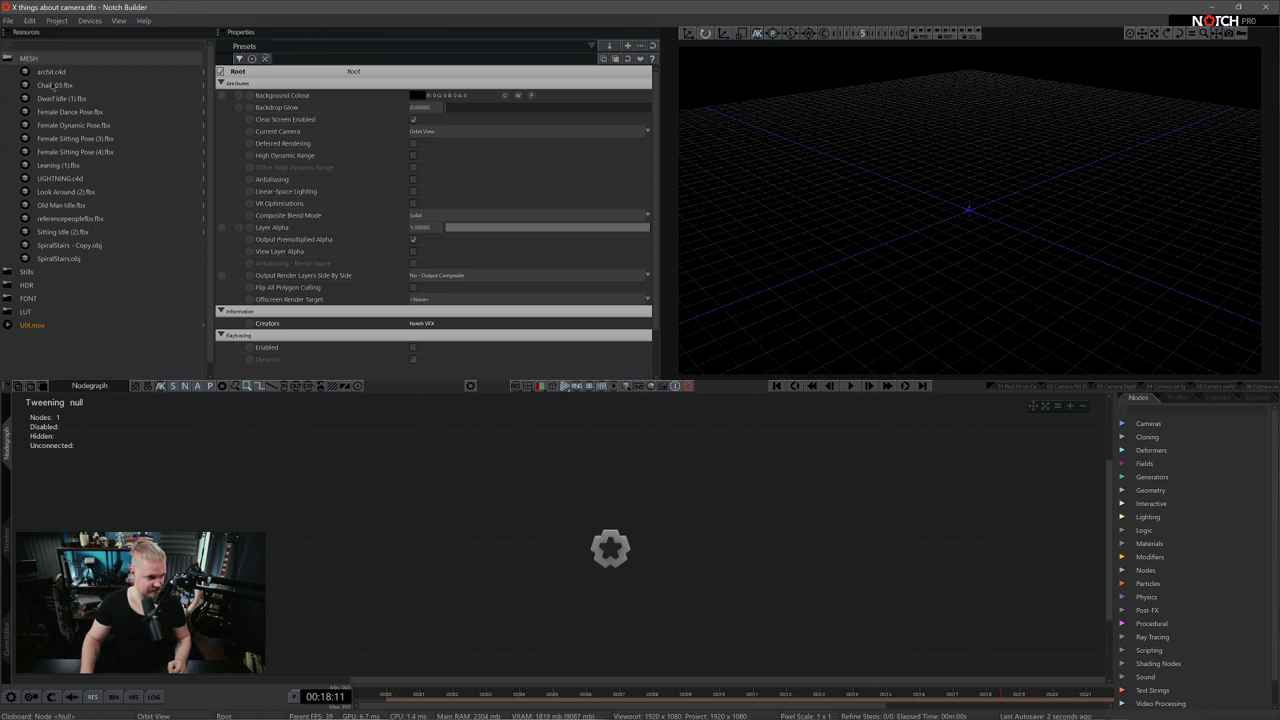
pyautogui.moveTo(65, 191); pyautogui.dragTo(632, 556)
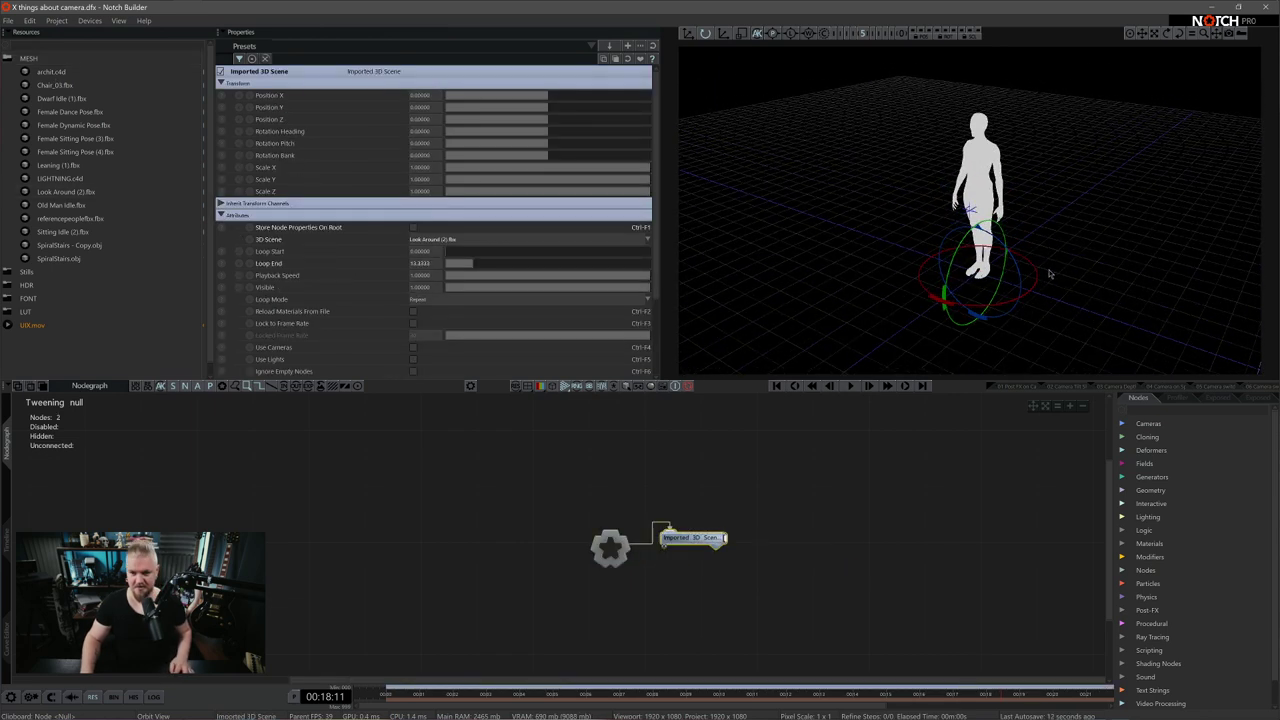
# Set the imported 3D scene's Animation Set to mixamo.com and play the figure's animation
pyautogui.scroll(-3, 440, 312)
pyautogui.click(445, 322)
pyautogui.click(452, 337)
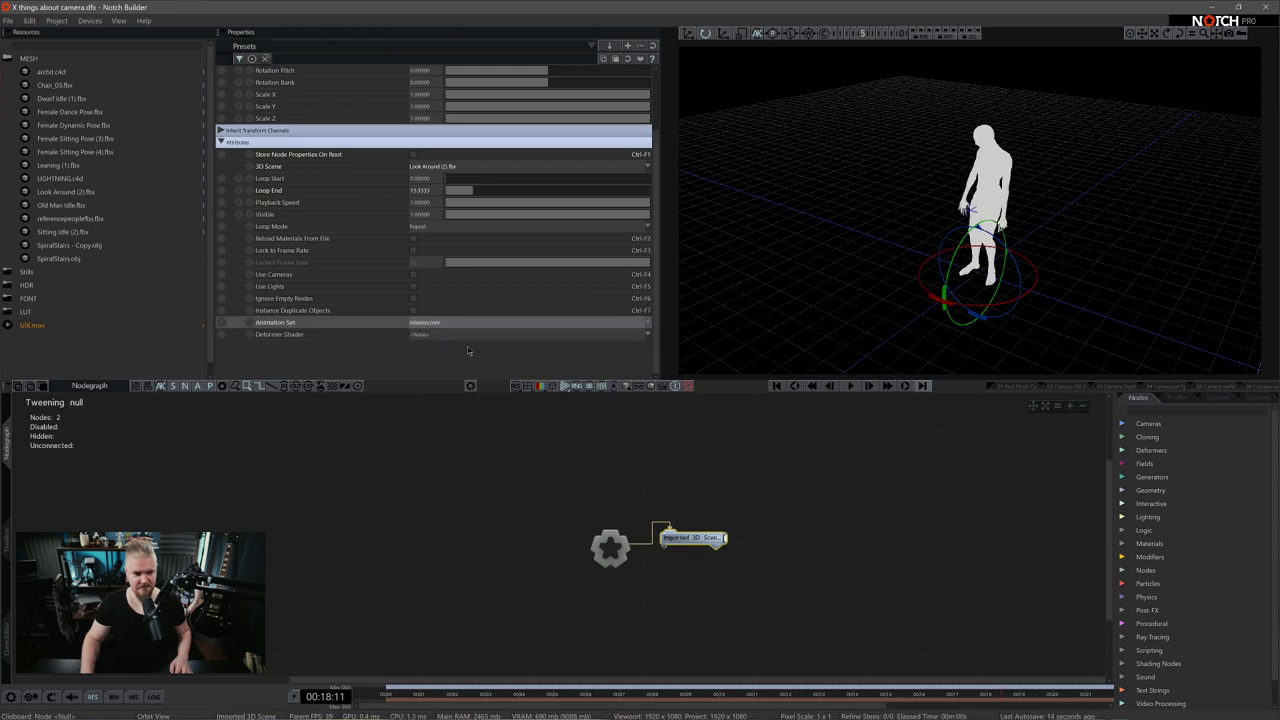
pyautogui.press('space')
pyautogui.keyDown('alt'); pyautogui.moveTo(937, 234); pyautogui.dragTo(983, 282); pyautogui.keyUp('alt')
pyautogui.click(700, 428)
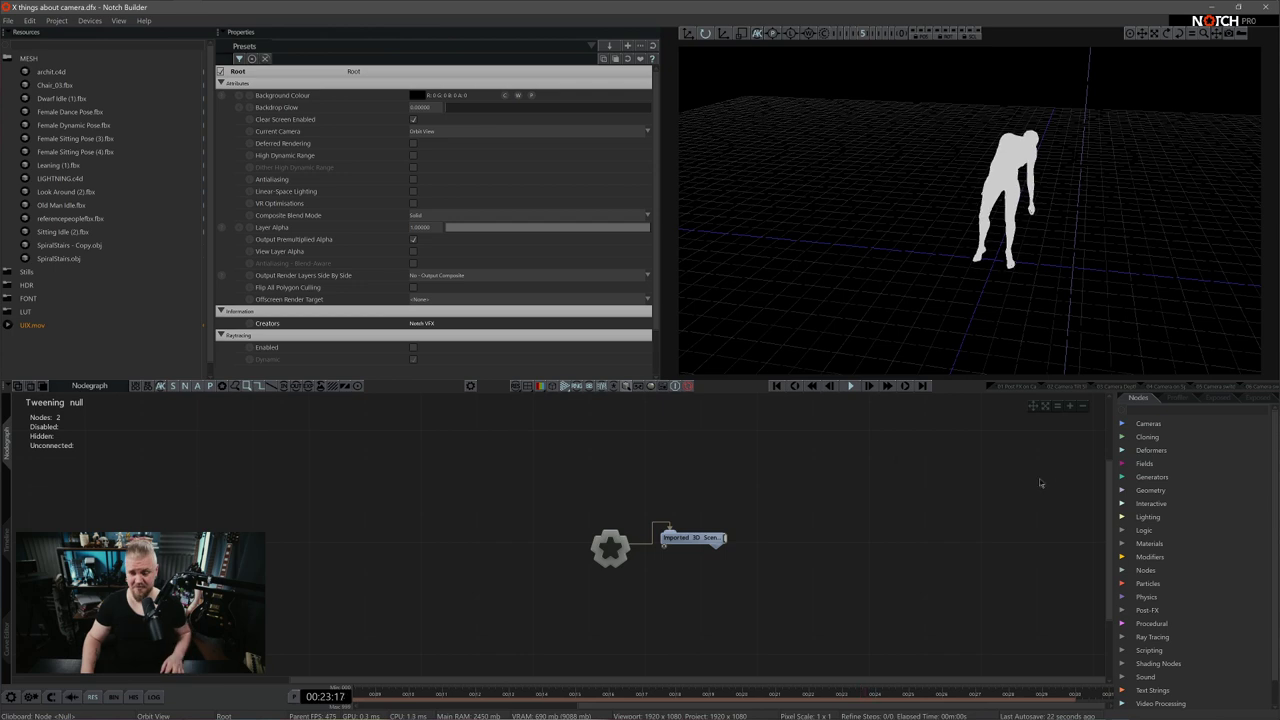
# Find the Sky Light node and add it to the Root
pyautogui.click(1133, 411)
pyautogui.write('sky')
pyautogui.moveTo(1166, 463); pyautogui.dragTo(605, 505)
# Enable Deferred Rendering, High Dynamic Range and Antialiasing on the Root
pyautogui.click(525, 487)
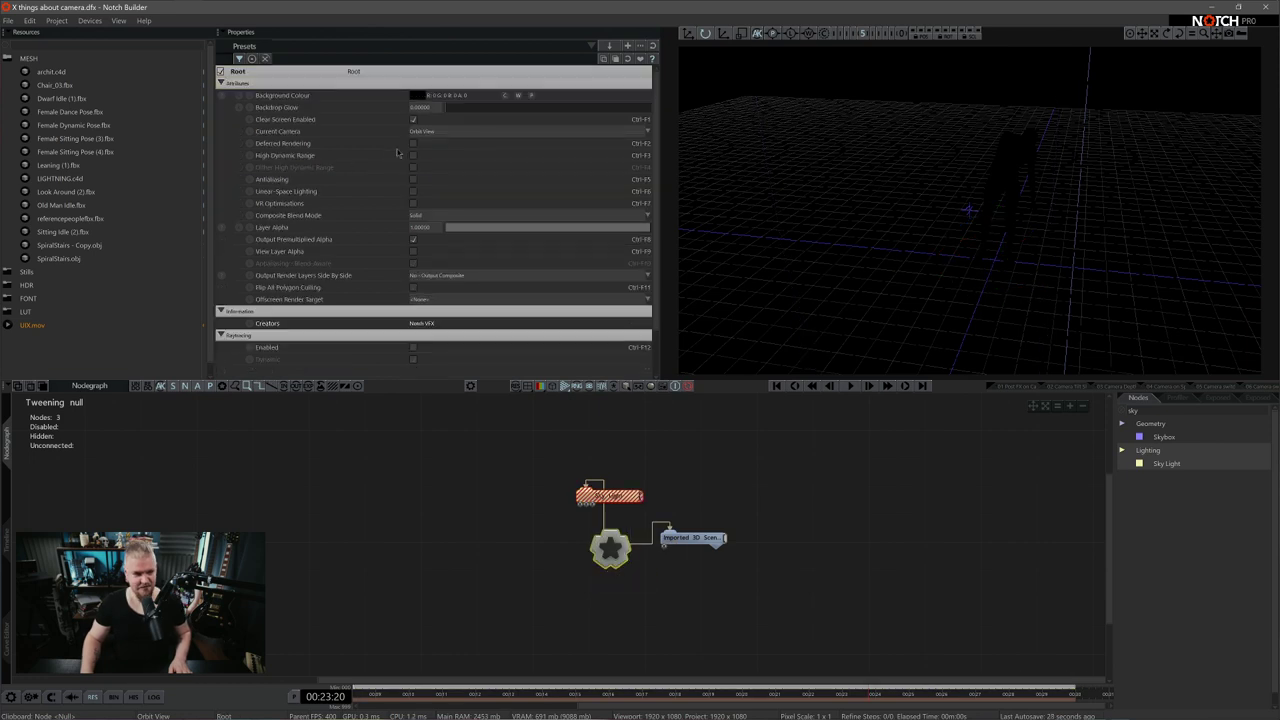
pyautogui.click(413, 155)
pyautogui.click(413, 179)
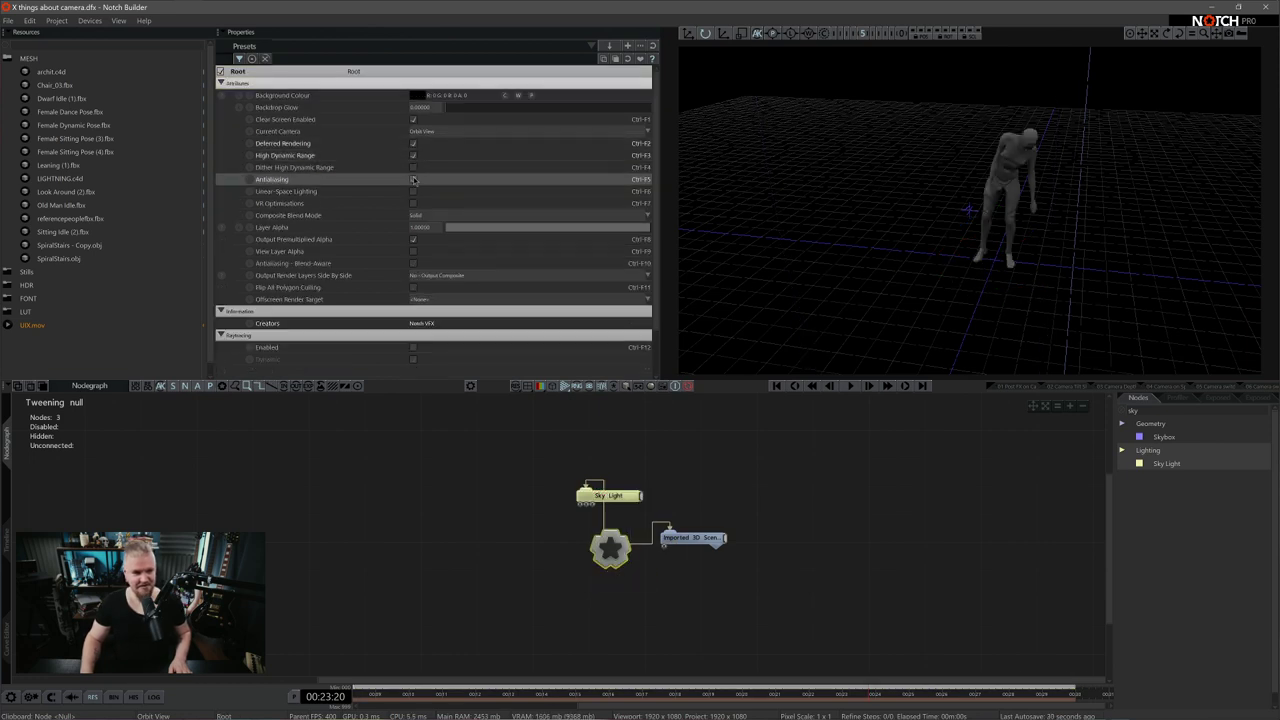
# Set the Sky Light's Num Sample Directions to 50 and play the scene to check the lit figure
pyautogui.click(626, 496)
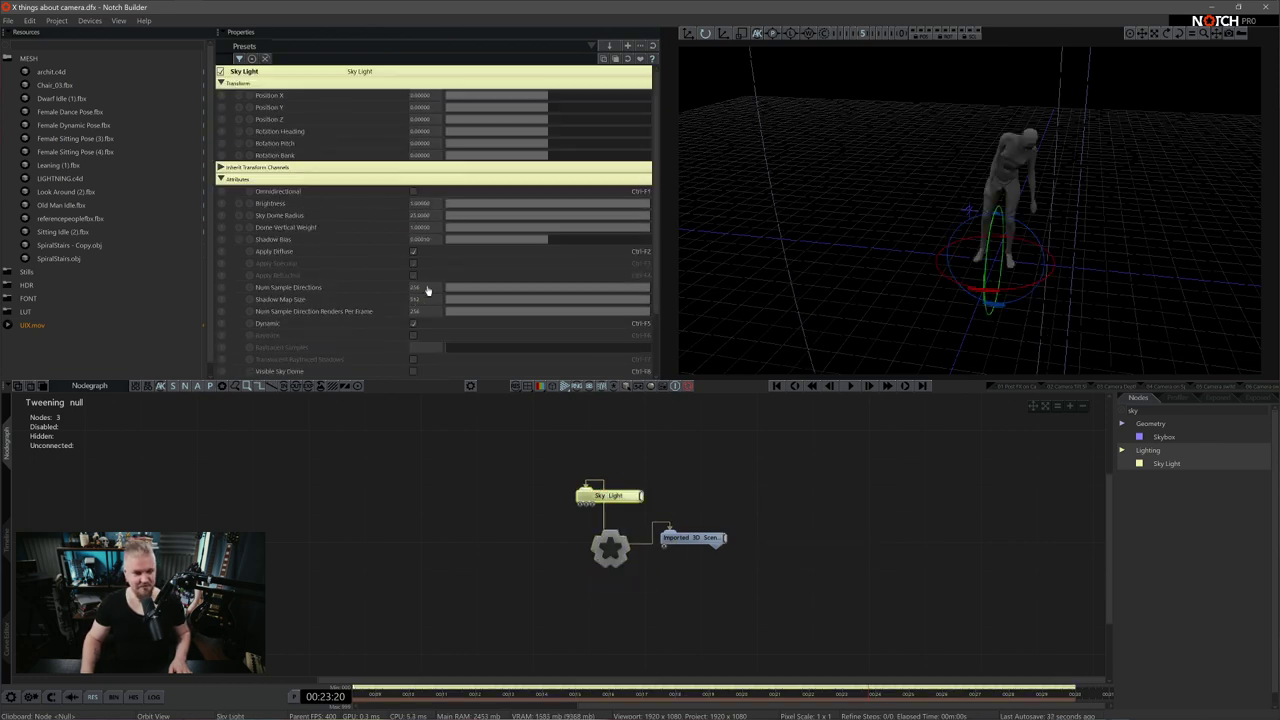
pyautogui.click(428, 289)
pyautogui.write('50')
pyautogui.press('Return')
pyautogui.press('space')
pyautogui.moveTo(1101, 261); pyautogui.dragTo(1080, 287, button='middle')
pyautogui.scroll(2, 1063, 311)
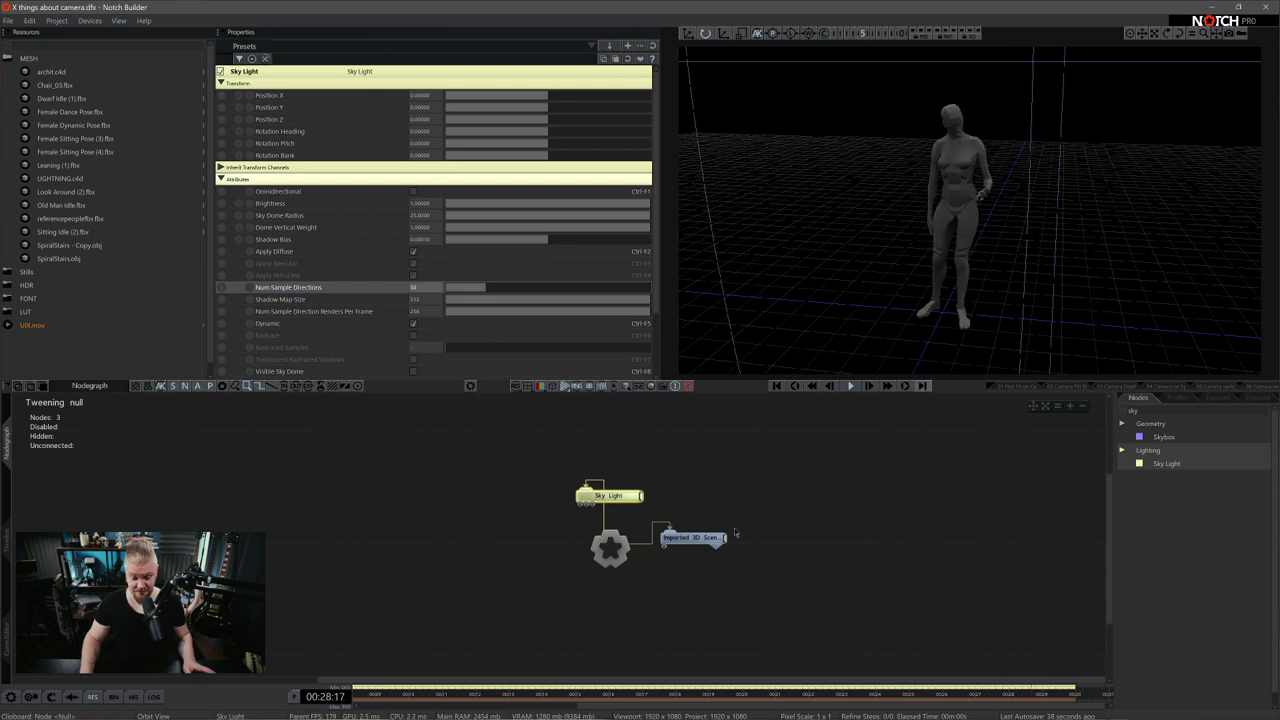
# Space the imported 3D scene node away from the Root, and add a Camera node connected to the Root
pyautogui.moveTo(724, 537); pyautogui.dragTo(780, 537)
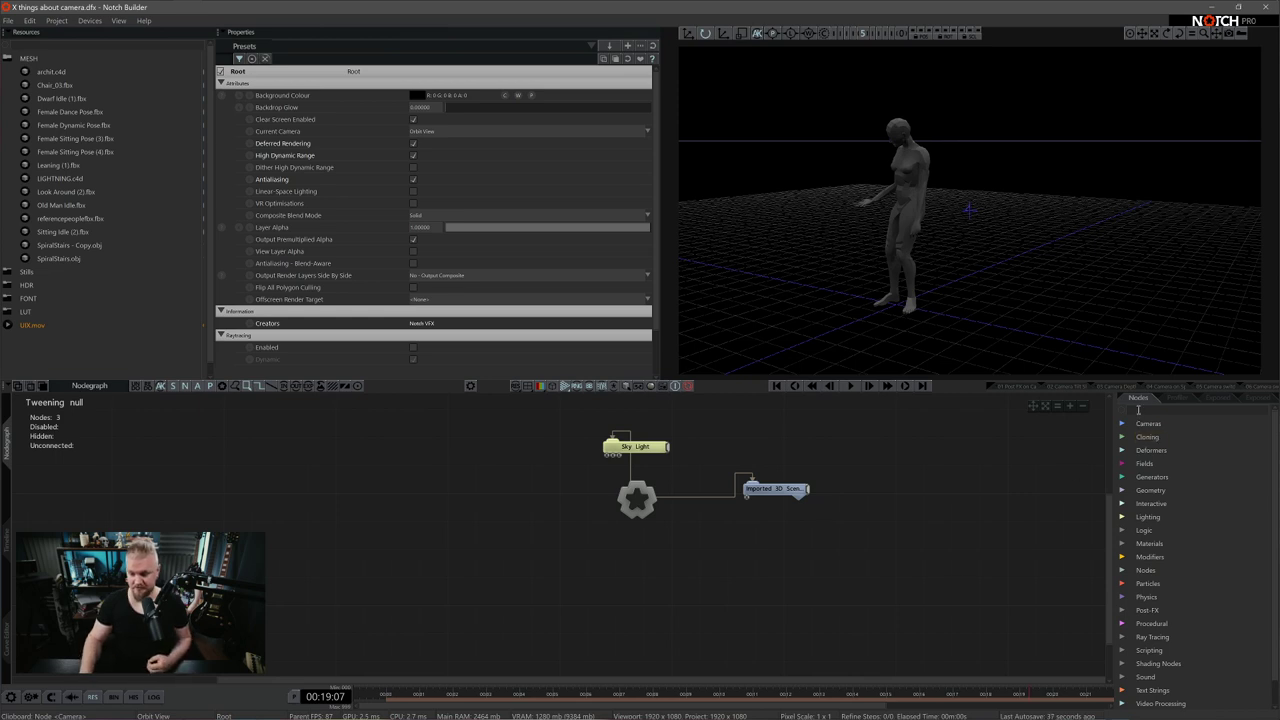
pyautogui.write('camera')
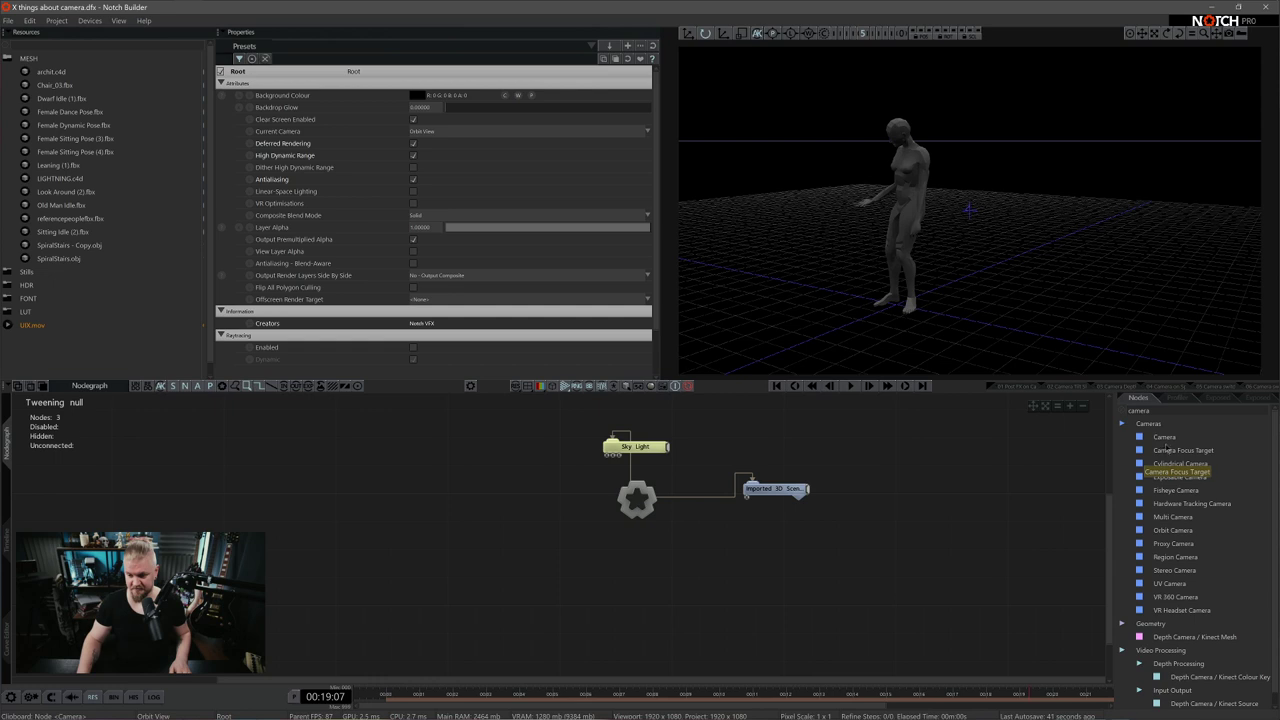
pyautogui.moveTo(1162, 437); pyautogui.dragTo(693, 580)
pyautogui.moveTo(647, 510); pyautogui.dragTo(697, 582)
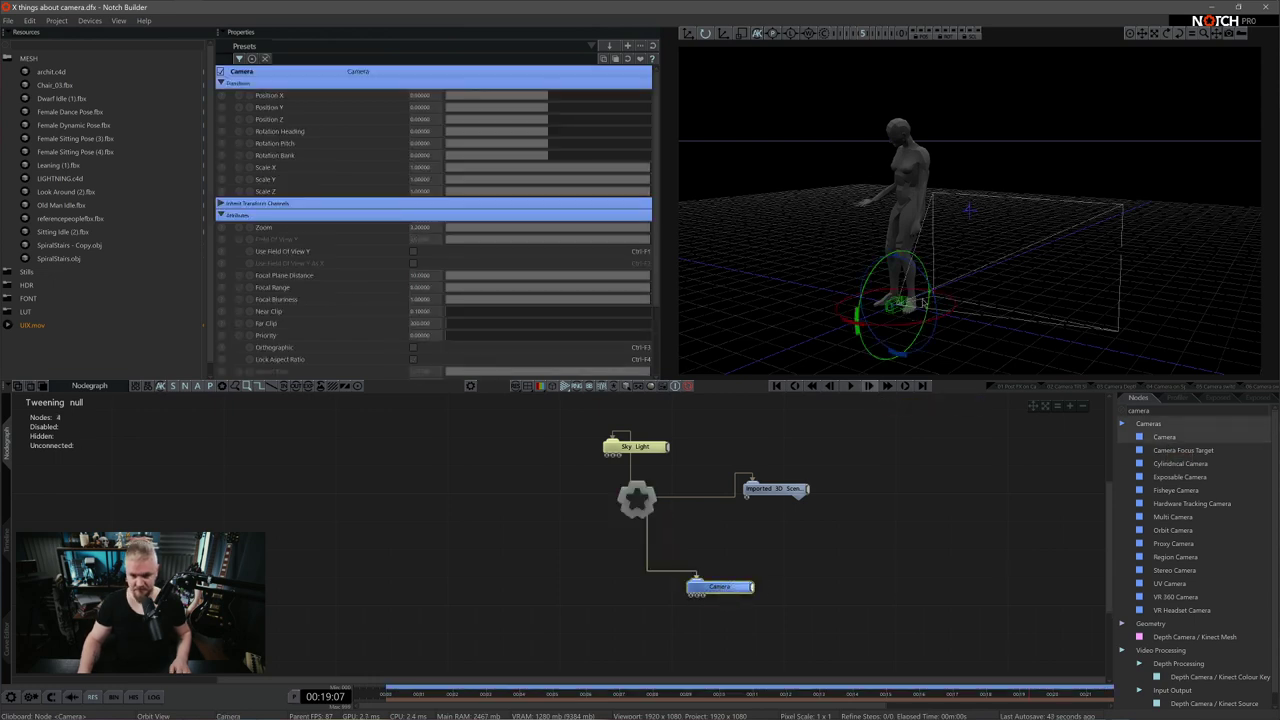
# Frame the figure at one side of the viewport and set the Camera to the current view
pyautogui.keyDown('alt'); pyautogui.moveTo(924, 303); pyautogui.dragTo(969, 309); pyautogui.keyUp('alt')
pyautogui.moveTo(969, 309); pyautogui.dragTo(968, 311, button='middle')
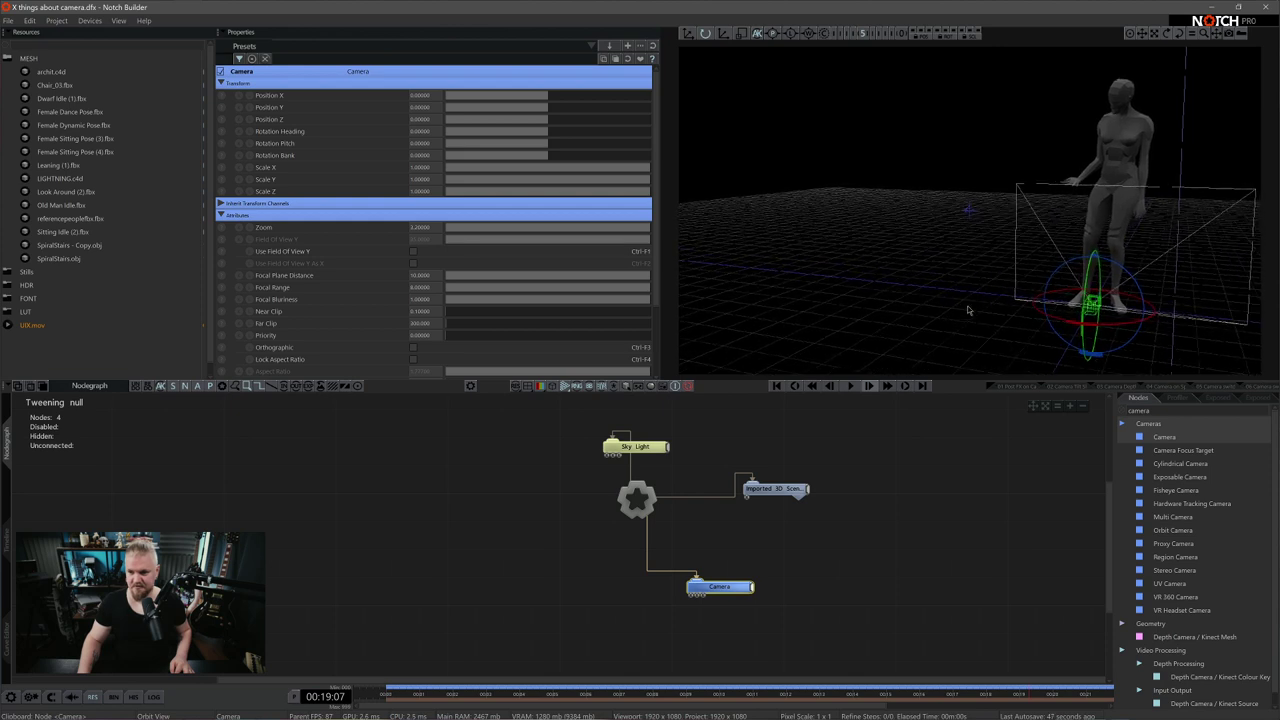
pyautogui.rightClick(725, 589)
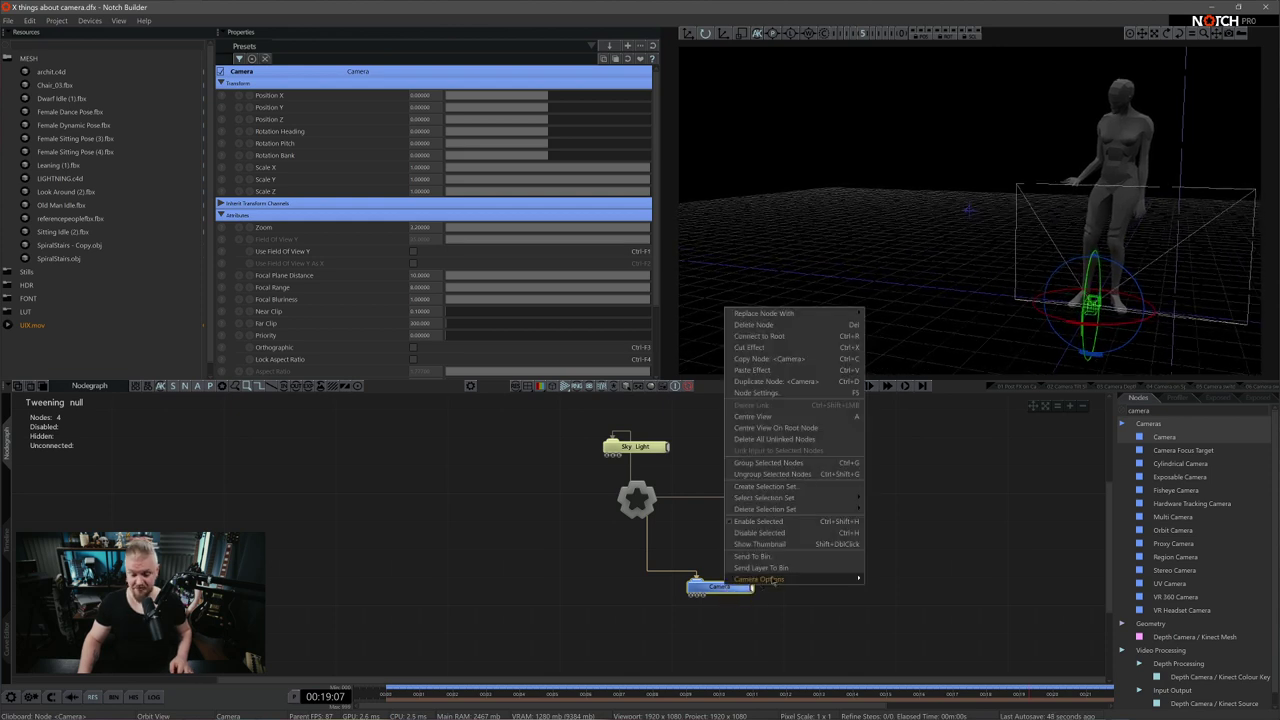
pyautogui.moveTo(771, 580)
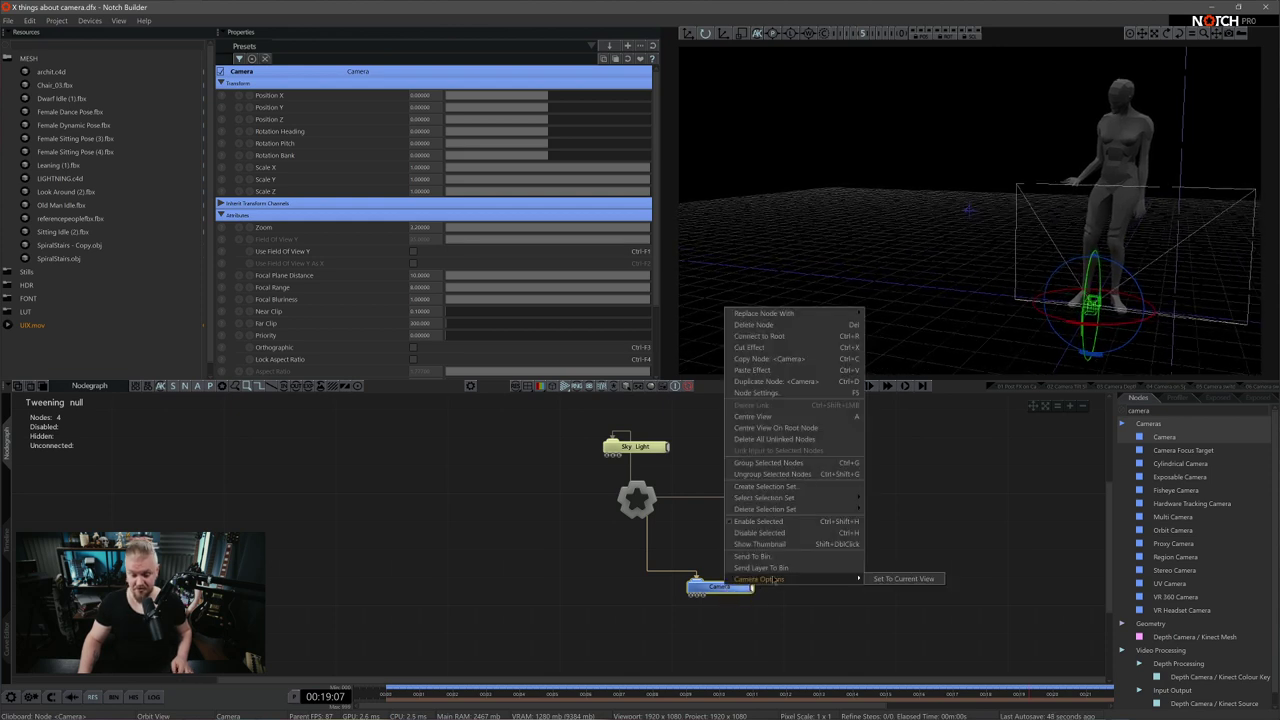
pyautogui.click(904, 579)
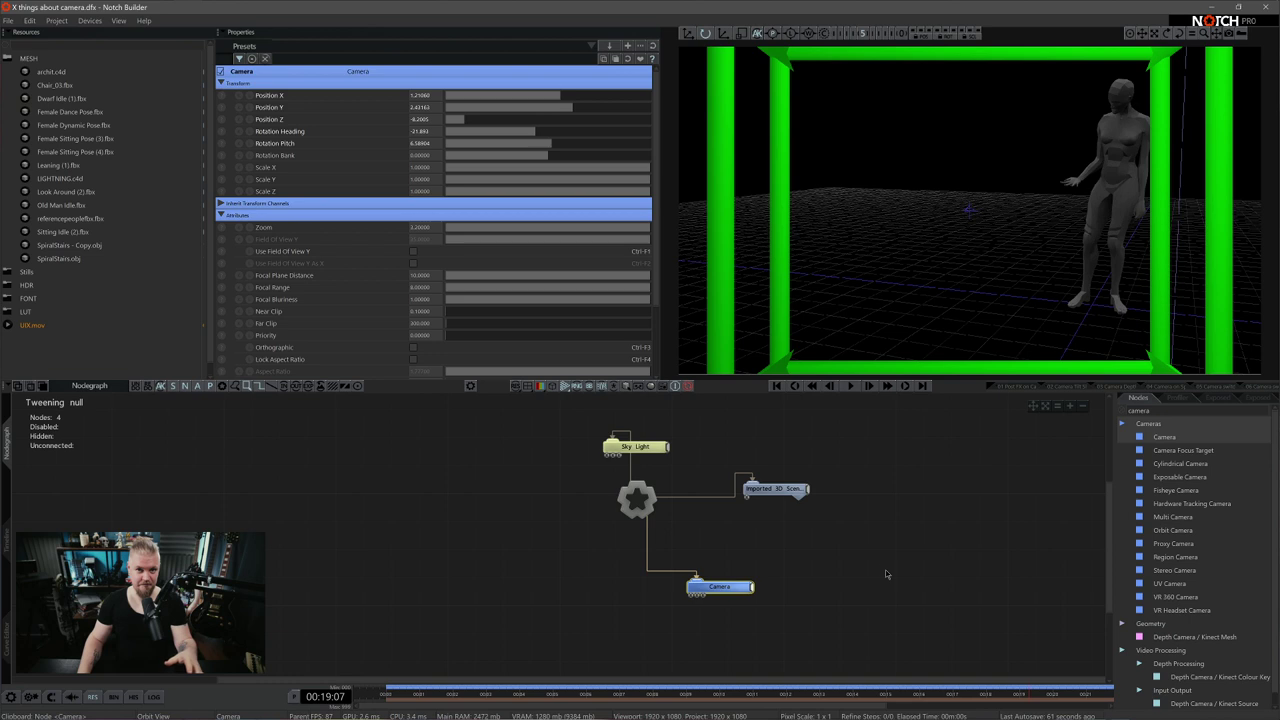
# View the Camera from outside, frame the figure from a new angle, and set the Camera to that view
pyautogui.scroll(-5, 967, 303)
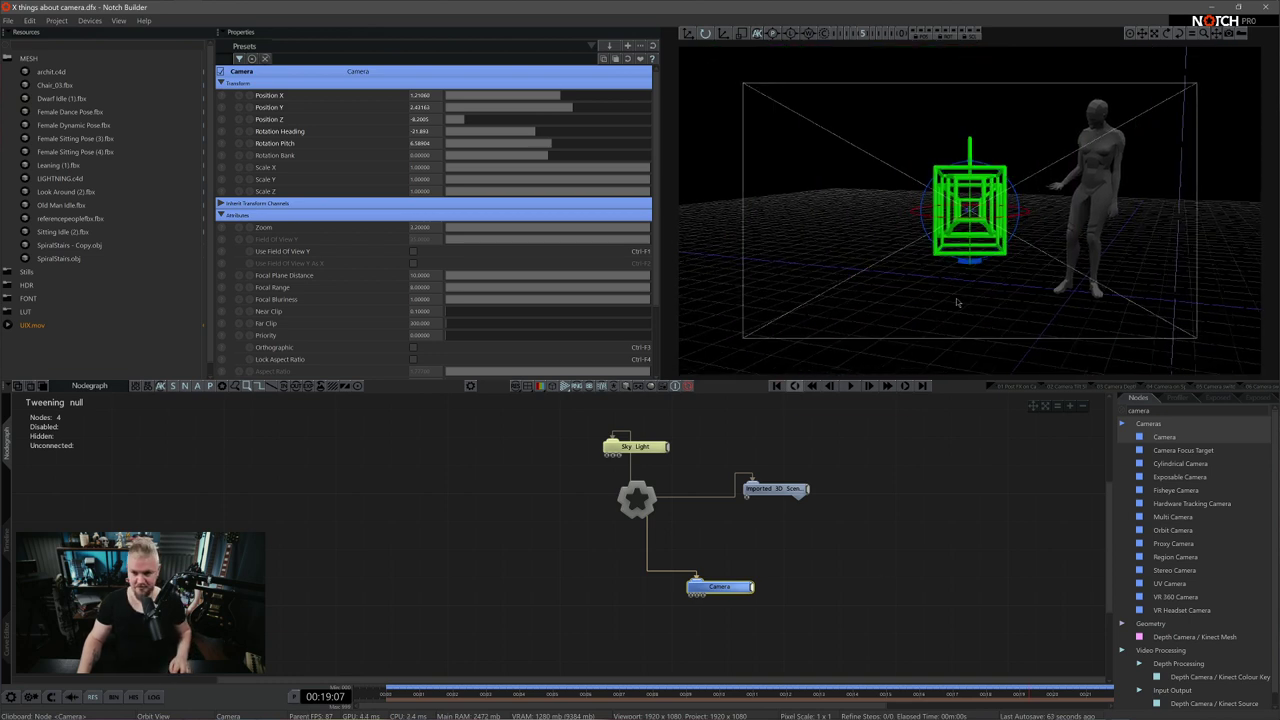
pyautogui.scroll(4, 958, 299)
pyautogui.scroll(-2, 964, 300)
pyautogui.scroll(-3, 964, 299)
pyautogui.keyDown('alt'); pyautogui.moveTo(958, 297); pyautogui.dragTo(949, 300); pyautogui.keyUp('alt')
pyautogui.keyDown('alt'); pyautogui.moveTo(949, 302); pyautogui.dragTo(955, 291, button='middle'); pyautogui.keyUp('alt')
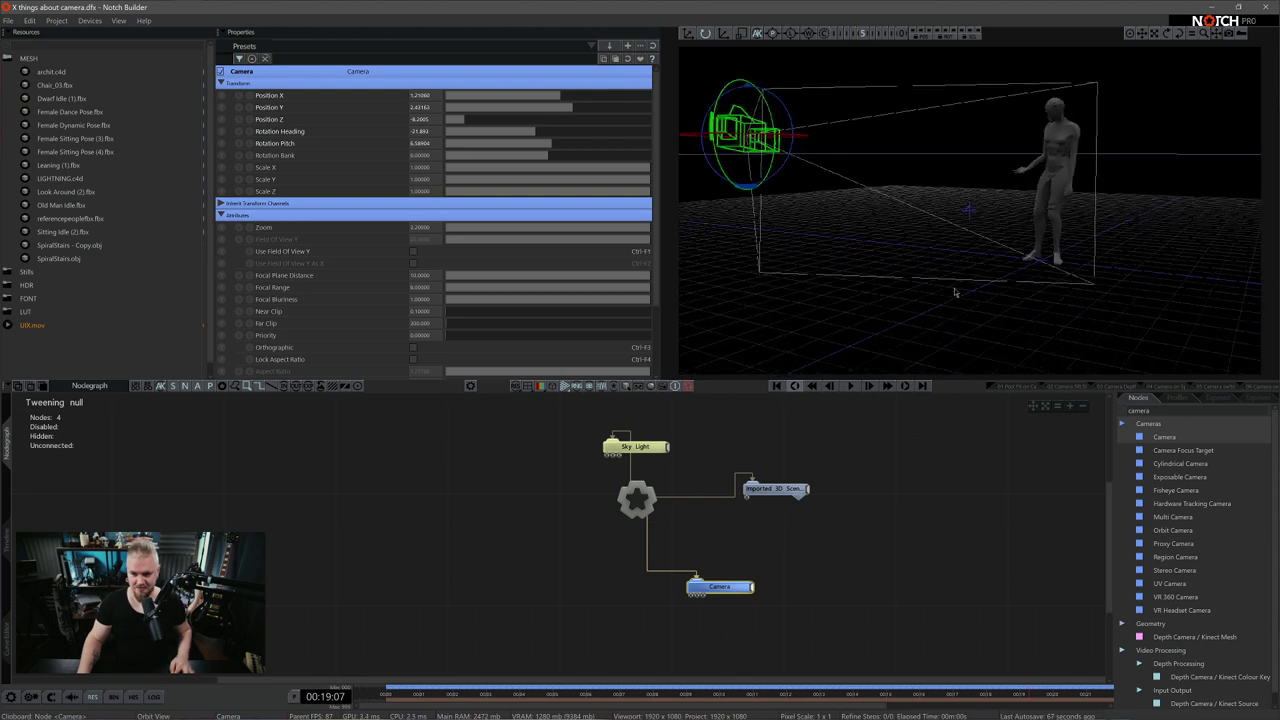
pyautogui.scroll(3, 962, 292)
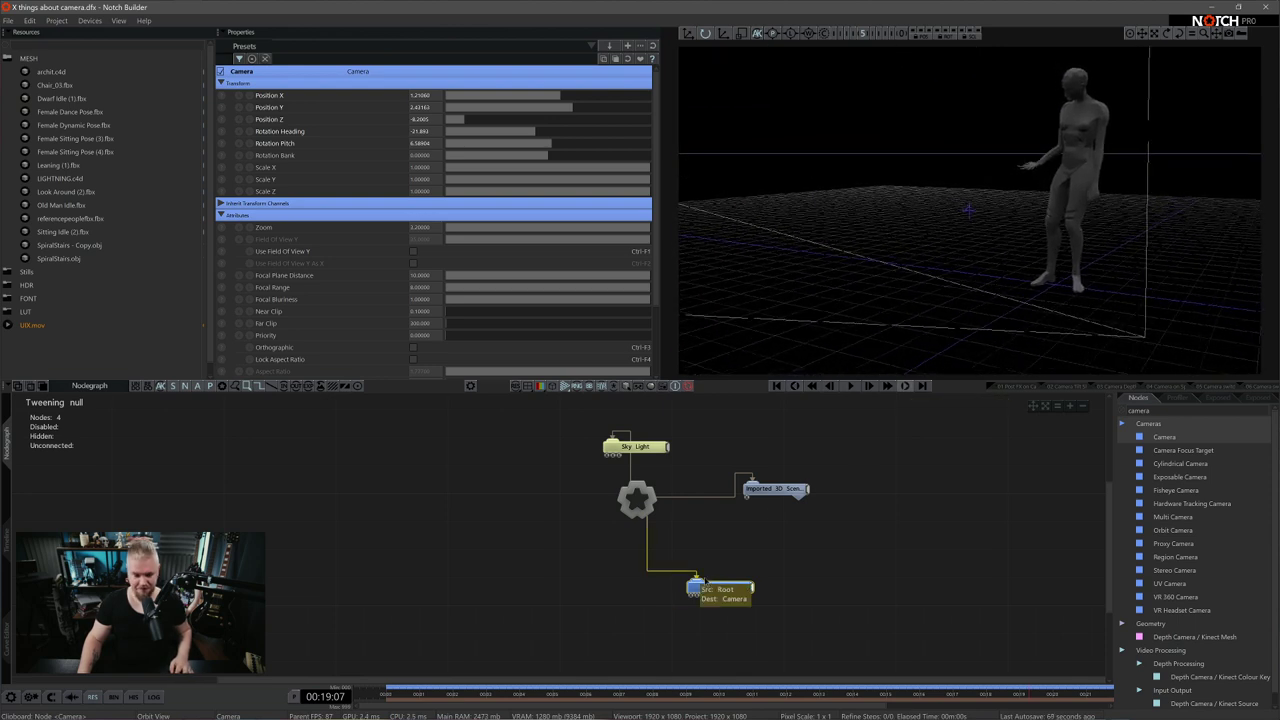
pyautogui.rightClick(730, 587)
pyautogui.click(887, 579)
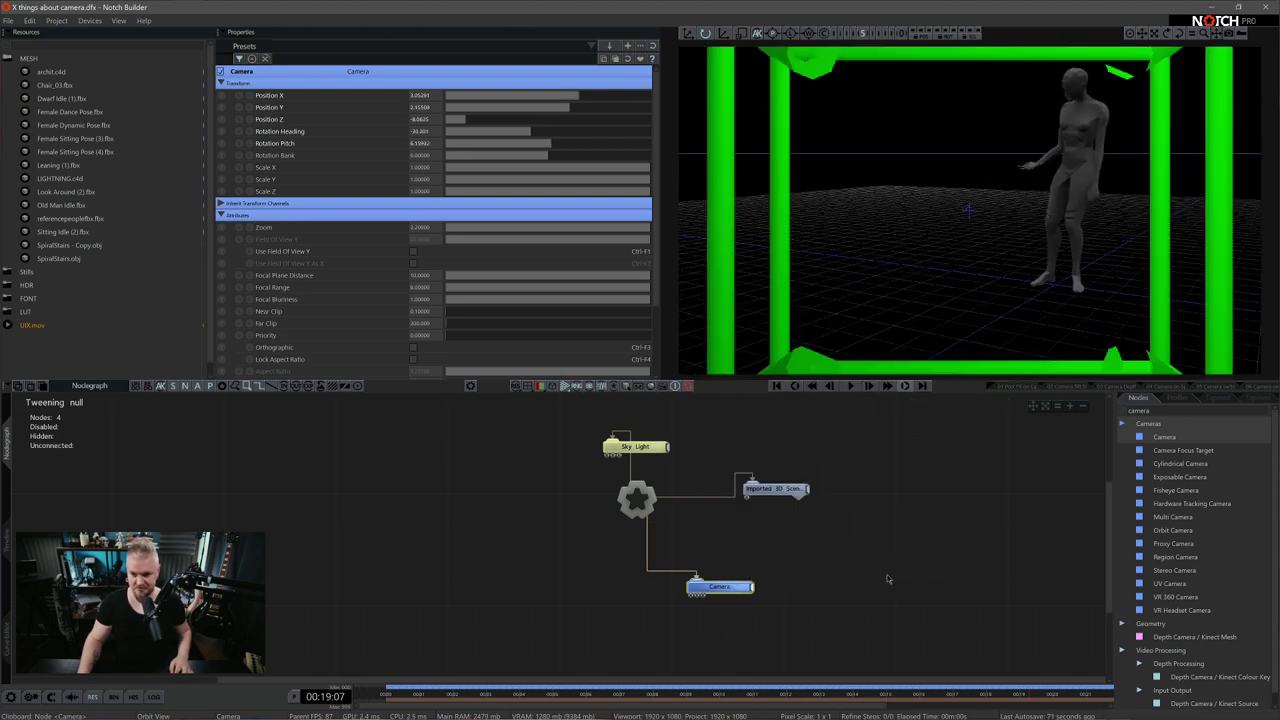
# Look through the Camera and reframe the full figure nearer the centre from a lower, more frontal angle
pyautogui.press('0')
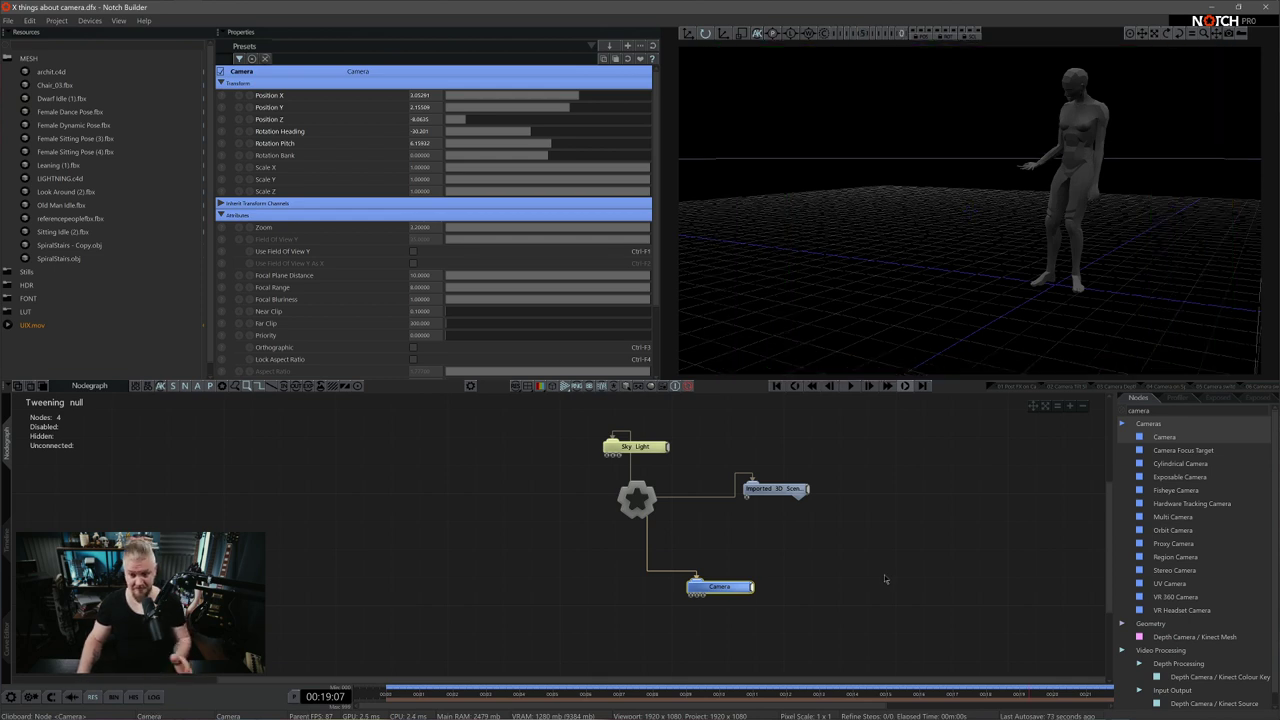
pyautogui.moveTo(1008, 320); pyautogui.dragTo(1008, 283, button='right')
pyautogui.moveTo(1008, 284); pyautogui.dragTo(1015, 270)
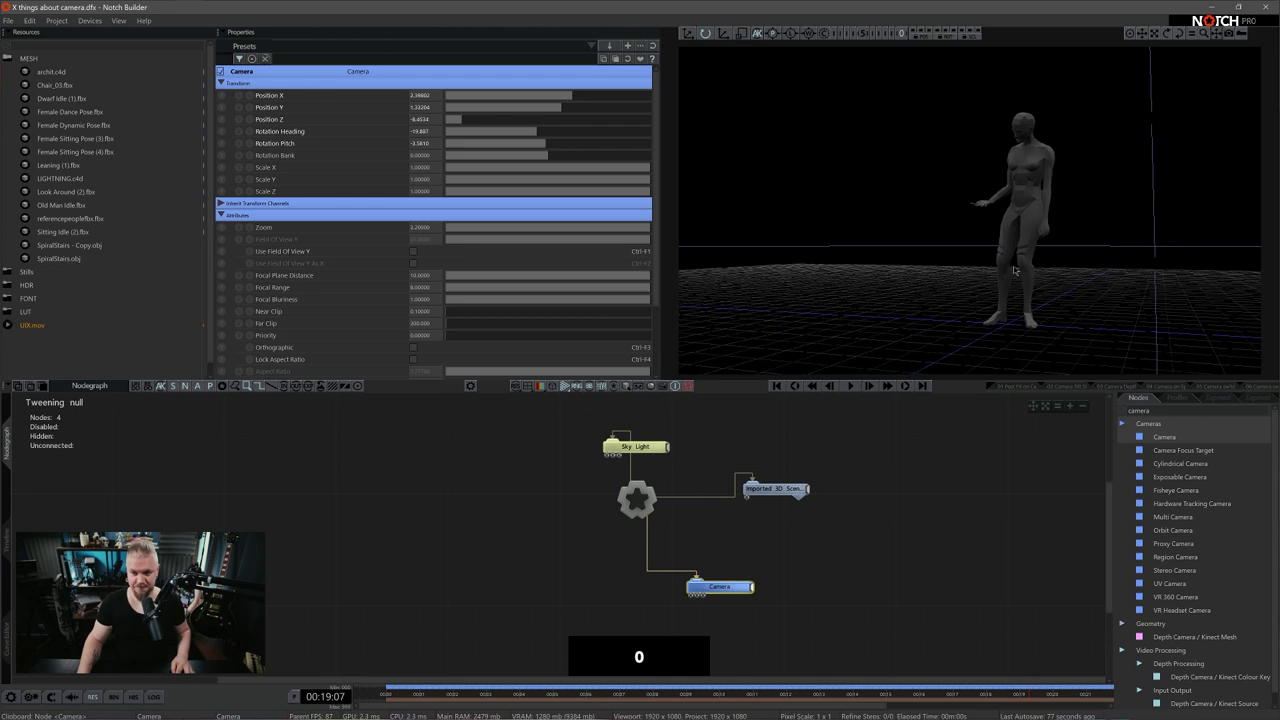
# Disable the first Camera and add a second Camera node connected to the Root, looking through it
pyautogui.moveTo(789, 554); pyautogui.dragTo(746, 598)
pyautogui.hotkey('ctrl', '1')
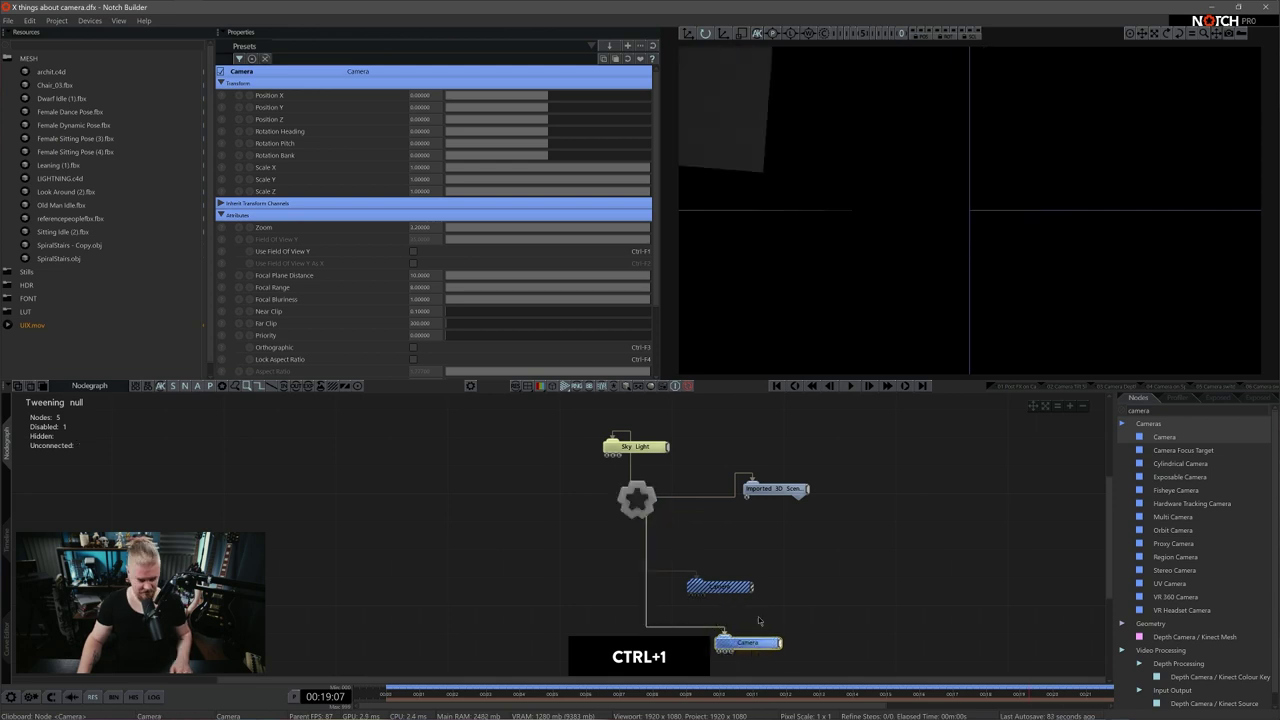
pyautogui.press('5')
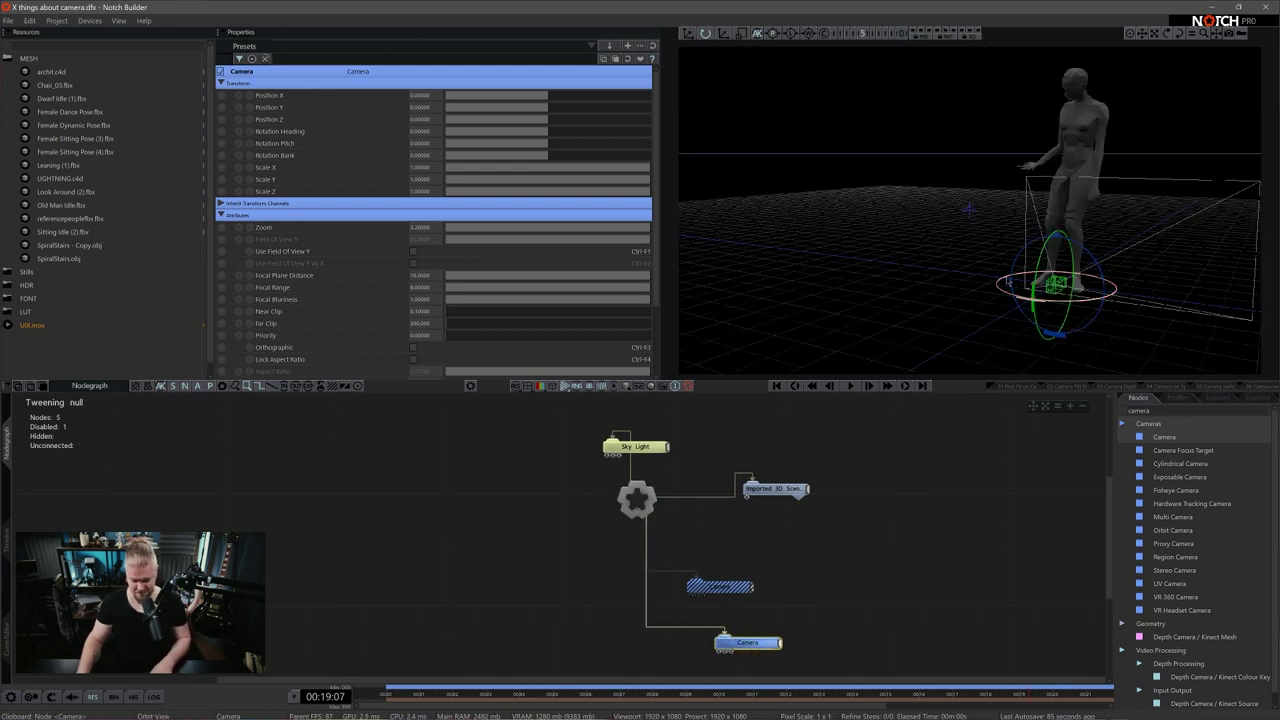
pyautogui.press('0')
# Frame the figure steeply from above with the second Camera, and align its node directly beneath the first Camera
pyautogui.scroll(-3, 951, 263)
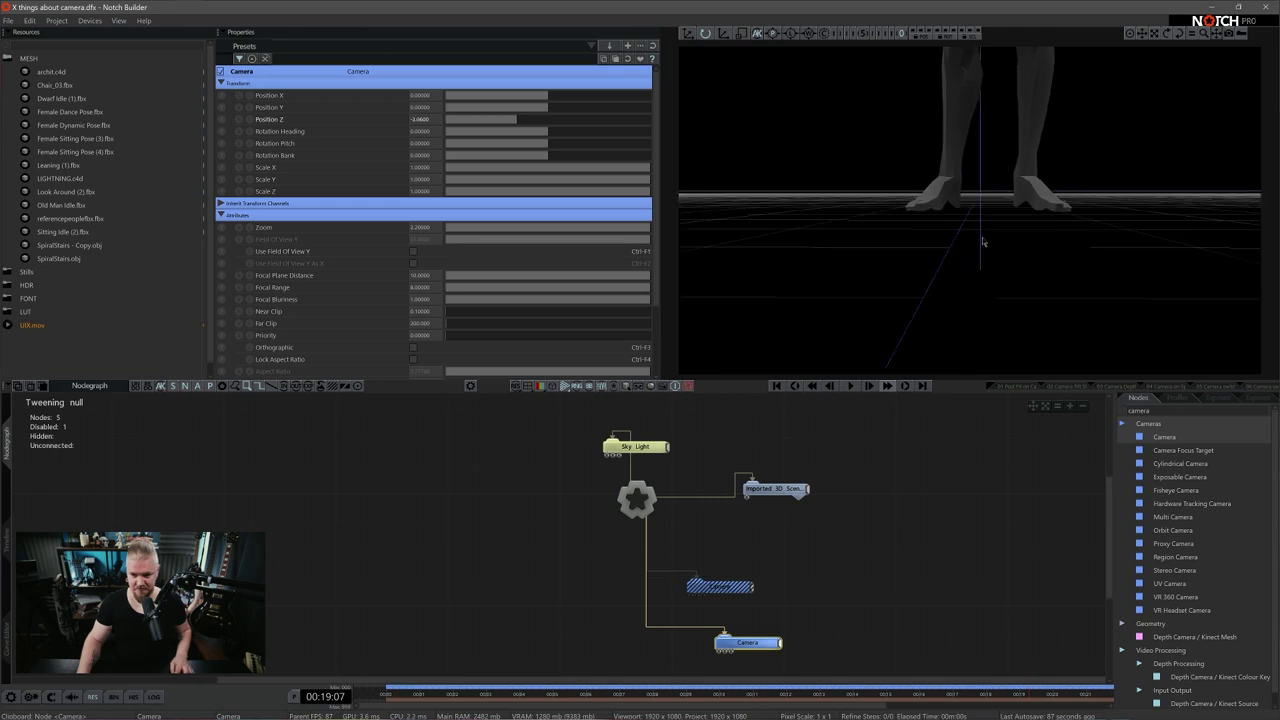
pyautogui.moveTo(983, 241); pyautogui.dragTo(968, 292, button='middle')
pyautogui.scroll(-2, 1014, 302)
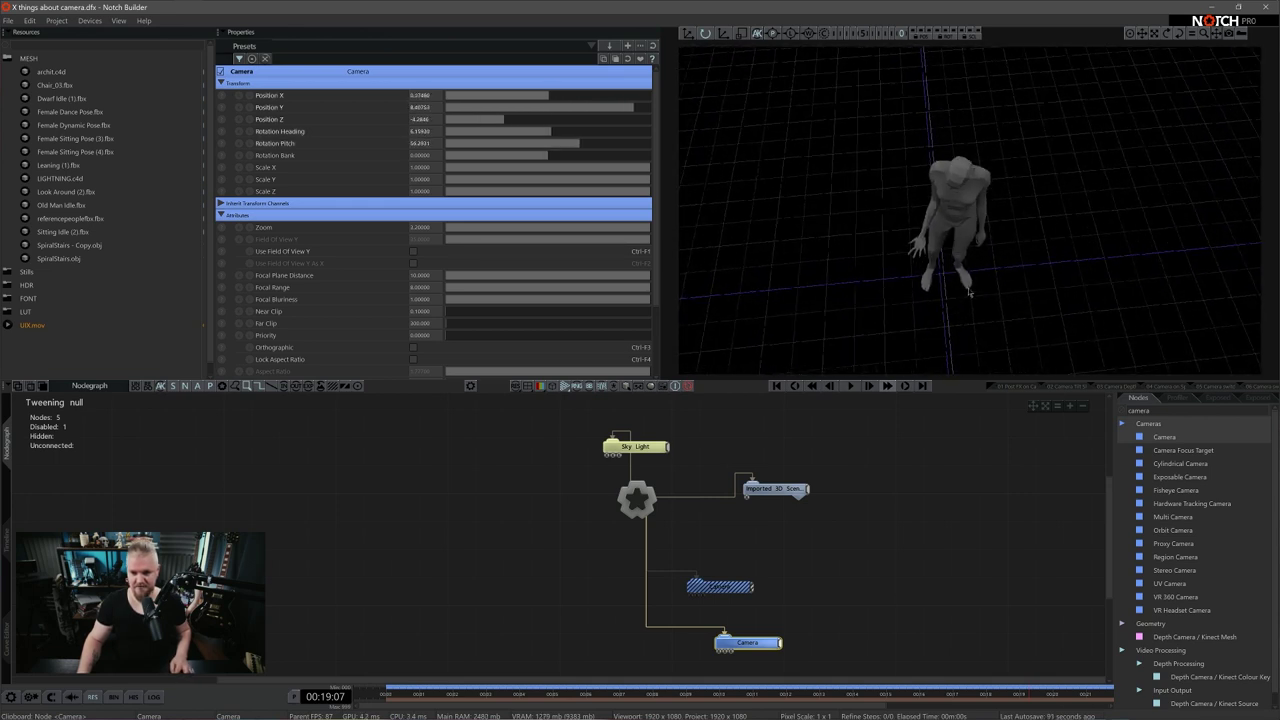
pyautogui.moveTo(969, 293); pyautogui.dragTo(966, 300)
pyautogui.moveTo(843, 590); pyautogui.dragTo(808, 522)
pyautogui.moveTo(727, 578); pyautogui.dragTo(697, 551)
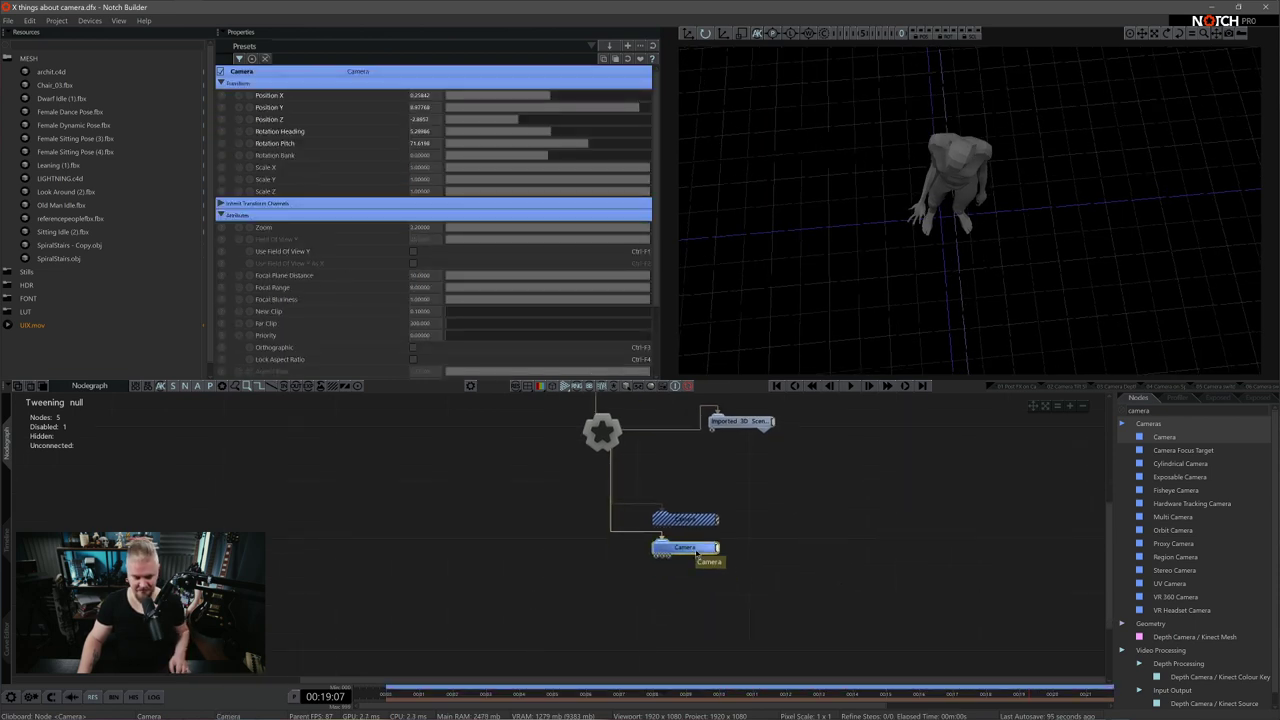
# Disable the second Camera and add a third Camera node beneath it, connected to the Root
pyautogui.hotkey('ctrl', '1')
pyautogui.moveTo(1152, 450); pyautogui.dragTo(660, 590)
pyautogui.hotkey('ctrl', 'r')
# Frame the figure from above with the third Camera, and enable all three Cameras to view them together from outside
pyautogui.keyDown('alt'); pyautogui.moveTo(1069, 220); pyautogui.dragTo(923, 250, button='right'); pyautogui.keyUp('alt')
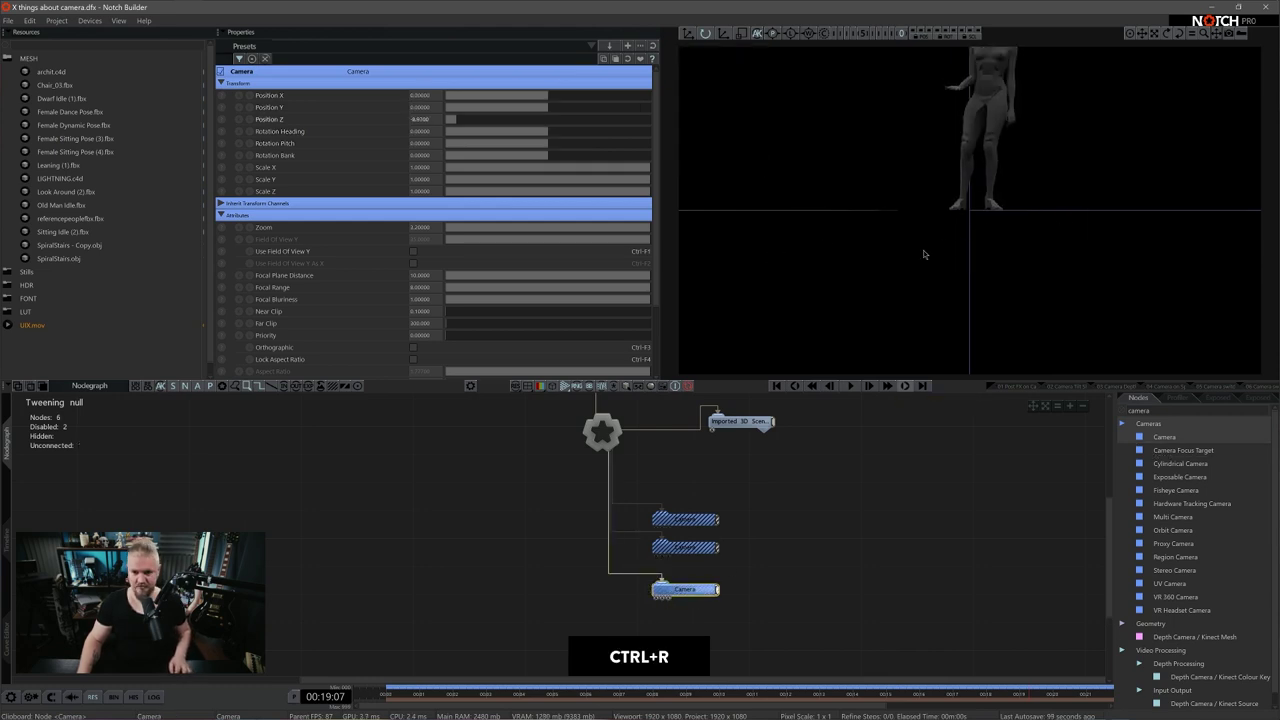
pyautogui.keyDown('alt'); pyautogui.moveTo(923, 250); pyautogui.dragTo(906, 290, button='middle'); pyautogui.keyUp('alt')
pyautogui.keyDown('alt'); pyautogui.moveTo(906, 290); pyautogui.dragTo(1250, 360); pyautogui.keyUp('alt')
pyautogui.moveTo(928, 311); pyautogui.dragTo(886, 310)
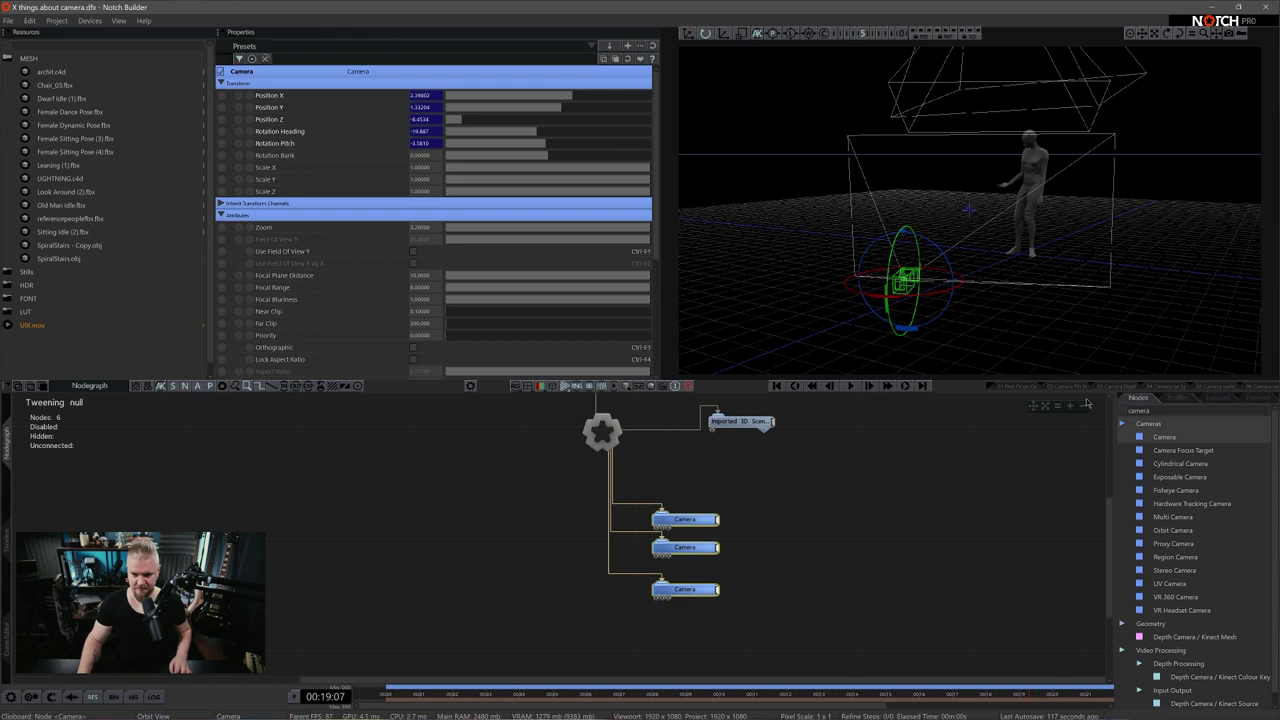
pyautogui.moveTo(1037, 271)
pyautogui.keyDown('alt'); pyautogui.mouseDown()
pyautogui.moveTo(966, 323)
pyautogui.moveTo(905, 299)
pyautogui.moveTo(1035, 288)
pyautogui.mouseUp(); pyautogui.keyUp('alt')
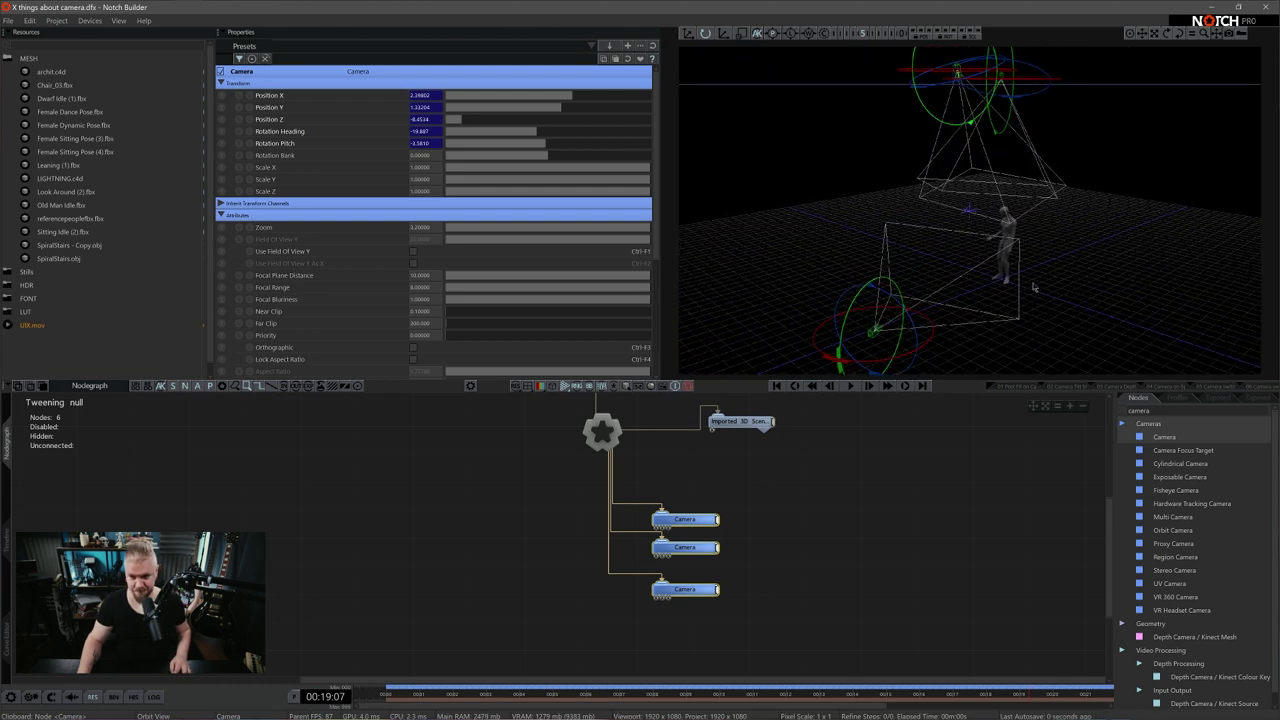
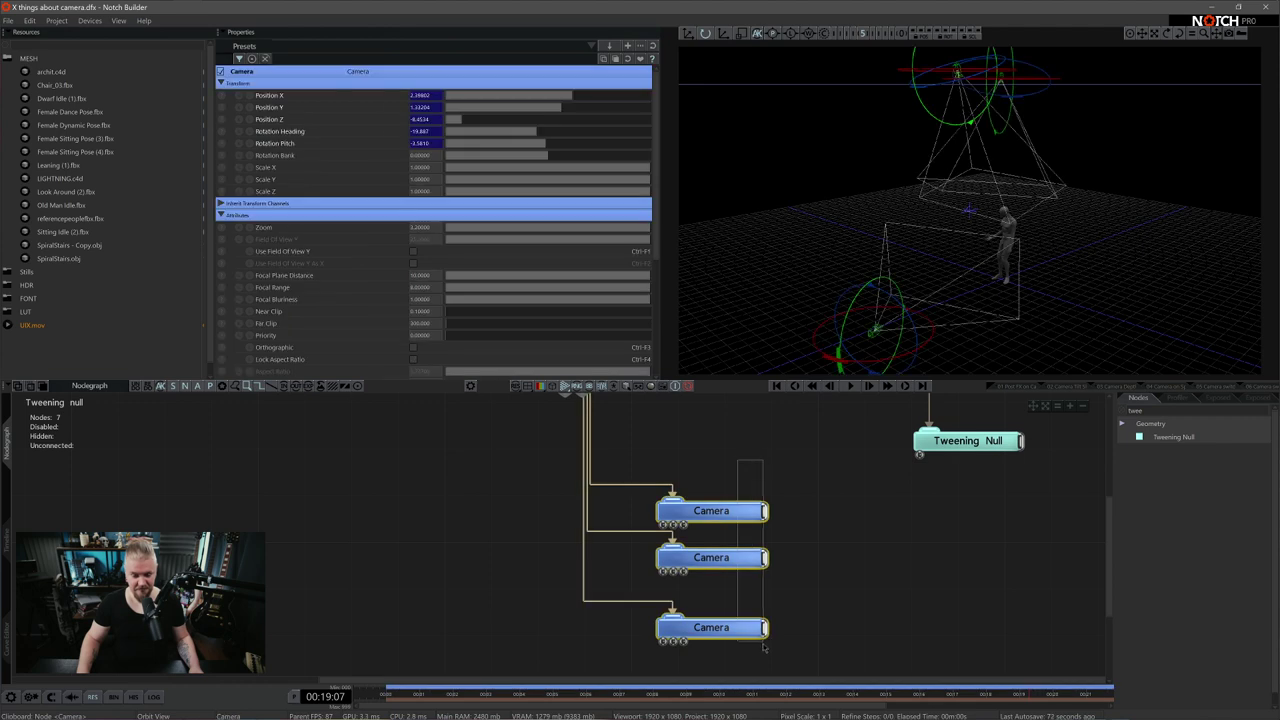
# Replace the uppermost of the three Camera nodes with a Null node
pyautogui.click(783, 522)
pyautogui.click(730, 514)
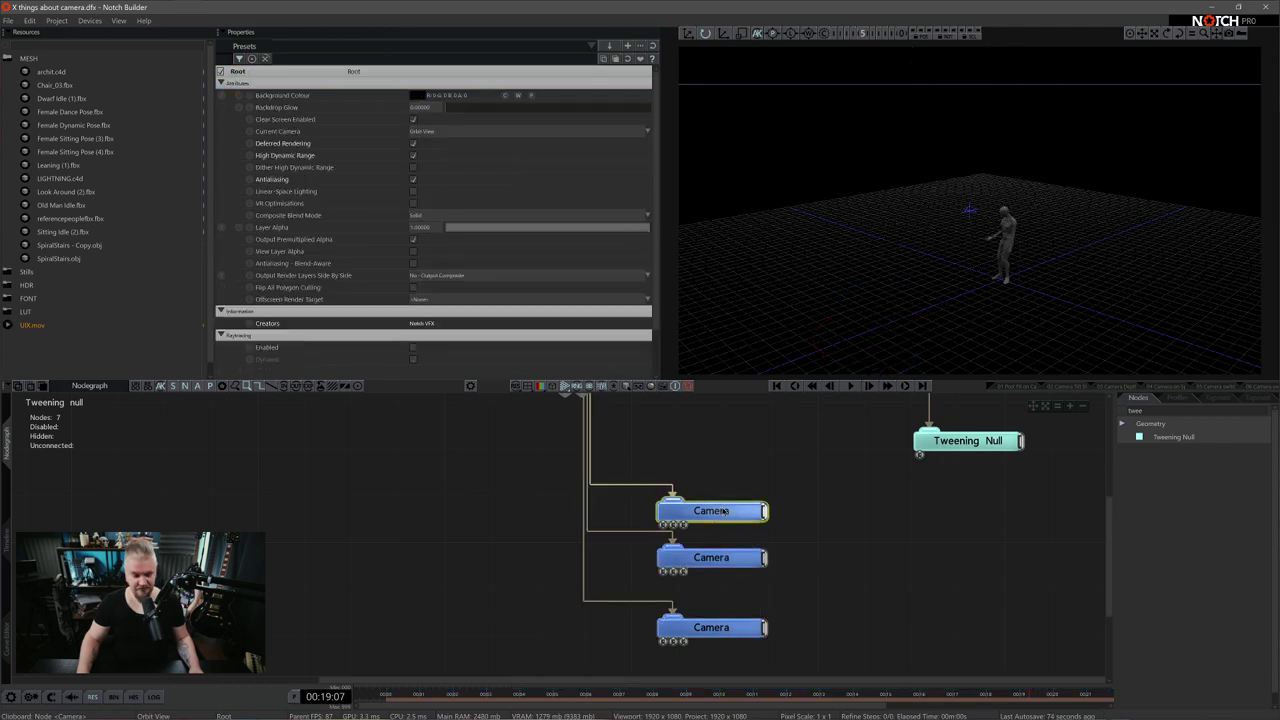
pyautogui.rightClick(742, 512)
pyautogui.moveTo(800, 246)
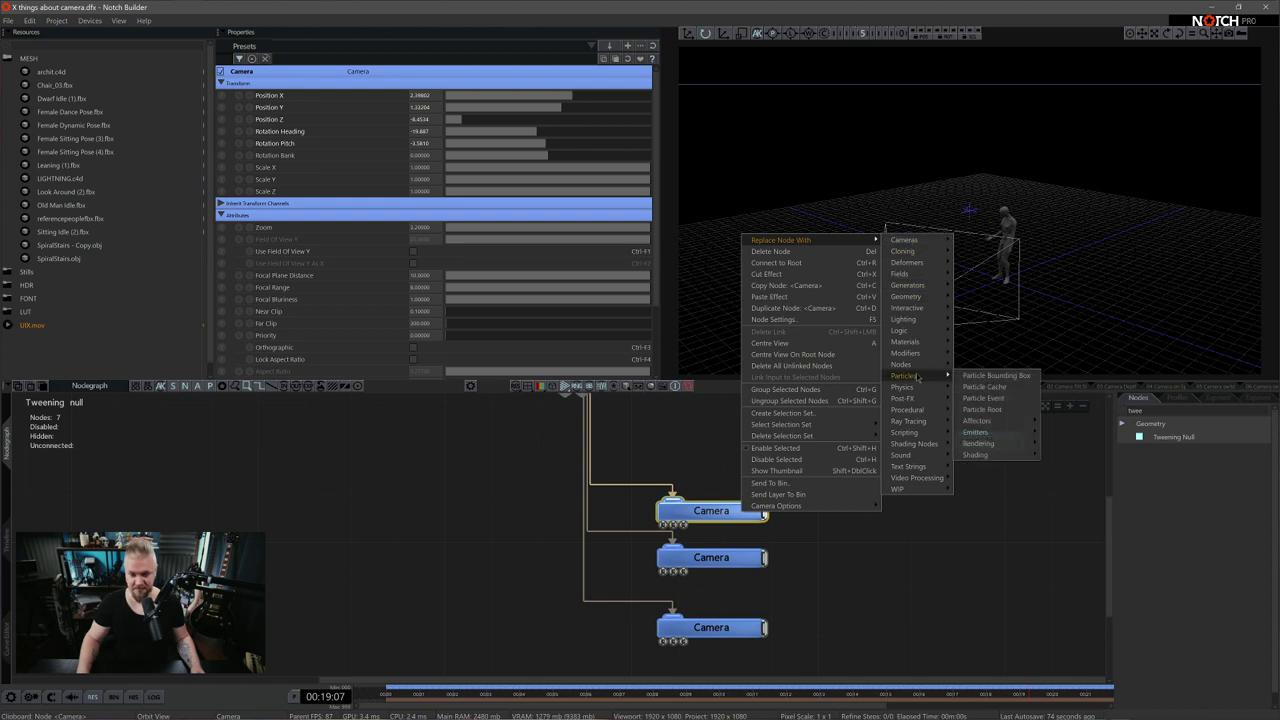
pyautogui.moveTo(920, 298)
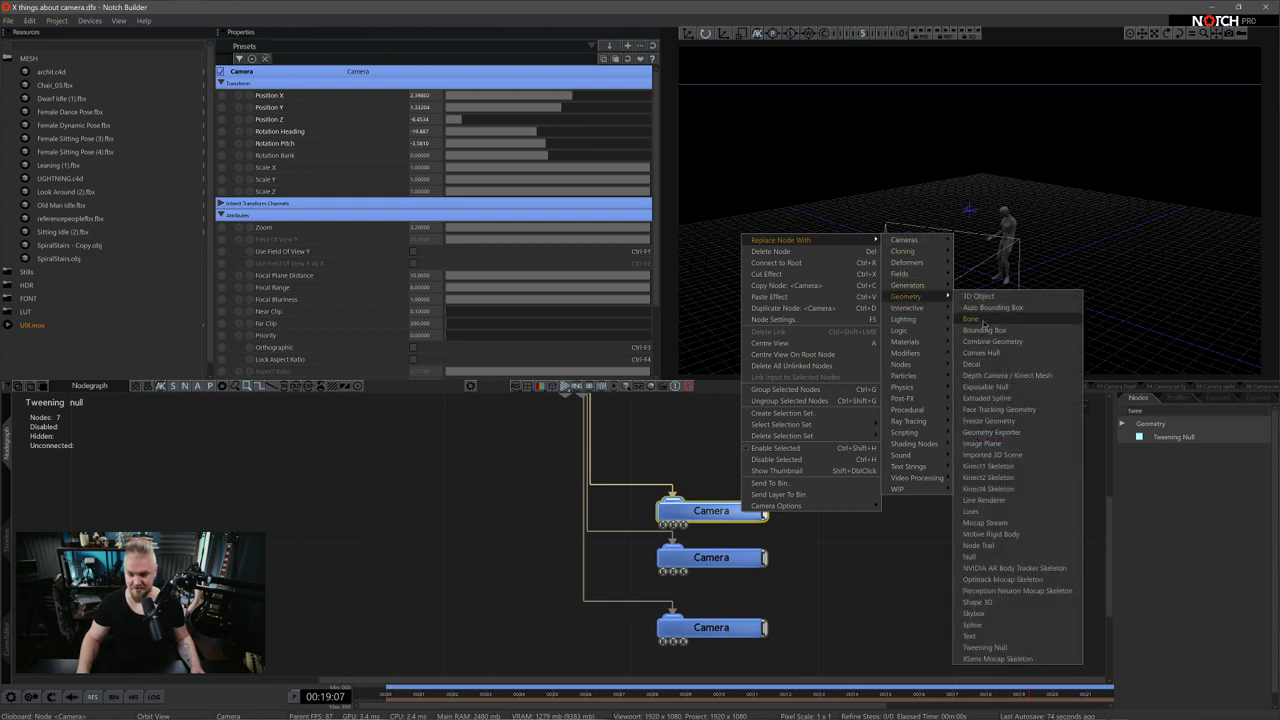
pyautogui.click(970, 557)
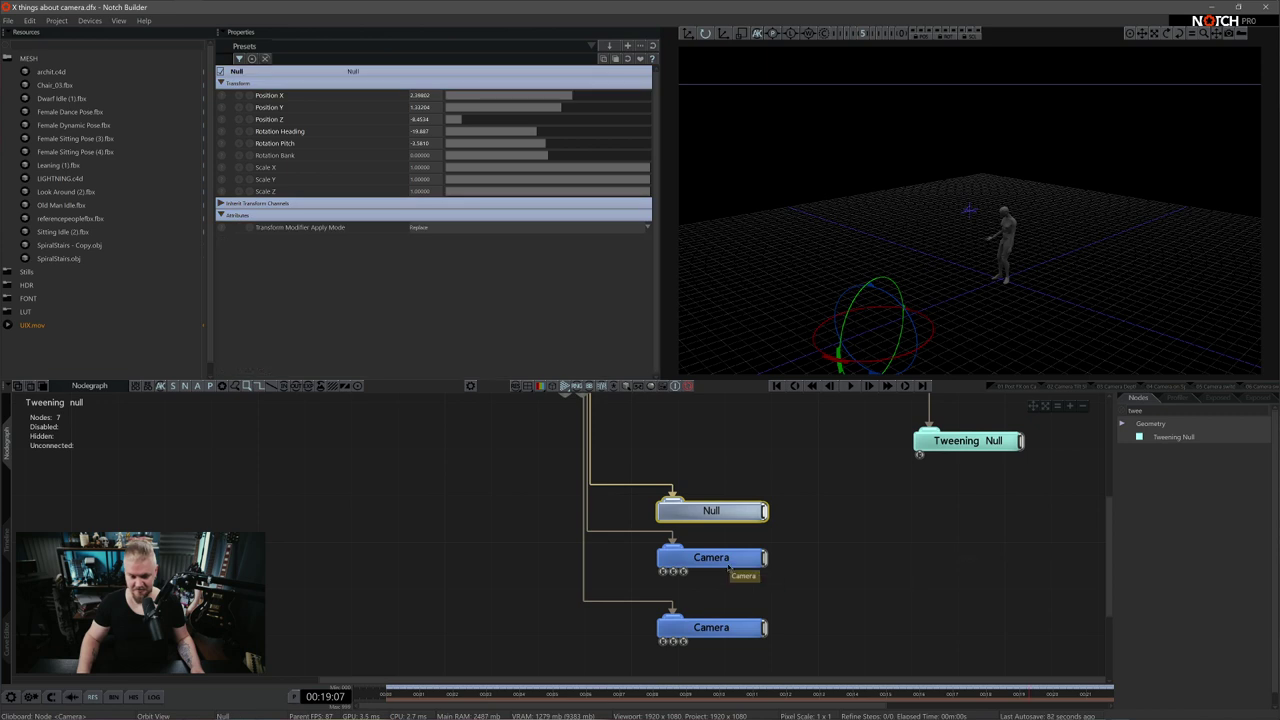
# Replace the middle Camera node with a Null node
pyautogui.rightClick(746, 555)
pyautogui.moveTo(787, 286)
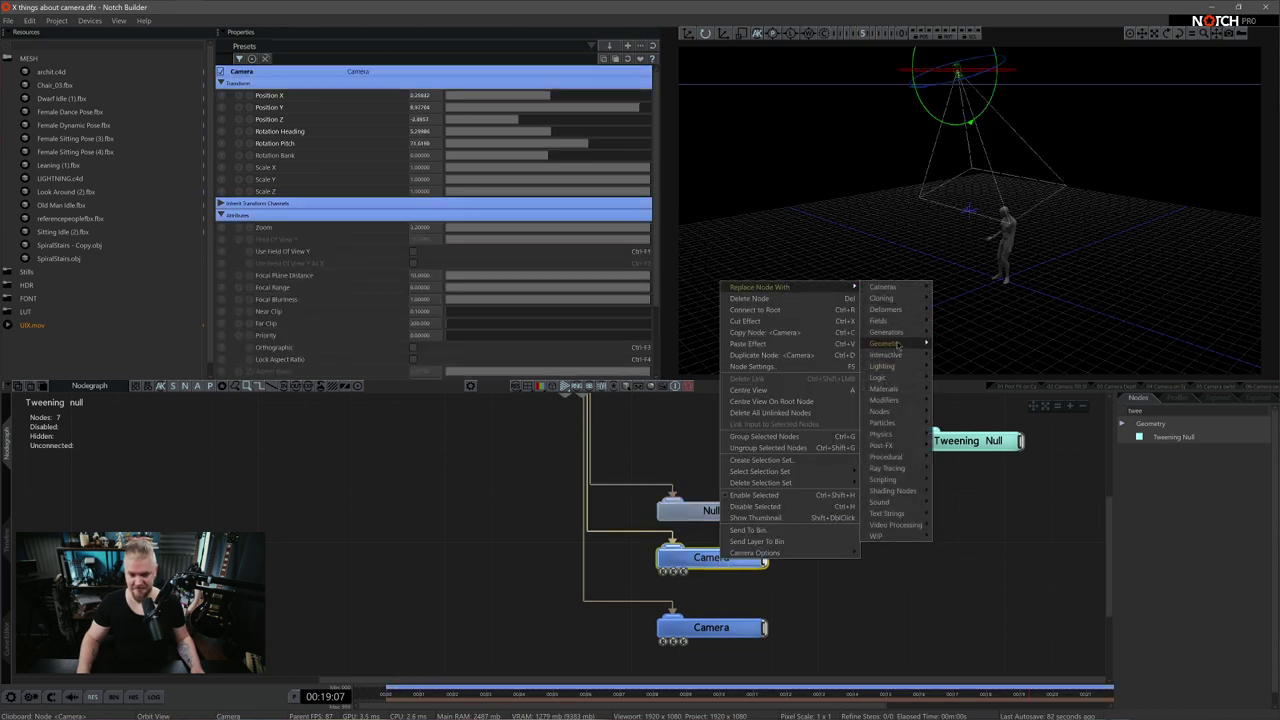
pyautogui.moveTo(898, 336)
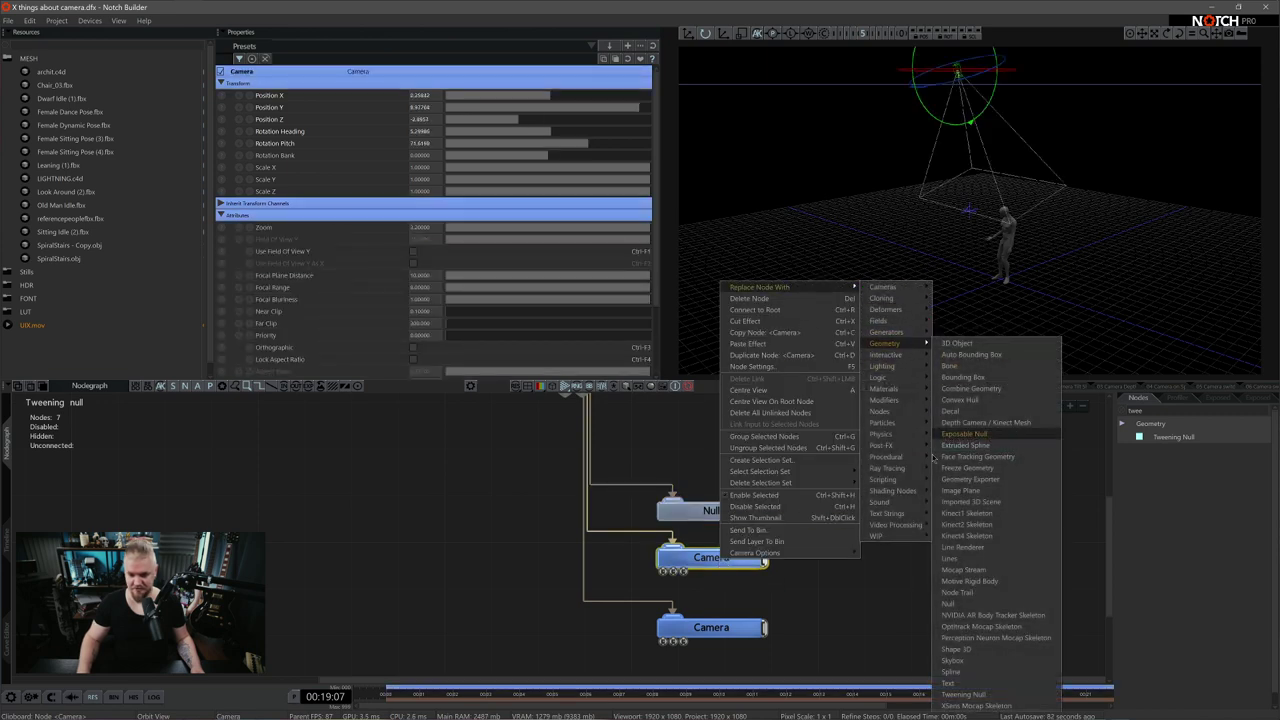
pyautogui.click(948, 604)
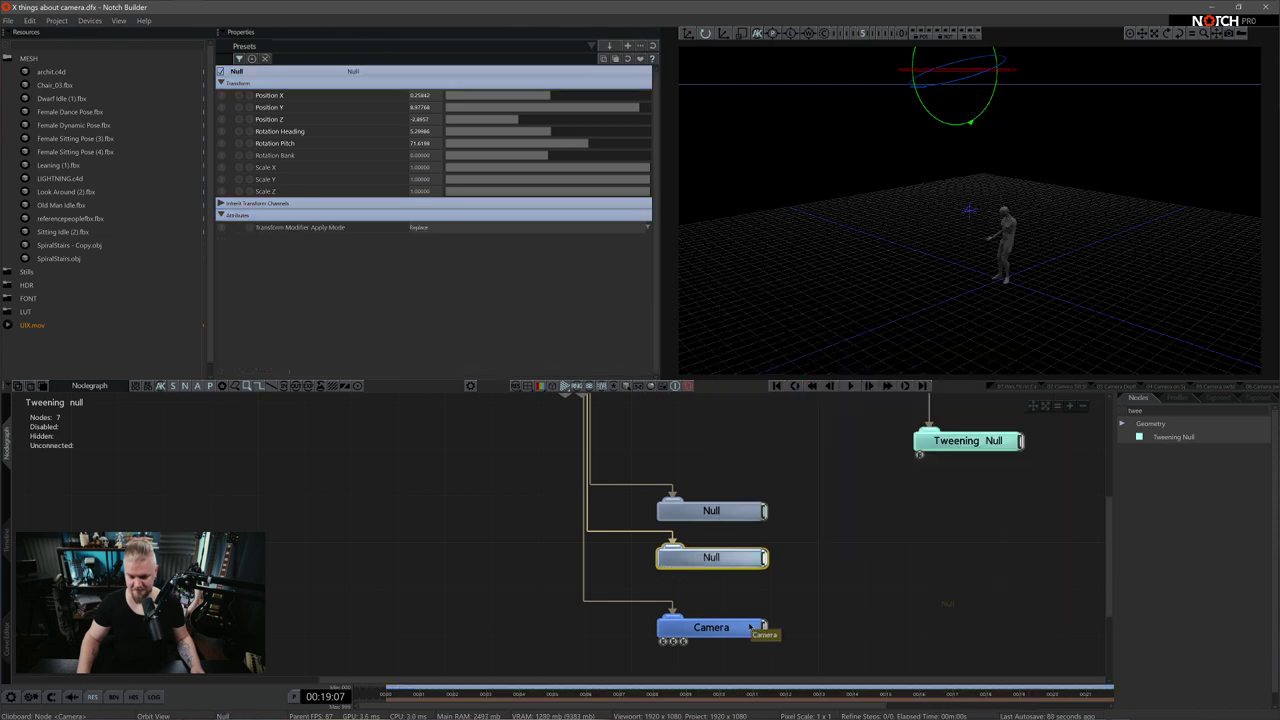
# Replace the lowest Camera node with a Null node and move it up closer beneath the other two Nulls
pyautogui.rightClick(712, 624)
pyautogui.moveTo(793, 348)
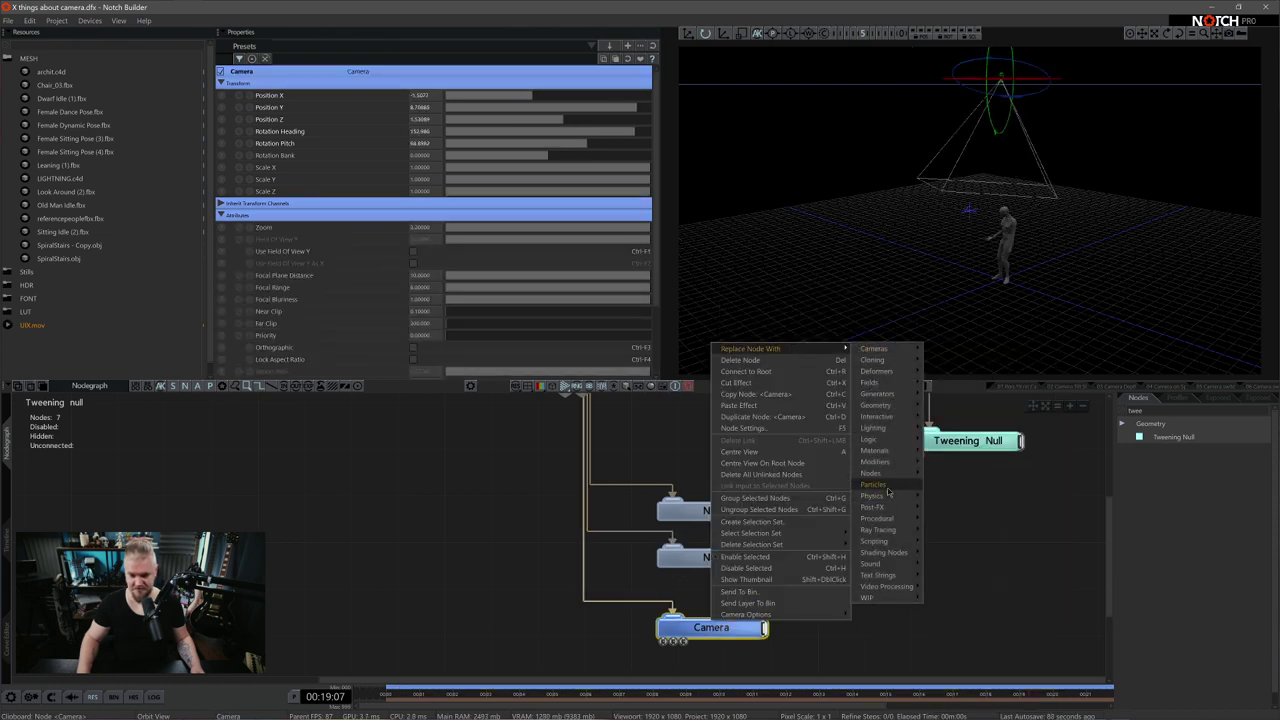
pyautogui.moveTo(886, 408)
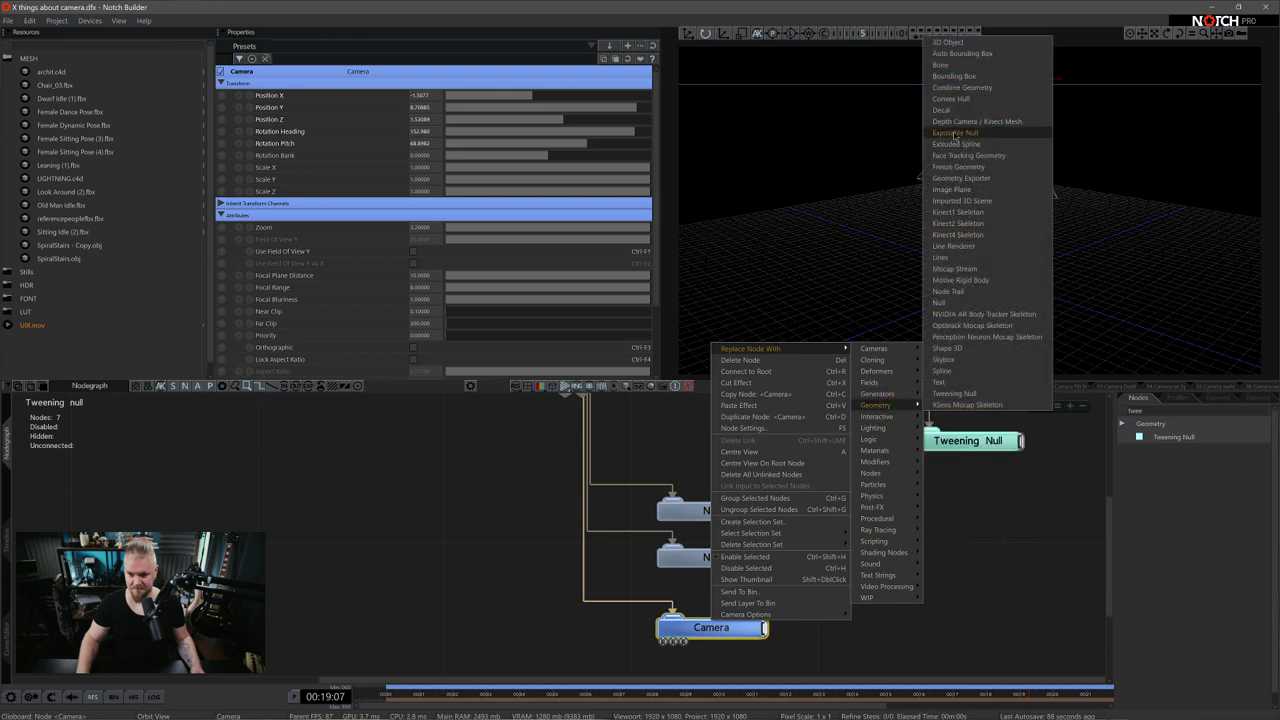
pyautogui.click(957, 305)
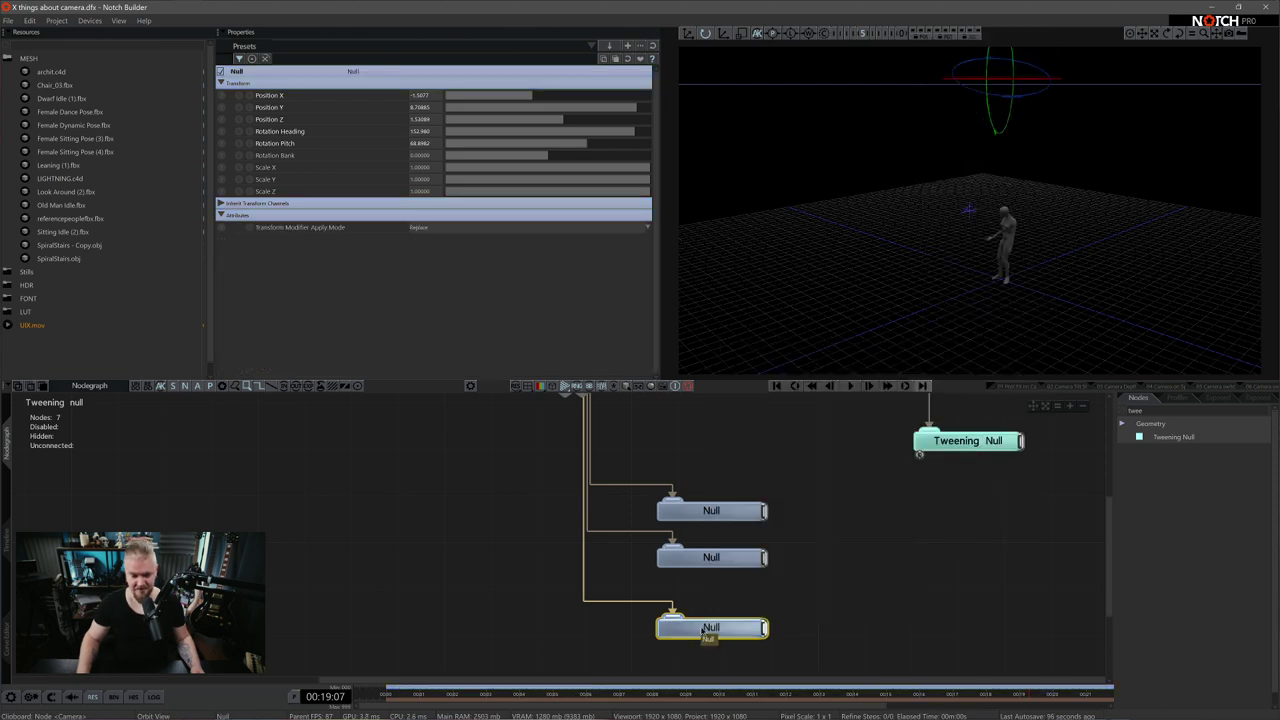
pyautogui.moveTo(708, 628); pyautogui.dragTo(705, 616)
# Examine the position and rotation properties of each of the three Null nodes
pyautogui.moveTo(724, 461); pyautogui.dragTo(725, 606)
pyautogui.click(765, 418)
pyautogui.click(737, 510)
pyautogui.click(725, 557)
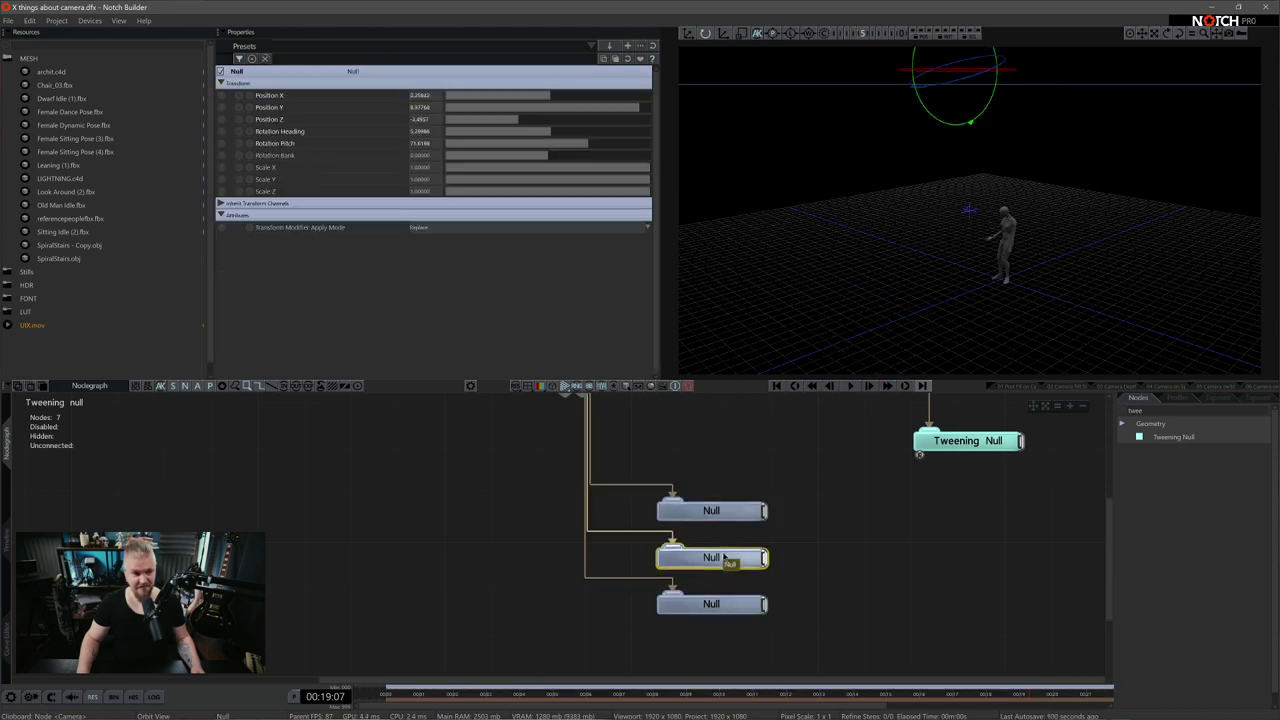
pyautogui.click(720, 601)
pyautogui.click(721, 560)
pyautogui.click(722, 510)
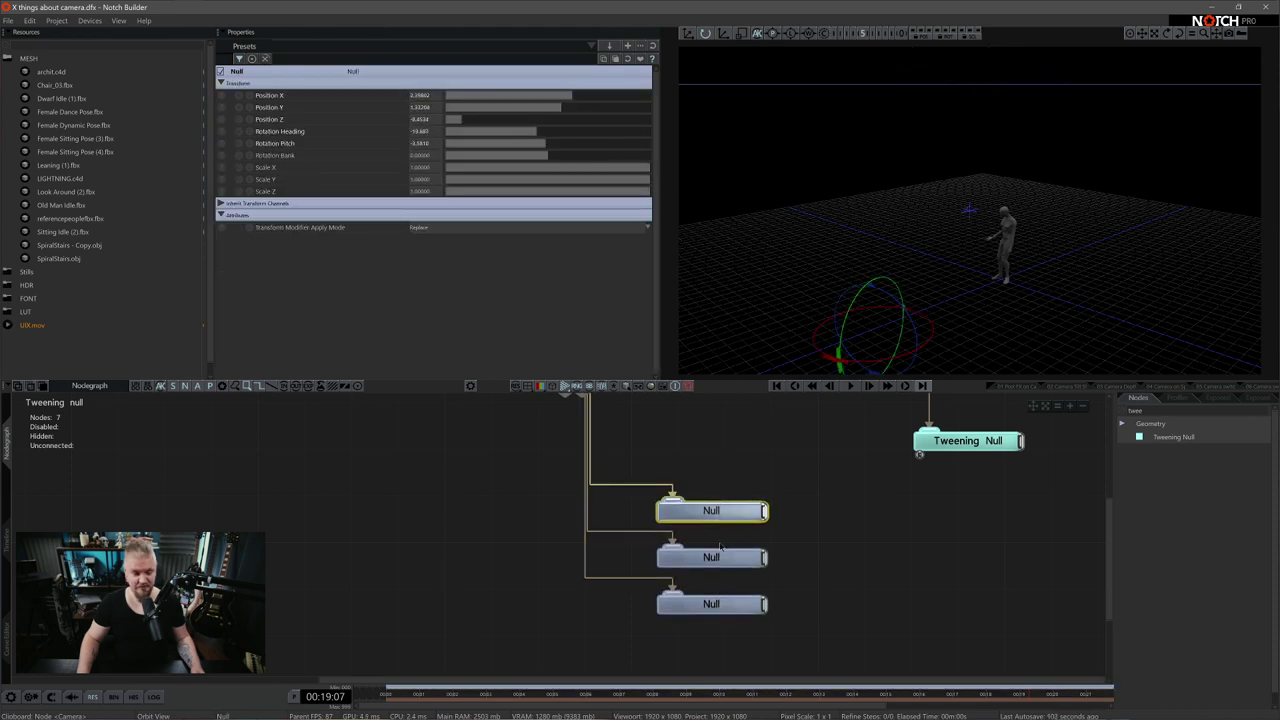
pyautogui.click(720, 555)
pyautogui.click(718, 605)
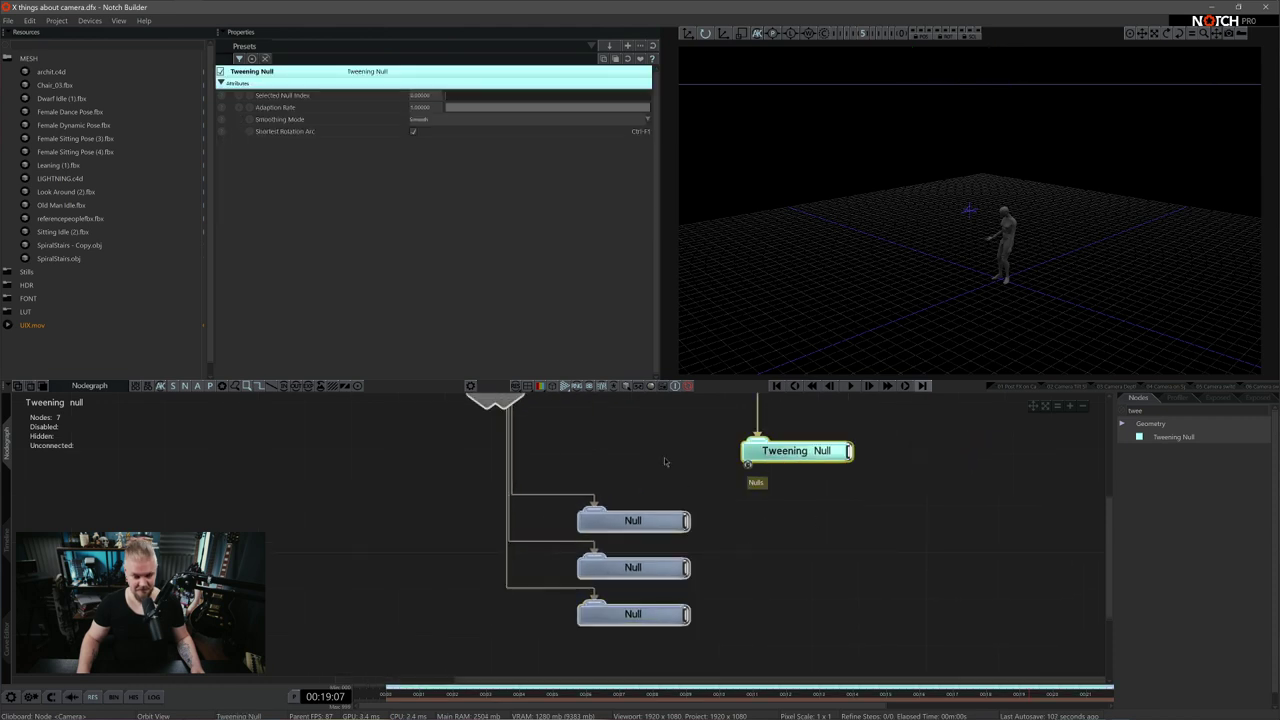
# Connect all three Null nodes together to the Nulls input of the Tweening Null
pyautogui.moveTo(664, 457); pyautogui.dragTo(681, 637)
pyautogui.moveTo(688, 520); pyautogui.dragTo(748, 463)
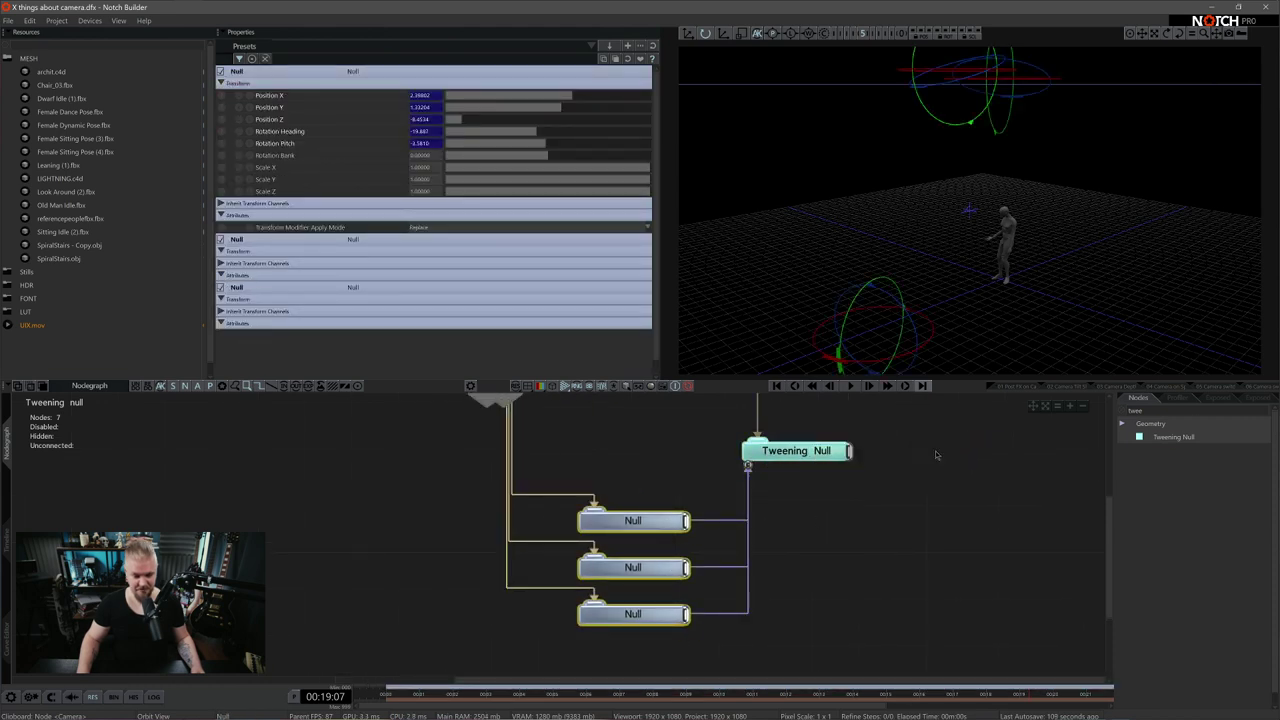
# Add a Camera node as a child of the Tweening Null
pyautogui.write('camera')
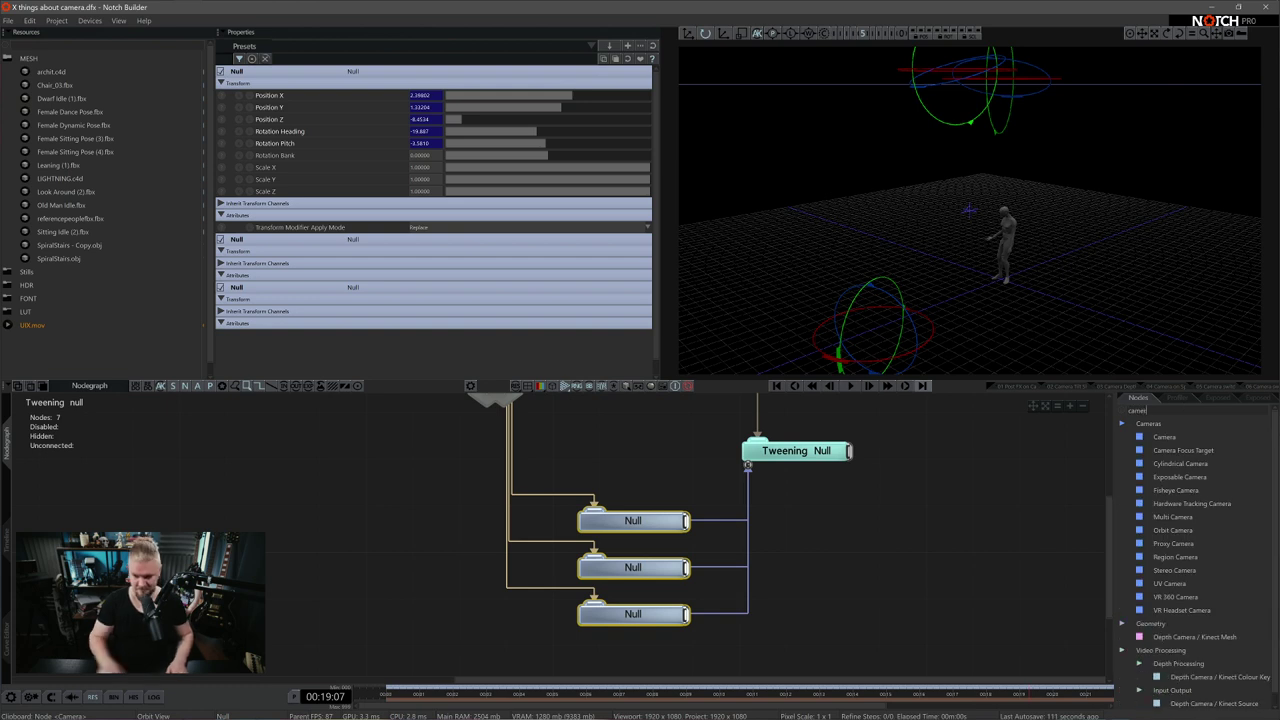
pyautogui.moveTo(1160, 437); pyautogui.dragTo(888, 447)
pyautogui.click(809, 465)
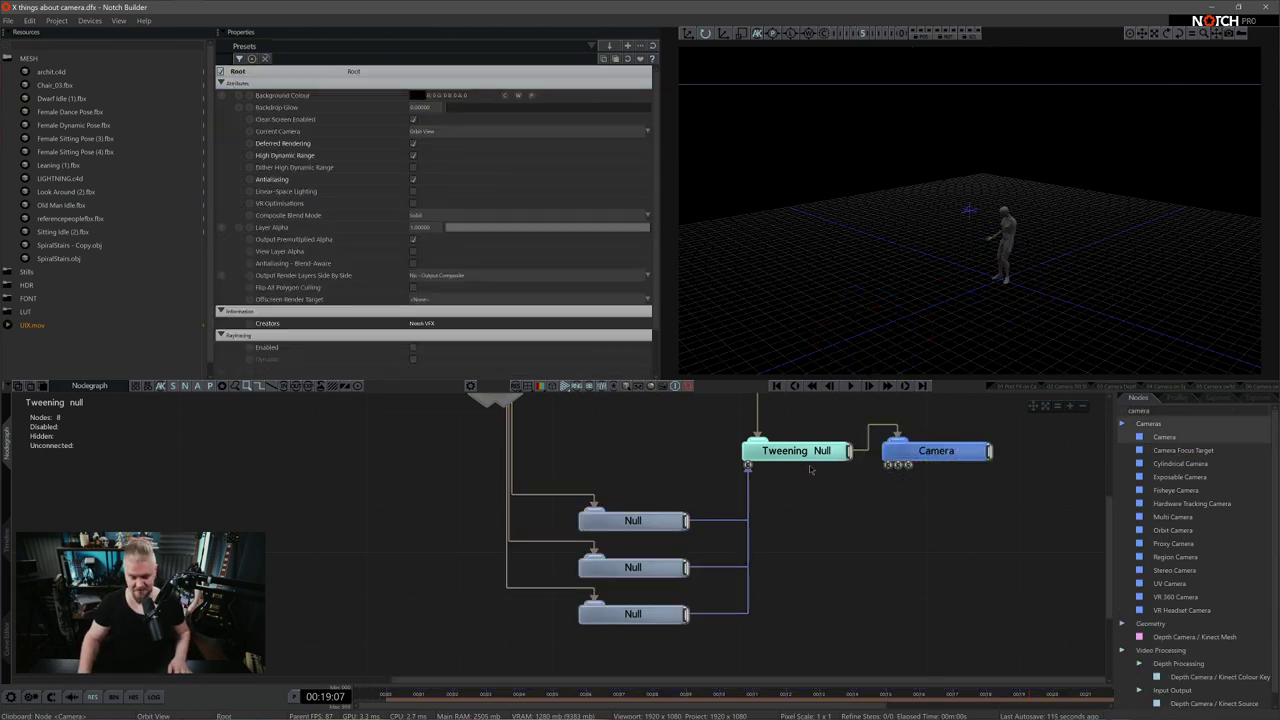
# Play the scene through the new camera and move the Tweening Null's Selected Null Index to 1, followed by 2
pyautogui.press('space')
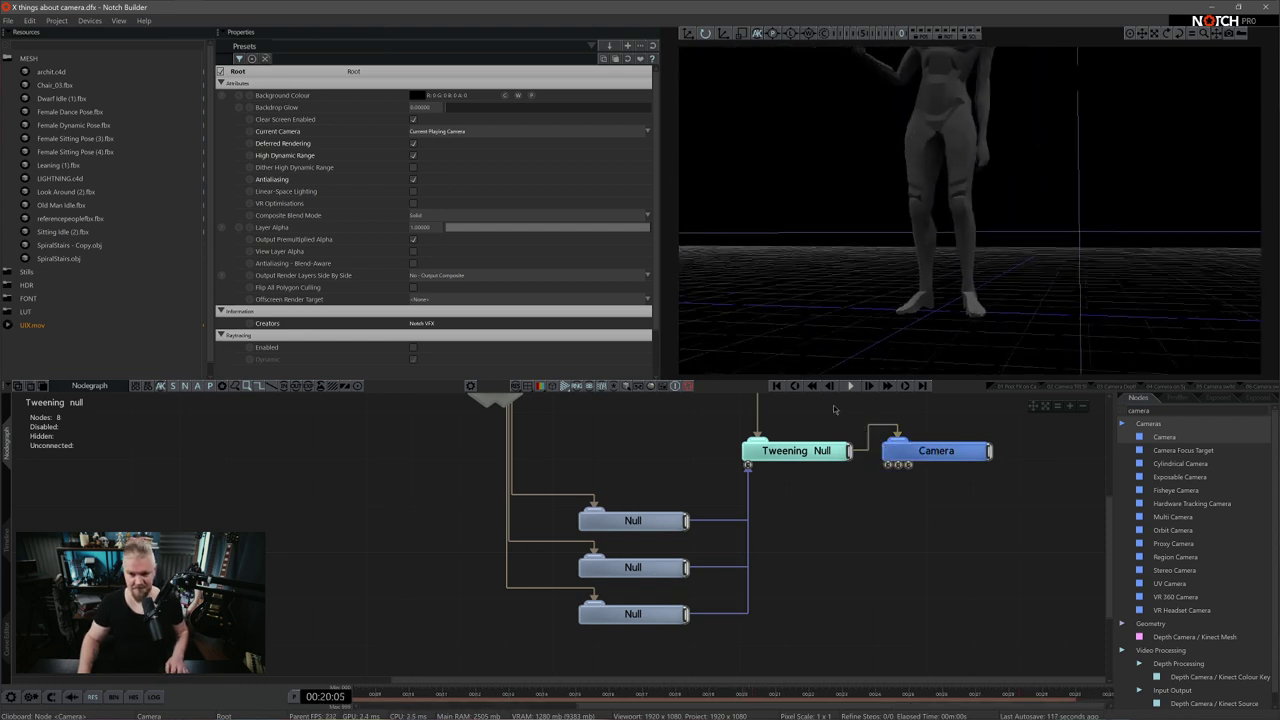
pyautogui.click(787, 448)
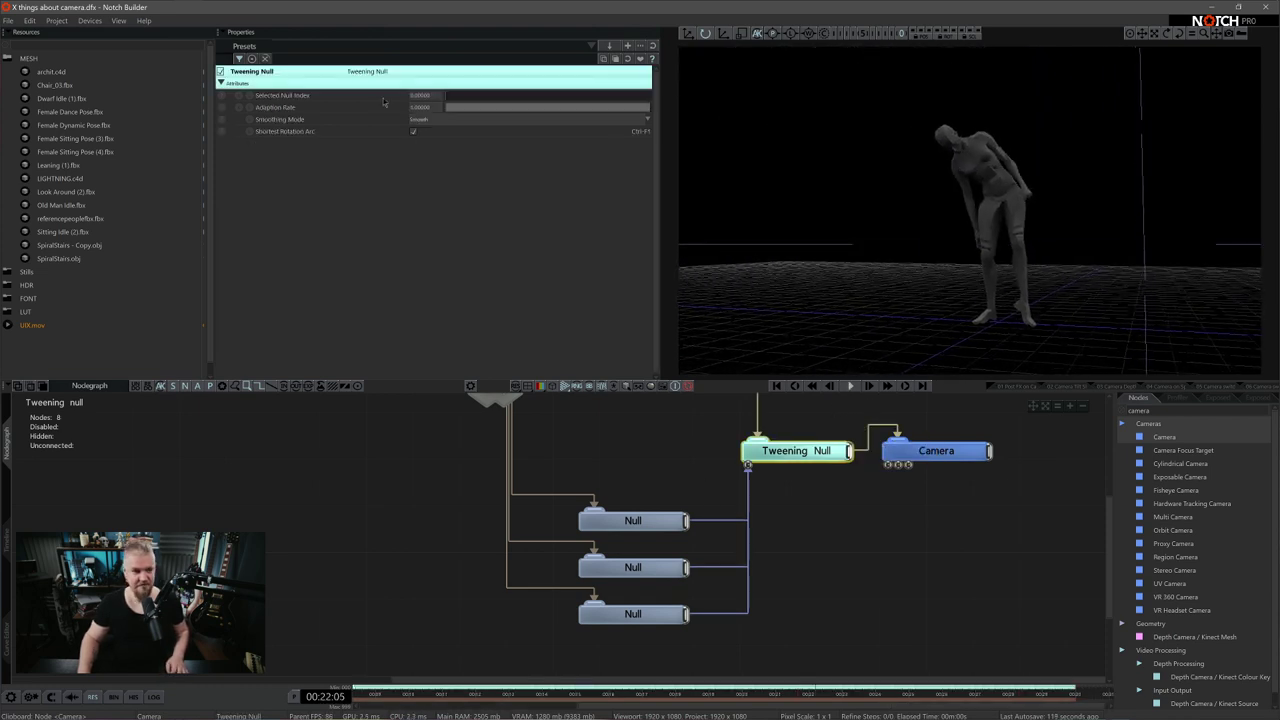
pyautogui.click(430, 98)
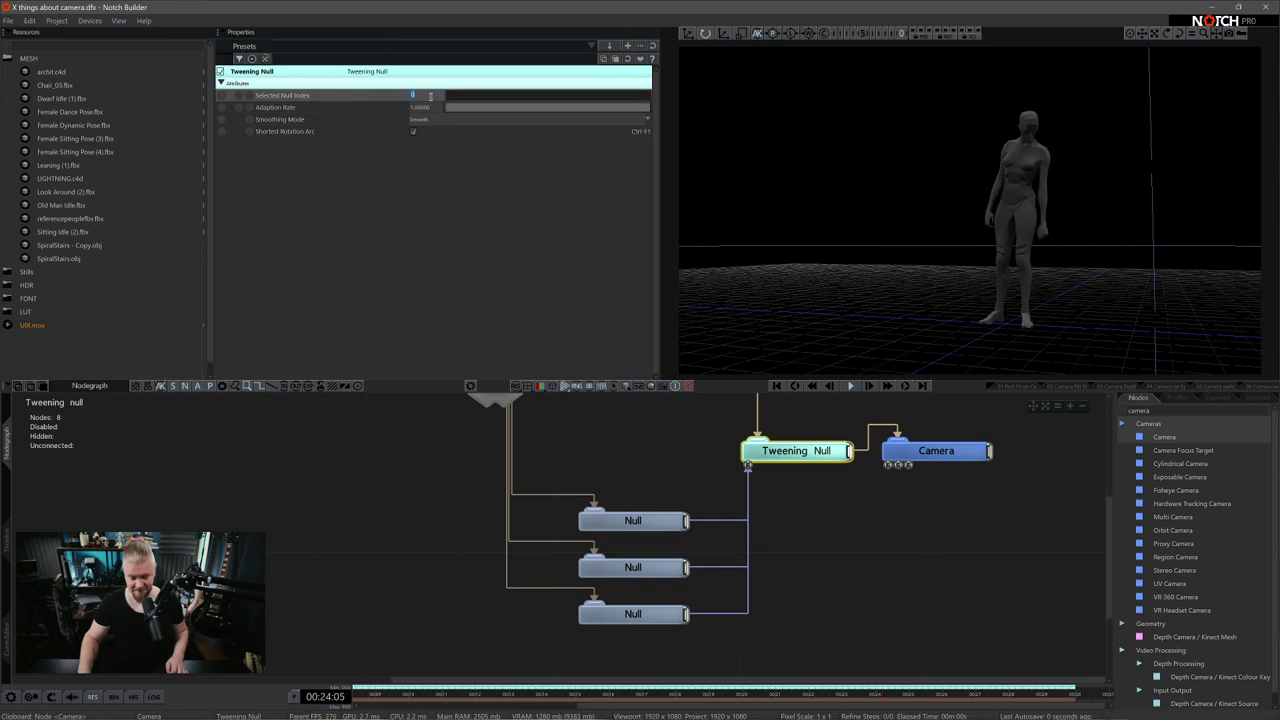
pyautogui.write('1')
pyautogui.press('Return')
pyautogui.click(431, 98)
pyautogui.write('2')
pyautogui.press('Return')
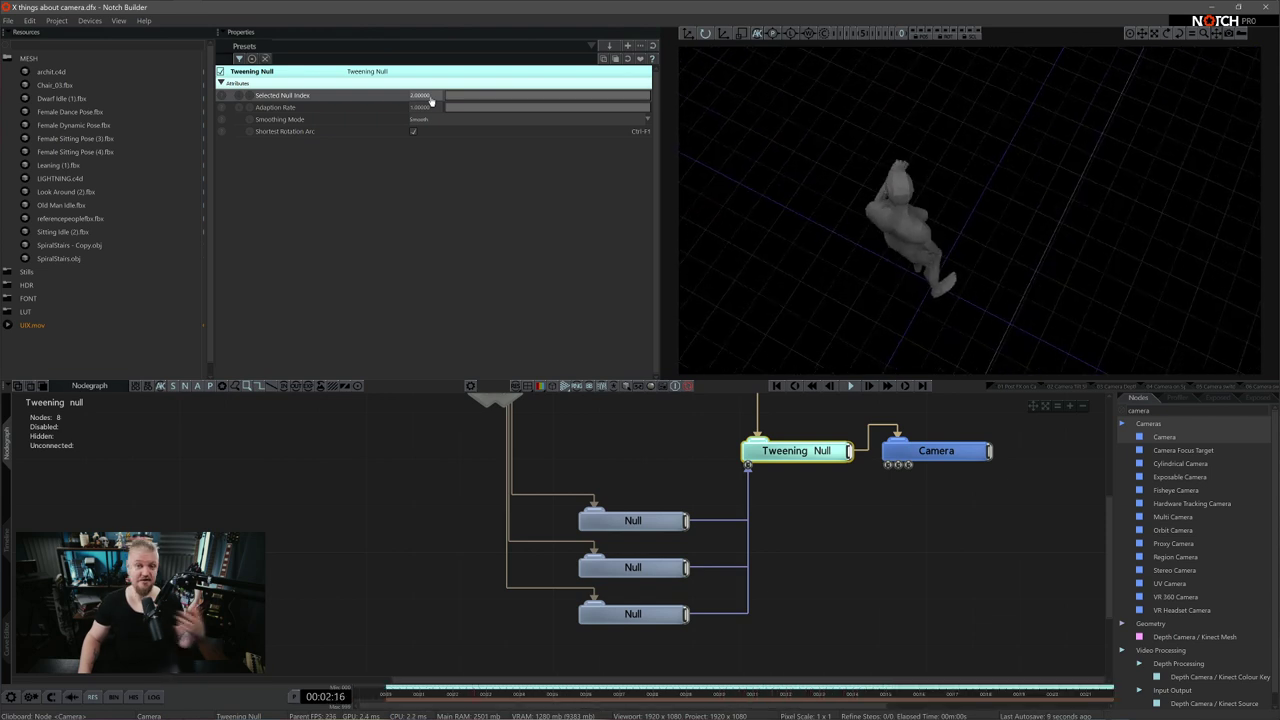
# Cycle the Tweening Null's Selected Null Index through 0, 1 and 2 during playback
pyautogui.click(431, 100)
pyautogui.write('0')
pyautogui.press('Return')
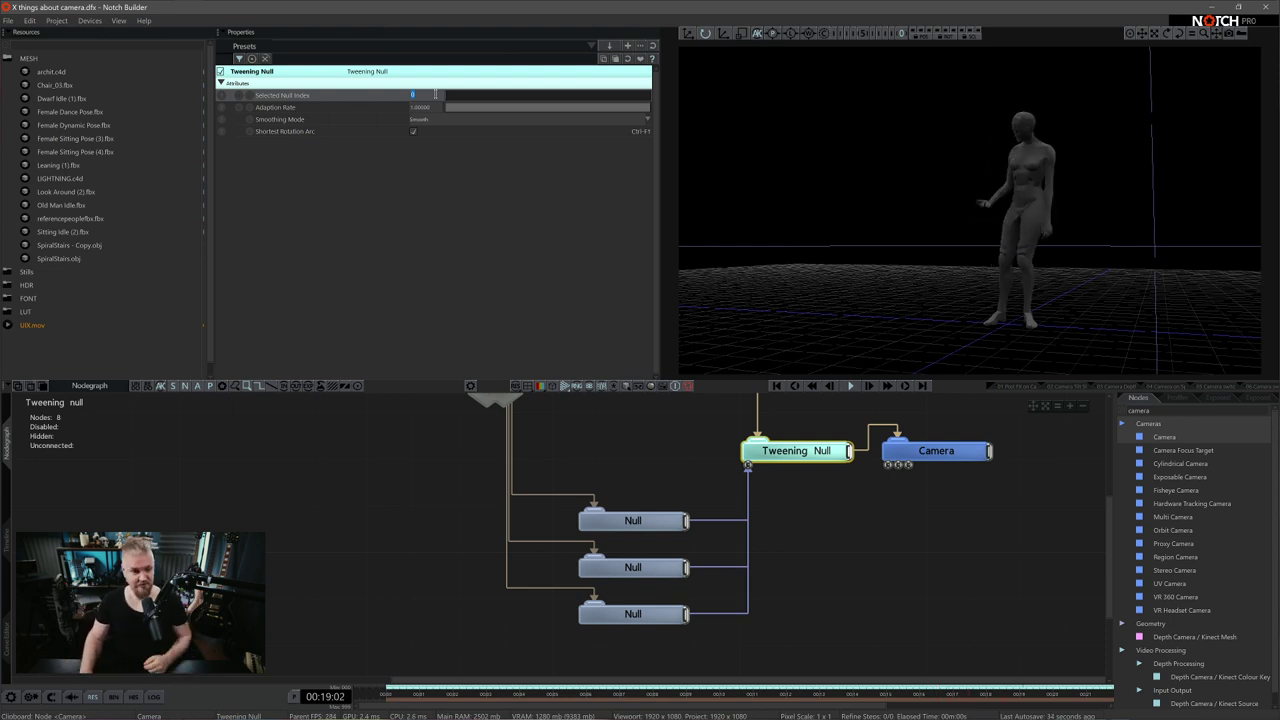
pyautogui.write('1')
pyautogui.press('Return')
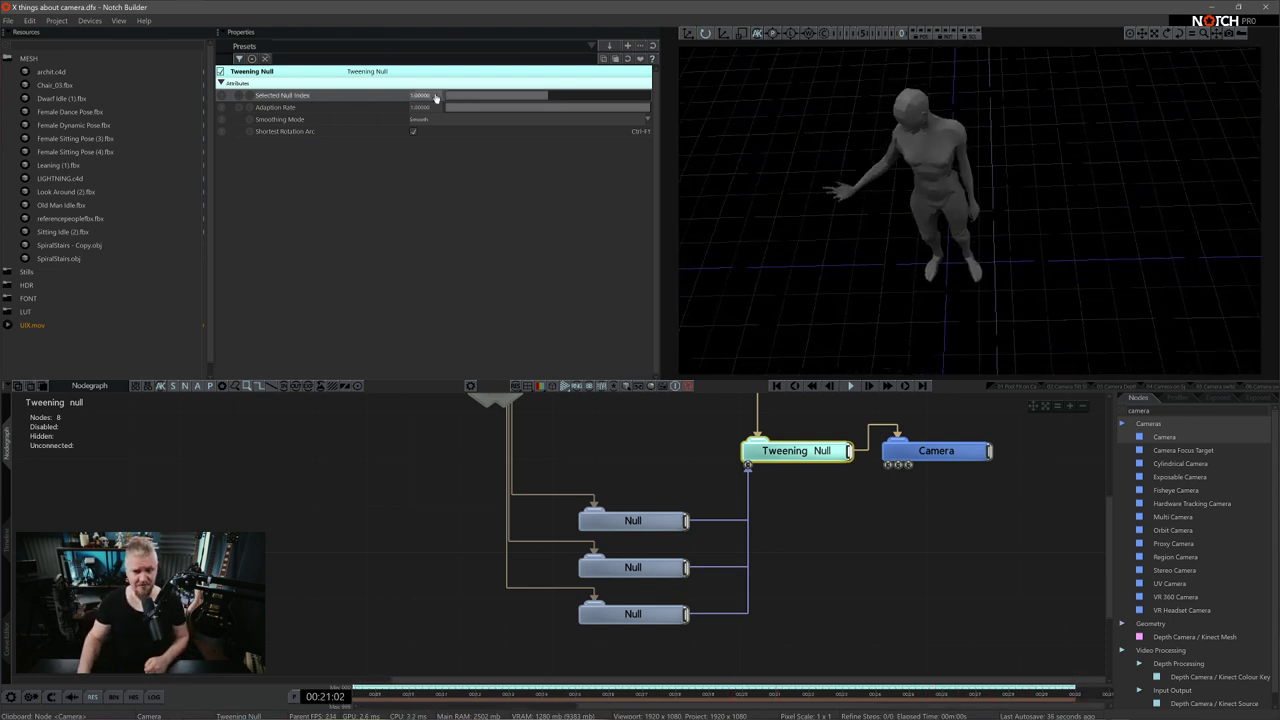
pyautogui.write('2')
pyautogui.press('Return')
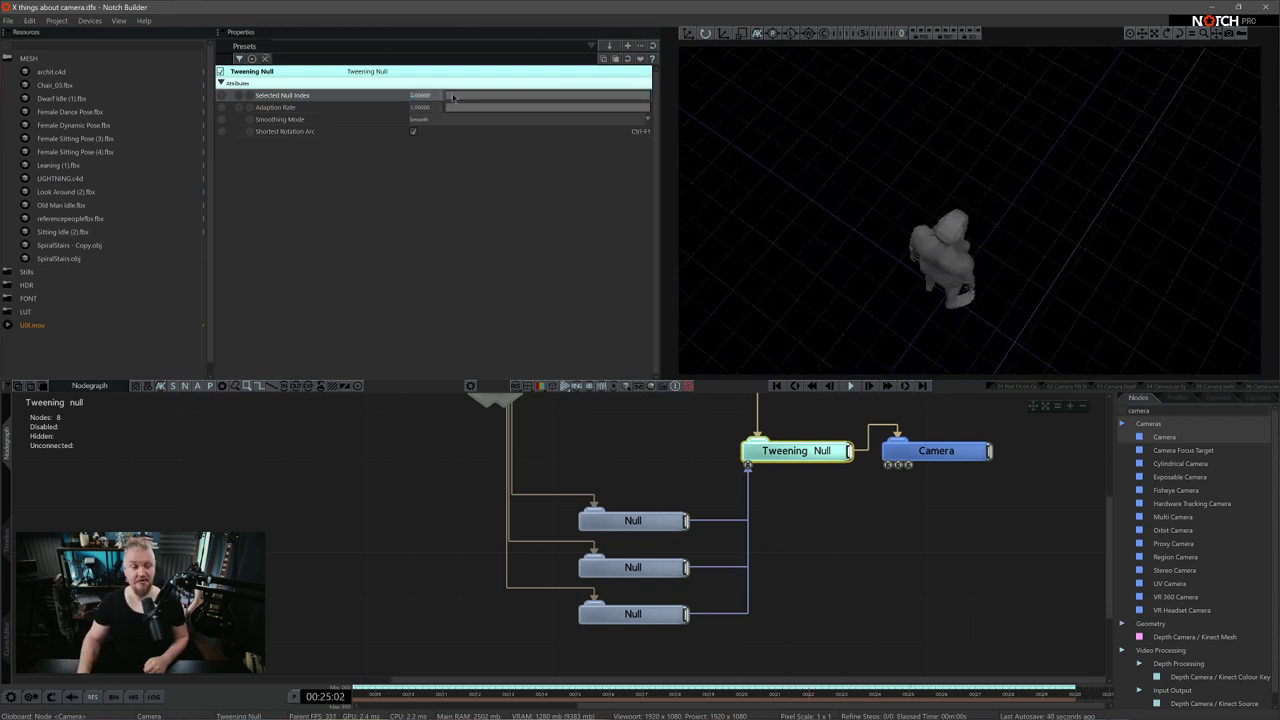
# Try a lower Adaption Rate while switching the Selected Null Index to 0, and raise the rate back to 1
pyautogui.click(521, 107)
pyautogui.doubleClick(414, 95)
pyautogui.write('0')
pyautogui.press('Return')
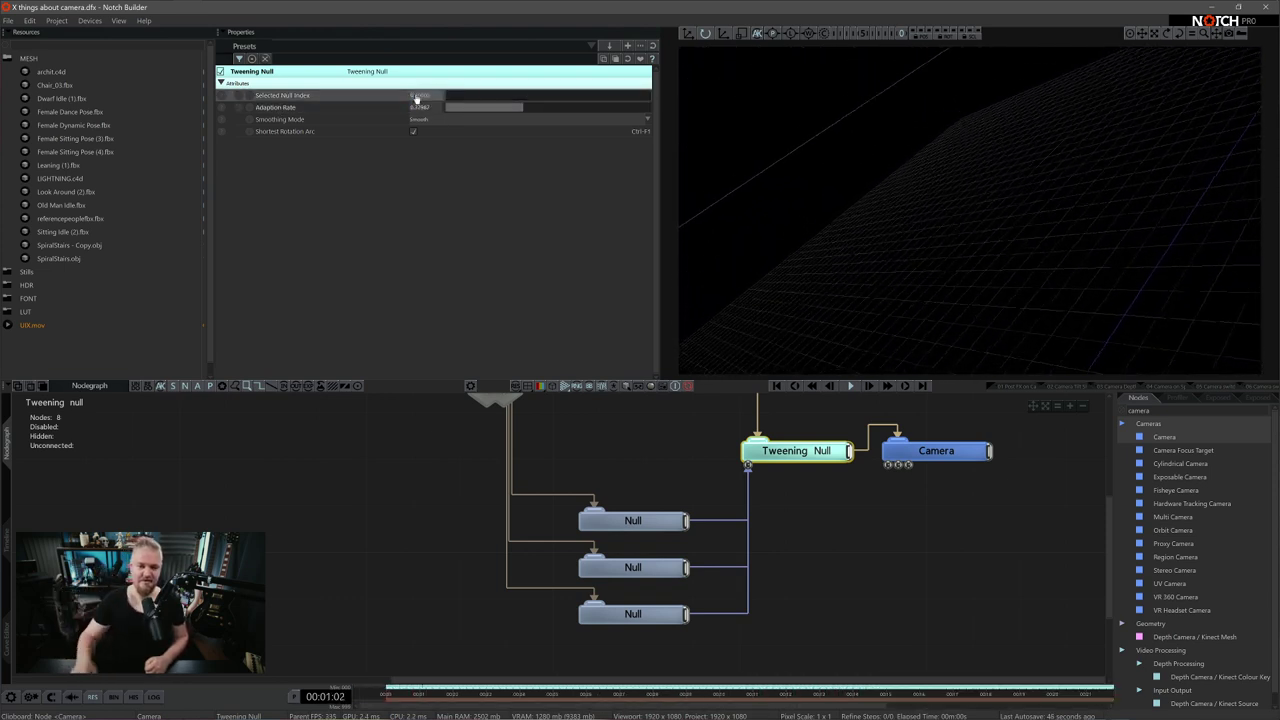
pyautogui.moveTo(500, 107); pyautogui.dragTo(719, 140)
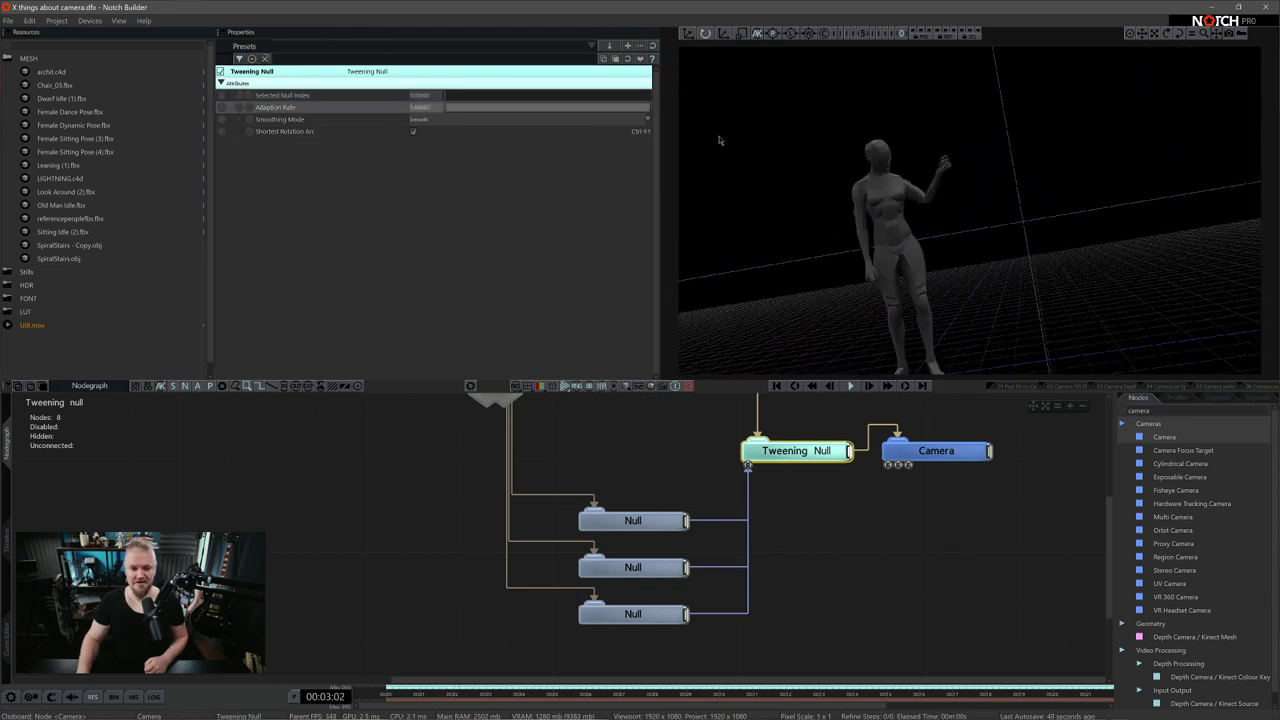
# Step the Tweening Null's Selected Null Index to 1 and on to 2 at full adaption rate
pyautogui.doubleClick(422, 95)
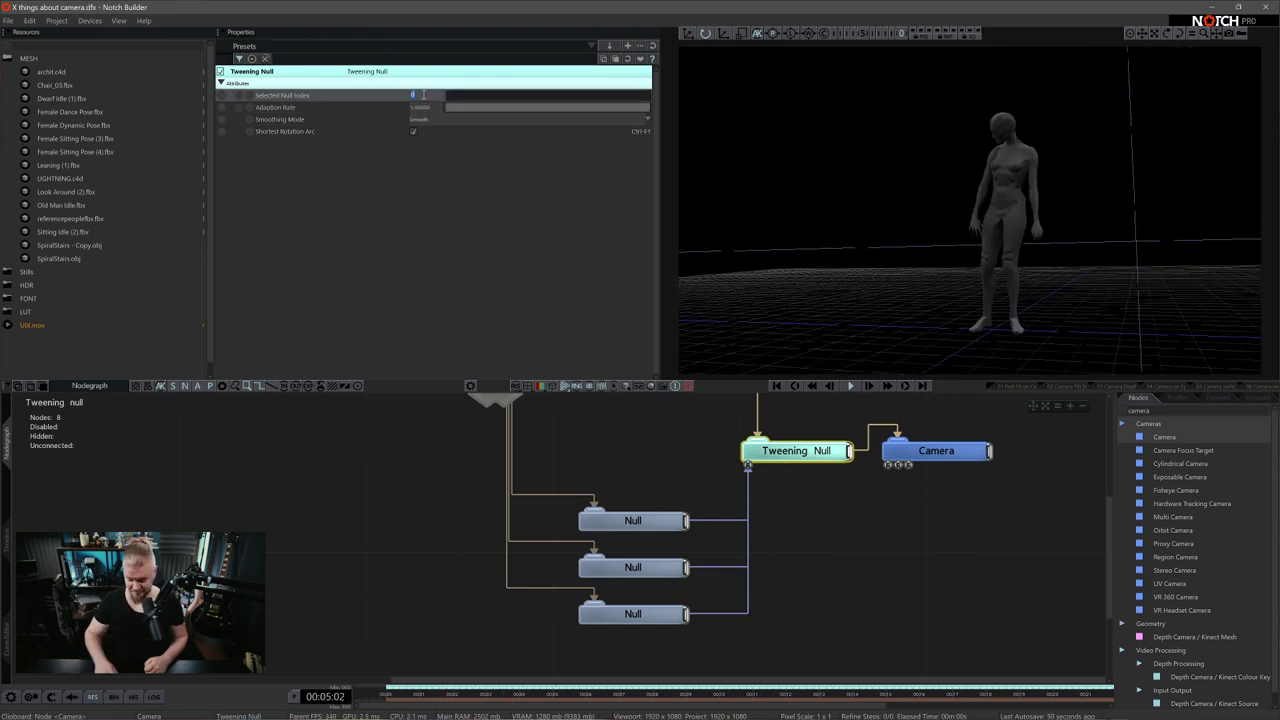
pyautogui.write('2')
pyautogui.press('Return')
pyautogui.doubleClick(427, 97)
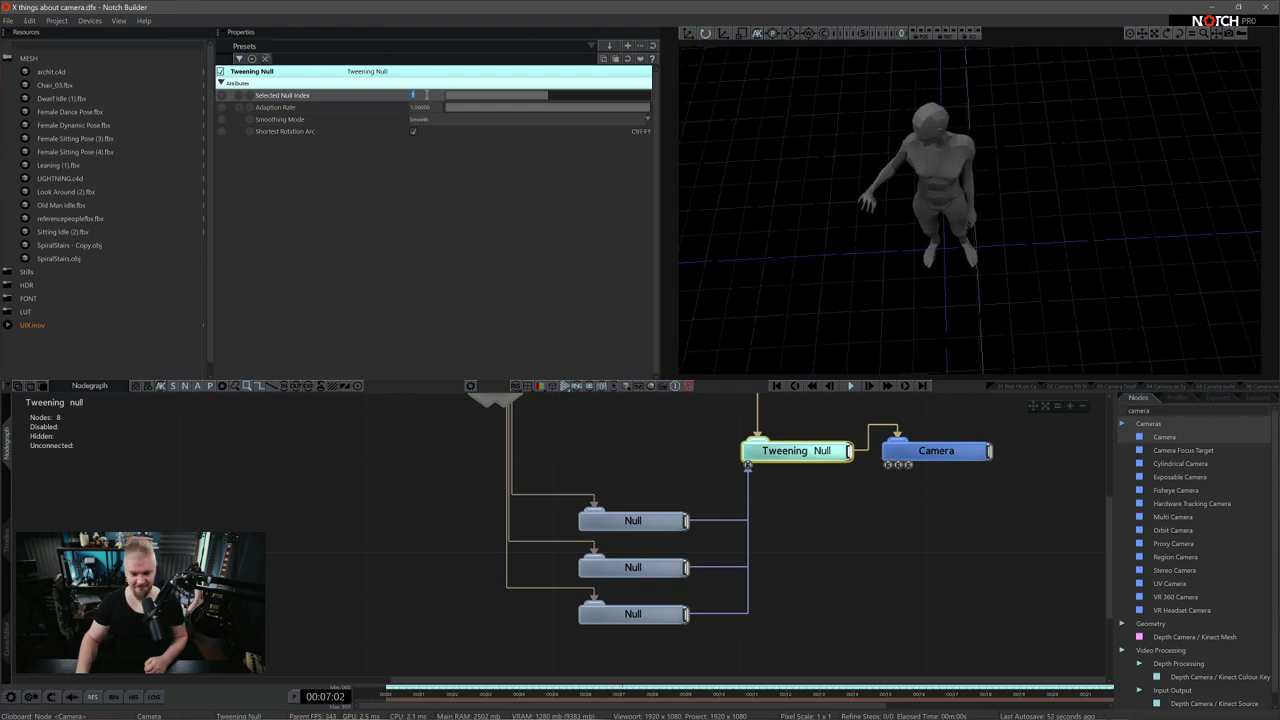
pyautogui.write('2')
pyautogui.press('Return')
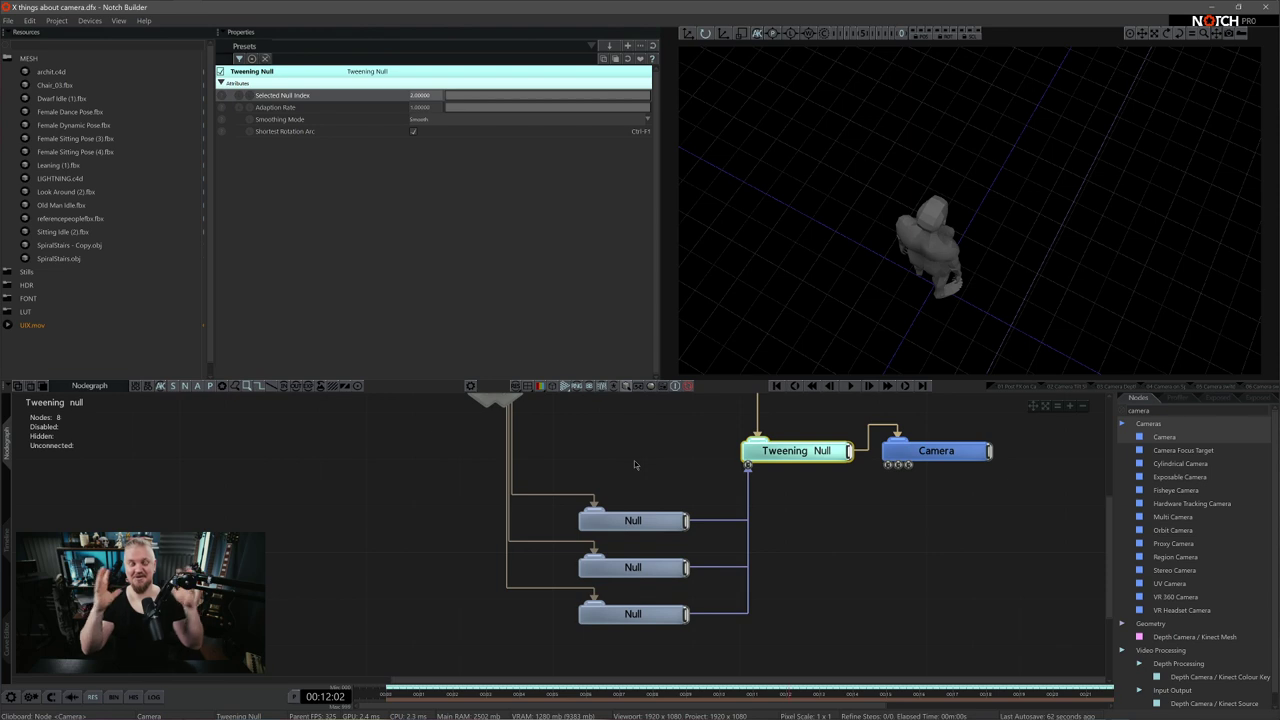
# Open the node graph of layer 05 Camera switch with Tweening Null and examine its Math Modifier and three Nulls
pyautogui.click(655, 520)
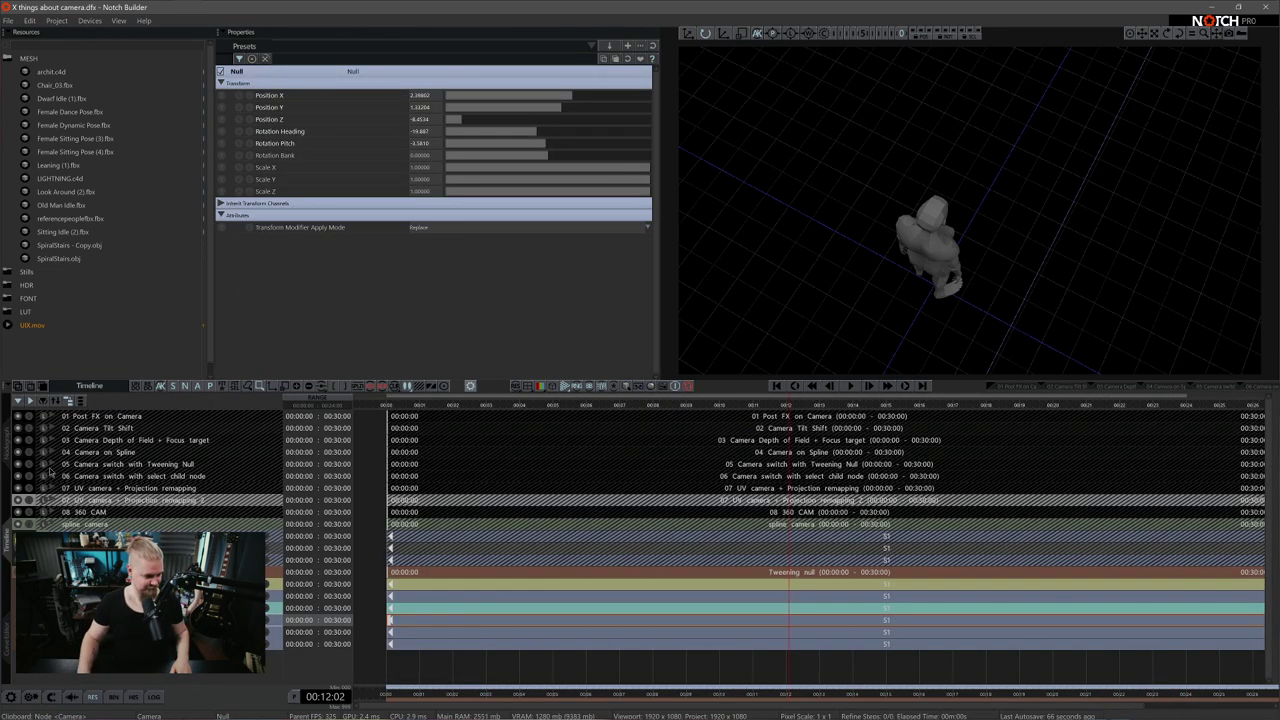
pyautogui.doubleClick(8, 436)
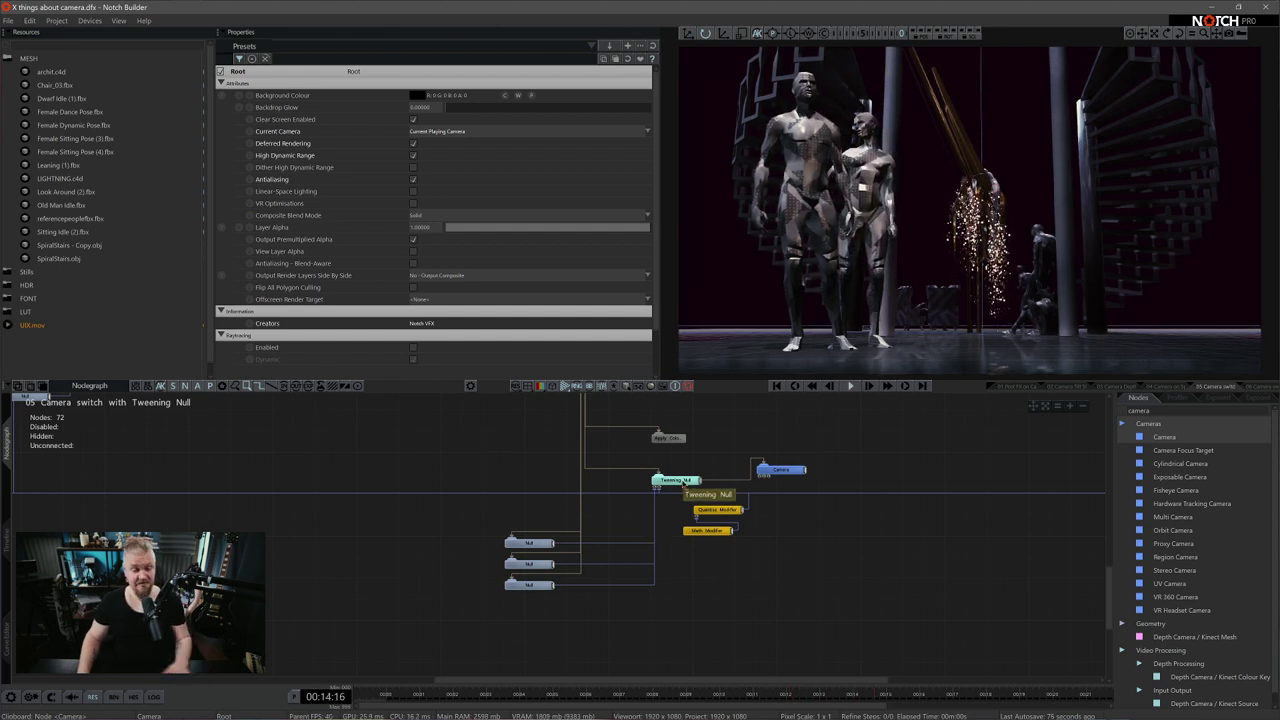
pyautogui.click(709, 530)
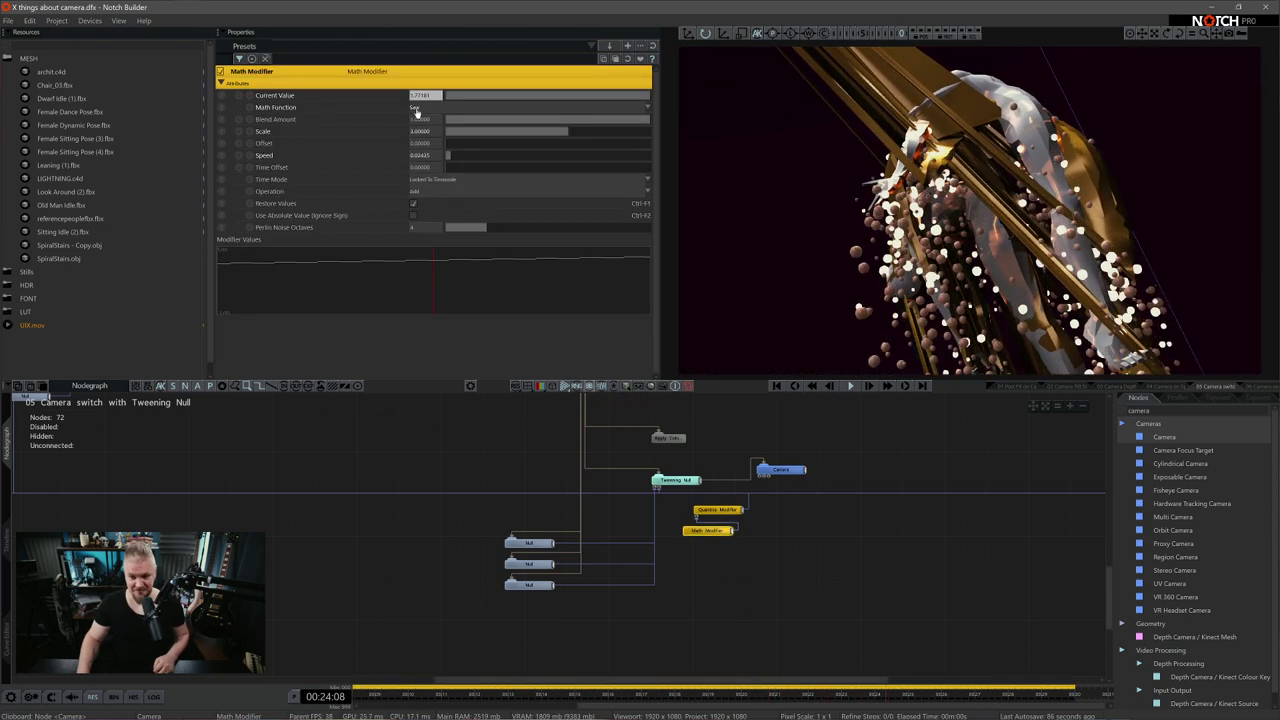
pyautogui.moveTo(470, 522); pyautogui.dragTo(588, 600)
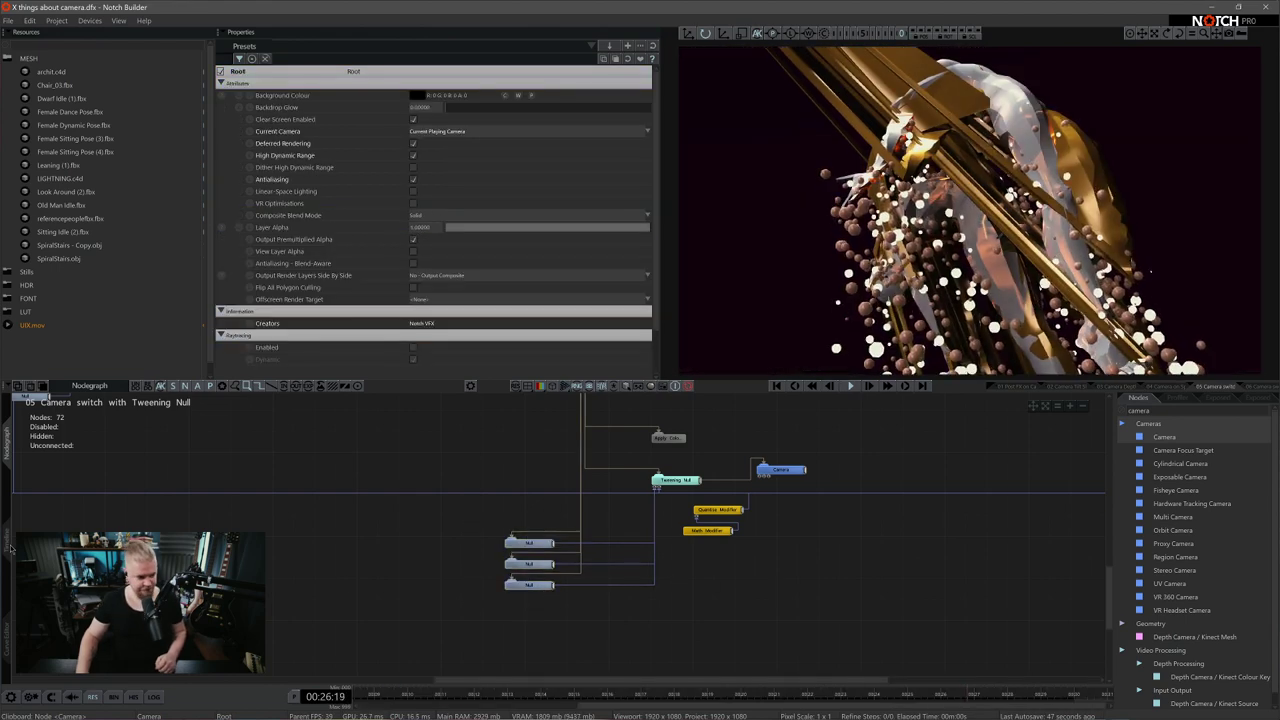
# Switch to layer 06 Camera switch with select child node and open its node graph
pyautogui.click(8, 548)
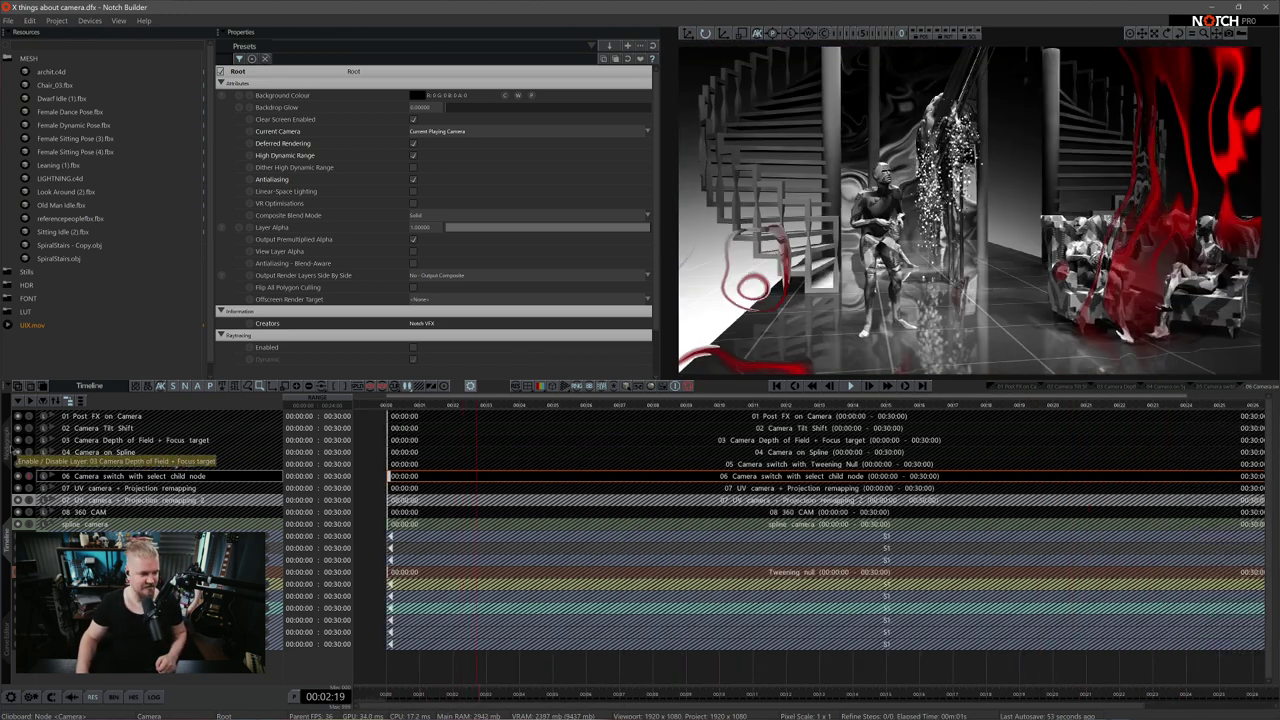
pyautogui.press('Tab')
pyautogui.scroll(-3, 604, 538)
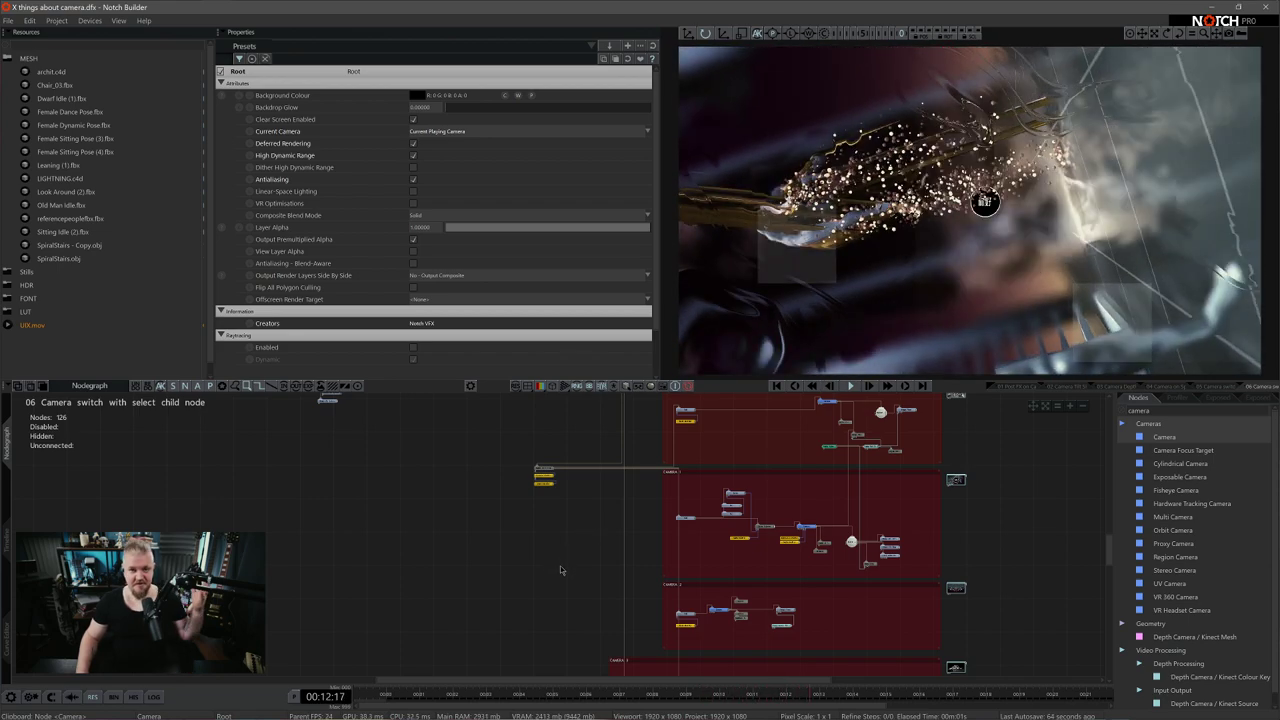
# Examine the Select Child Node, its modifiers and its connections to the camera groups in layer 06
pyautogui.click(537, 467)
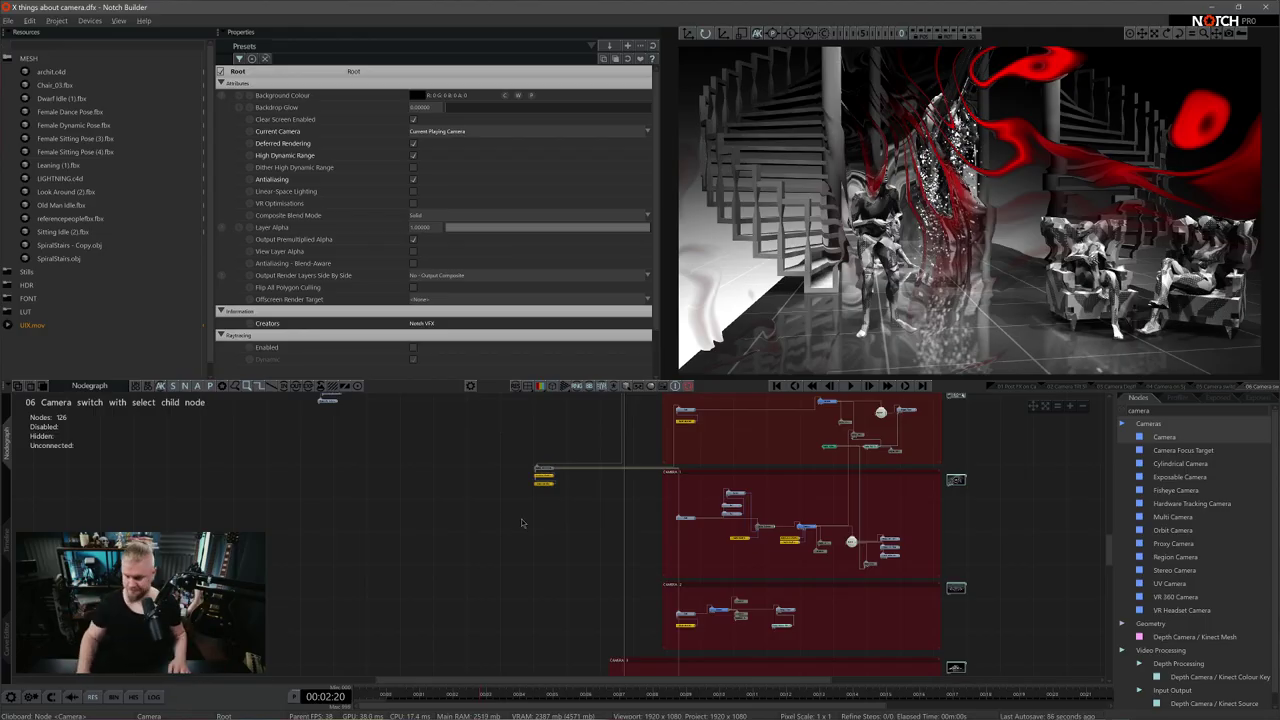
pyautogui.scroll(5, 532, 471)
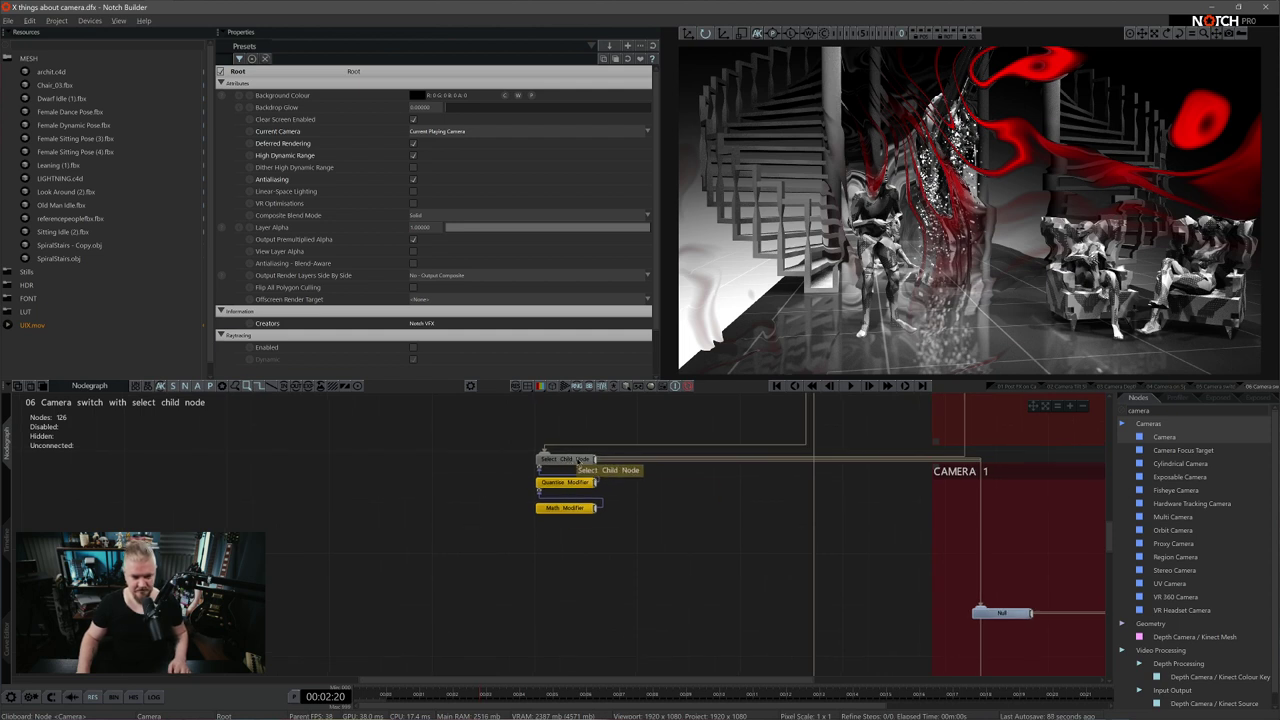
pyautogui.scroll(-2, 650, 520)
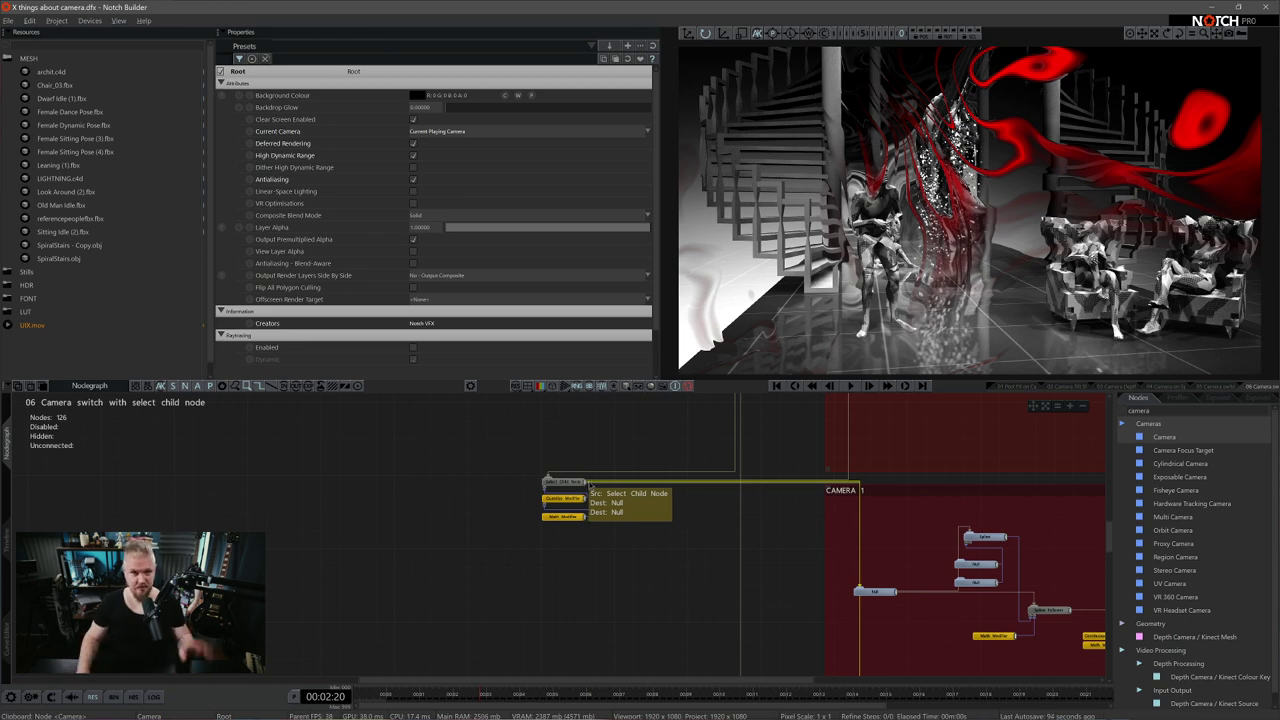
# Insert a new layer named "select chind" in the project
pyautogui.click(8, 525)
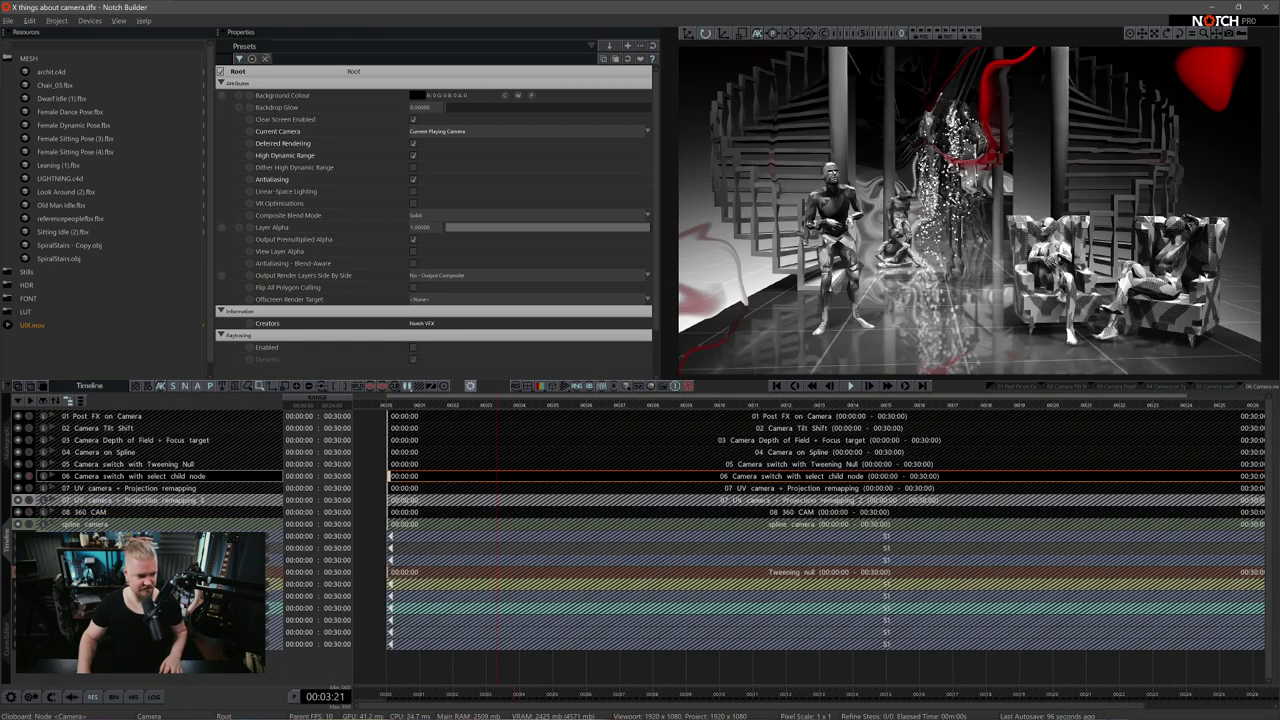
pyautogui.rightClick(125, 329)
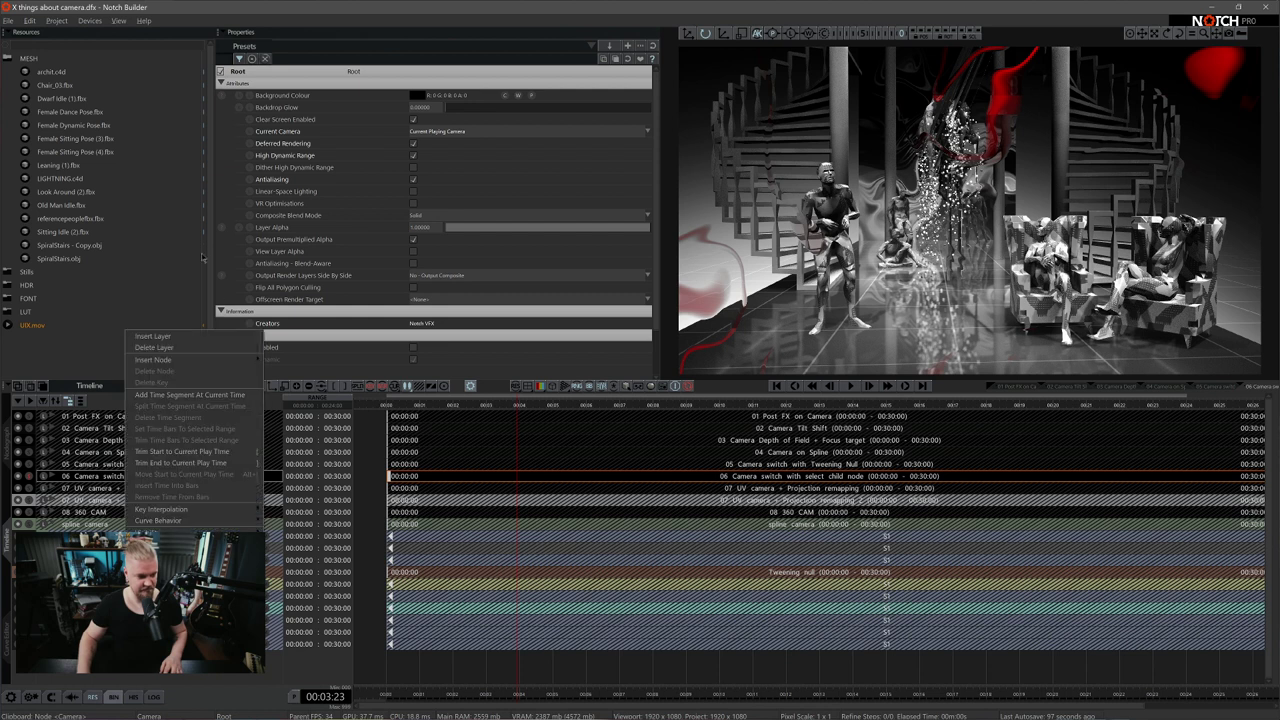
pyautogui.click(148, 336)
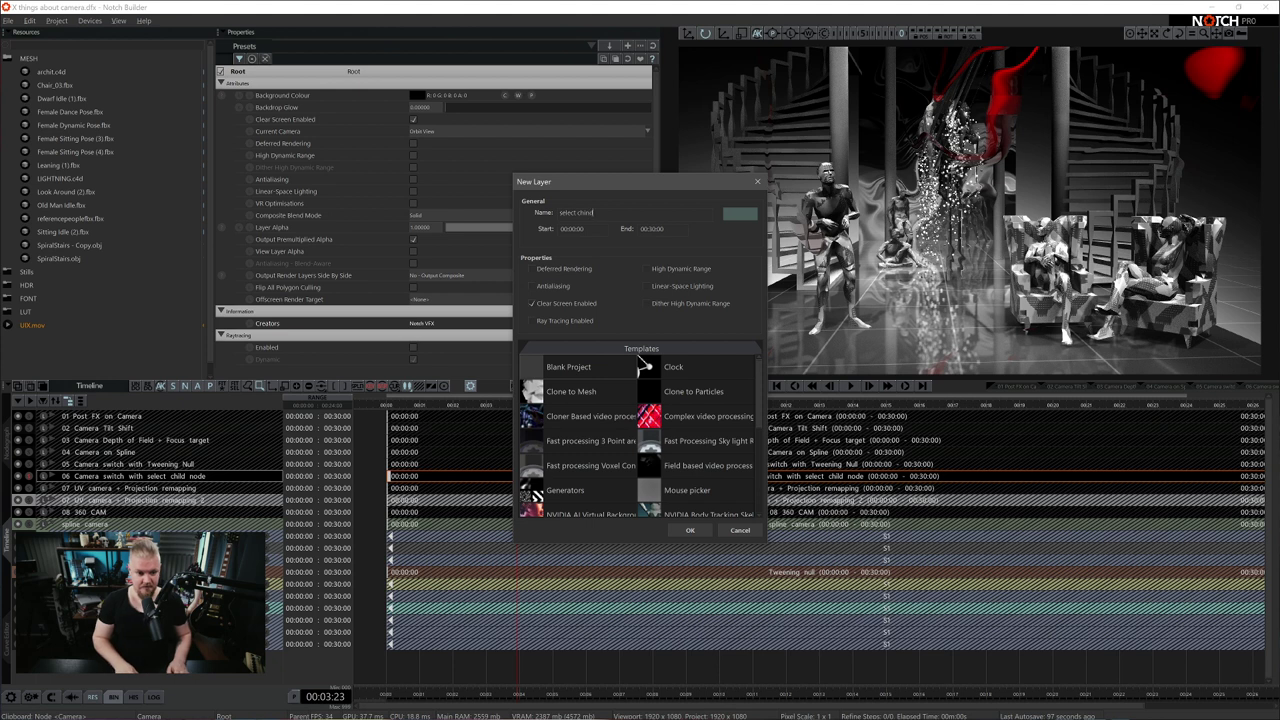
pyautogui.press('Return')
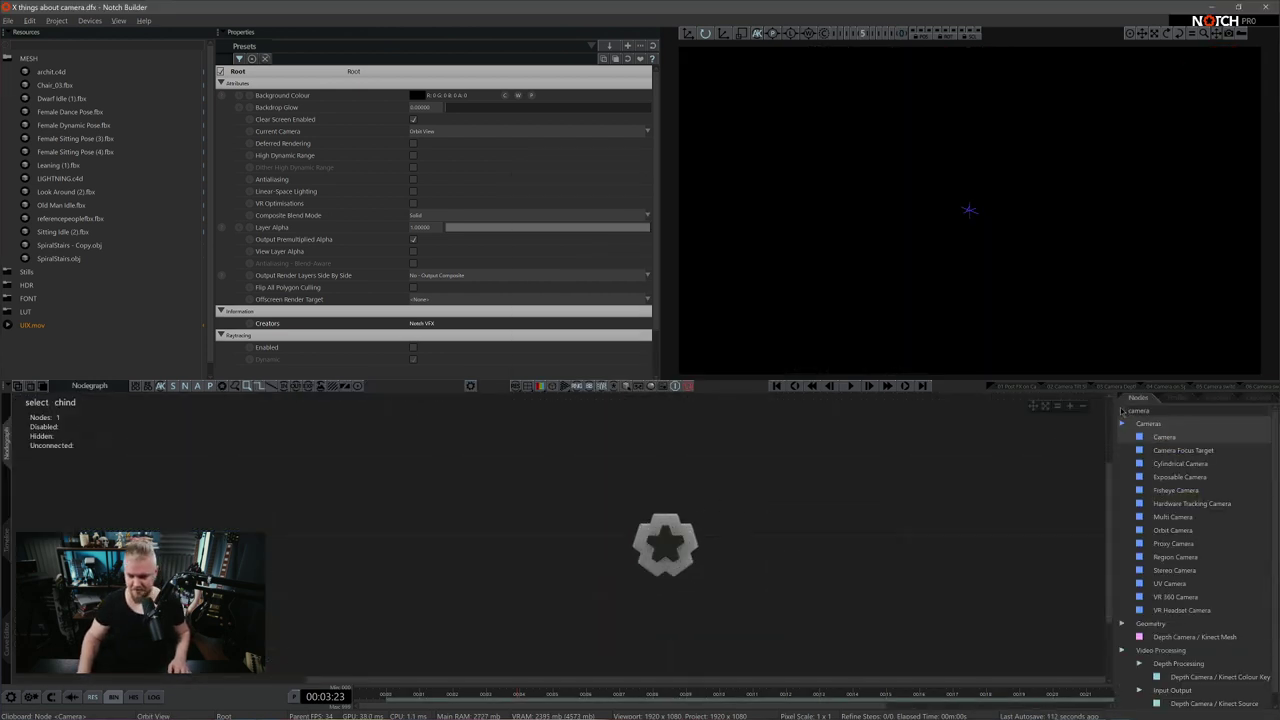
# Add a Shape 3D sphere to the new layer and connect it to the Root node
pyautogui.click(1143, 410)
pyautogui.write('shape')
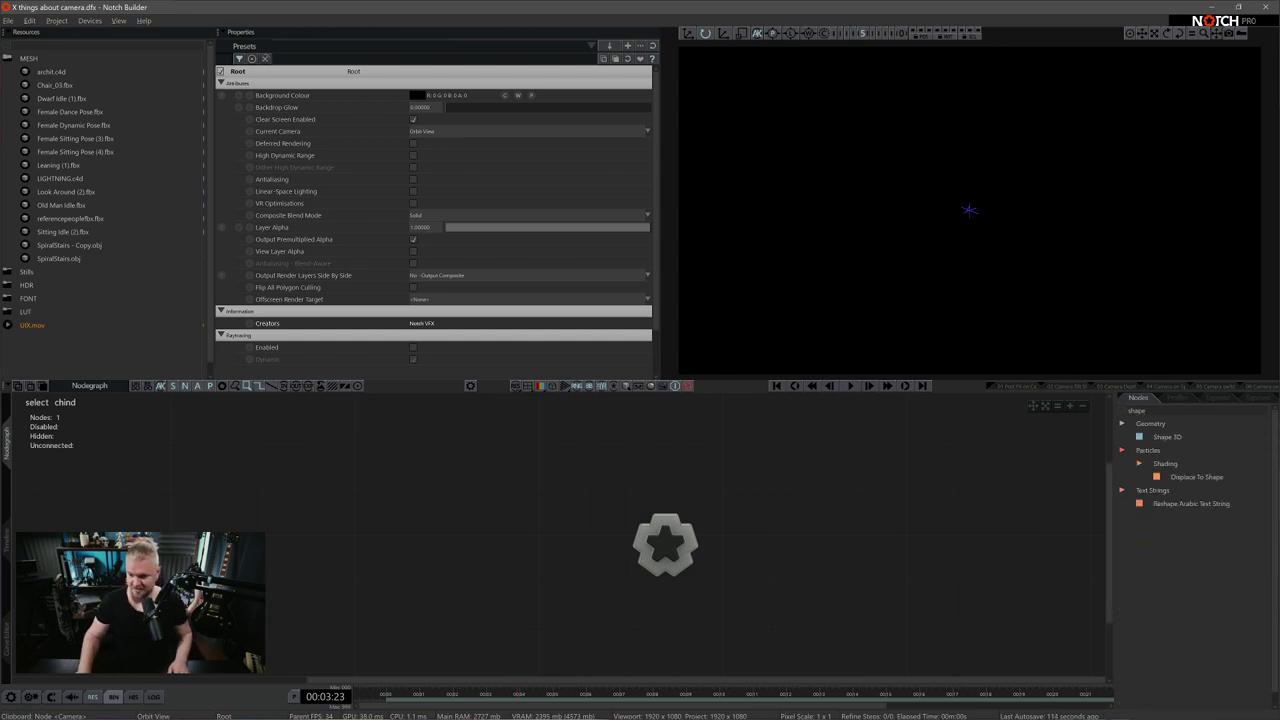
pyautogui.moveTo(1165, 437); pyautogui.dragTo(760, 540)
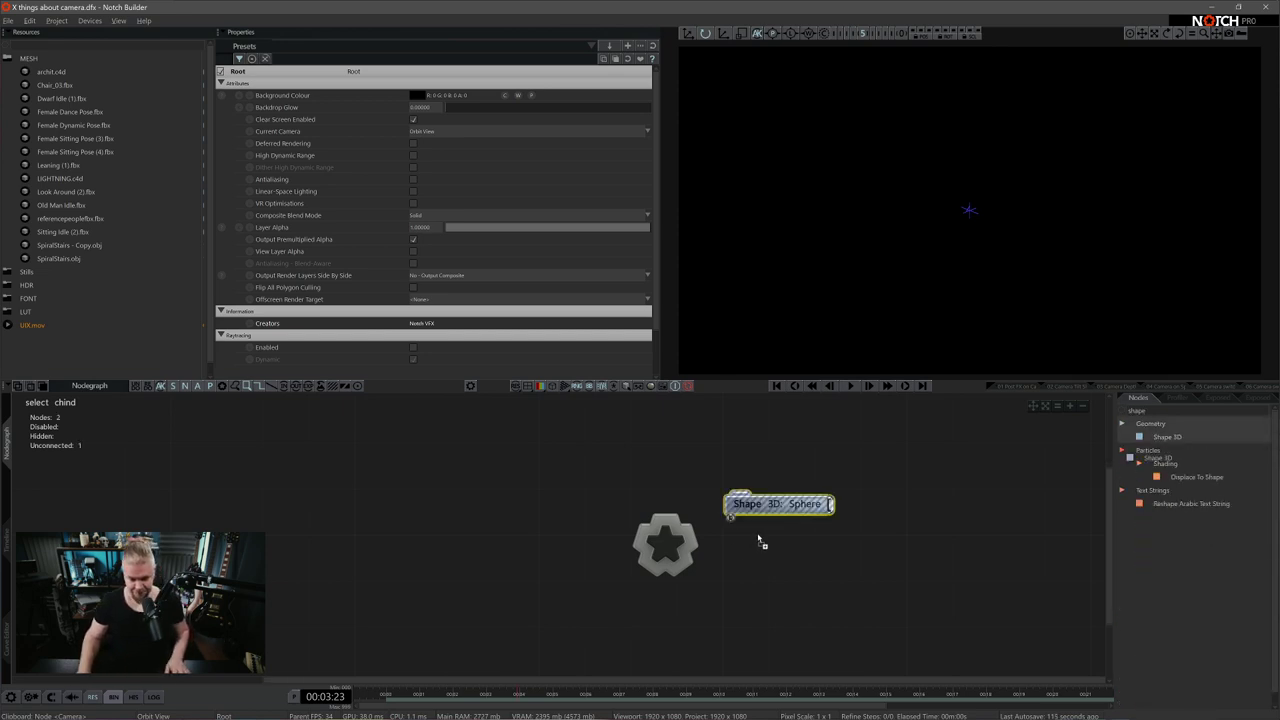
pyautogui.keyDown('alt'); pyautogui.moveTo(880, 212); pyautogui.dragTo(931, 200); pyautogui.keyUp('alt')
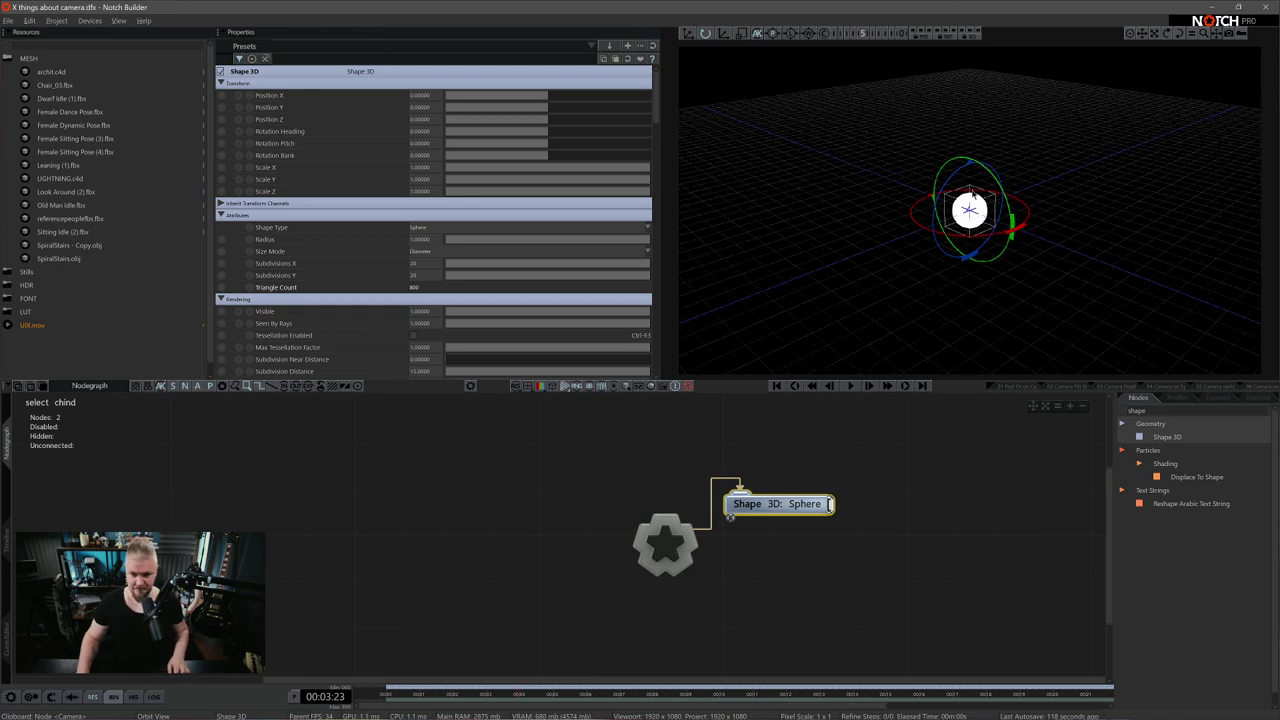
pyautogui.scroll(3, 931, 200)
pyautogui.keyDown('alt'); pyautogui.moveTo(931, 200); pyautogui.dragTo(1080, 200, button='middle'); pyautogui.keyUp('alt')
pyautogui.moveTo(1080, 200)
pyautogui.keyDown('alt'); pyautogui.mouseDown()
pyautogui.moveTo(988, 168)
pyautogui.moveTo(1026, 214)
pyautogui.moveTo(1066, 206)
pyautogui.mouseUp(); pyautogui.keyUp('alt')
# Duplicate the sphere under Root and move the copy along X to about 1.4, beside the original
pyautogui.hotkey('ctrl', 'c')
pyautogui.hotkey('ctrl', 'v')
pyautogui.moveTo(948, 521); pyautogui.dragTo(904, 499)
pyautogui.press('r')
pyautogui.press('w')
pyautogui.moveTo(917, 215); pyautogui.dragTo(1053, 217)
pyautogui.keyDown('alt'); pyautogui.moveTo(1053, 230); pyautogui.dragTo(1061, 267); pyautogui.keyUp('alt')
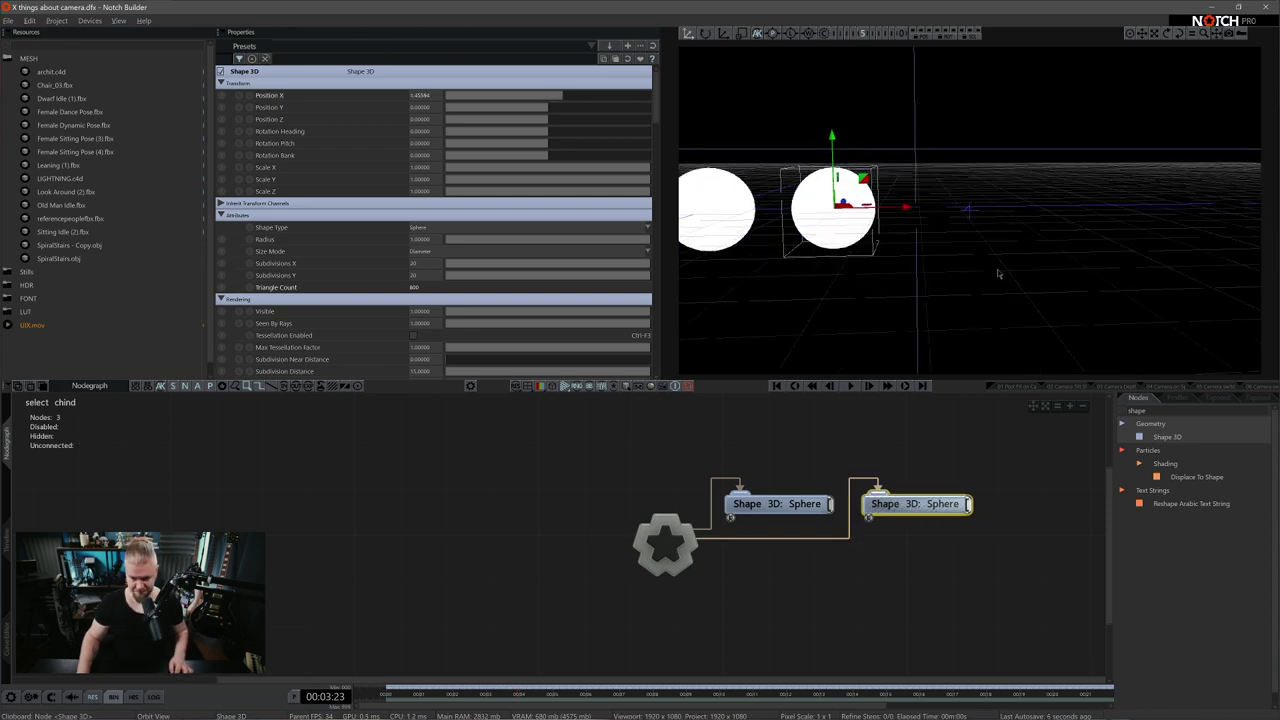
# Make a third sphere from the copy and move it further along X, in line with the other two
pyautogui.keyDown('alt'); pyautogui.moveTo(940, 506); pyautogui.dragTo(1062, 506); pyautogui.keyUp('alt')
pyautogui.press('r')
pyautogui.moveTo(1062, 506); pyautogui.dragTo(995, 486, button='middle')
pyautogui.moveTo(929, 217); pyautogui.dragTo(1047, 217)
pyautogui.keyDown('alt'); pyautogui.moveTo(1016, 262); pyautogui.dragTo(952, 300); pyautogui.keyUp('alt')
pyautogui.click(745, 580)
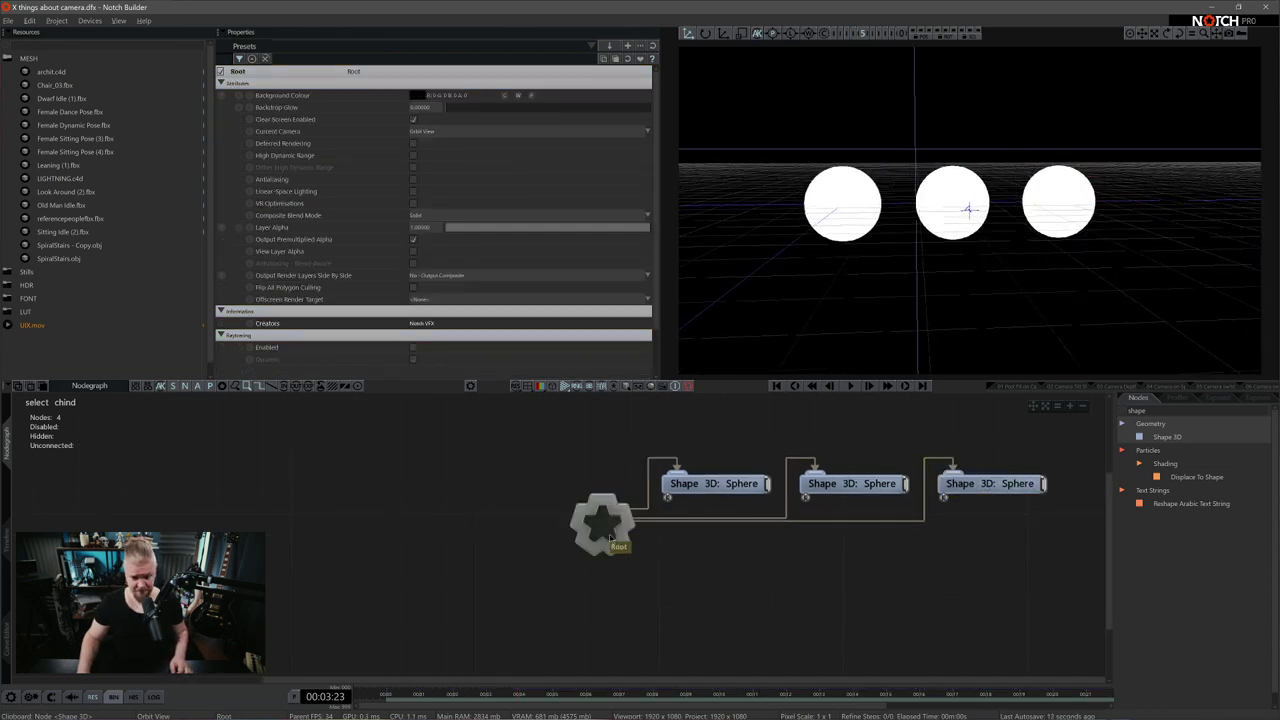
# Move Root aside, add a Select Child Node beneath it, and reconnect the three spheres as that node's children
pyautogui.moveTo(601, 523); pyautogui.dragTo(372, 500)
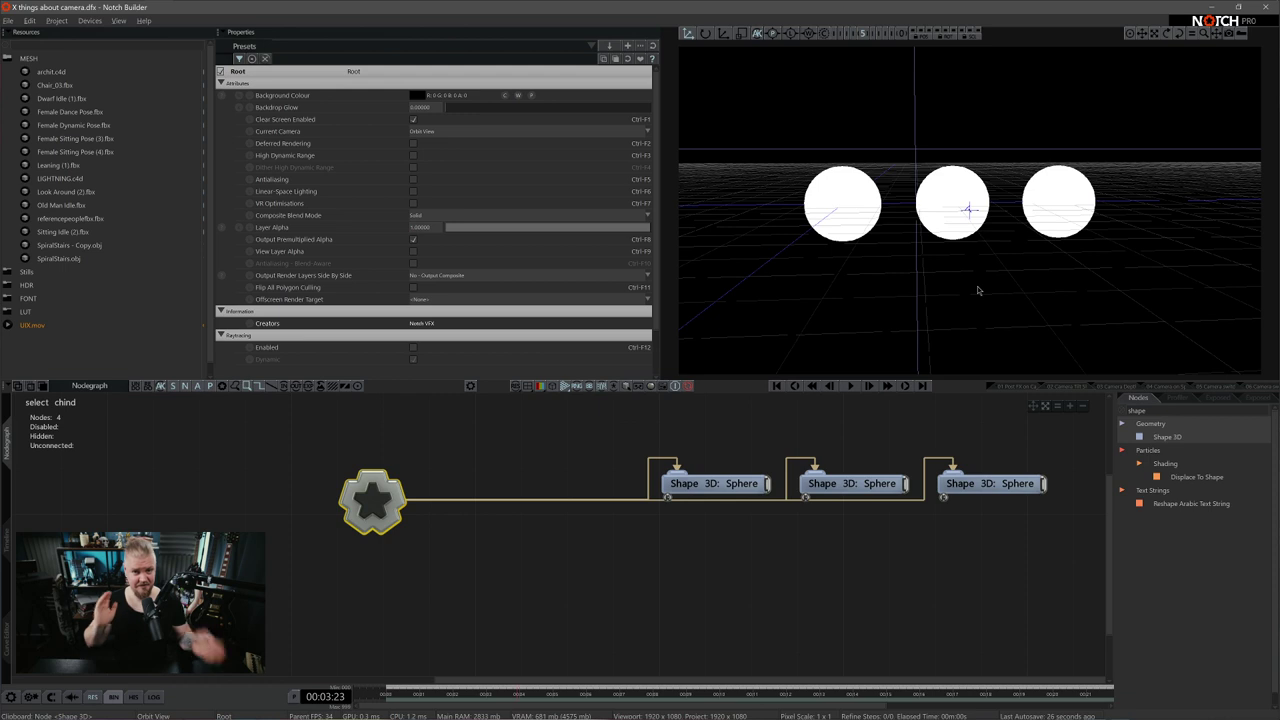
pyautogui.write('se')
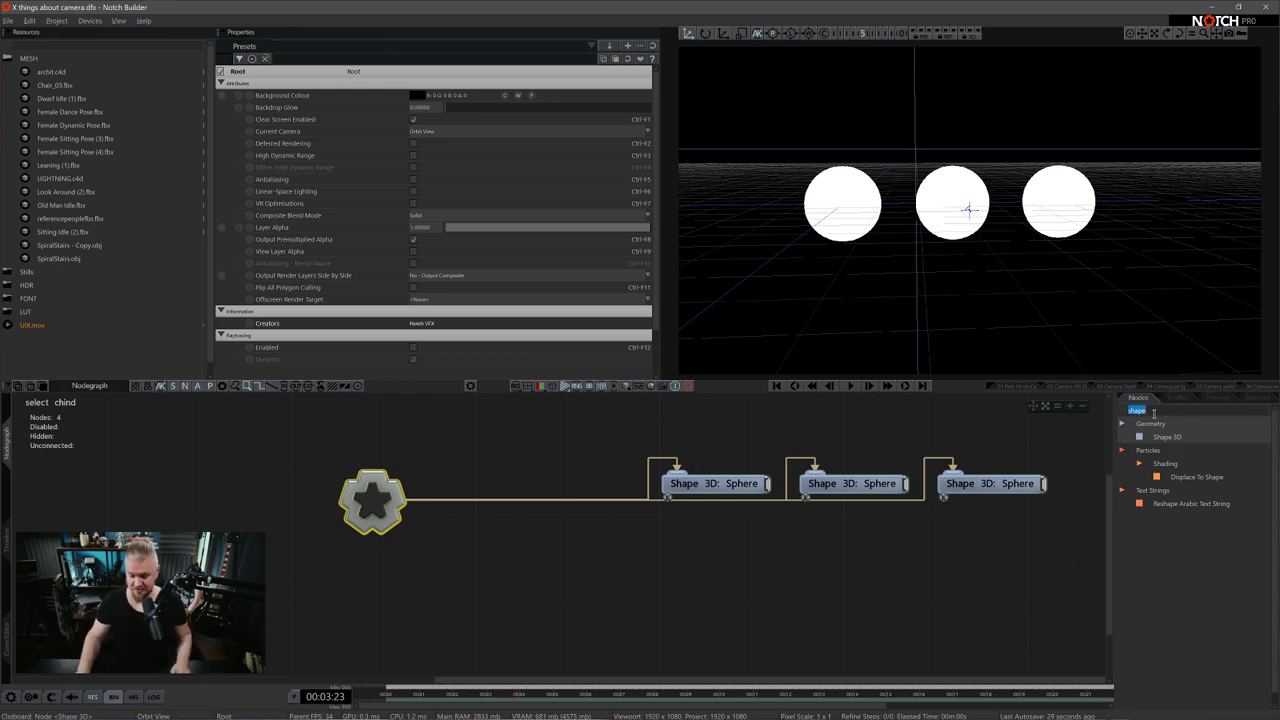
pyautogui.write('lec')
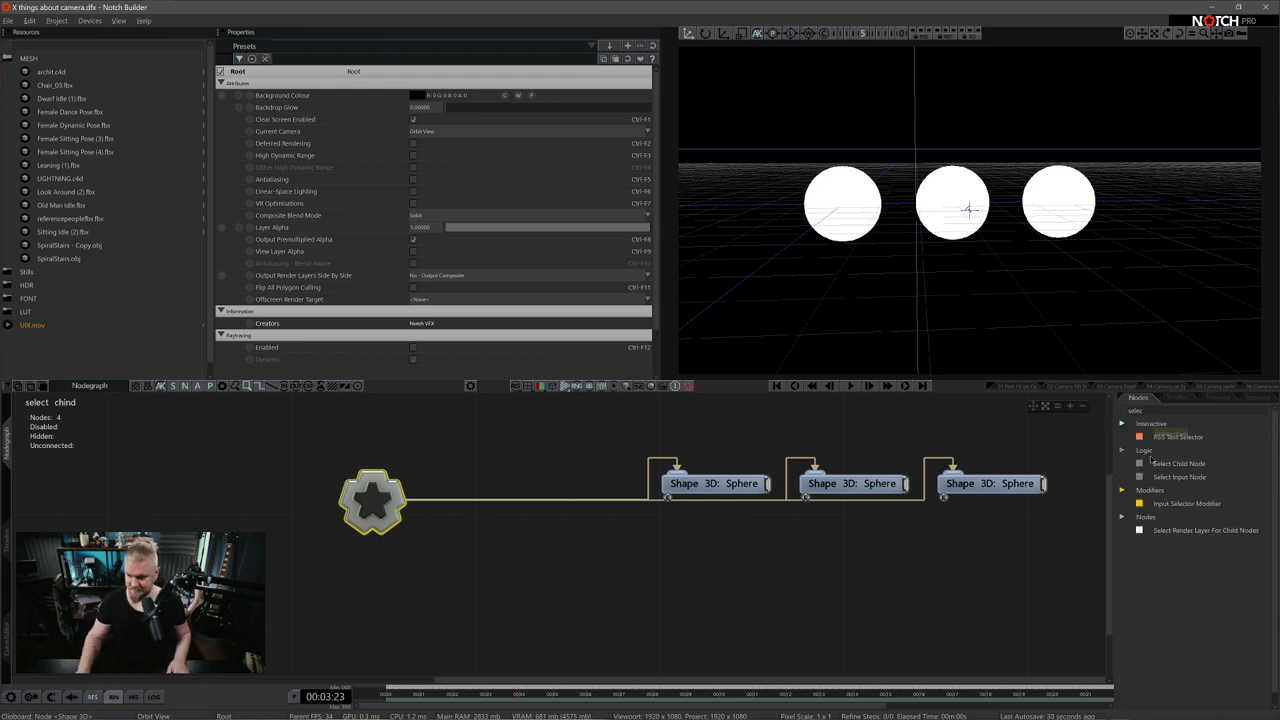
pyautogui.moveTo(425, 440); pyautogui.dragTo(436, 452)
pyautogui.moveTo(615, 440); pyautogui.dragTo(1034, 539)
pyautogui.moveTo(536, 461); pyautogui.dragTo(686, 484)
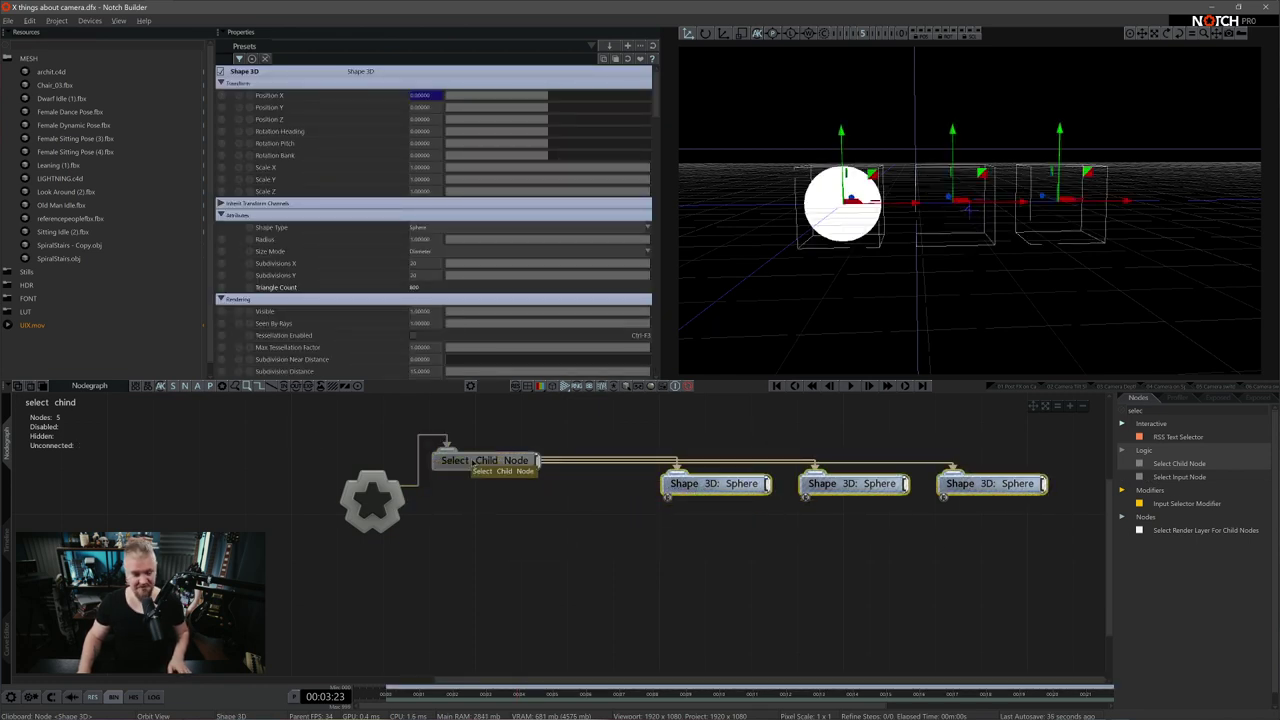
# Sweep the Select Child Node's Child Node Index up and down to switch spheres, ending on the middle one
pyautogui.click(515, 466)
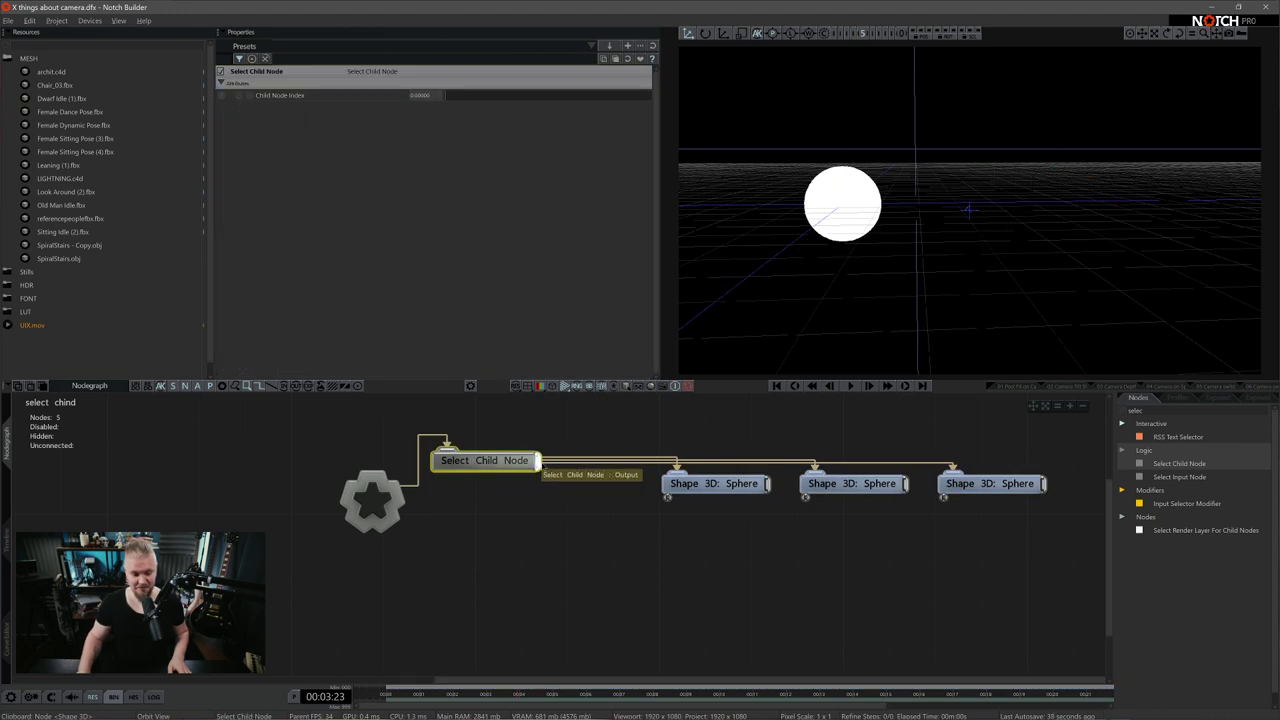
pyautogui.moveTo(455, 97); pyautogui.dragTo(675, 100)
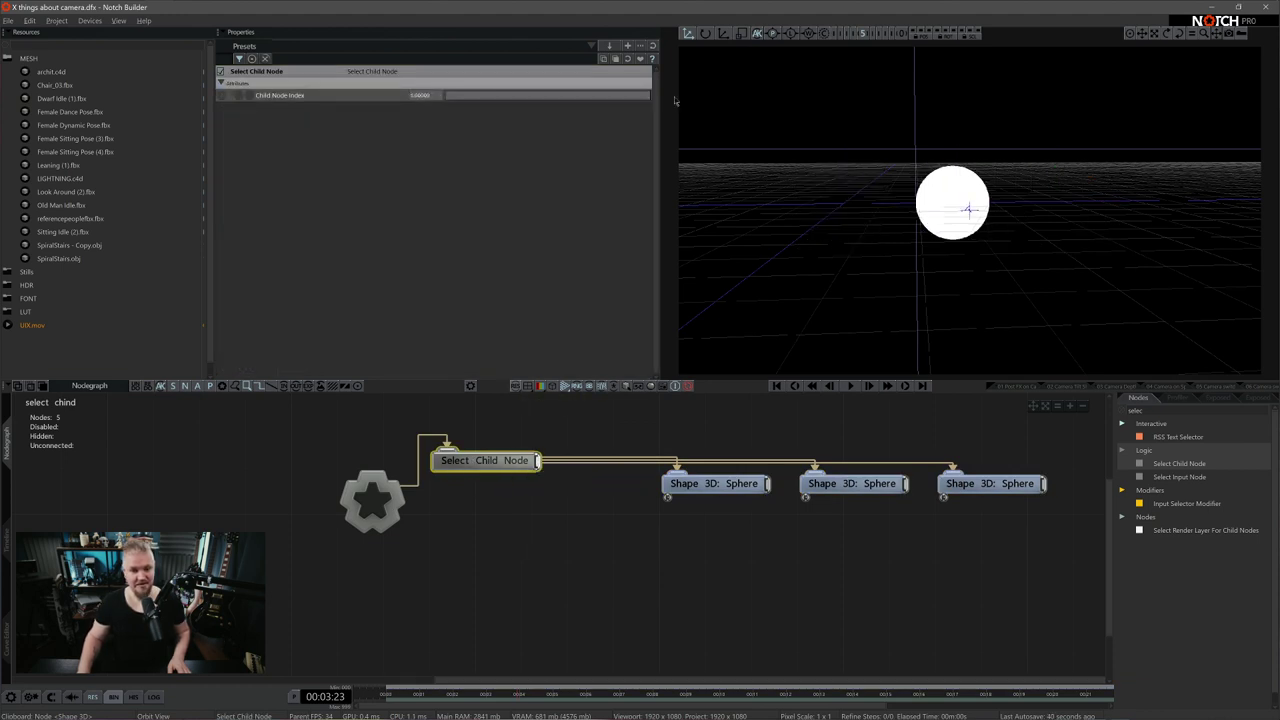
pyautogui.moveTo(804, 101); pyautogui.dragTo(768, 169)
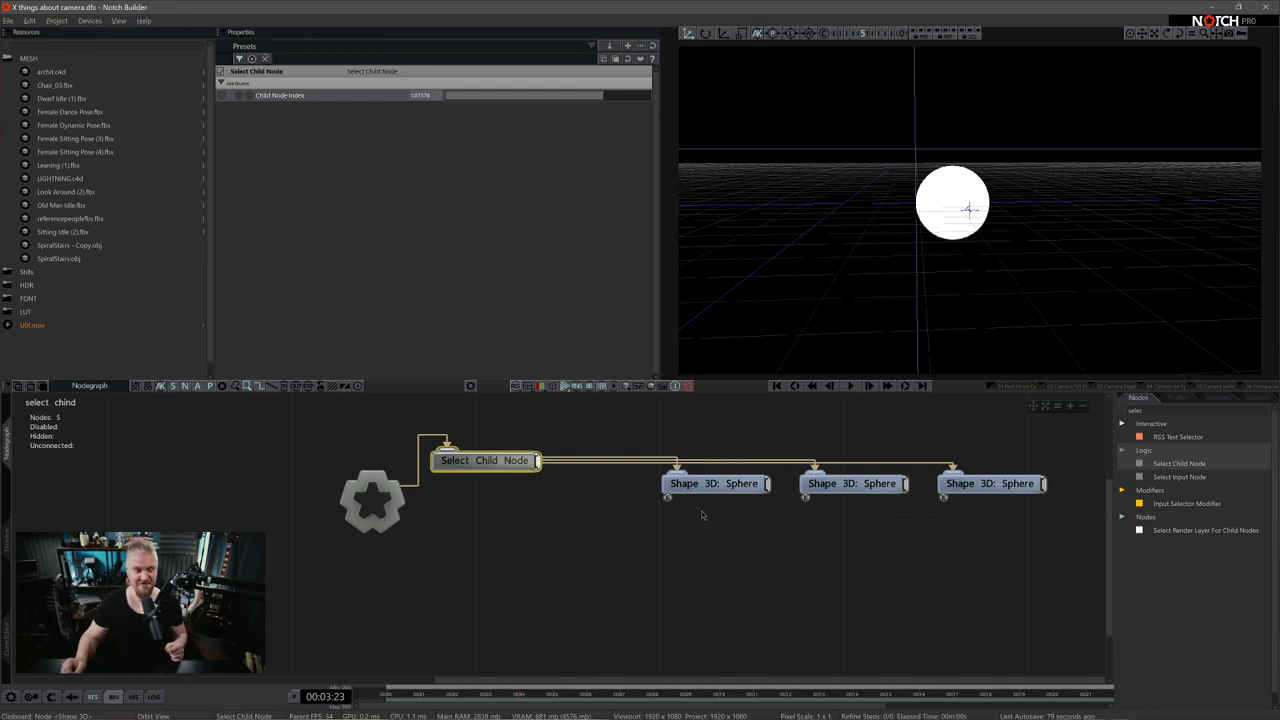
# Open the node graph of layer 06 Camera switch with select child node and play its animation briefly
pyautogui.click(8, 545)
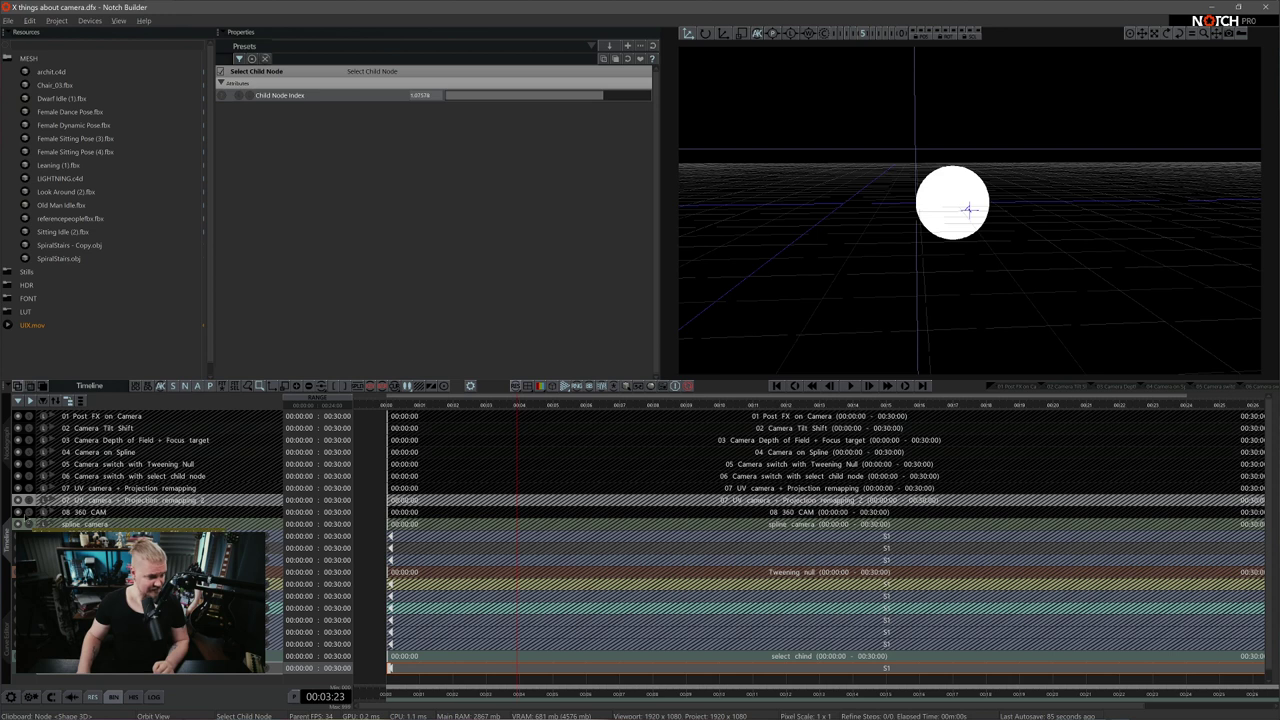
pyautogui.doubleClick(100, 476)
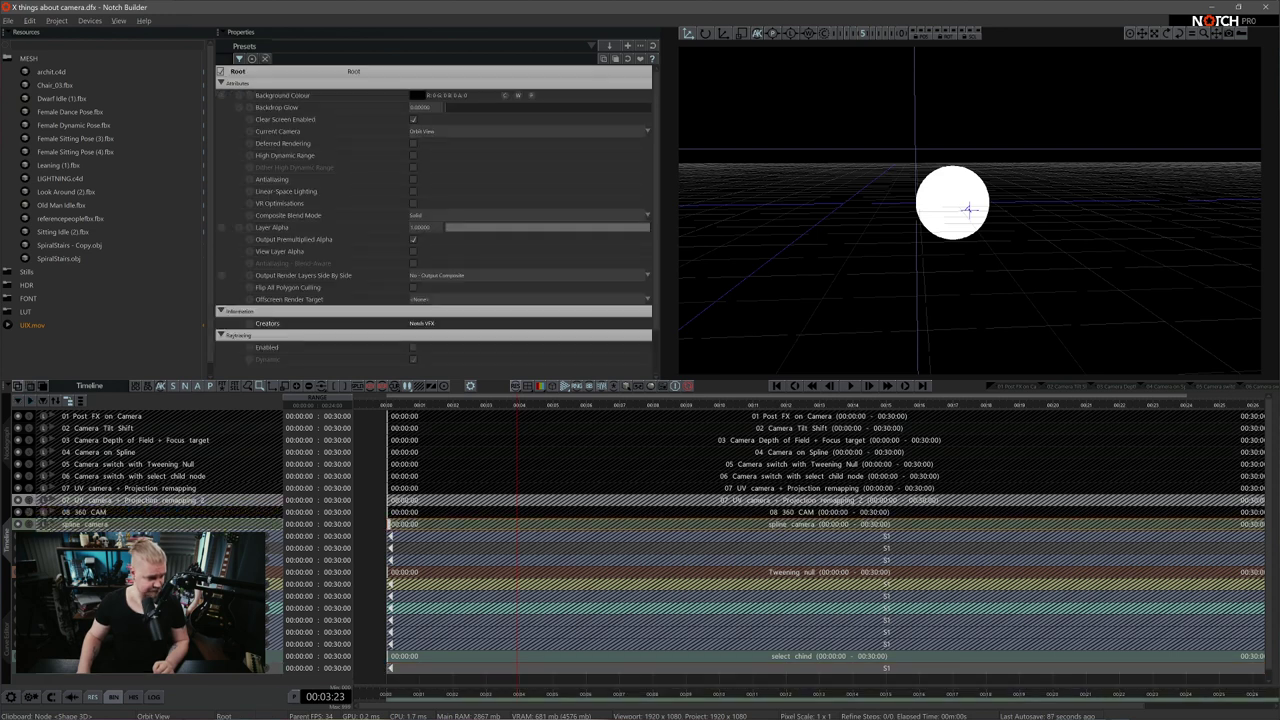
pyautogui.press('space')
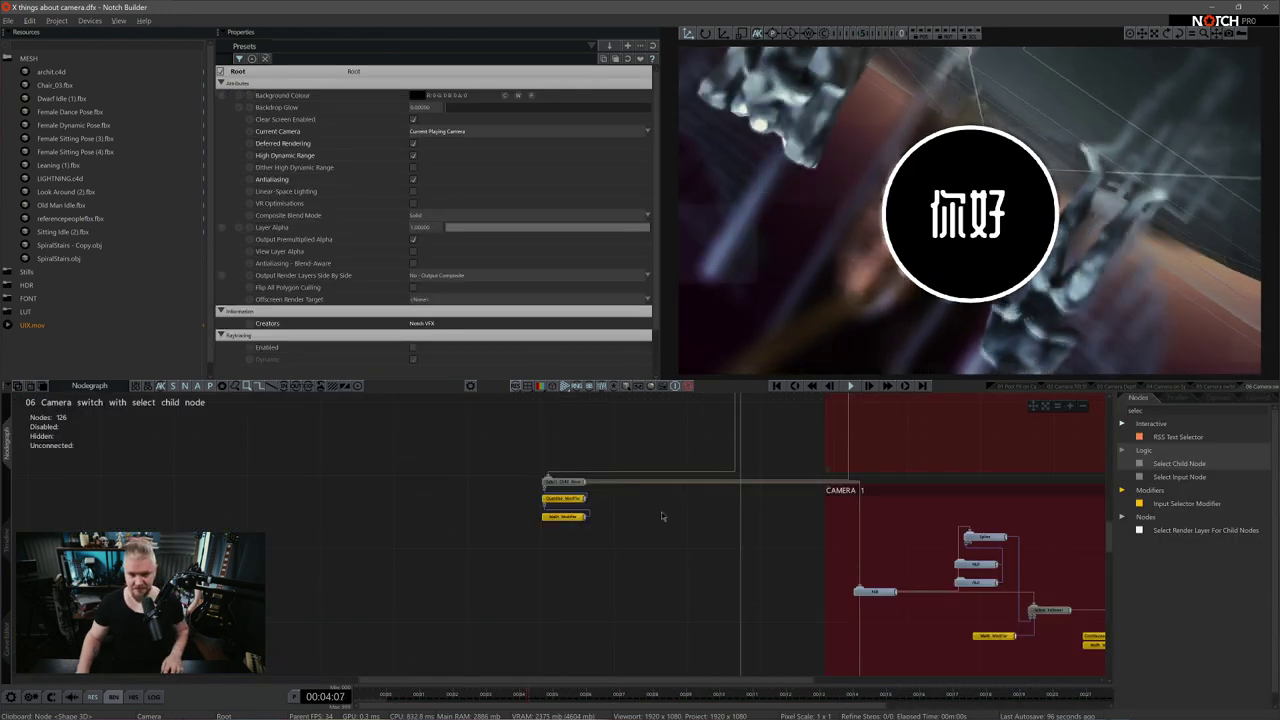
pyautogui.press('space')
pyautogui.scroll(-3, 728, 548)
pyautogui.moveTo(661, 565); pyautogui.dragTo(654, 655, button='middle')
pyautogui.scroll(4, 572, 536)
# Move the Quantise and Math Modifiers away from the Select Child Node and review both modifiers' attributes
pyautogui.moveTo(544, 603); pyautogui.dragTo(609, 536)
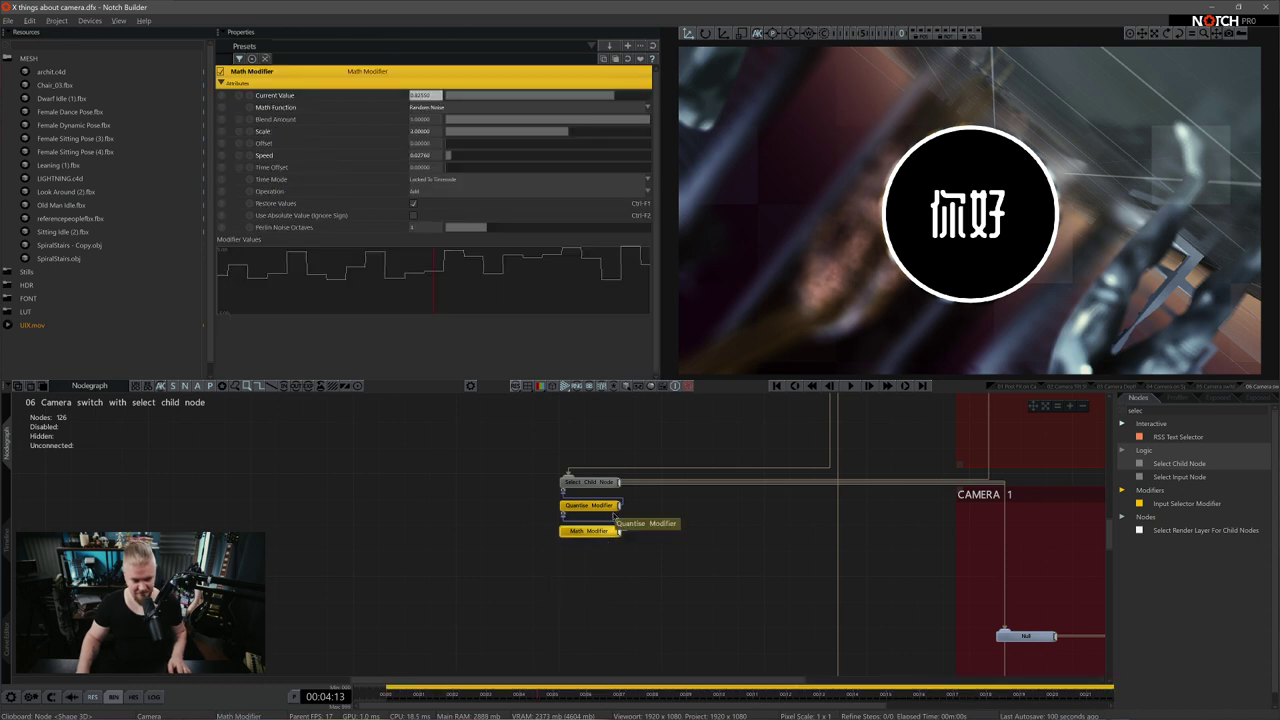
pyautogui.moveTo(506, 499); pyautogui.dragTo(511, 540)
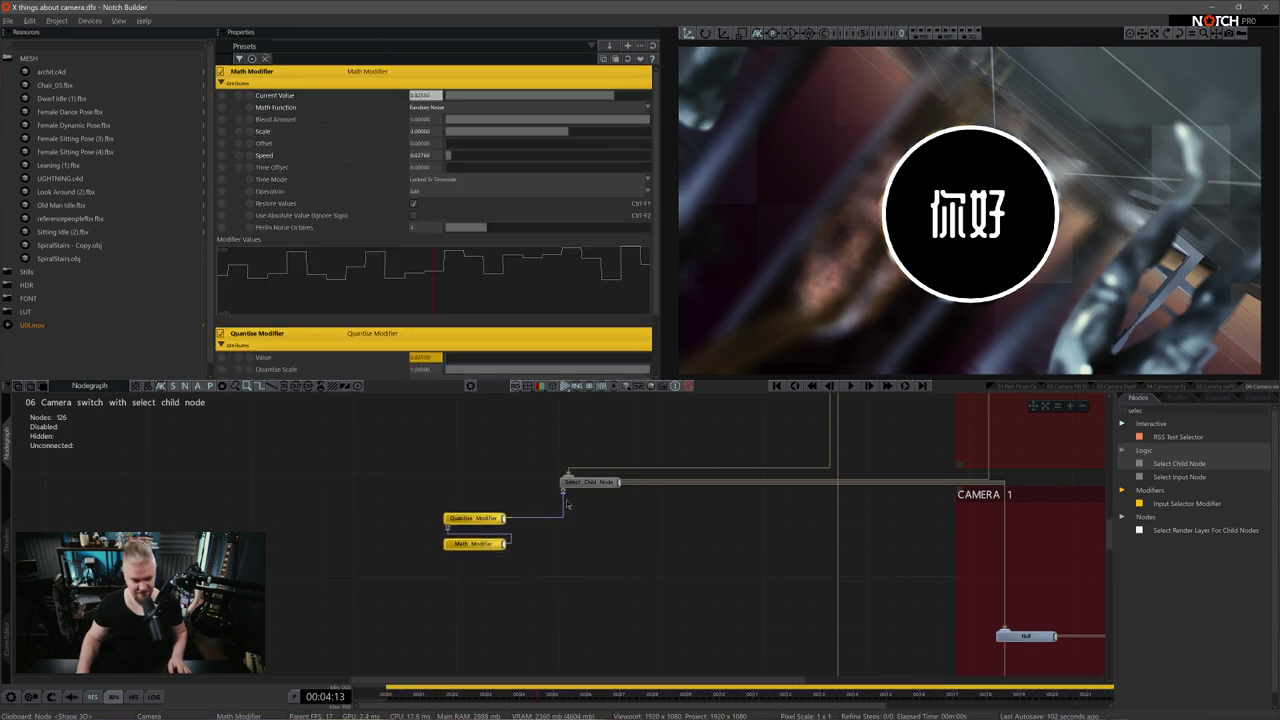
pyautogui.click(480, 542)
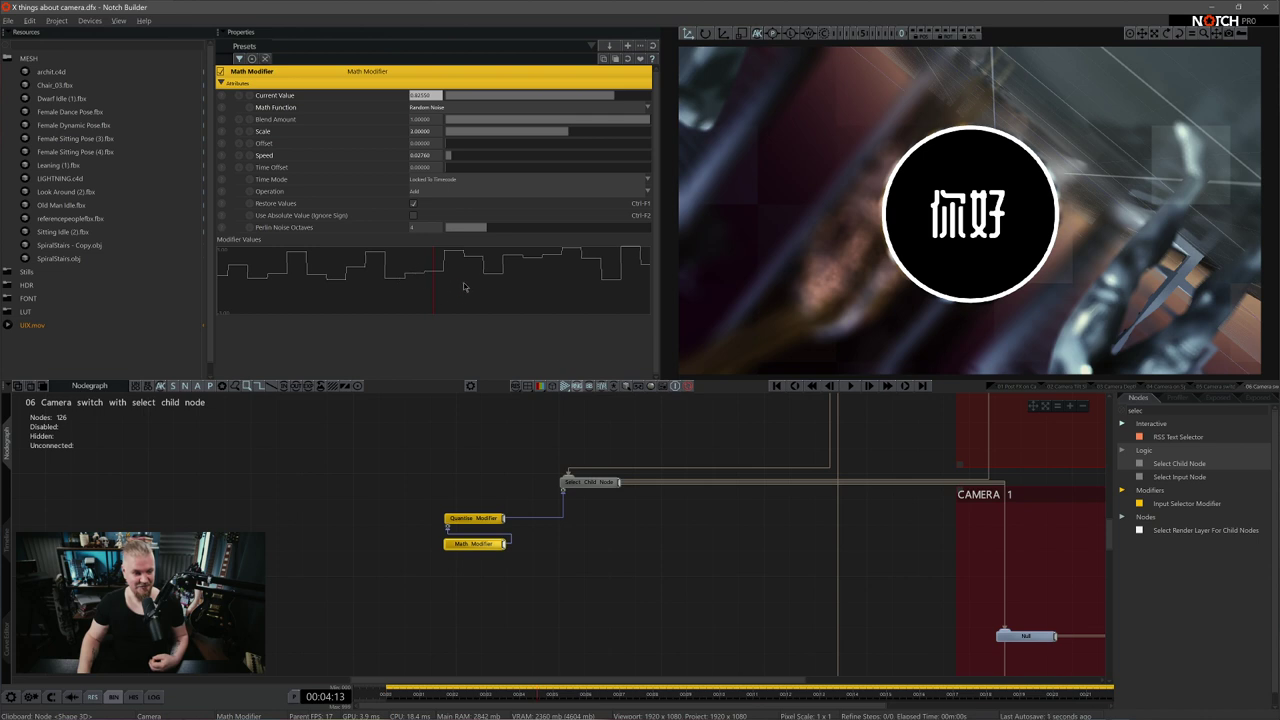
pyautogui.click(490, 519)
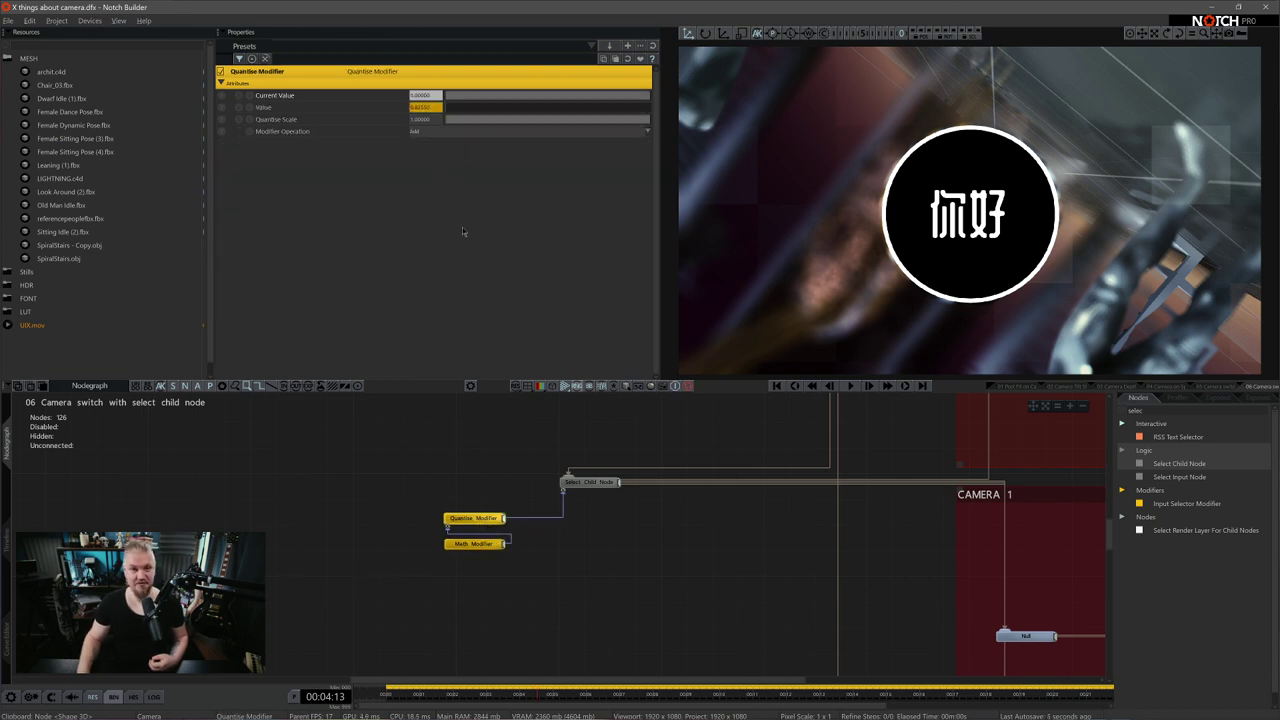
pyautogui.click(468, 545)
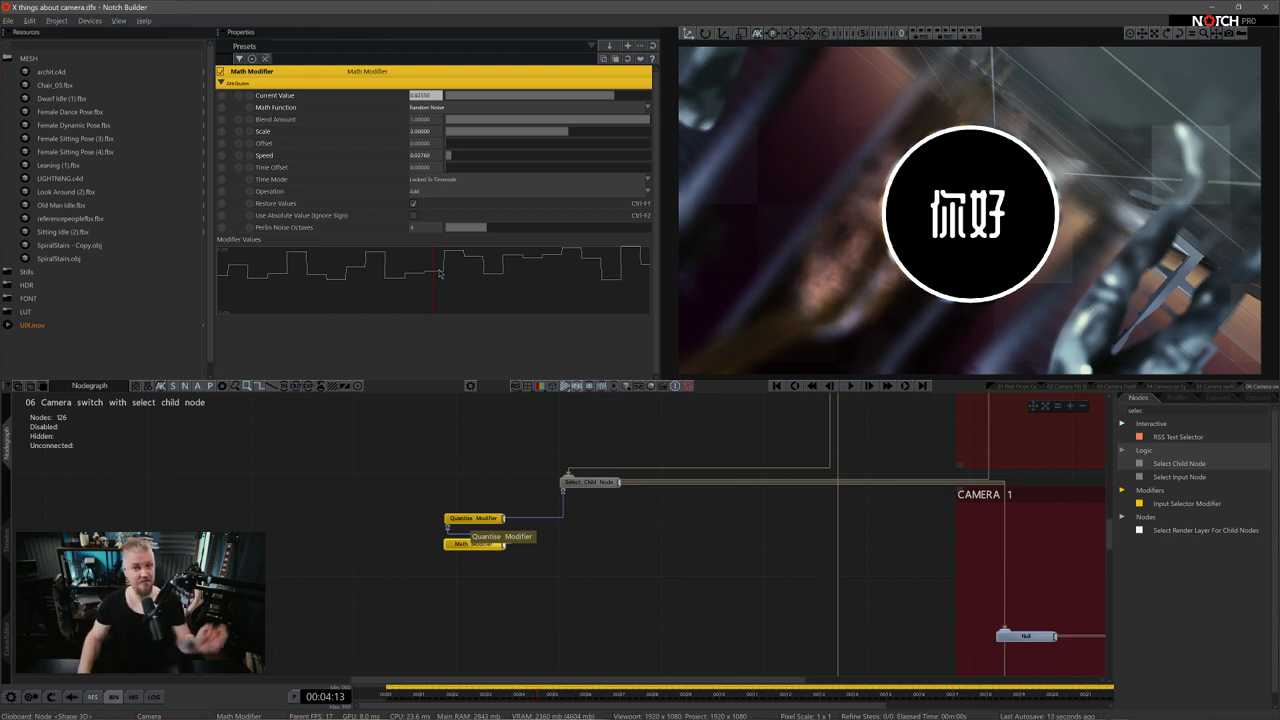
pyautogui.click(478, 518)
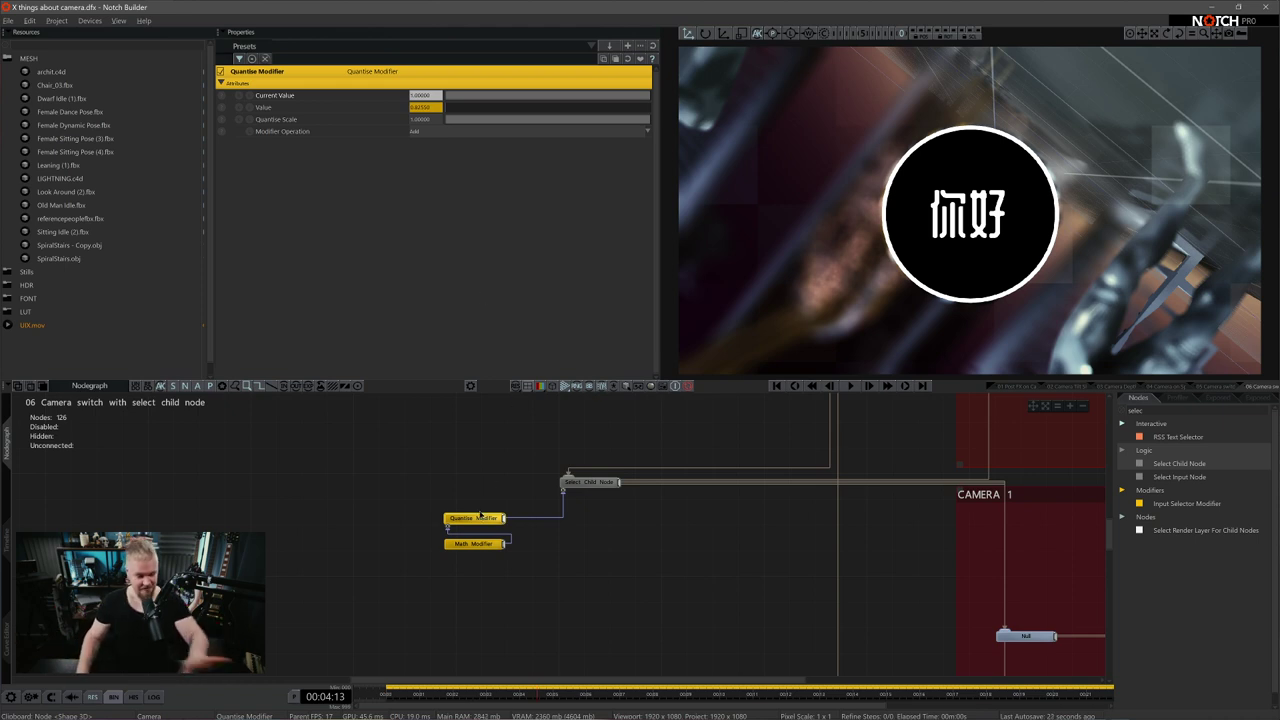
# Disconnect the Quantise Modifier from the Select Child Node and show the Select Child Node's attributes
pyautogui.click(563, 512)
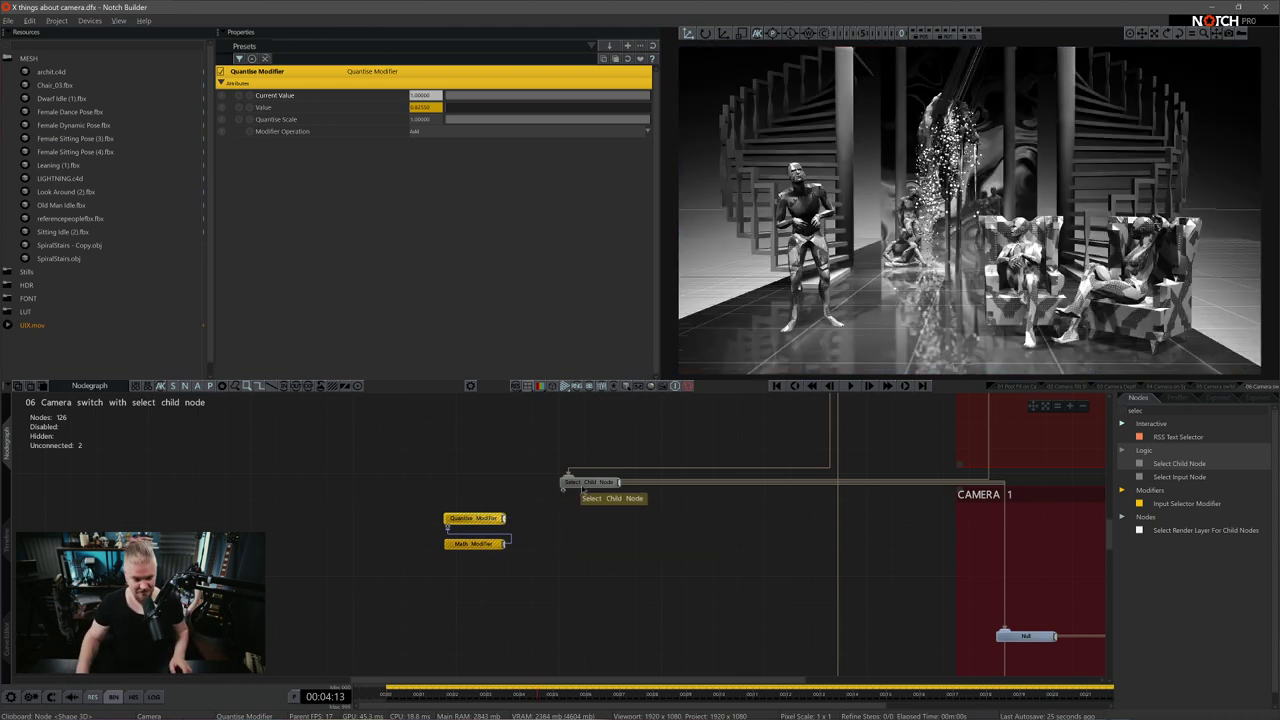
pyautogui.click(582, 483)
# Examine the camera groups connected to the Select Child Node, including CAMERA 0's Camera, Render Layer and Image Plane
pyautogui.moveTo(647, 547); pyautogui.dragTo(496, 641, button='middle')
pyautogui.scroll(-3, 794, 514)
pyautogui.moveTo(739, 495); pyautogui.dragTo(651, 511, button='middle')
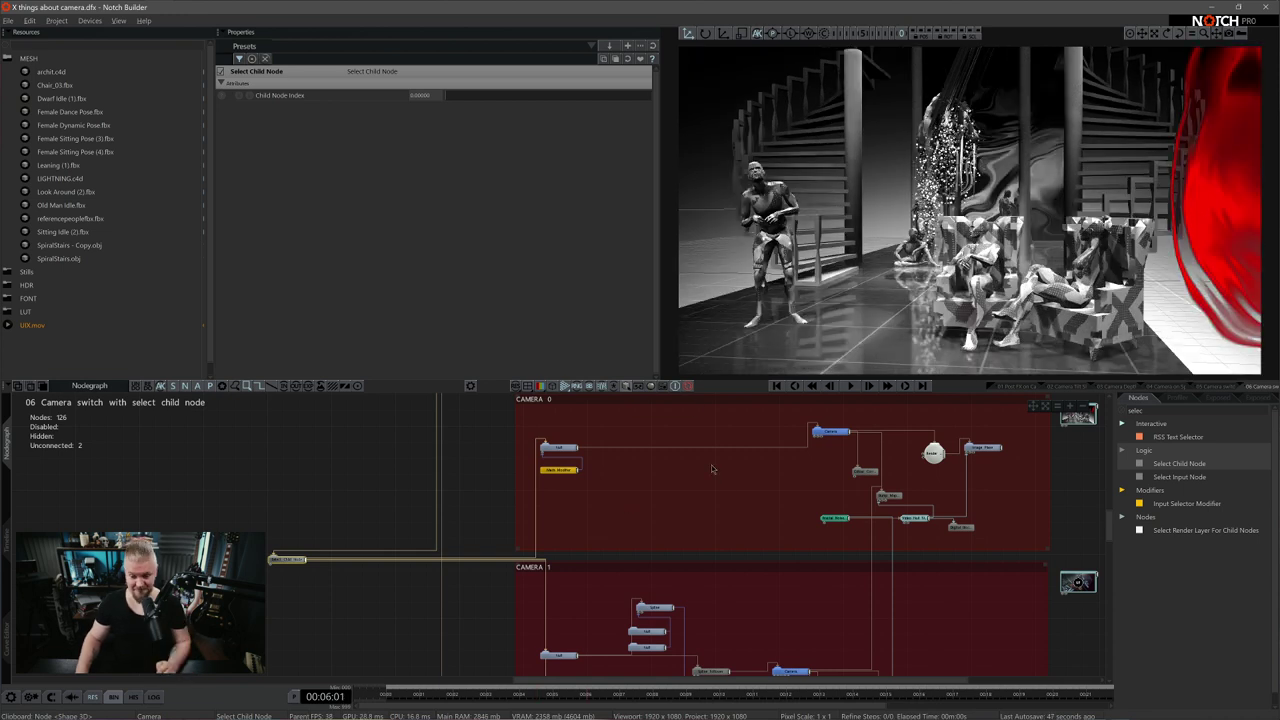
pyautogui.click(828, 431)
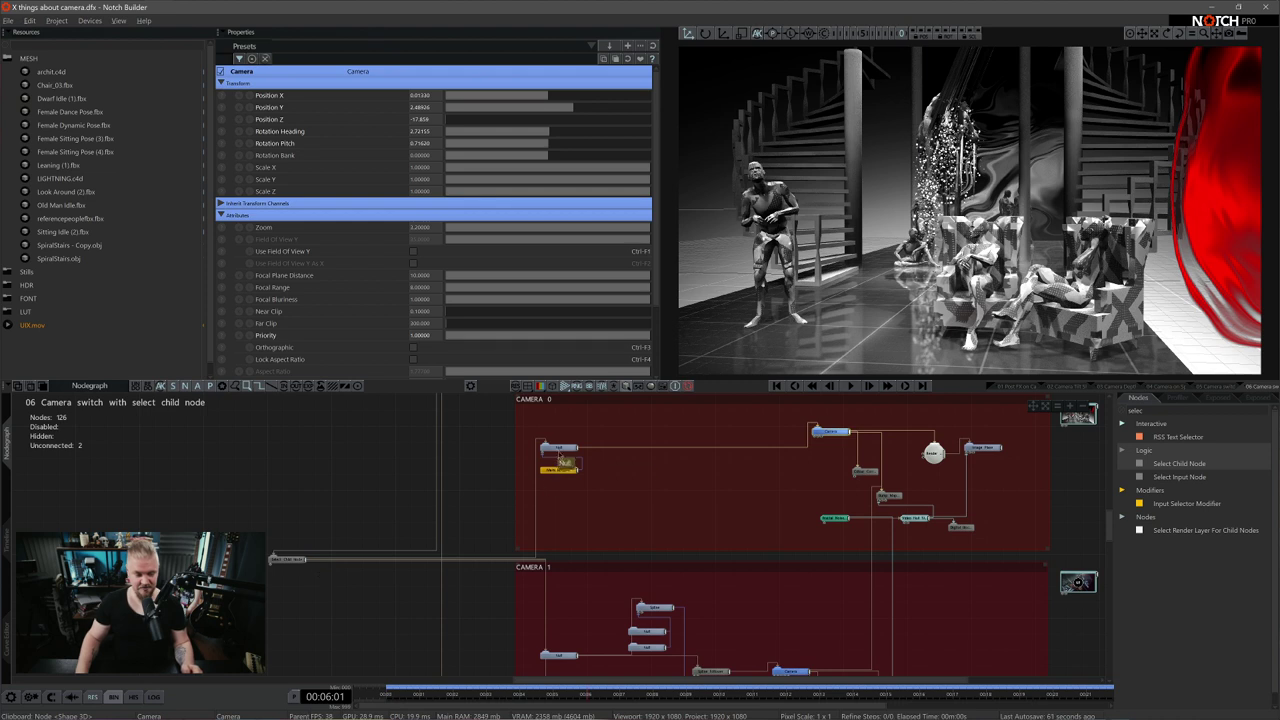
pyautogui.scroll(-3, 608, 626)
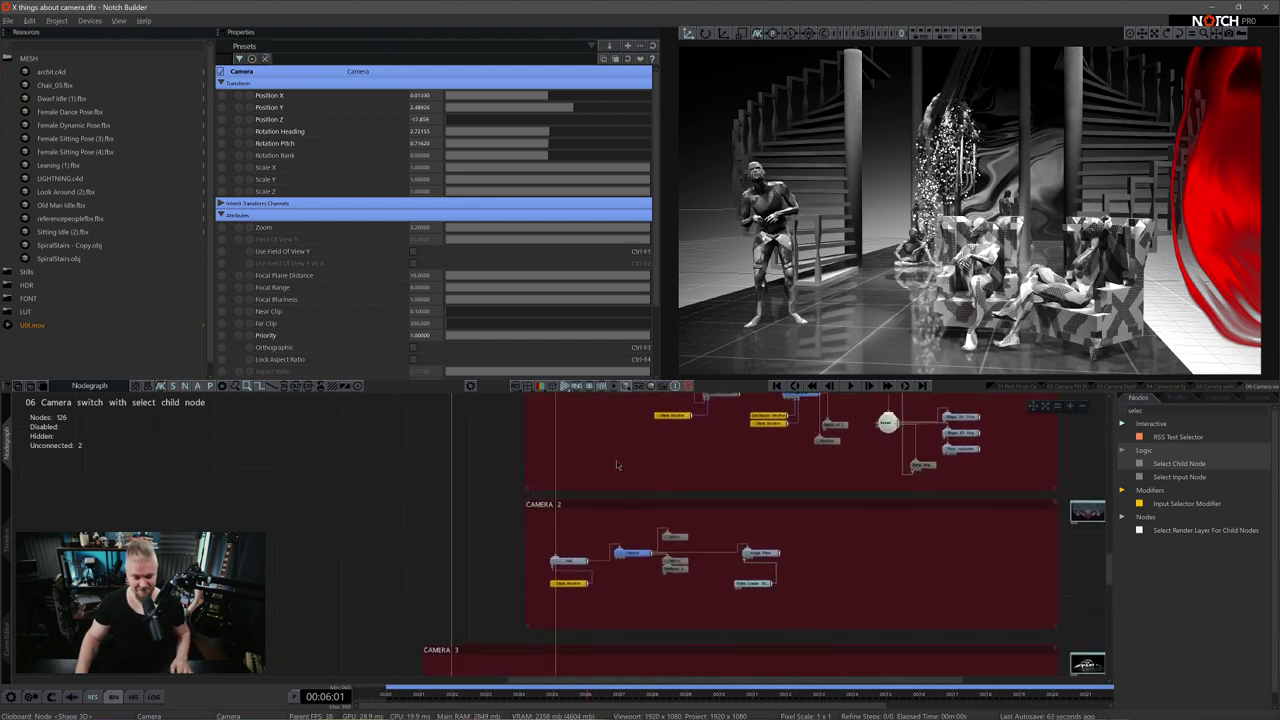
pyautogui.scroll(3, 608, 626)
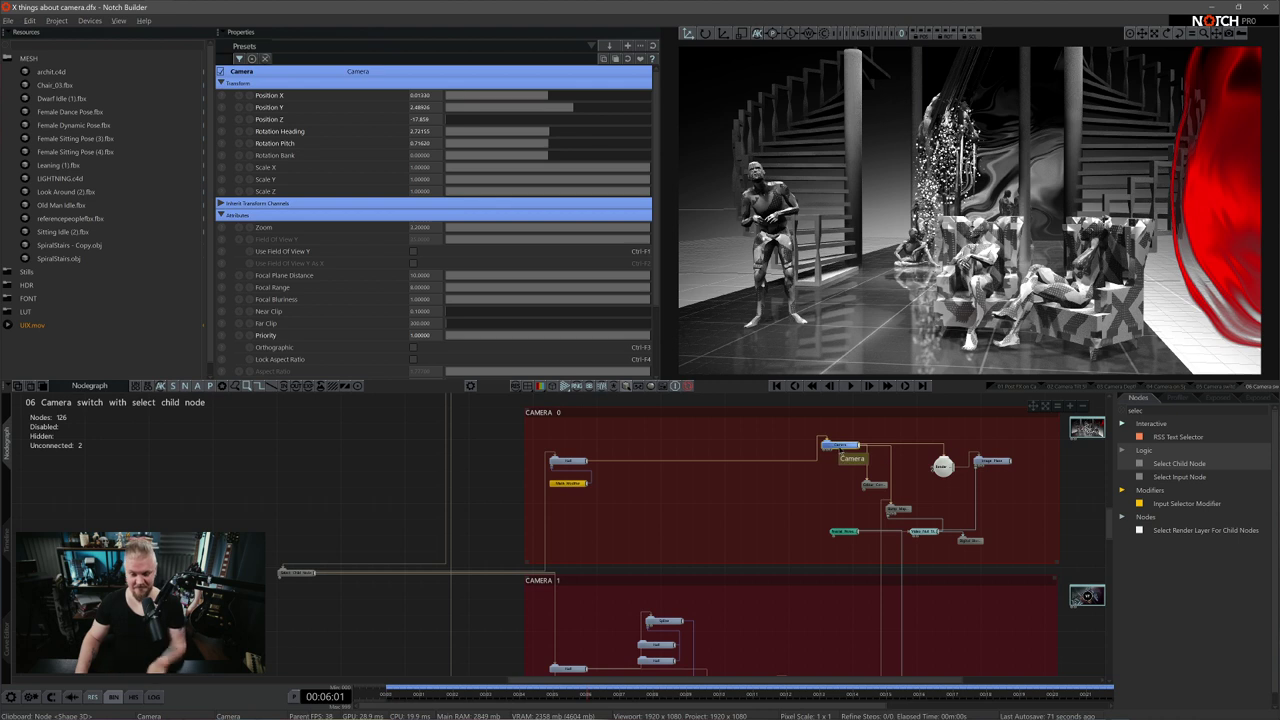
pyautogui.click(940, 468)
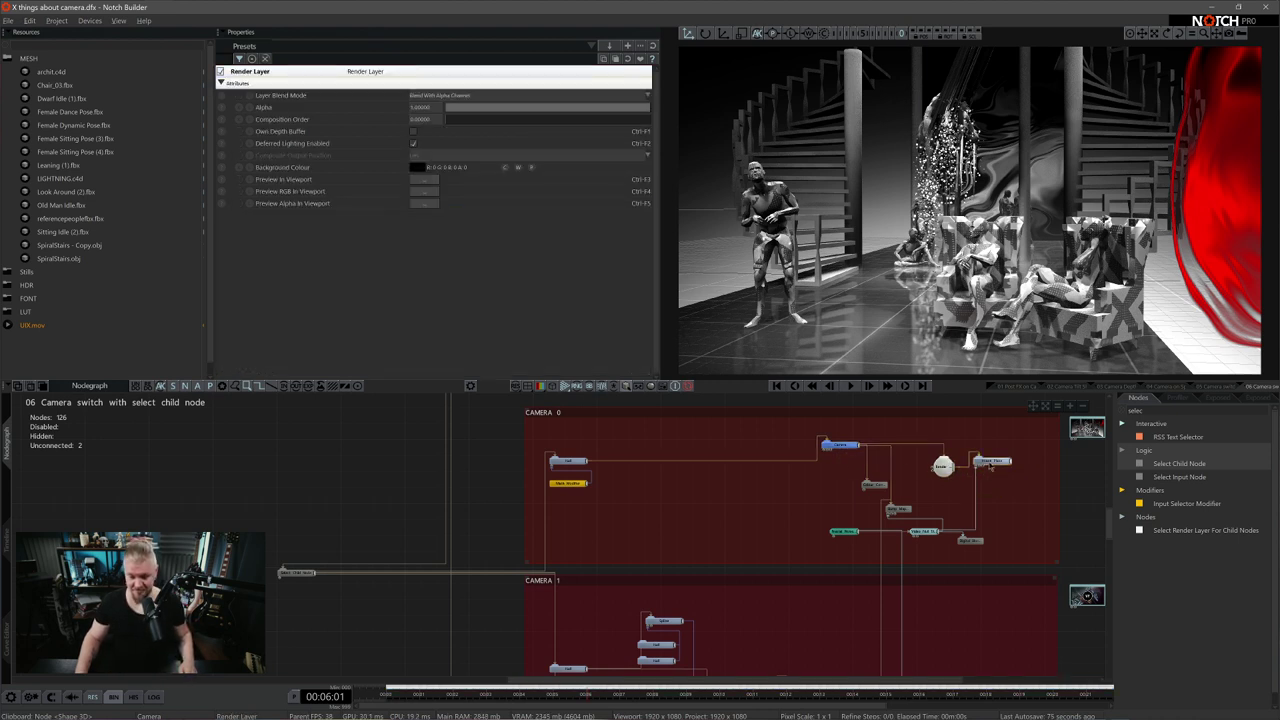
pyautogui.click(994, 461)
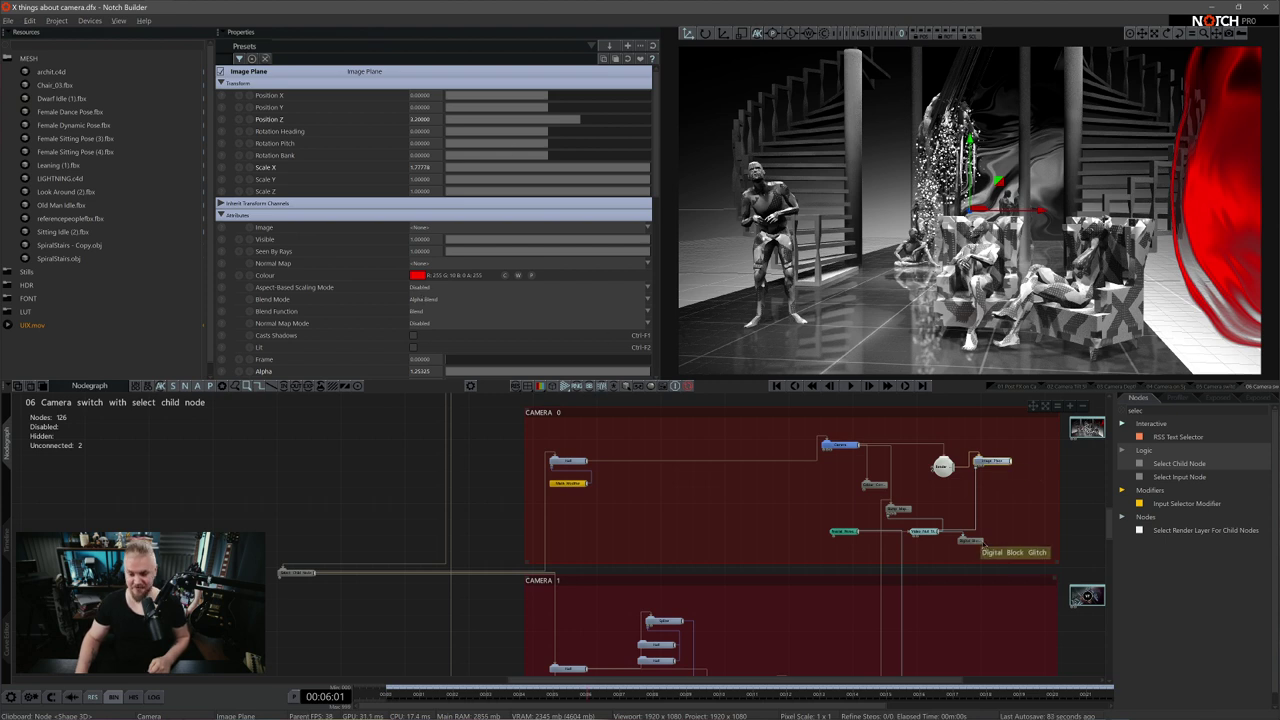
# Preview CAMERA 0's Fractal Noise in the viewport, turn the preview off again and play the animation briefly
pyautogui.click(844, 531)
pyautogui.click(413, 240)
pyautogui.click(413, 240)
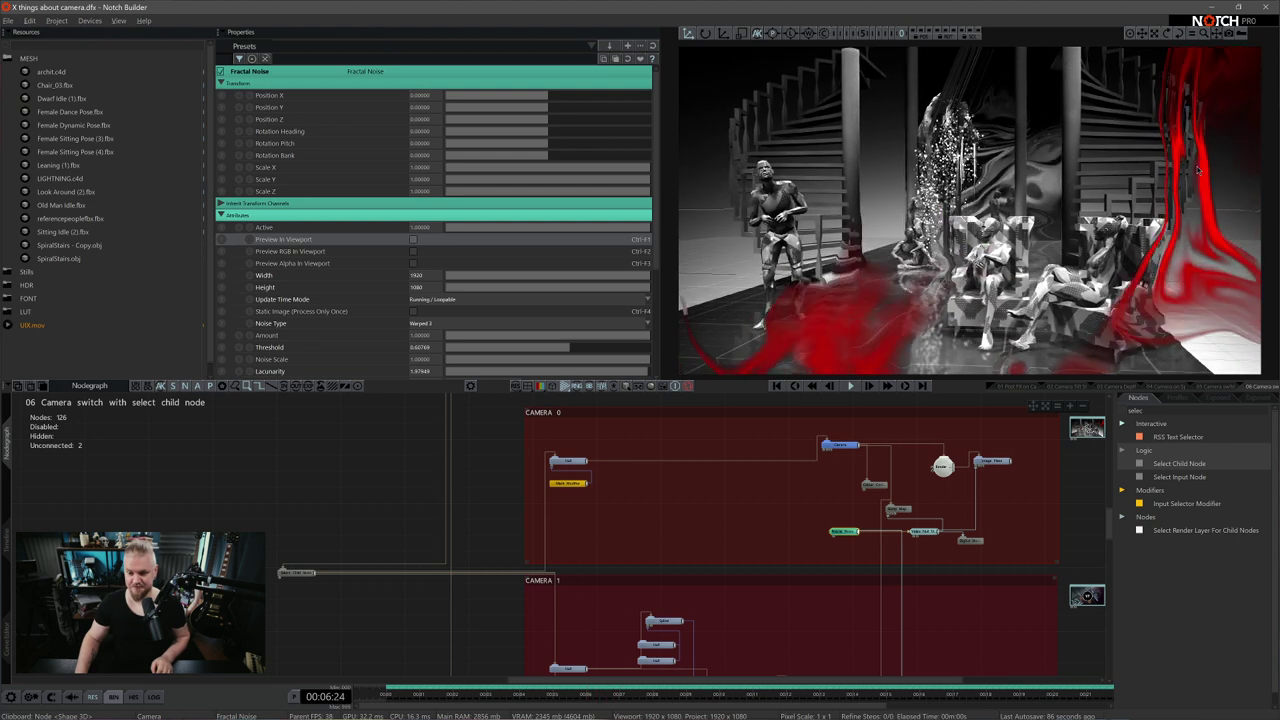
pyautogui.press('space')
pyautogui.moveTo(989, 406); pyautogui.dragTo(828, 399, button='middle')
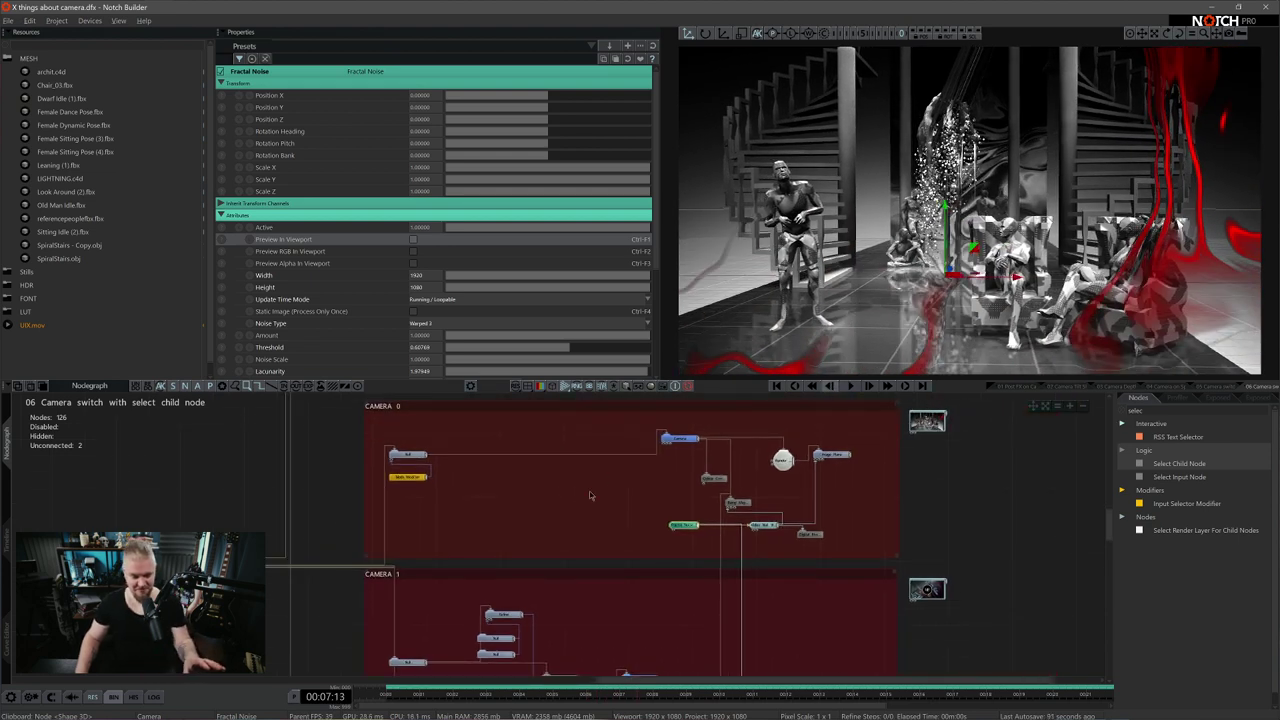
# Set the Select Child Node's Child Node Index to 1 and play the animation
pyautogui.moveTo(590, 497); pyautogui.dragTo(725, 494, button='middle')
pyautogui.click(279, 565)
pyautogui.click(413, 96)
pyautogui.write('1')
pyautogui.press('Return')
pyautogui.press('space')
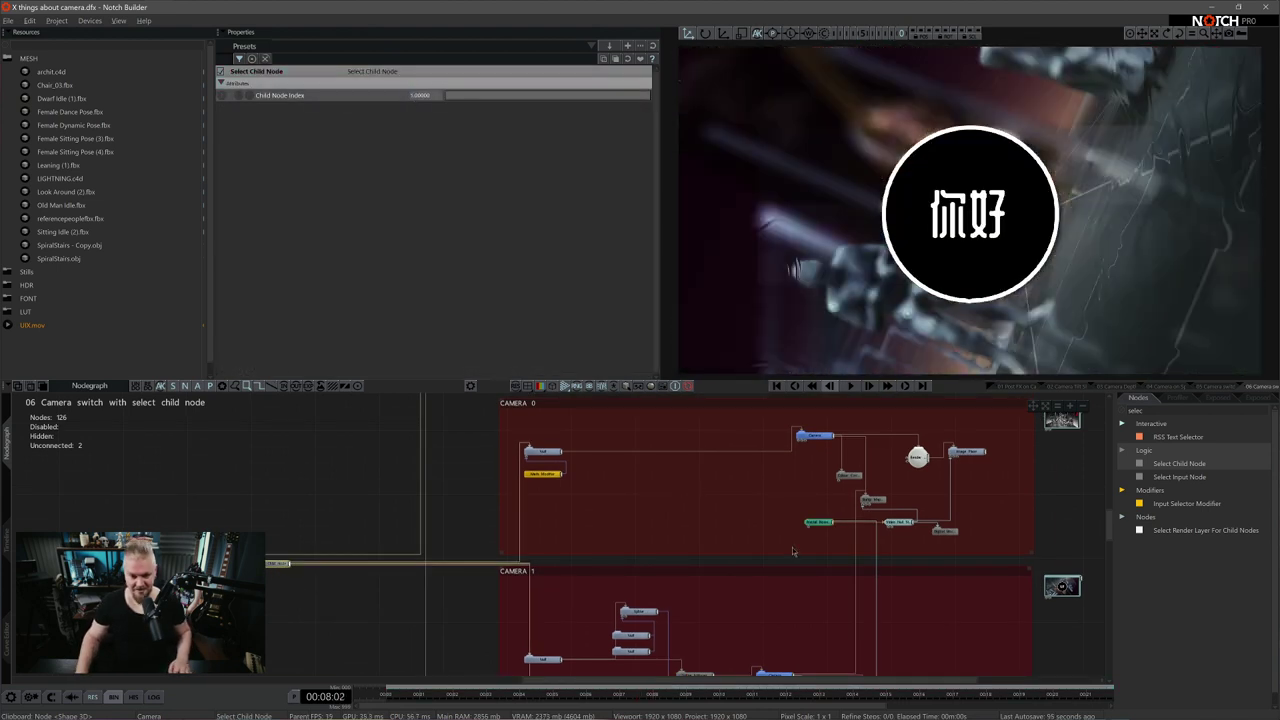
# Disable the Math Modifier on CAMERA 1's Spline Follower and adjust the follower's Spline Time manually
pyautogui.moveTo(792, 547); pyautogui.dragTo(741, 432, button='middle')
pyautogui.scroll(2, 713, 481)
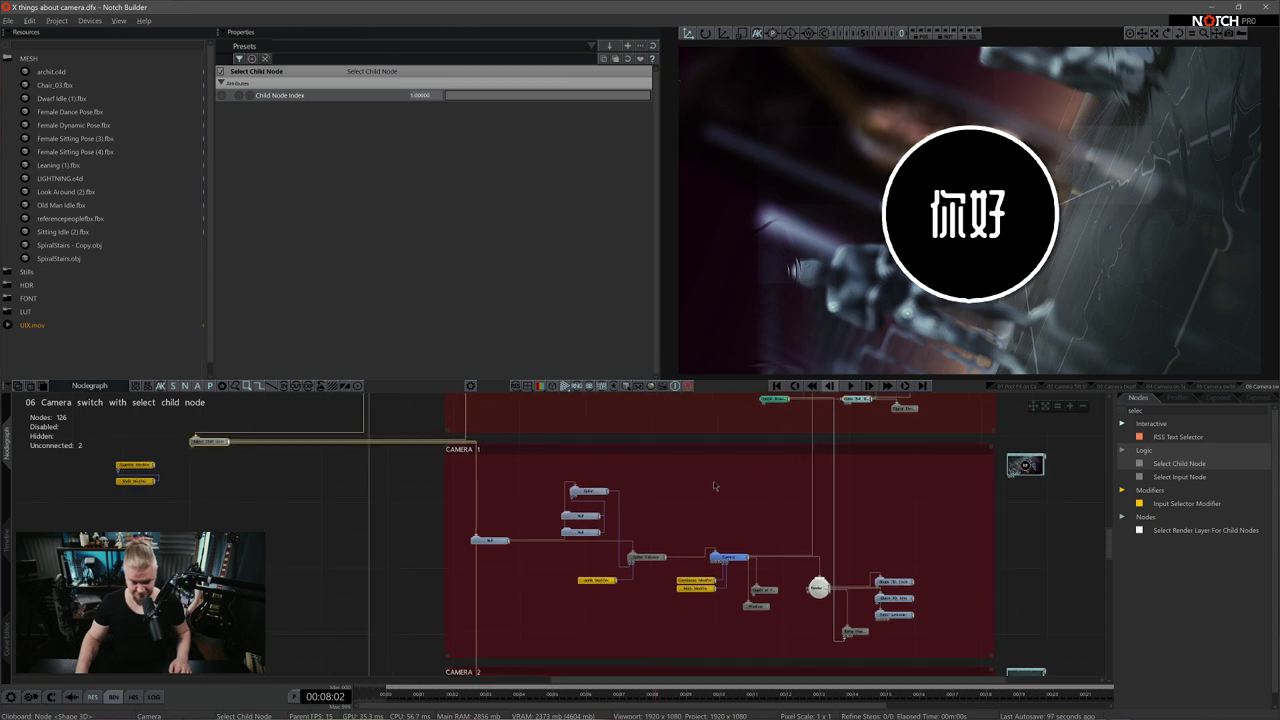
pyautogui.moveTo(745, 485); pyautogui.dragTo(724, 461, button='middle')
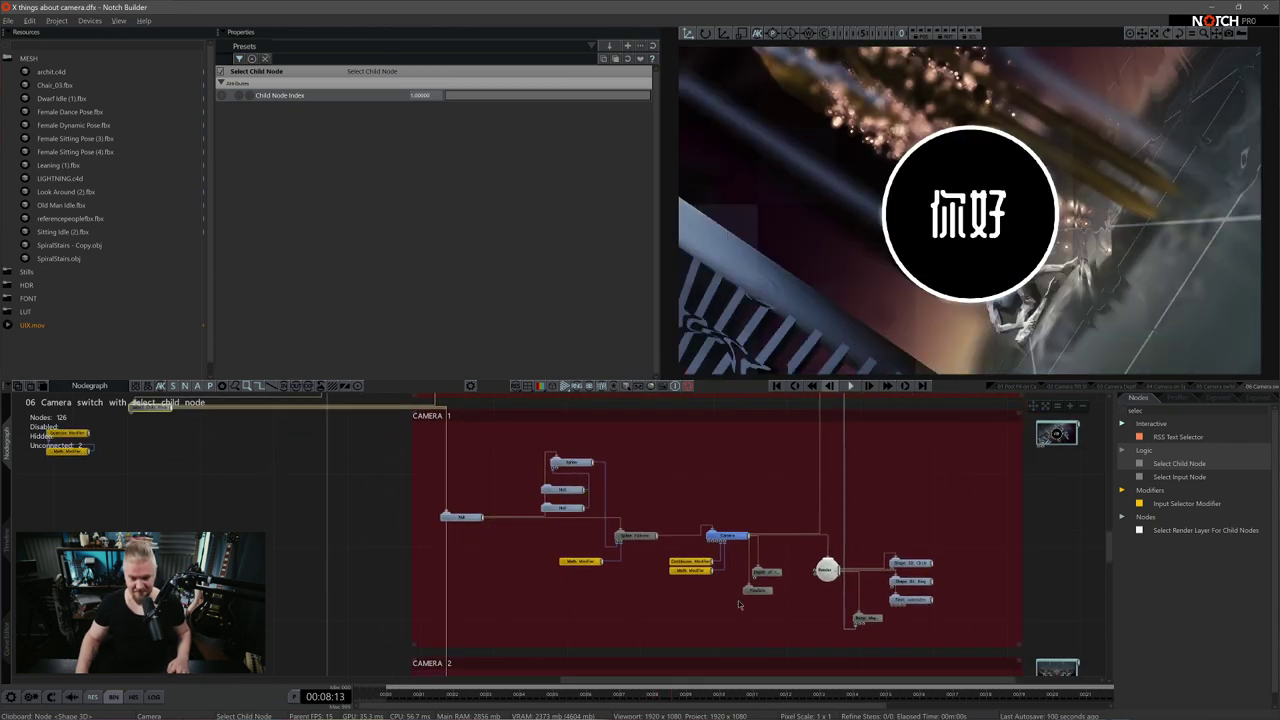
pyautogui.click(688, 570)
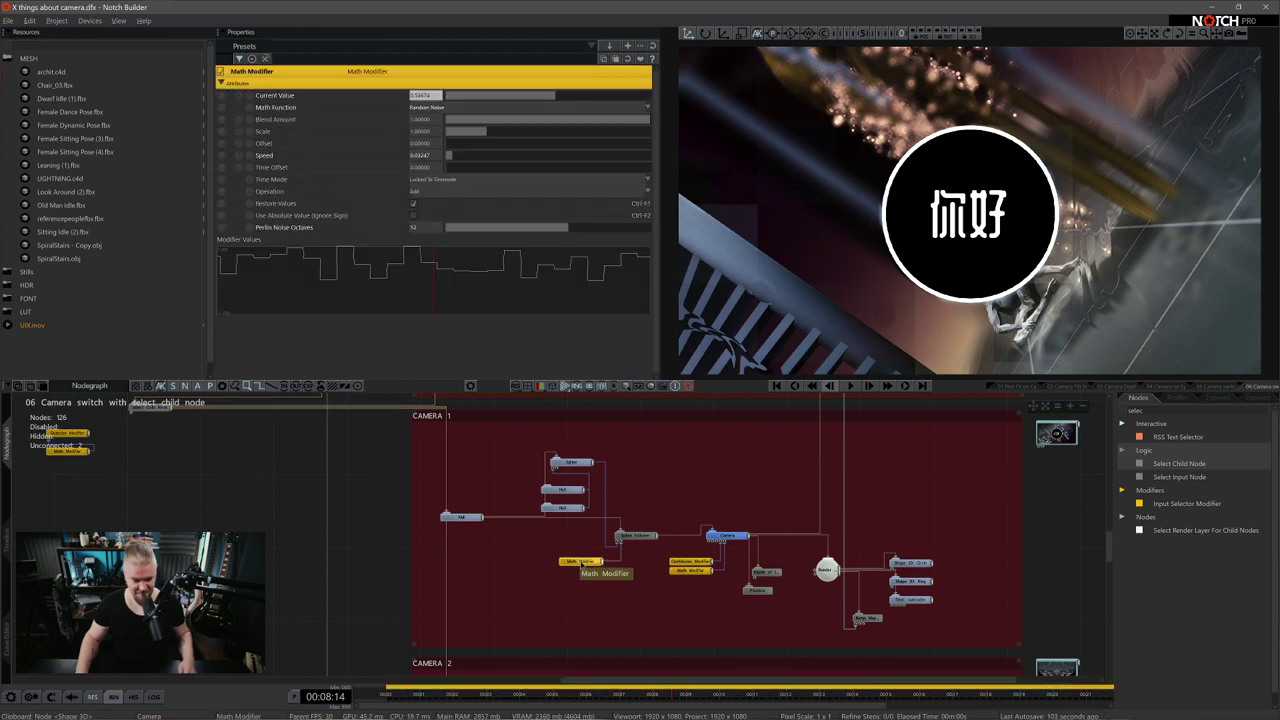
pyautogui.click(640, 537)
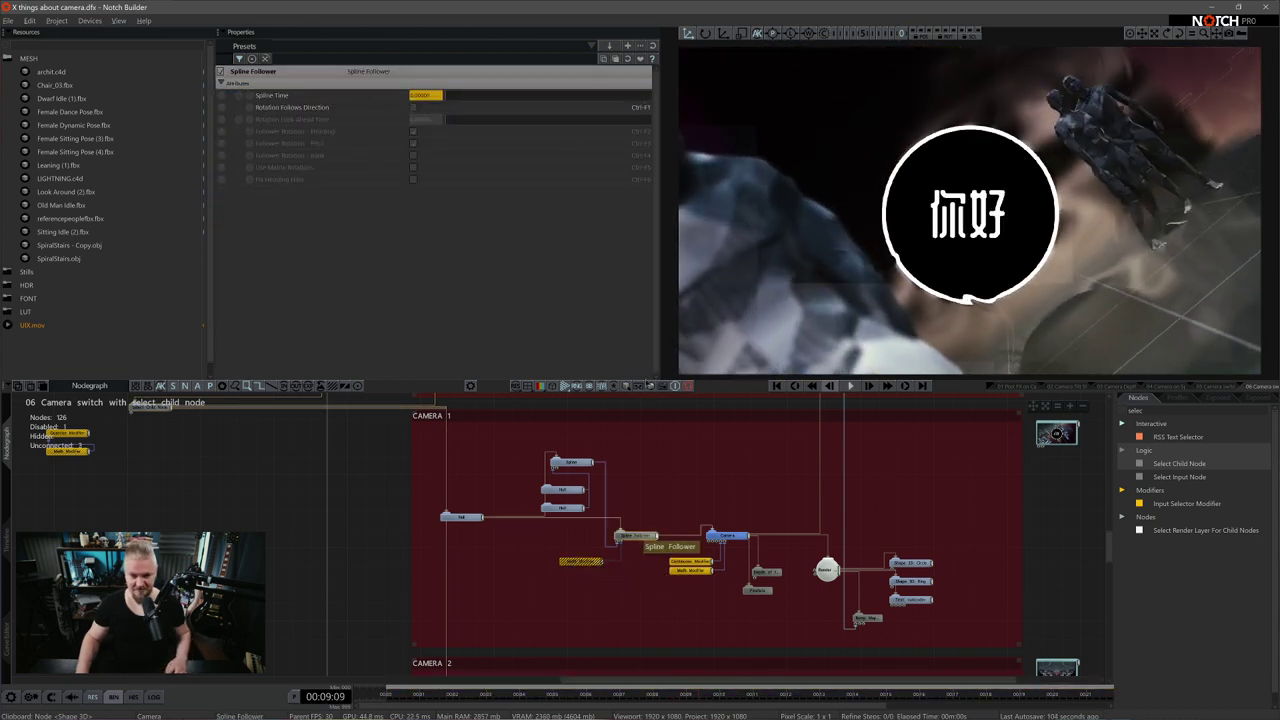
pyautogui.moveTo(425, 95); pyautogui.dragTo(515, 108)
pyautogui.press('space')
# Switch the viewport to an orbit view of the scene and enable Show Spline for CAMERA 1's Spline
pyautogui.press('5')
pyautogui.moveTo(1009, 223); pyautogui.dragTo(1050, 250, button='middle')
pyautogui.scroll(3, 961, 256)
pyautogui.scroll(3, 1000, 250)
pyautogui.click(570, 462)
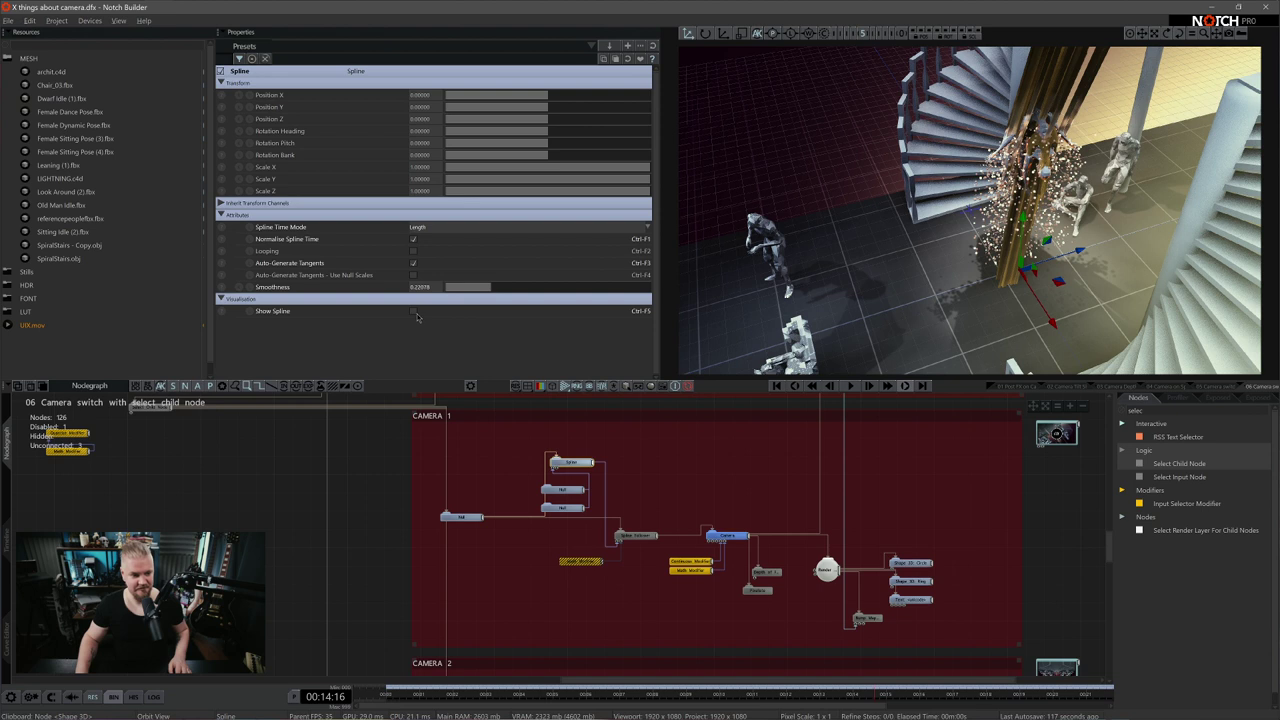
pyautogui.click(413, 311)
pyautogui.scroll(-3, 1139, 210)
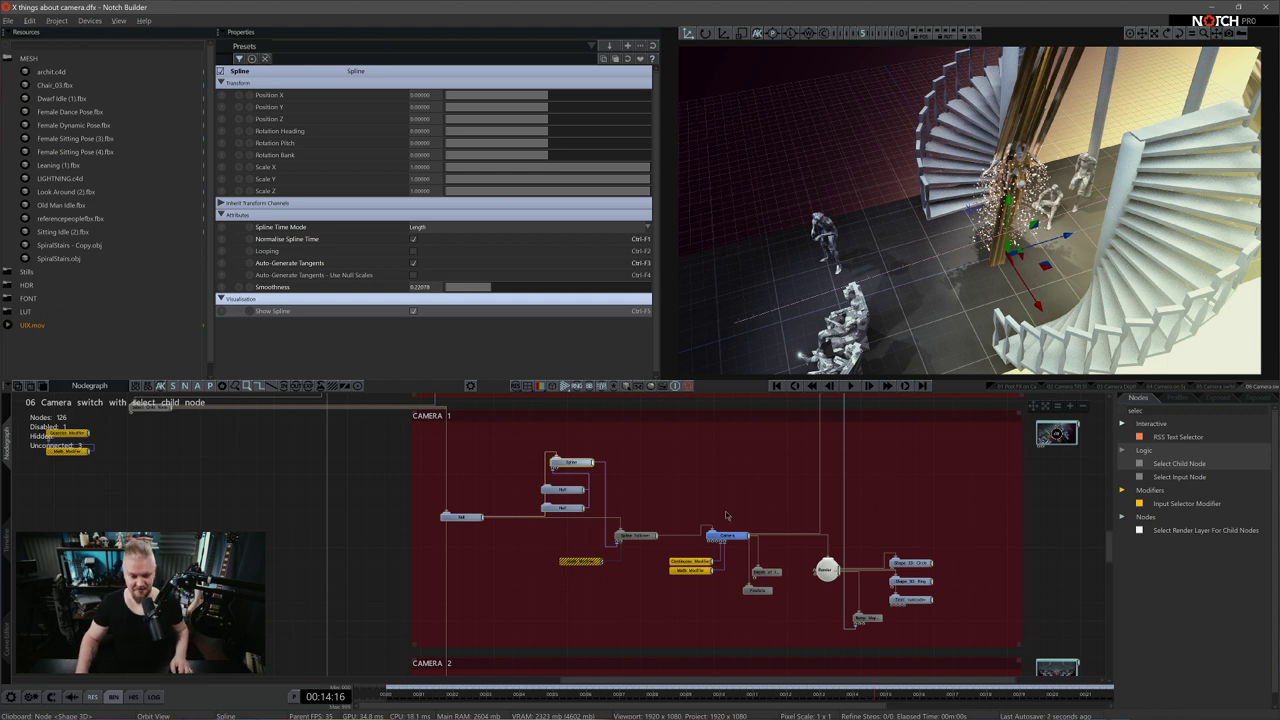
# Re-enable the Math Modifier on CAMERA 1's Spline Follower and review the modifier's and Camera's attributes
pyautogui.click(636, 536)
pyautogui.click(586, 562)
pyautogui.press('d')
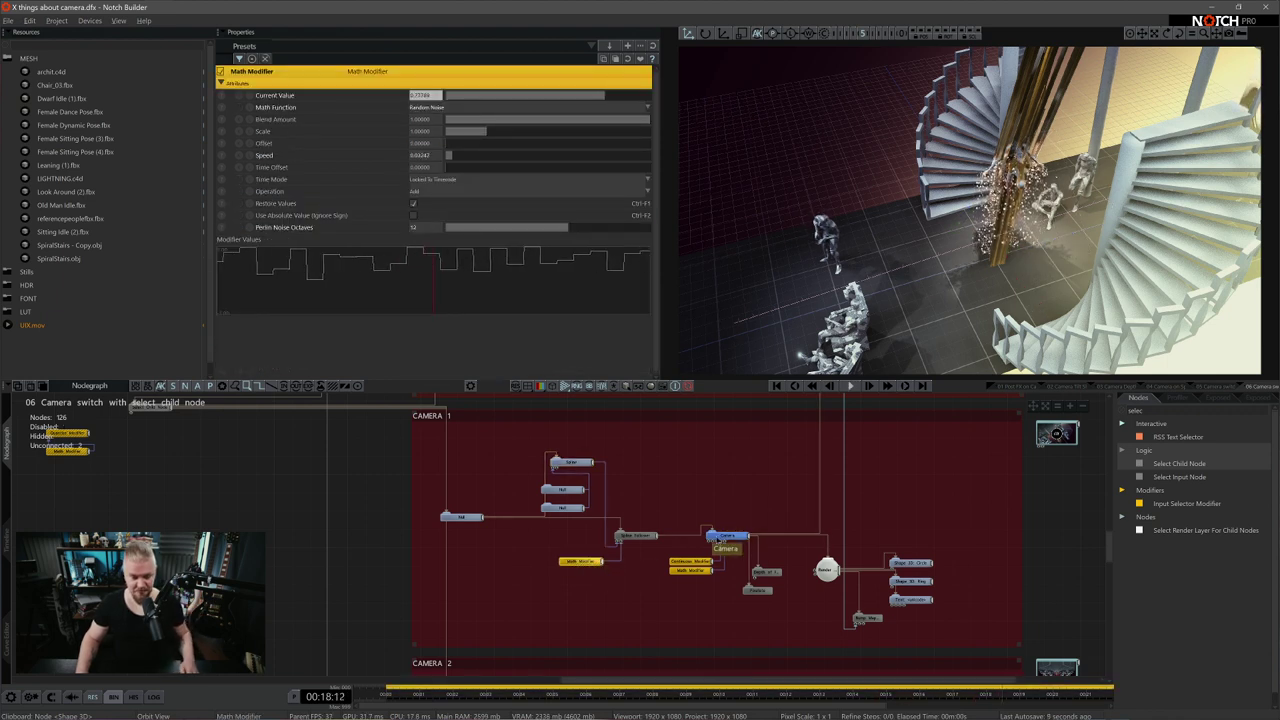
pyautogui.click(726, 537)
pyautogui.click(583, 562)
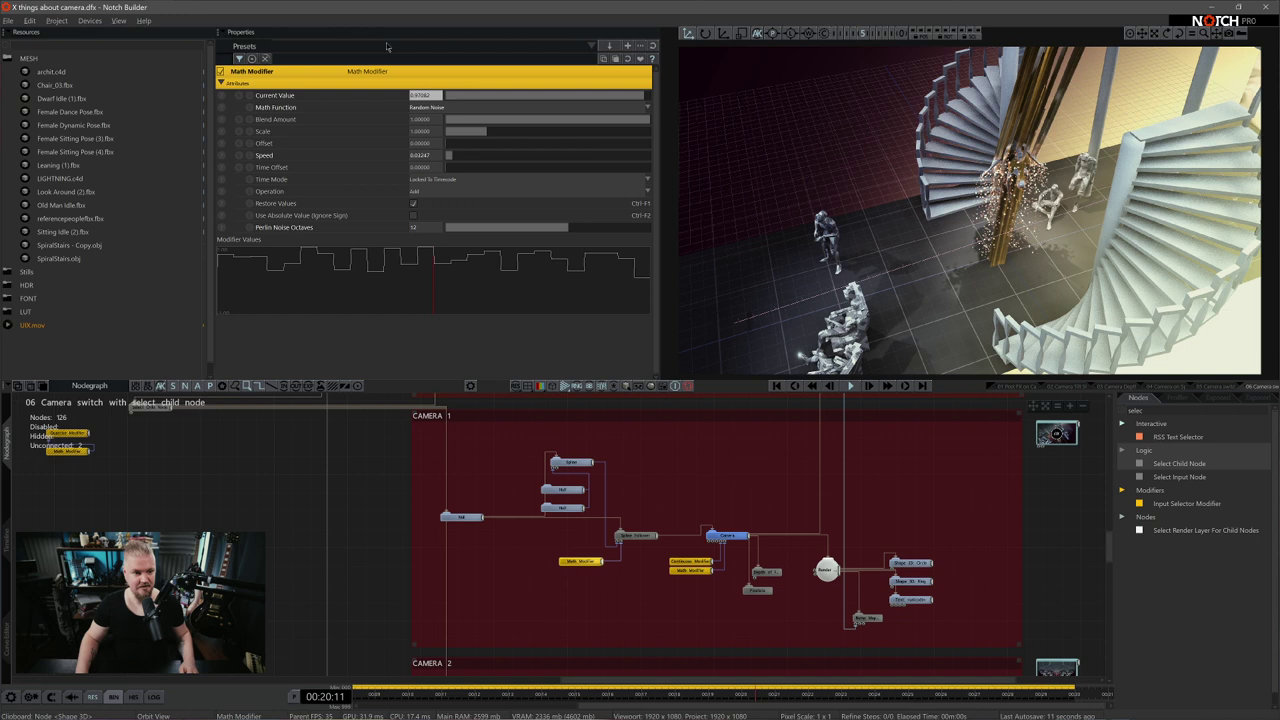
pyautogui.click(735, 538)
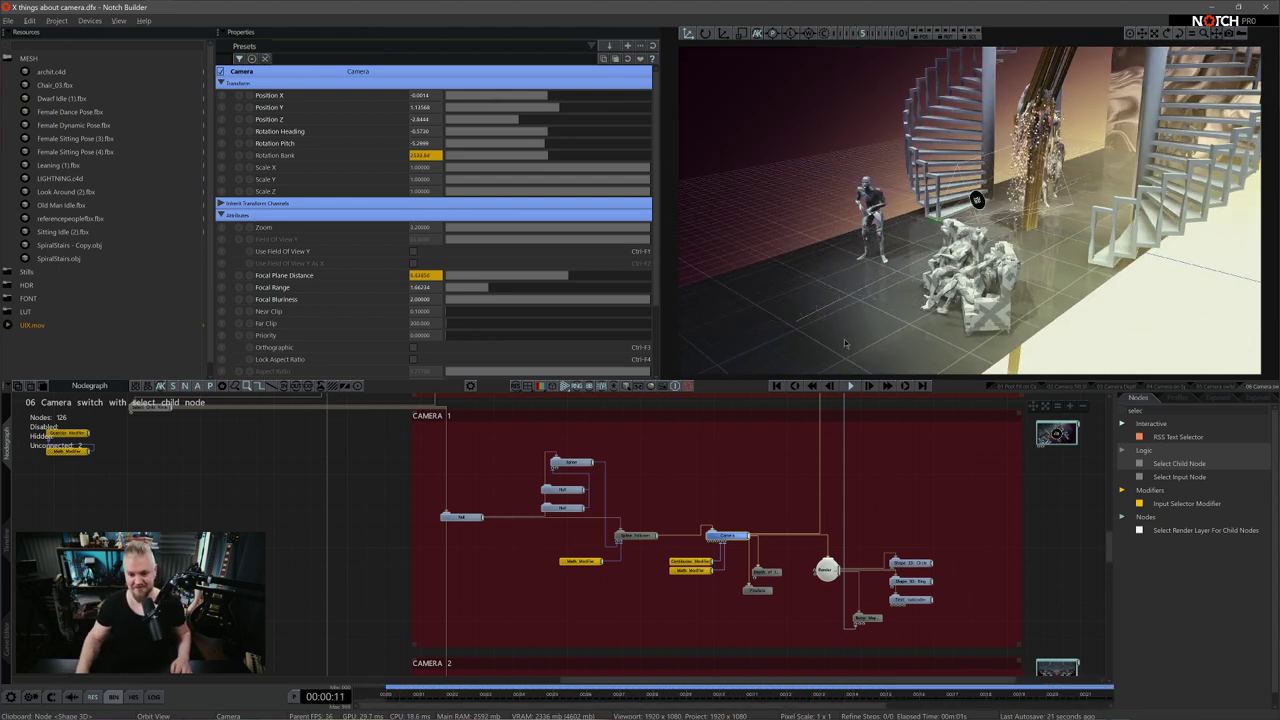
# Examine the attributes of CAMERA 1's Depth of Field, Pixellate and Render Layer nodes
pyautogui.moveTo(870, 498); pyautogui.dragTo(813, 487, button='middle')
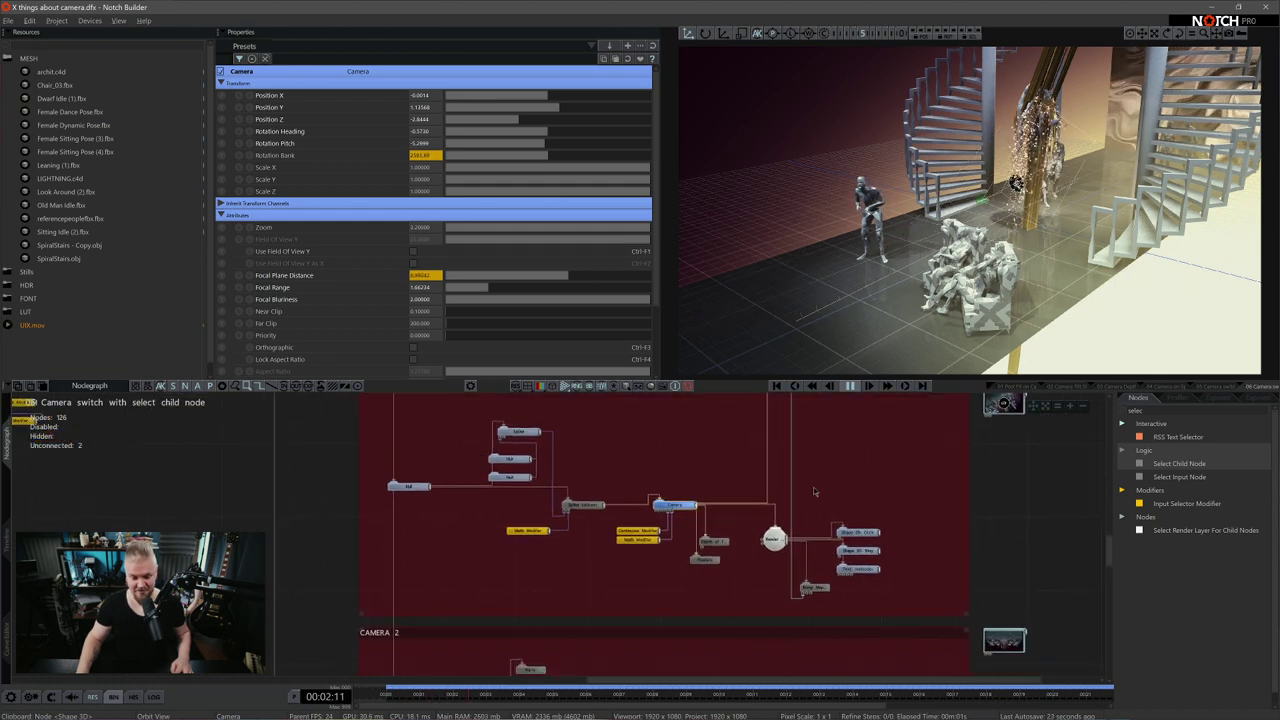
pyautogui.click(708, 559)
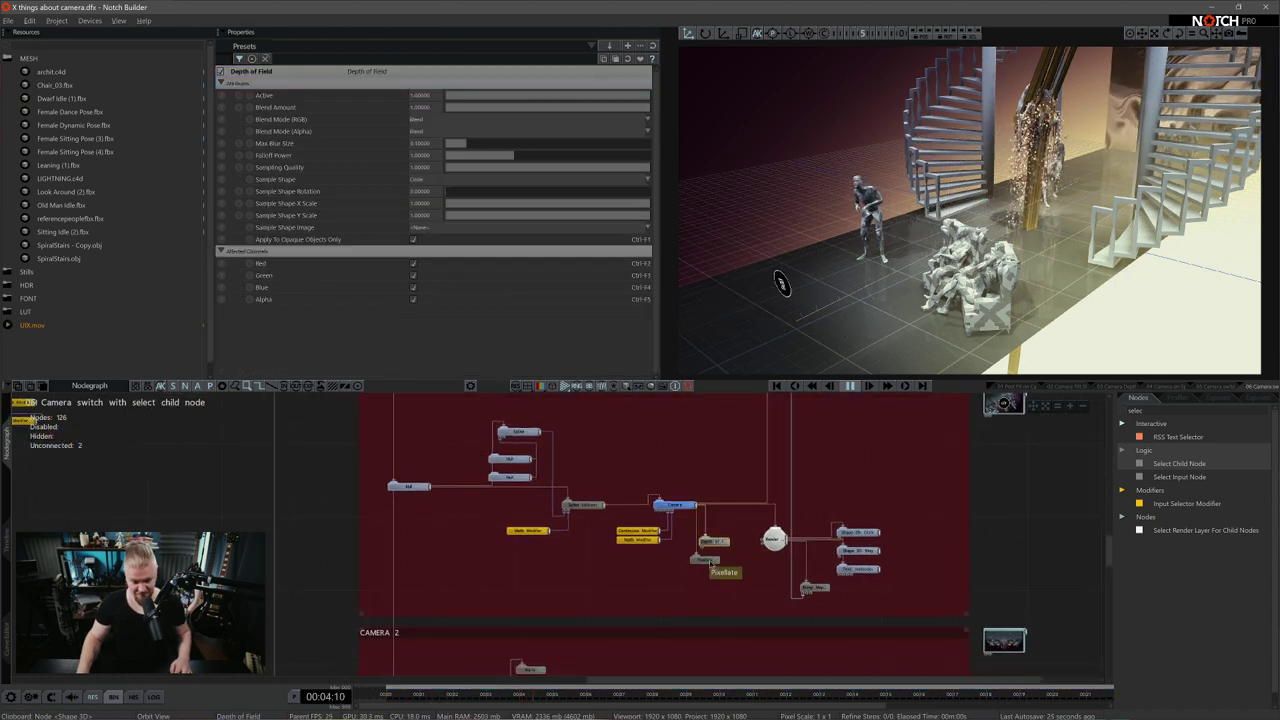
pyautogui.click(714, 559)
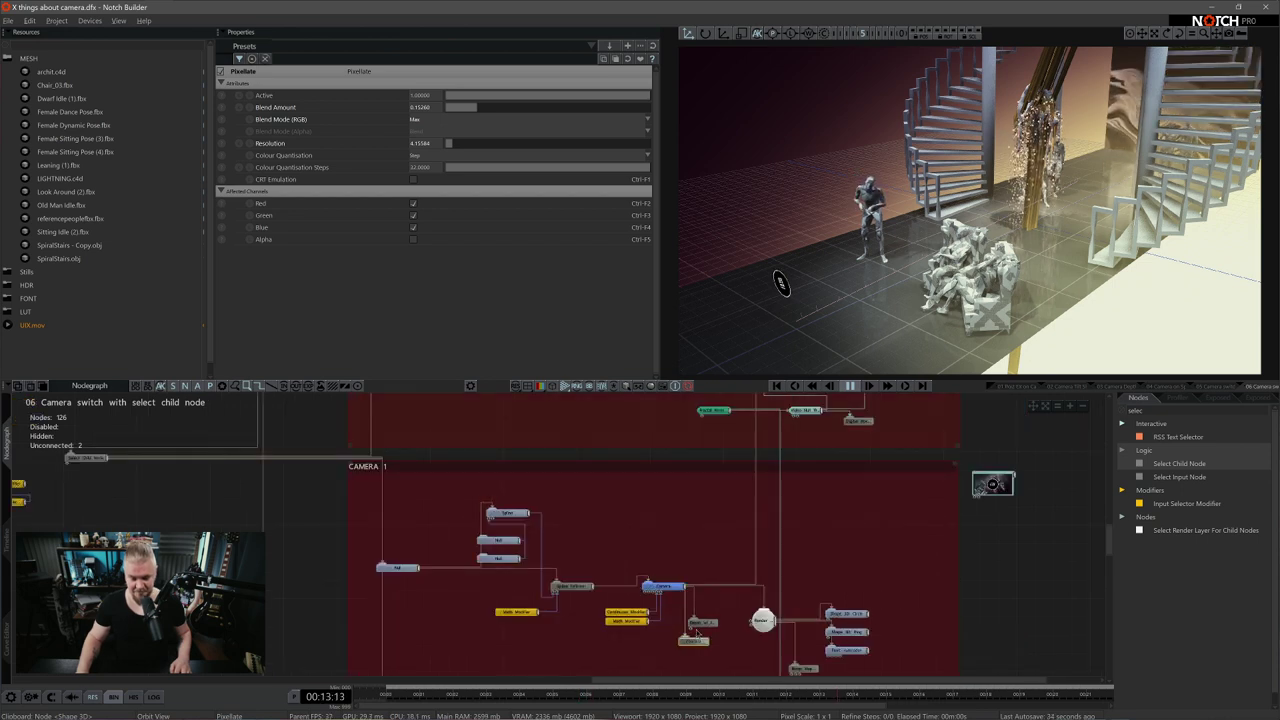
pyautogui.moveTo(703, 625); pyautogui.dragTo(691, 574, button='middle')
pyautogui.click(750, 570)
pyautogui.press('space')
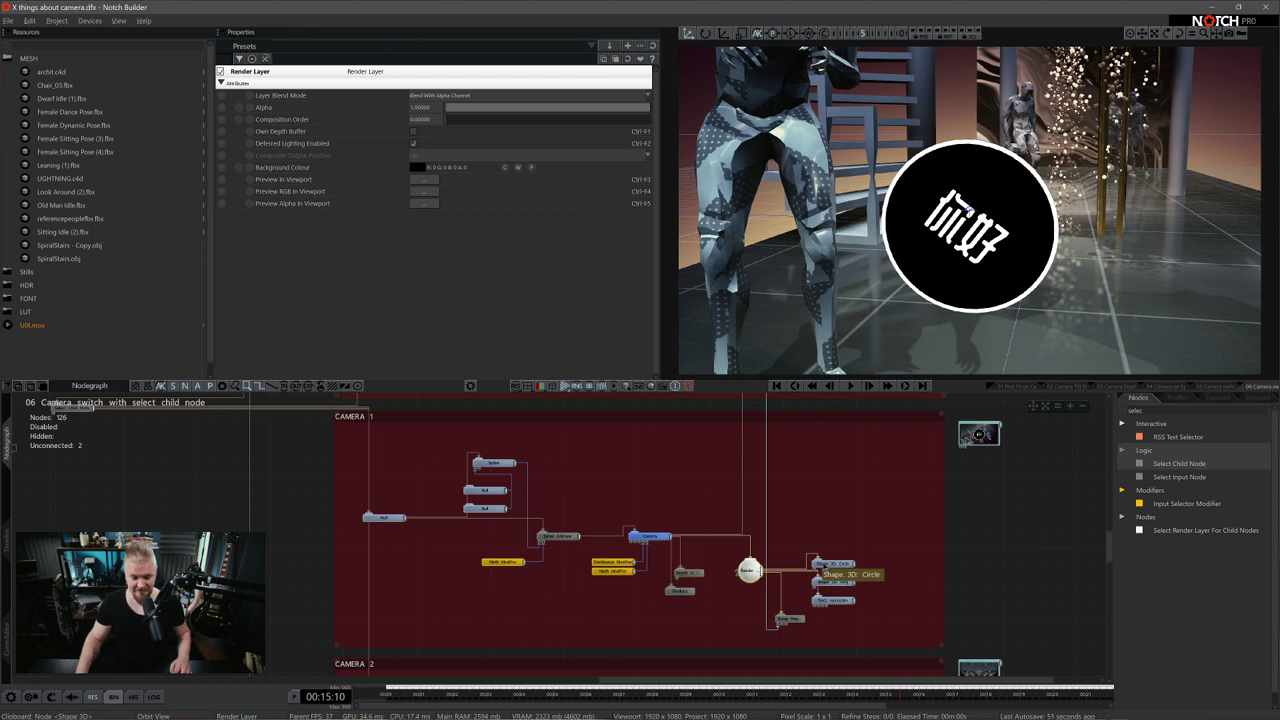
# Review the Circle shape and Text nodes under CAMERA 1's Render Layer and trace the Bump Map Warp's connection to CAMERA 0
pyautogui.click(843, 566)
pyautogui.click(836, 600)
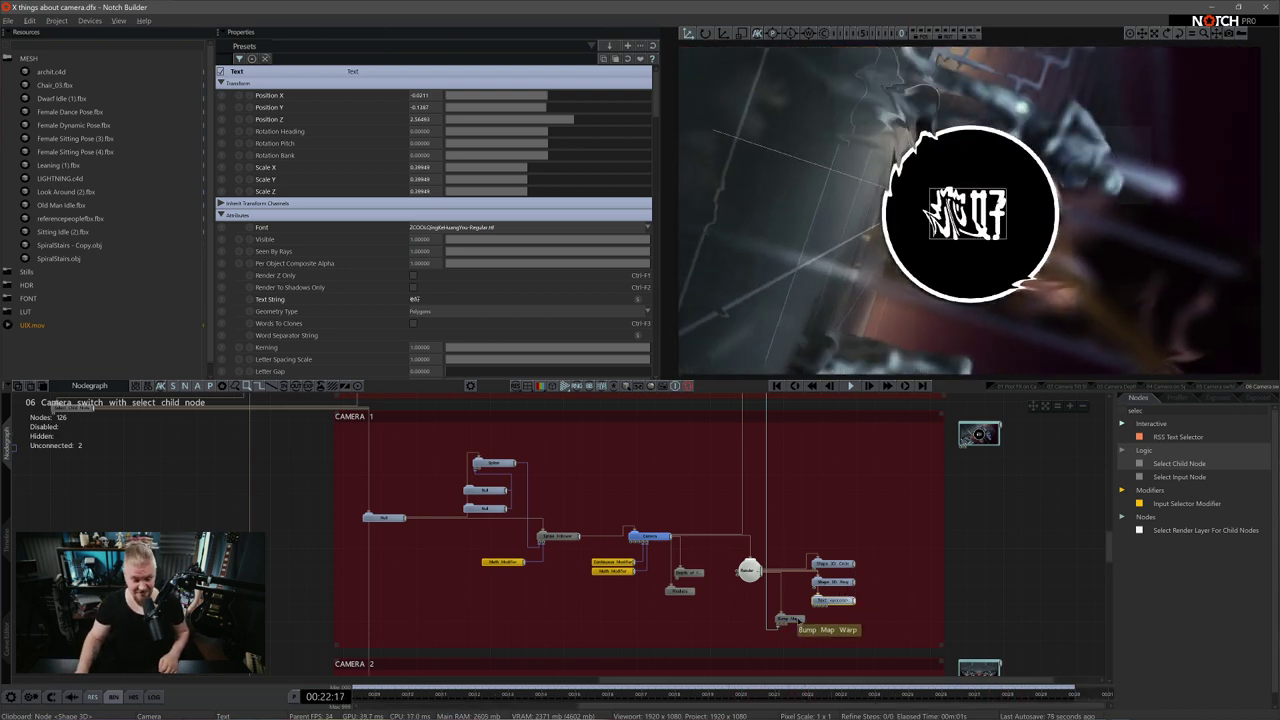
pyautogui.moveTo(825, 478); pyautogui.dragTo(797, 620, button='middle')
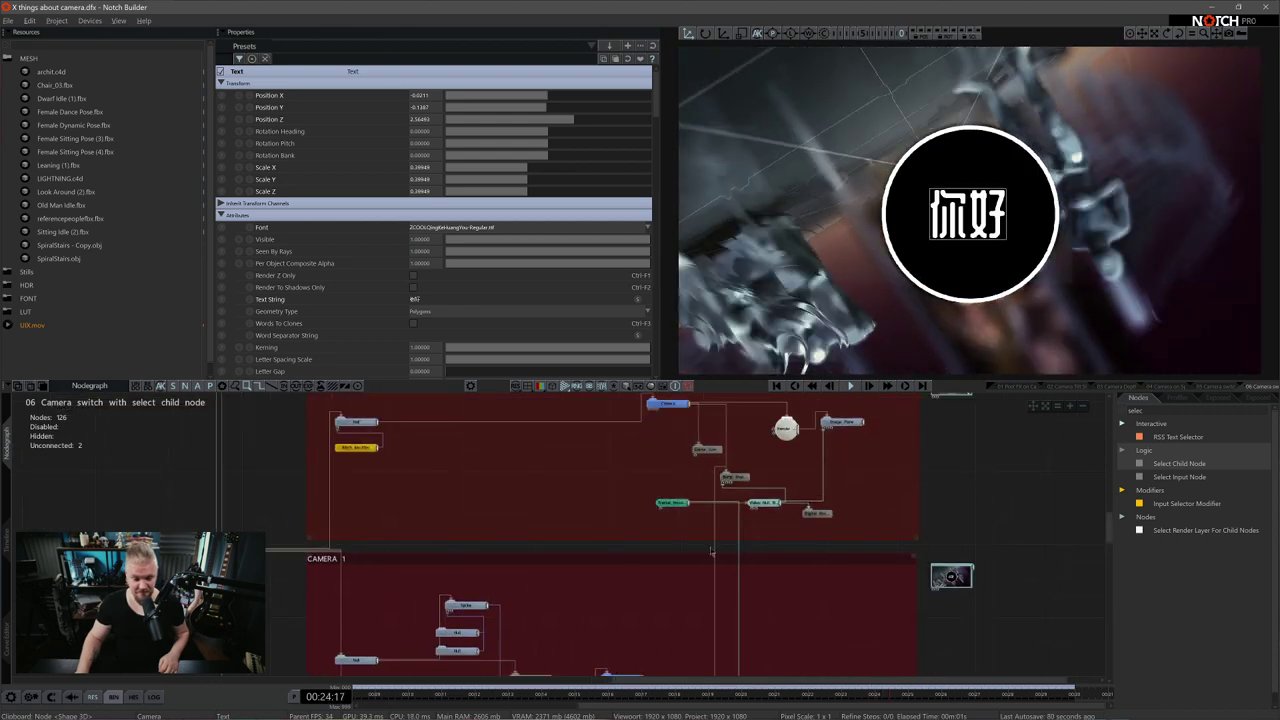
pyautogui.scroll(-3, 776, 450)
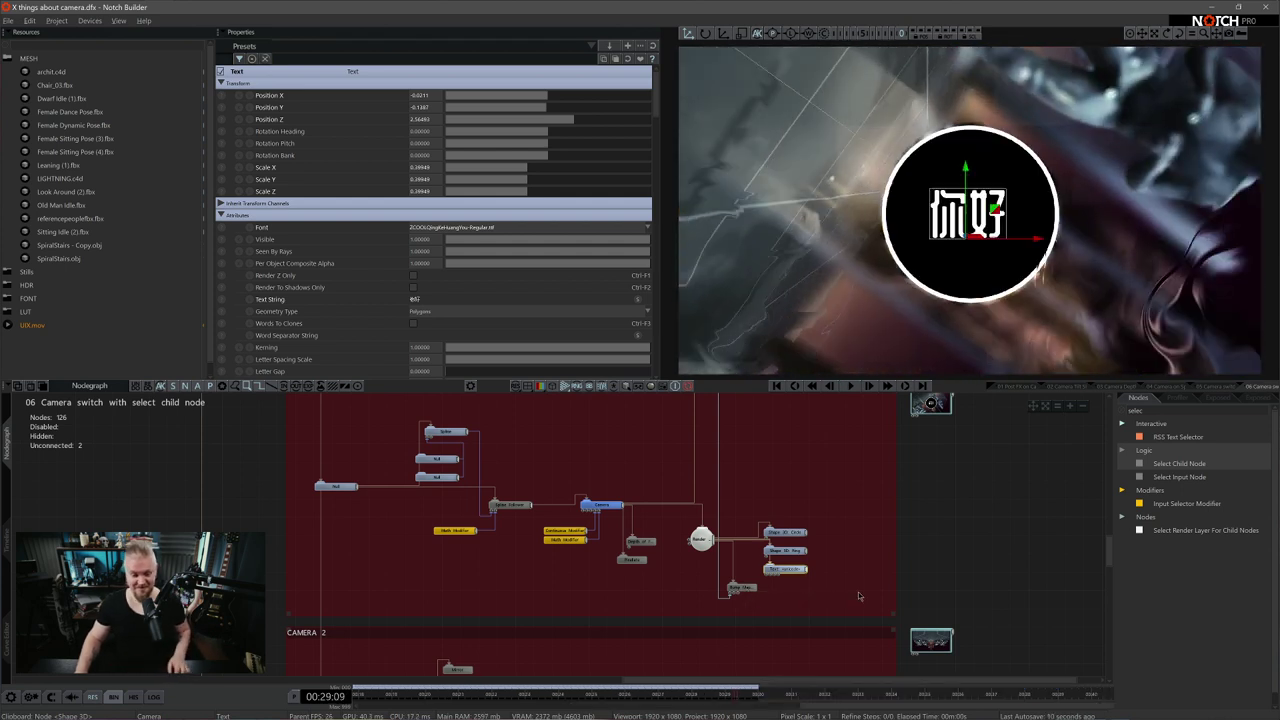
# Set the Select Child Node's Child Node Index to 2
pyautogui.scroll(-3, 858, 596)
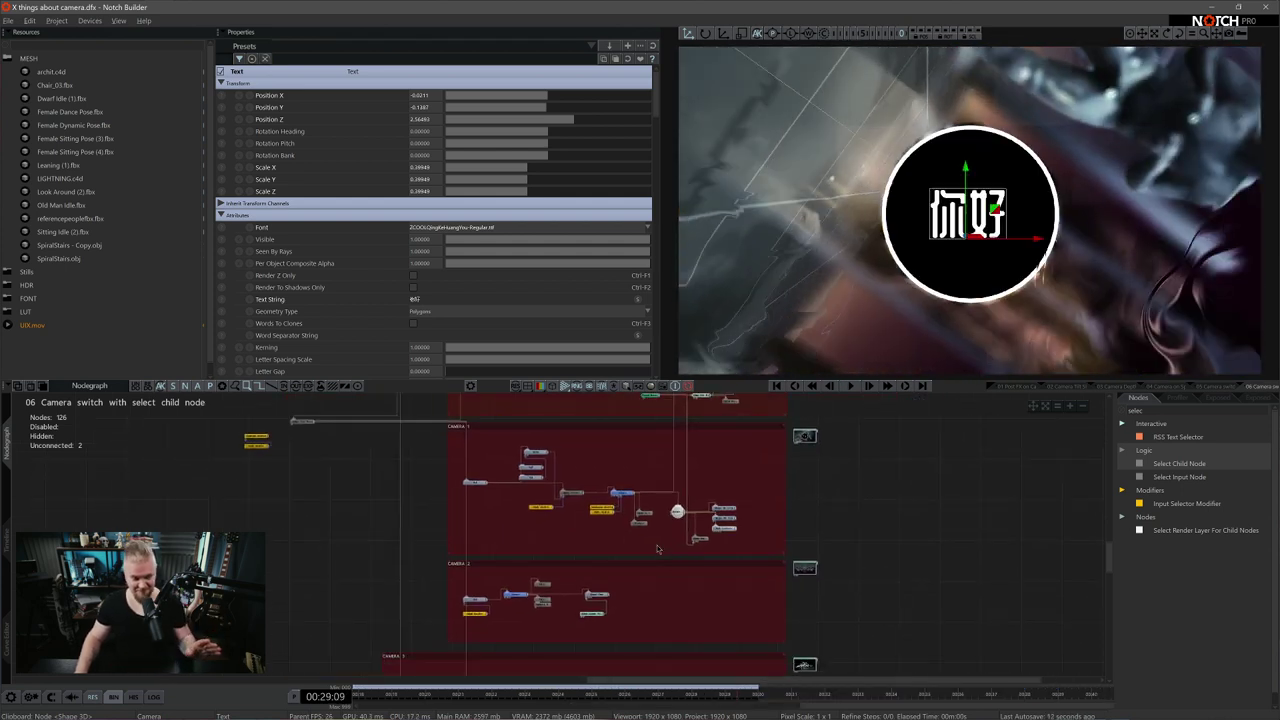
pyautogui.click(318, 420)
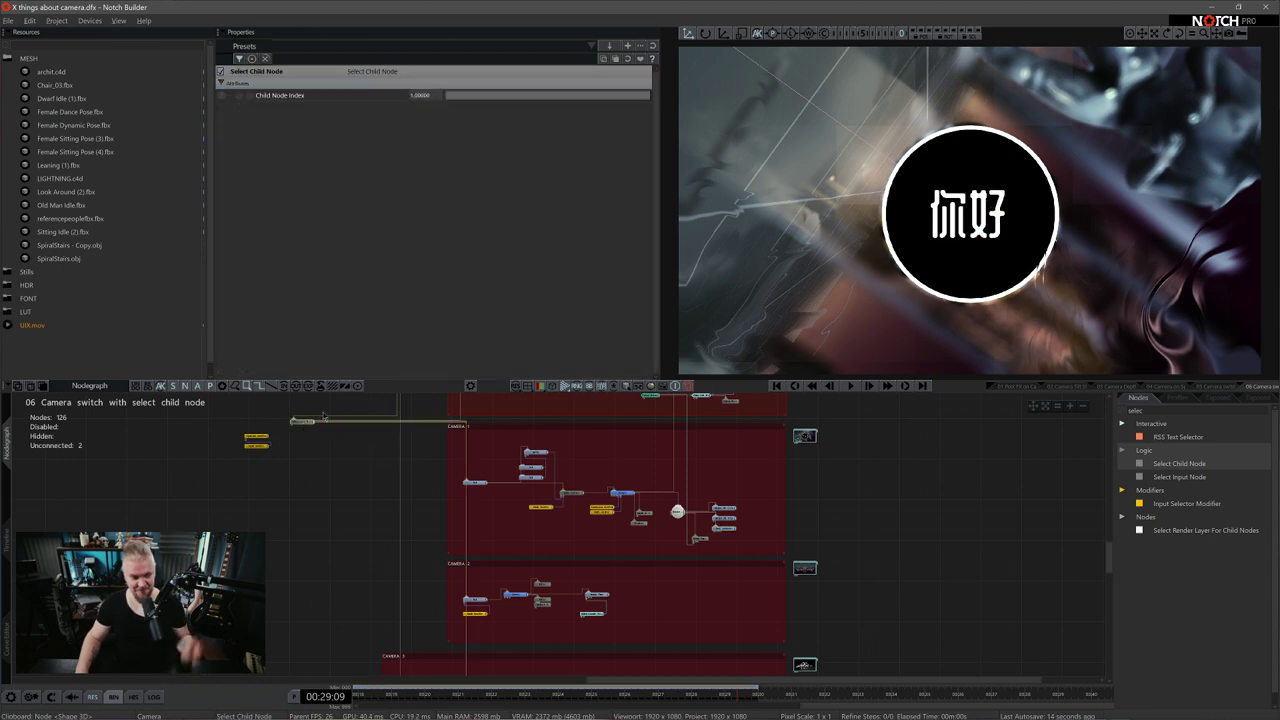
pyautogui.click(431, 95)
pyautogui.write('2')
pyautogui.press('Return')
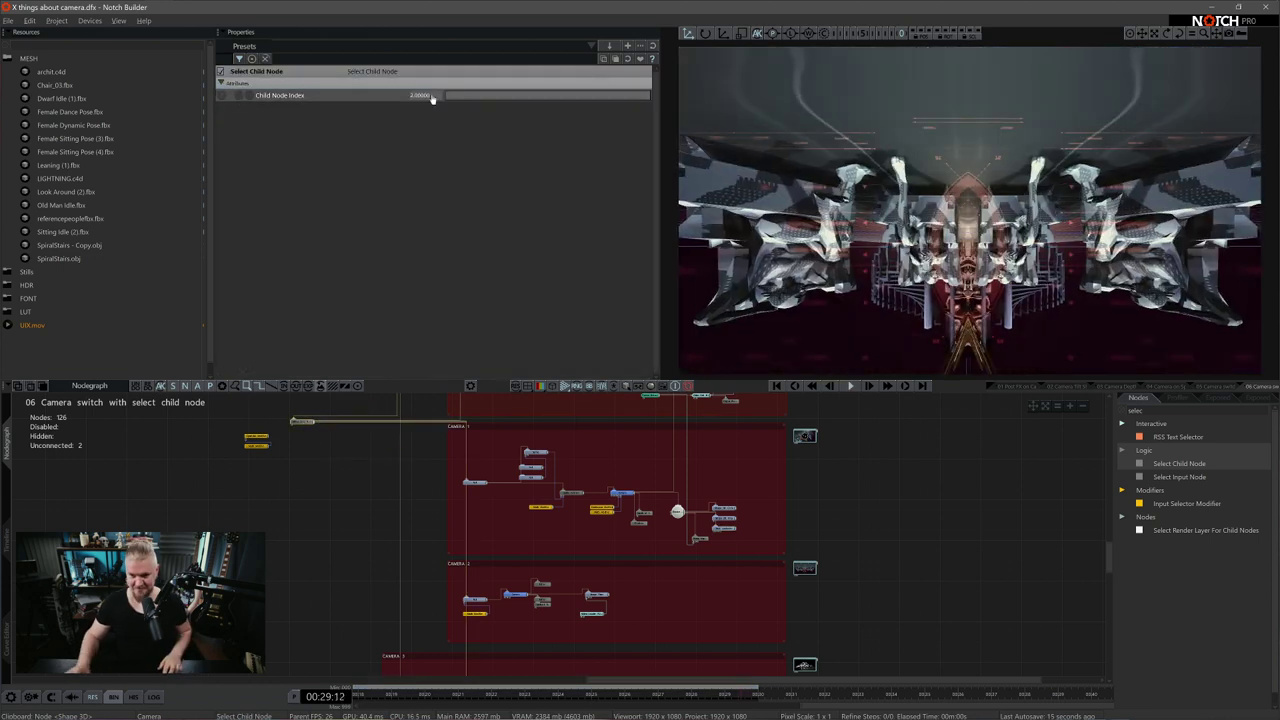
# Disable CAMERA 2's two Mirror nodes and Feedback Blur, toggling Feedback Blur on its own to compare the effect
pyautogui.scroll(2, 756, 502)
pyautogui.scroll(2, 558, 539)
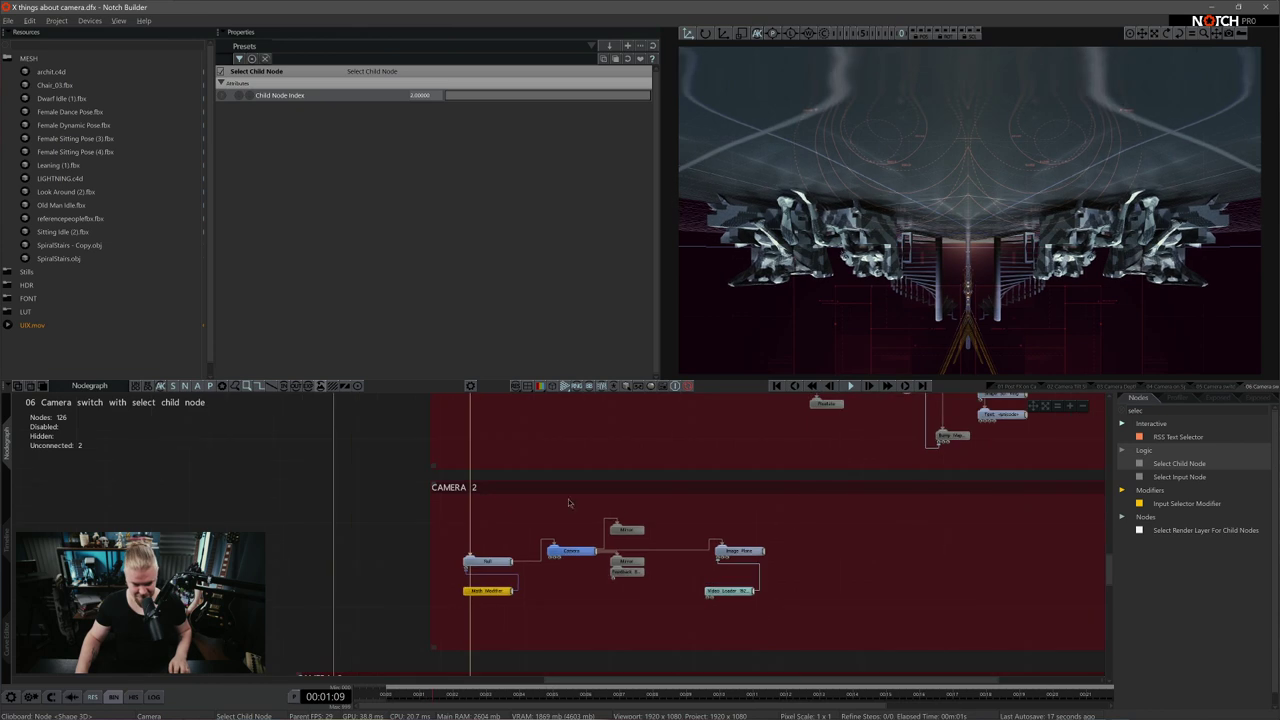
pyautogui.moveTo(647, 527); pyautogui.dragTo(636, 568)
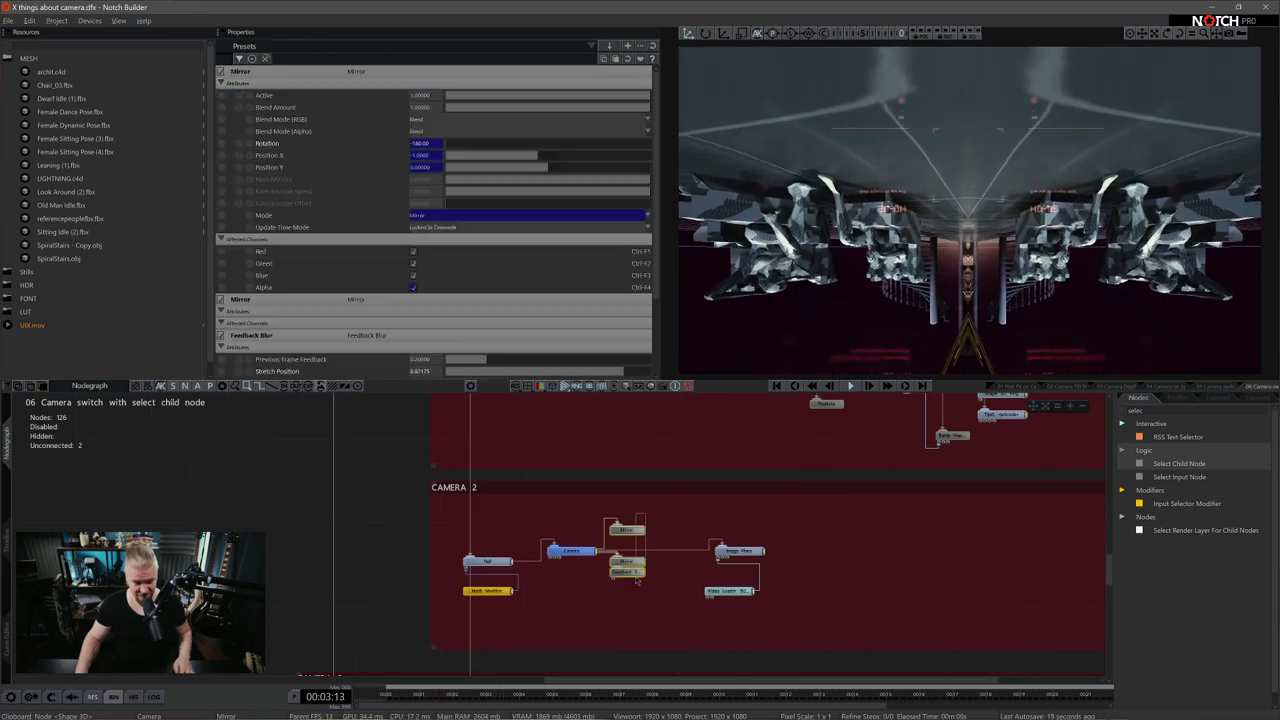
pyautogui.press('d')
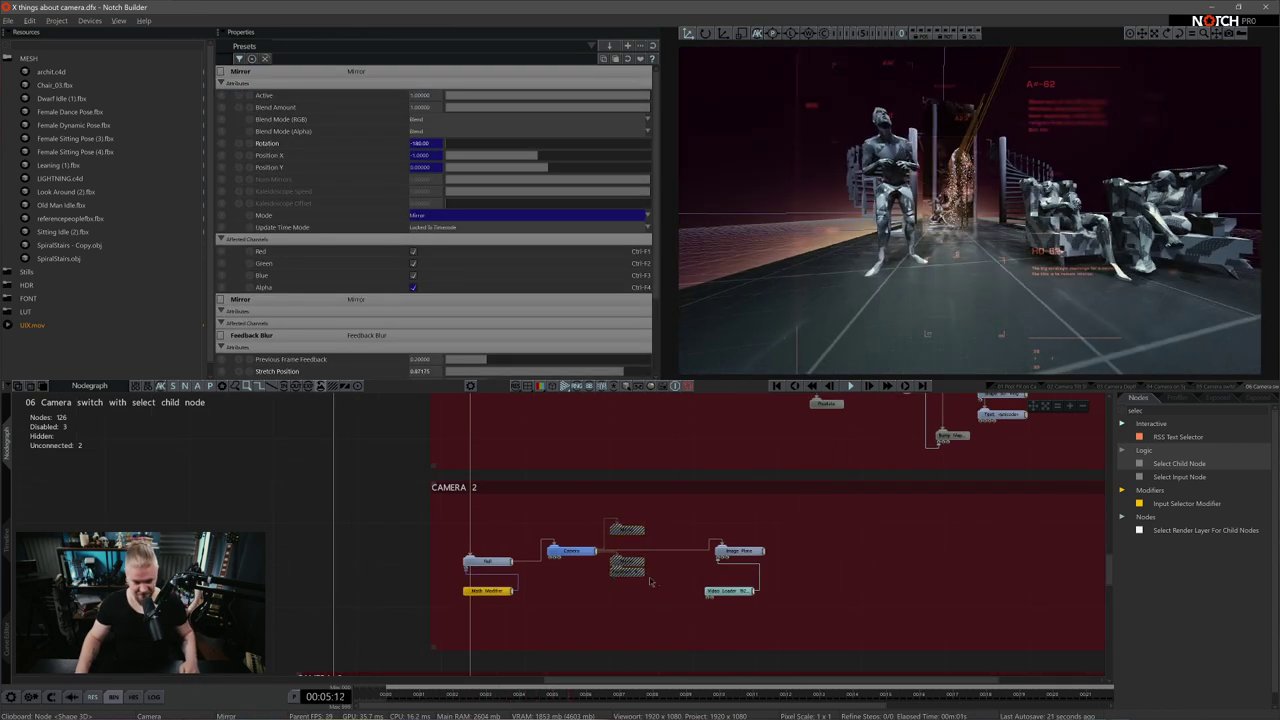
pyautogui.click(628, 571)
pyautogui.press('d')
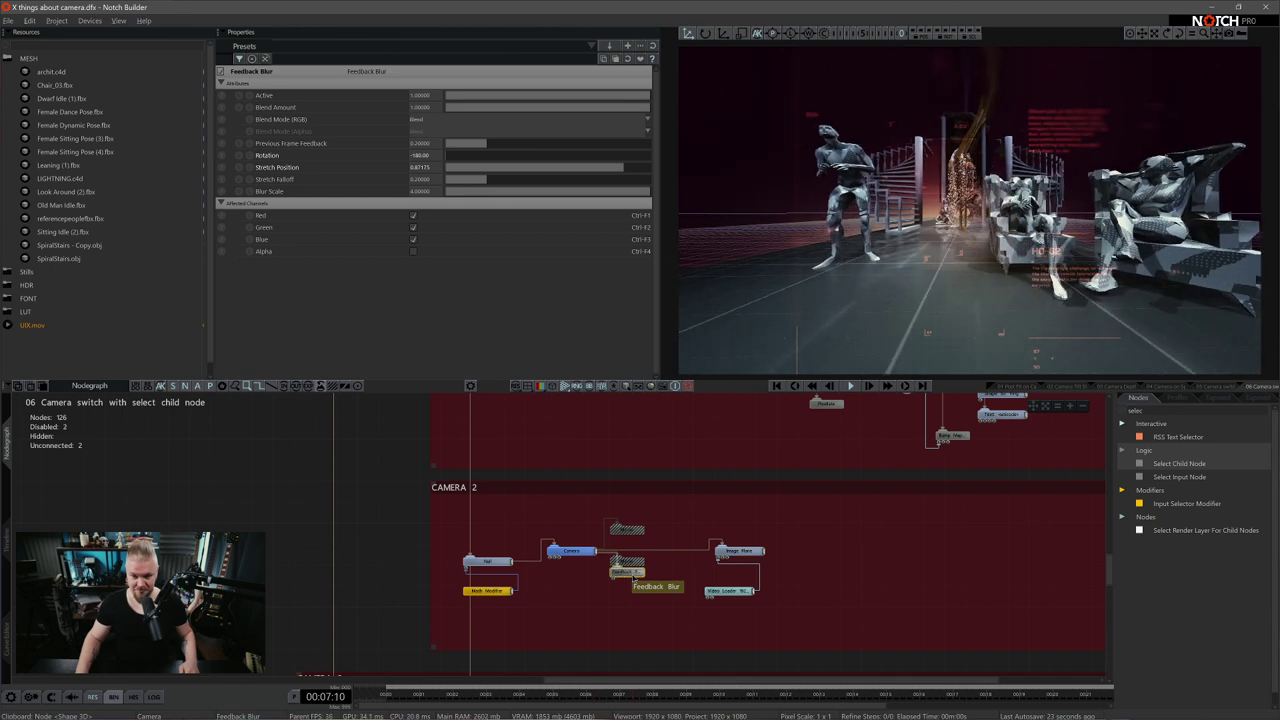
pyautogui.press('d')
# Review CAMERA 2's Image Plane and preview its Video Loader in the viewport, turning the preview off again
pyautogui.click(752, 554)
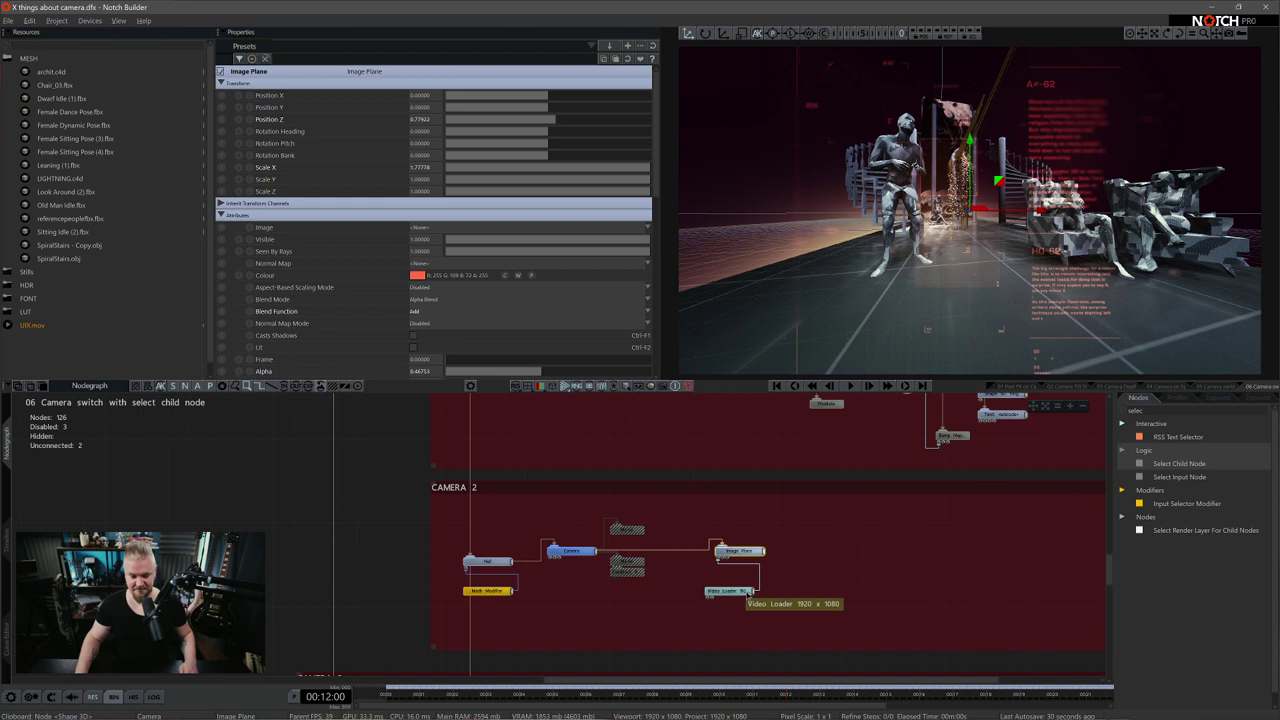
pyautogui.click(747, 592)
pyautogui.click(413, 96)
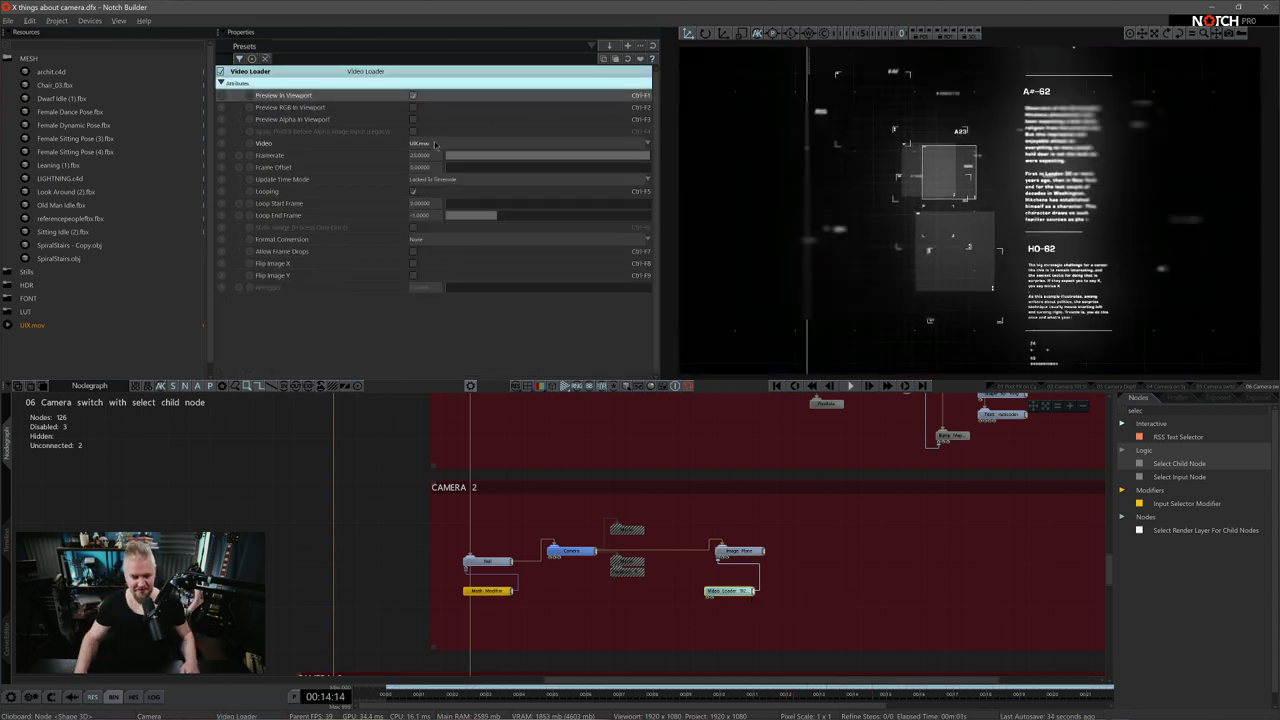
pyautogui.click(413, 96)
# Re-enable CAMERA 2's Mirror and Feedback Blur nodes
pyautogui.moveTo(648, 506); pyautogui.dragTo(625, 584)
pyautogui.press('d')
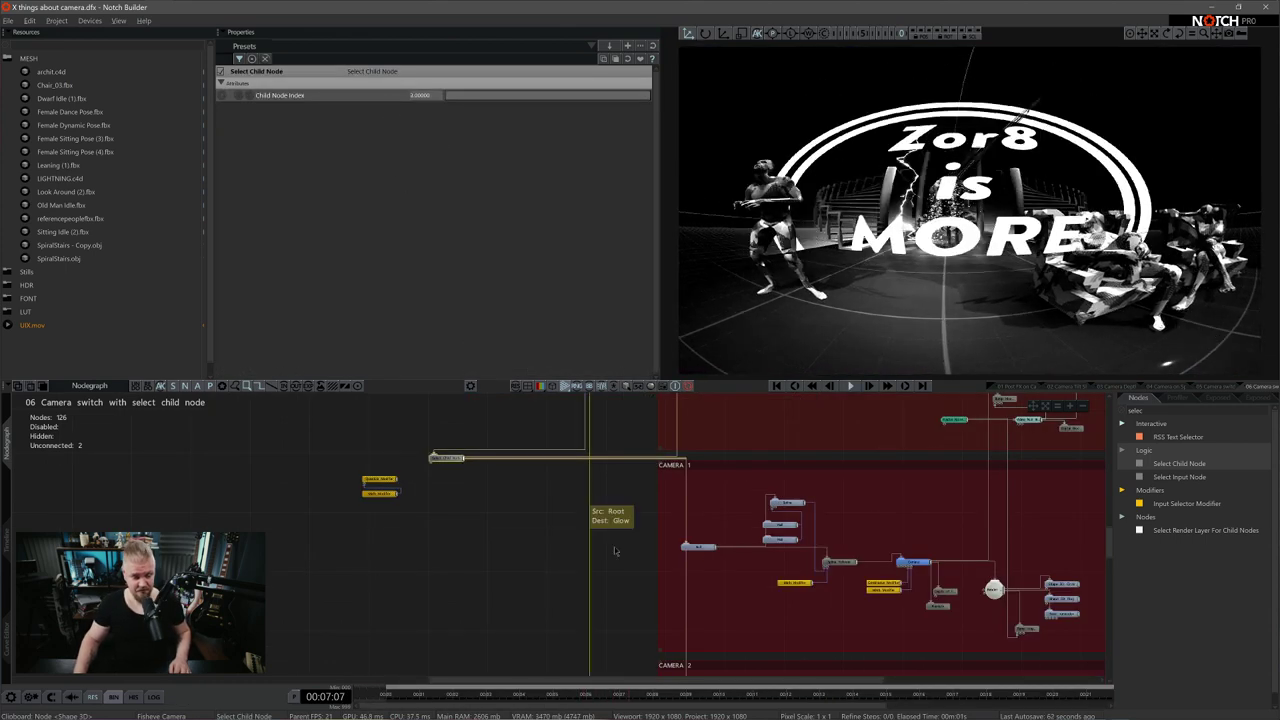
# Examine CAMERA 3's Fisheye Camera attributes and show the list of available camera nodes
pyautogui.moveTo(645, 656); pyautogui.dragTo(586, 477, button='middle')
pyautogui.moveTo(535, 672); pyautogui.dragTo(497, 572, button='middle')
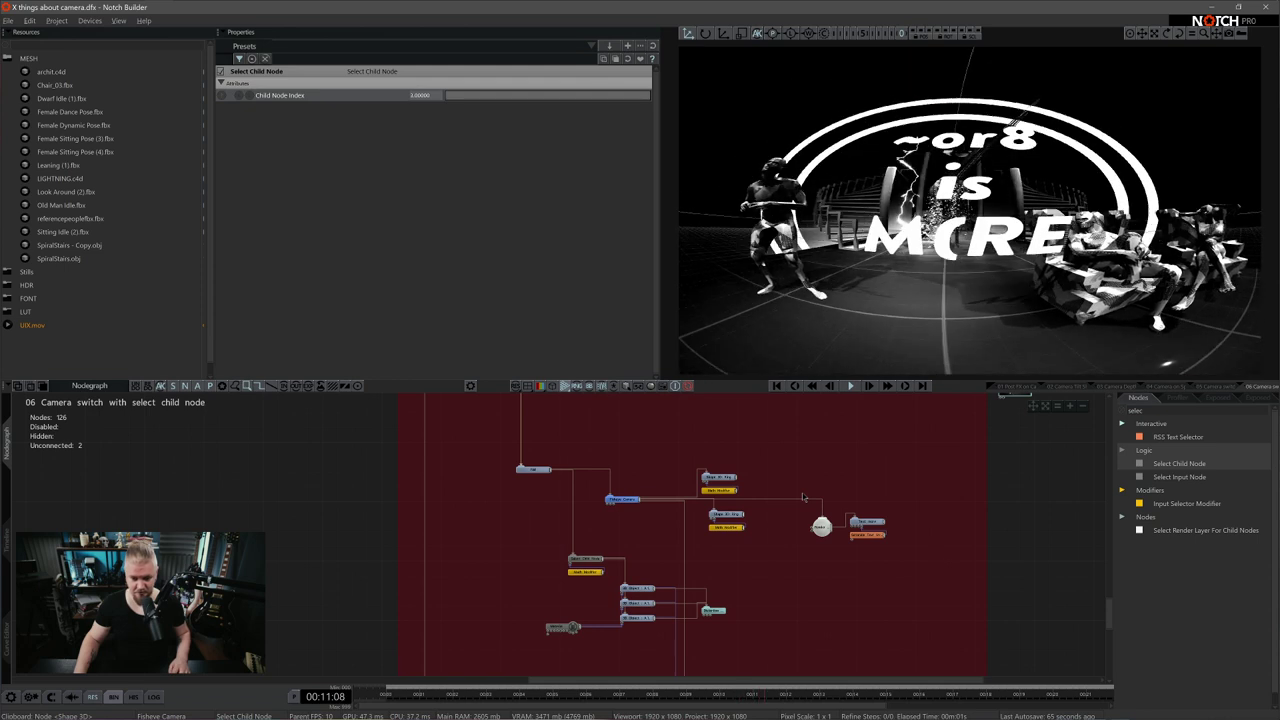
pyautogui.scroll(4, 683, 485)
pyautogui.moveTo(721, 489); pyautogui.dragTo(739, 572, button='middle')
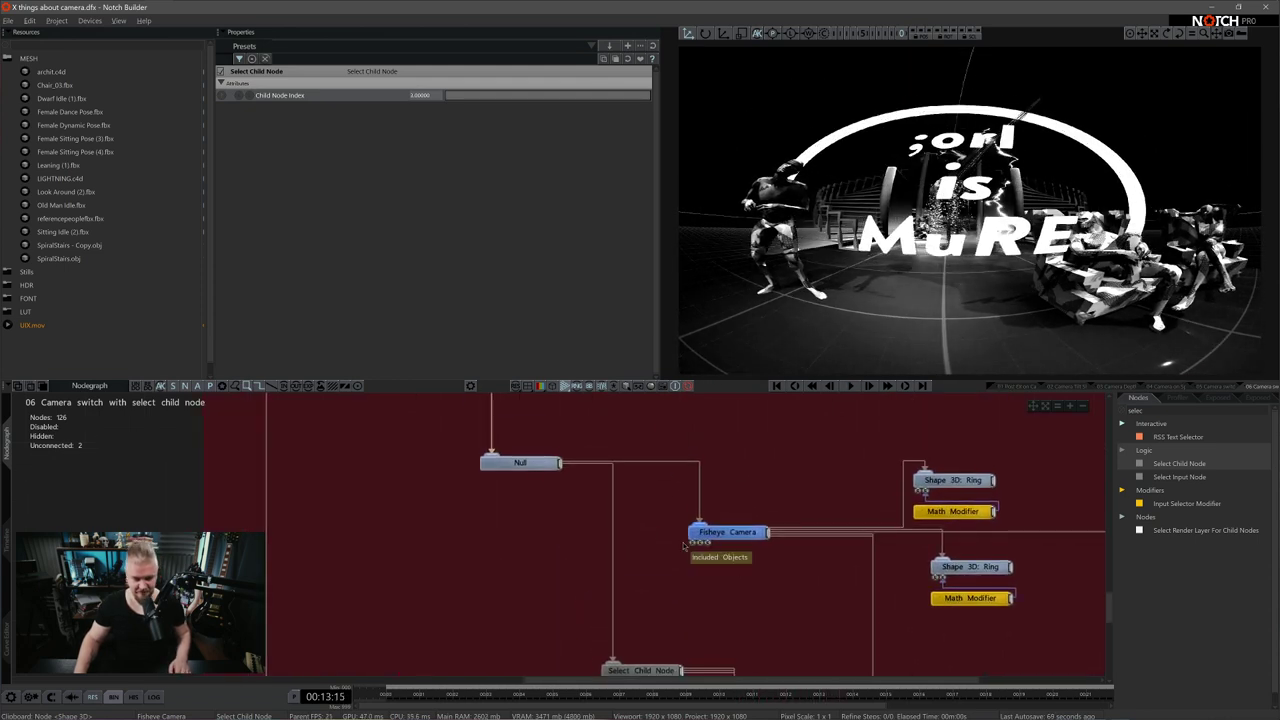
pyautogui.click(741, 533)
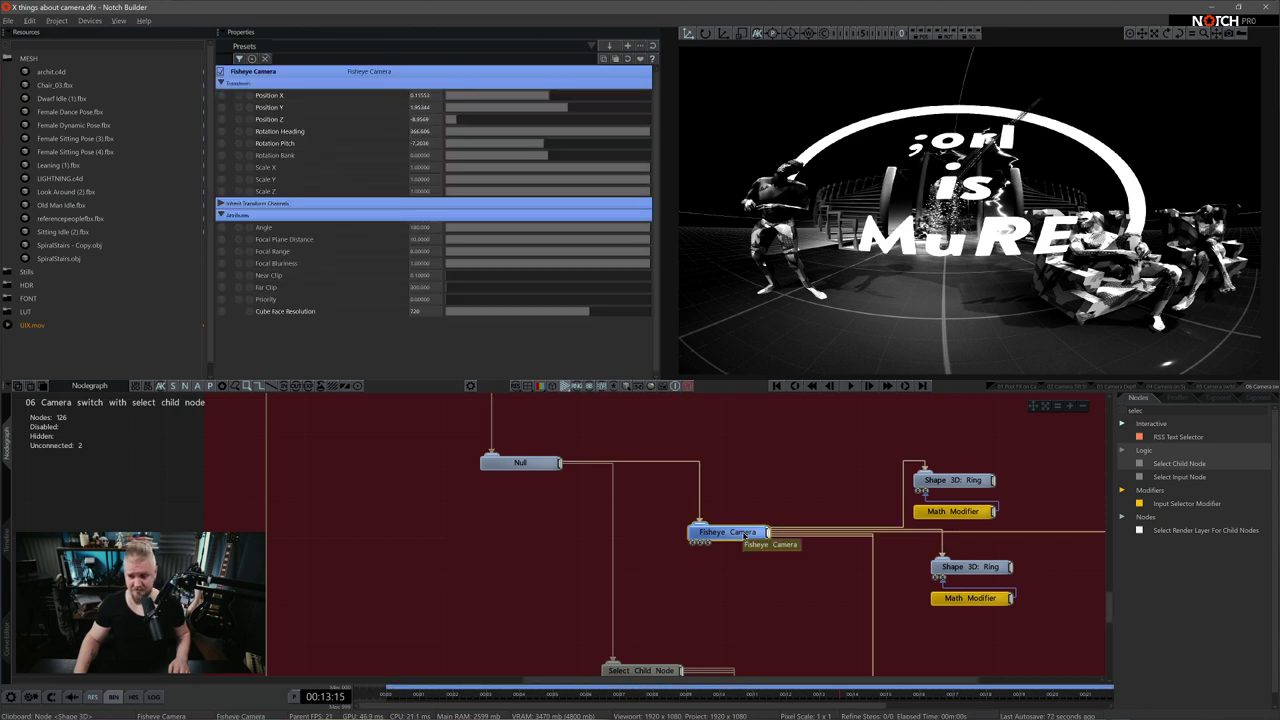
pyautogui.click(1121, 414)
pyautogui.click(1122, 425)
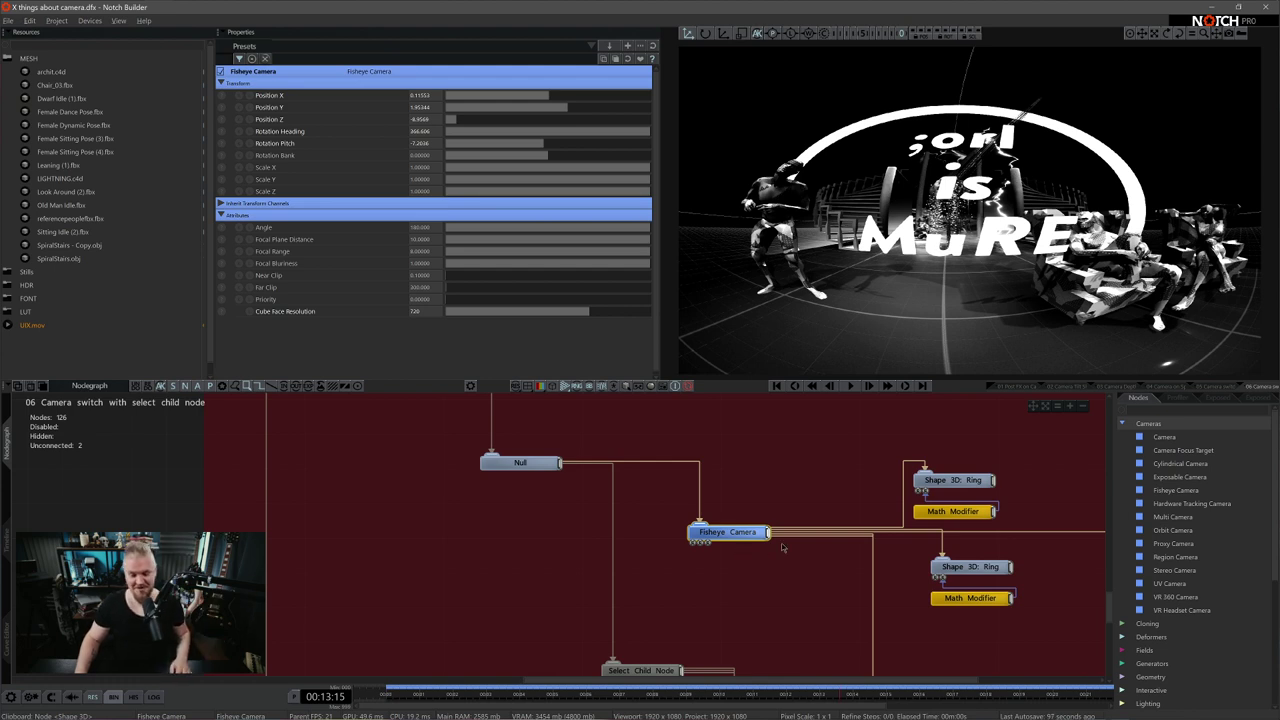
# Select the Ring shapes and Math Modifiers attached to the Fisheye Camera and play their animation
pyautogui.scroll(-3, 856, 558)
pyautogui.moveTo(924, 520); pyautogui.dragTo(892, 509, button='middle')
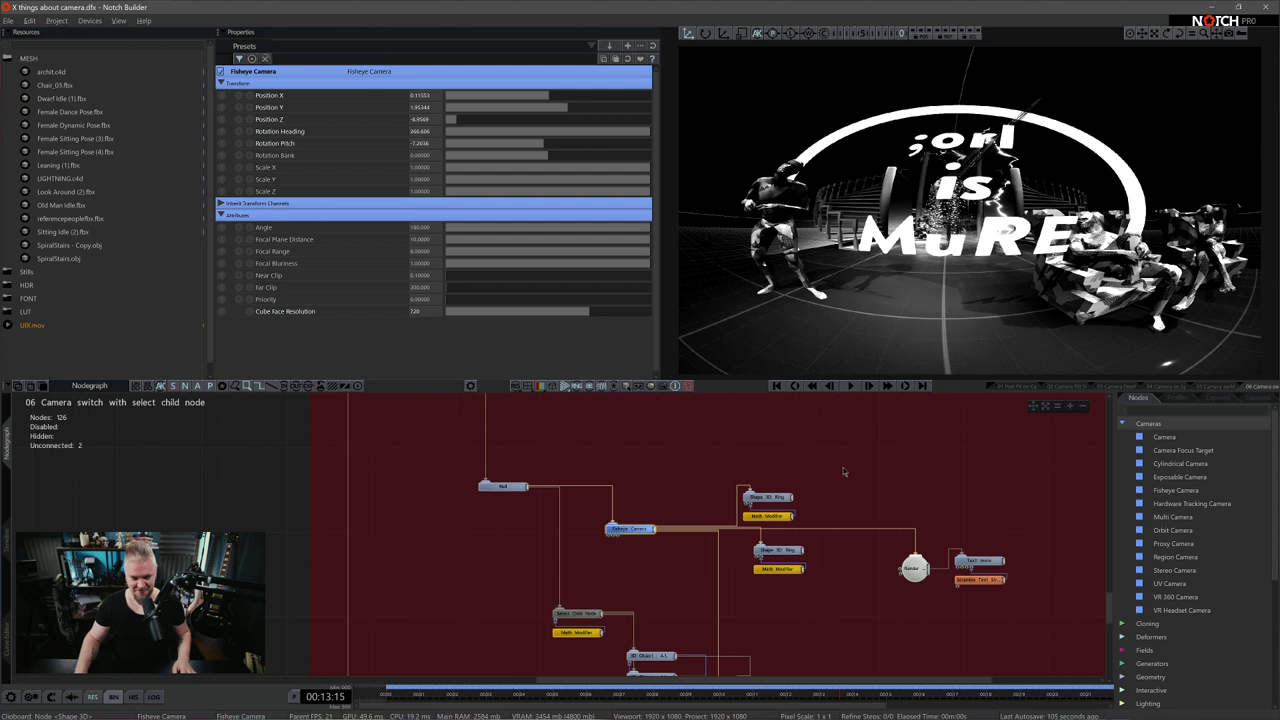
pyautogui.moveTo(796, 459); pyautogui.dragTo(788, 573)
pyautogui.press('space')
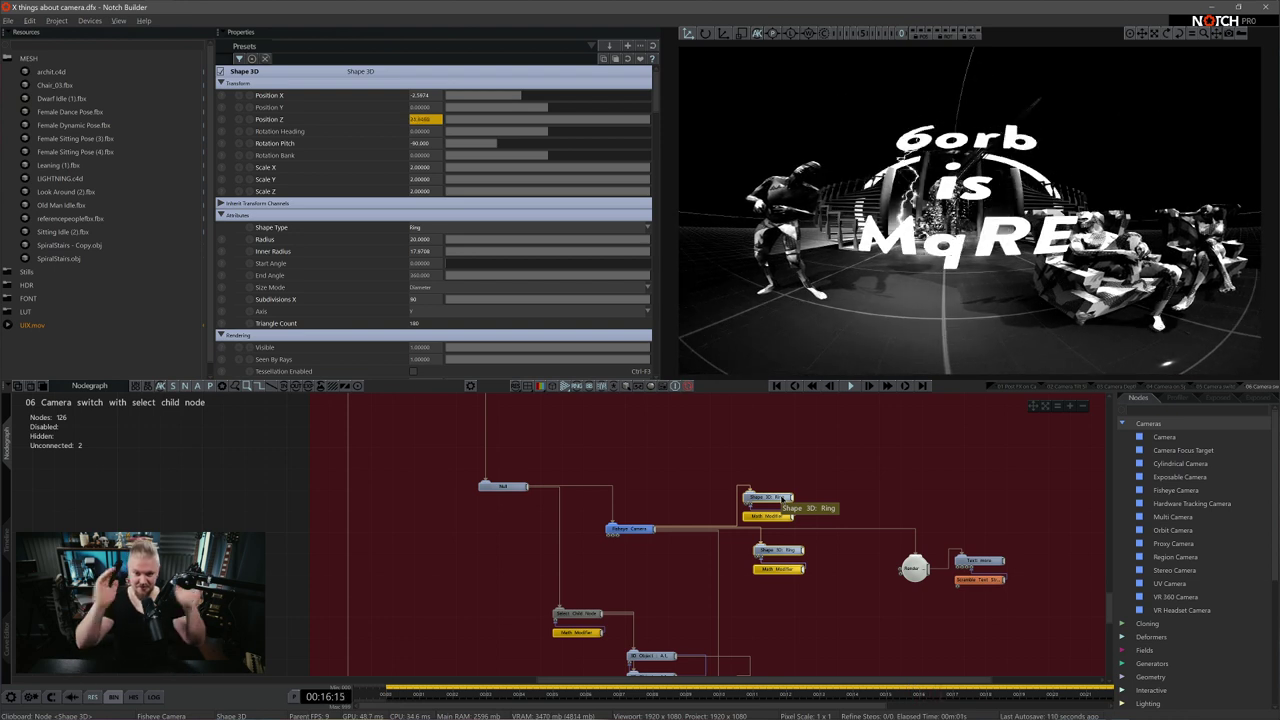
# Review the Render Layer and the Text node connected to CAMERA 3's Fisheye Camera
pyautogui.moveTo(907, 595); pyautogui.dragTo(825, 574, button='middle')
pyautogui.click(825, 574)
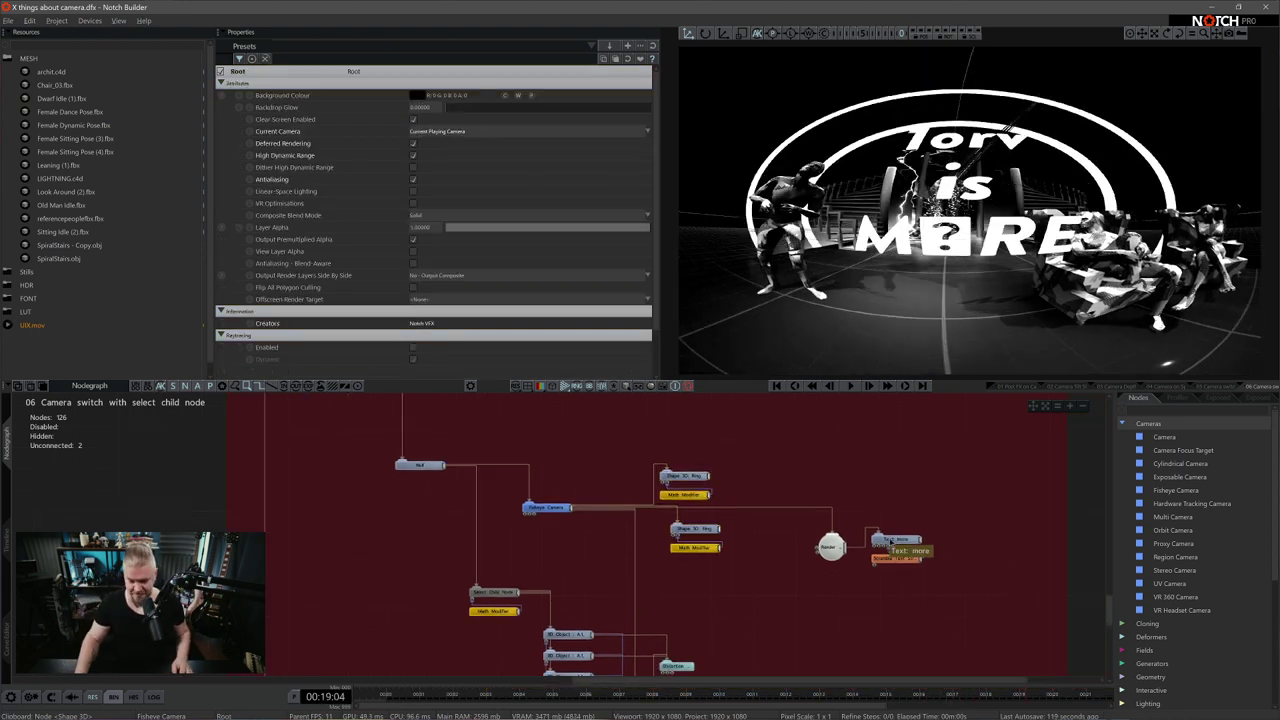
pyautogui.click(832, 548)
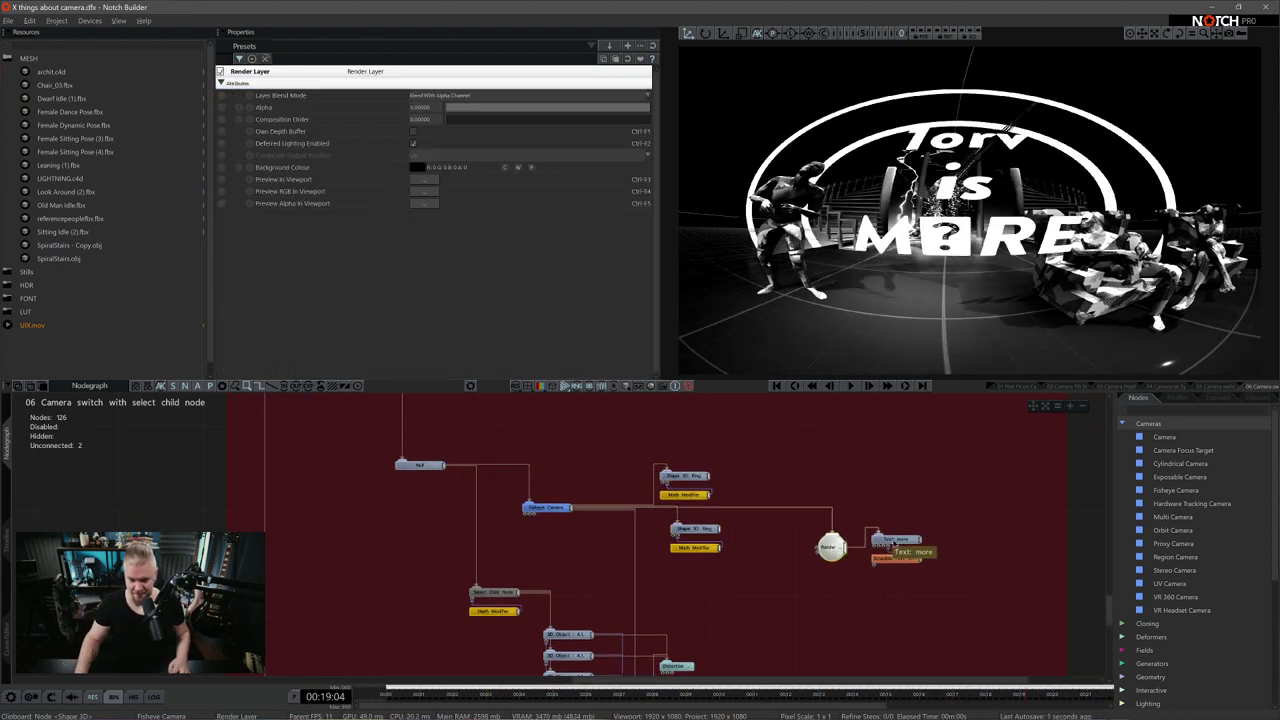
pyautogui.click(893, 543)
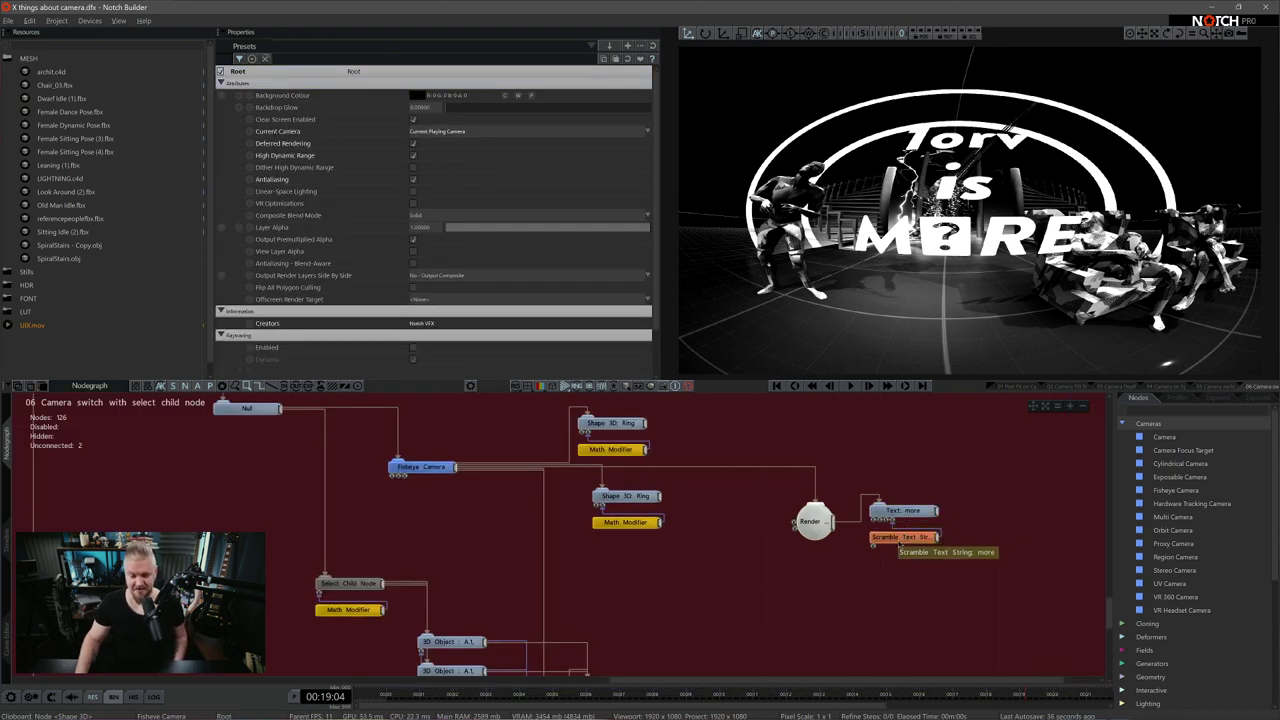
# On the Scramble Text String, set Seed to 0 and Characters Randomised Amount to about 0.08
pyautogui.click(899, 541)
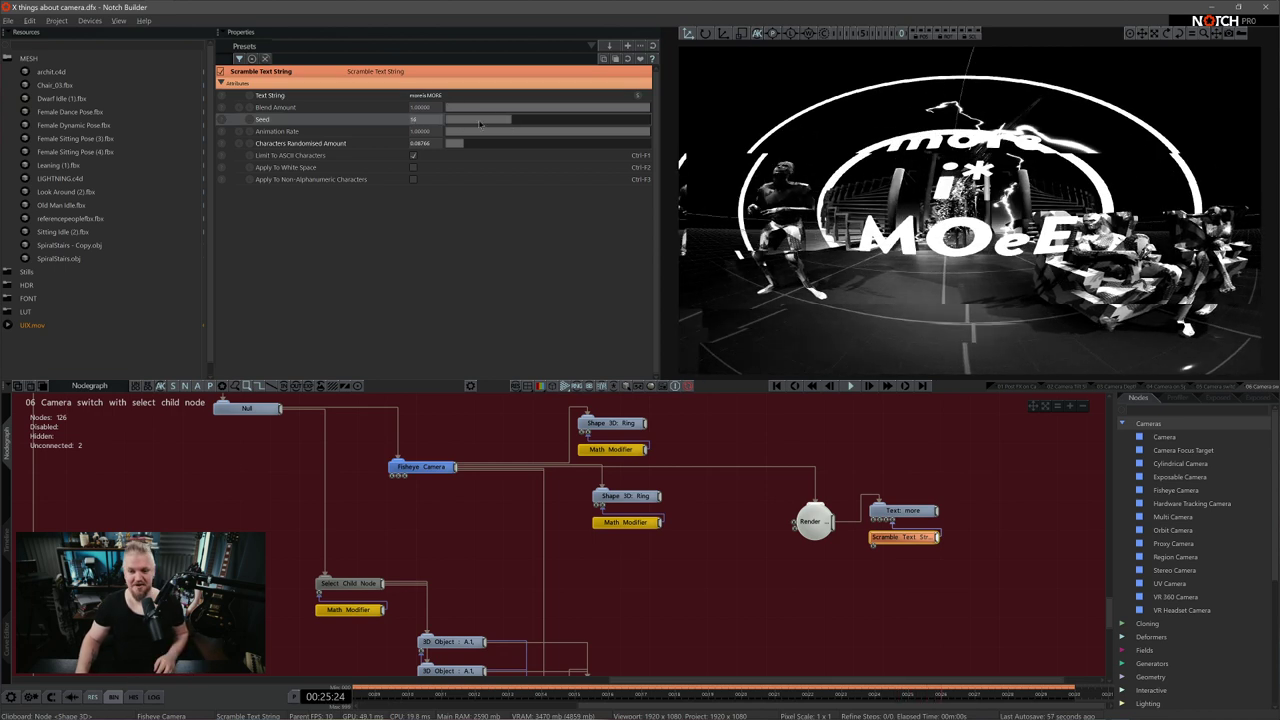
pyautogui.moveTo(460, 143); pyautogui.dragTo(410, 148)
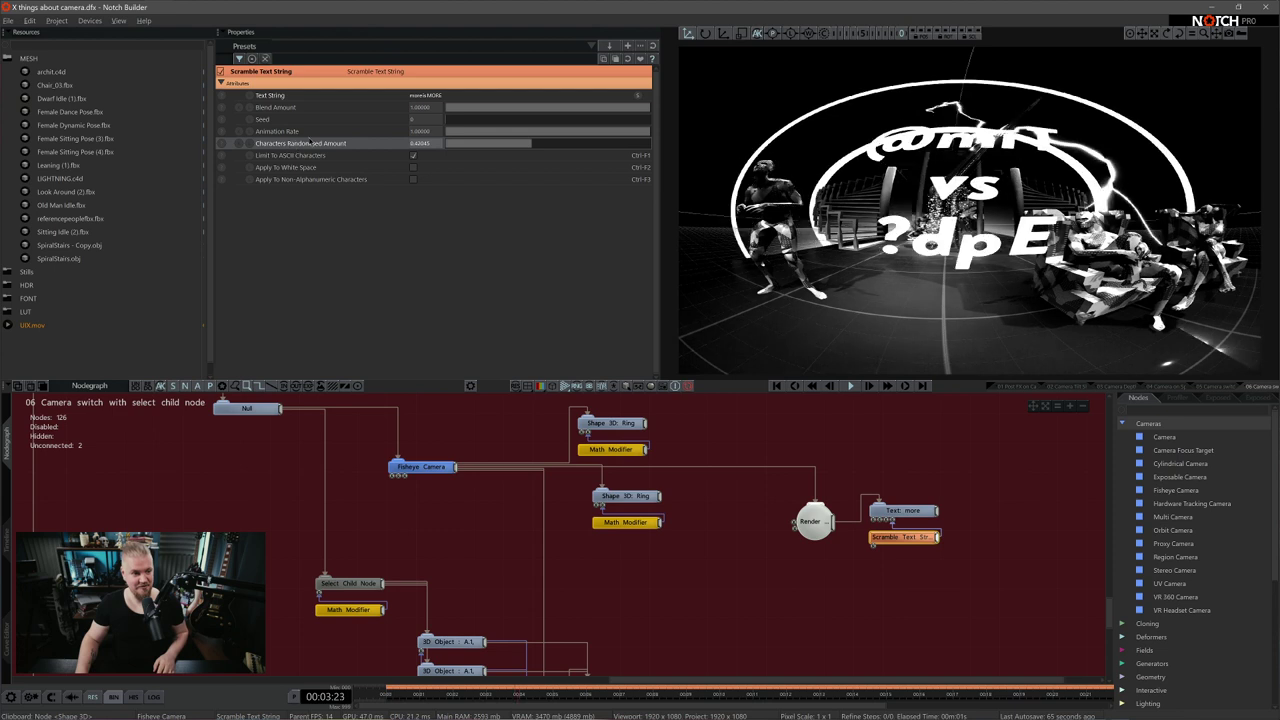
pyautogui.moveTo(462, 149); pyautogui.dragTo(461, 149)
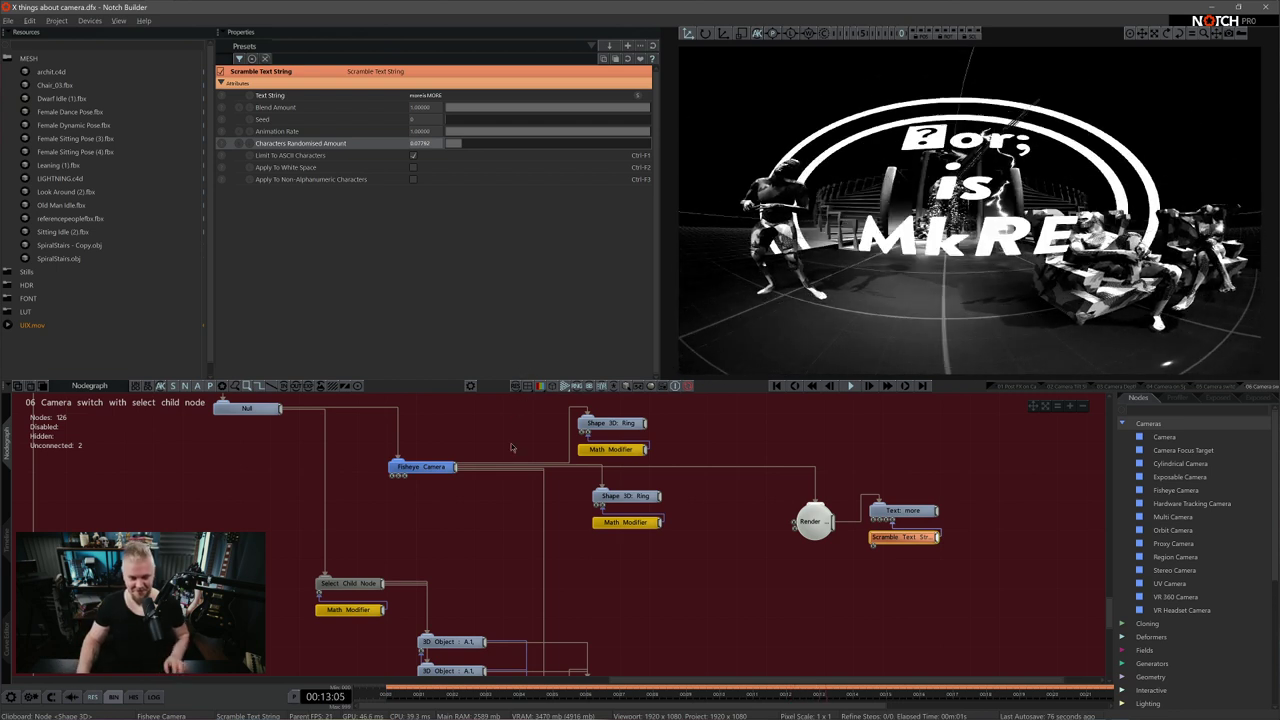
# Examine CAMERA 3's Select Child Node with its three child 3D Objects and play the animation
pyautogui.scroll(-2, 741, 606)
pyautogui.moveTo(740, 641); pyautogui.dragTo(806, 529, button='middle')
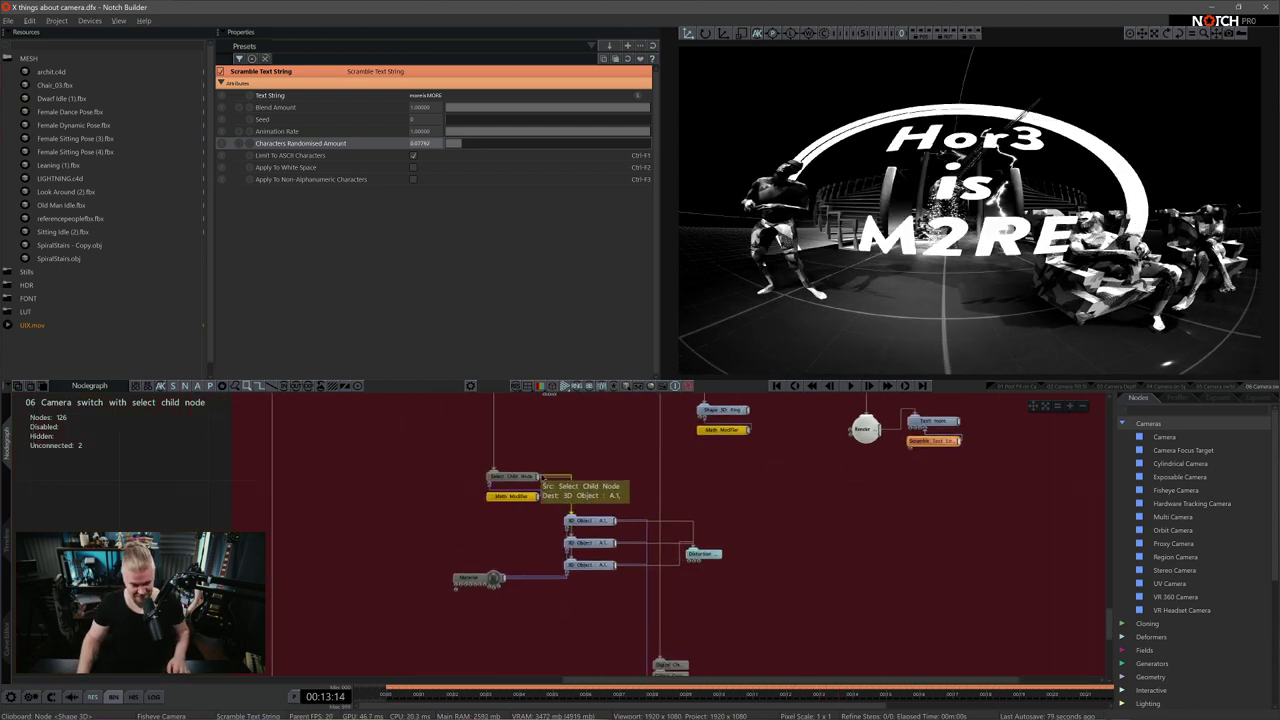
pyautogui.click(529, 480)
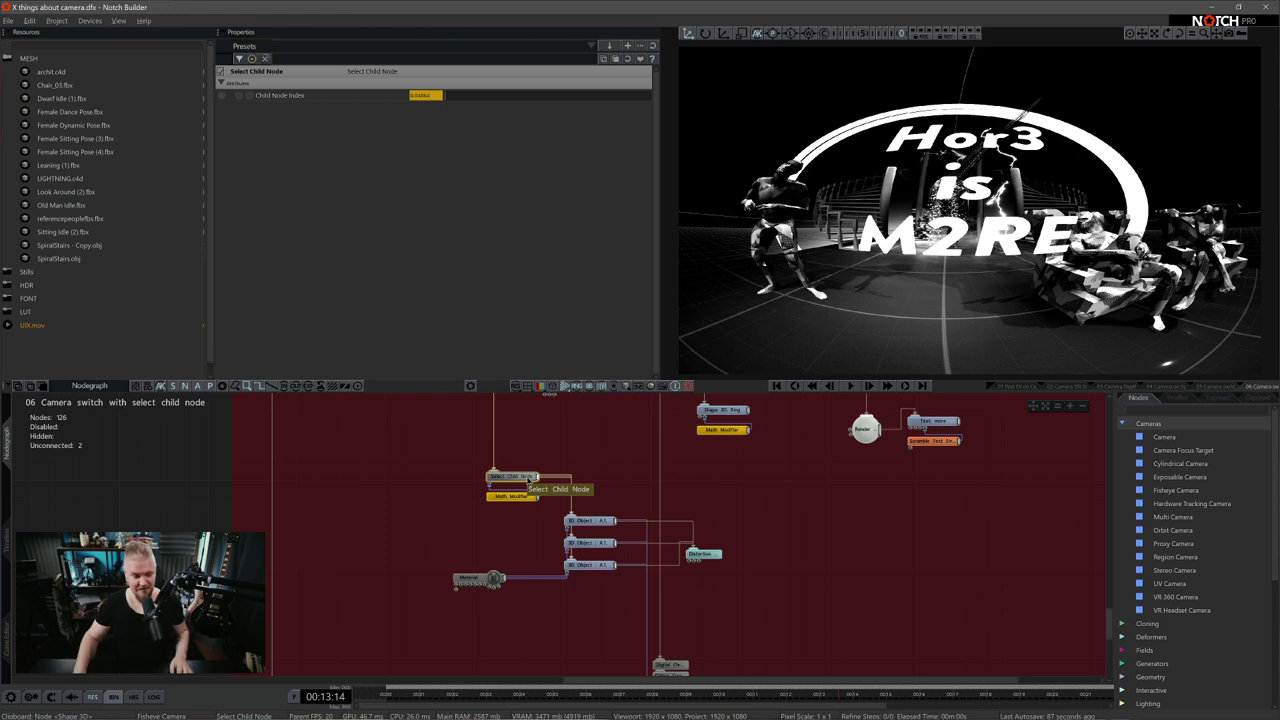
pyautogui.moveTo(597, 469); pyautogui.dragTo(626, 468, button='middle')
pyautogui.scroll(1, 636, 468)
pyautogui.press('space')
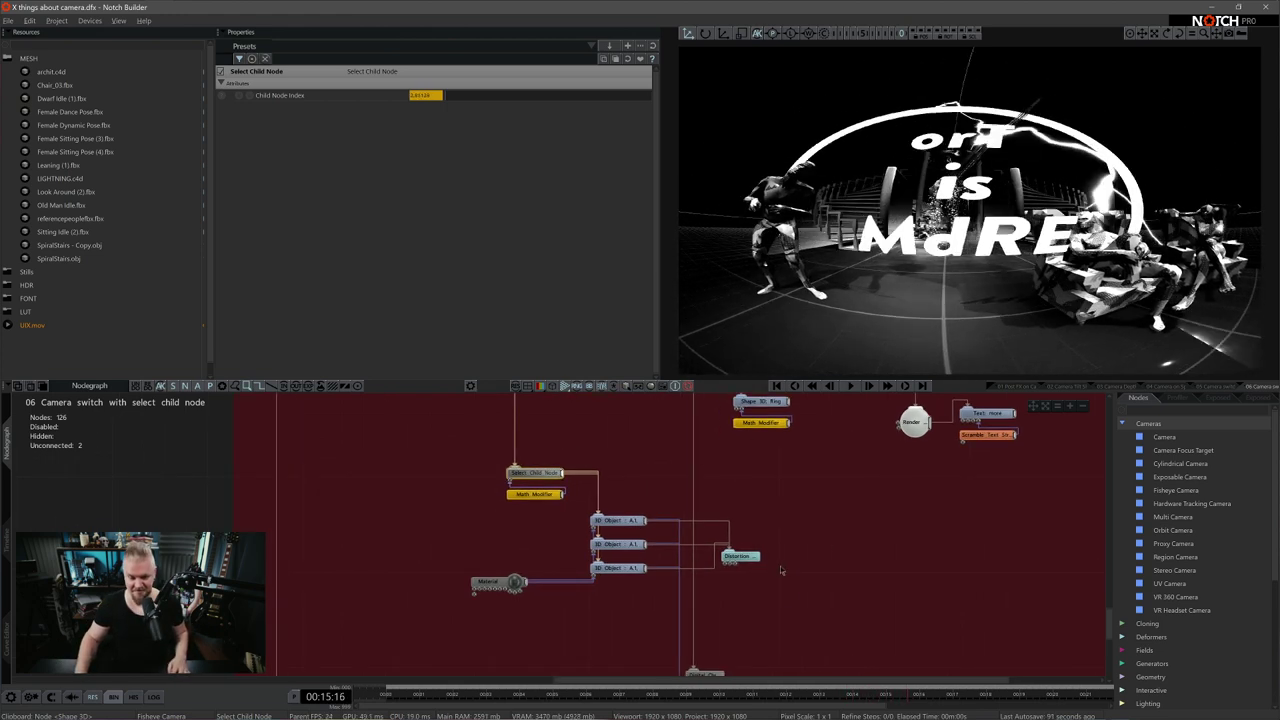
# Disable CAMERA 3's three post-effect nodes, including Glow and Digital Chroma Glitch, and play the scene without them
pyautogui.scroll(-1, 843, 579)
pyautogui.moveTo(843, 576); pyautogui.dragTo(836, 506, button='middle')
pyautogui.moveTo(700, 615); pyautogui.dragTo(642, 566)
pyautogui.press('d')
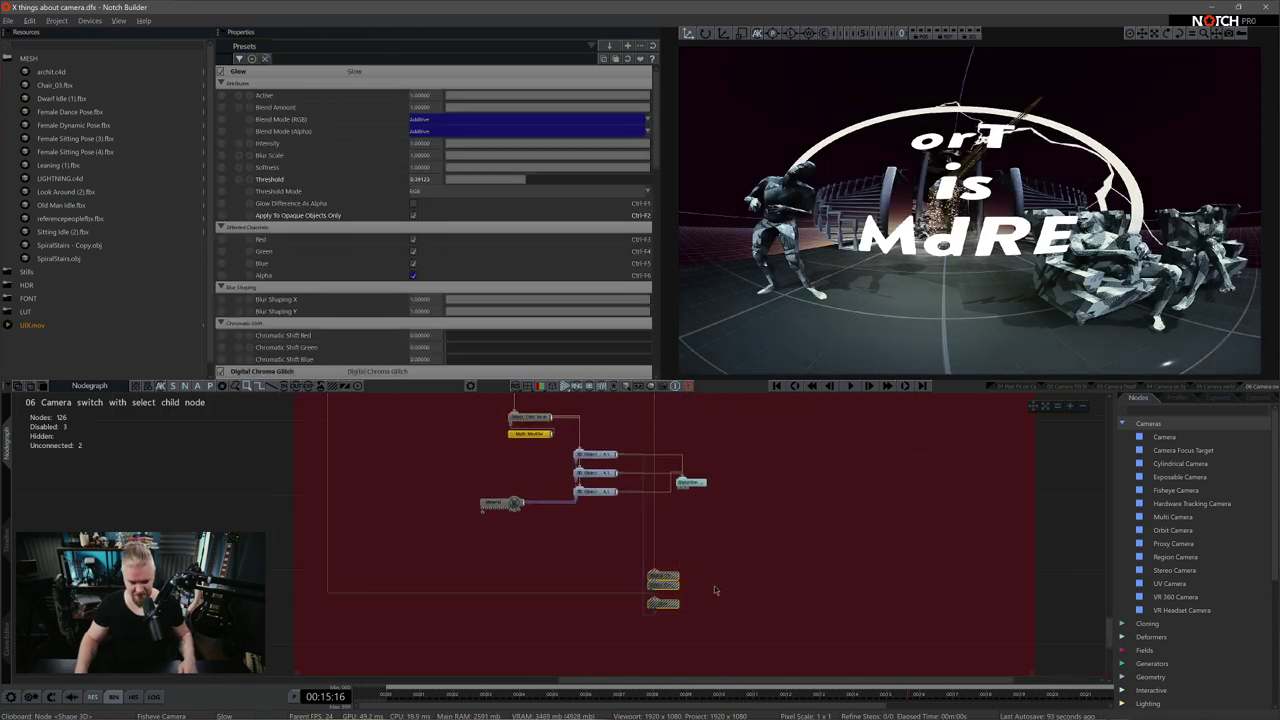
pyautogui.click(773, 536)
pyautogui.press('space')
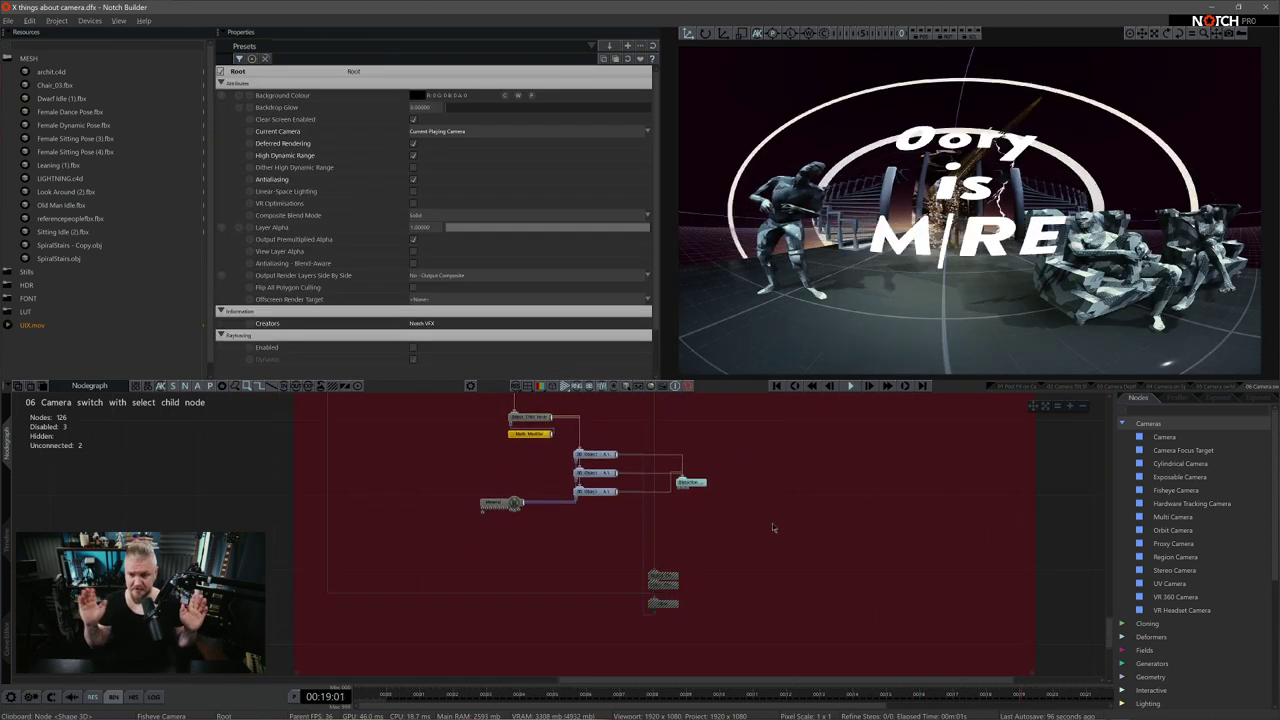
# Inspect the lightning 3D Objects, their Distortion Deformer and the Select Child Node in the orbit view
pyautogui.click(603, 491)
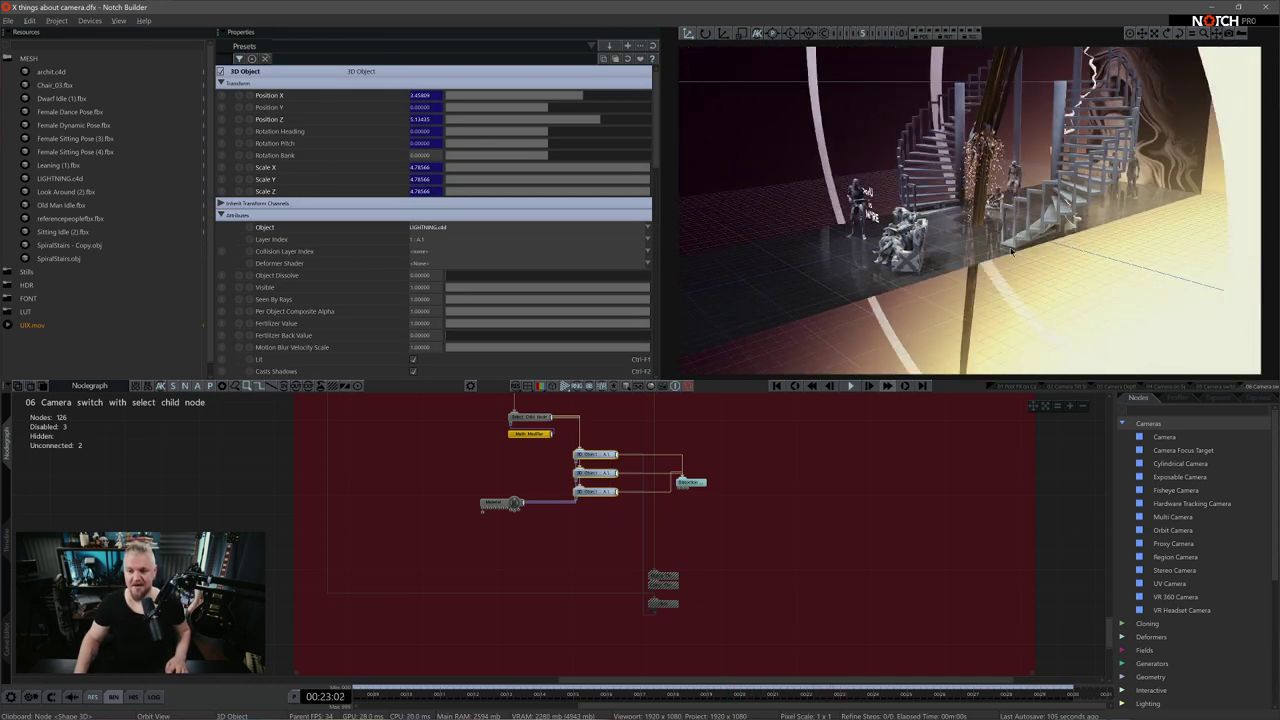
pyautogui.moveTo(1012, 239); pyautogui.dragTo(1109, 246, button='middle')
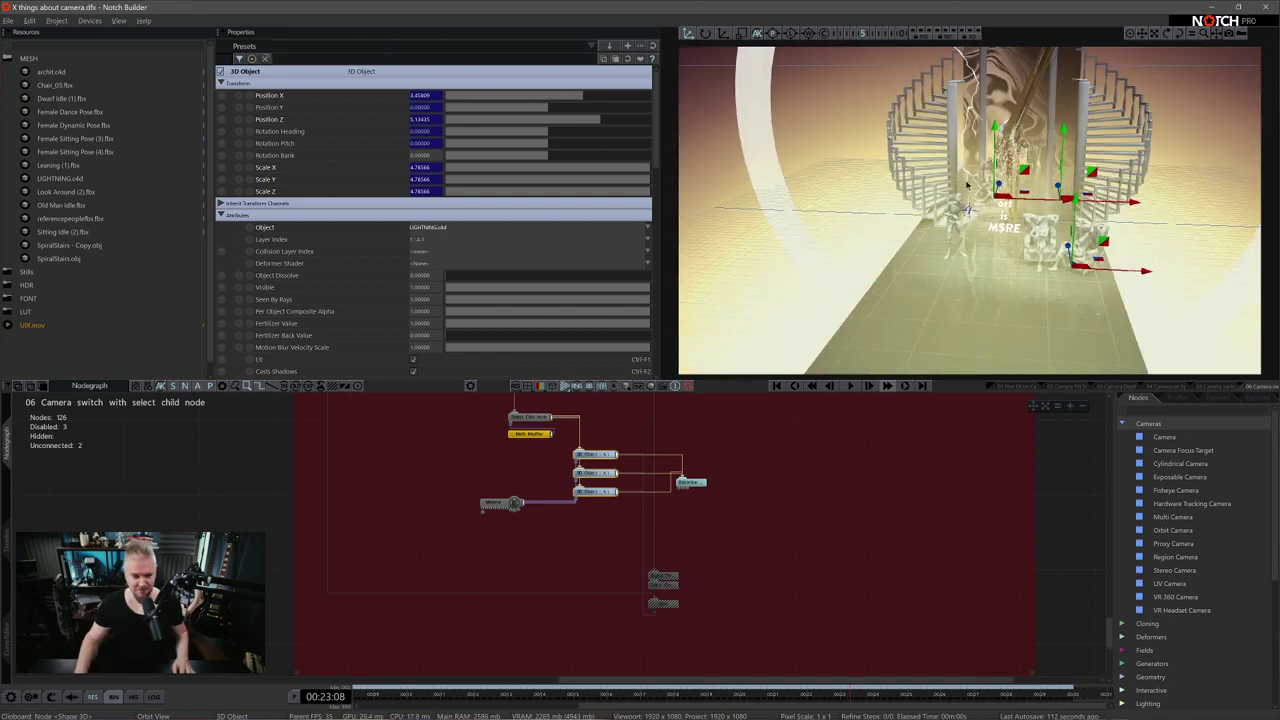
pyautogui.click(700, 483)
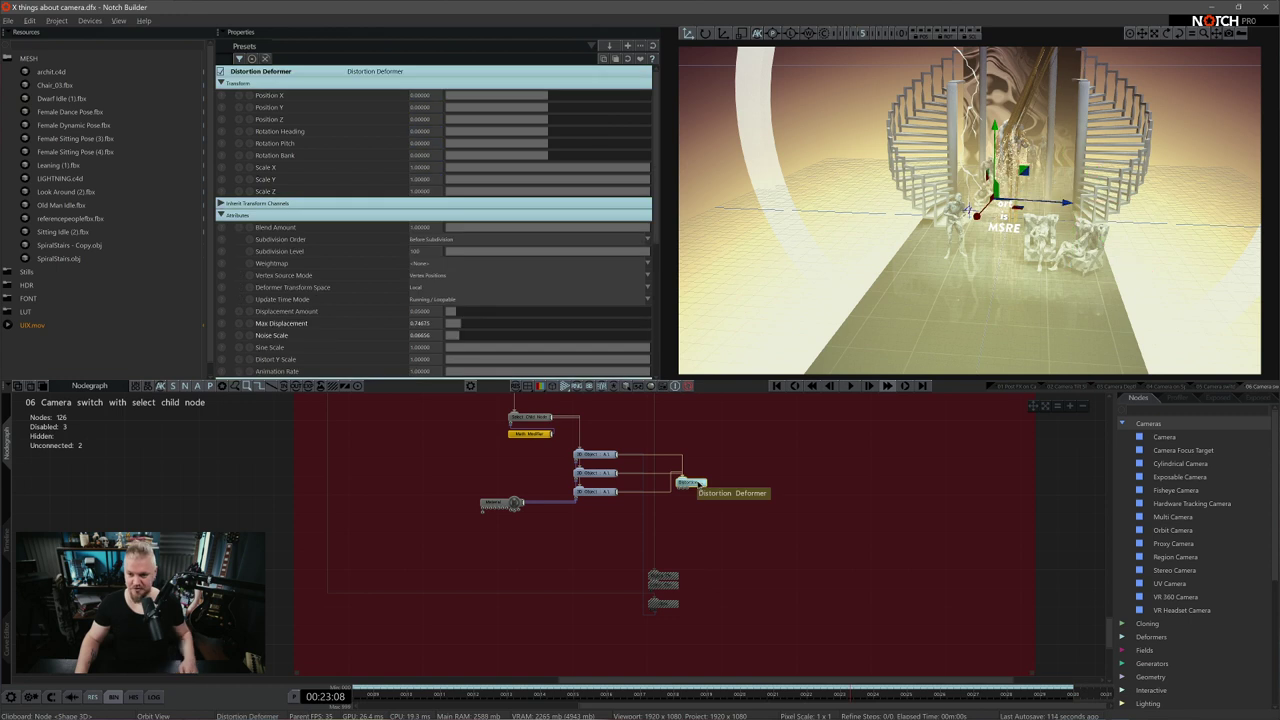
pyautogui.click(538, 420)
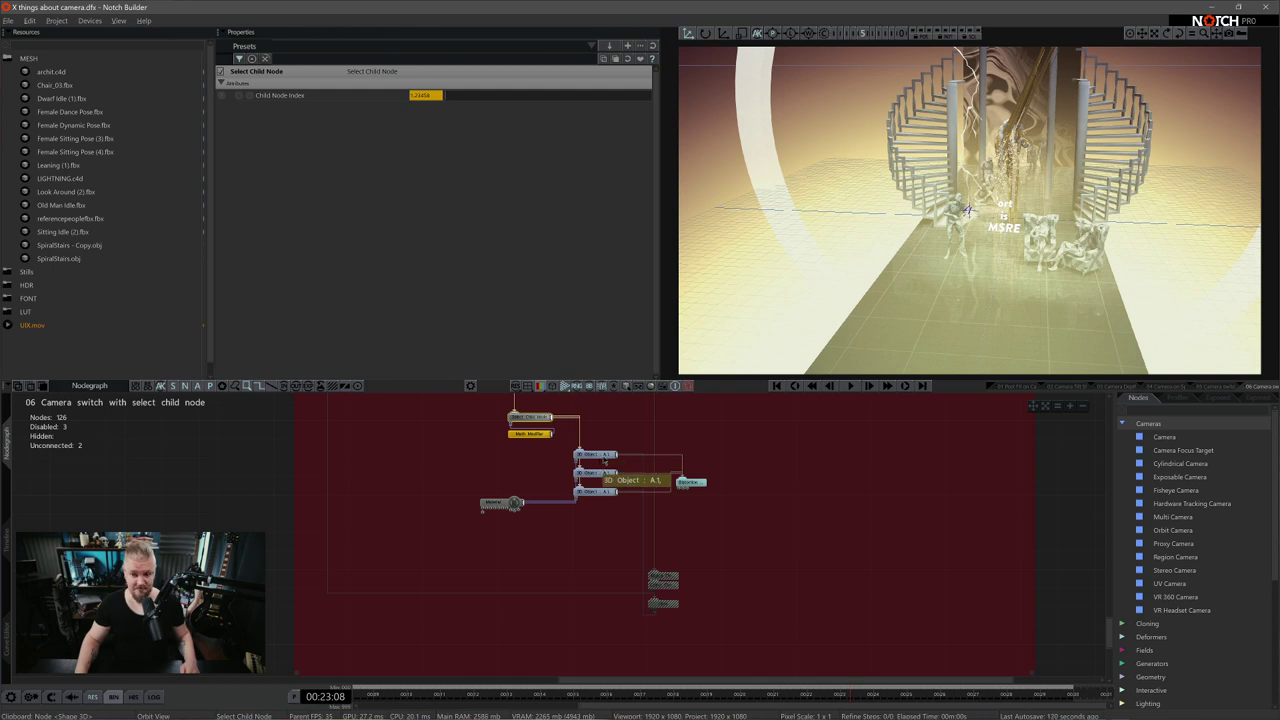
pyautogui.click(602, 458)
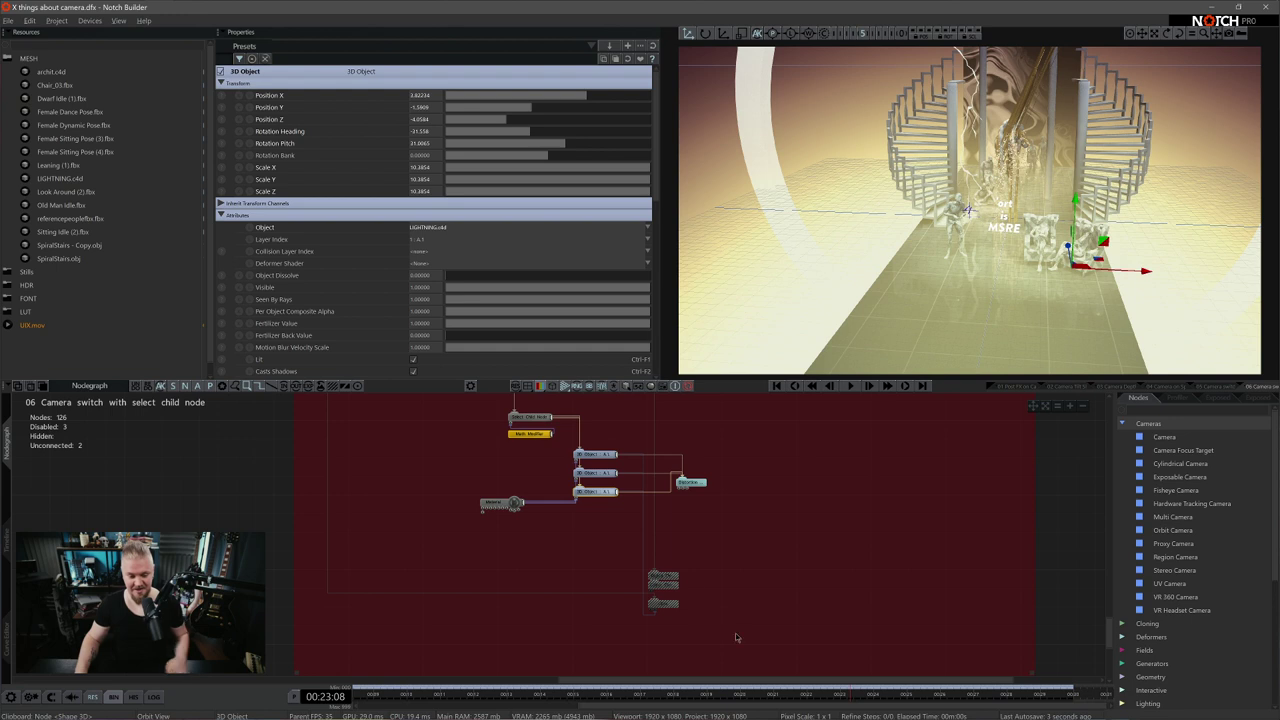
# Re-enable CAMERA 3's three post-effect nodes, show the Glow attributes and return the viewport to the camera view
pyautogui.moveTo(691, 544); pyautogui.dragTo(674, 617)
pyautogui.press('d')
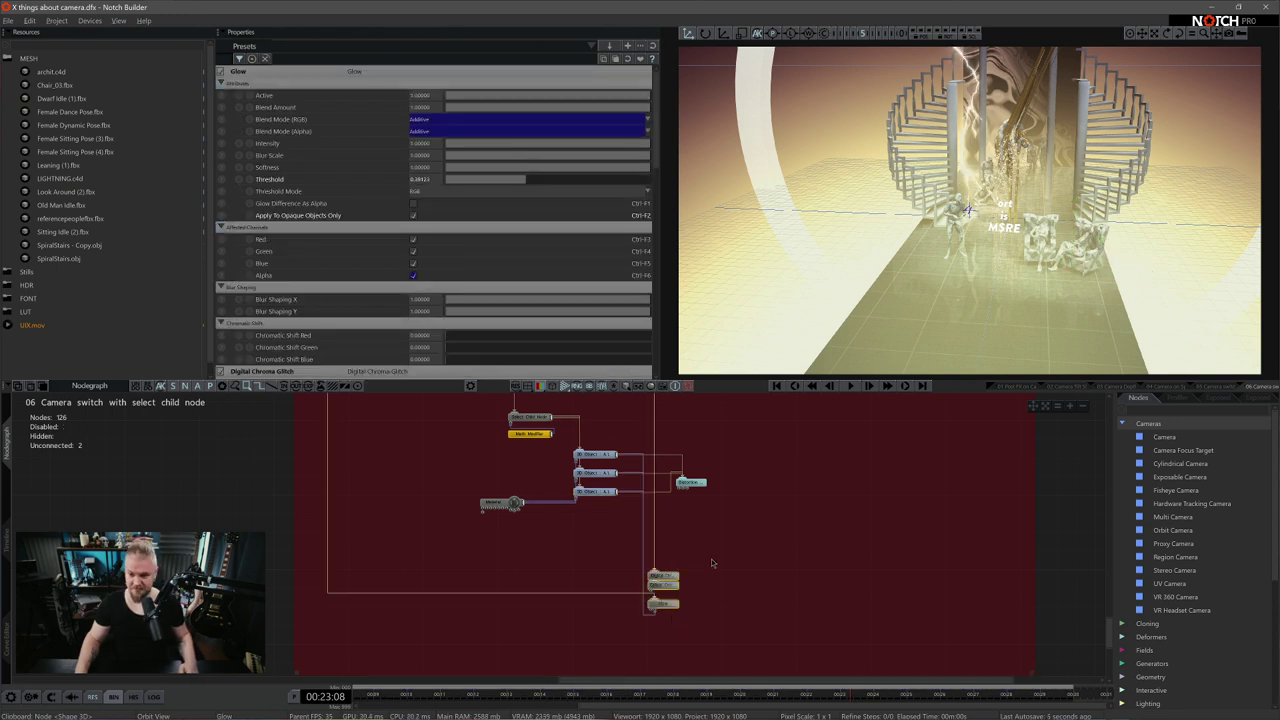
pyautogui.click(673, 620)
pyautogui.click(666, 604)
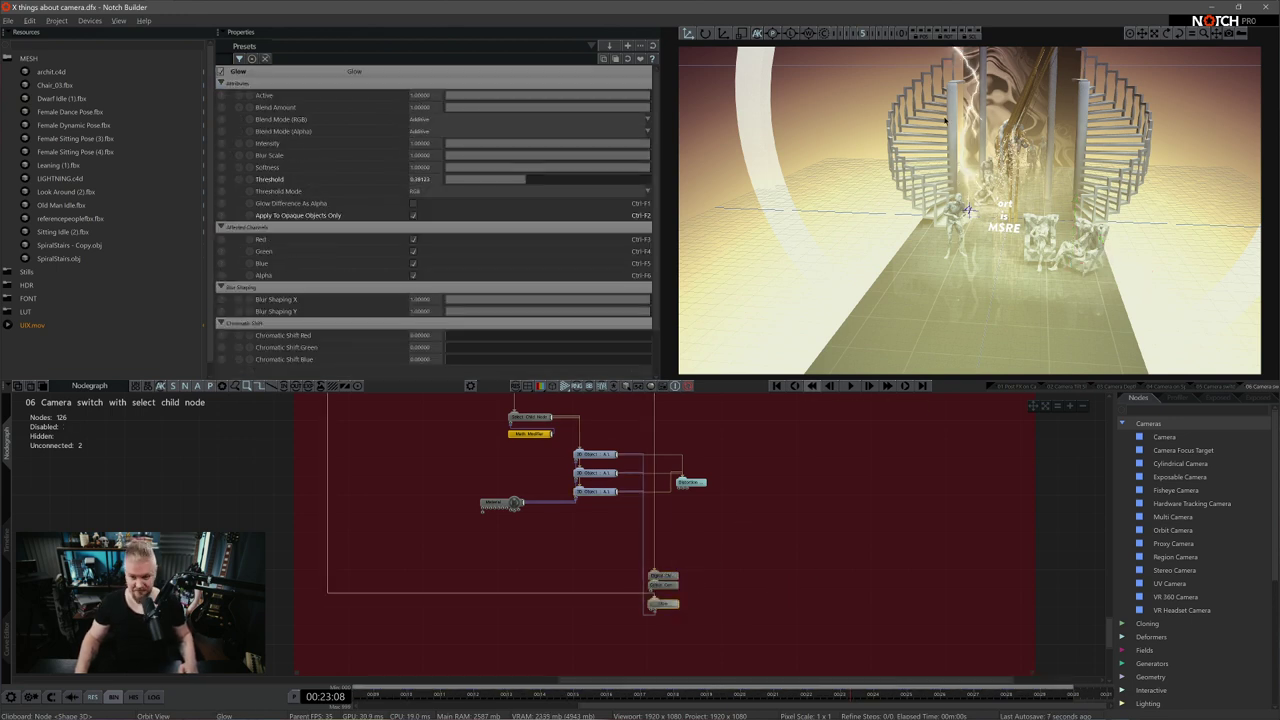
pyautogui.press('0')
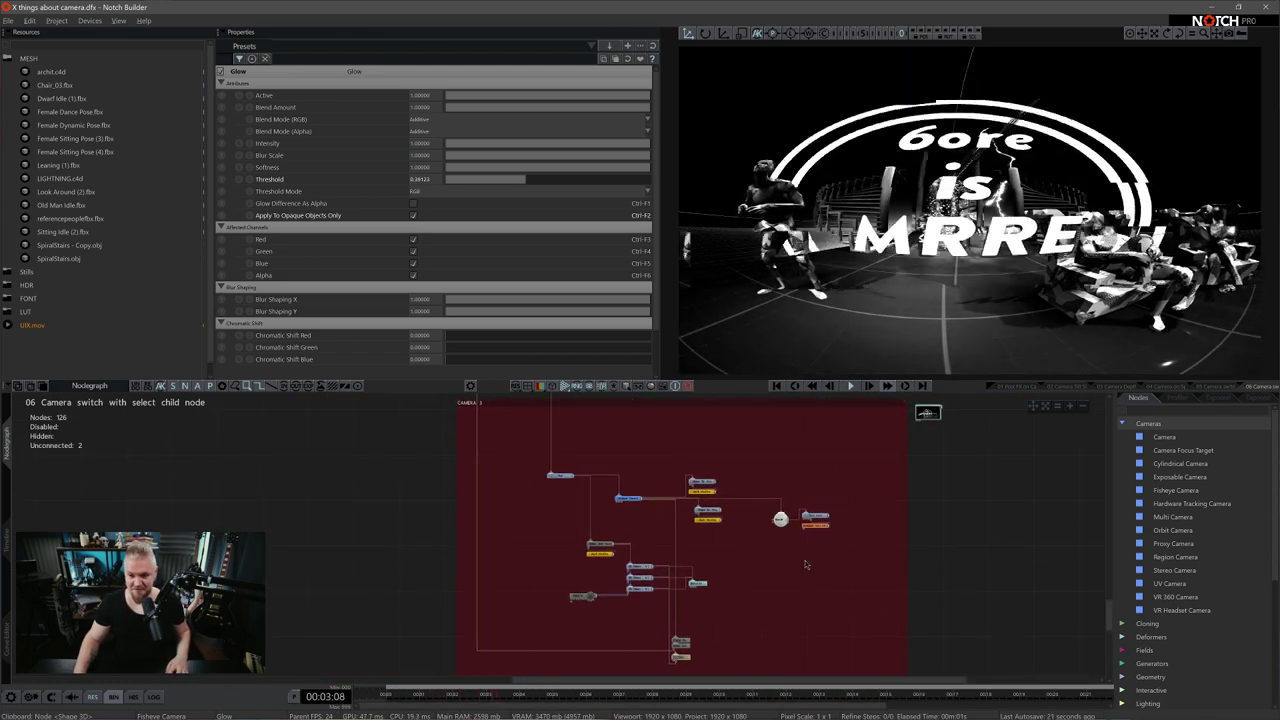
# Connect the Quantise Modifier to the main Select Child Node's Child Node Index and play the automatic camera switching
pyautogui.moveTo(380, 512); pyautogui.dragTo(797, 563, button='middle')
pyautogui.scroll(5, 797, 563)
pyautogui.moveTo(909, 452); pyautogui.dragTo(792, 594, button='middle')
pyautogui.click(898, 459)
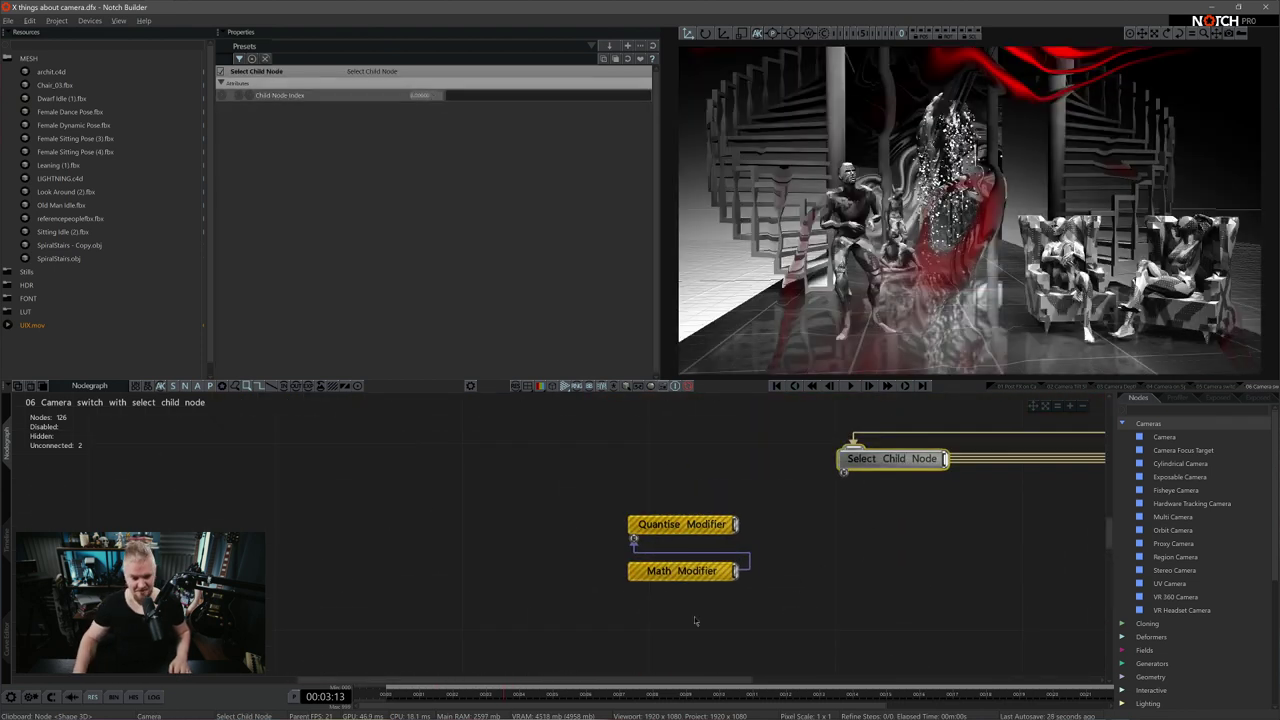
pyautogui.moveTo(735, 528); pyautogui.dragTo(843, 473)
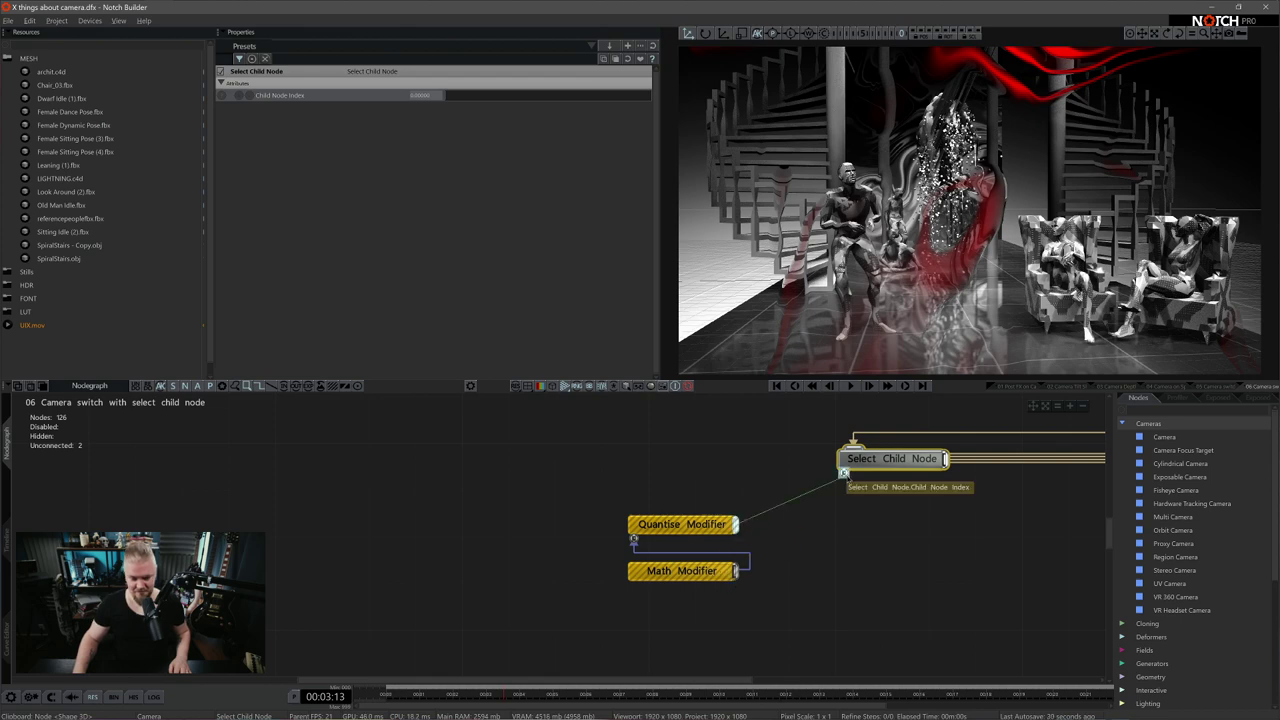
pyautogui.moveTo(843, 473); pyautogui.dragTo(843, 473)
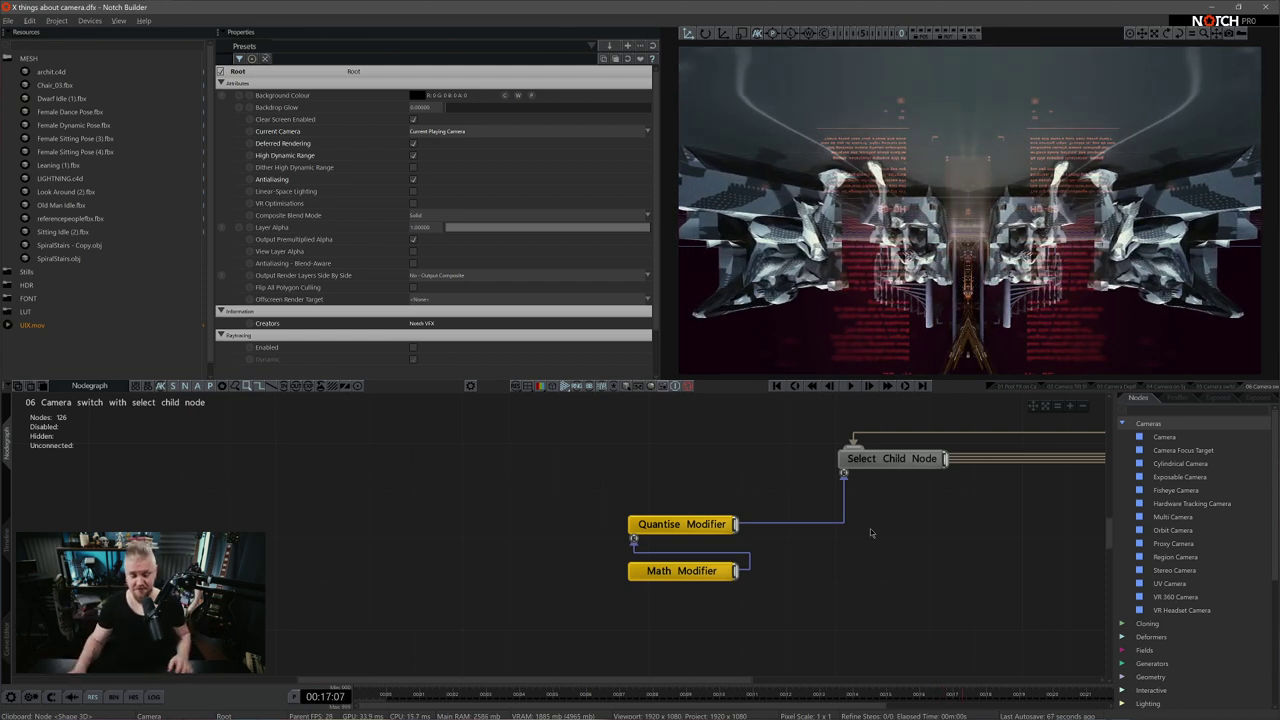
pyautogui.press('space')
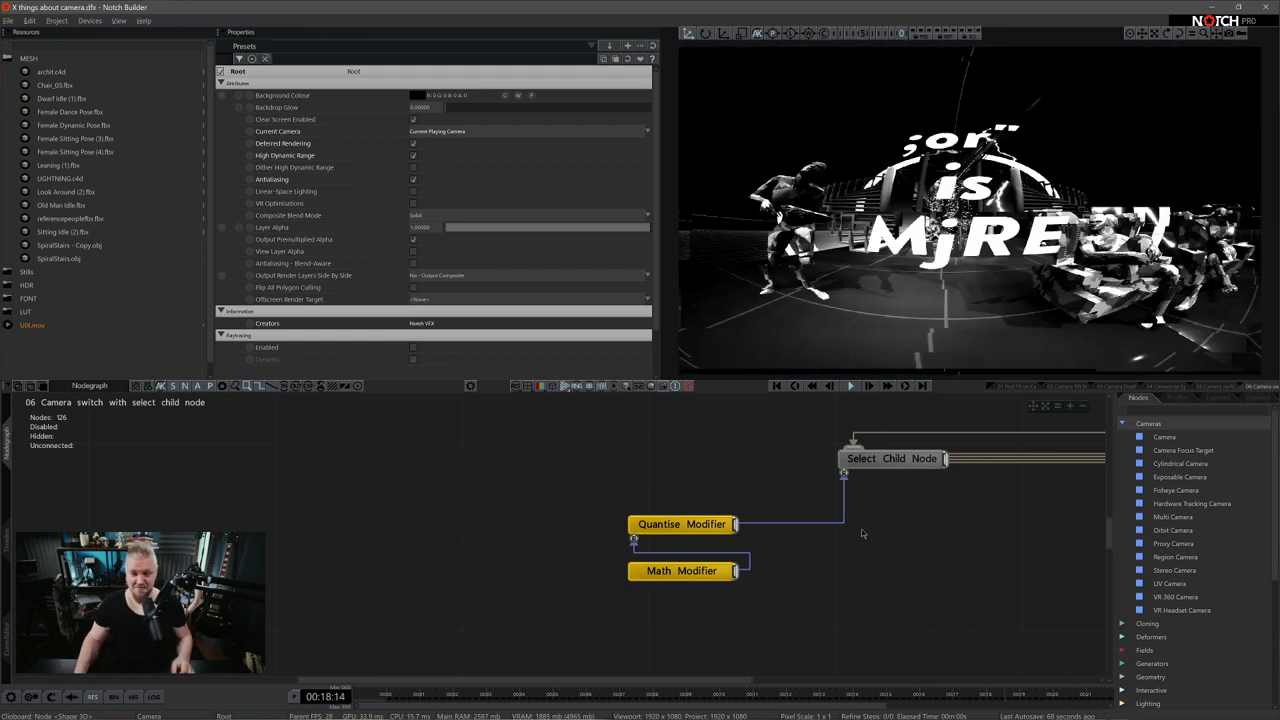
pyautogui.scroll(-5, 826, 543)
pyautogui.moveTo(826, 543); pyautogui.dragTo(638, 530, button='middle')
pyautogui.scroll(-3, 637, 532)
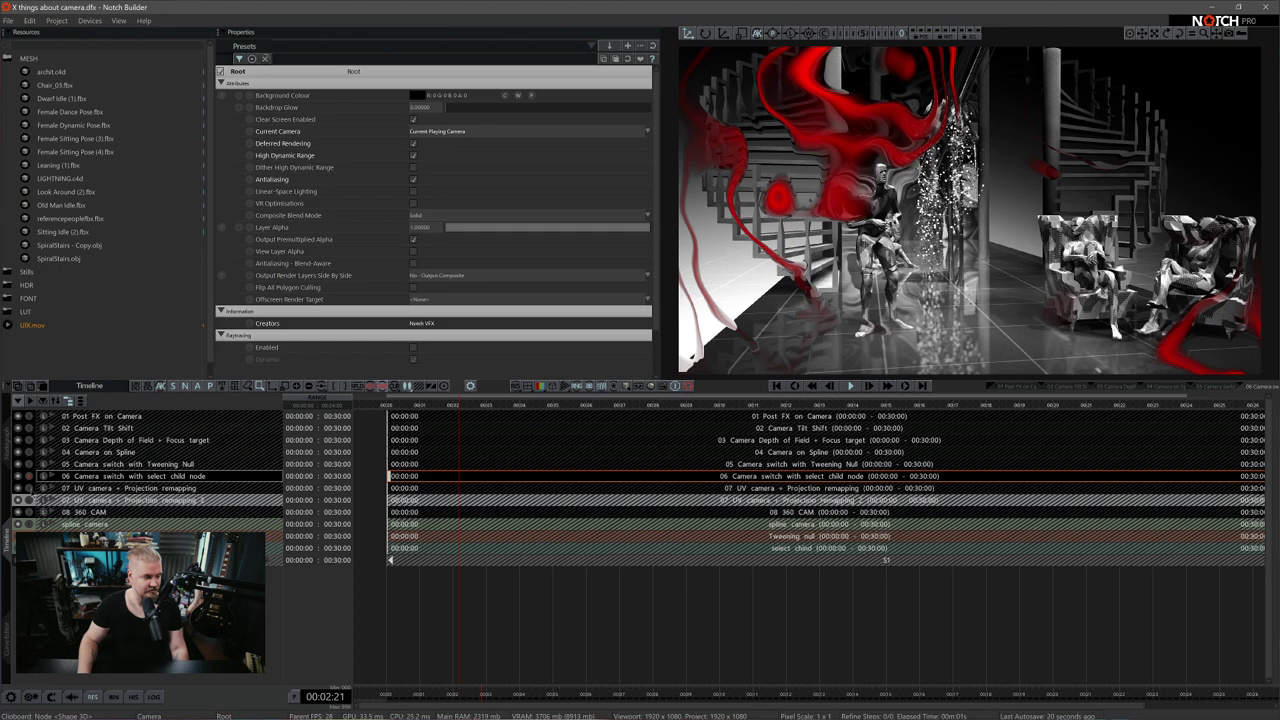
# Compare the two "07 UV camera + Projection remapping" layers and open the first one's node graph at the UV Camera
pyautogui.click(29, 488)
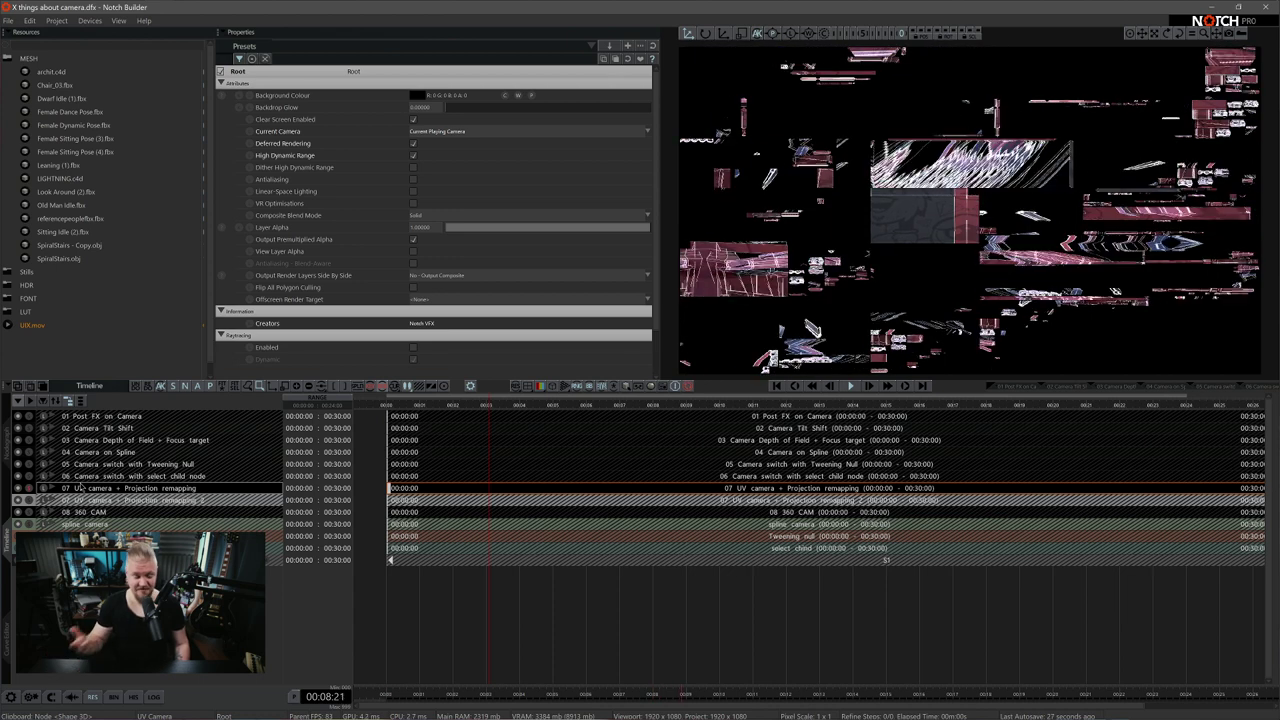
pyautogui.click(29, 500)
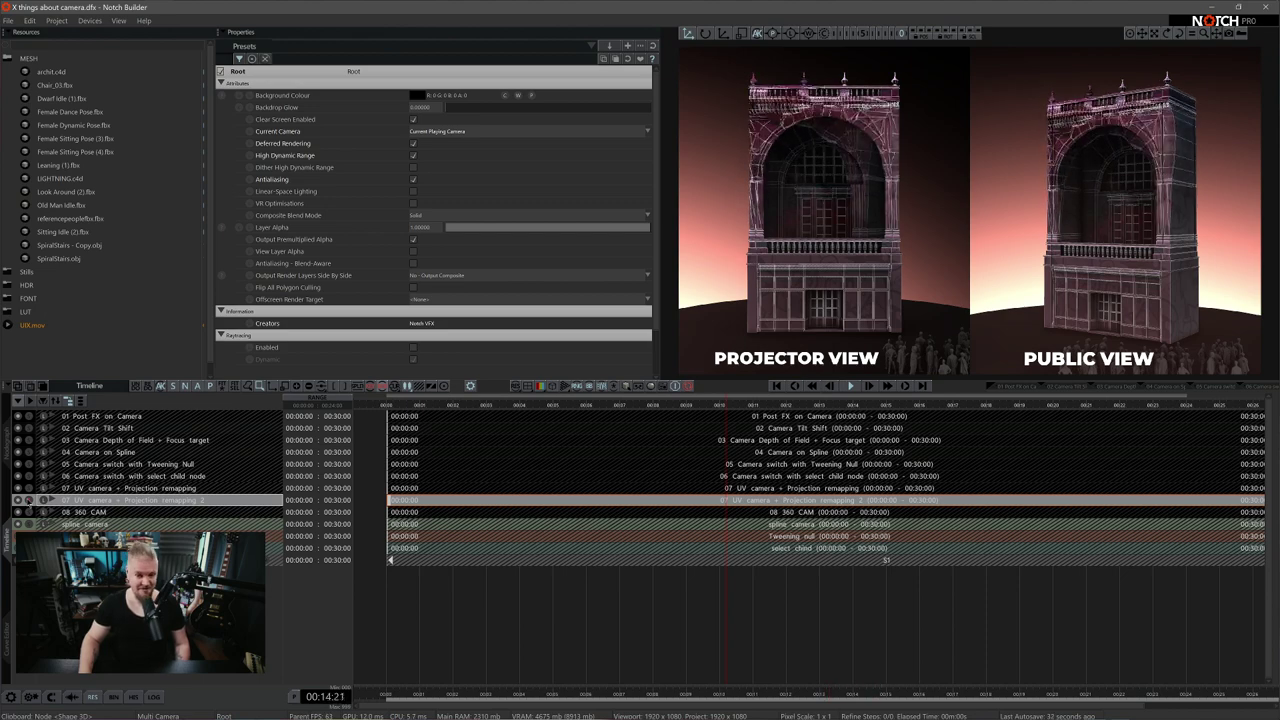
pyautogui.click(90, 488)
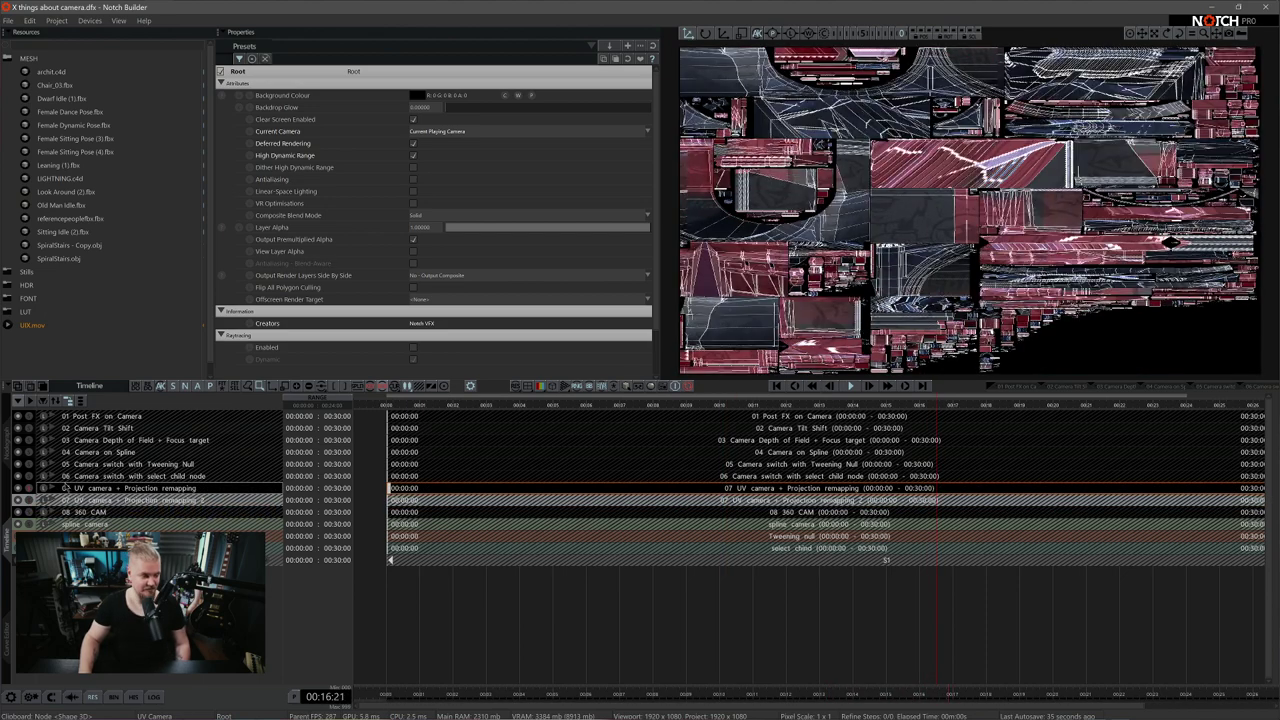
pyautogui.click(7, 443)
pyautogui.moveTo(691, 568); pyautogui.dragTo(647, 623, button='middle')
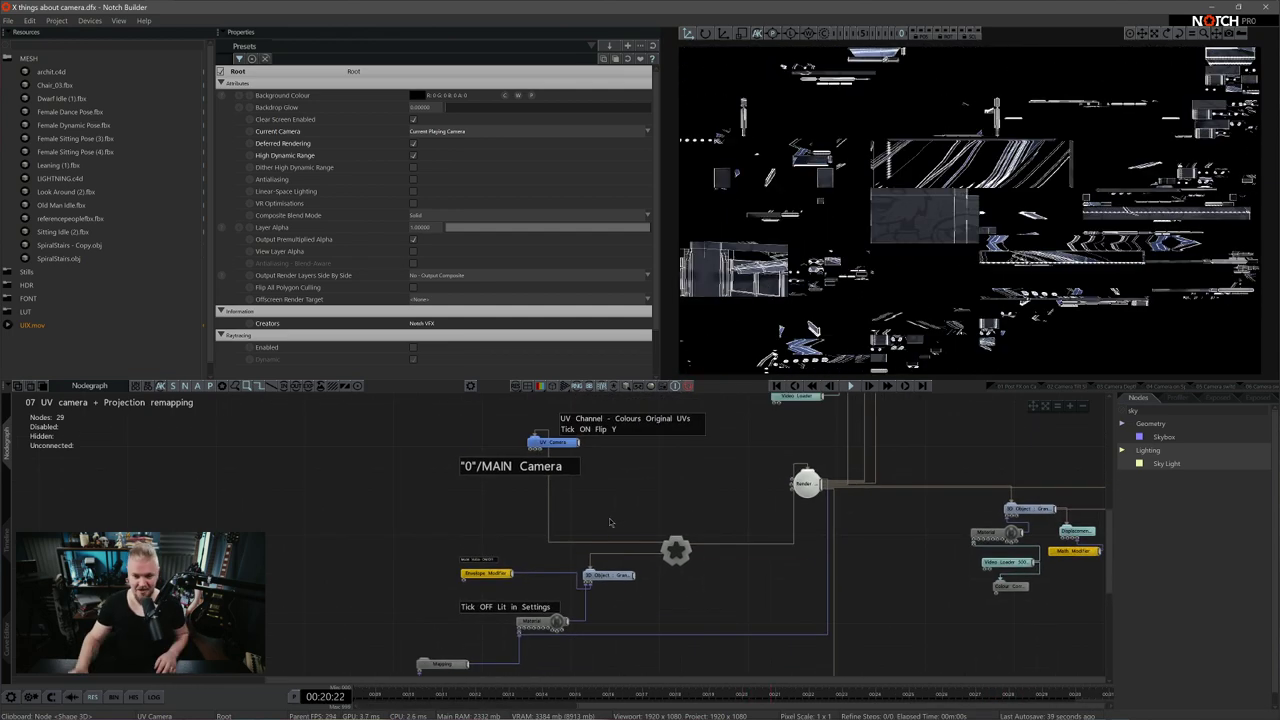
# Review the archit.c4d 3D Object and the UV Camera attributes, and play the scene in the orbit view
pyautogui.click(614, 577)
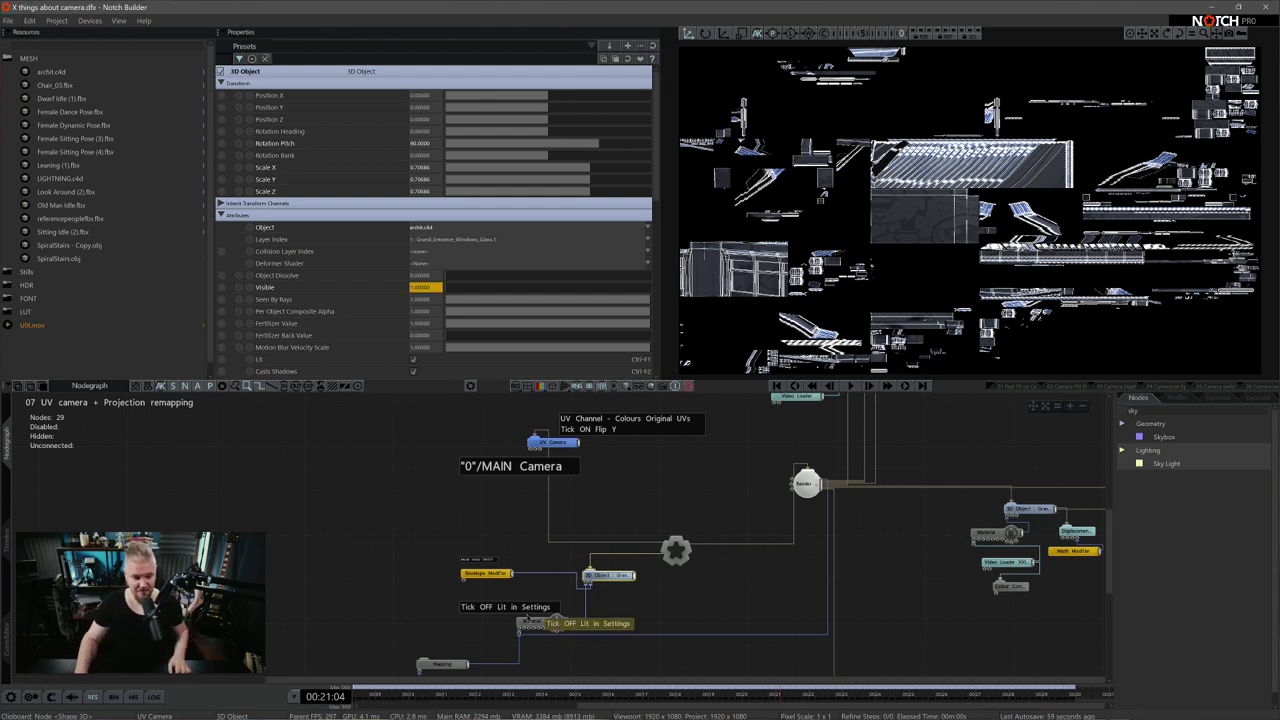
pyautogui.click(548, 443)
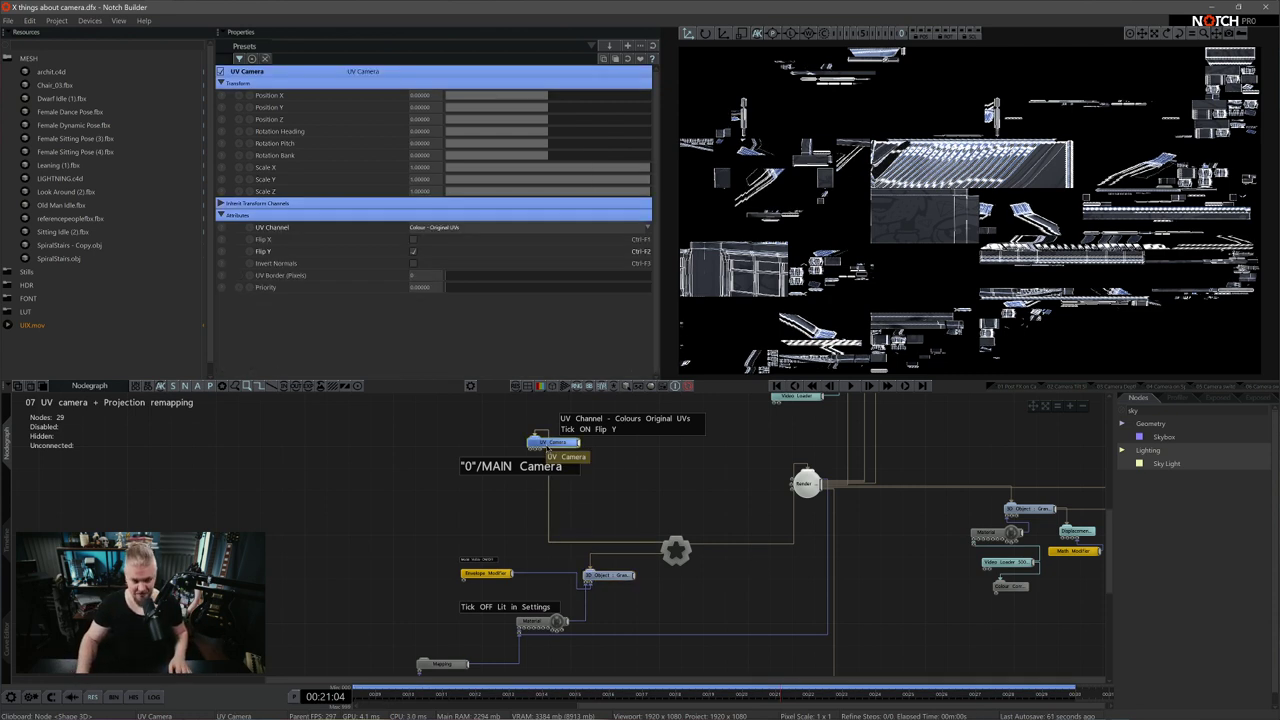
pyautogui.press('5')
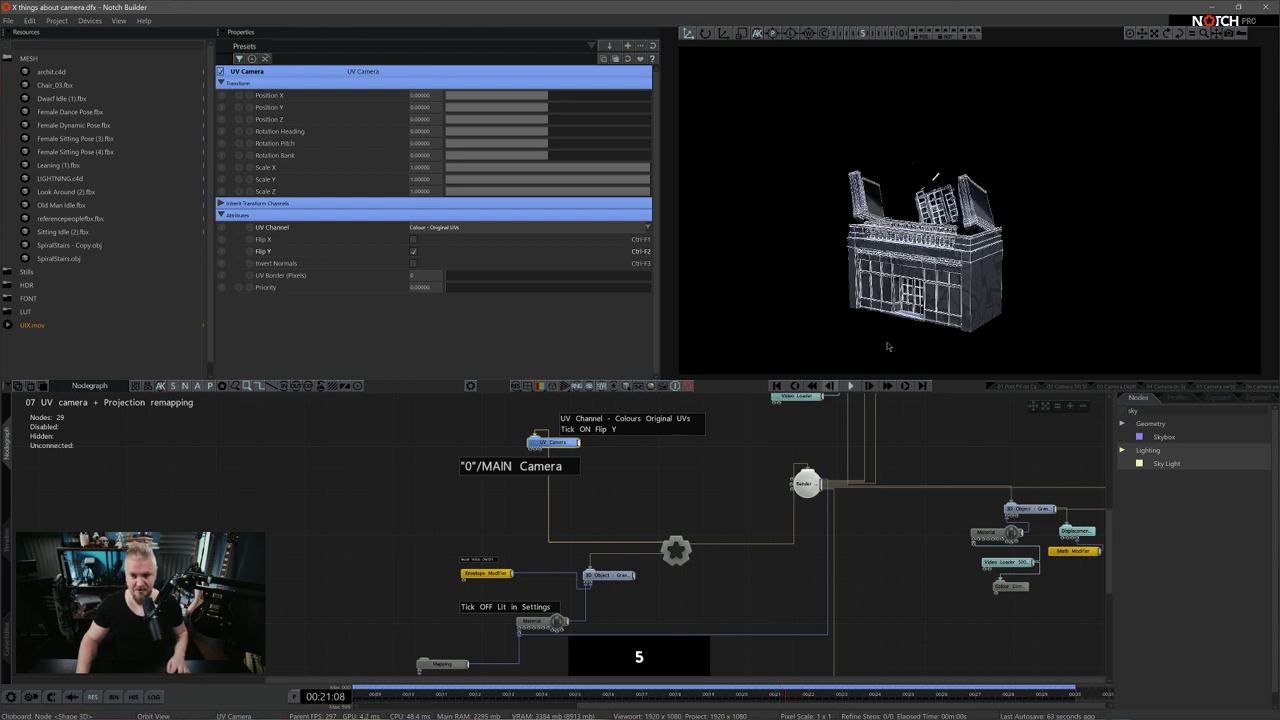
pyautogui.press('space')
# Examine the archit.c4d 3D Object's material chain and the Mapping node's Perspective settings
pyautogui.moveTo(686, 591); pyautogui.dragTo(700, 552, button='middle')
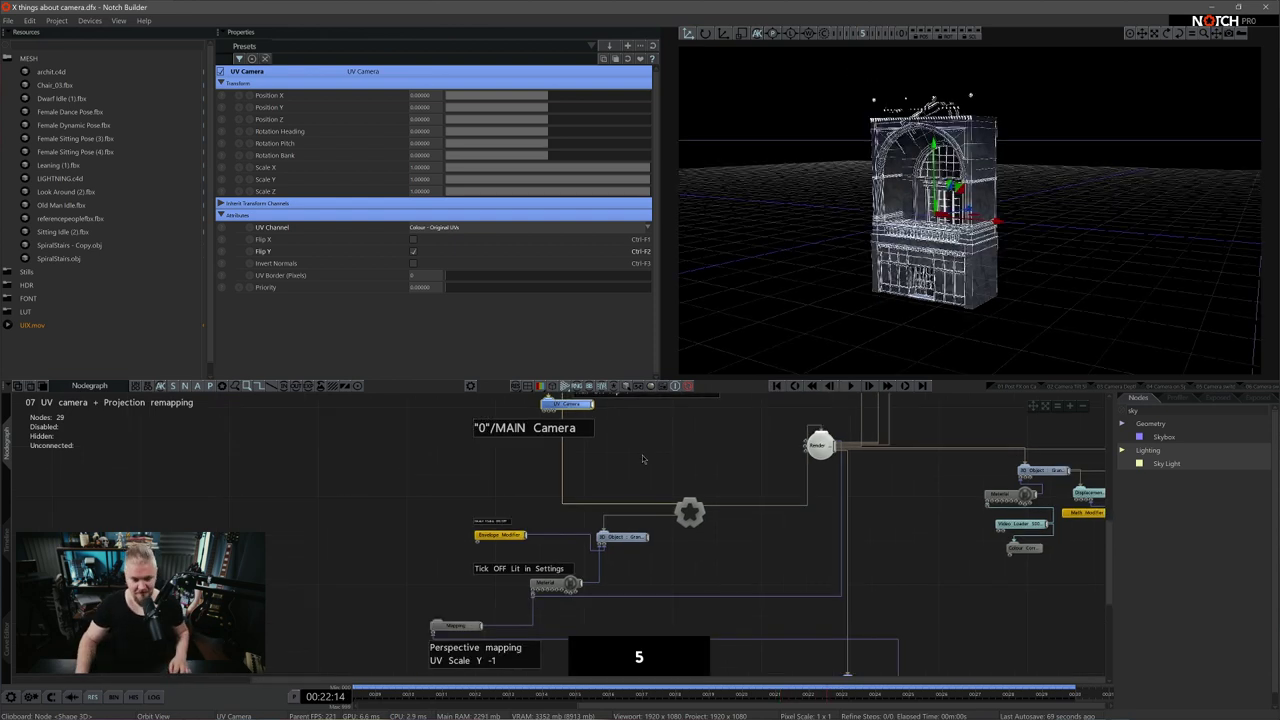
pyautogui.moveTo(645, 458); pyautogui.dragTo(653, 480, button='middle')
pyautogui.click(612, 558)
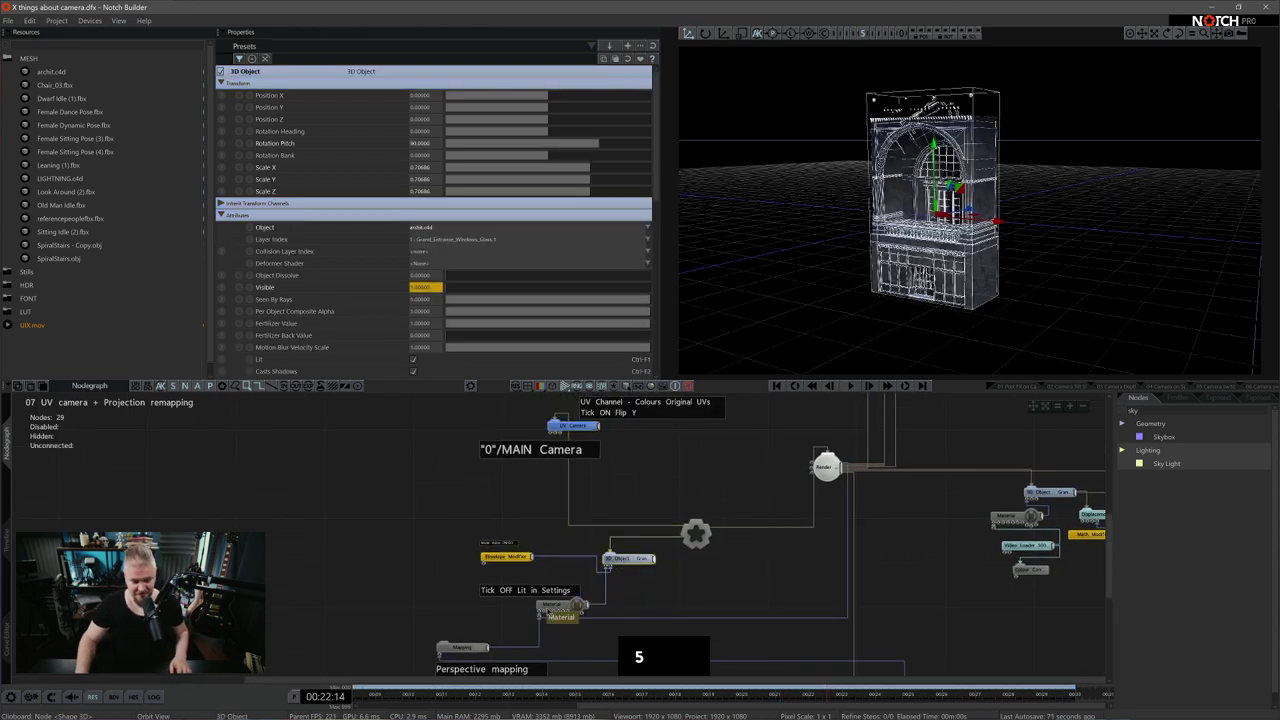
pyautogui.moveTo(672, 608); pyautogui.dragTo(652, 564, button='middle')
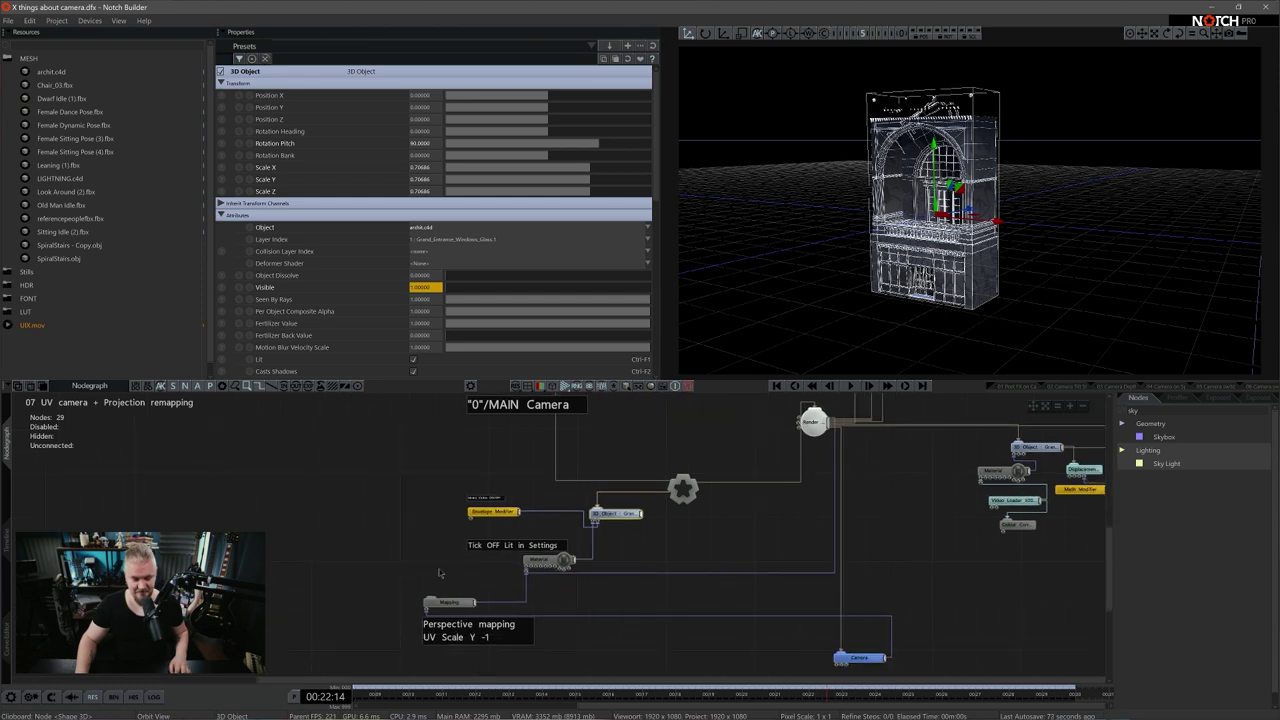
pyautogui.click(448, 602)
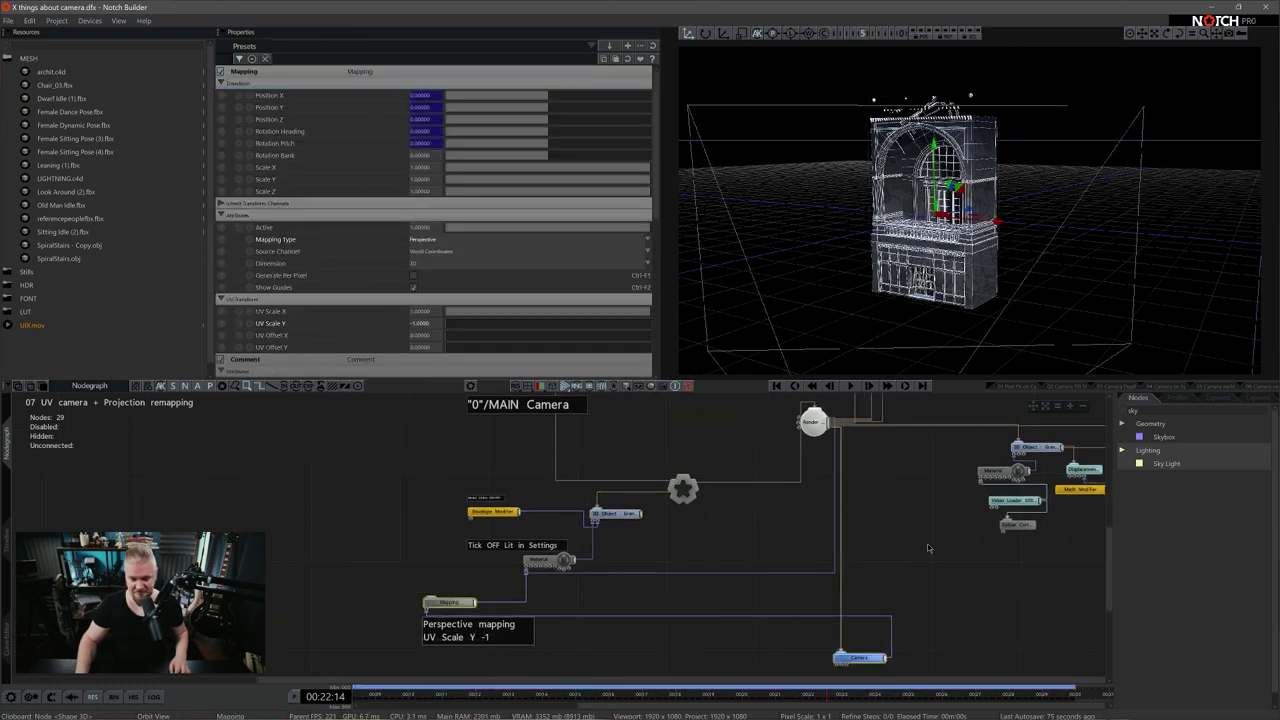
# Disconnect the Material node from the archit.c4d 3D Object in the "07 UV camera + Projection remapping" node graph
pyautogui.moveTo(780, 447); pyautogui.dragTo(729, 511, button='middle')
pyautogui.moveTo(705, 461); pyautogui.dragTo(1026, 610)
pyautogui.moveTo(862, 621); pyautogui.dragTo(880, 579, button='middle')
pyautogui.click(688, 608)
pyautogui.moveTo(675, 607); pyautogui.dragTo(686, 582, button='middle')
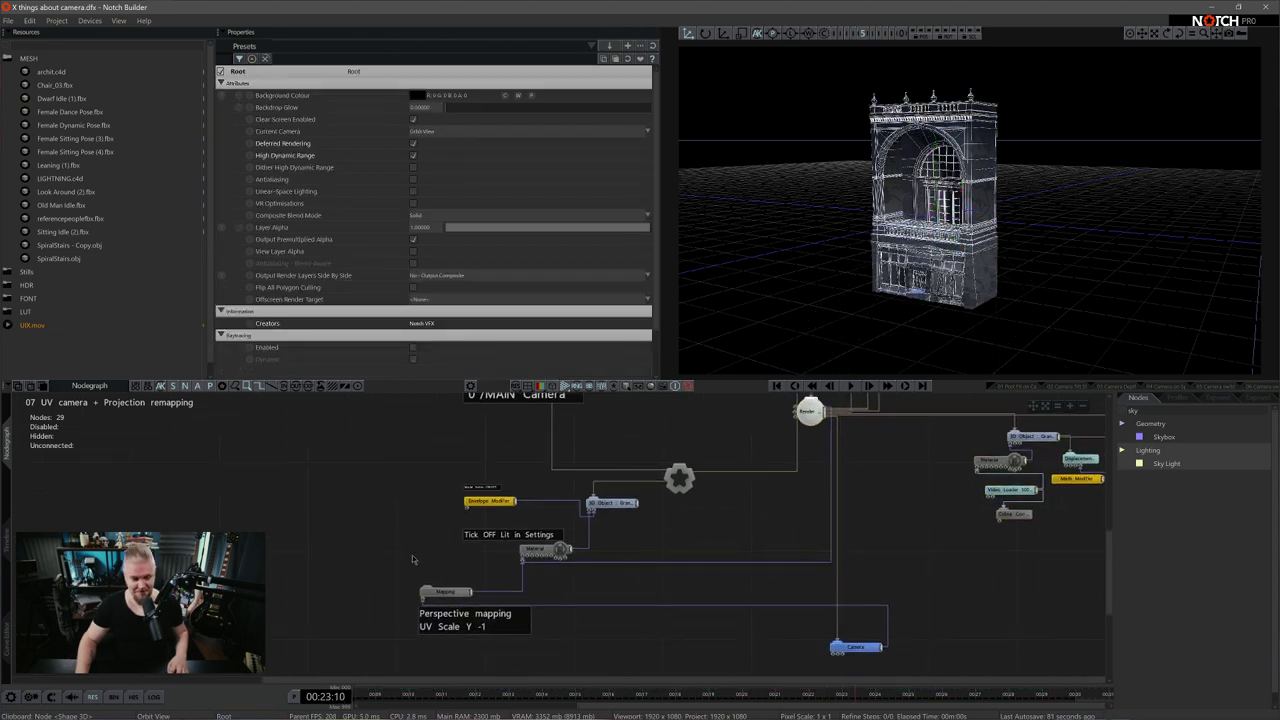
pyautogui.rightClick(587, 543)
# Add a Sky Light node and connect it to the Root to light the unlit building model
pyautogui.scroll(2, 614, 537)
pyautogui.moveTo(673, 527); pyautogui.dragTo(661, 572, button='middle')
pyautogui.click(1164, 411)
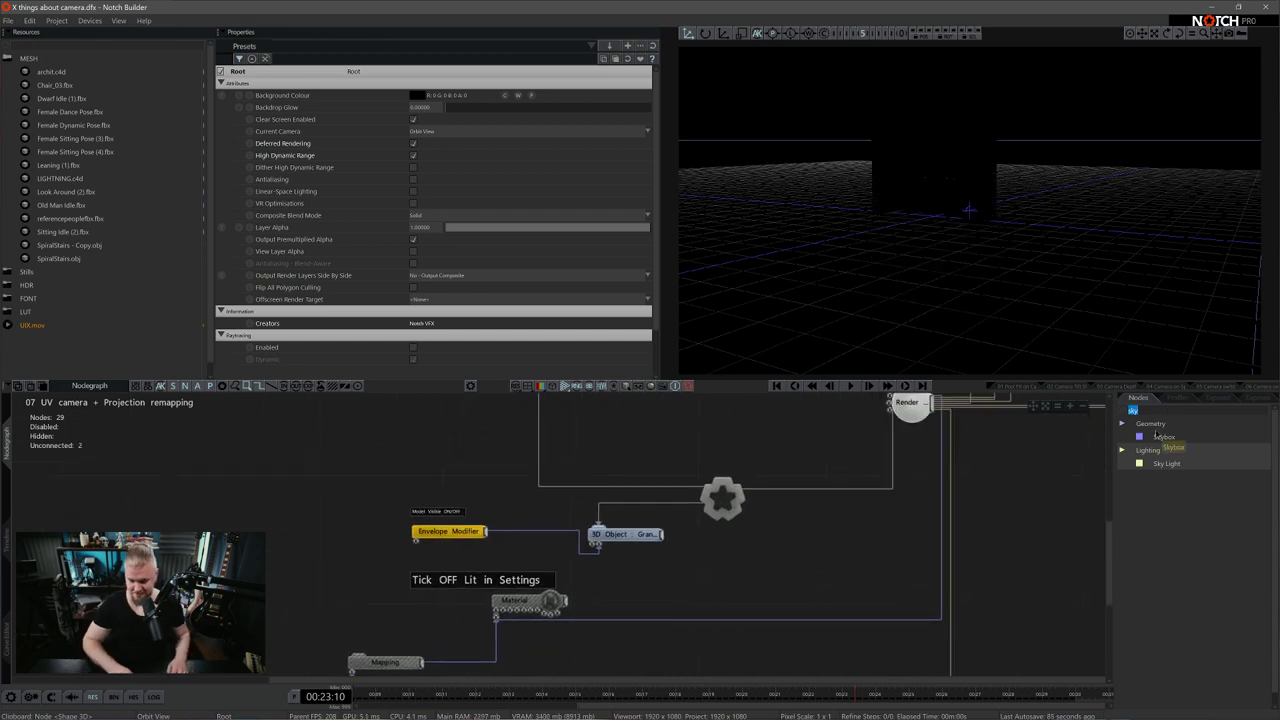
pyautogui.moveTo(1185, 450); pyautogui.dragTo(755, 540)
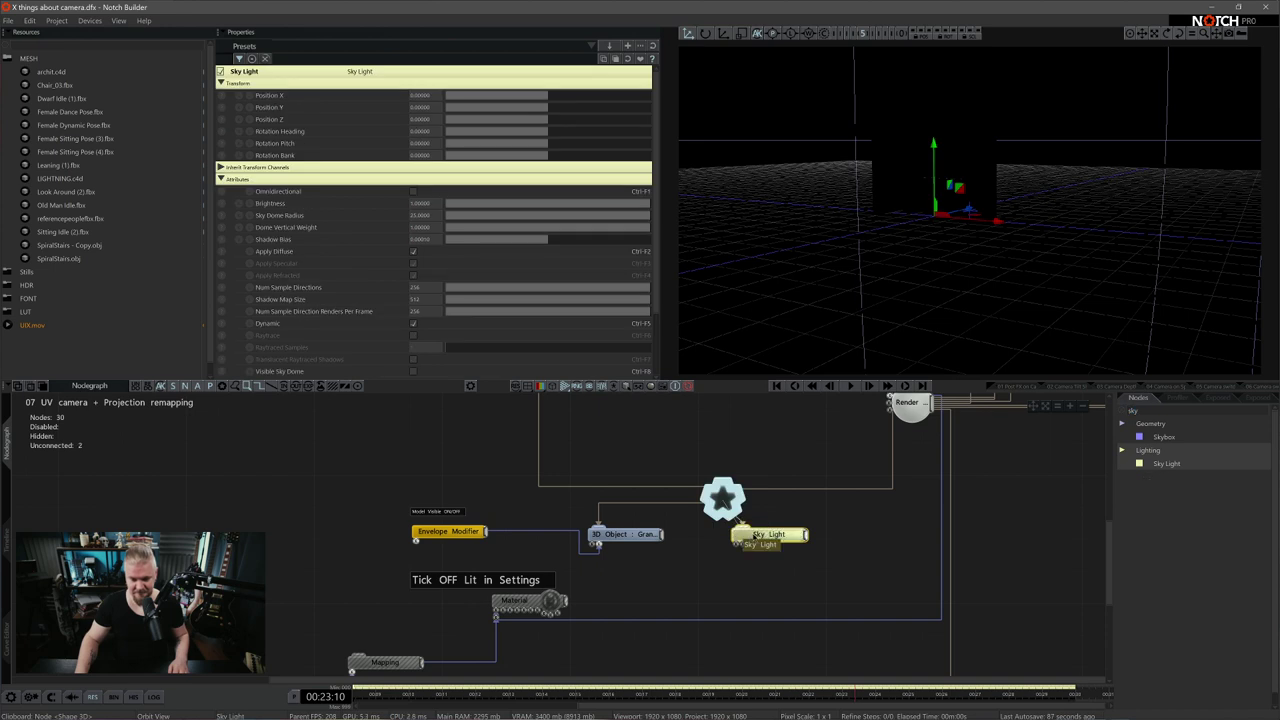
pyautogui.moveTo(771, 506); pyautogui.dragTo(781, 534, button='middle')
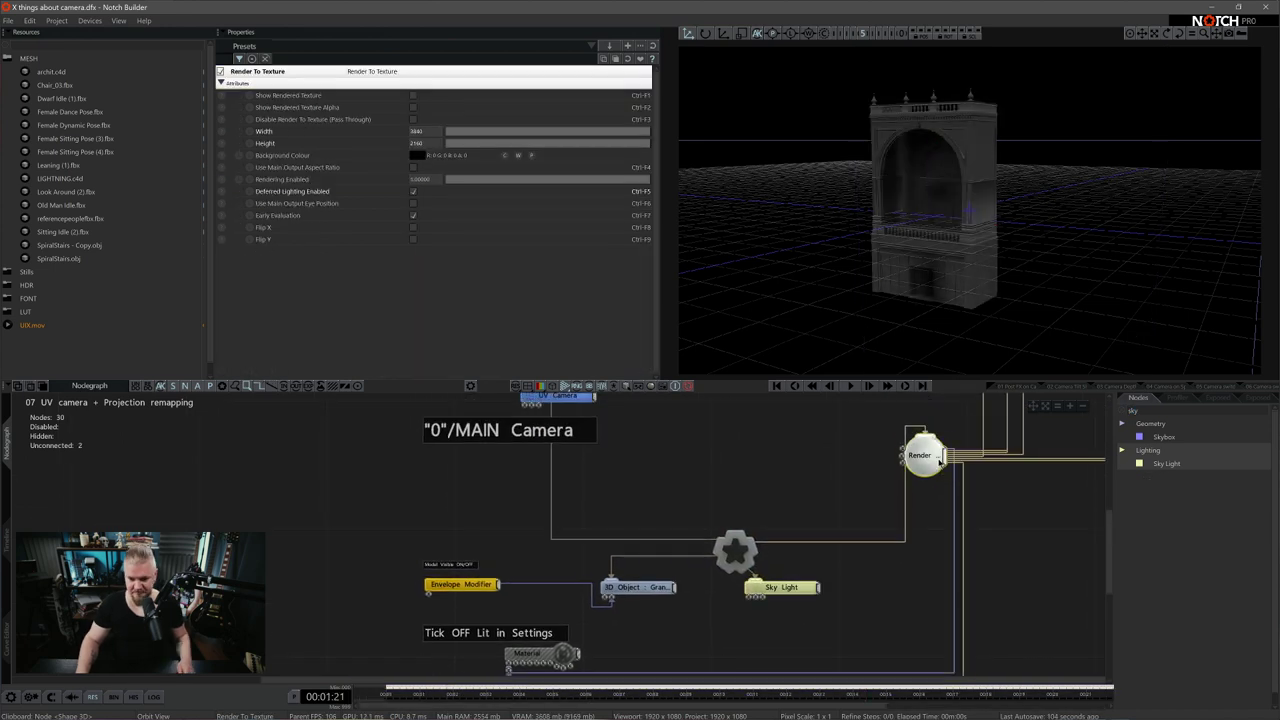
# Disable the Render To Texture node and view the sky-lit model through the UV Camera
pyautogui.hotkey('ctrl', '1')
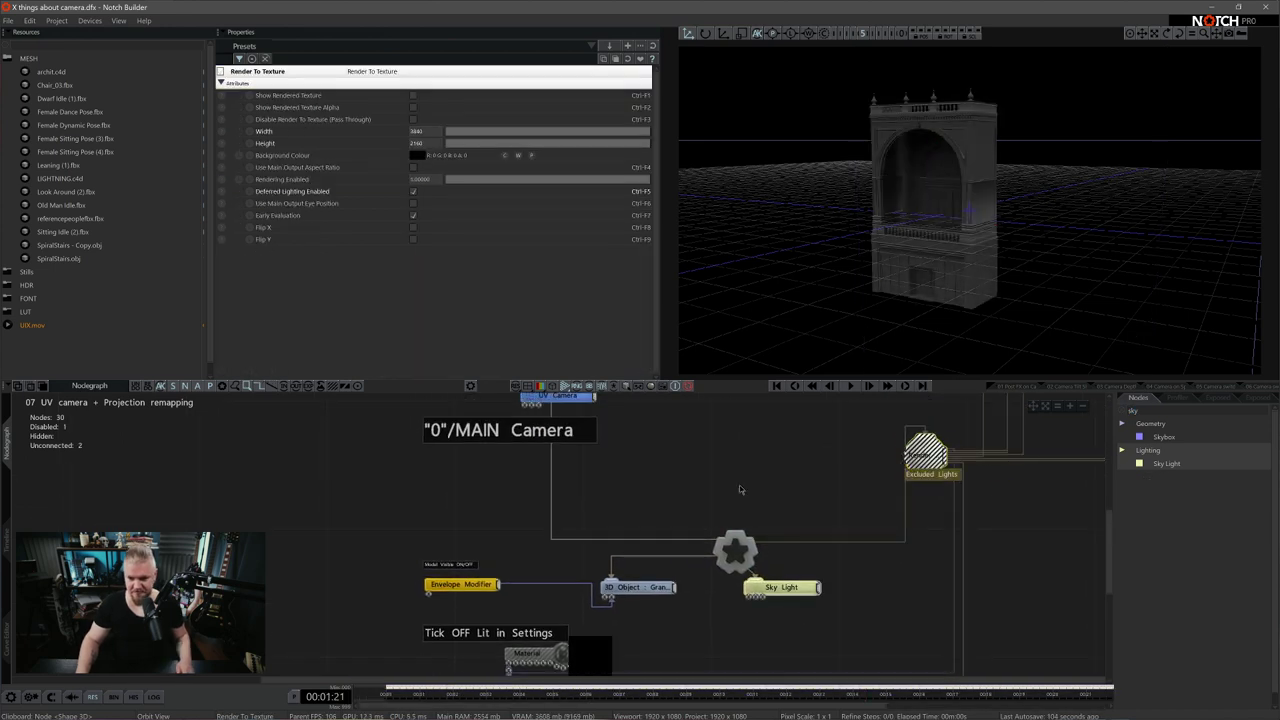
pyautogui.click(745, 500)
pyautogui.click(769, 589)
pyautogui.press('0')
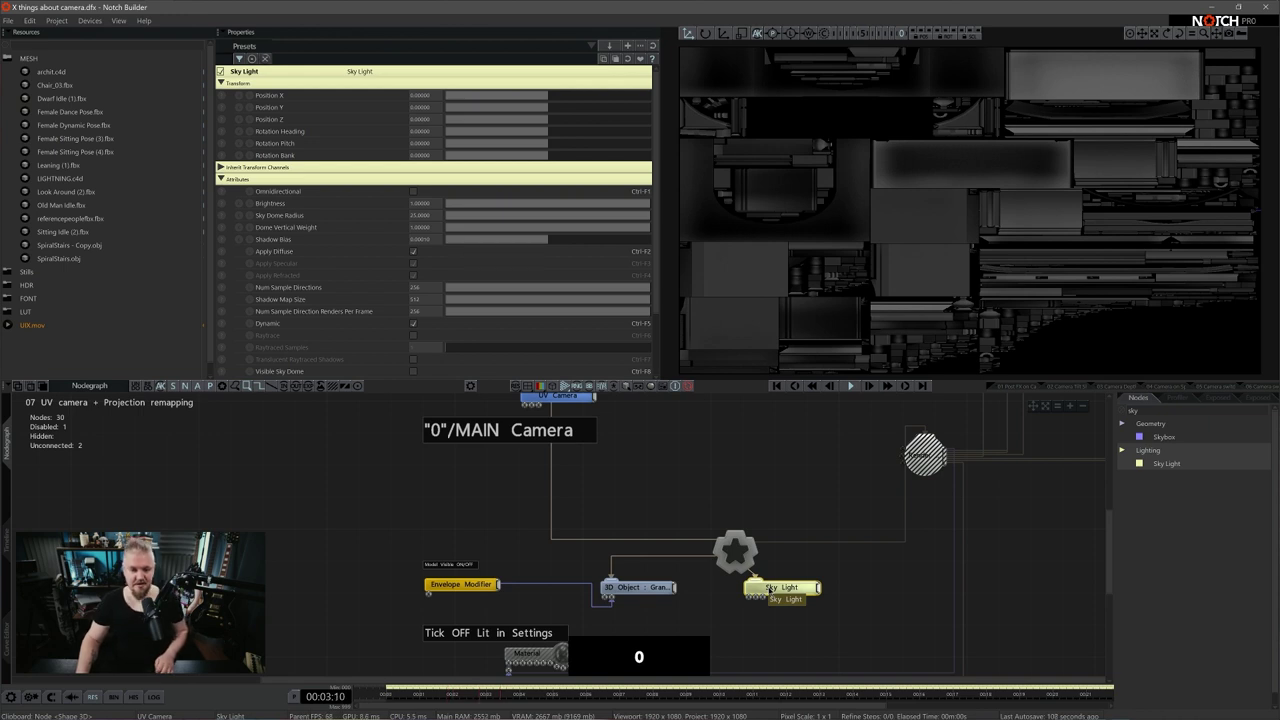
# Review the UV Camera and archit.c4d 3D Object attributes, comparing the shaded model in the orbit view with its UV layout
pyautogui.moveTo(579, 402); pyautogui.dragTo(581, 428, button='middle')
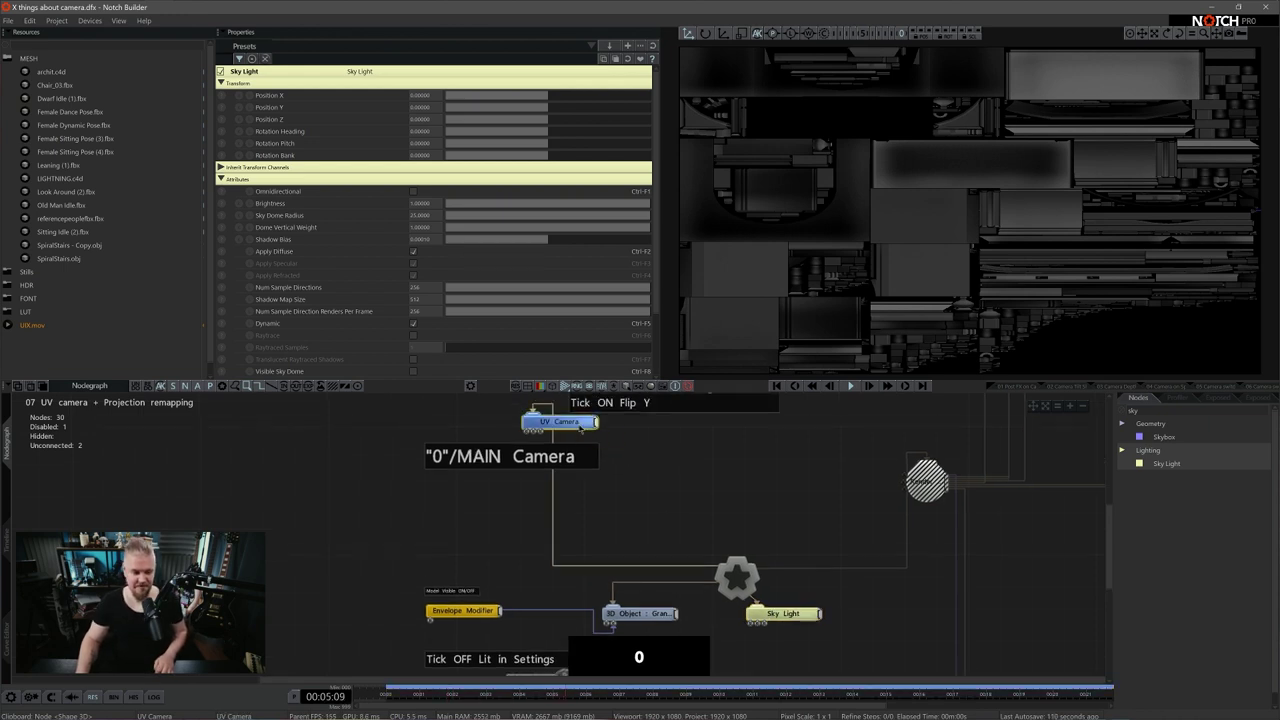
pyautogui.click(575, 422)
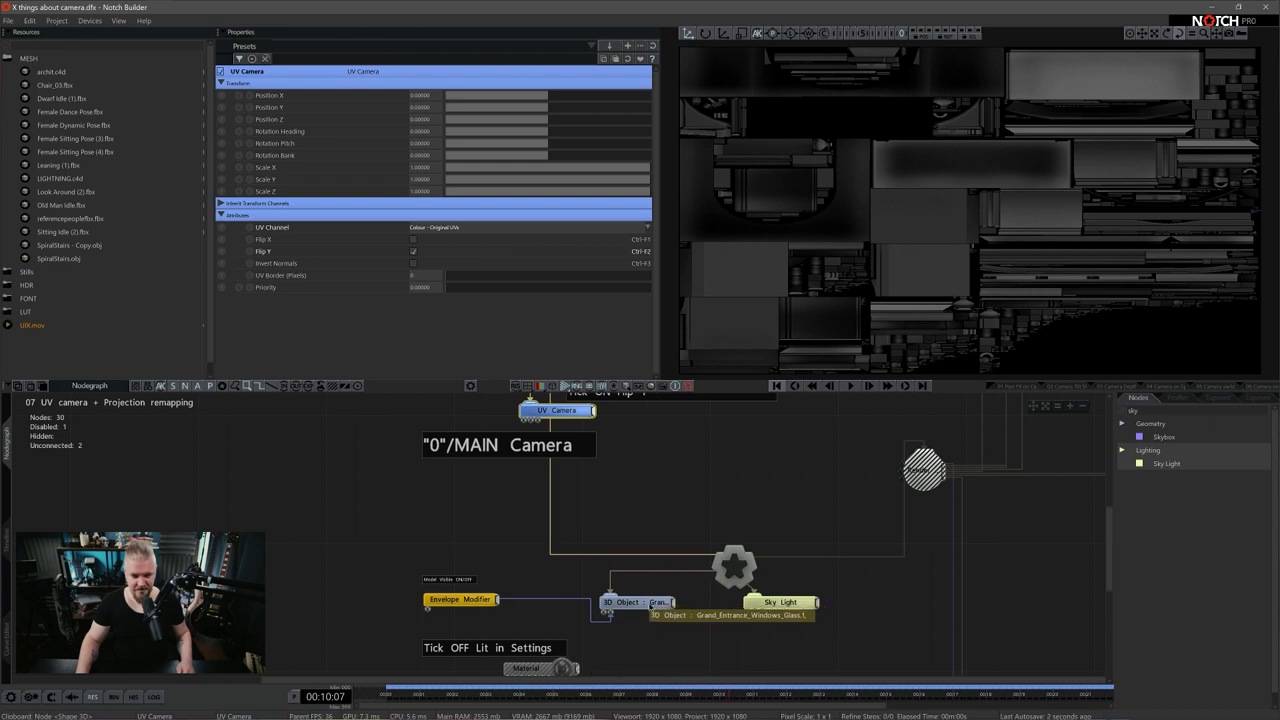
pyautogui.click(640, 603)
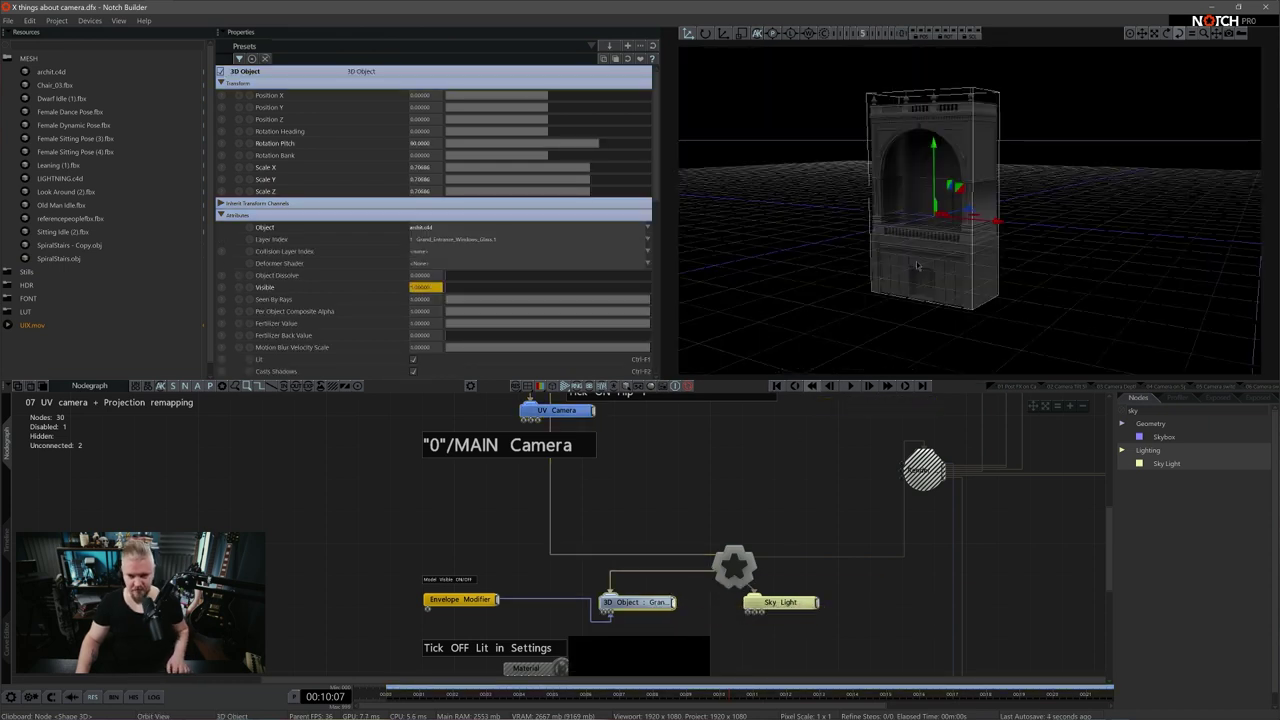
pyautogui.scroll(4, 917, 265)
pyautogui.moveTo(982, 110); pyautogui.dragTo(967, 131, button='right')
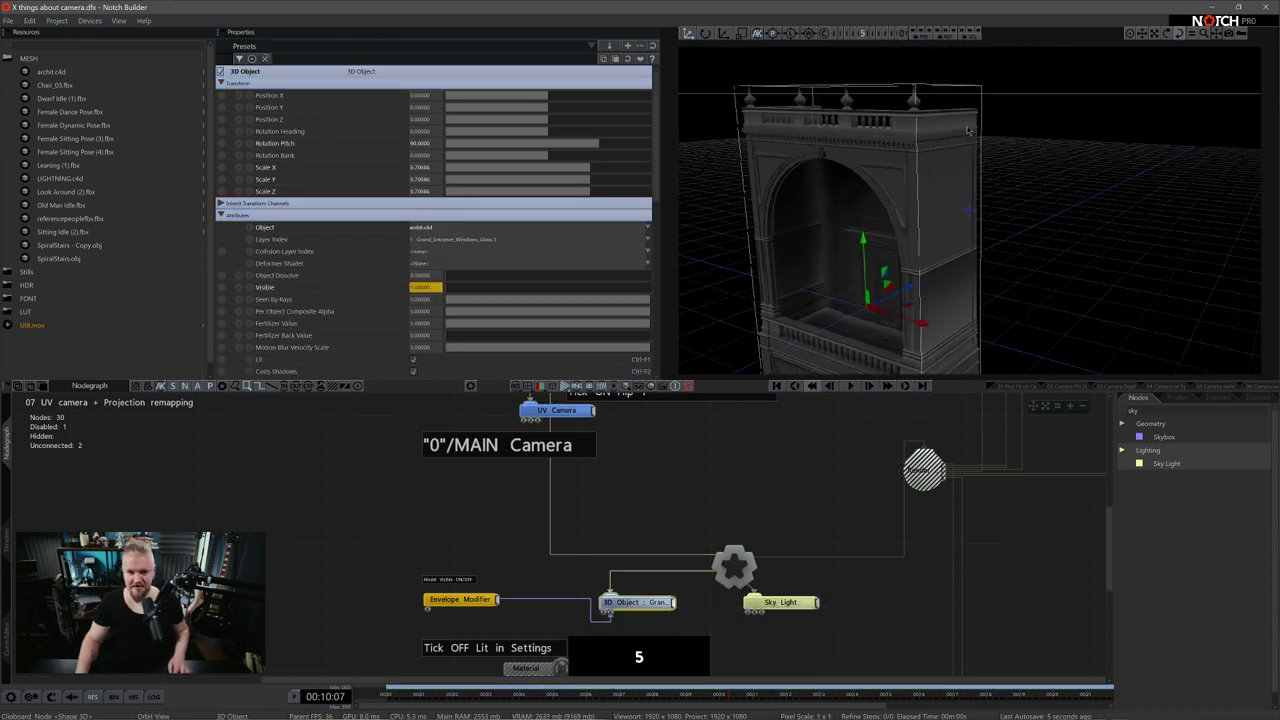
pyautogui.moveTo(934, 143); pyautogui.dragTo(916, 255)
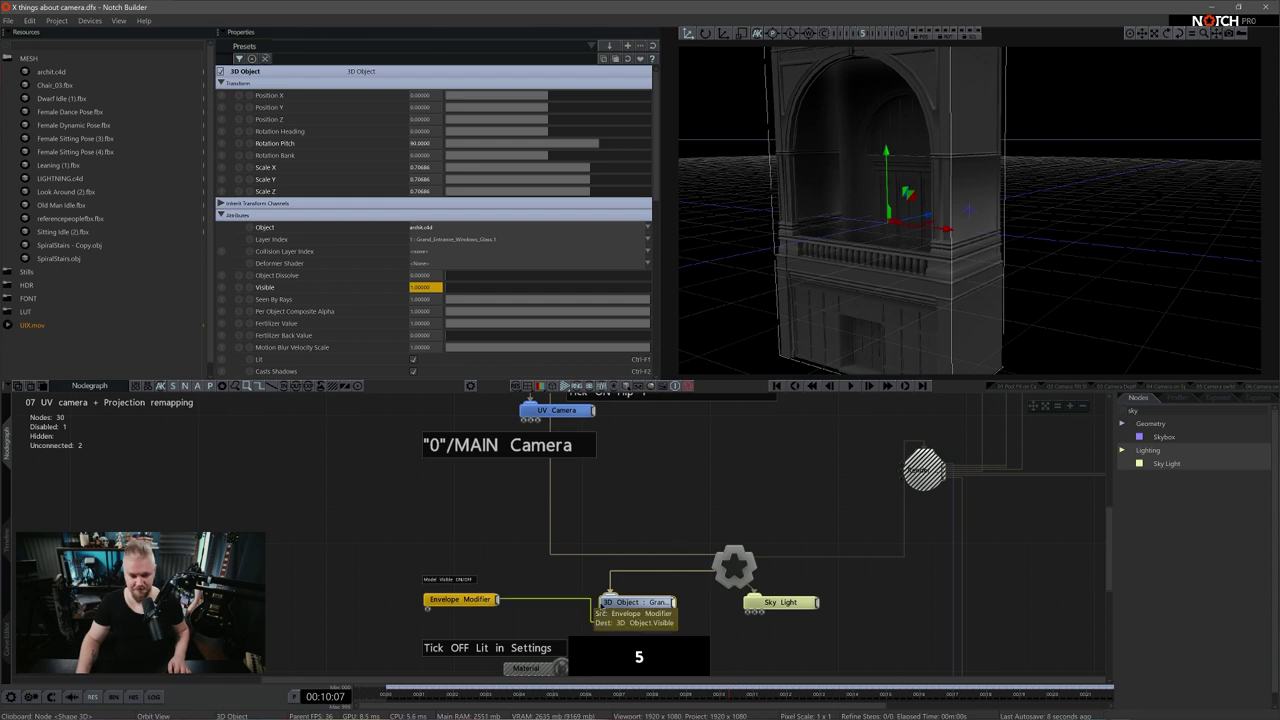
pyautogui.press('0')
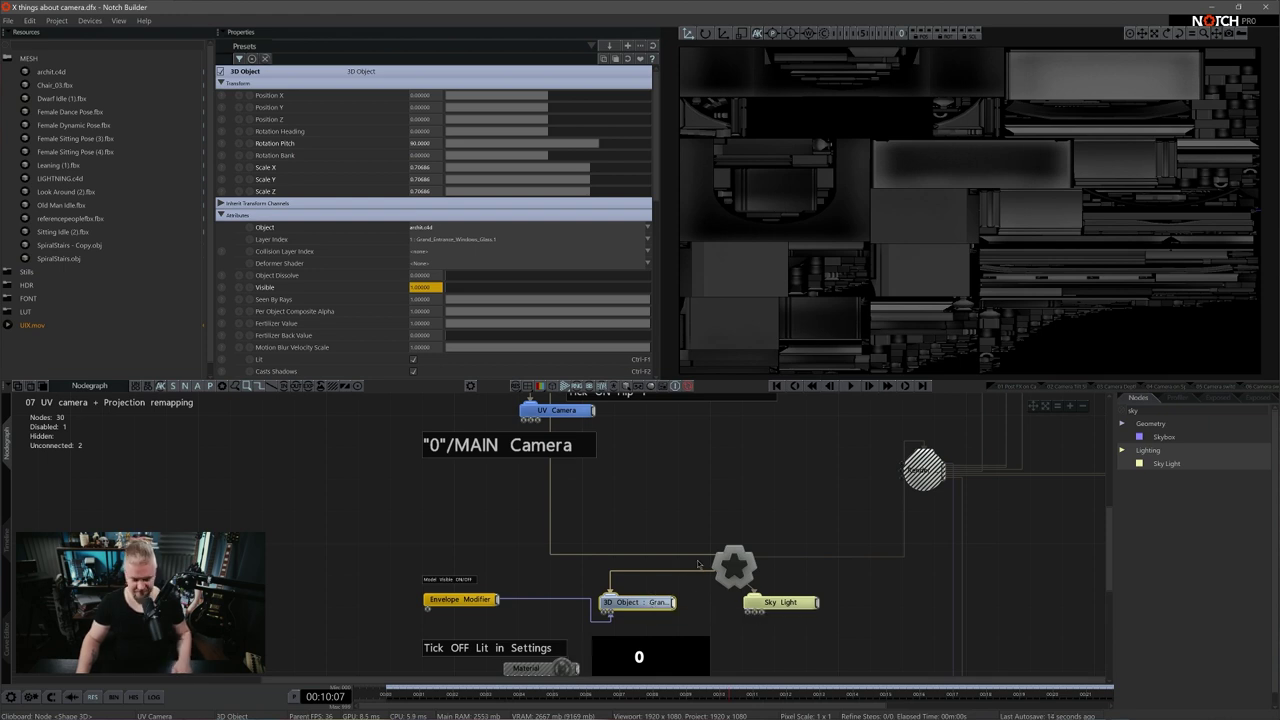
# Search the node list for "light" and add a Light node connected to the Root
pyautogui.click(773, 494)
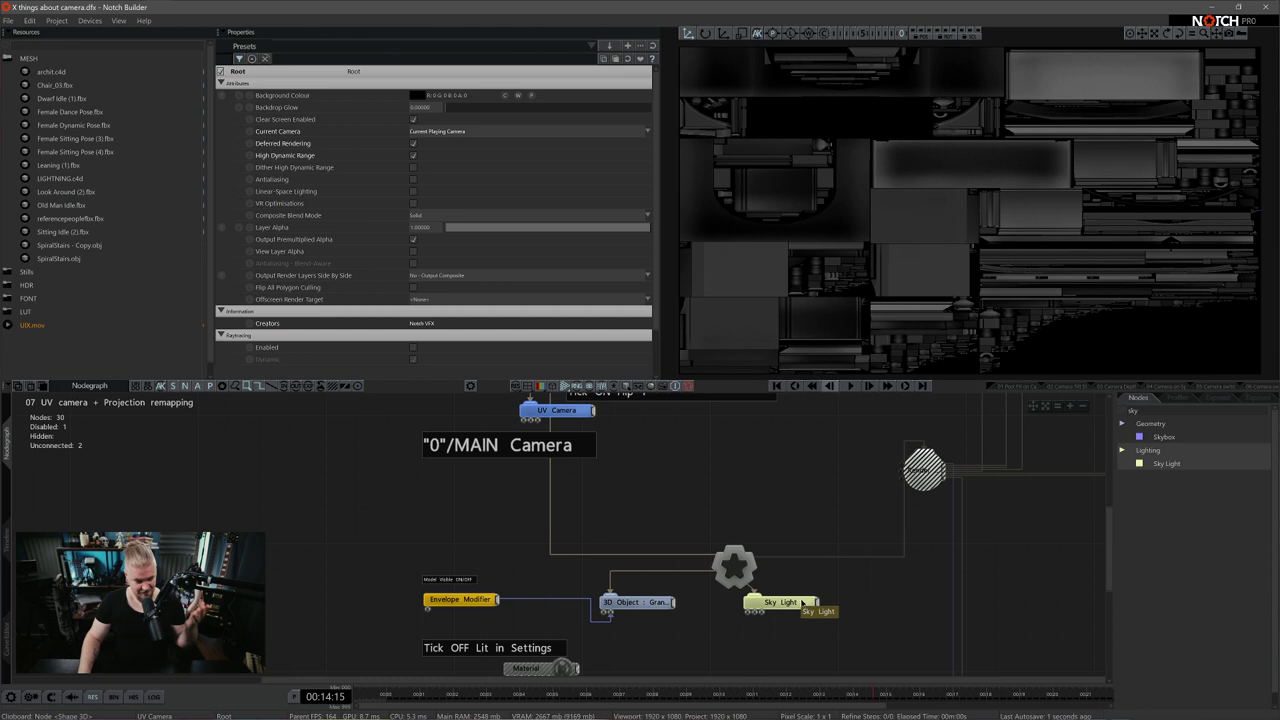
pyautogui.press('BackSpace')
pyautogui.press('BackSpace')
pyautogui.press('BackSpace')
pyautogui.write('l')
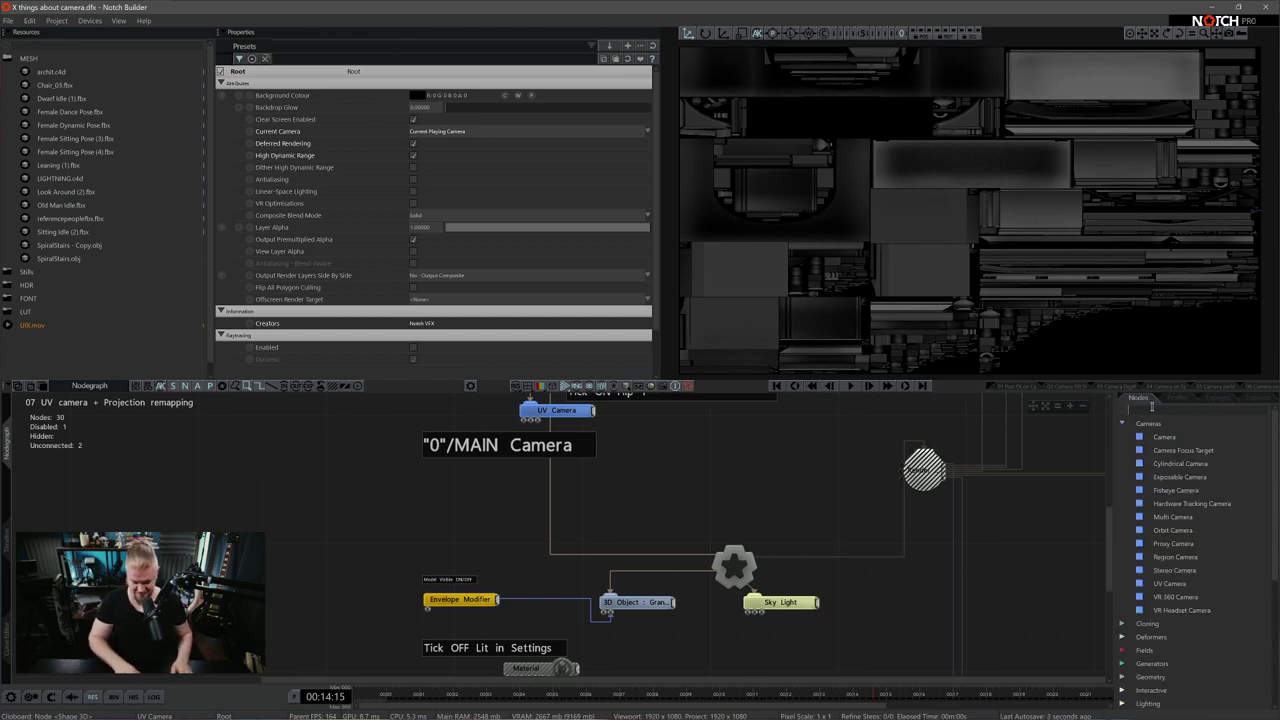
pyautogui.write('ight')
pyautogui.moveTo(1160, 543); pyautogui.dragTo(780, 530)
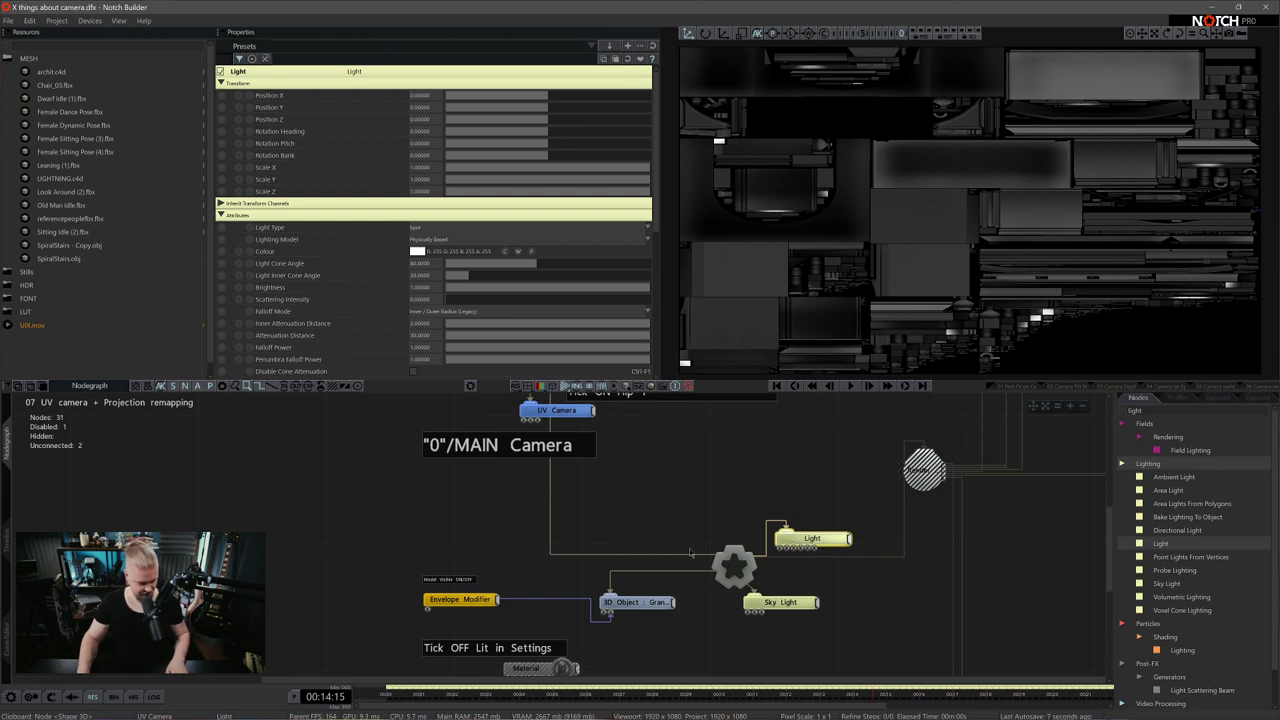
# In the orbit view, place the Light in front of the building and aim it at the facade, heading about 27, pitch about -31
pyautogui.press('5')
pyautogui.moveTo(936, 252); pyautogui.dragTo(719, 271)
pyautogui.press('e')
pyautogui.moveTo(746, 261); pyautogui.dragTo(800, 262)
pyautogui.scroll(-3, 842, 261)
pyautogui.press('w')
pyautogui.moveTo(808, 168); pyautogui.dragTo(805, 260)
# Enable Casts Shadows on the Light and view the lit result through the UV Camera
pyautogui.scroll(-3, 527, 308)
pyautogui.scroll(-2, 527, 309)
pyautogui.click(413, 264)
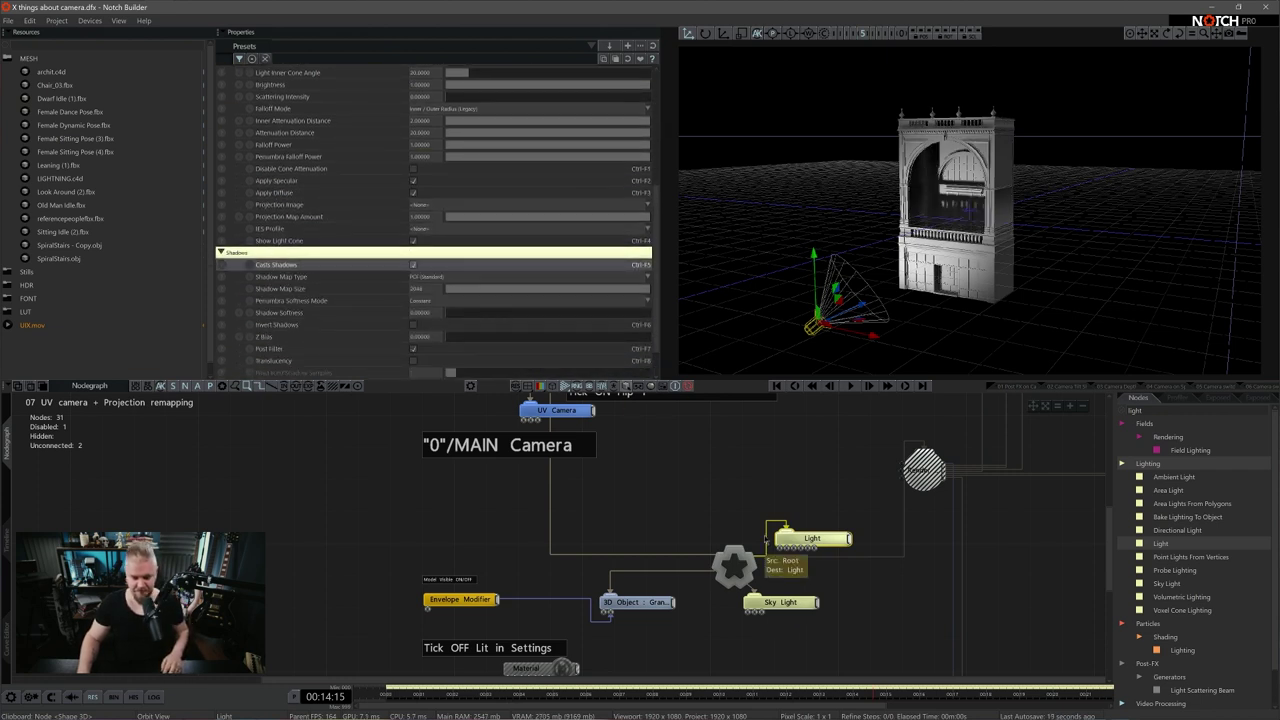
pyautogui.click(778, 483)
pyautogui.press('0')
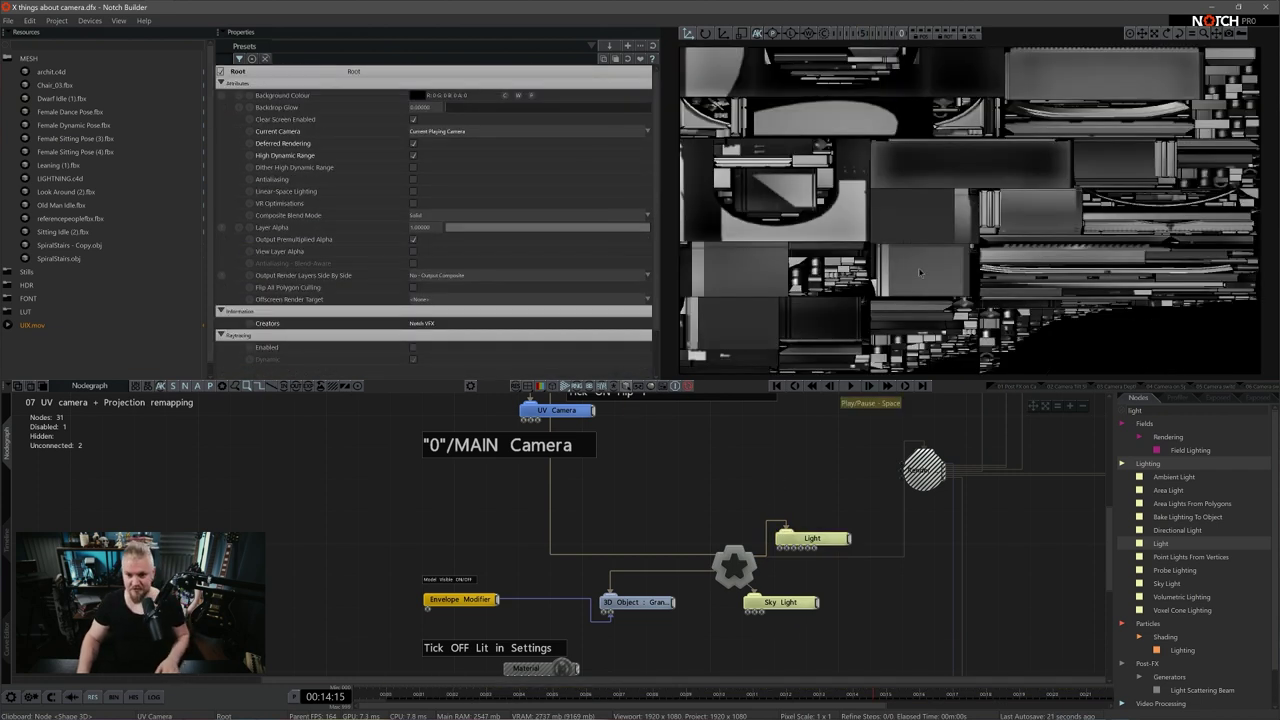
# Set the Light's Position Y to about -0.47, comparing the lighting in the orbit view and the UV Camera view
pyautogui.click(812, 540)
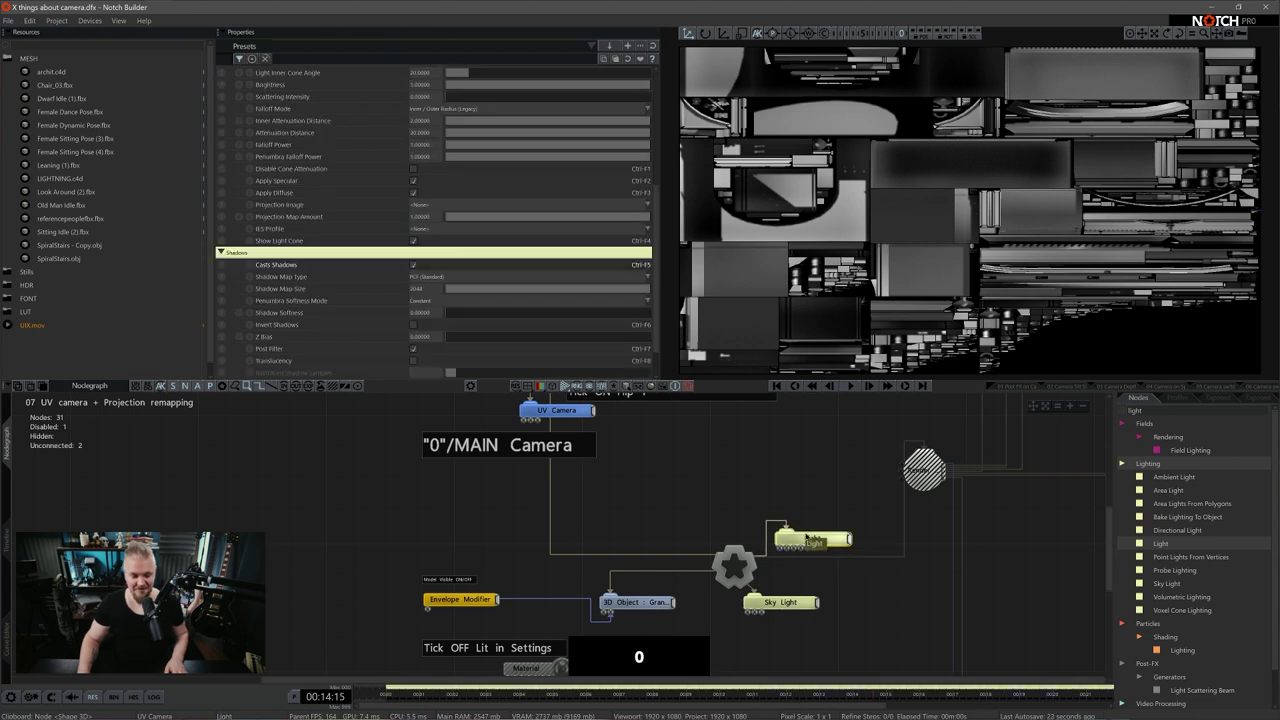
pyautogui.scroll(4, 462, 284)
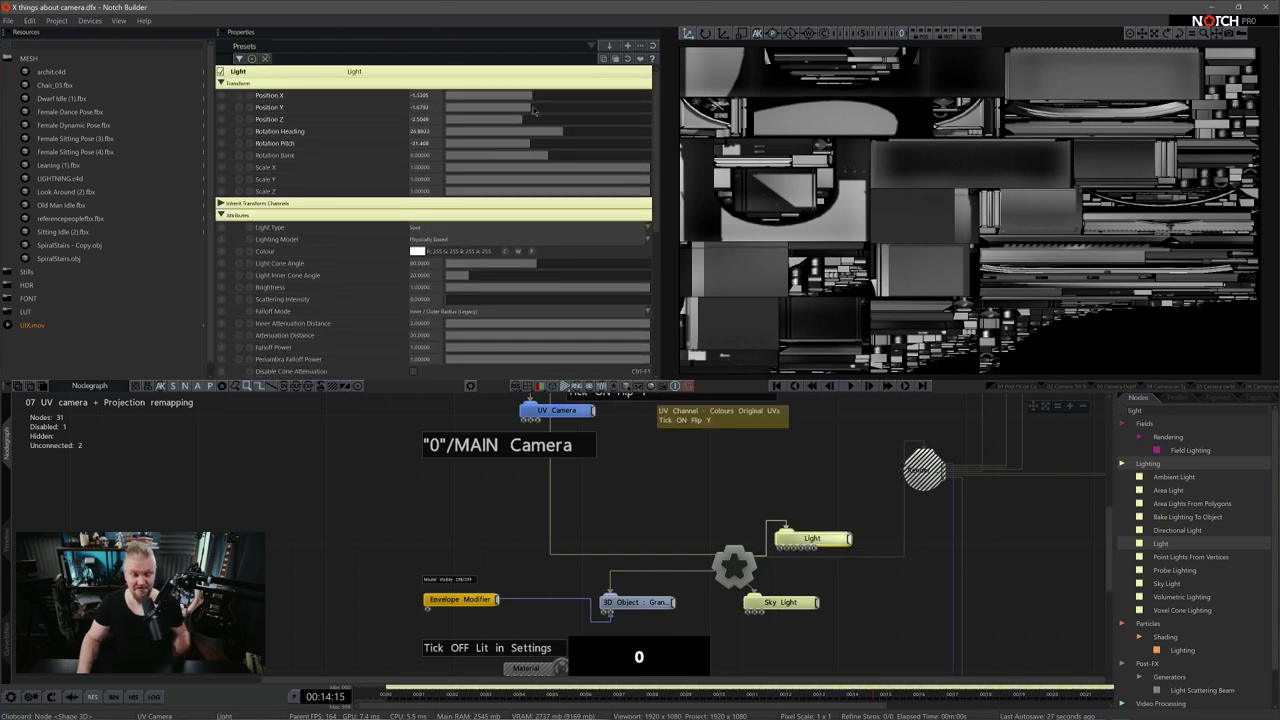
pyautogui.moveTo(534, 108)
pyautogui.mouseDown()
pyautogui.moveTo(513, 115)
pyautogui.moveTo(554, 117)
pyautogui.mouseUp()
pyautogui.press('5')
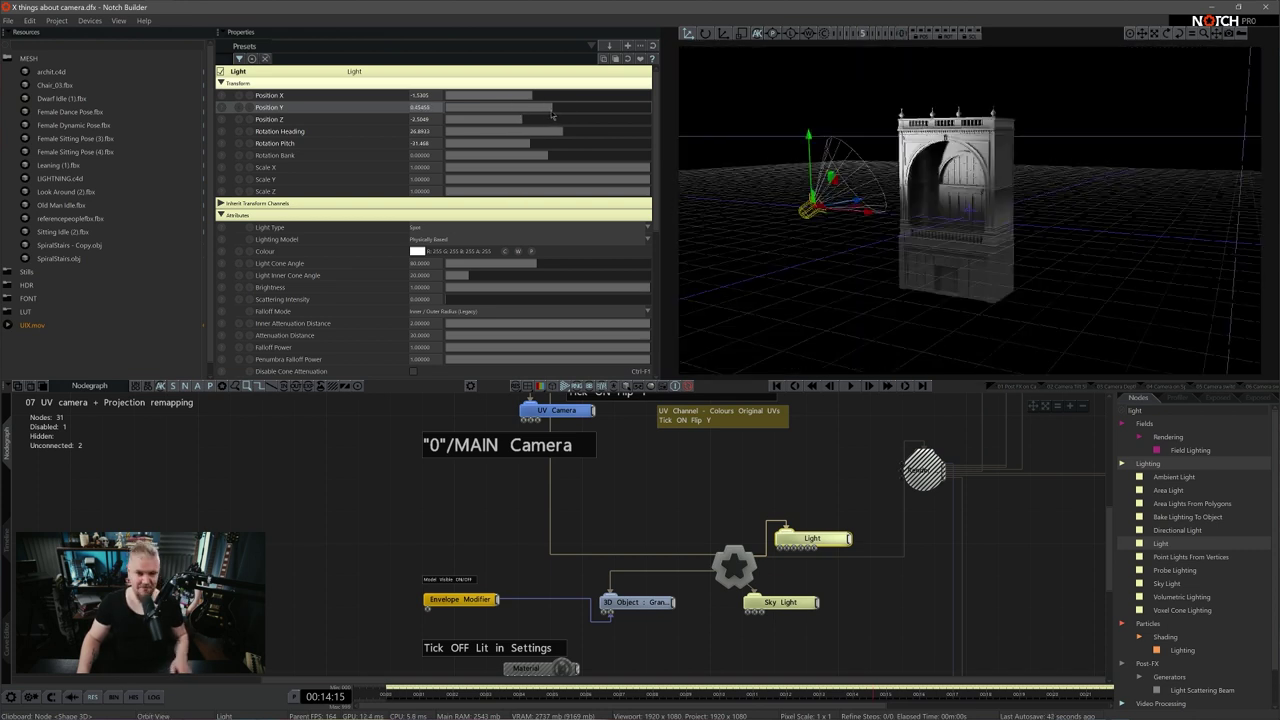
pyautogui.moveTo(557, 113)
pyautogui.mouseDown()
pyautogui.moveTo(520, 118)
pyautogui.moveTo(543, 123)
pyautogui.mouseUp()
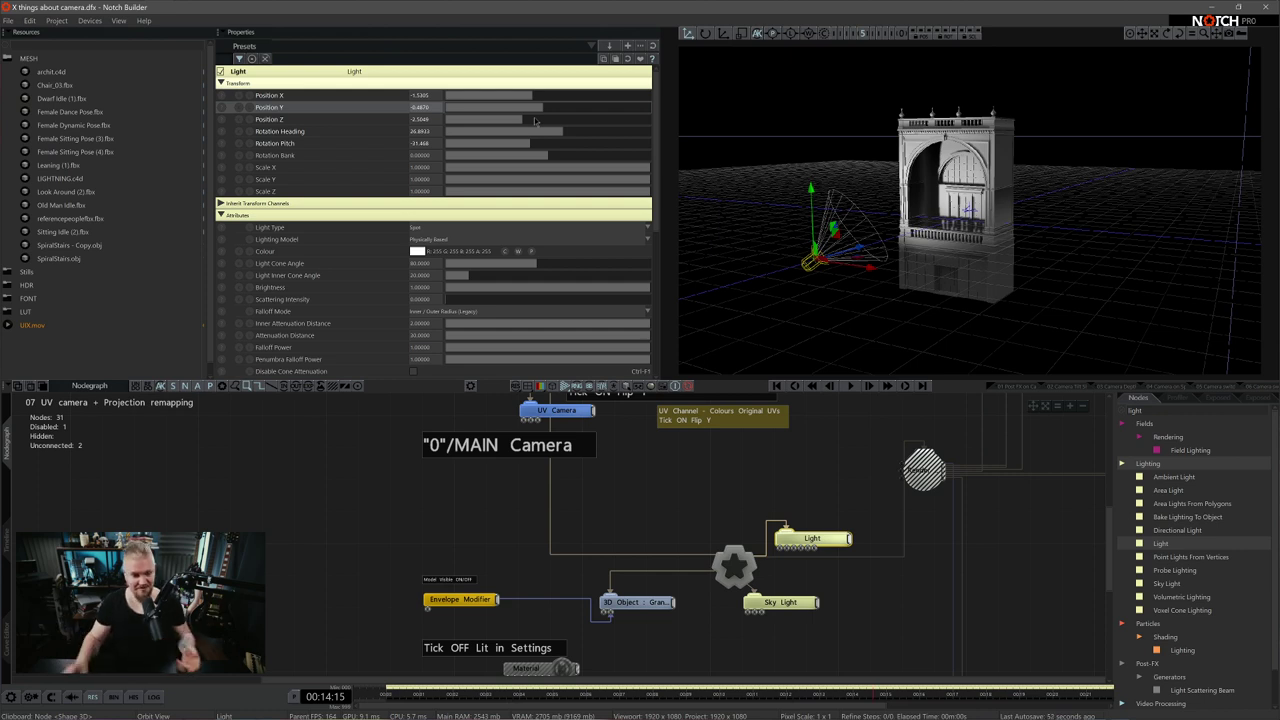
pyautogui.press('0')
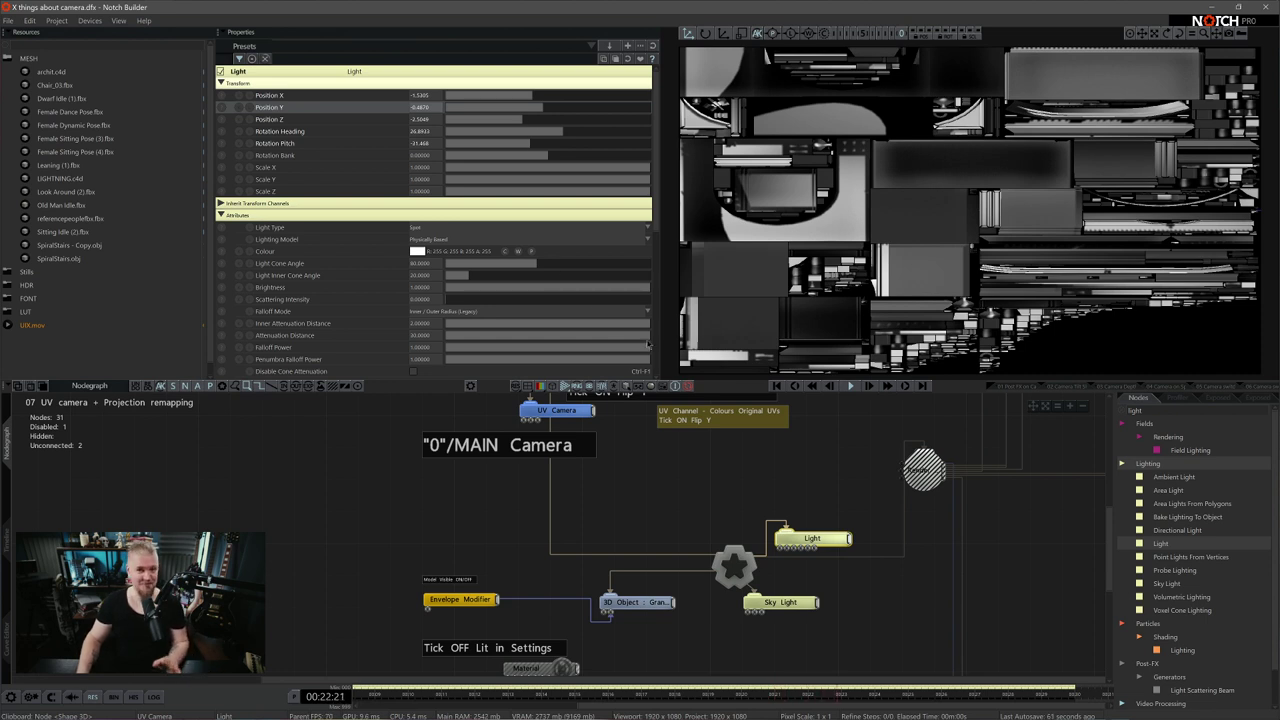
# Inspect the lit and shadowed building from several angles in the orbit view
pyautogui.click(754, 489)
pyautogui.press('5')
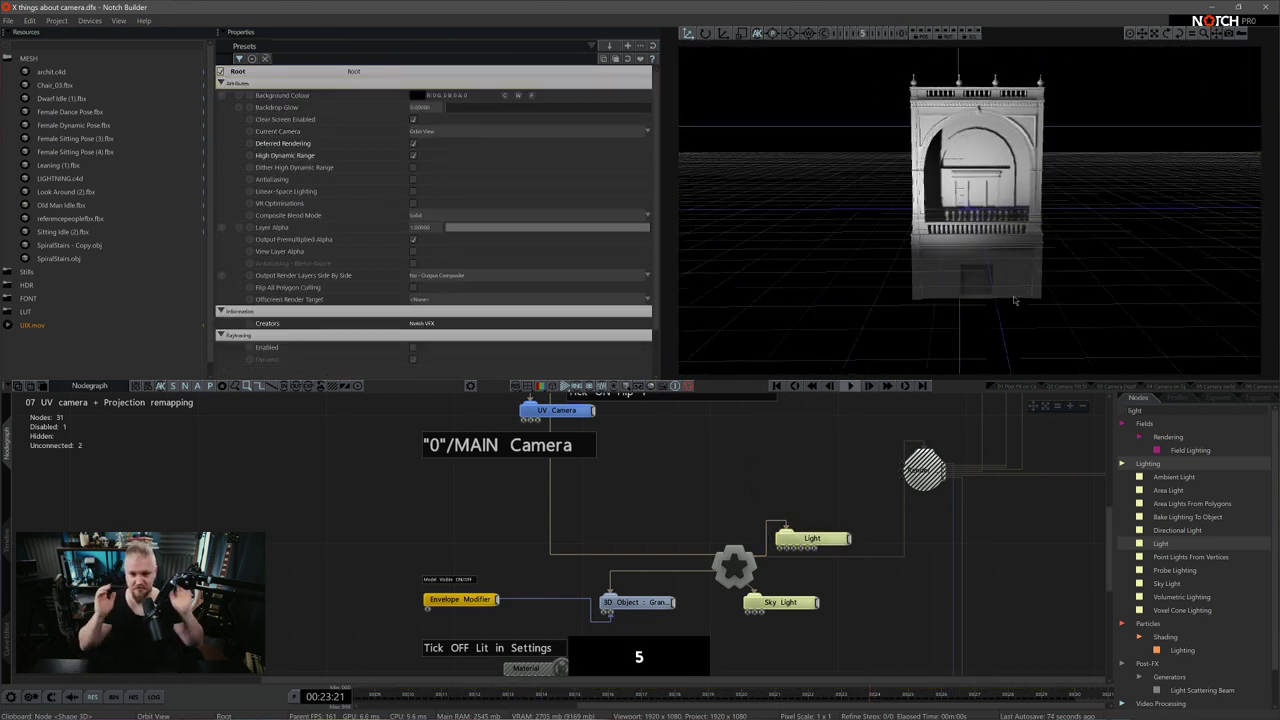
pyautogui.moveTo(1014, 300); pyautogui.dragTo(948, 287)
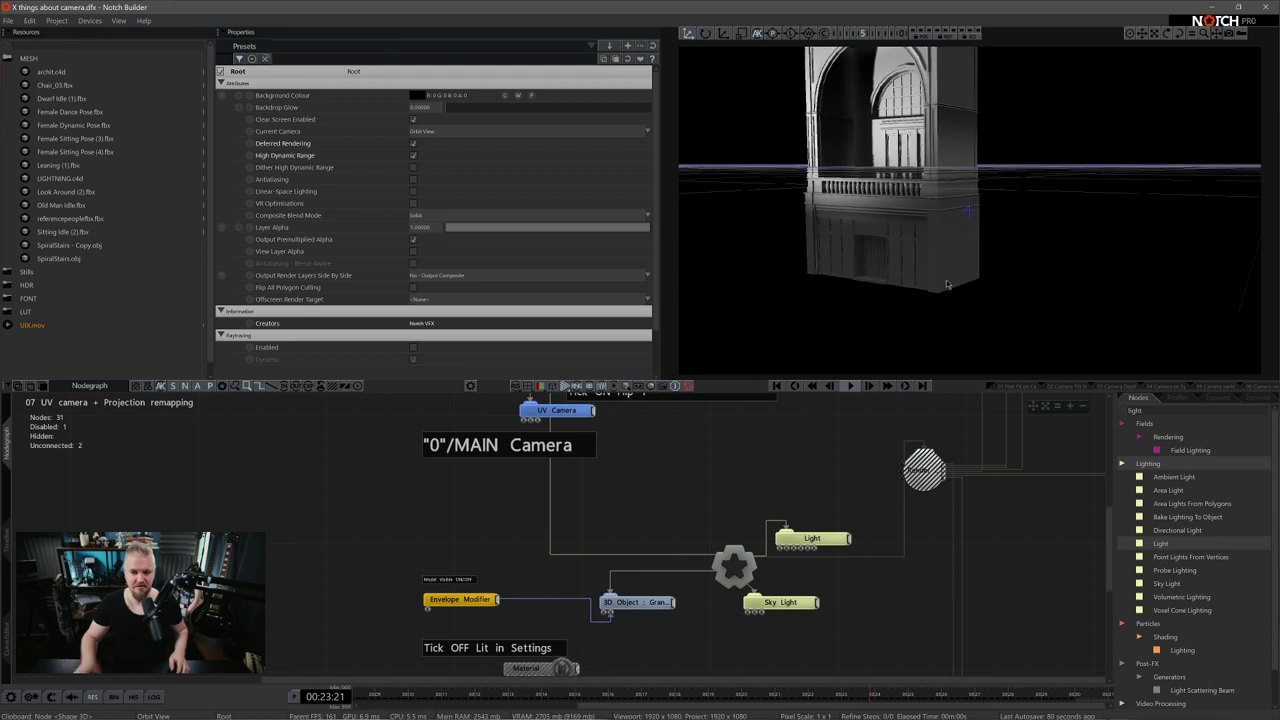
pyautogui.moveTo(942, 277); pyautogui.dragTo(970, 275)
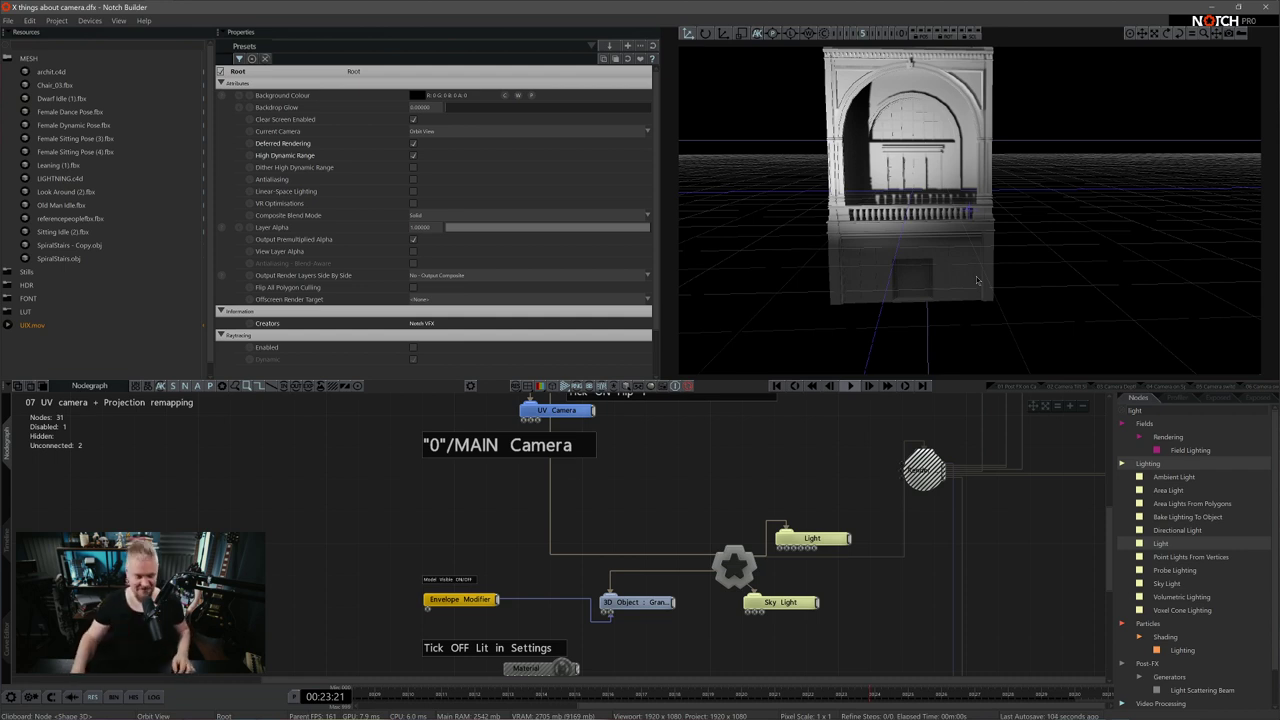
pyautogui.moveTo(1065, 226); pyautogui.dragTo(706, 437, button='middle')
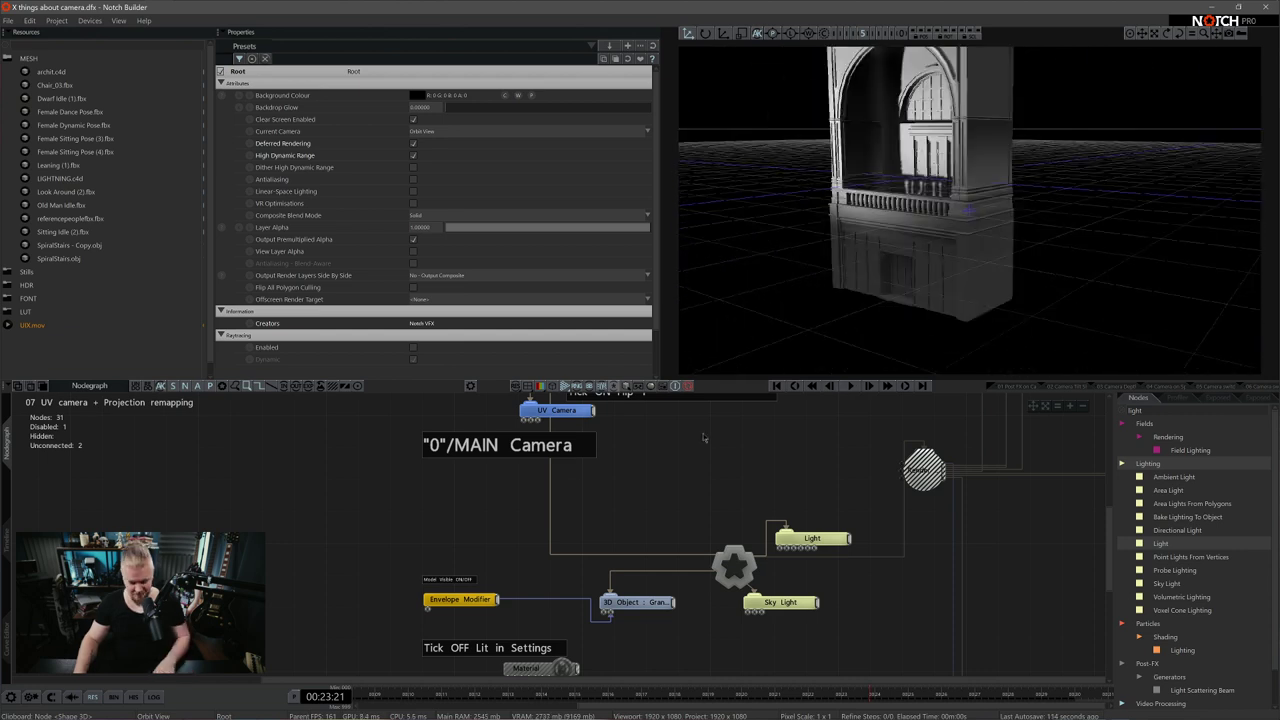
pyautogui.press('0')
pyautogui.press('Tab')
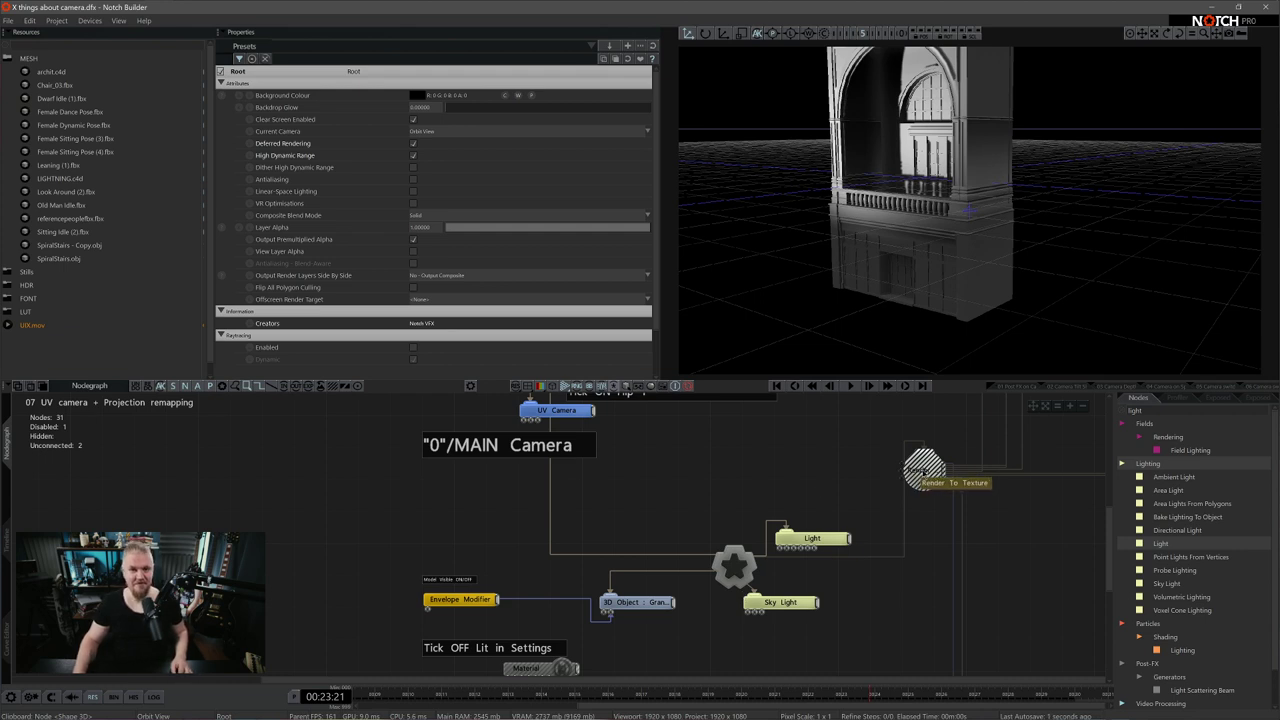
# Delete the added Light and Sky Light nodes and re-enable the Render To Texture node
pyautogui.click(812, 538)
pyautogui.keyDown('ctrl'); pyautogui.click(790, 602); pyautogui.keyUp('ctrl')
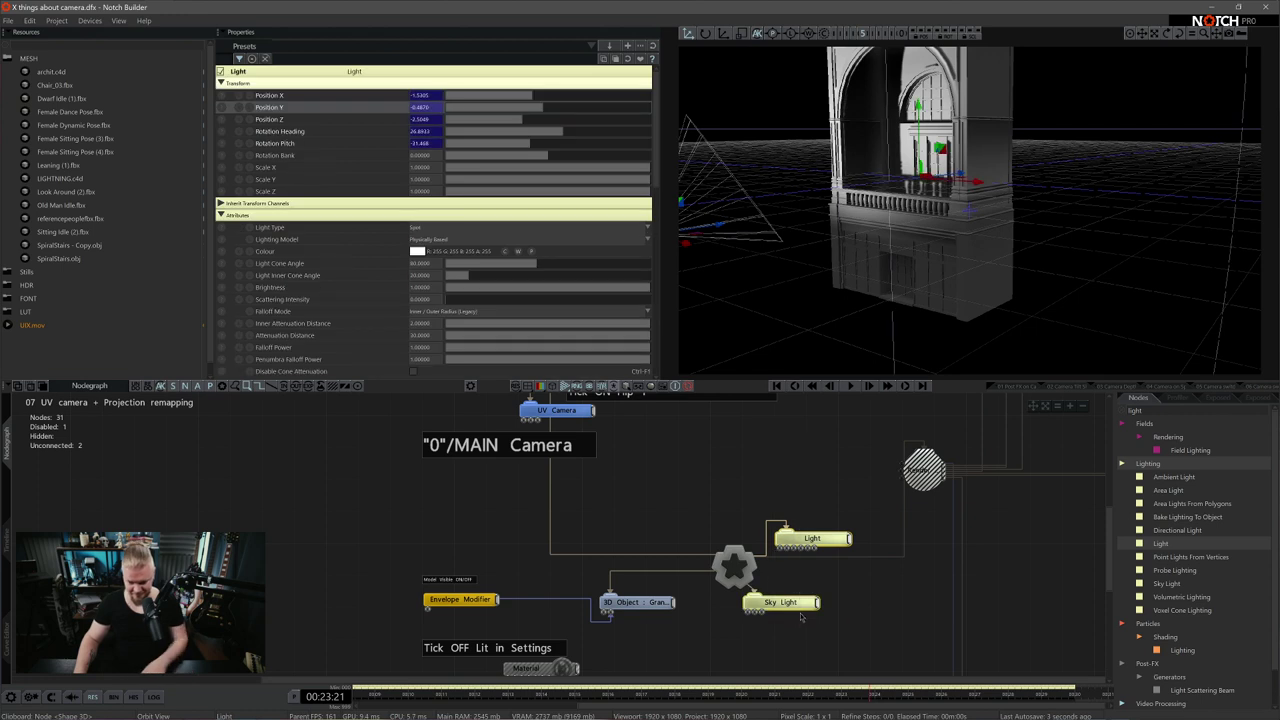
pyautogui.press('Delete')
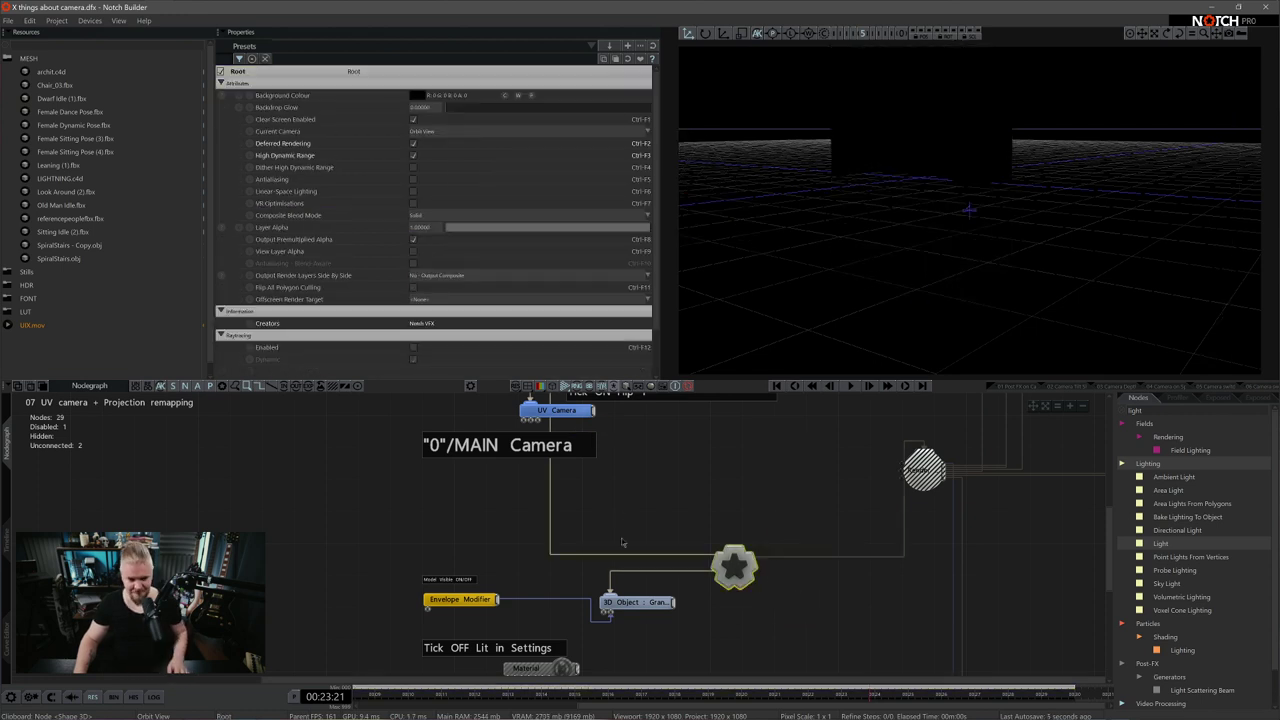
pyautogui.moveTo(622, 543); pyautogui.dragTo(580, 523, button='middle')
pyautogui.click(872, 455)
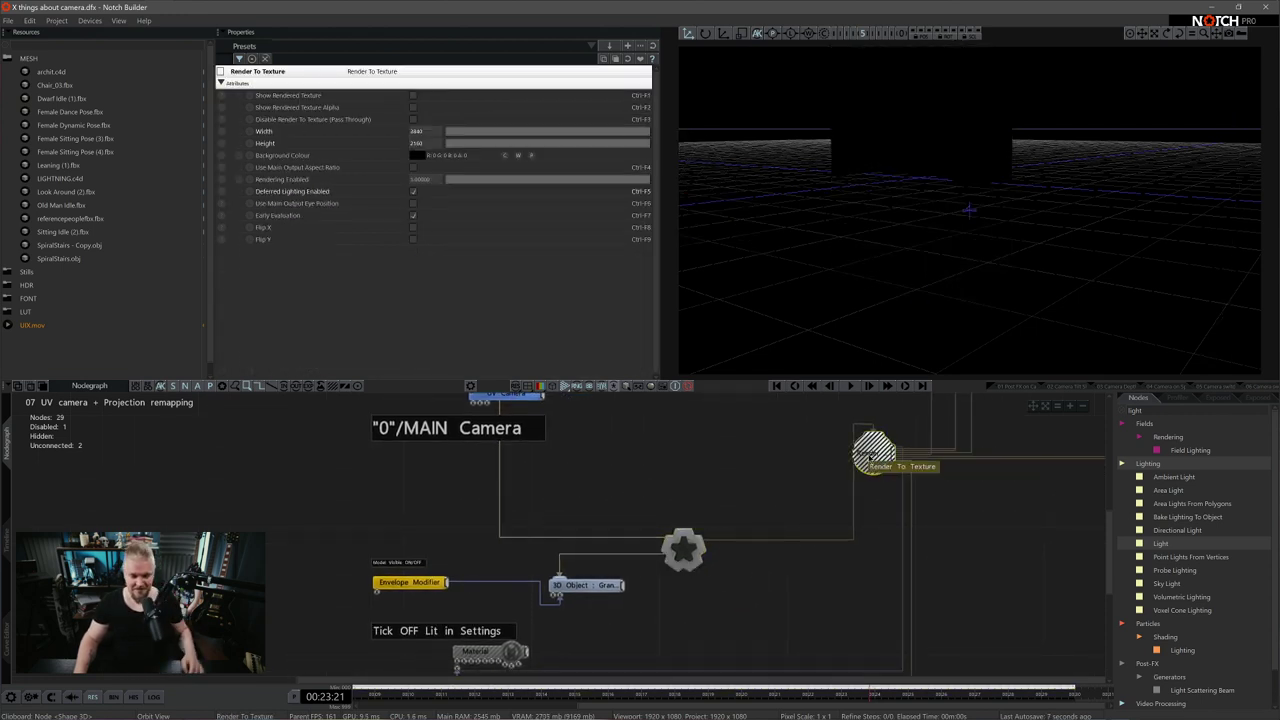
pyautogui.hotkey('ctrl', '1')
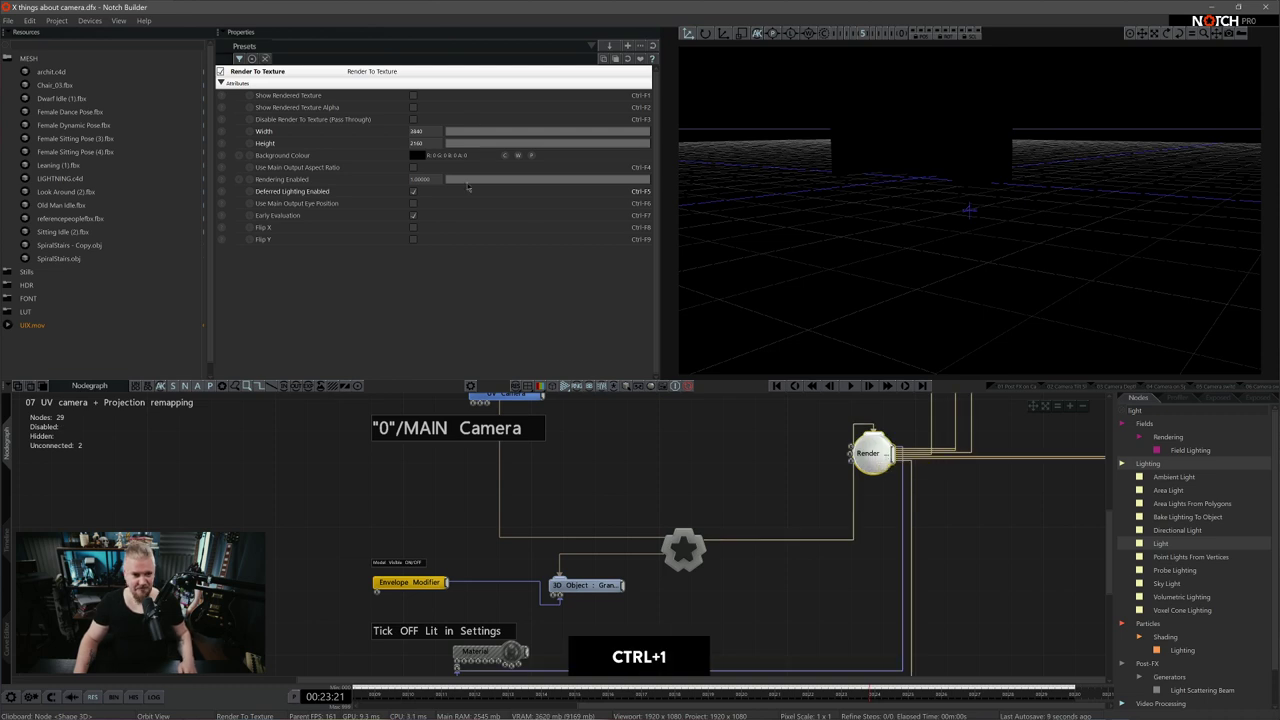
# Turn on Show Rendered Texture for the Render To Texture node
pyautogui.scroll(-2, 921, 531)
pyautogui.moveTo(920, 531); pyautogui.dragTo(651, 568, button='middle')
pyautogui.scroll(-1, 752, 592)
pyautogui.scroll(-1, 766, 546)
pyautogui.moveTo(765, 508); pyautogui.dragTo(735, 527, button='middle')
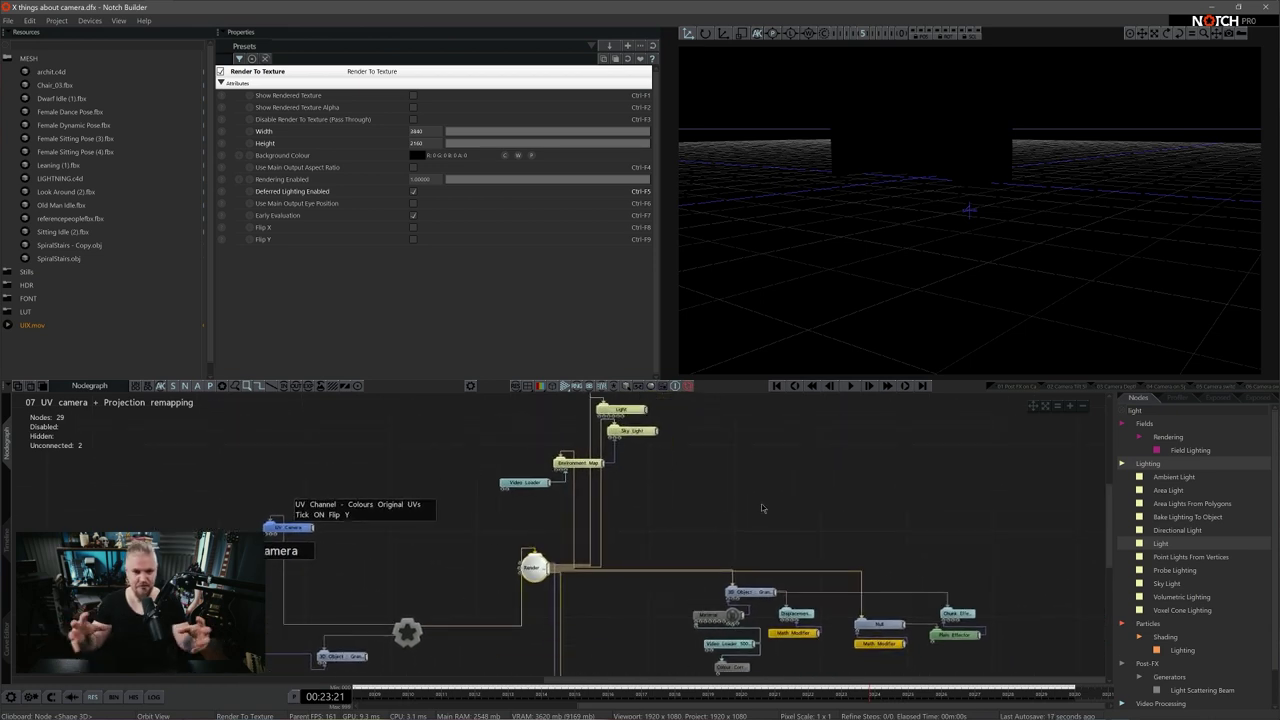
pyautogui.click(413, 96)
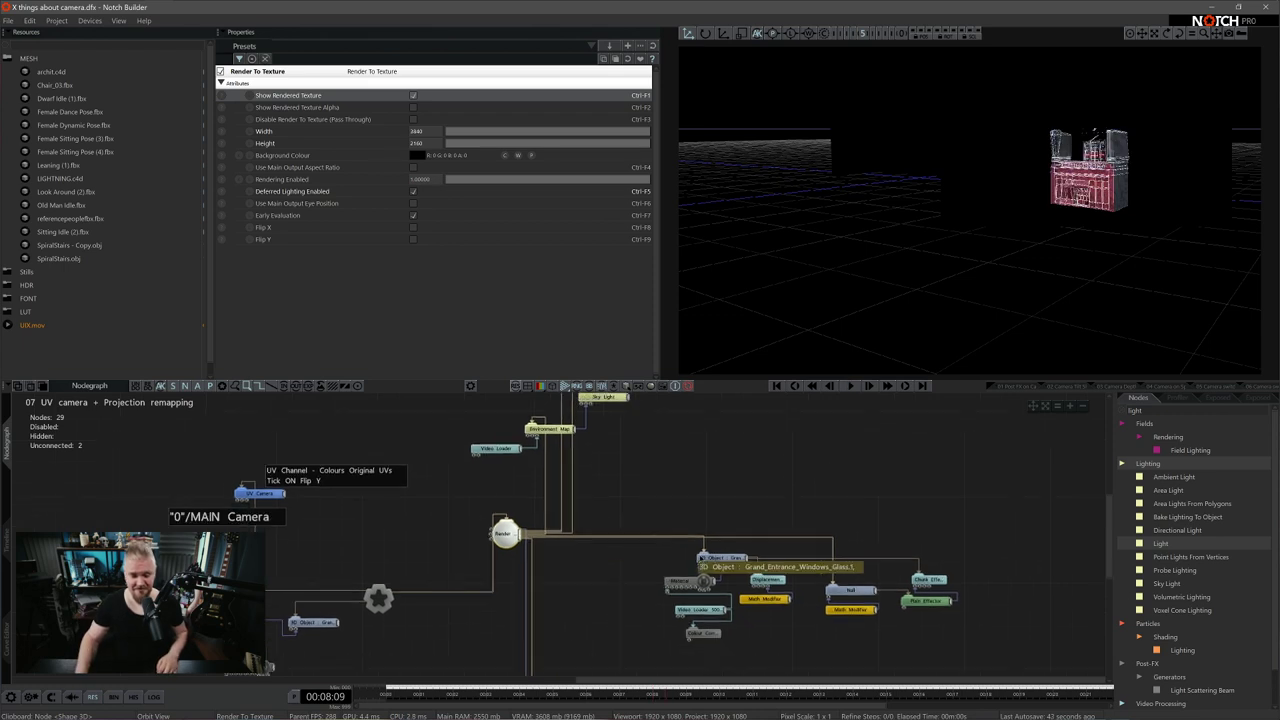
# Examine the animated 3D Object, Displacement Deformer and Chunk Effector Deformer nodes feeding the Render To Texture, and pause playback
pyautogui.click(704, 559)
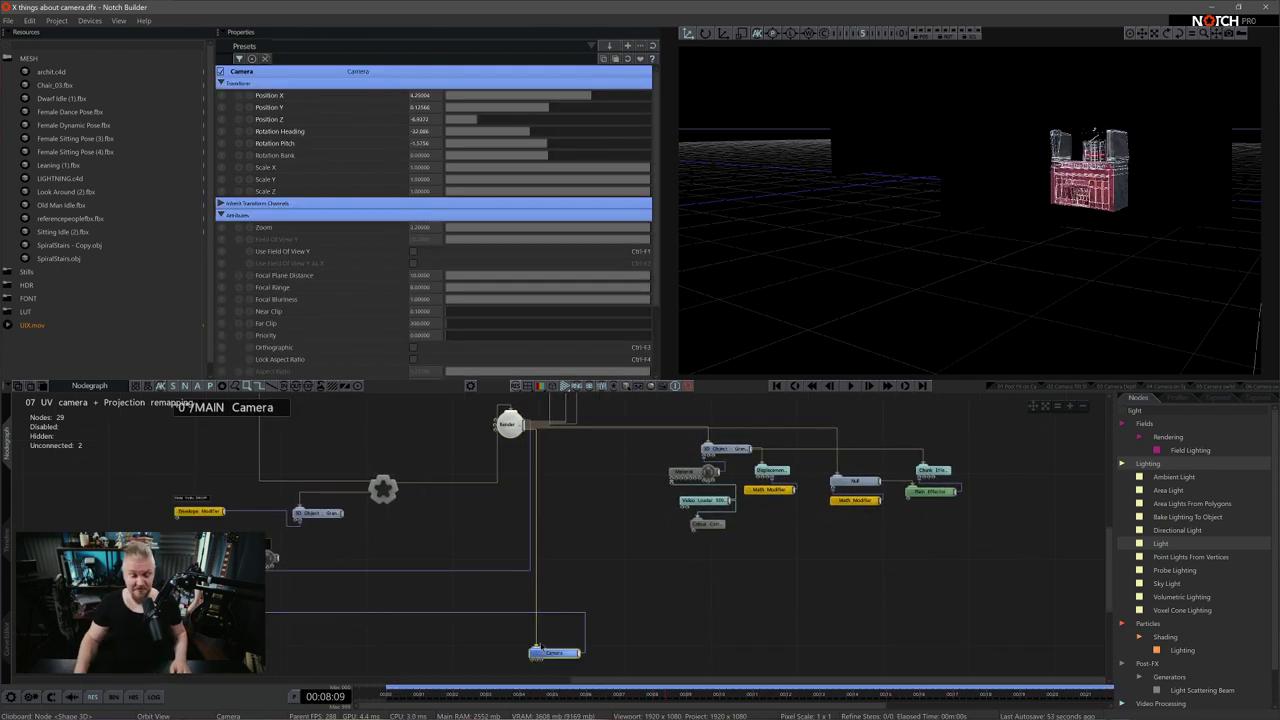
pyautogui.moveTo(609, 558); pyautogui.dragTo(600, 582, button='middle')
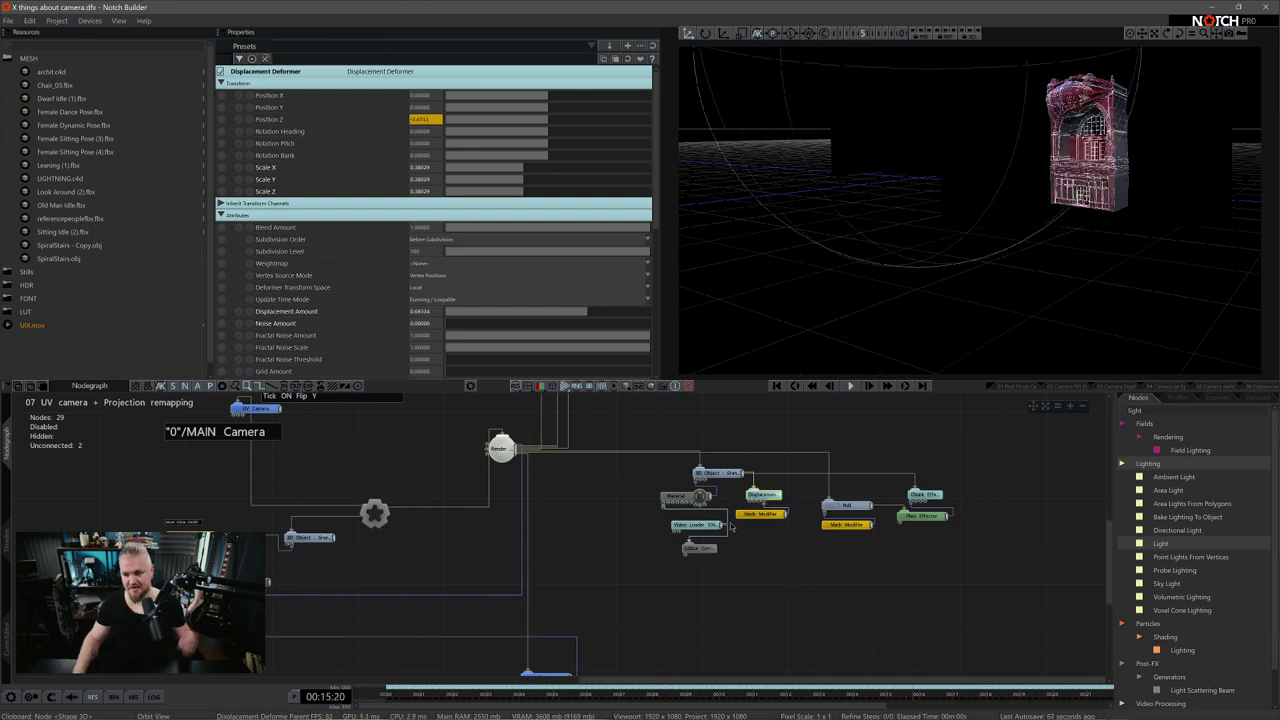
pyautogui.click(725, 474)
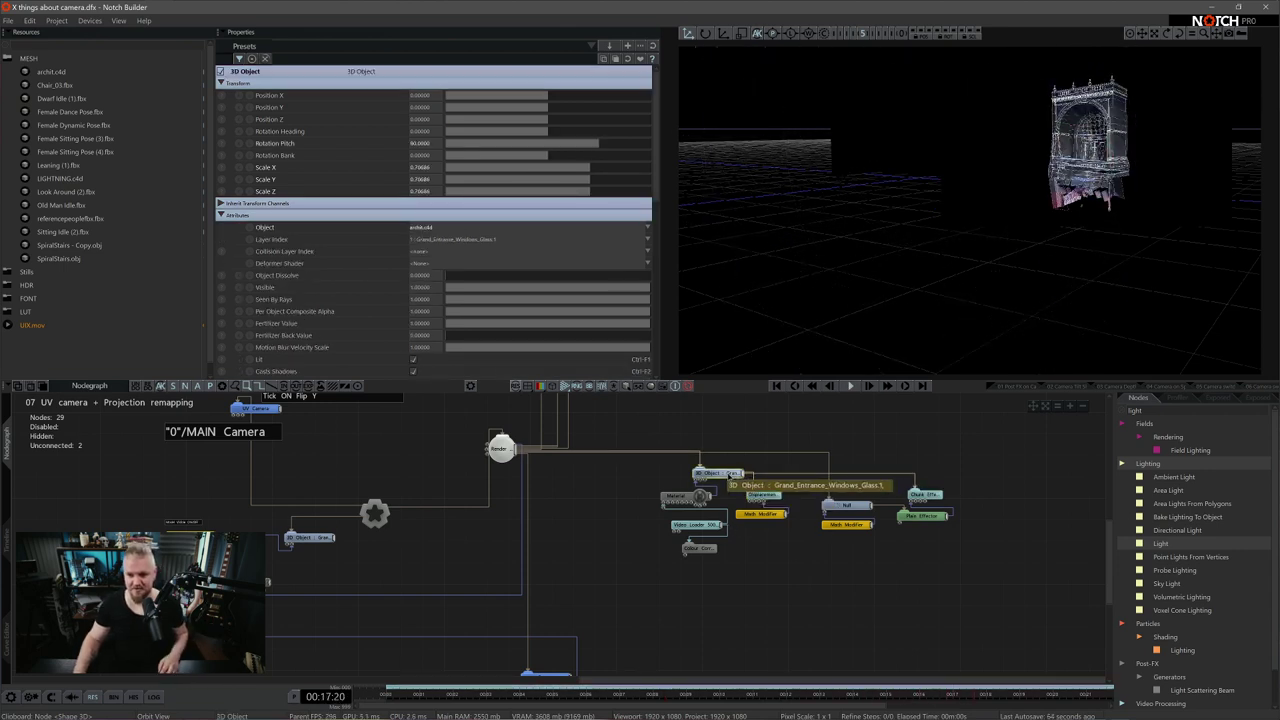
pyautogui.click(762, 495)
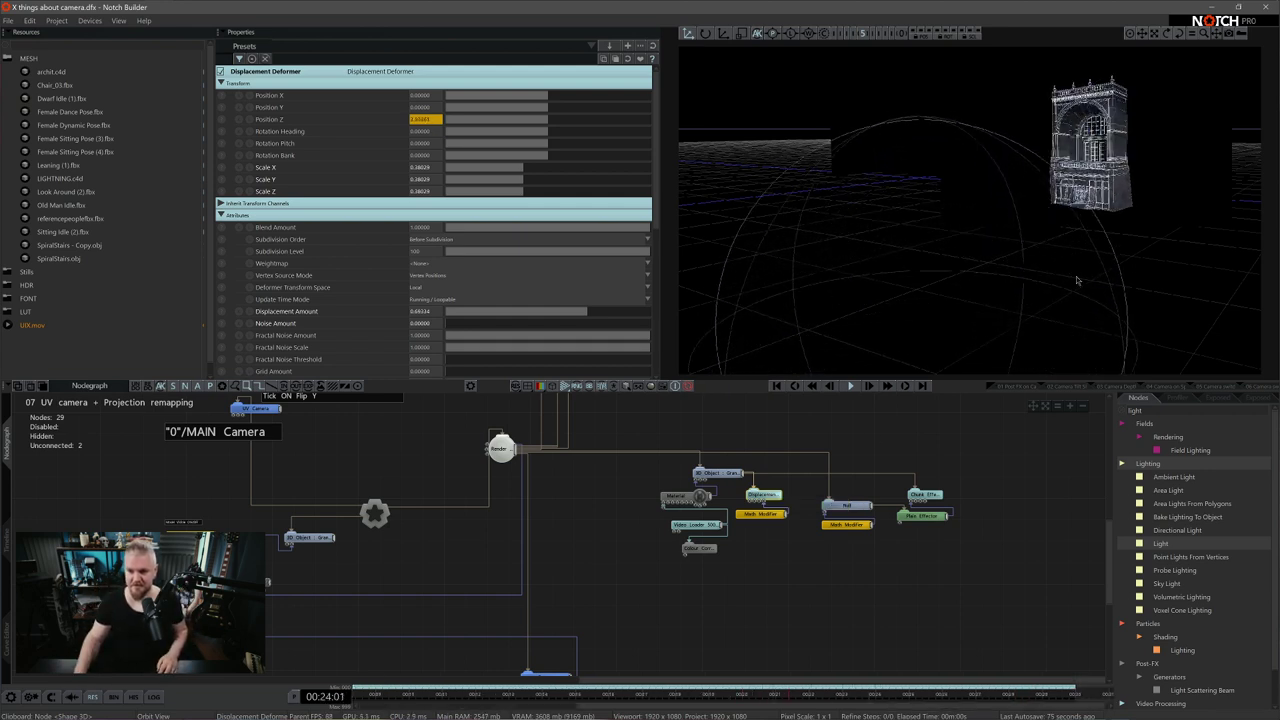
pyautogui.click(925, 495)
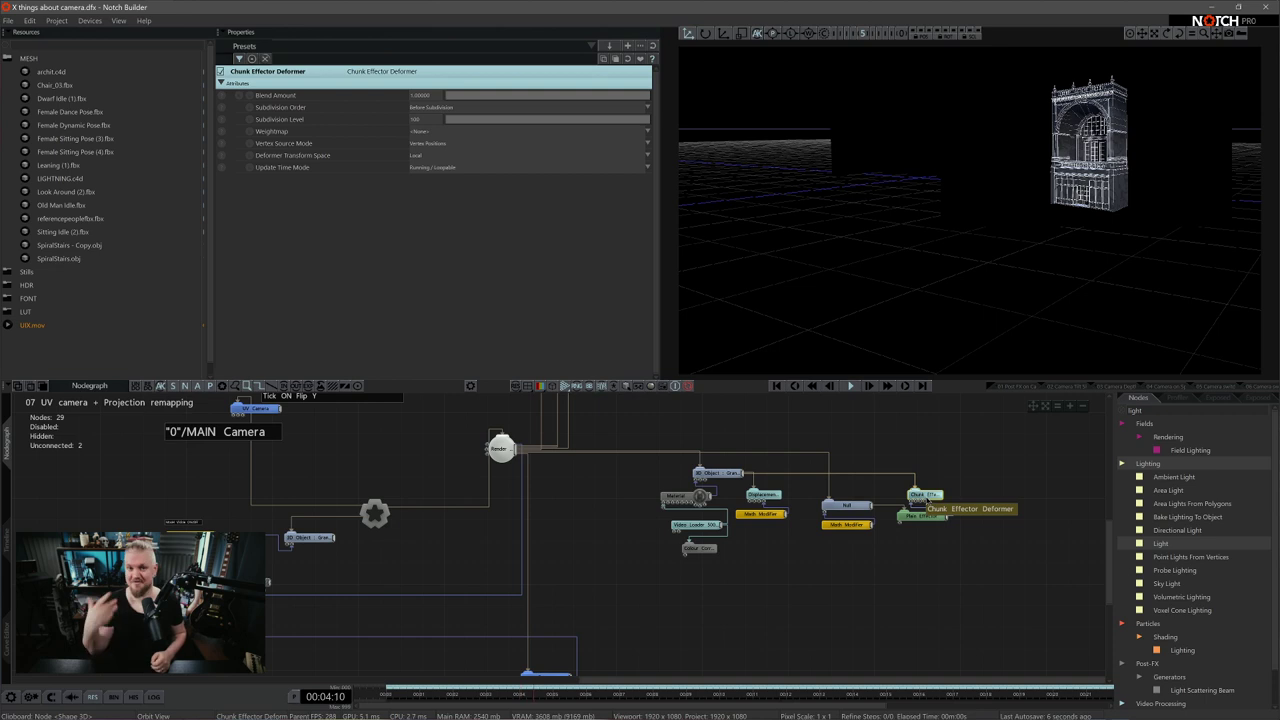
pyautogui.click(728, 475)
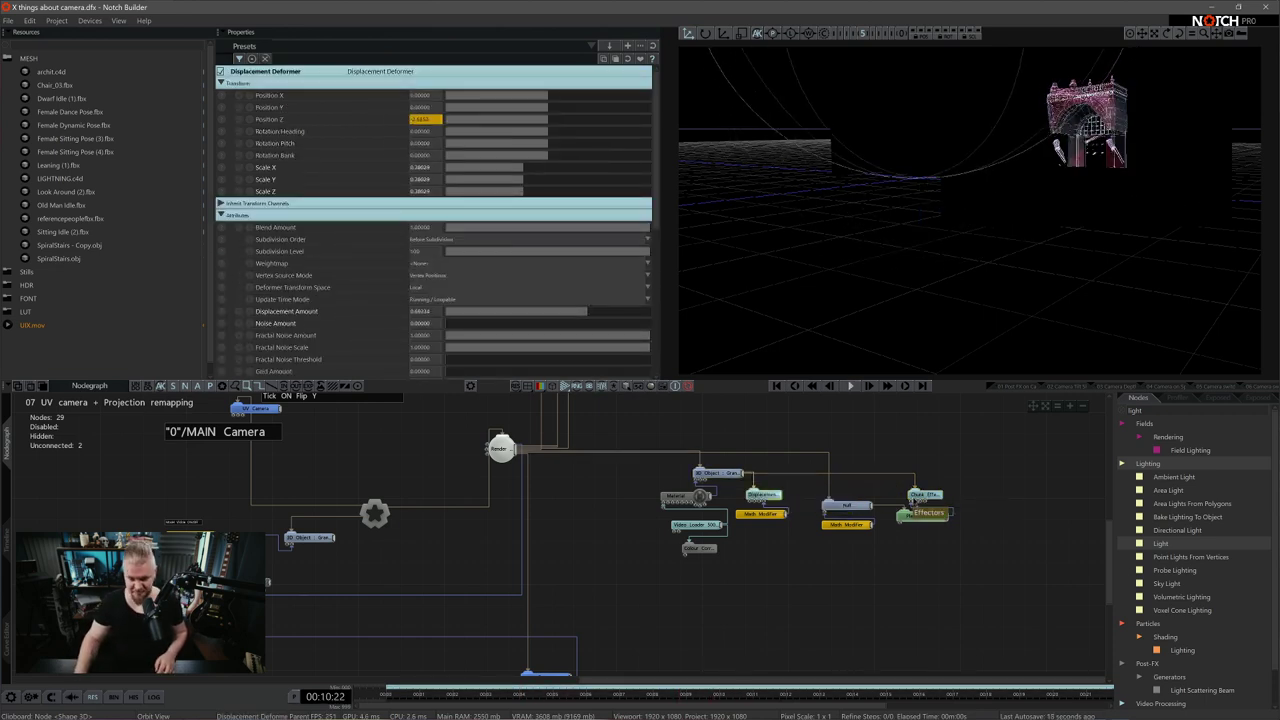
pyautogui.click(922, 495)
pyautogui.press('space')
# Examine the Sky Light and Environment Map lighting nodes attached to the Render To Texture node
pyautogui.moveTo(615, 449); pyautogui.dragTo(644, 567, button='middle')
pyautogui.scroll(2, 645, 568)
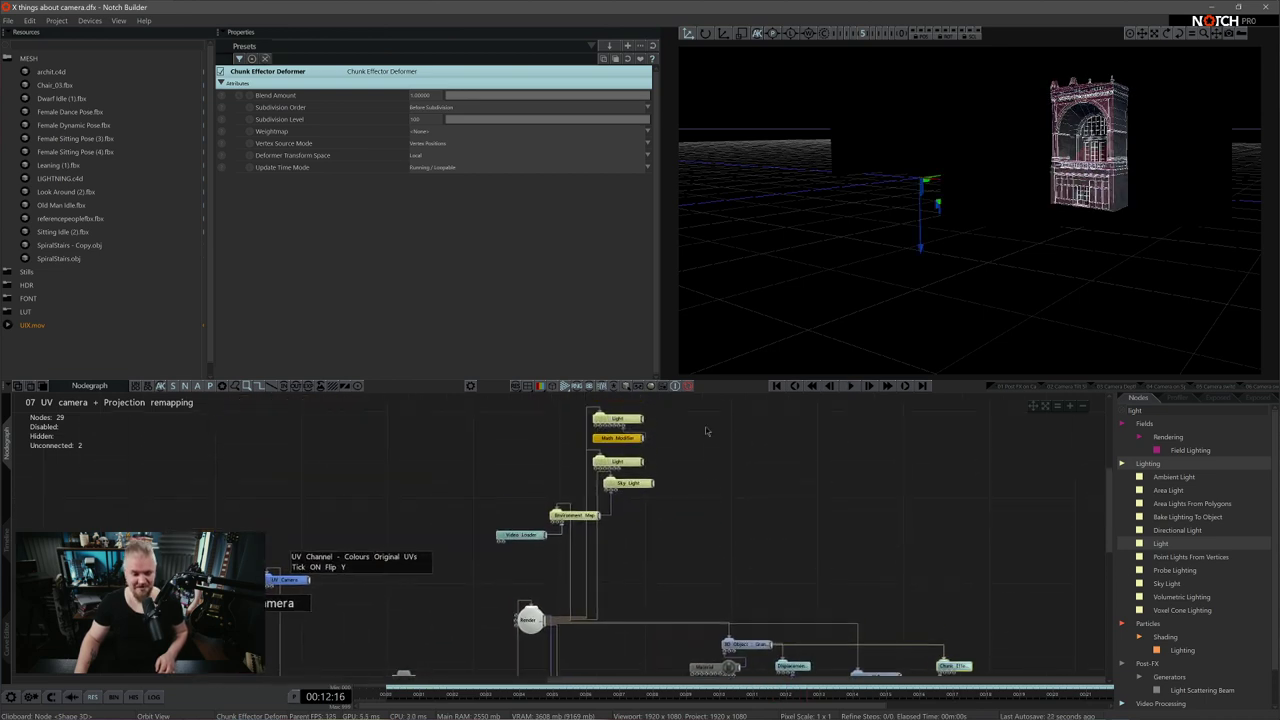
pyautogui.click(628, 483)
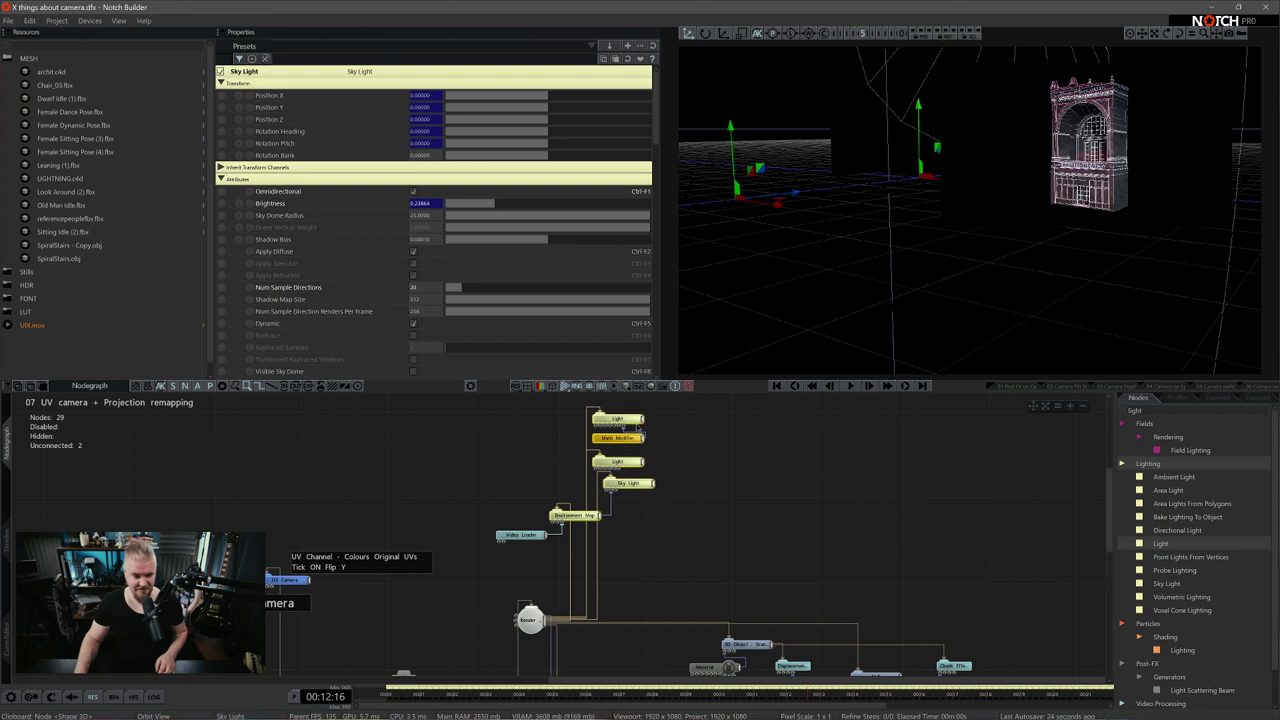
pyautogui.click(612, 530)
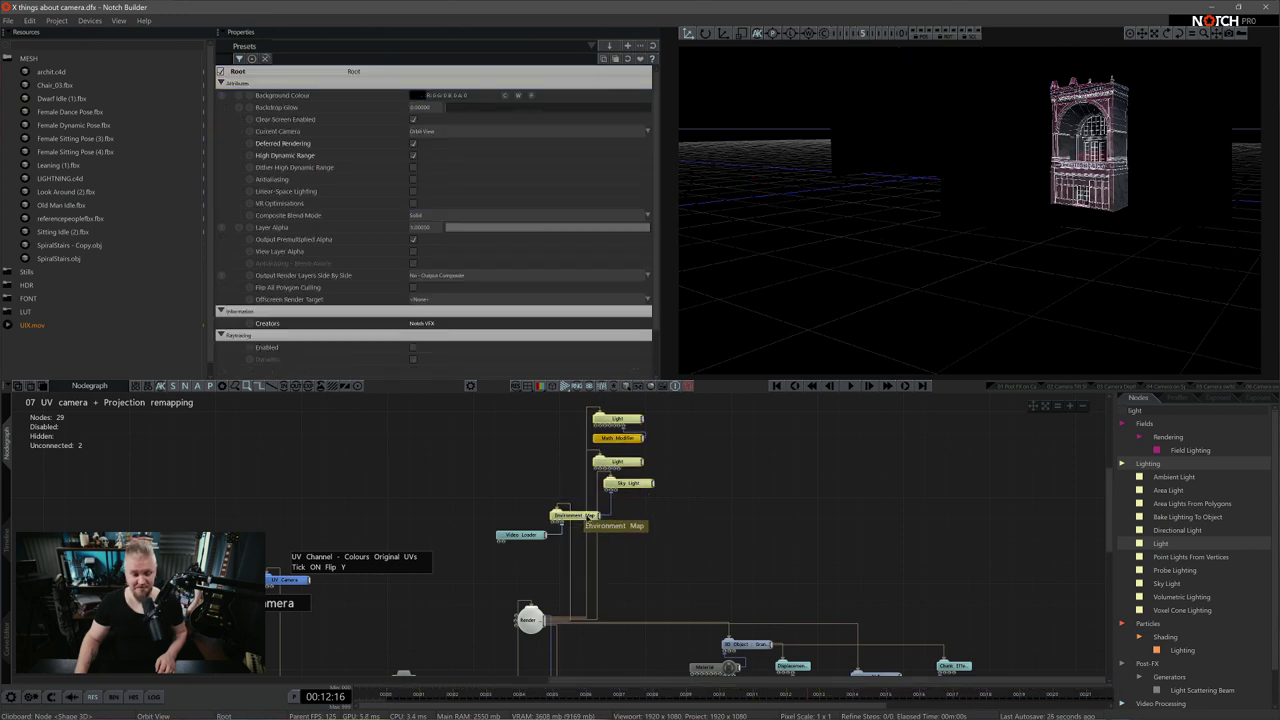
pyautogui.scroll(-3, 676, 548)
pyautogui.scroll(-2, 678, 547)
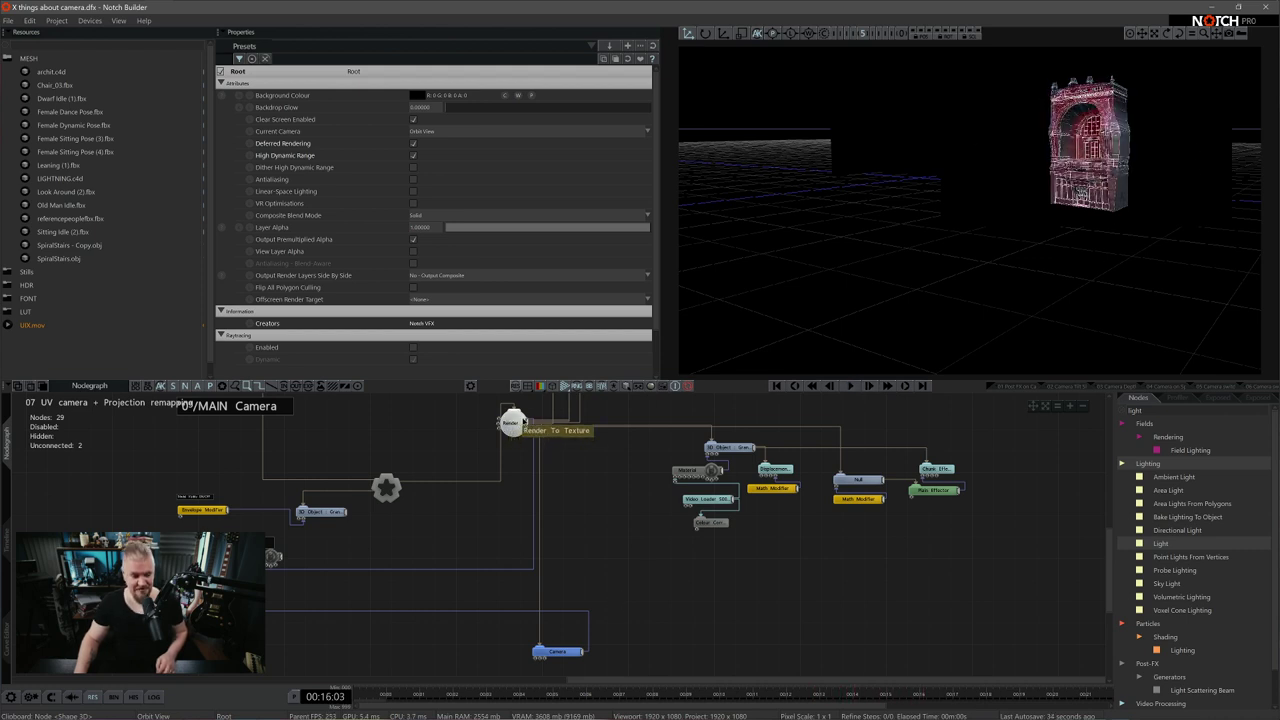
# Turn off Show Rendered Texture for the Render To Texture node
pyautogui.click(512, 423)
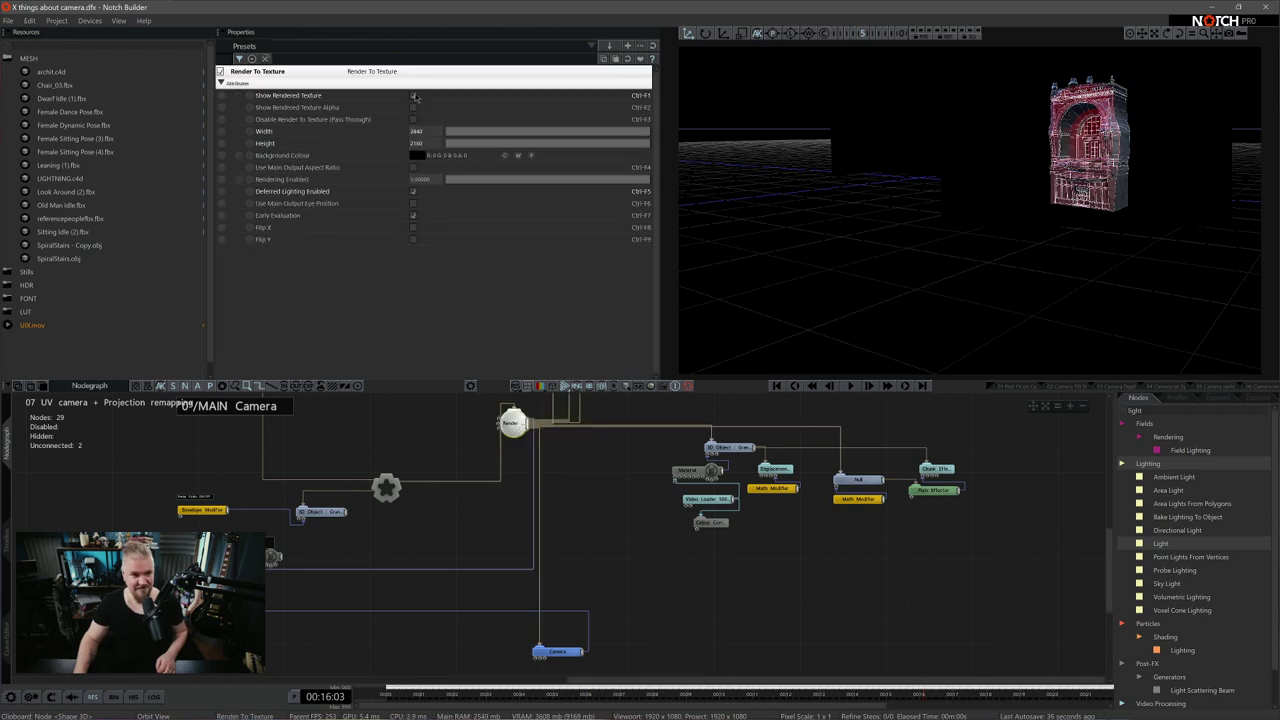
pyautogui.click(414, 96)
pyautogui.click(414, 96)
pyautogui.click(414, 96)
pyautogui.click(414, 96)
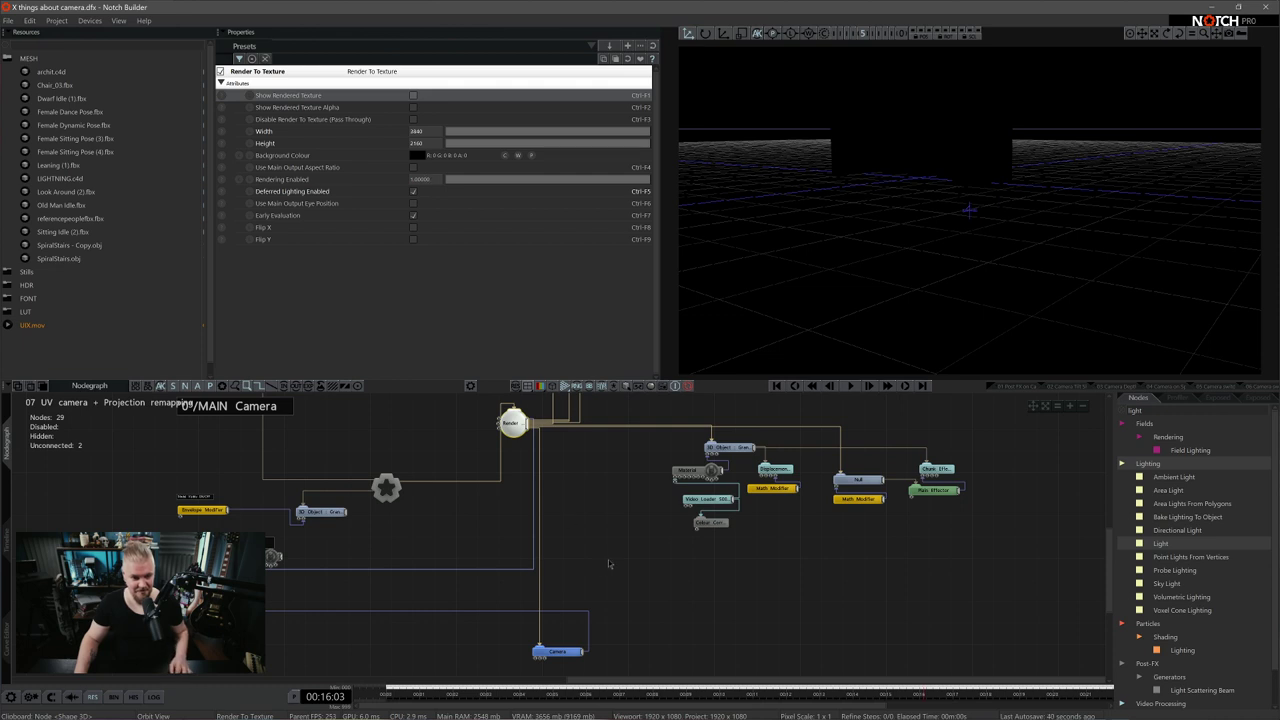
# Connect the Material node above the perspective mapping note to the building's 3D Object node
pyautogui.moveTo(608, 564); pyautogui.dragTo(695, 527, button='middle')
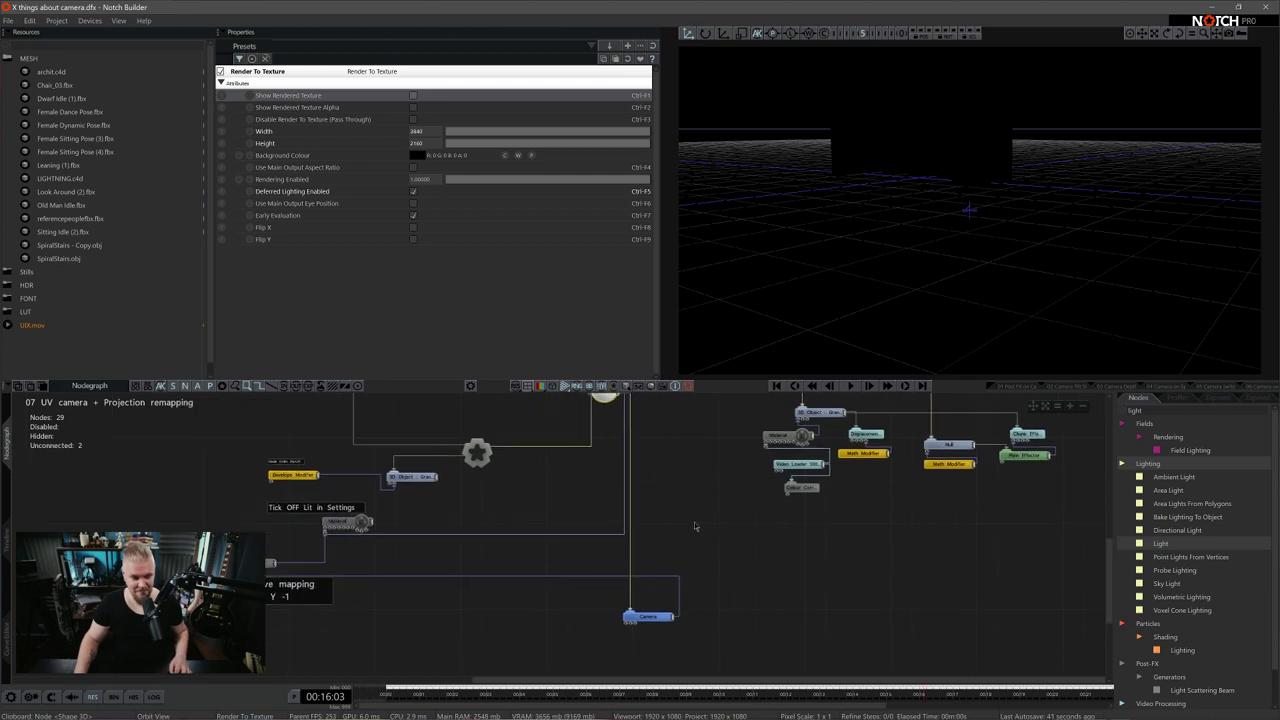
pyautogui.click(347, 522)
pyautogui.moveTo(397, 527); pyautogui.dragTo(396, 544, button='middle')
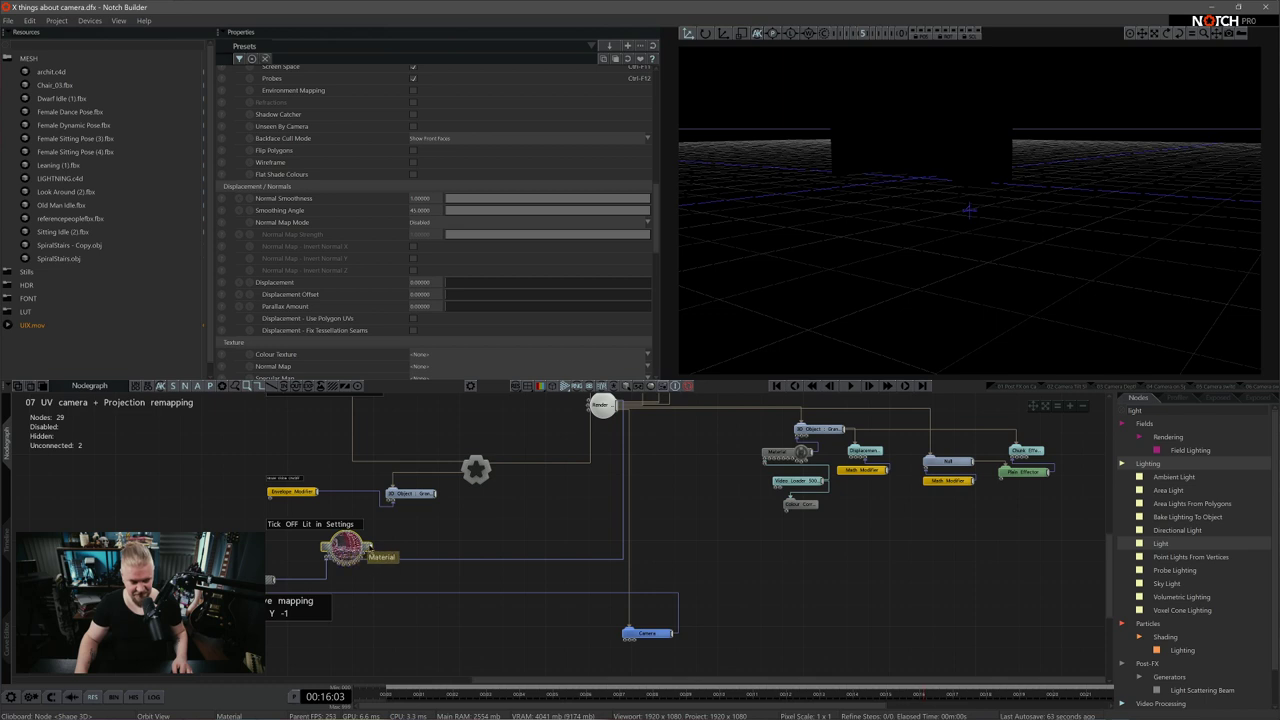
pyautogui.click(371, 548)
pyautogui.click(413, 494)
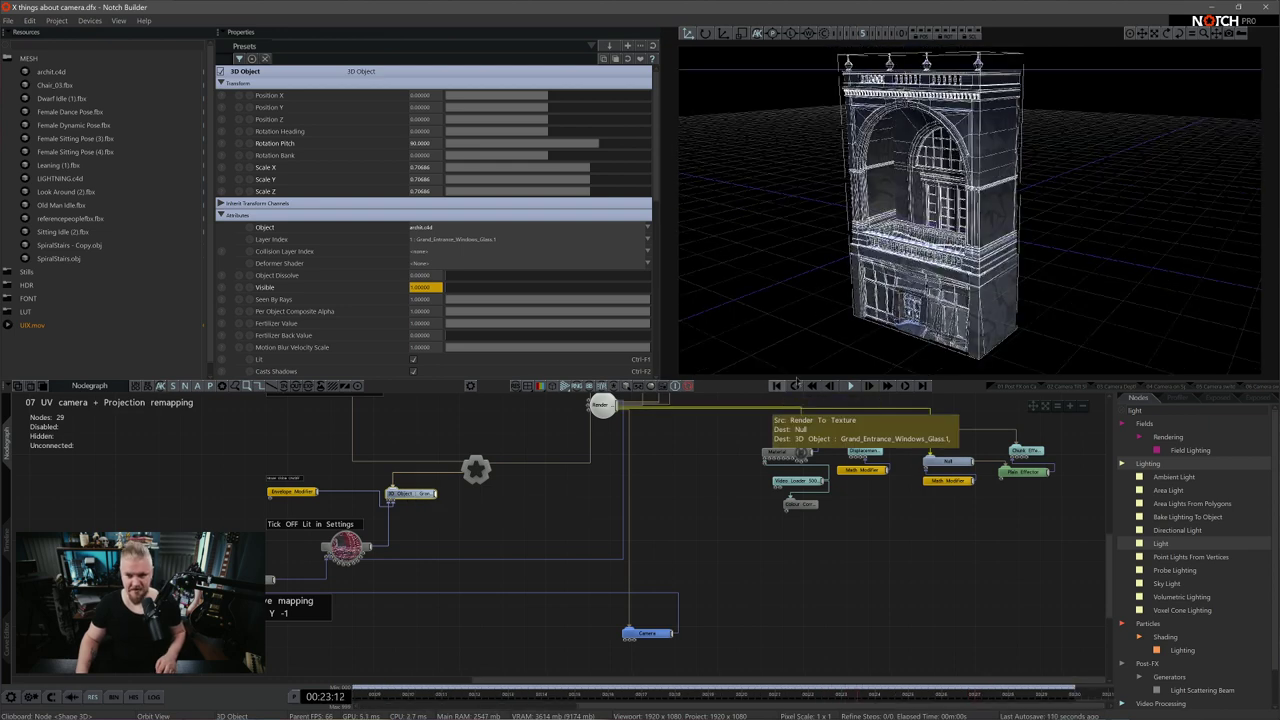
# Pause playback and inspect the textured building from another angle in the orbit view
pyautogui.press('space')
pyautogui.moveTo(858, 354); pyautogui.dragTo(935, 340, button='middle')
pyautogui.scroll(4, 928, 333)
pyautogui.scroll(-3, 934, 341)
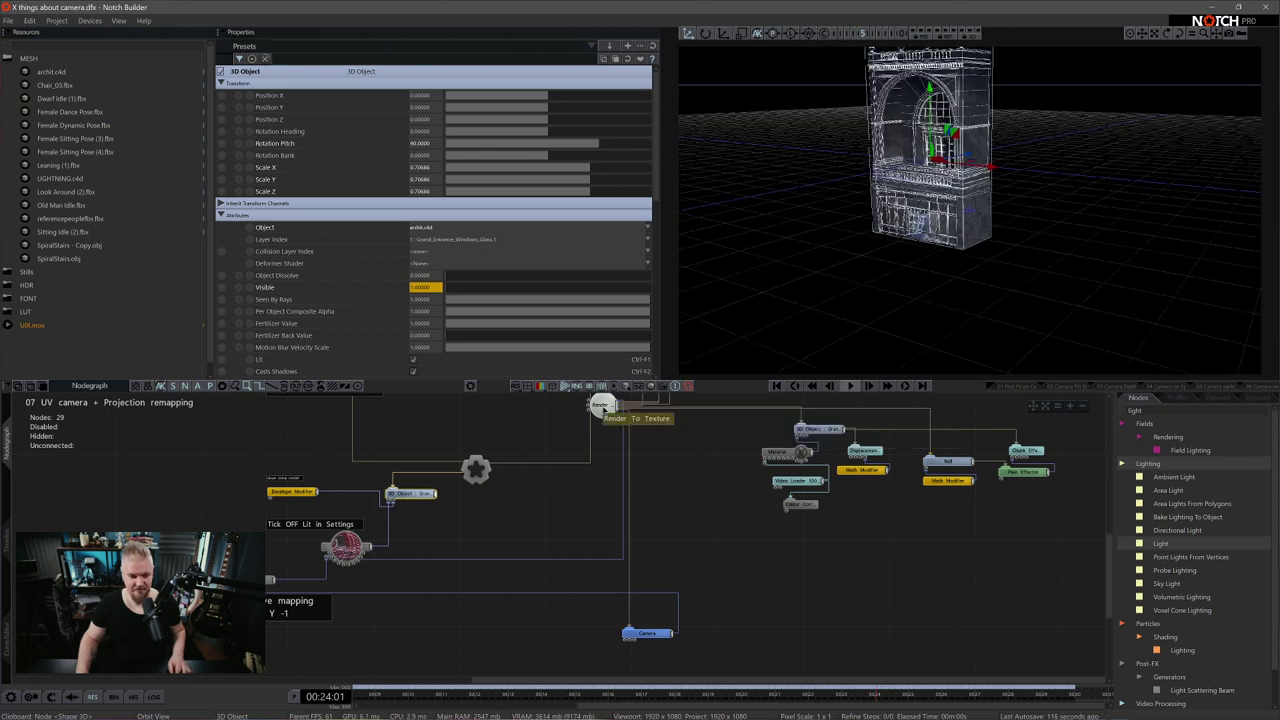
# Move the Mapping node out from under the perspective mapping note and shift the Camera node slightly away from it
pyautogui.click(346, 546)
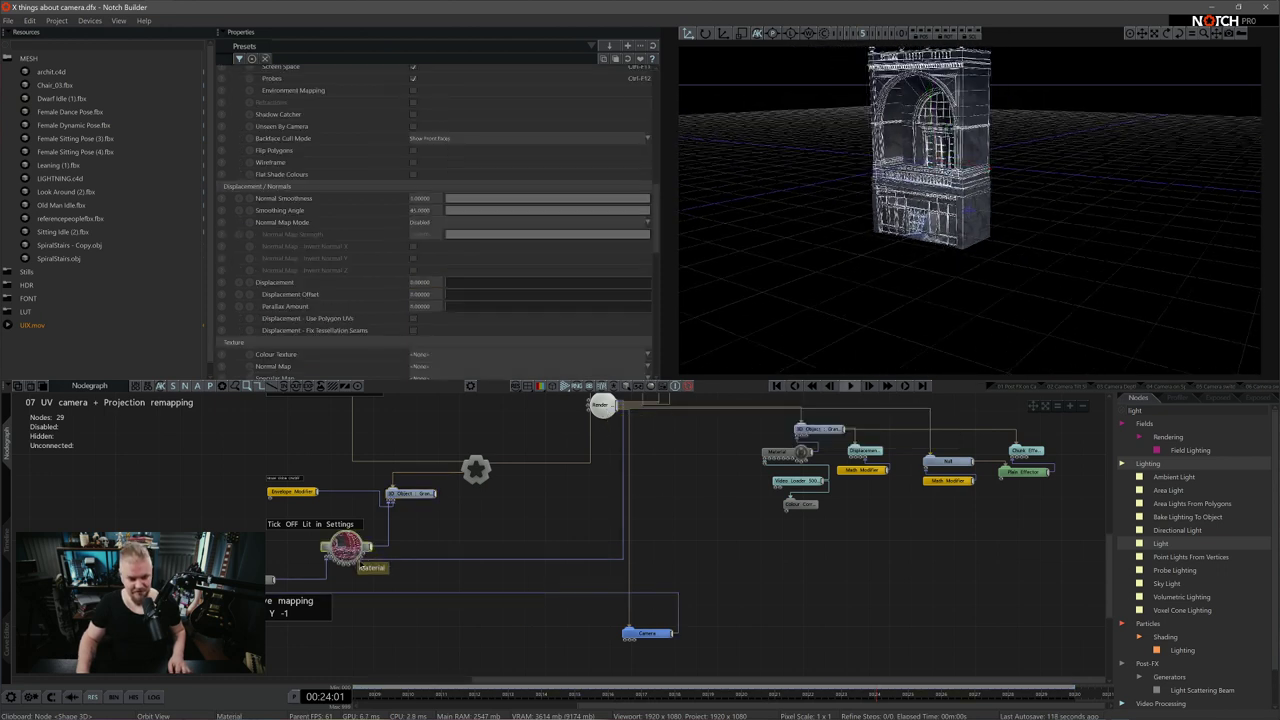
pyautogui.moveTo(277, 600); pyautogui.dragTo(437, 603)
pyautogui.moveTo(648, 633); pyautogui.dragTo(670, 633)
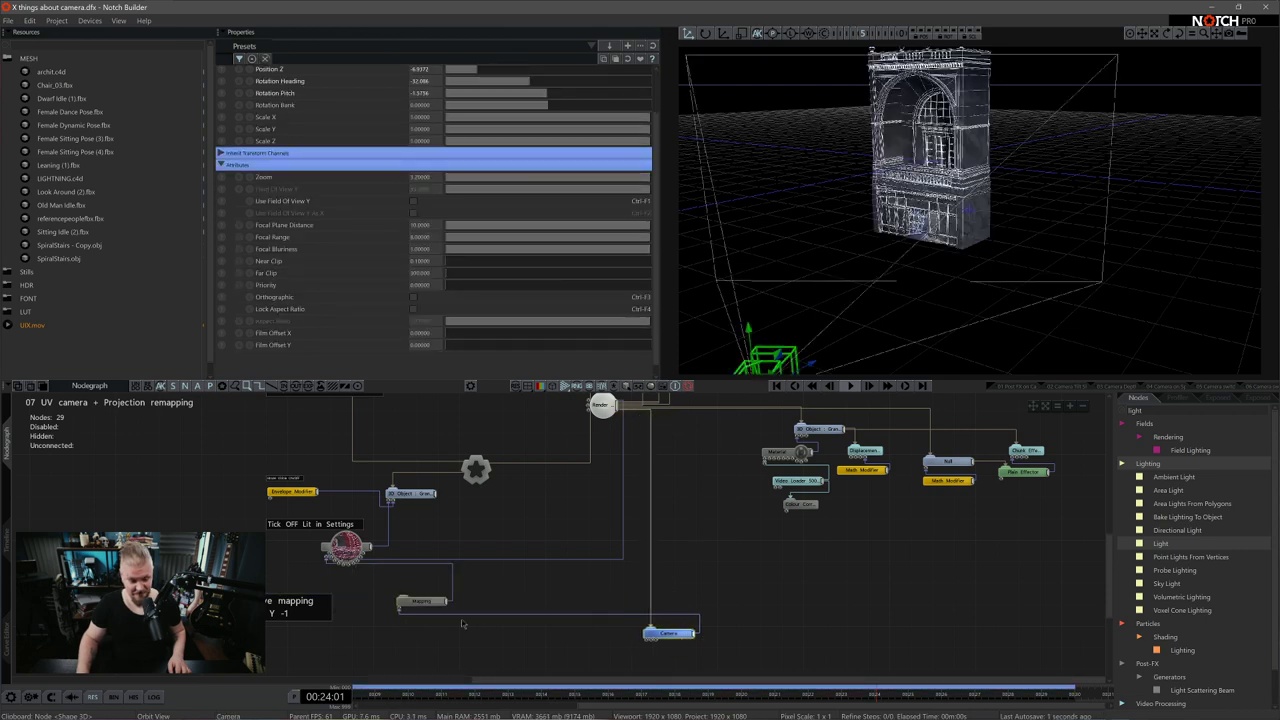
# Examine the Mapping and Material nodes and how they connect to the Camera node
pyautogui.click(425, 602)
pyautogui.scroll(4, 241, 562)
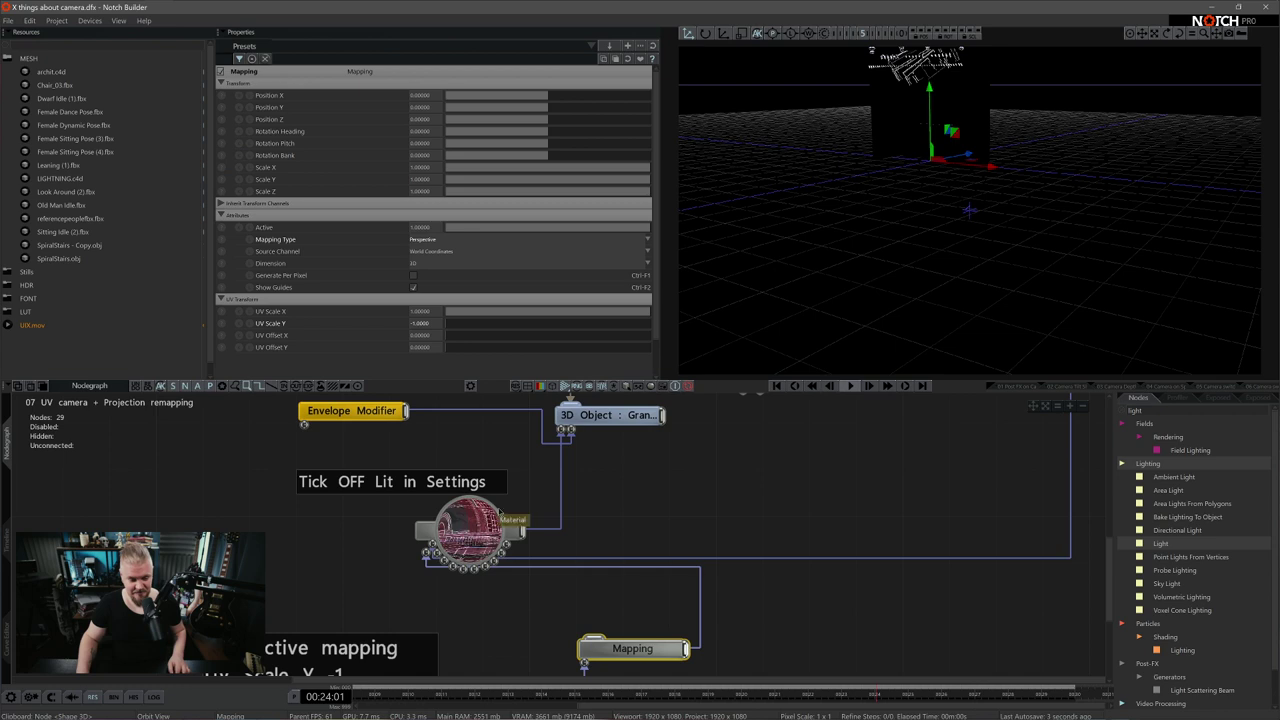
pyautogui.click(472, 524)
pyautogui.moveTo(718, 626); pyautogui.dragTo(743, 523, button='middle')
pyautogui.scroll(-3, 762, 534)
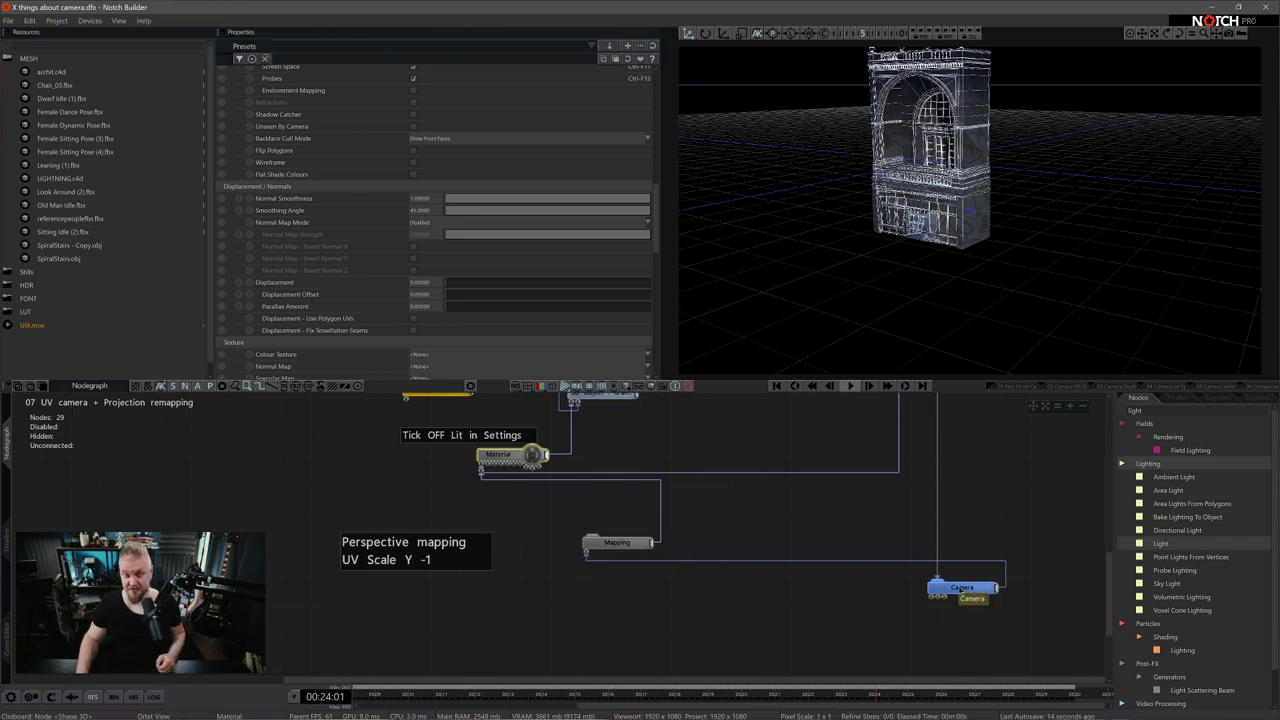
# Set the Mapping node's Mapping Type to Perspective
pyautogui.click(615, 542)
pyautogui.moveTo(612, 541)
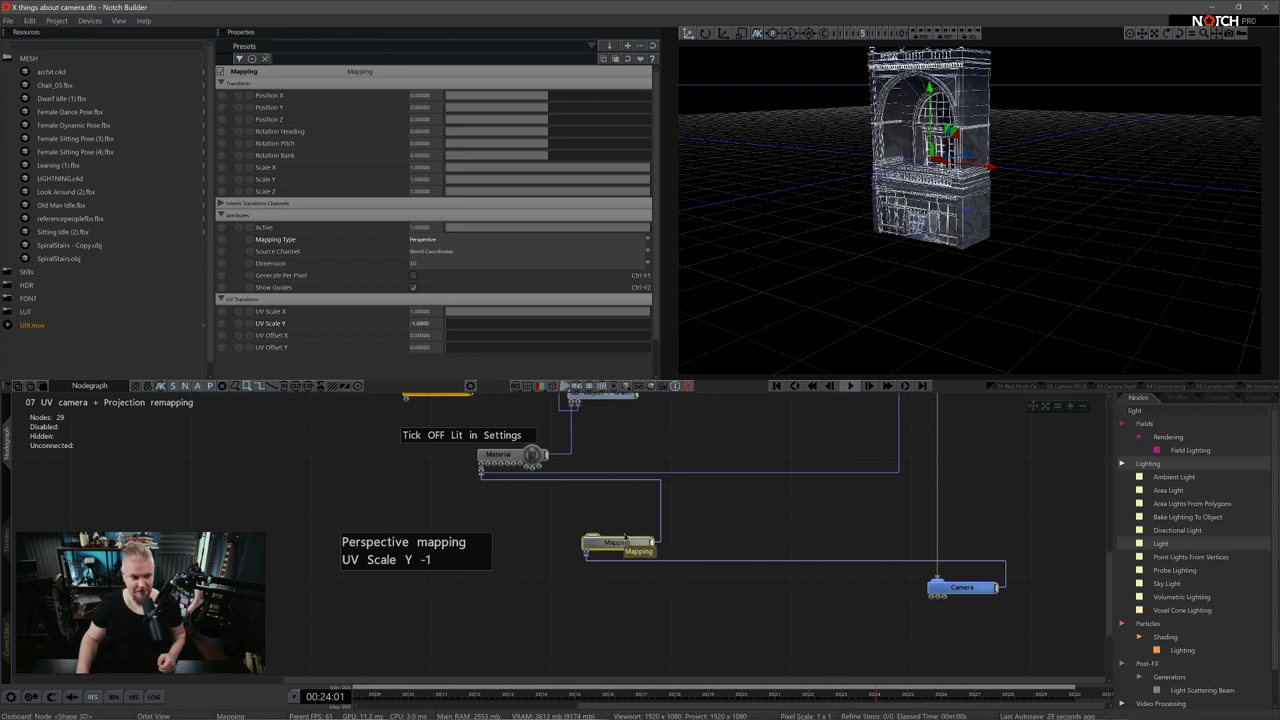
pyautogui.click(425, 240)
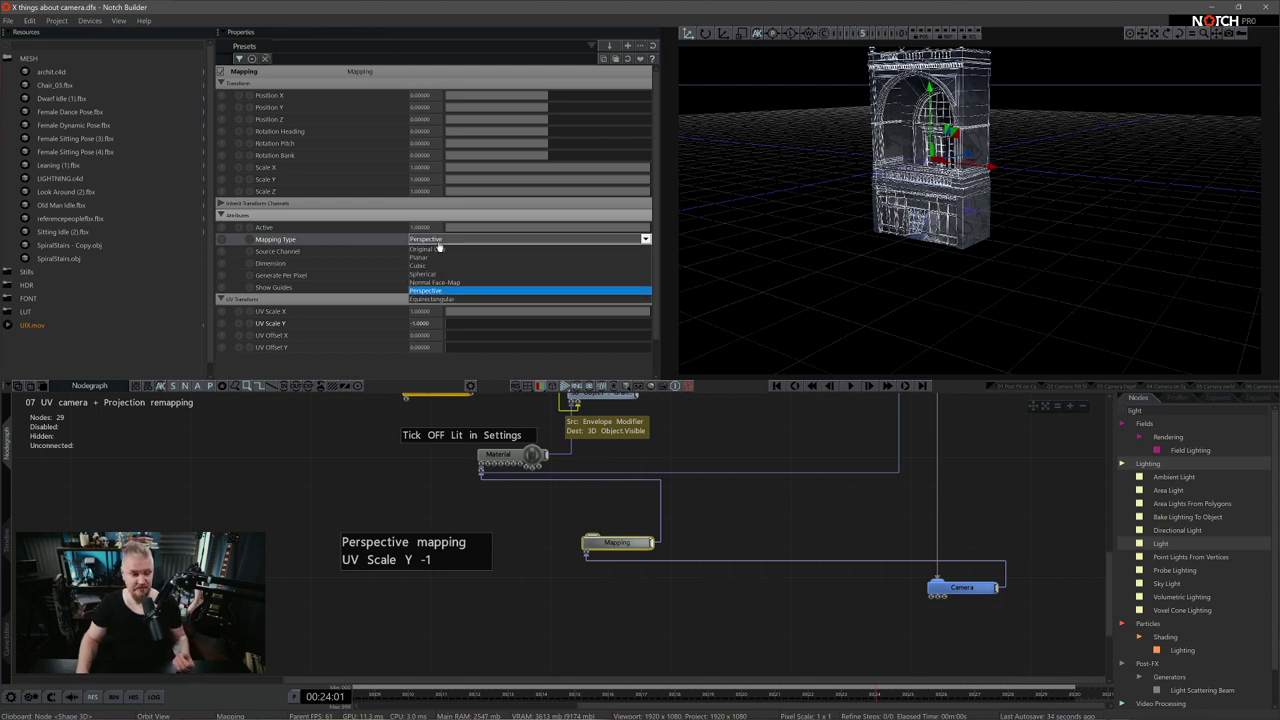
pyautogui.click(429, 291)
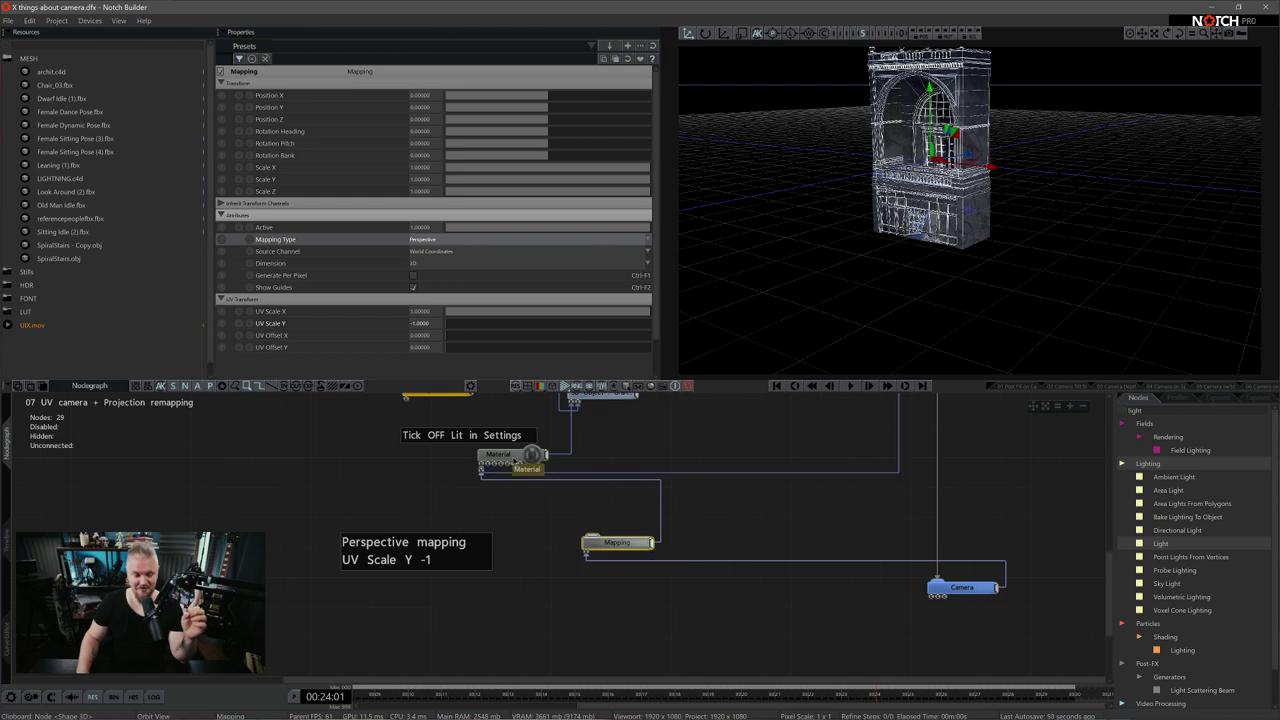
# Trace the projection chain through the 3D Object, Material and Mapping nodes
pyautogui.scroll(1, 592, 486)
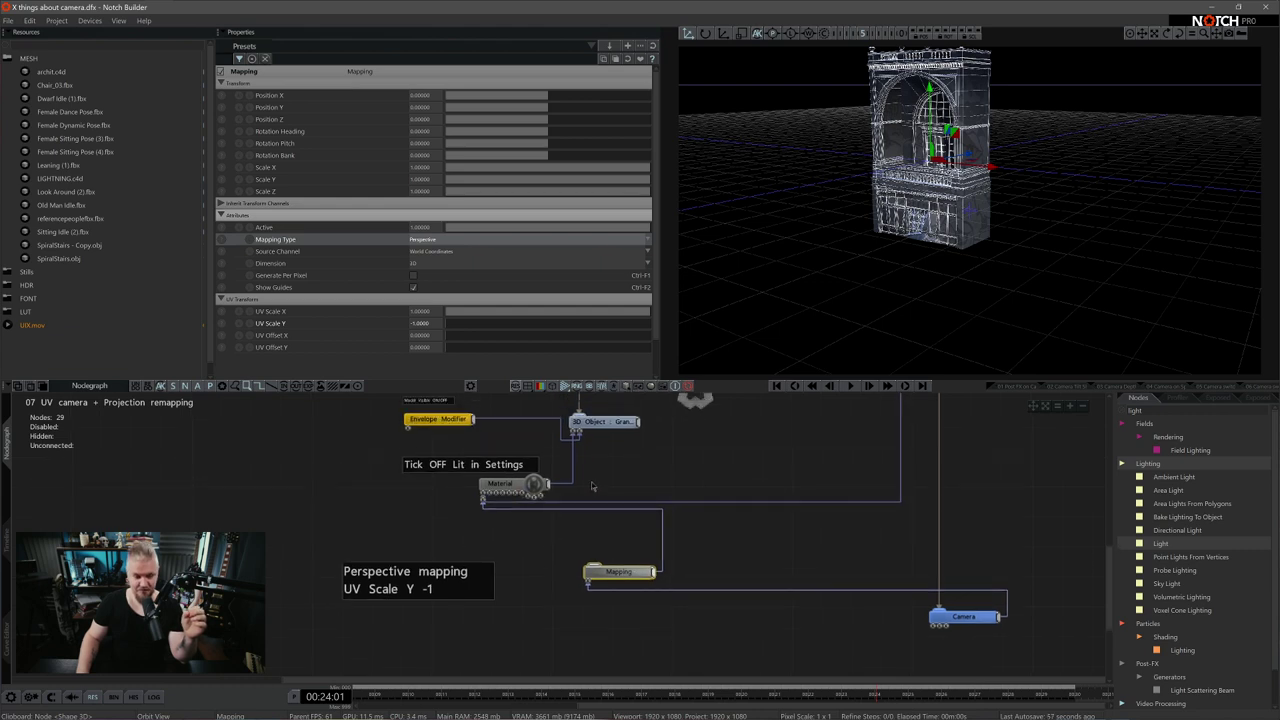
pyautogui.click(611, 424)
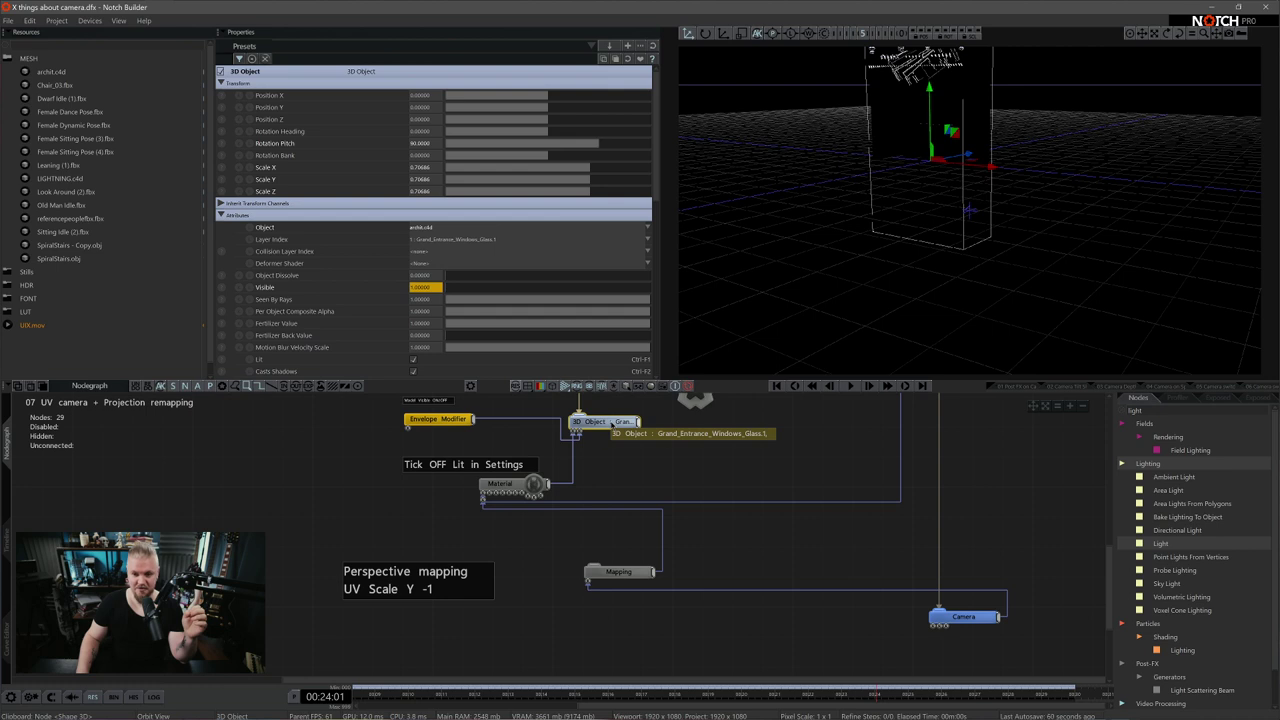
pyautogui.click(500, 486)
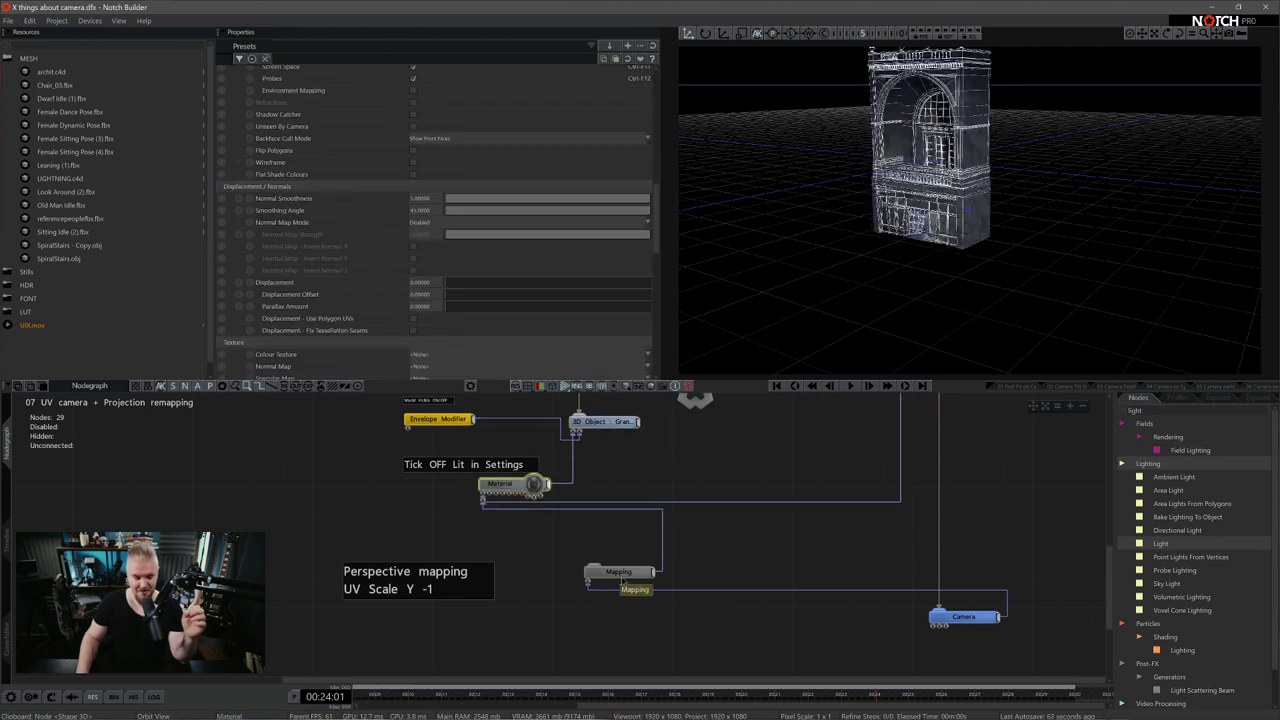
pyautogui.click(620, 574)
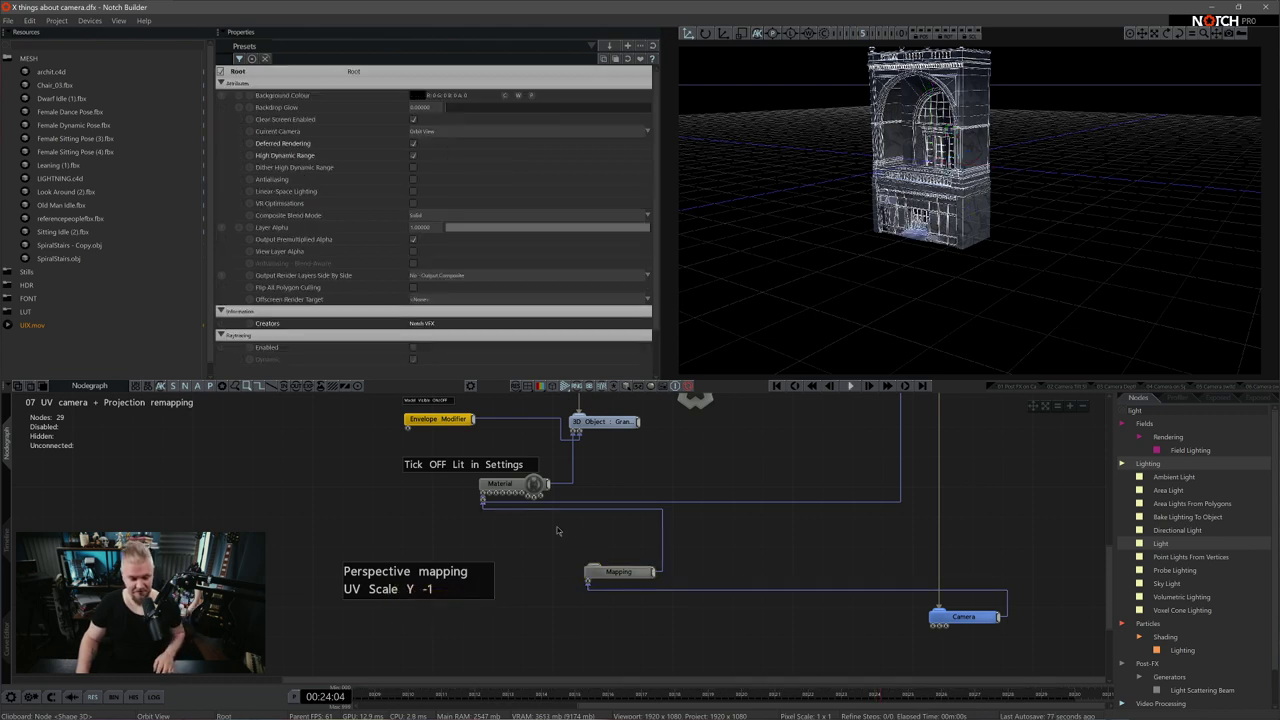
# Try the Material node with Lit turned on and turn Lit back off
pyautogui.click(505, 484)
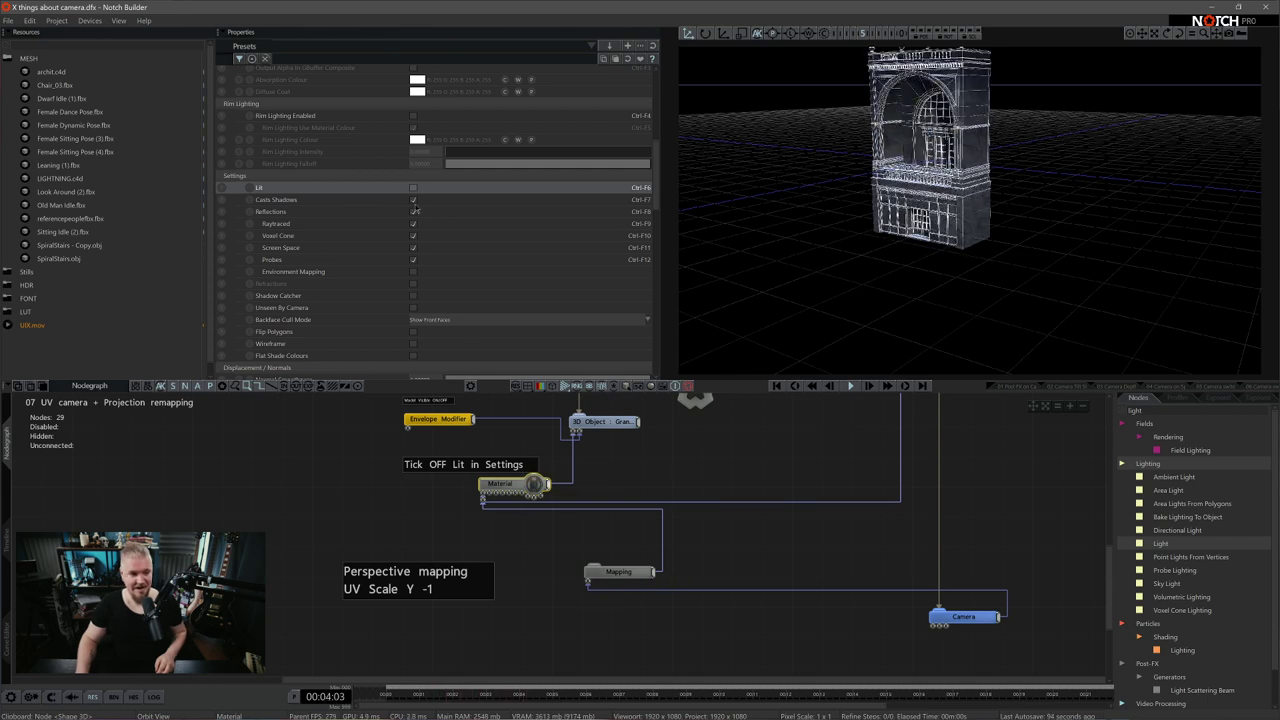
pyautogui.click(413, 188)
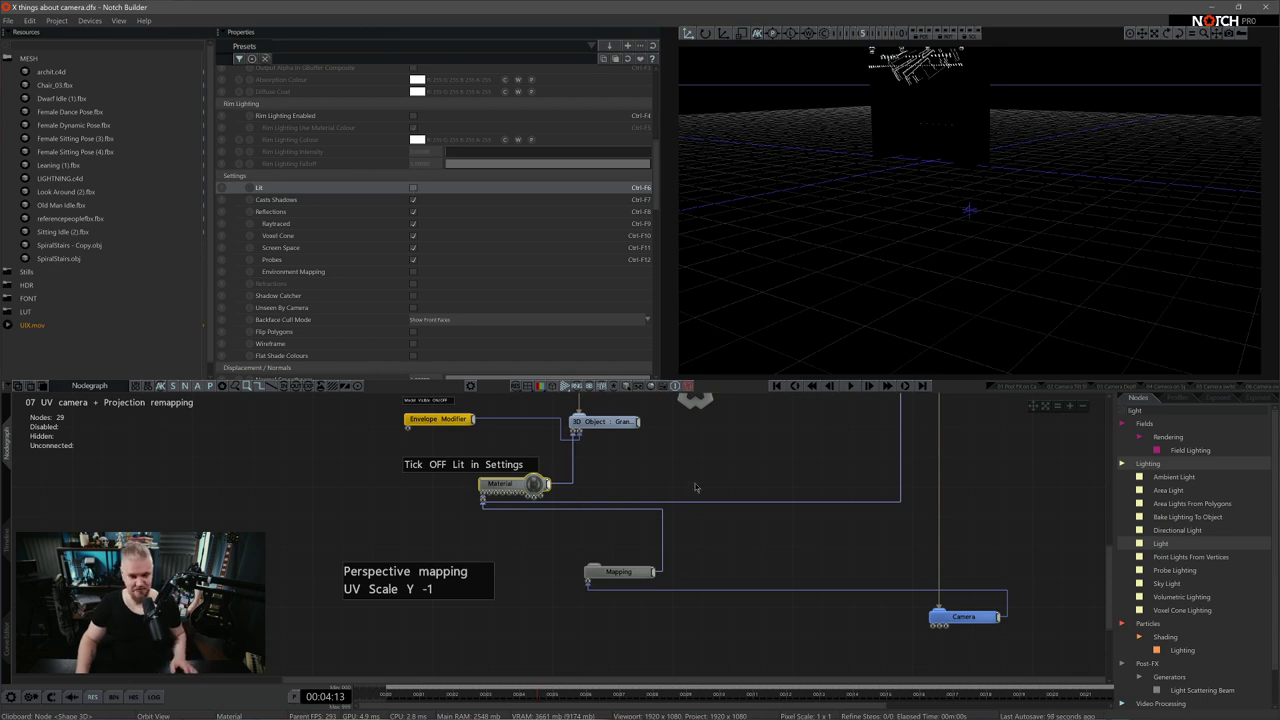
pyautogui.moveTo(697, 488); pyautogui.dragTo(737, 528, button='middle')
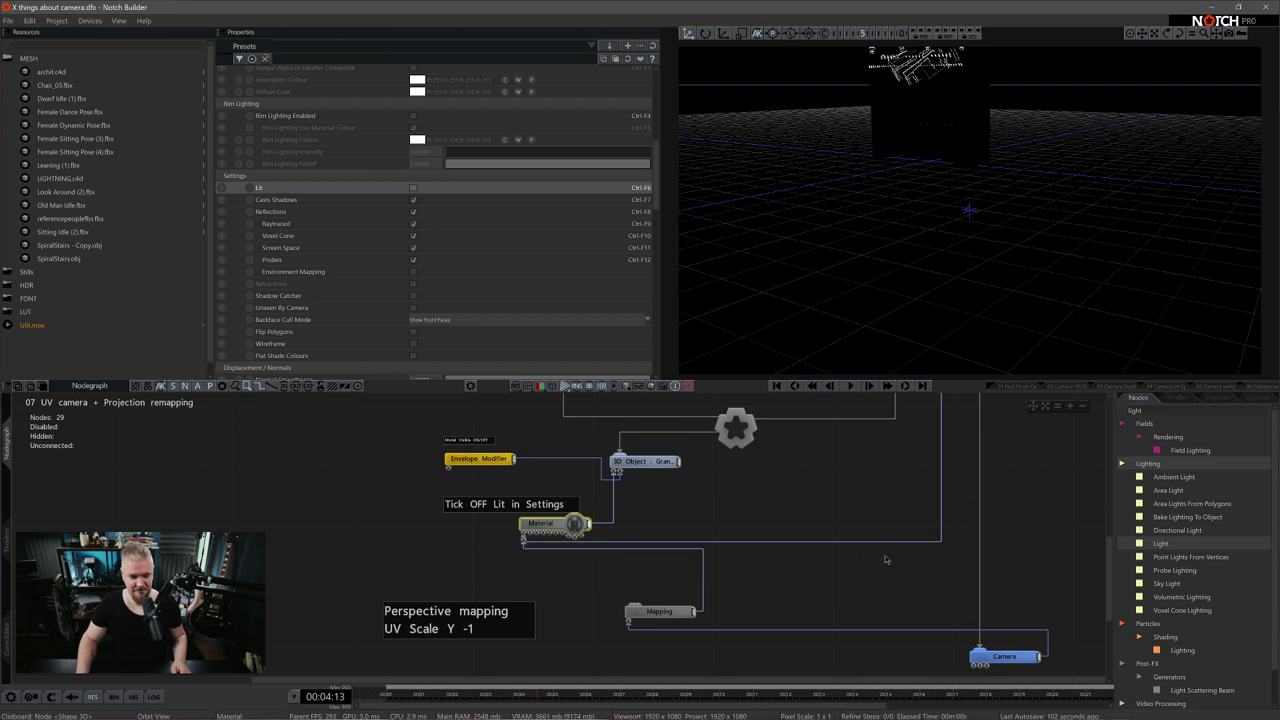
pyautogui.moveTo(938, 496); pyautogui.dragTo(898, 603, button='middle')
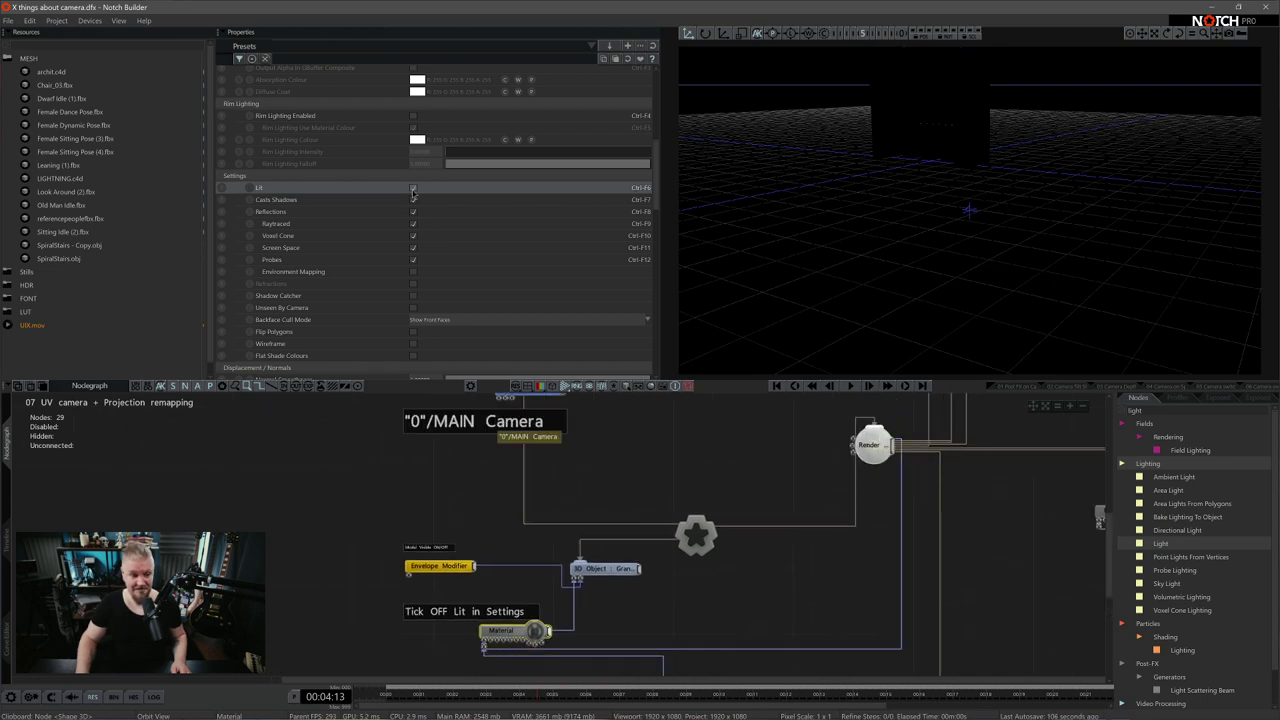
# View the scene through the UV Camera and set its UV Channel to Colour - Original UVs
pyautogui.click(572, 563)
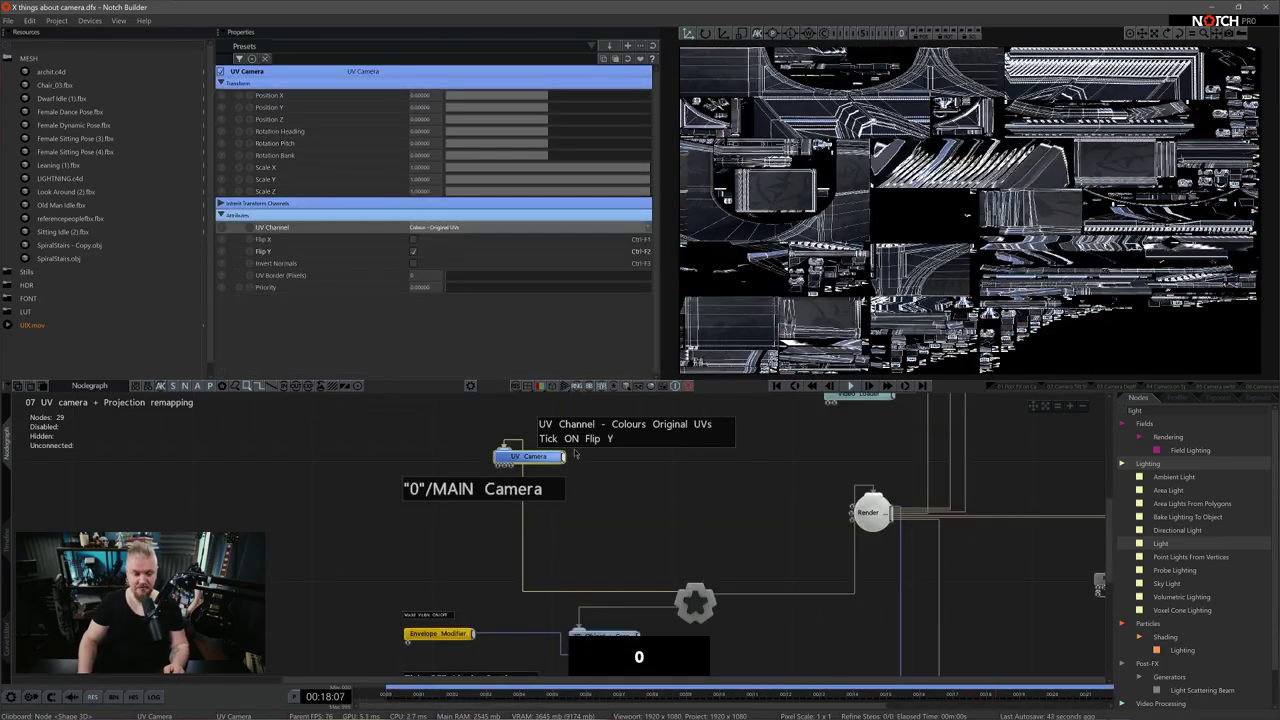
pyautogui.click(629, 60)
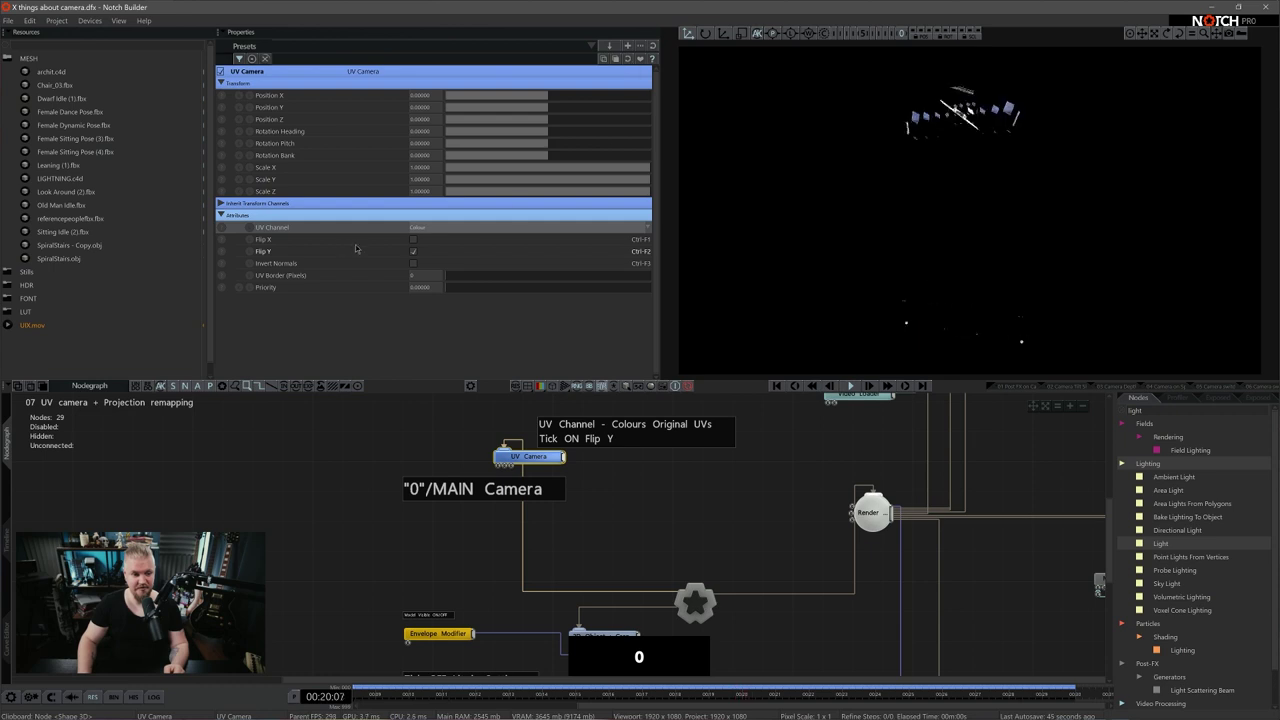
pyautogui.click(456, 229)
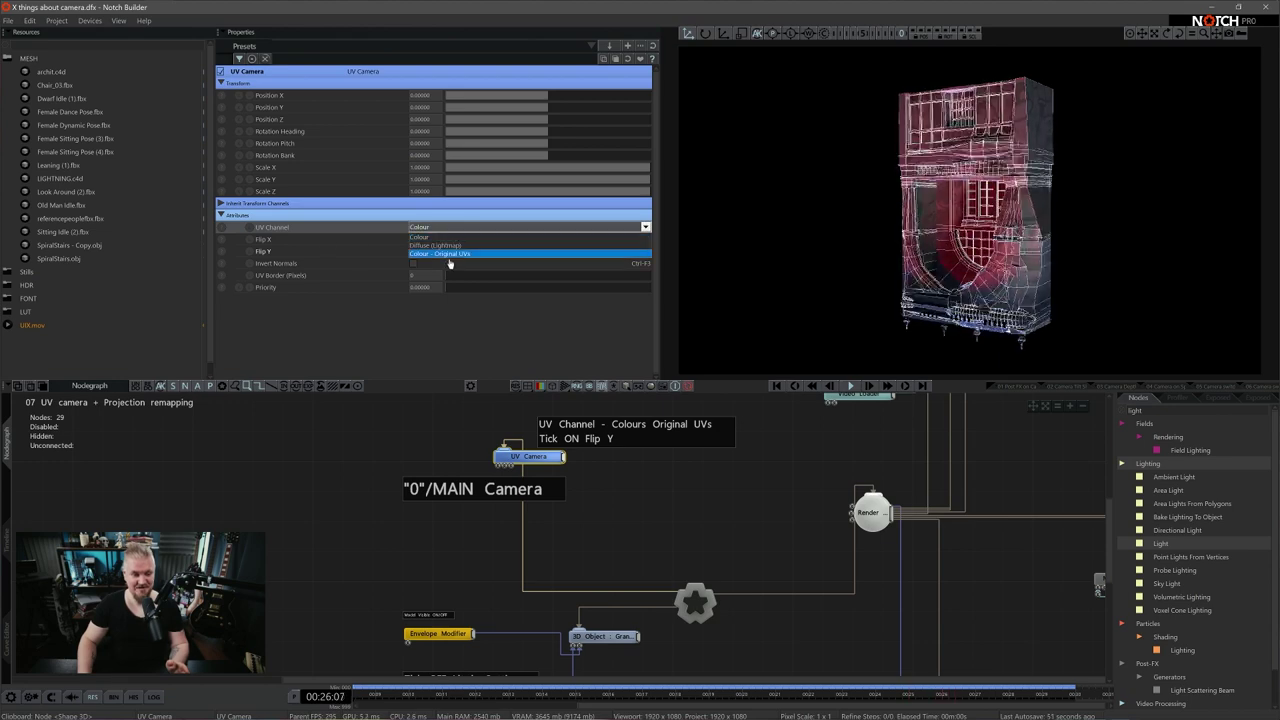
pyautogui.click(460, 254)
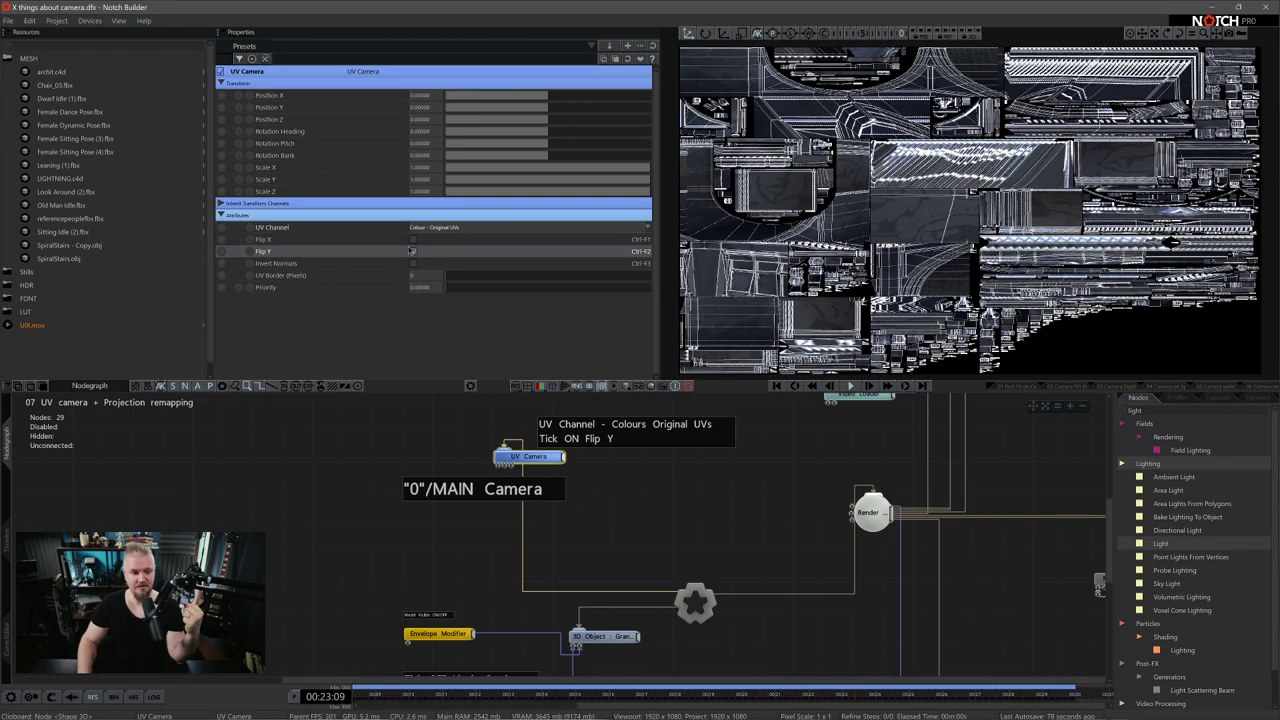
# Enable Flip Y on the UV Camera and switch to the layer 07 UV camera + Projection remapping 2
pyautogui.click(413, 252)
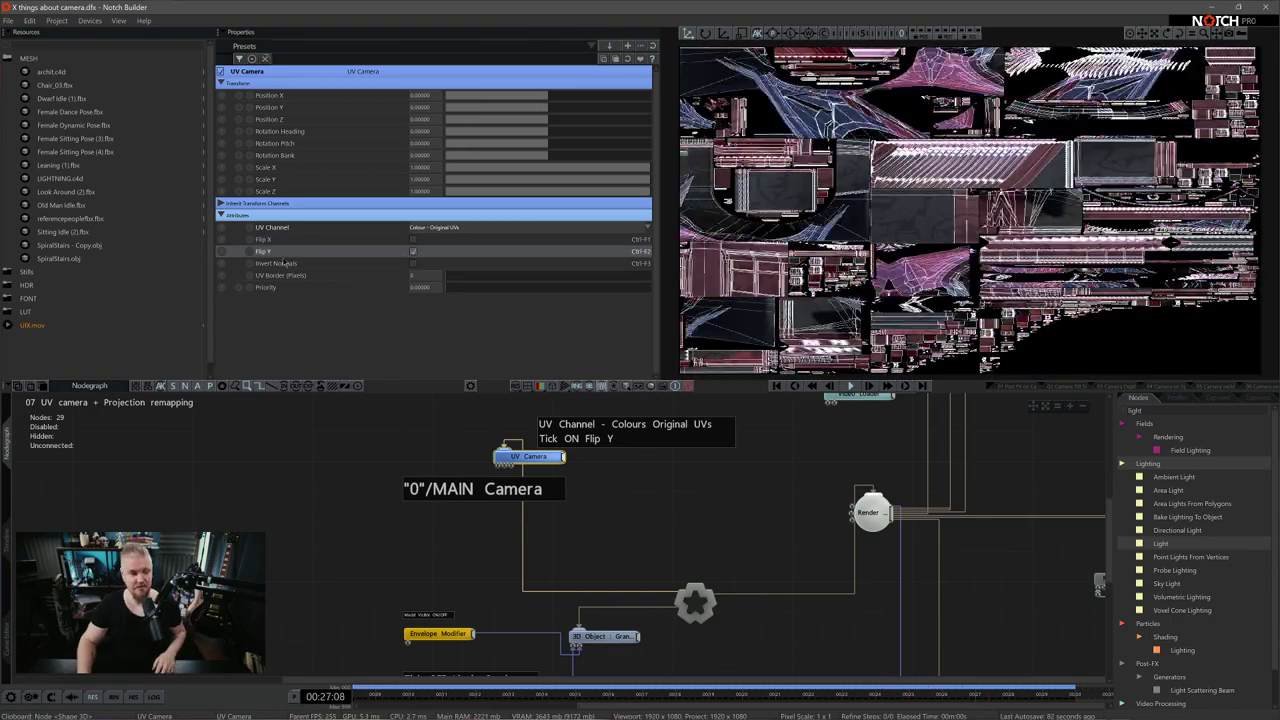
pyautogui.click(7, 556)
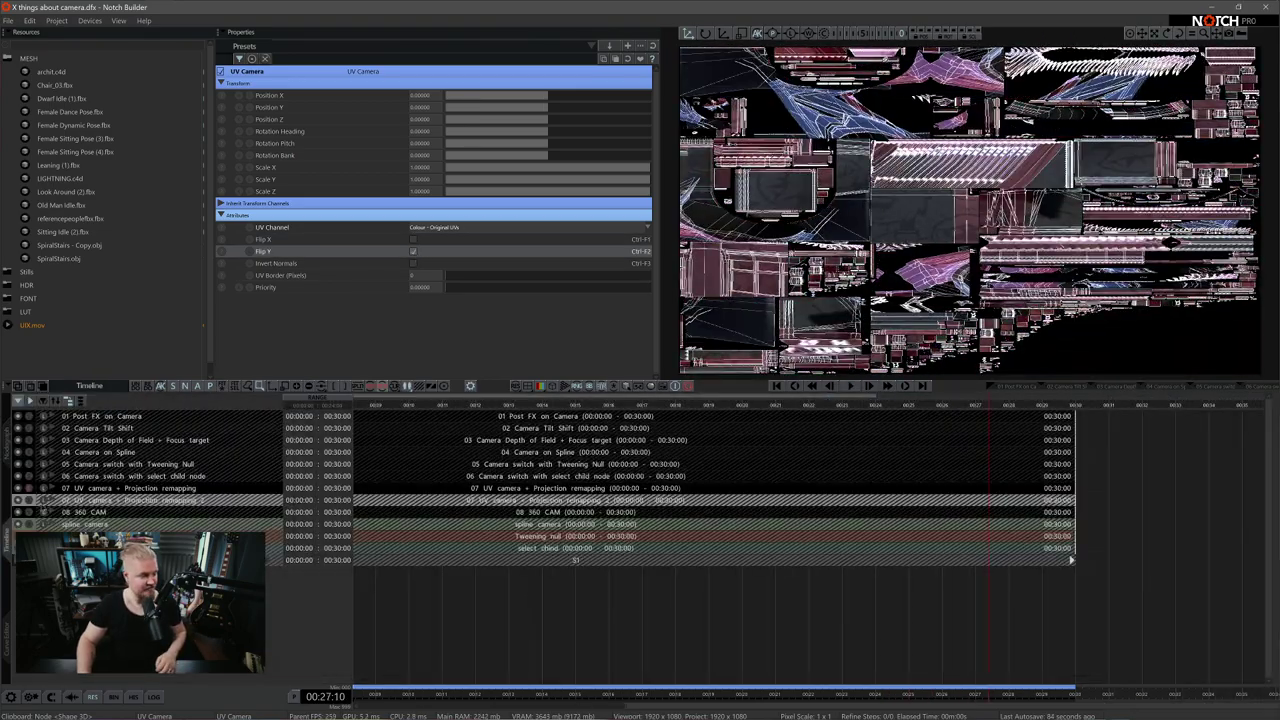
pyautogui.click(28, 500)
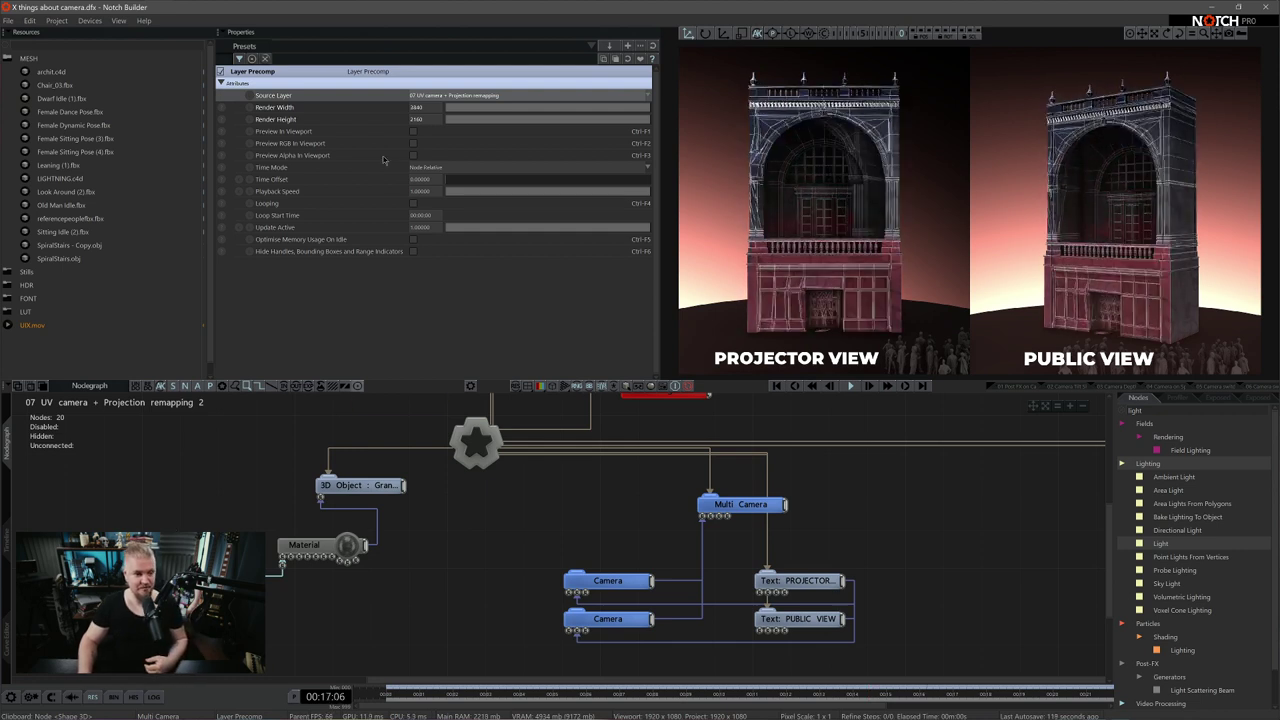
# Select 07 UV camera + Projection remapping as the Layer Precomp's Source Layer and inspect the Material and 3D Object nodes
pyautogui.click(438, 95)
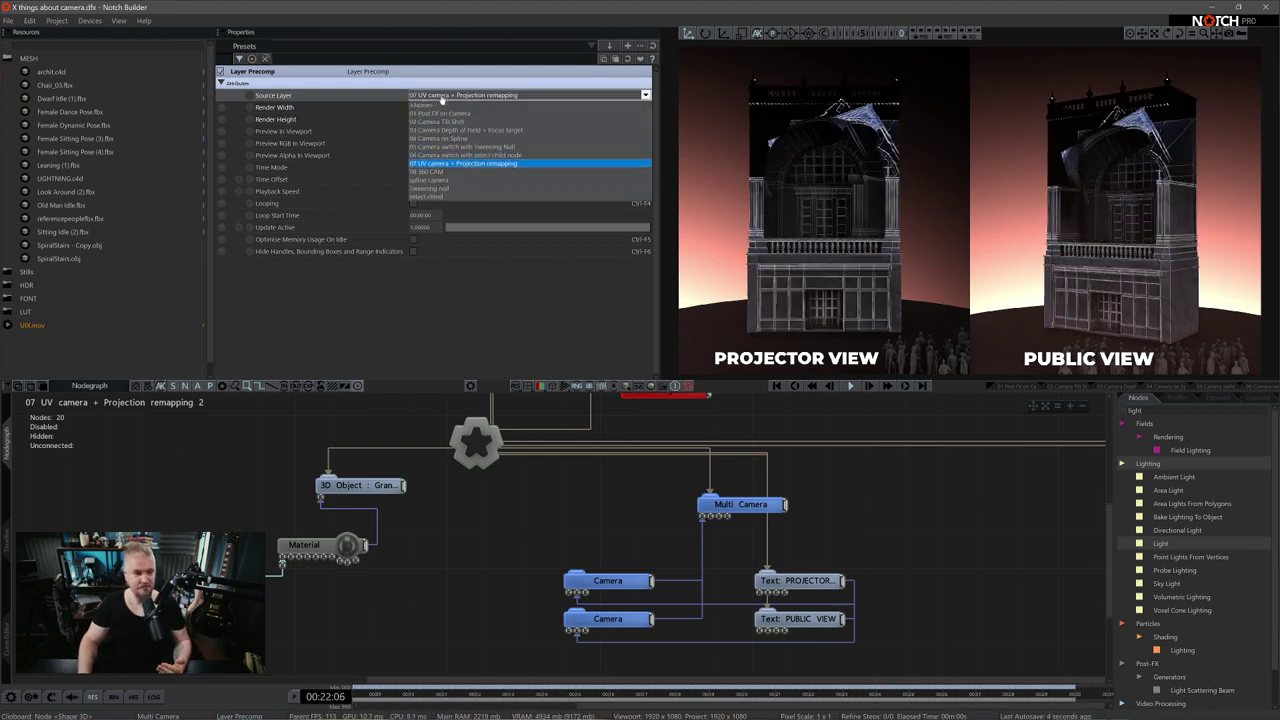
pyautogui.click(490, 164)
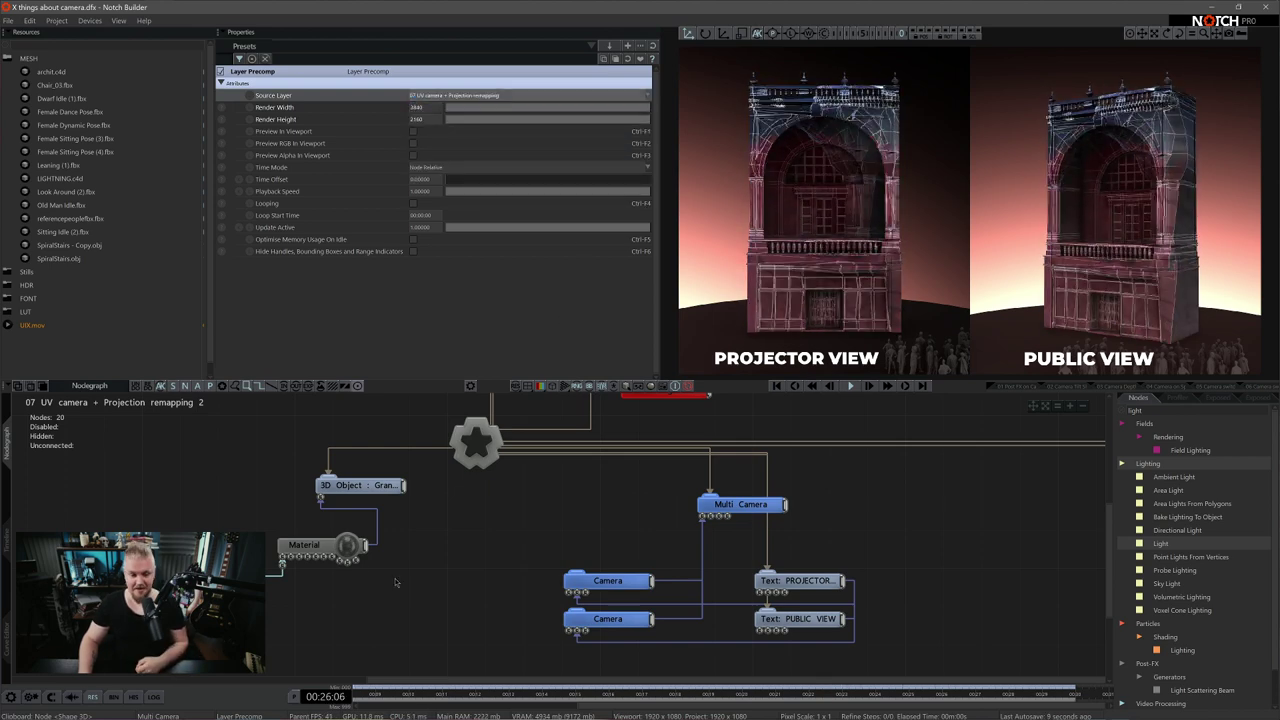
pyautogui.click(326, 547)
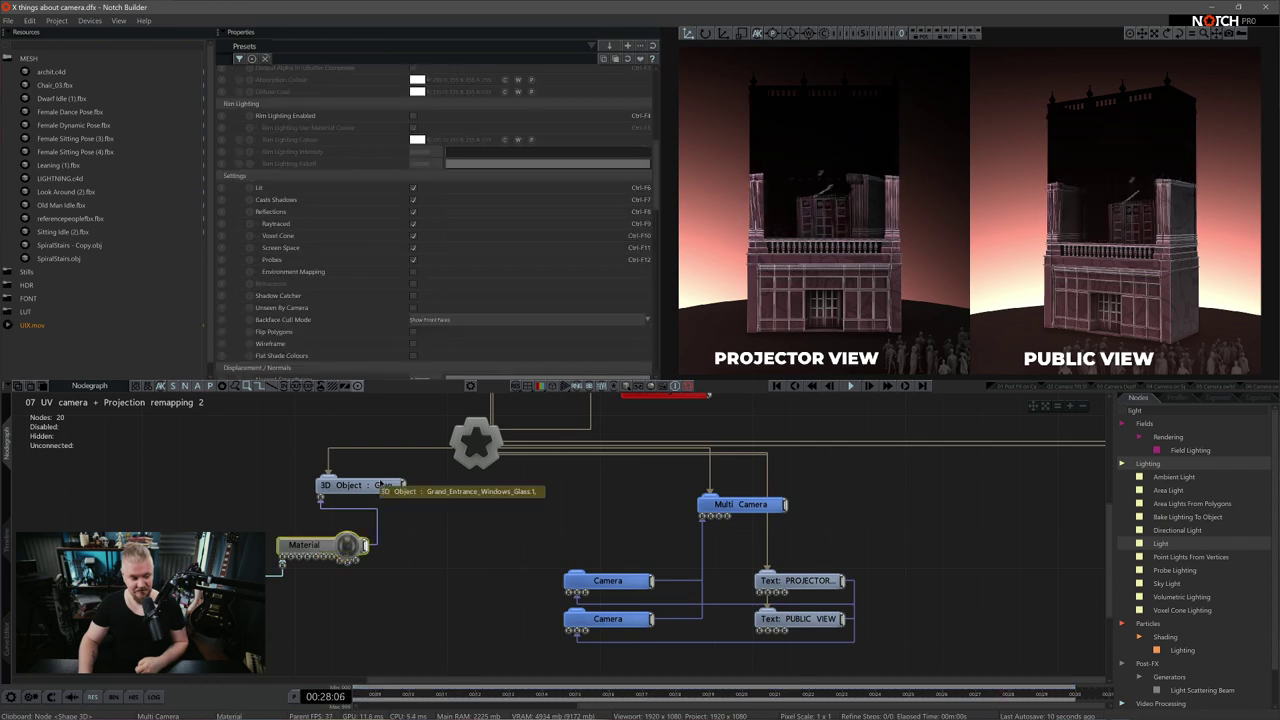
pyautogui.click(379, 485)
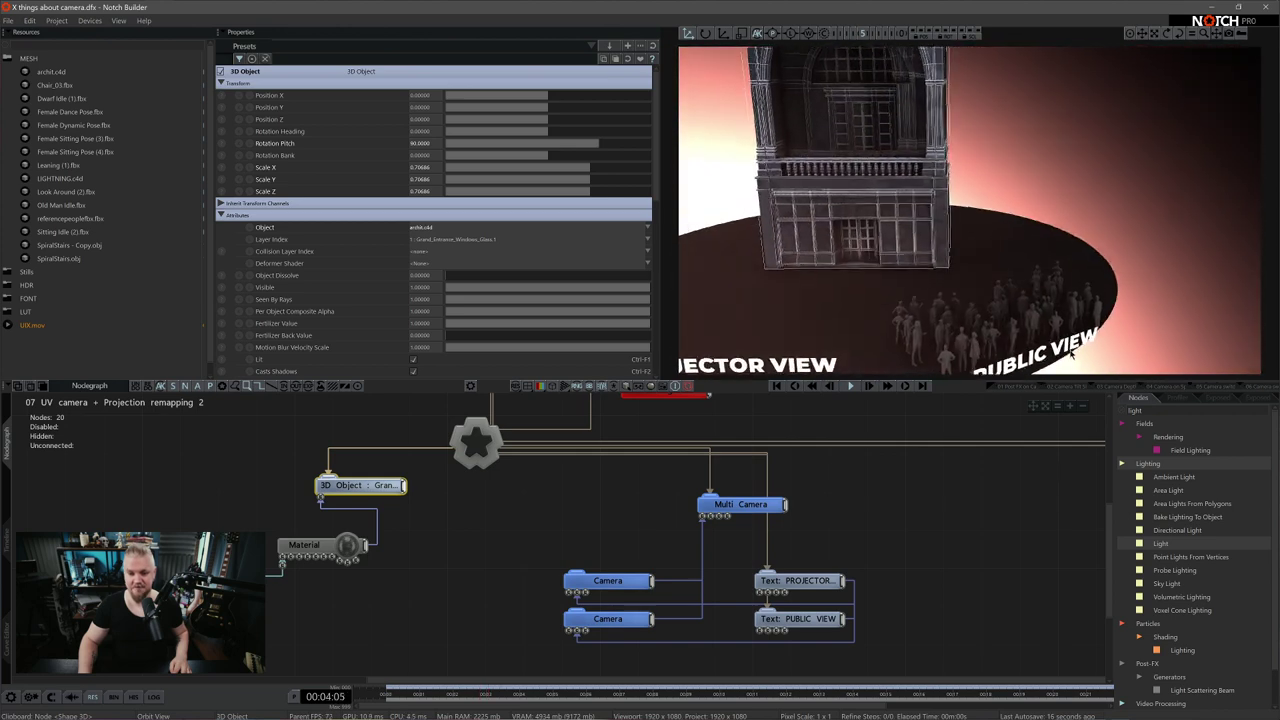
# Compare the mapped building in the projector and public camera views with the orbit view
pyautogui.press('0')
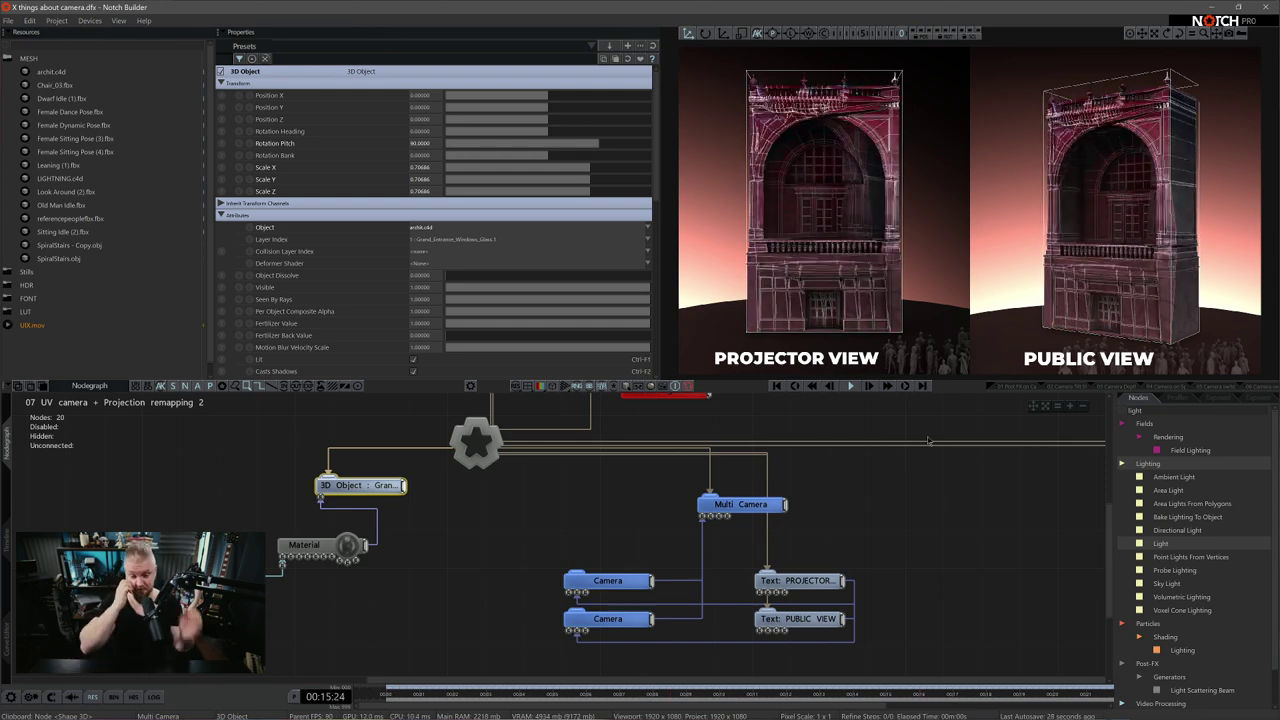
pyautogui.press('5')
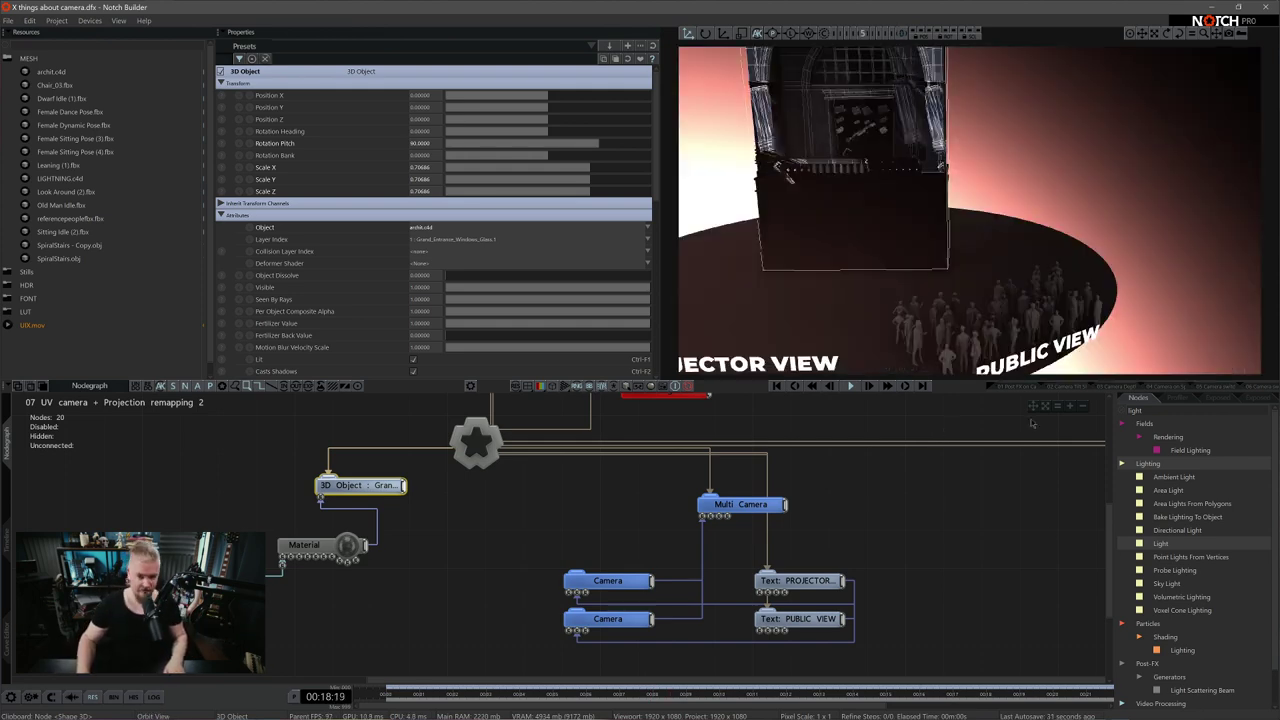
pyautogui.moveTo(1004, 242); pyautogui.dragTo(916, 251, button='middle')
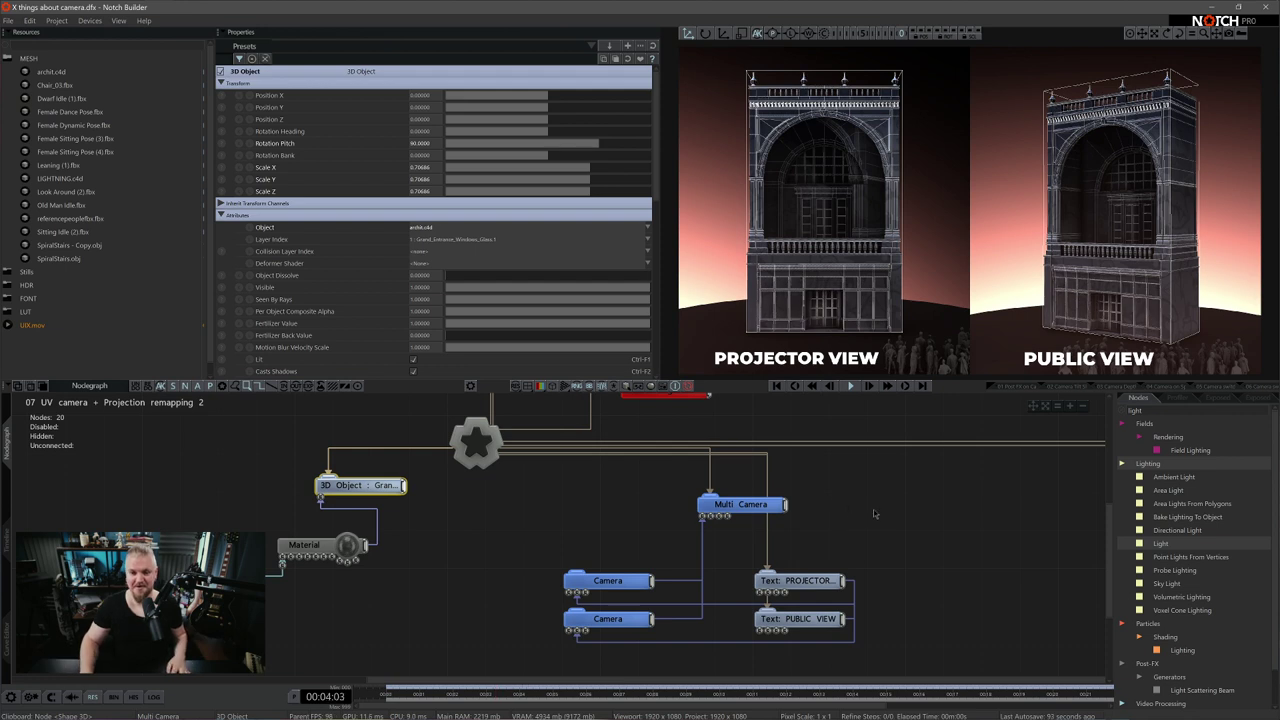
# Inspect the Multi Camera node and its two Camera nodes for the projector and public views
pyautogui.scroll(-3, 930, 527)
pyautogui.moveTo(889, 526); pyautogui.dragTo(712, 524, button='middle')
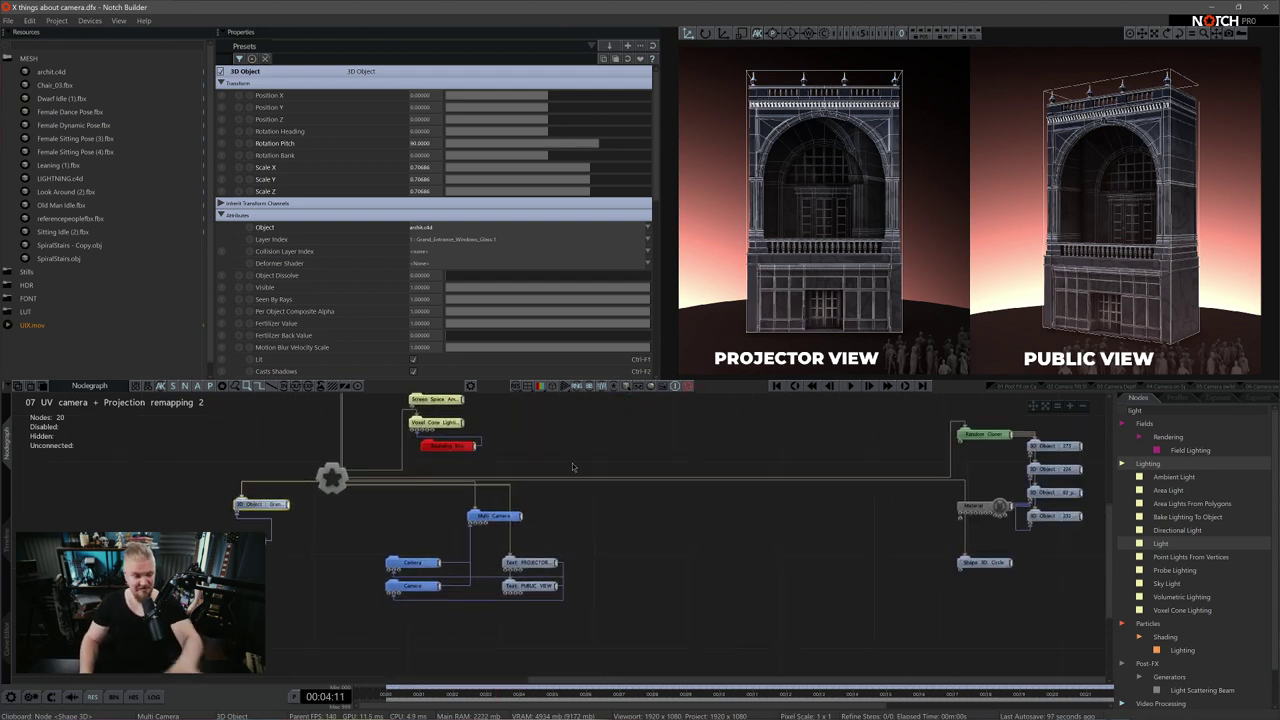
pyautogui.click(518, 546)
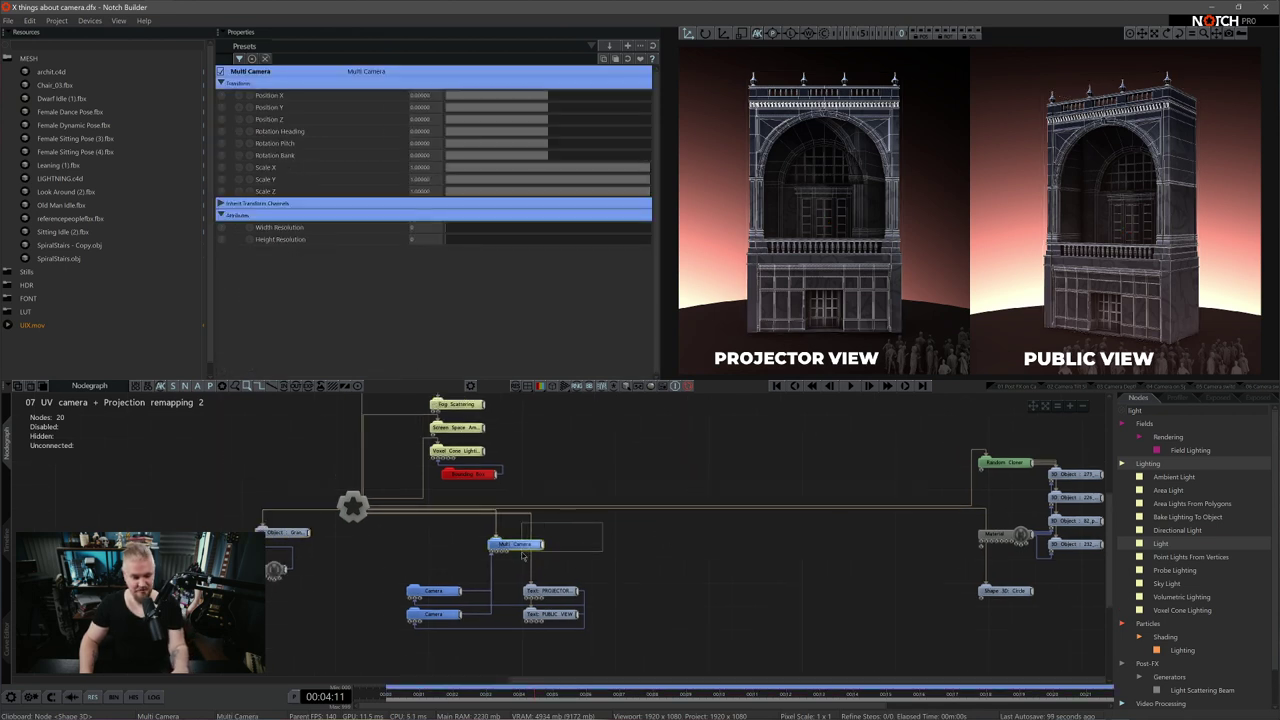
pyautogui.click(433, 614)
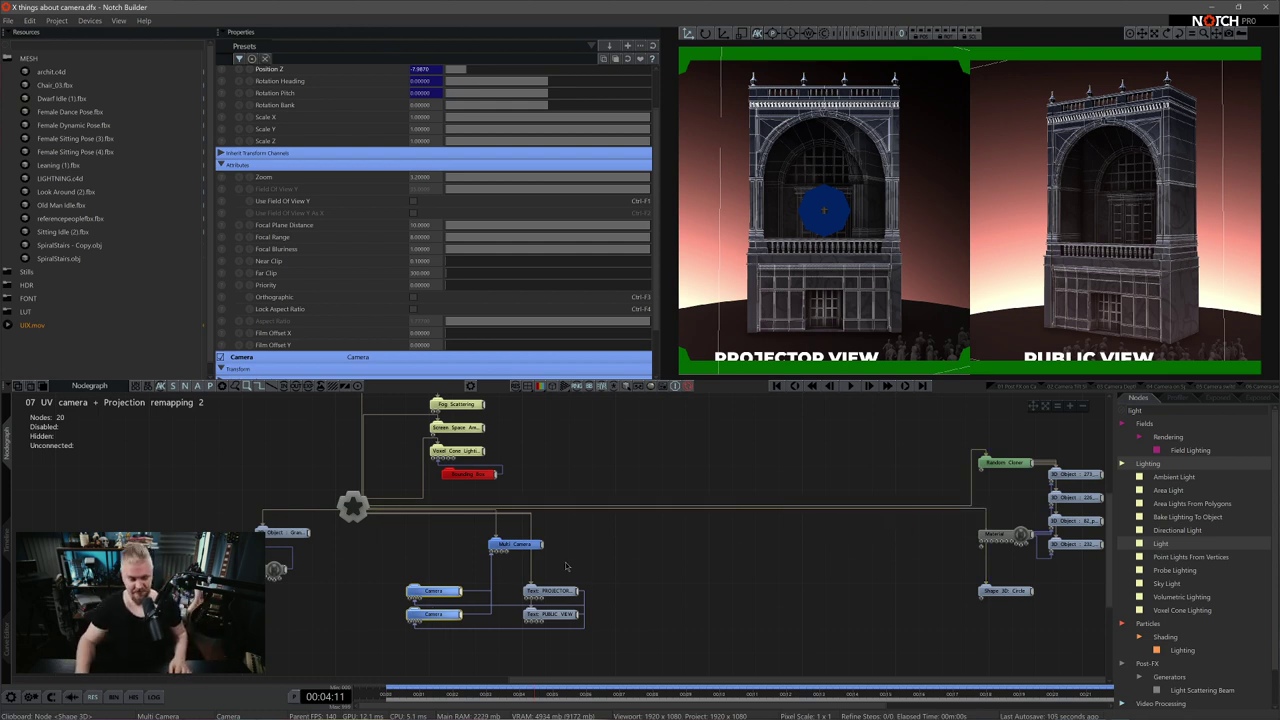
pyautogui.click(650, 606)
# Examine the Random Cloner crowd nodes and the fog, ambient occlusion and voxel lighting nodes while orbiting the scene
pyautogui.moveTo(817, 575); pyautogui.dragTo(695, 577, button='middle')
pyautogui.moveTo(796, 423); pyautogui.dragTo(984, 619)
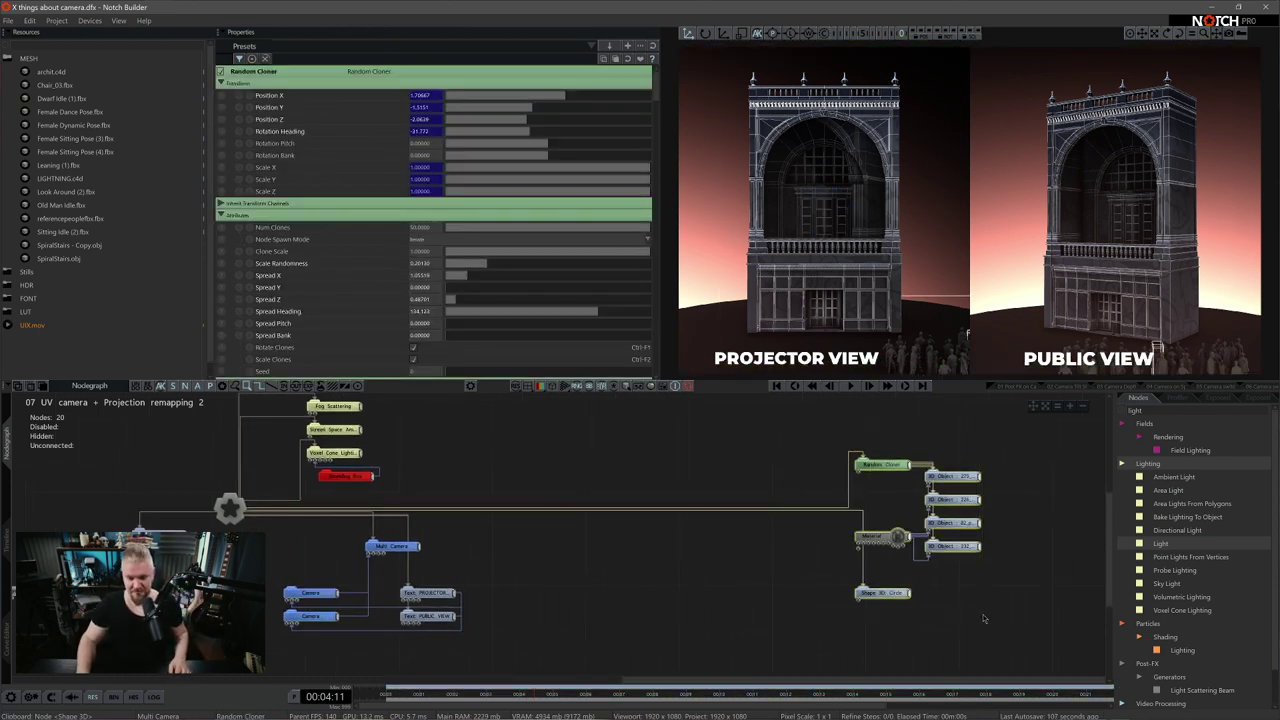
pyautogui.press('0')
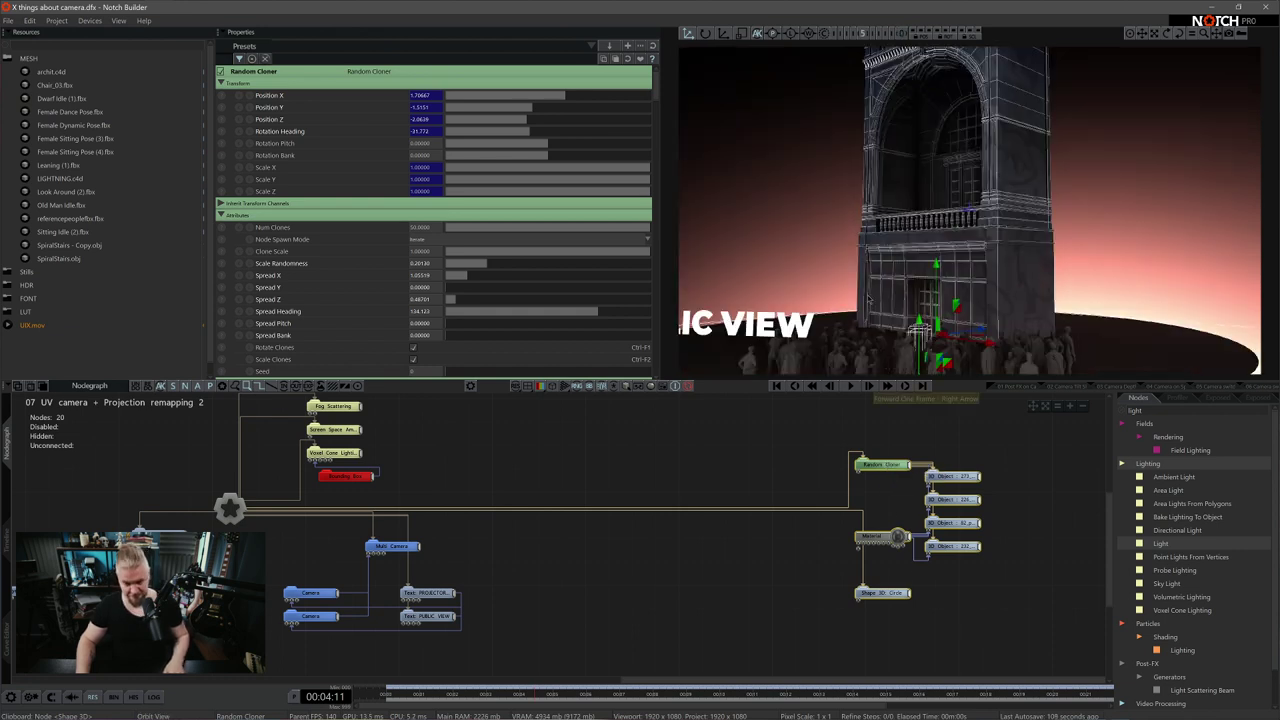
pyautogui.moveTo(908, 272); pyautogui.dragTo(940, 312, button='middle')
pyautogui.moveTo(419, 474); pyautogui.dragTo(486, 512, button='middle')
pyautogui.moveTo(499, 437); pyautogui.dragTo(400, 512)
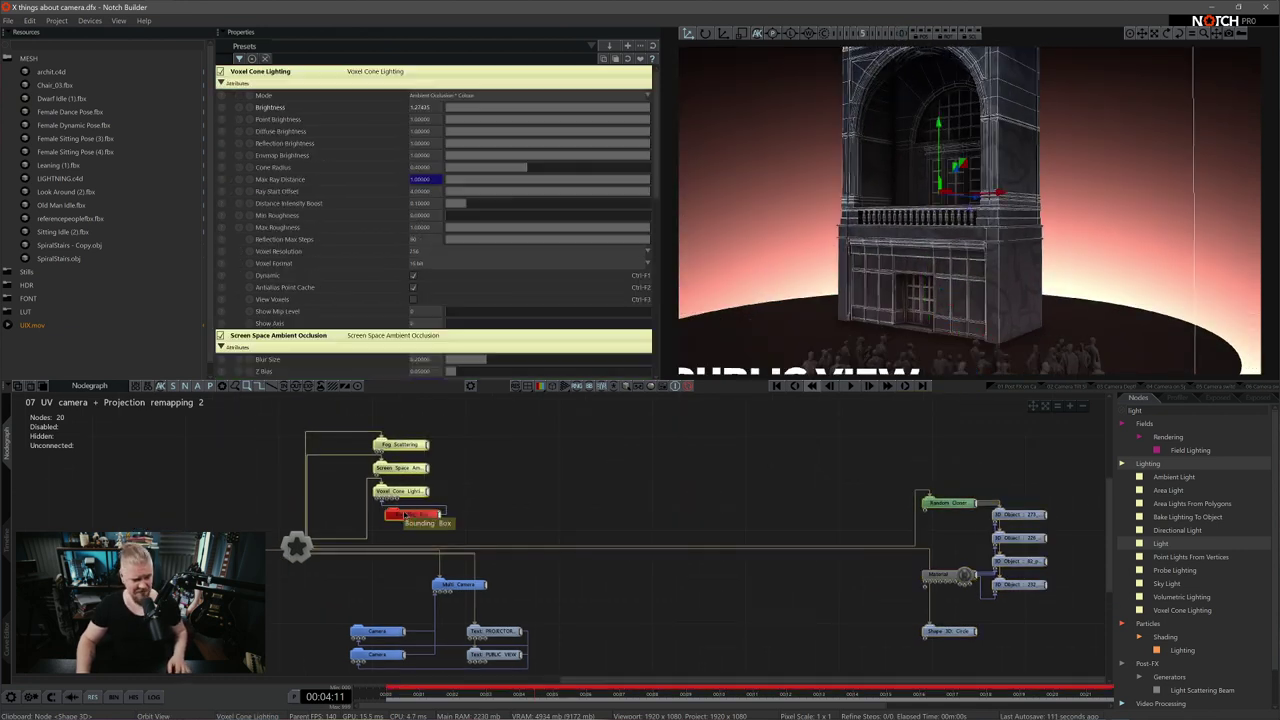
pyautogui.click(701, 446)
pyautogui.moveTo(905, 330); pyautogui.dragTo(1068, 188)
pyautogui.press('space')
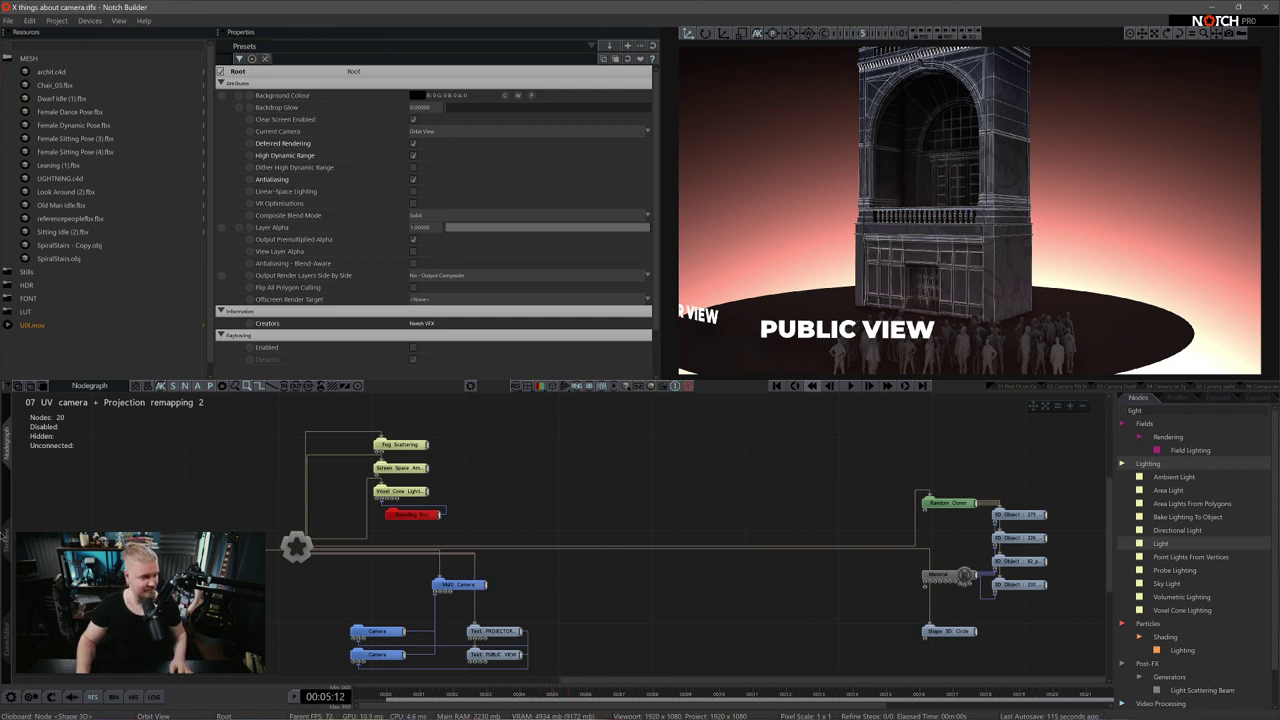
# Switch to the layer 08 360 CAM and open its node graph
pyautogui.click(5, 537)
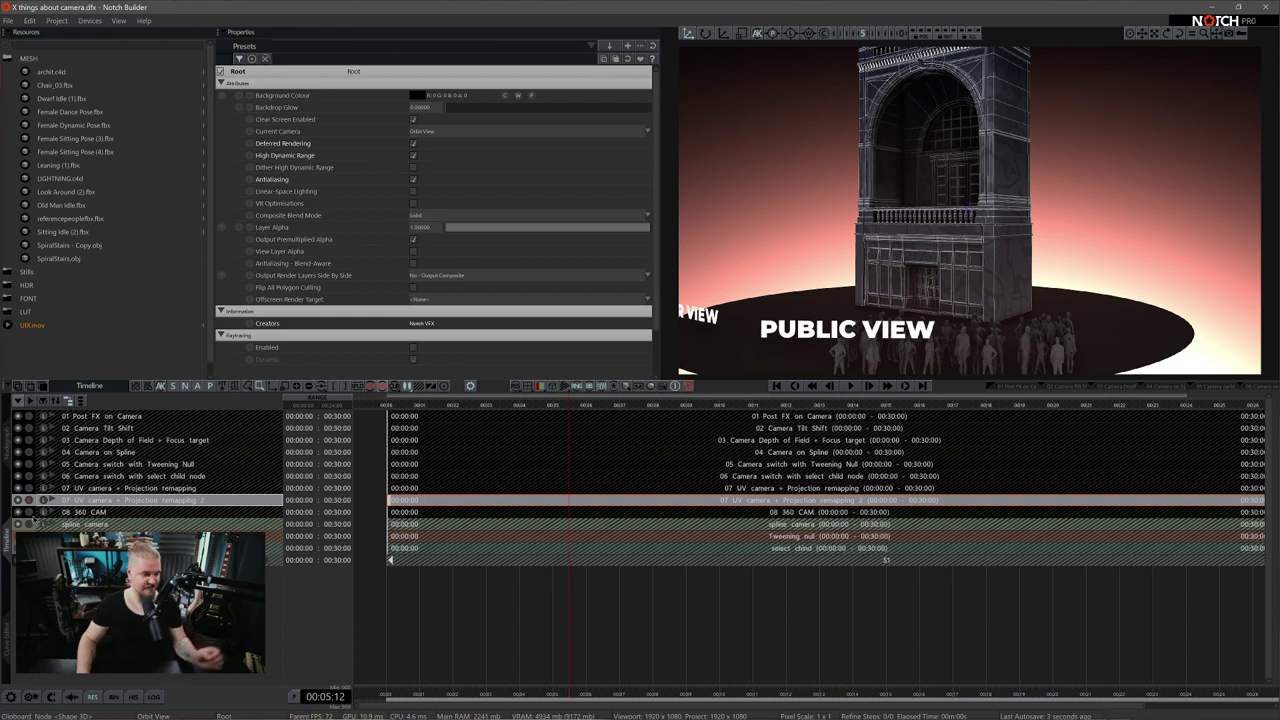
pyautogui.click(29, 512)
pyautogui.click(6, 450)
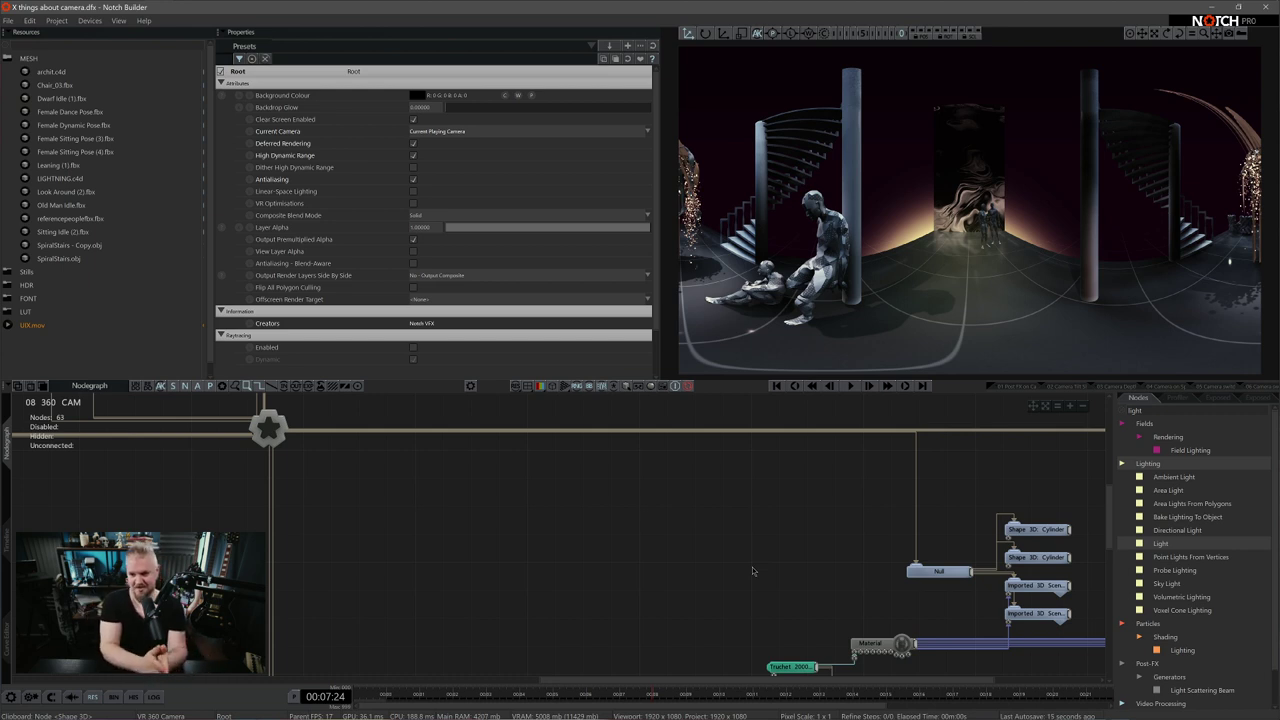
# Look around the 360 scene in the orbit view and return to the VR 360 Camera view
pyautogui.press('5')
pyautogui.moveTo(1060, 260); pyautogui.dragTo(1078, 295, button='middle')
pyautogui.moveTo(1078, 295); pyautogui.dragTo(1088, 293)
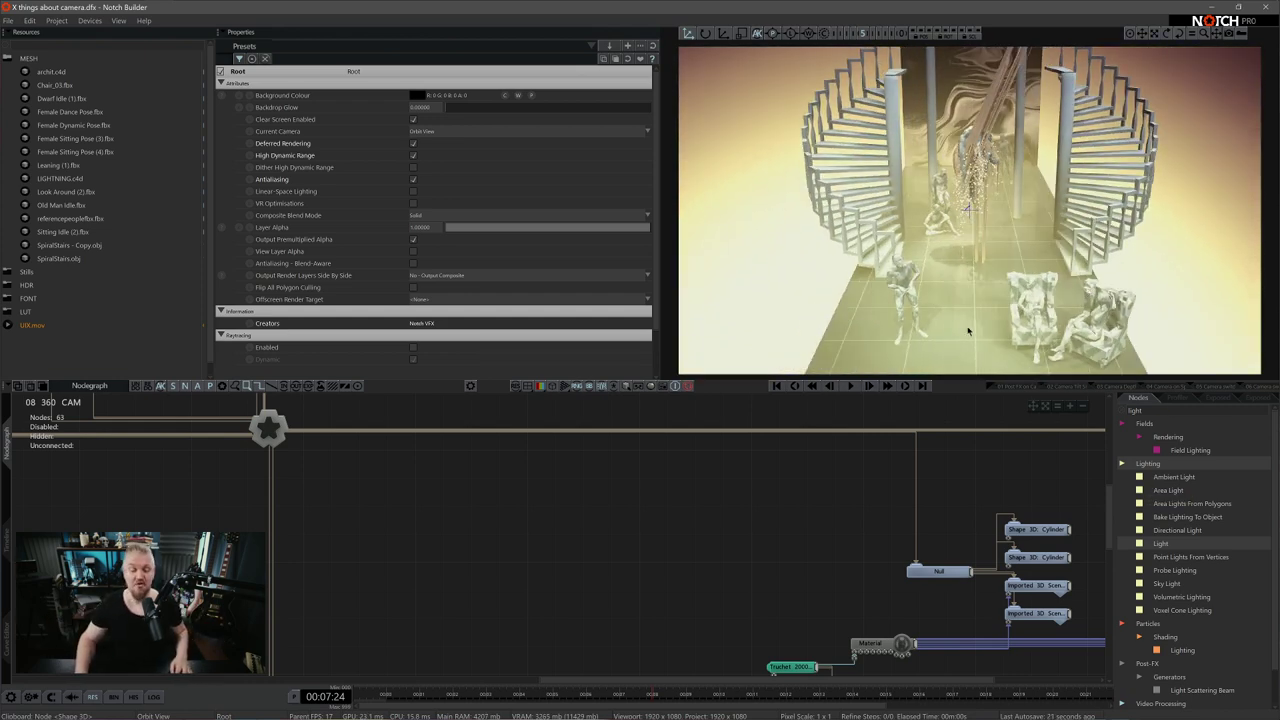
pyautogui.moveTo(945, 330); pyautogui.dragTo(907, 323)
pyautogui.moveTo(858, 265)
pyautogui.mouseDown()
pyautogui.moveTo(985, 290)
pyautogui.moveTo(868, 284)
pyautogui.mouseUp()
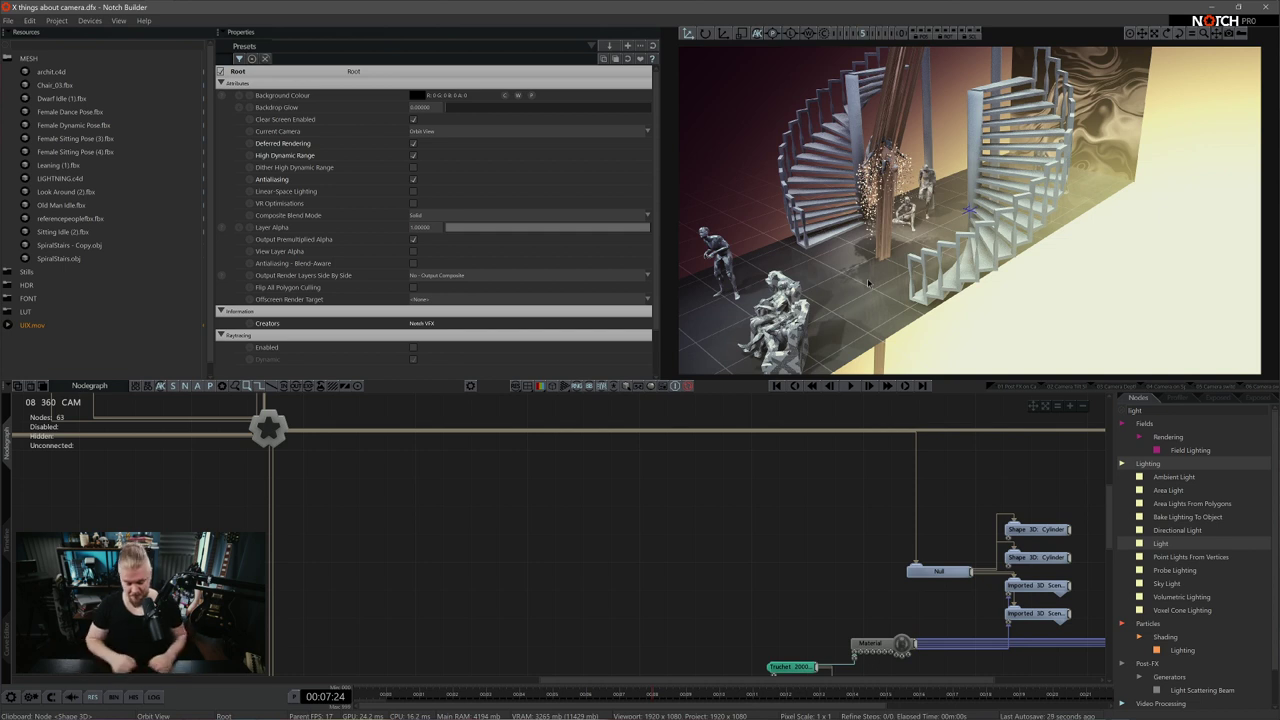
pyautogui.press('0')
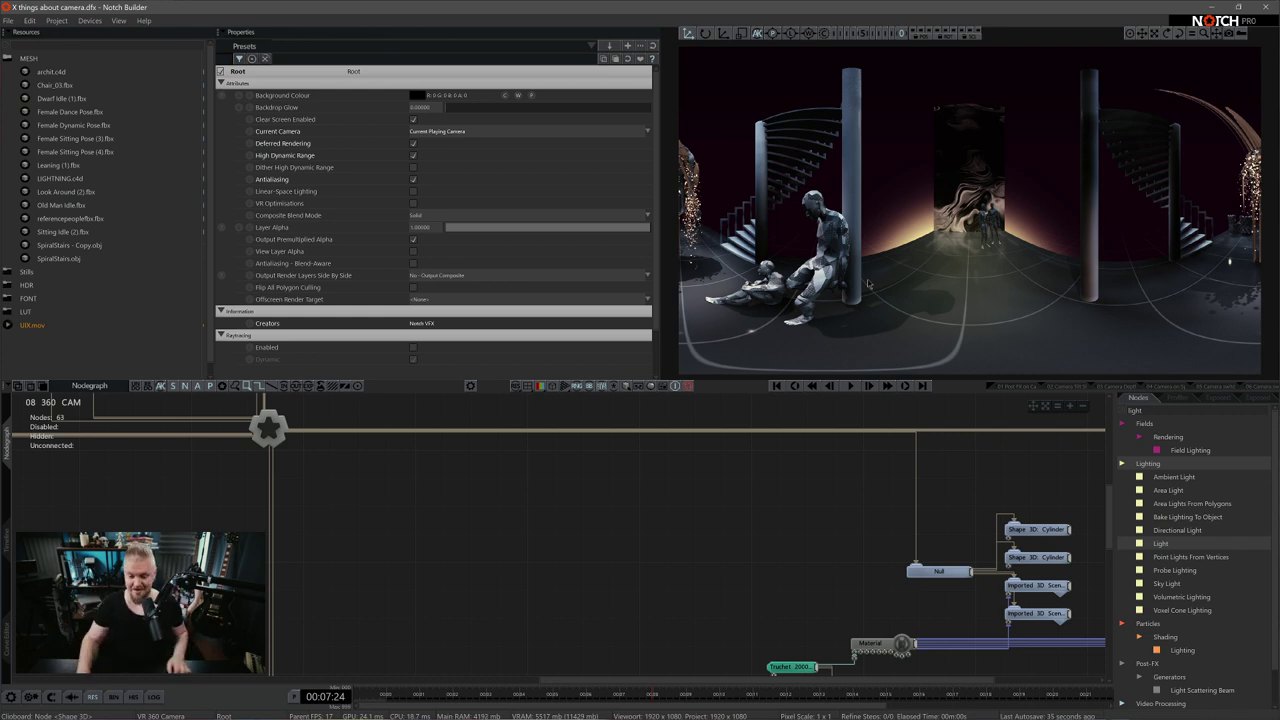
# Locate the VR 360 Camera node in the node graph
pyautogui.scroll(-5, 736, 508)
pyautogui.moveTo(742, 521); pyautogui.dragTo(985, 569, button='middle')
pyautogui.moveTo(871, 632); pyautogui.dragTo(751, 423, button='middle')
pyautogui.scroll(-3, 800, 450)
pyautogui.scroll(5, 760, 537)
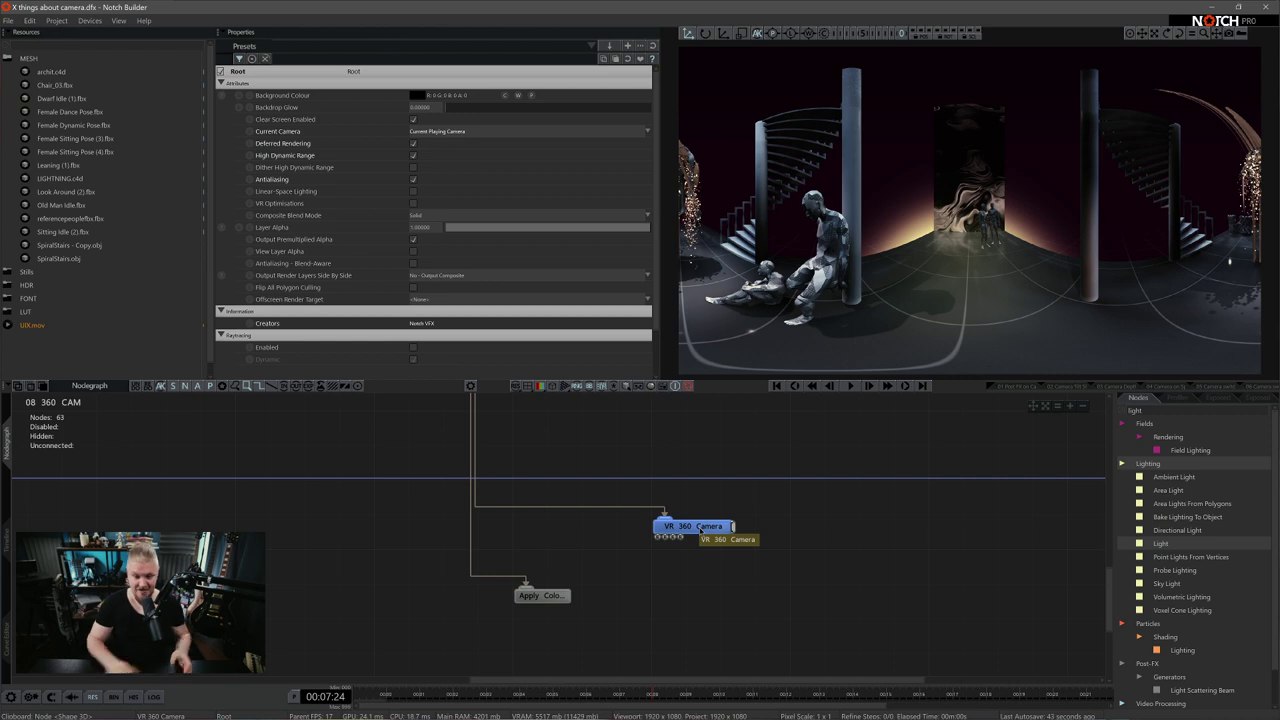
# Export the 360 camera view as an H264 video named 10 things about camera.mp4 on the Desktop
pyautogui.hotkey('ctrl', 'e')
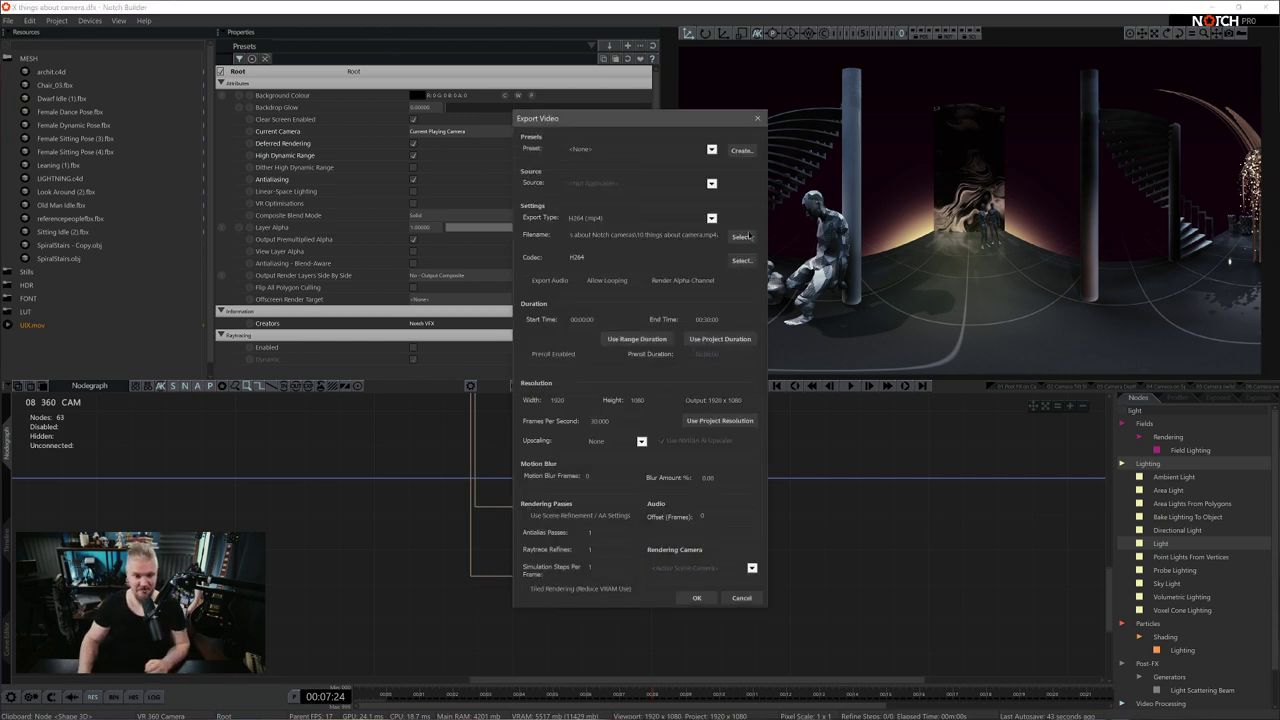
pyautogui.click(740, 237)
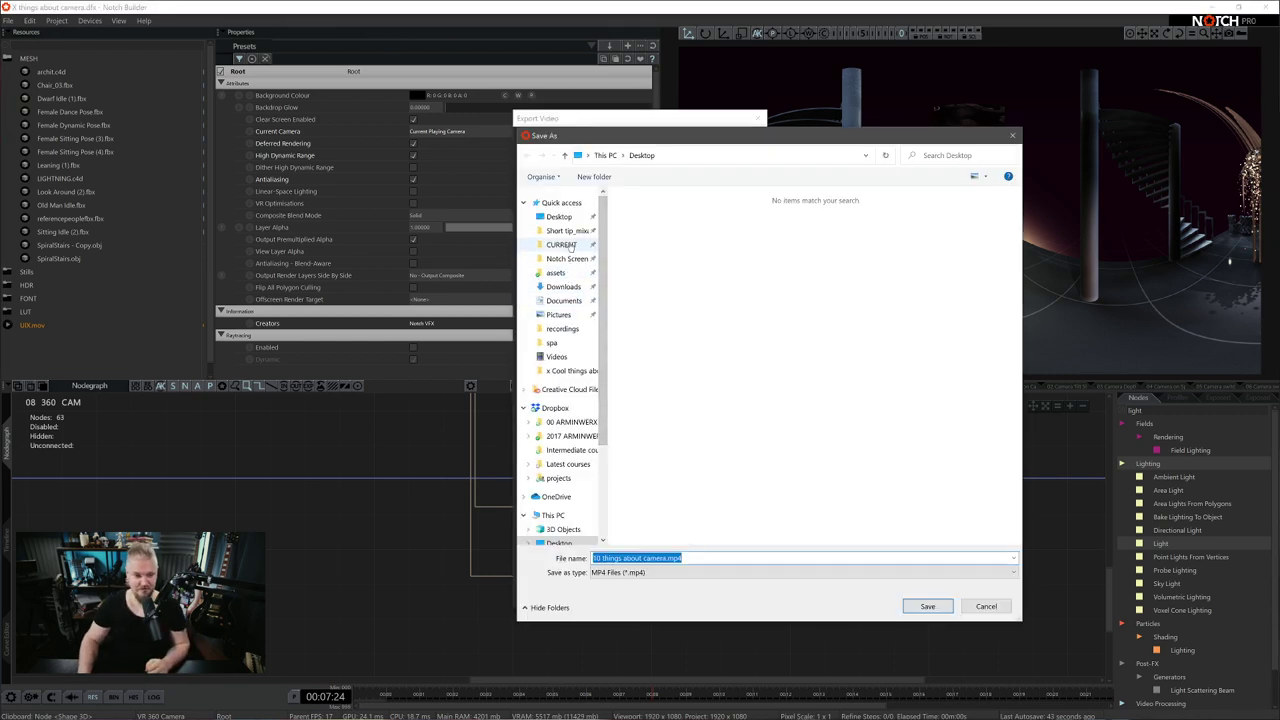
pyautogui.press('Return')
pyautogui.click(720, 543)
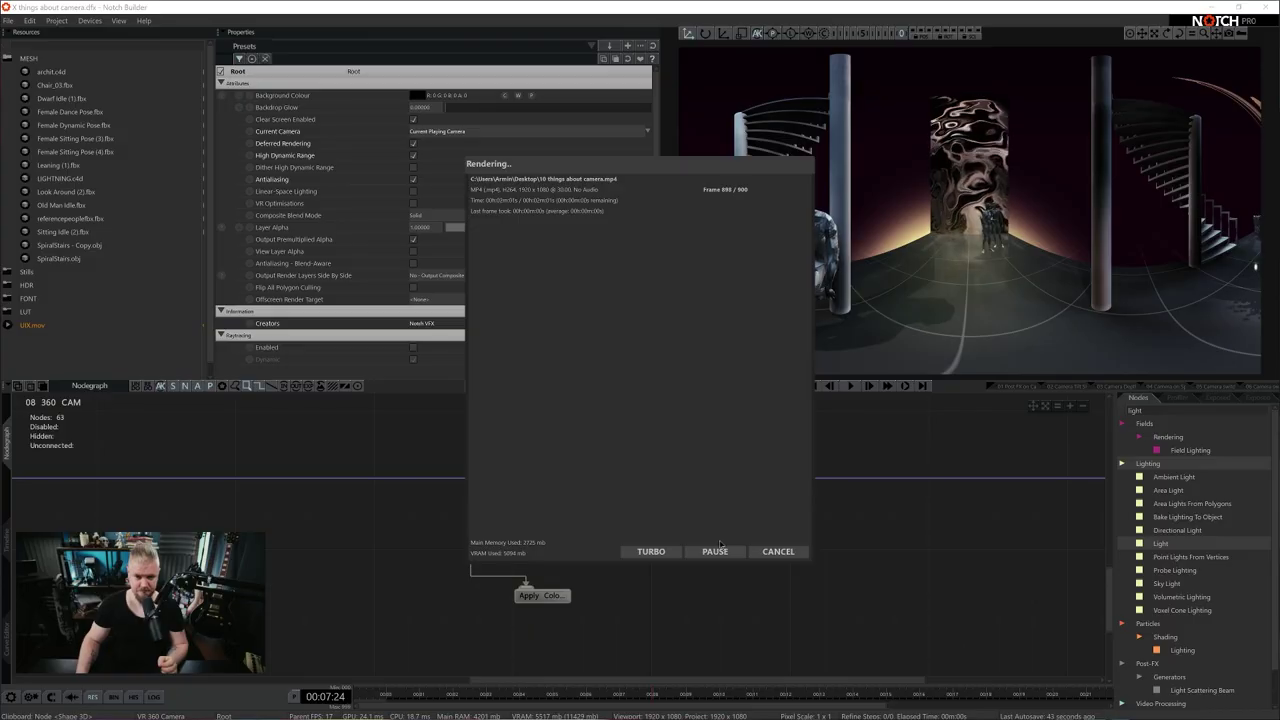
pyautogui.click(720, 548)
# Switch to File Explorer and play 10 things about camera.mp4 from the Desktop folder
pyautogui.press('super+e')
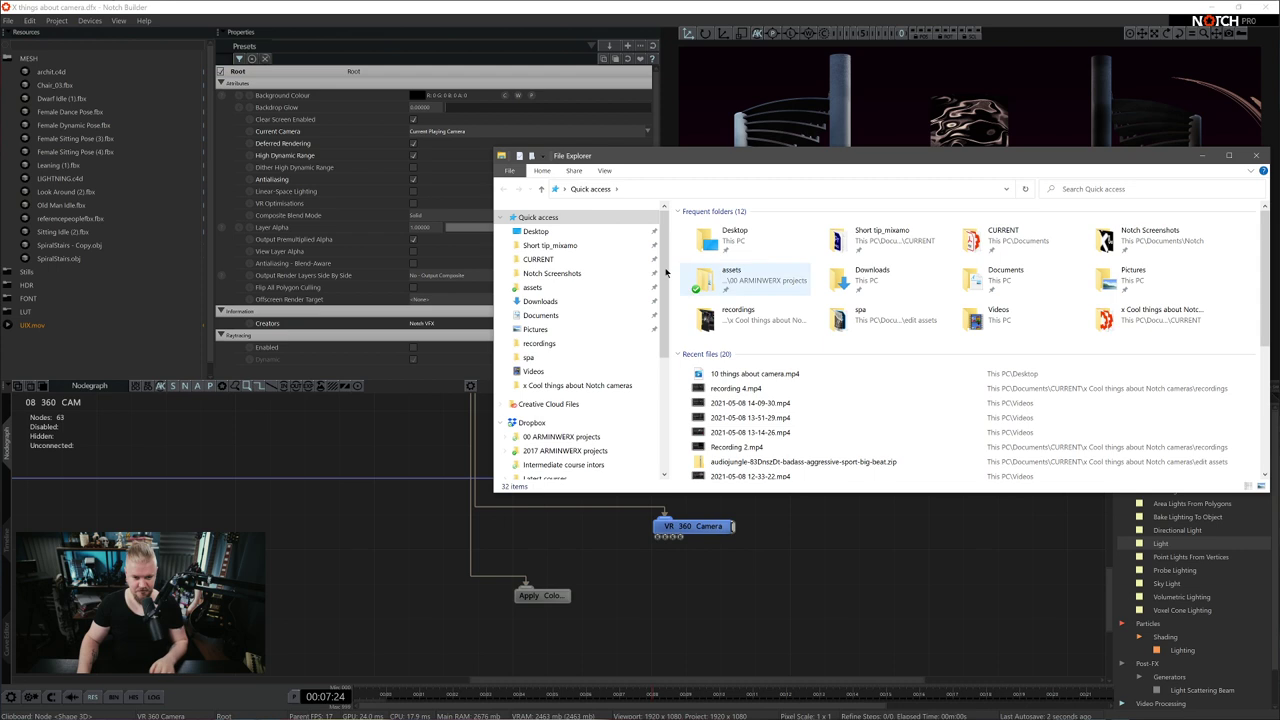
pyautogui.click(548, 231)
pyautogui.doubleClick(735, 257)
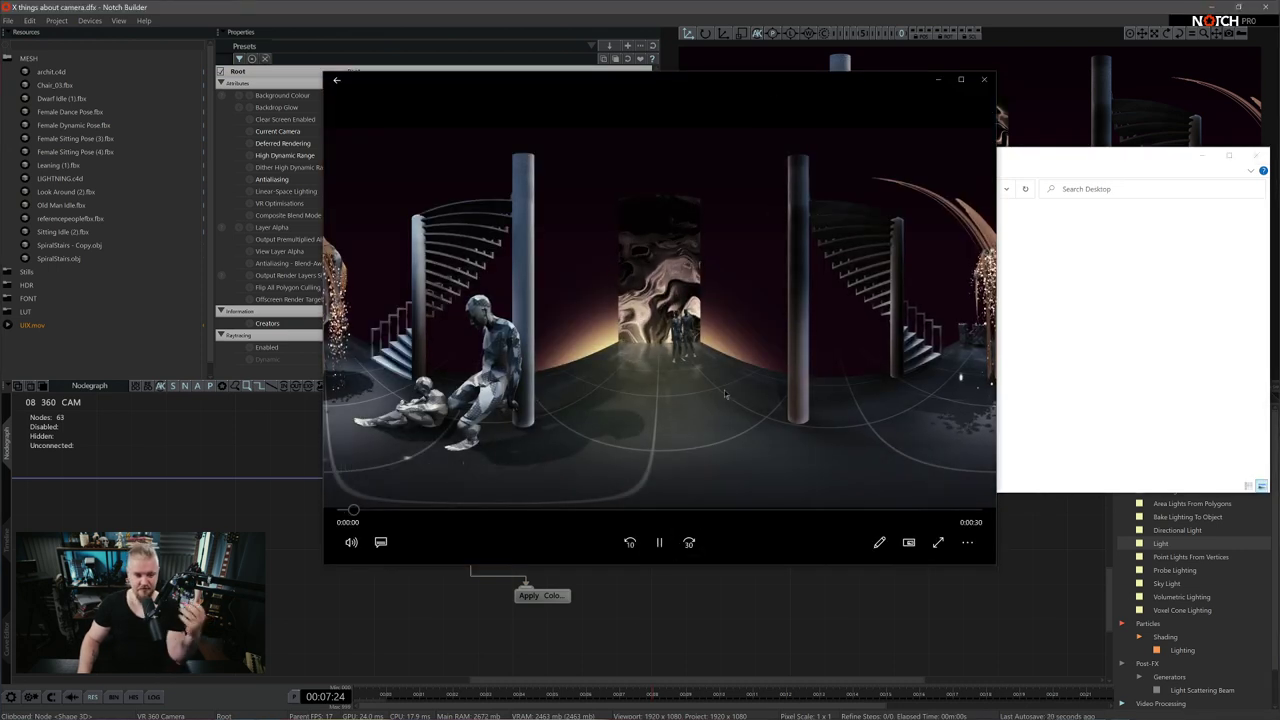
# Pause the exported clip, switch it to 360-degree video playback, resume it and look around the scene
pyautogui.click(771, 455)
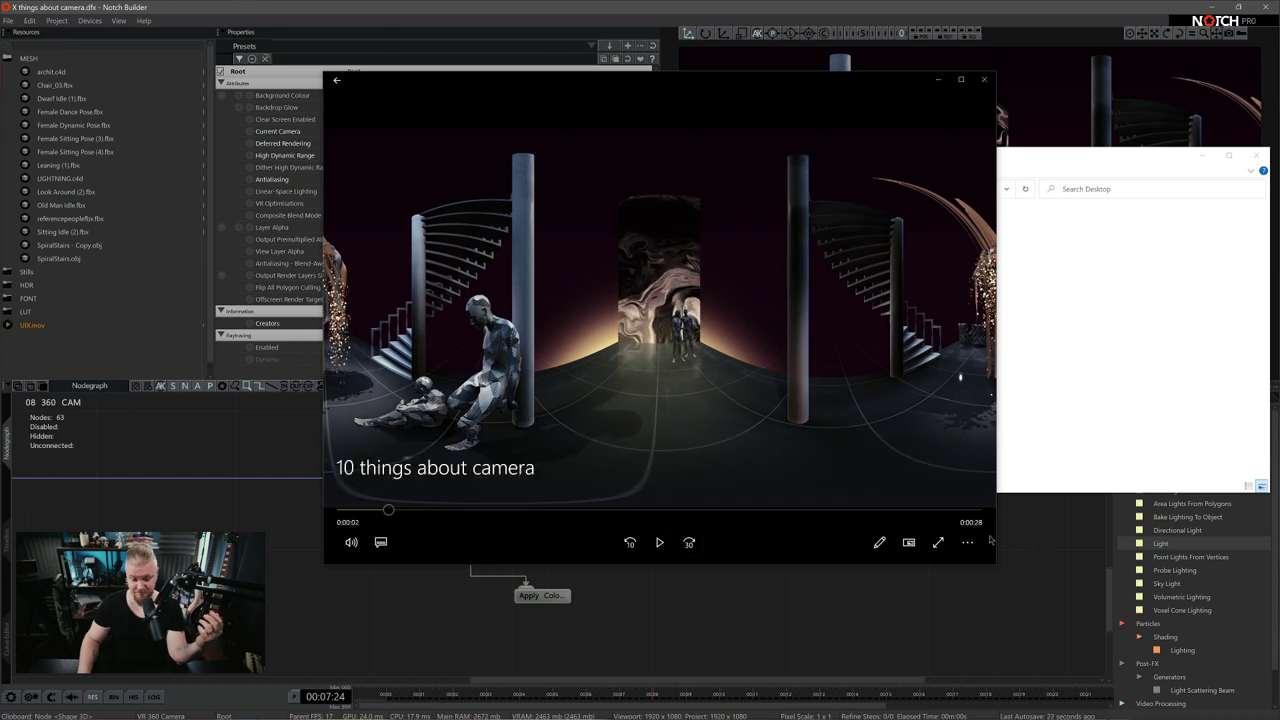
pyautogui.click(967, 542)
pyautogui.click(953, 515)
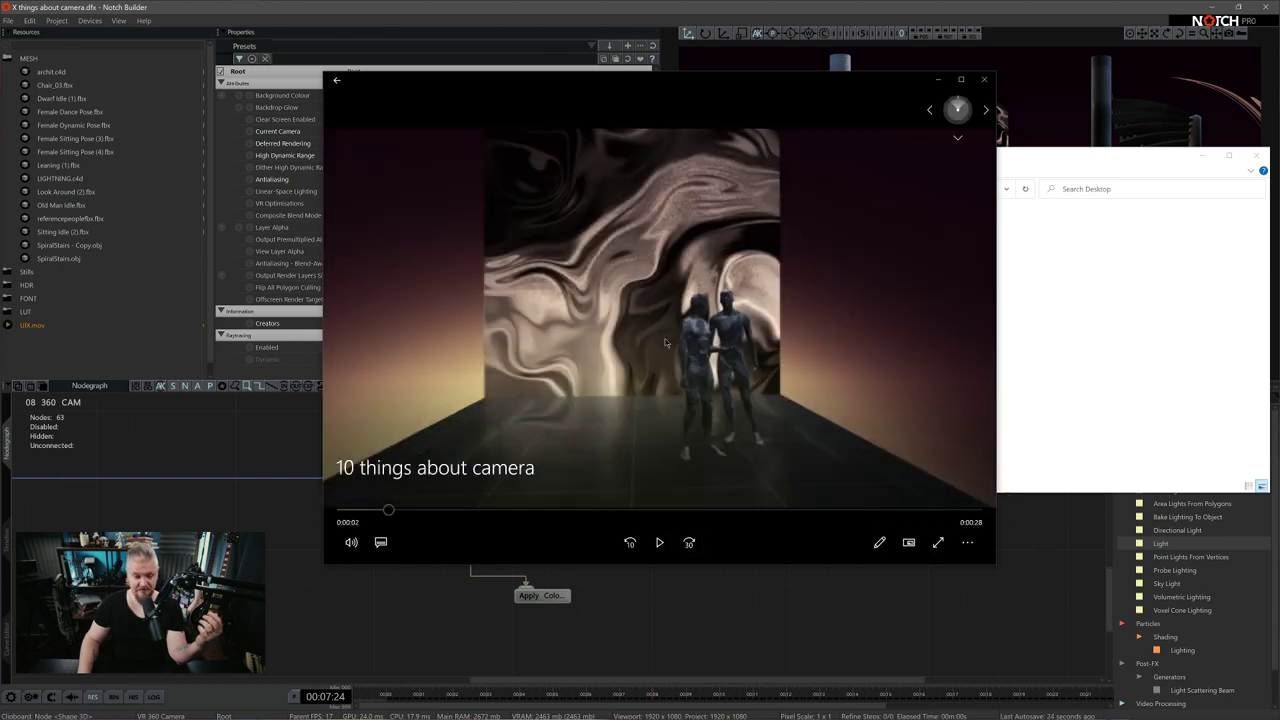
pyautogui.click(662, 544)
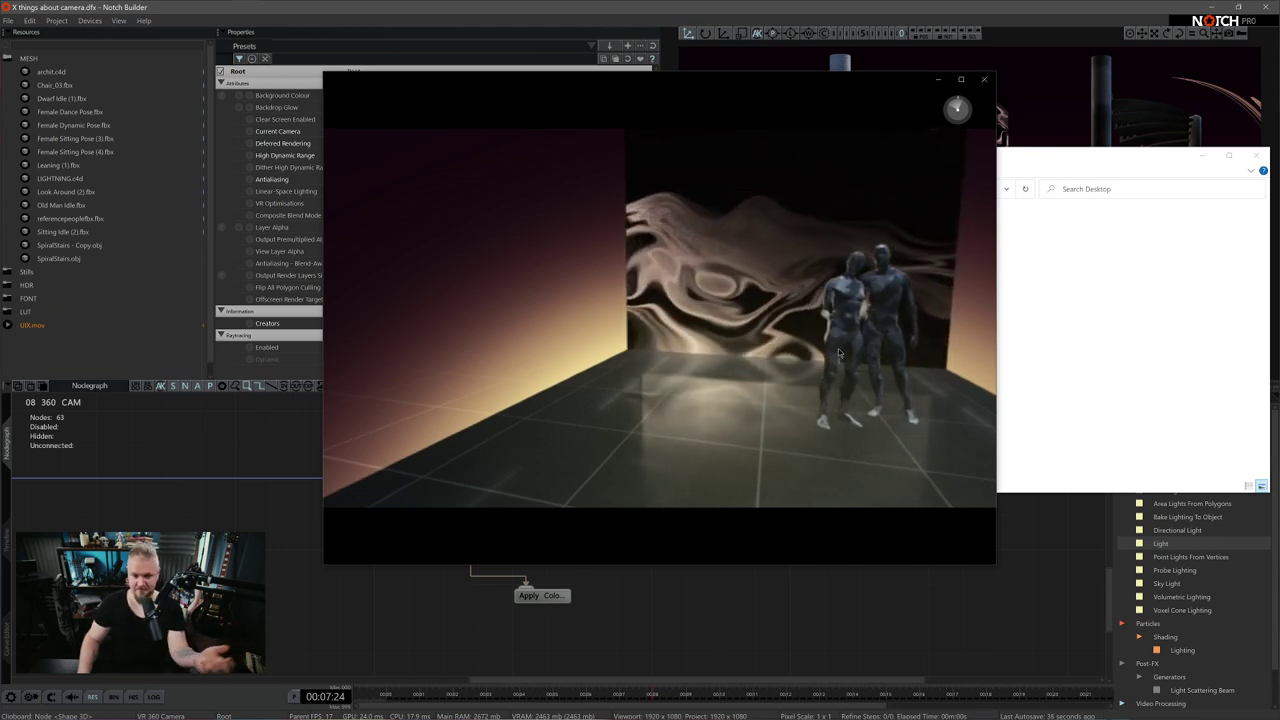
pyautogui.moveTo(806, 356); pyautogui.dragTo(754, 360)
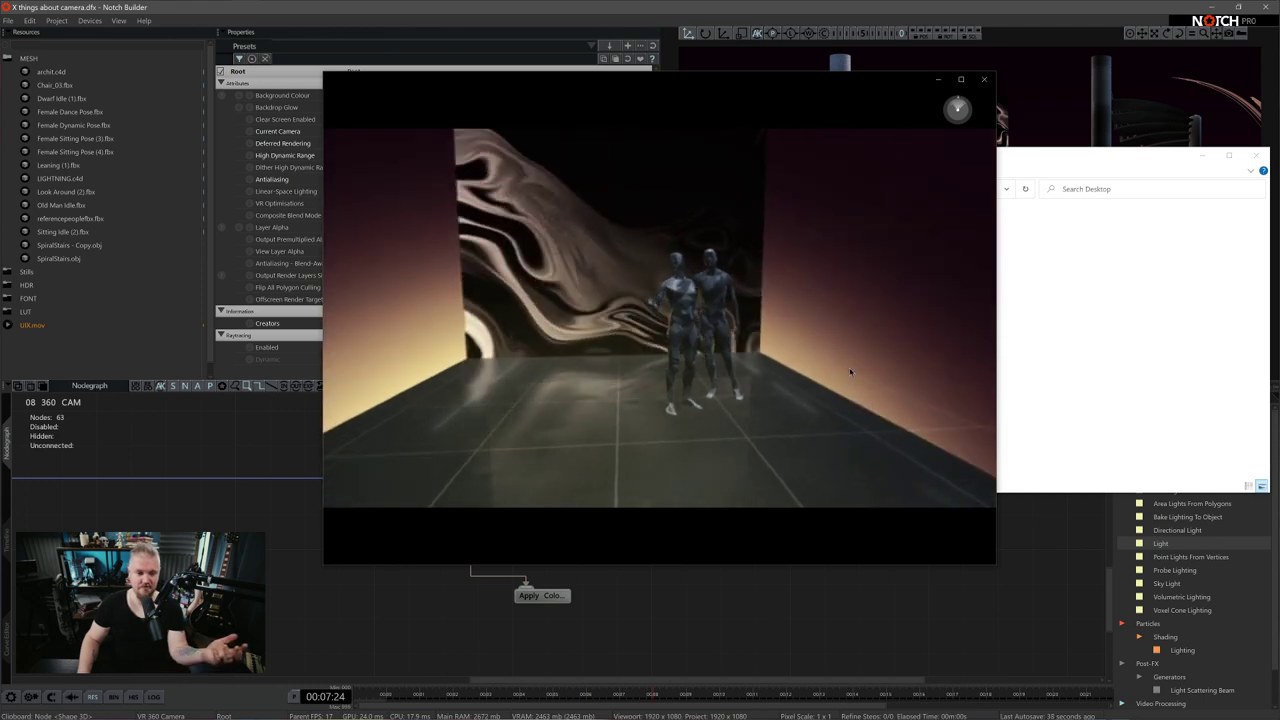
pyautogui.moveTo(848, 375); pyautogui.dragTo(768, 366)
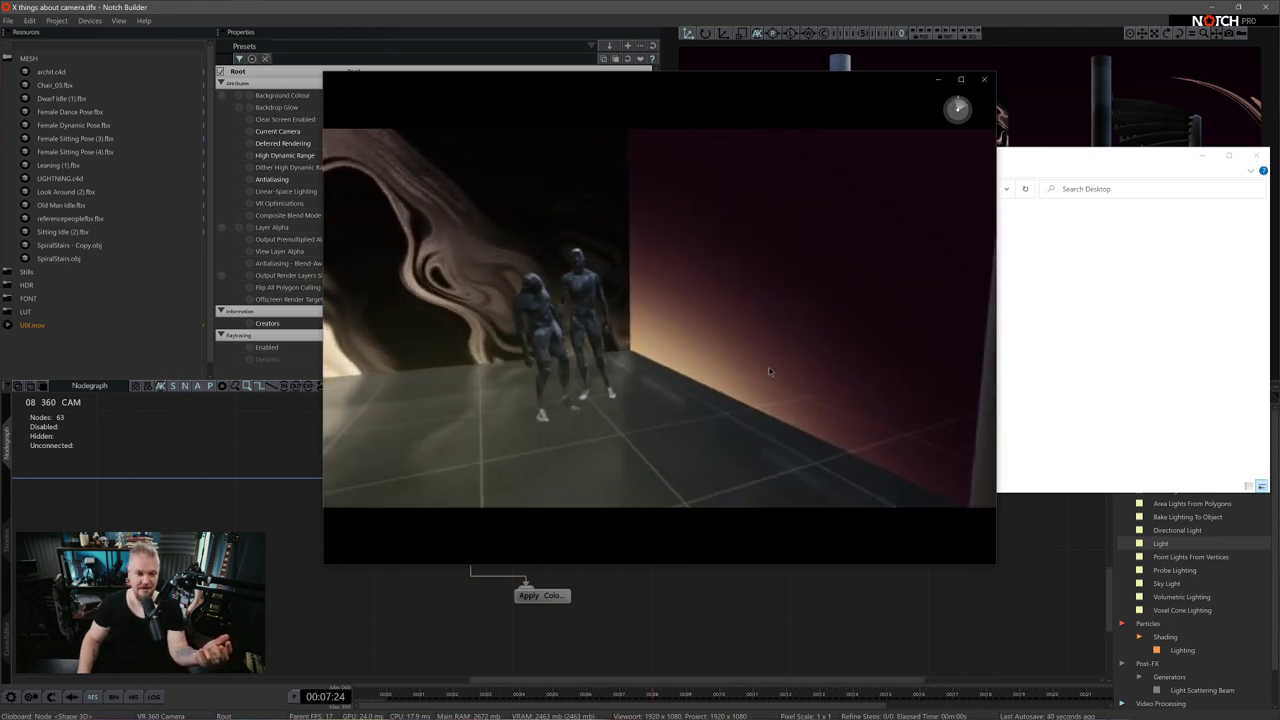
# Close the video player and bring Spatial Media Metadata Injector.exe into the Desktop folder
pyautogui.click(983, 80)
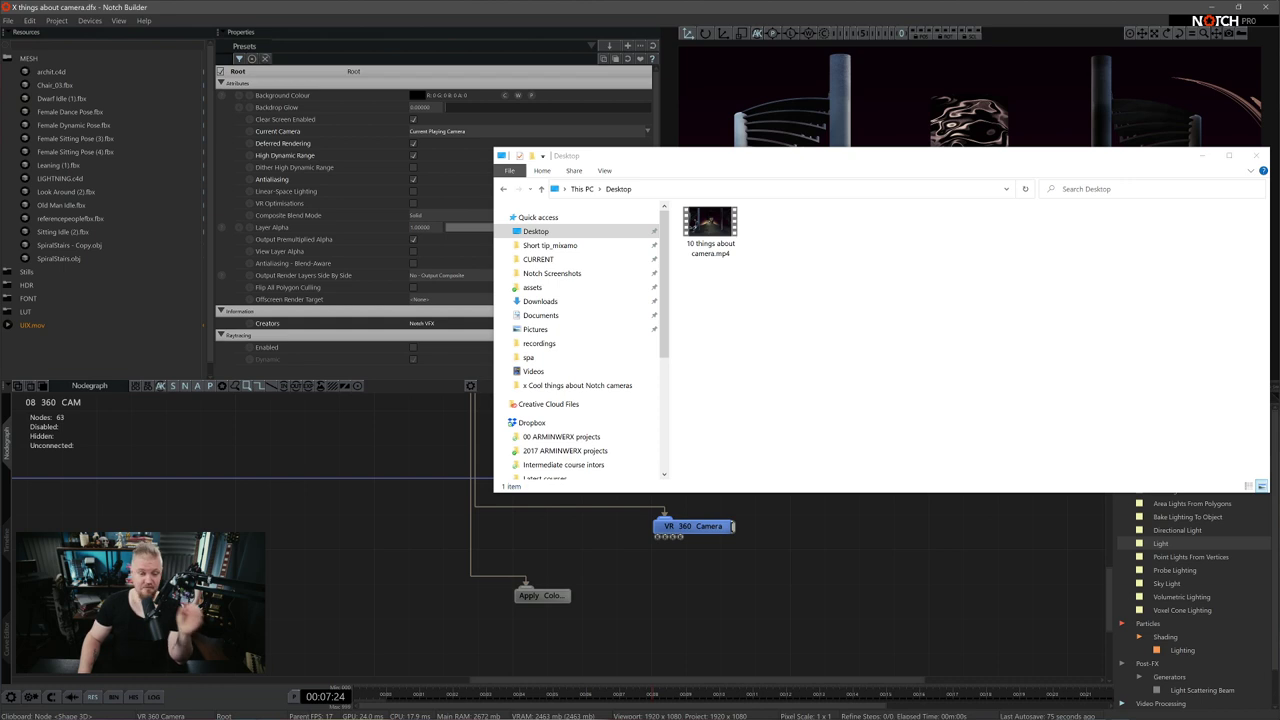
pyautogui.moveTo(1275, 255); pyautogui.dragTo(773, 256)
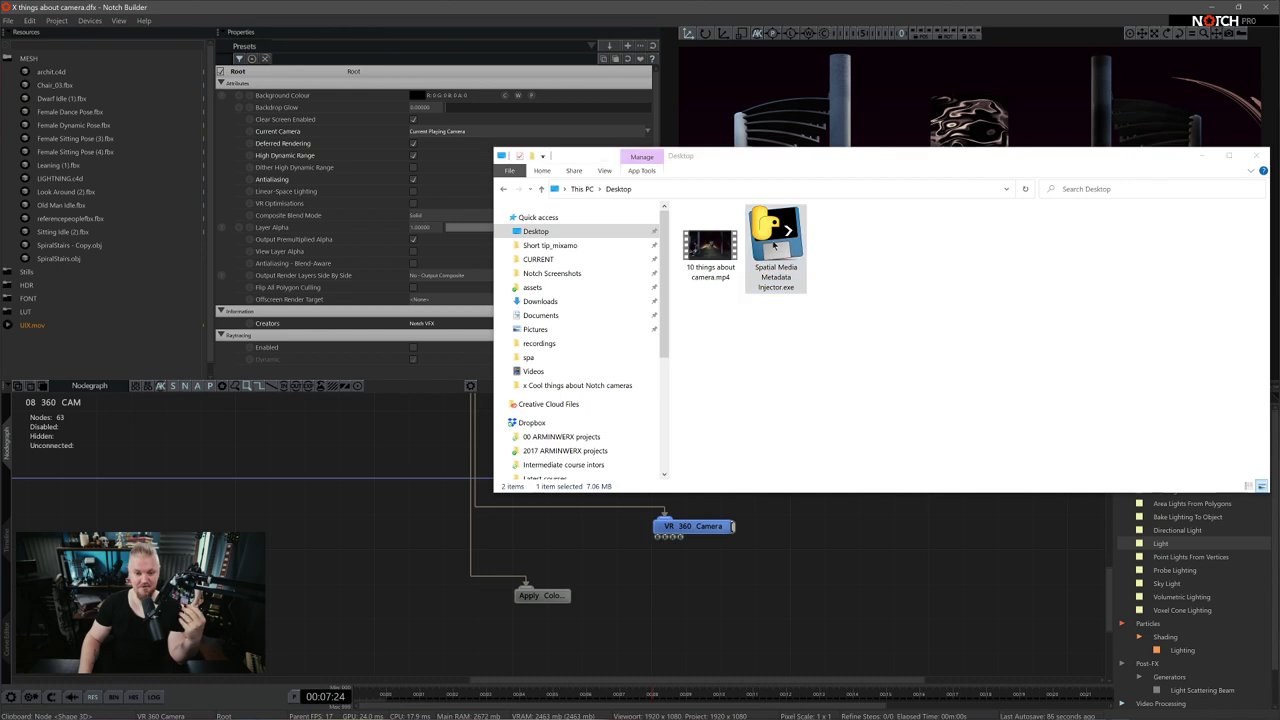
# Launch Spatial Media Metadata Injector and load 10 things about camera.mp4 from the Desktop
pyautogui.doubleClick(789, 250)
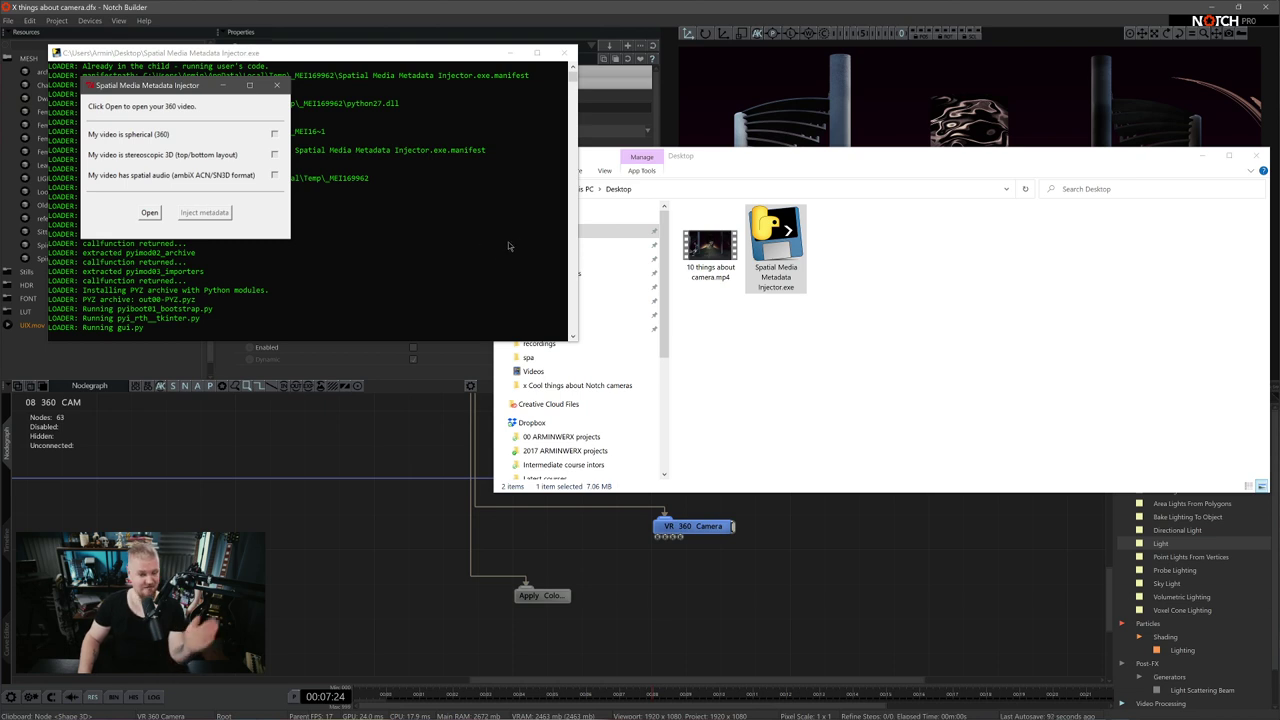
pyautogui.click(151, 213)
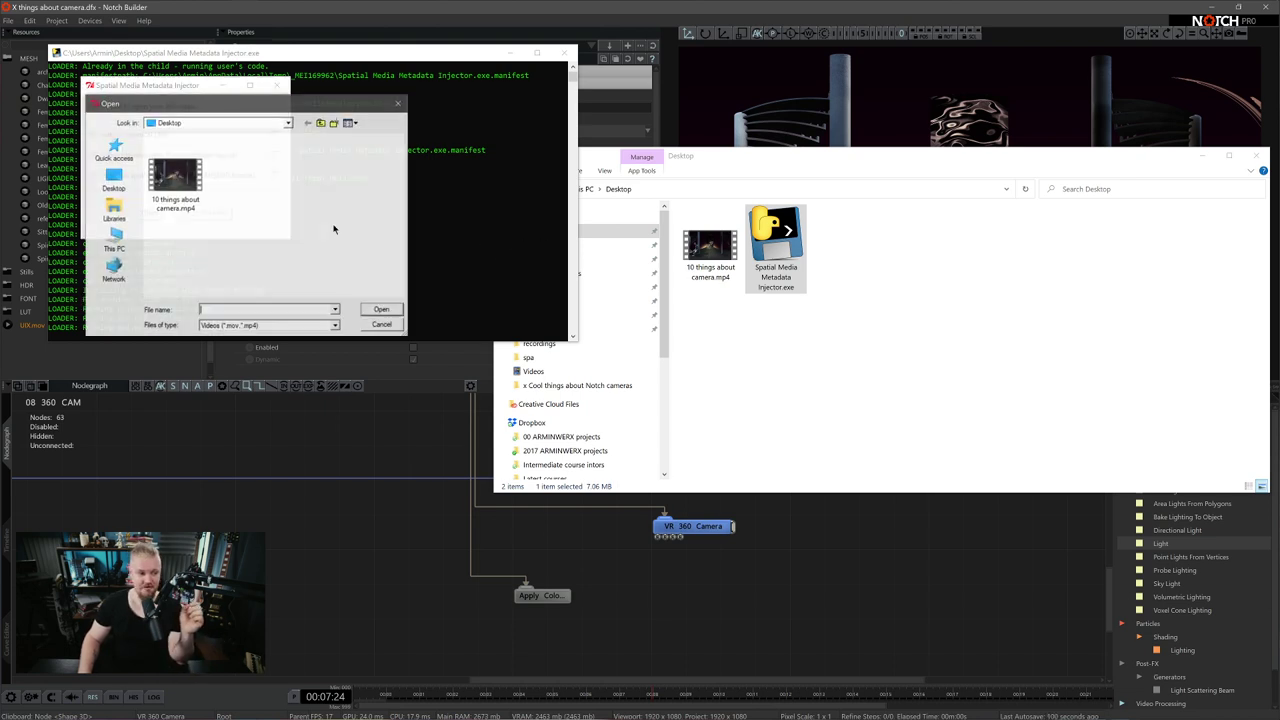
pyautogui.click(171, 177)
pyautogui.click(380, 311)
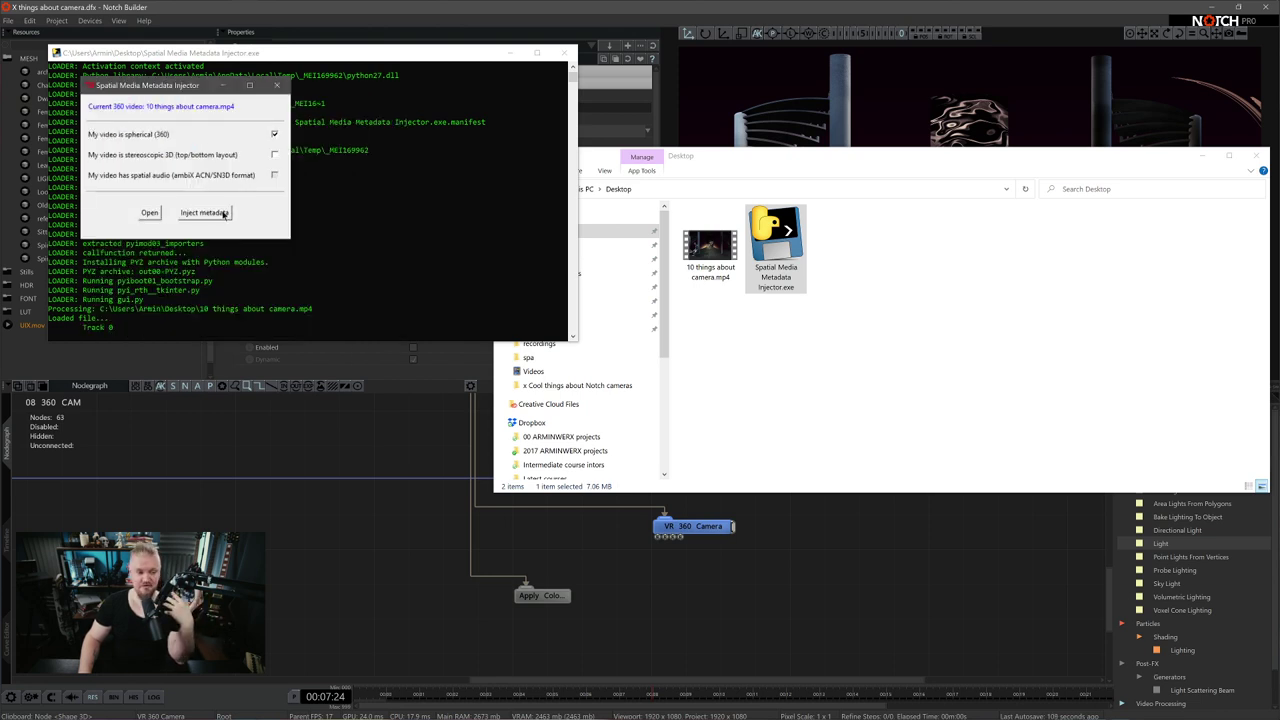
# Inject the spherical (360) metadata, saving to the Desktop as 10 things about camera_injected.mp4, and play the injected video
pyautogui.click(224, 213)
pyautogui.click(384, 311)
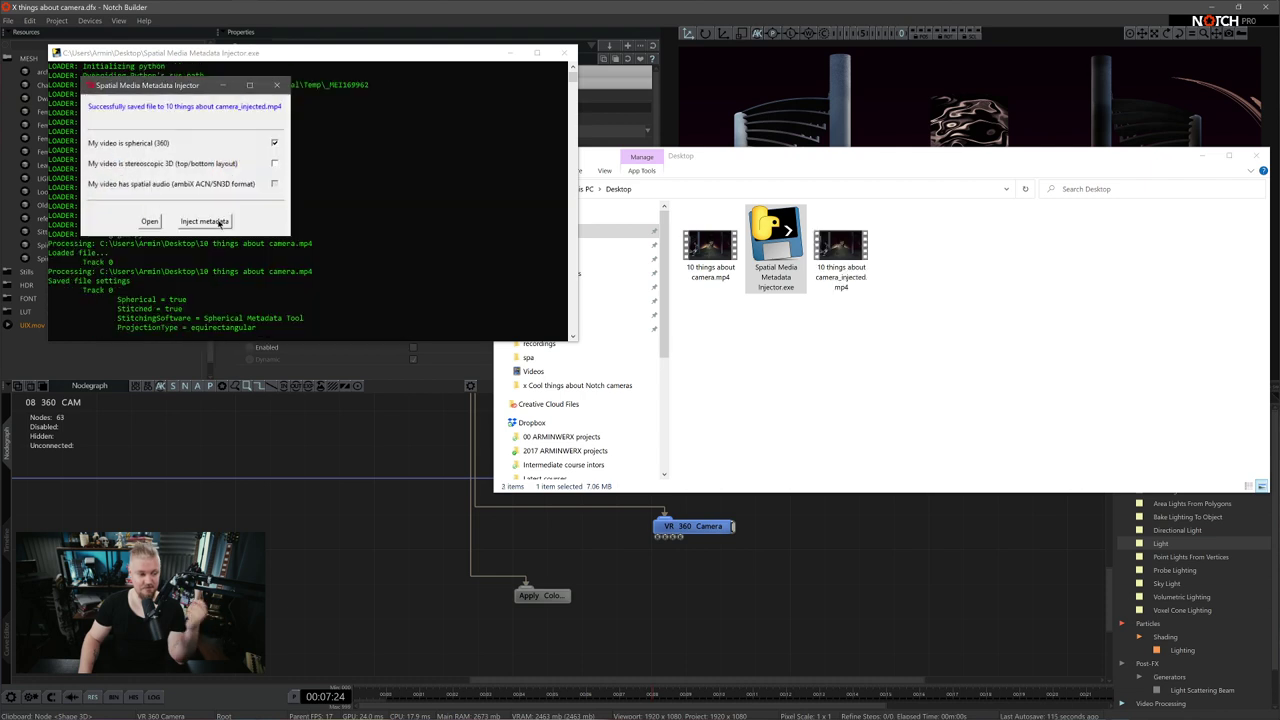
pyautogui.click(848, 256)
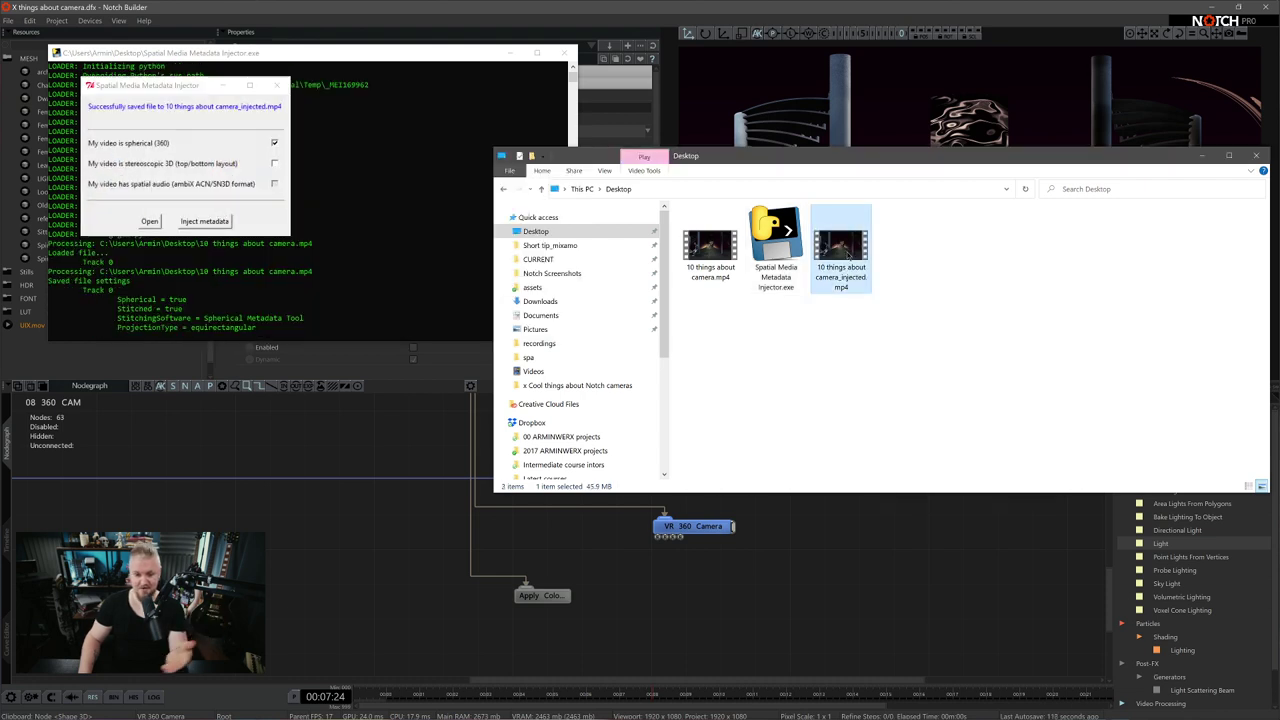
pyautogui.doubleClick(853, 258)
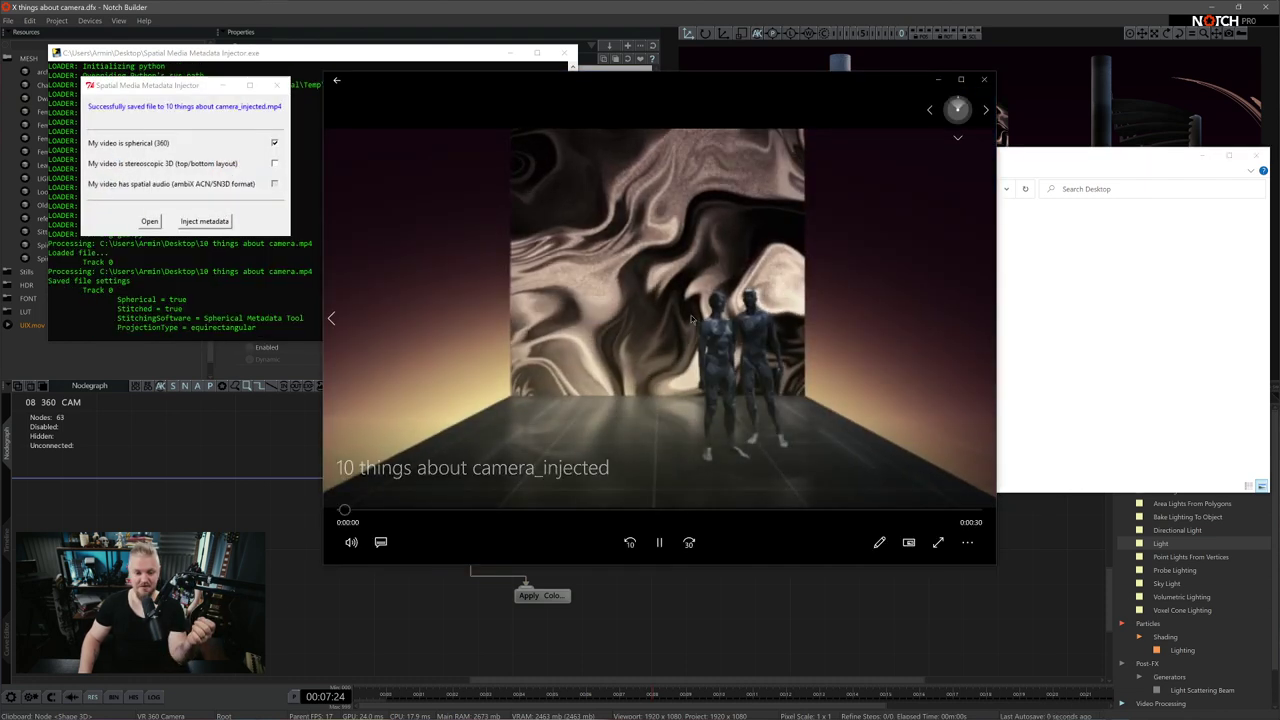